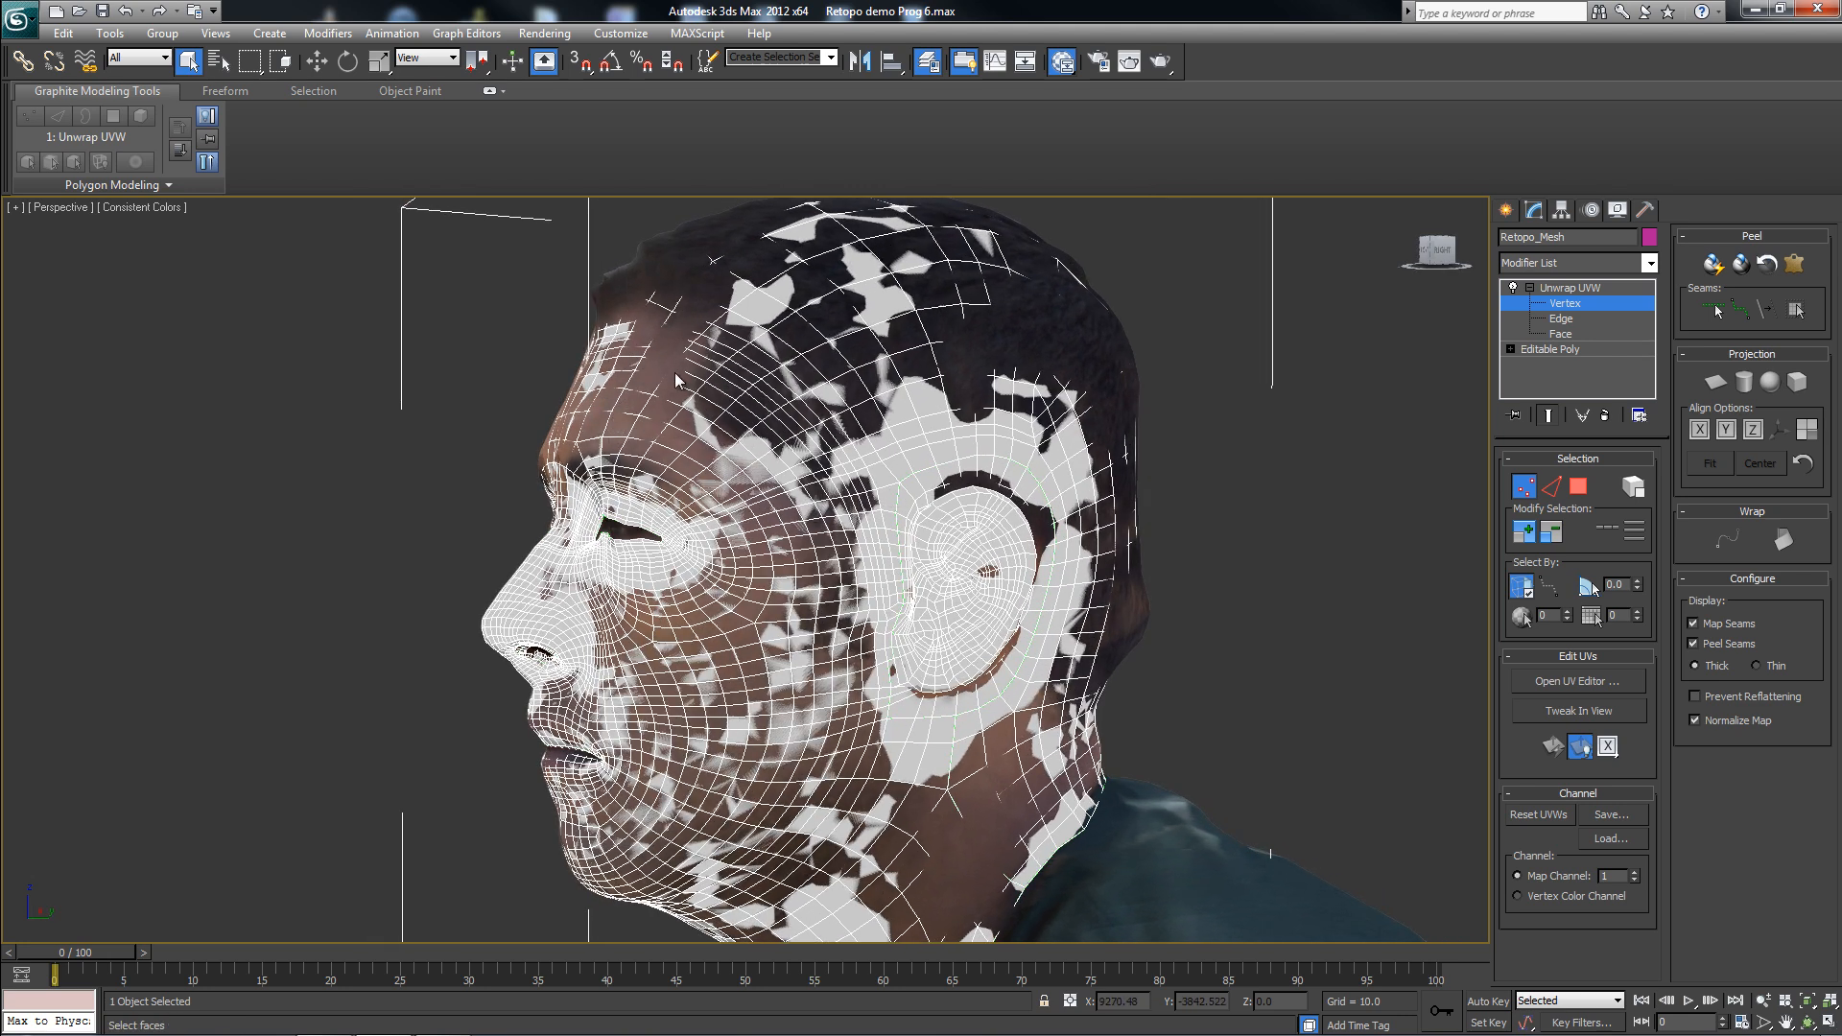
# - Open the Render To Texture settings for Retopo_Mesh and delete the existing DiffuseMap output element
pyautogui.keyDown('alt'); pyautogui.moveTo(1132, 654); pyautogui.dragTo(1017, 570, button='middle'); pyautogui.keyUp('alt')
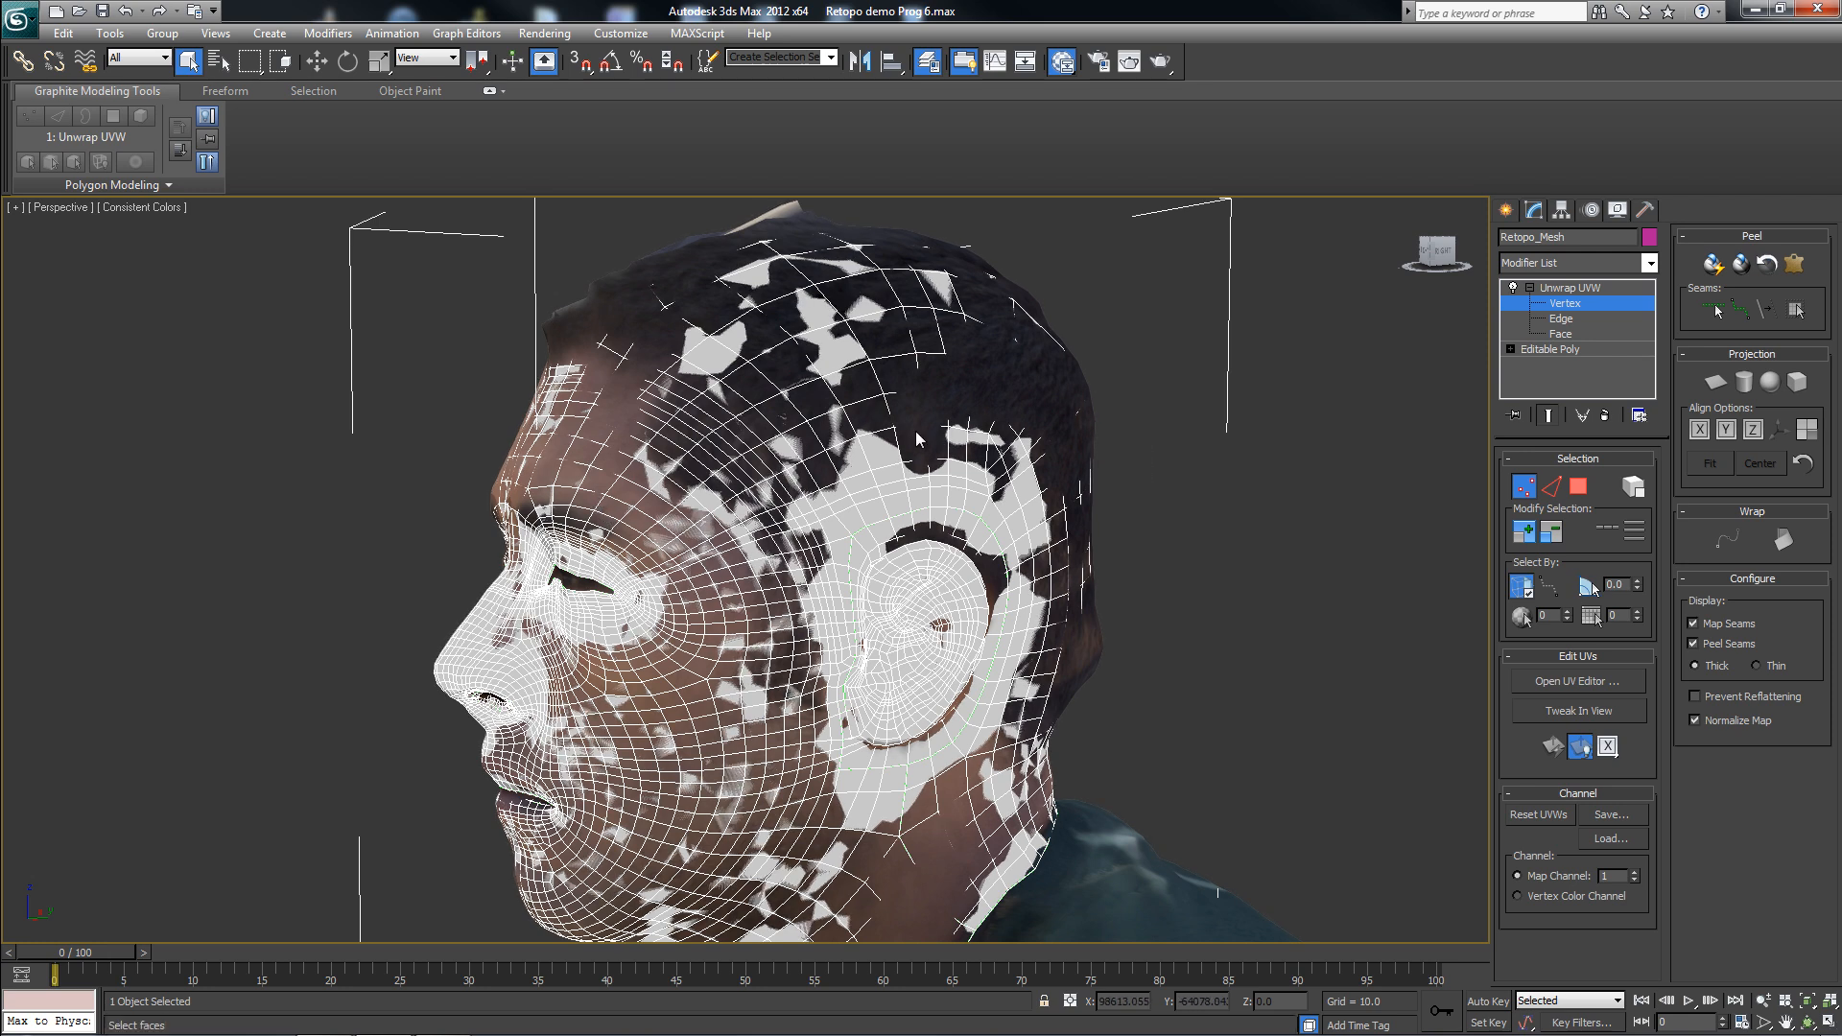
pyautogui.press('0')
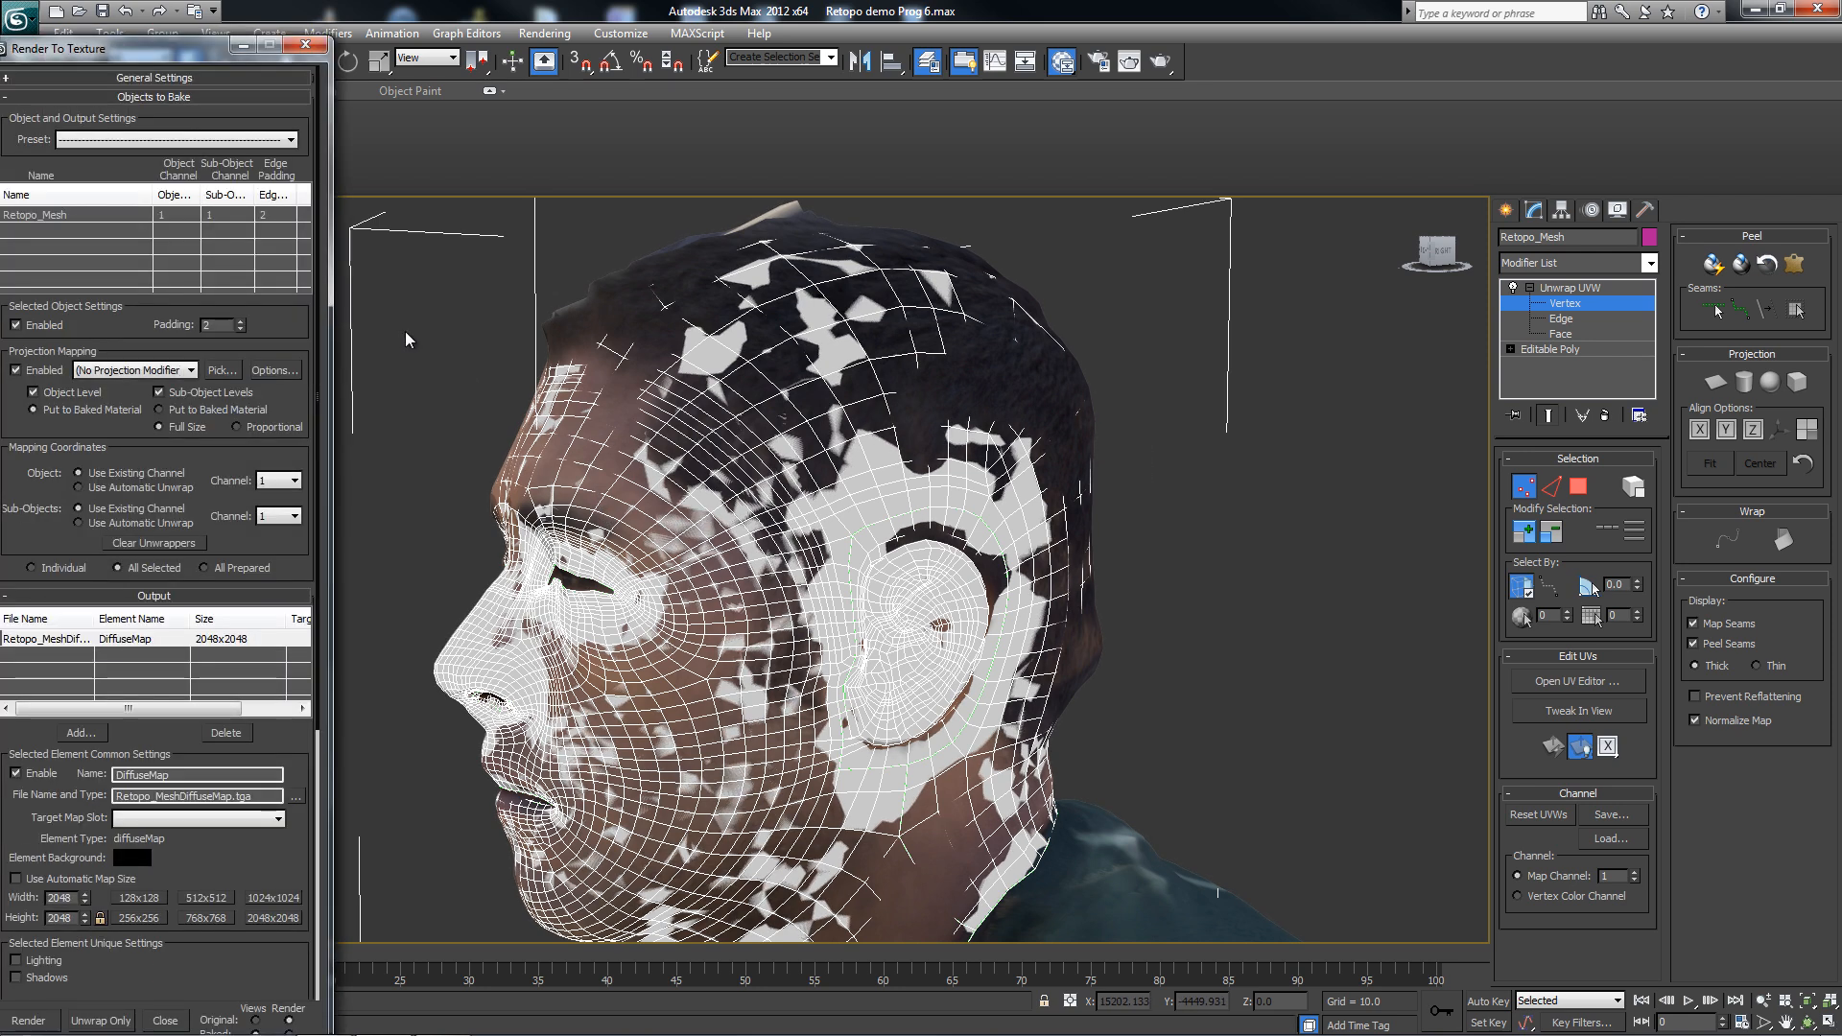
pyautogui.moveTo(180, 48); pyautogui.dragTo(447, 31)
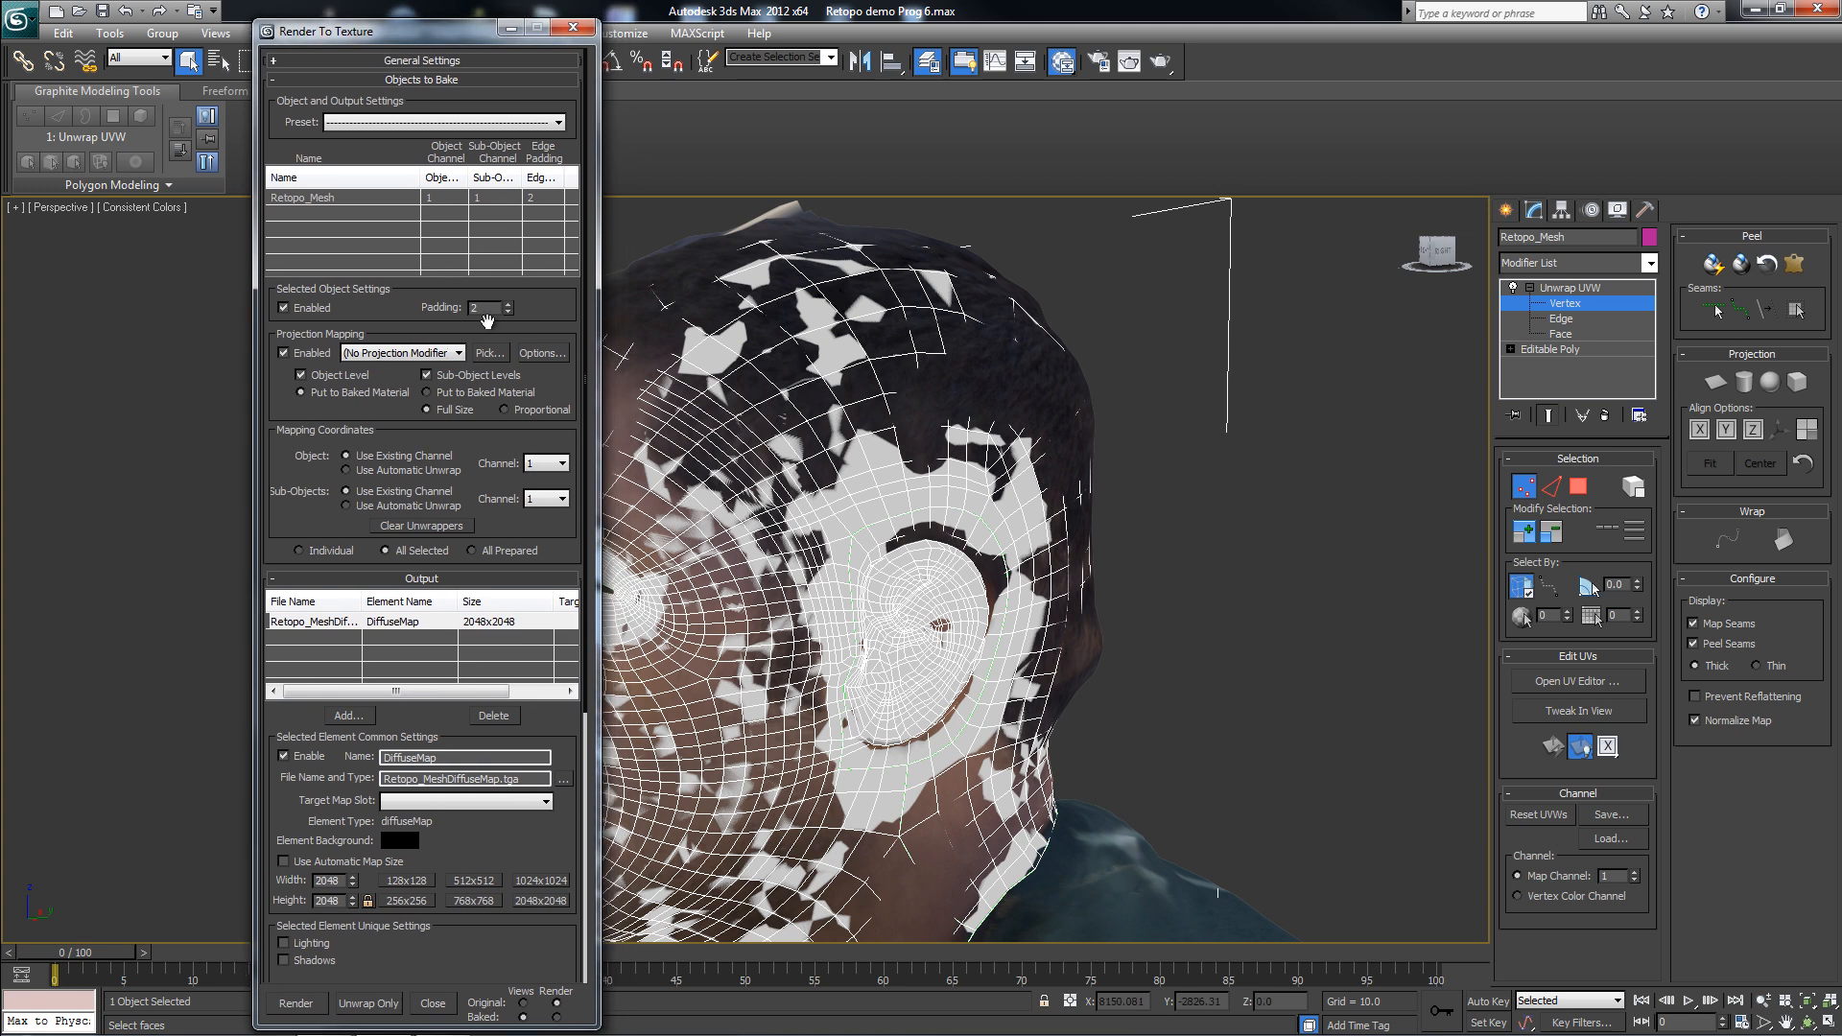
pyautogui.click(293, 624)
pyautogui.click(495, 715)
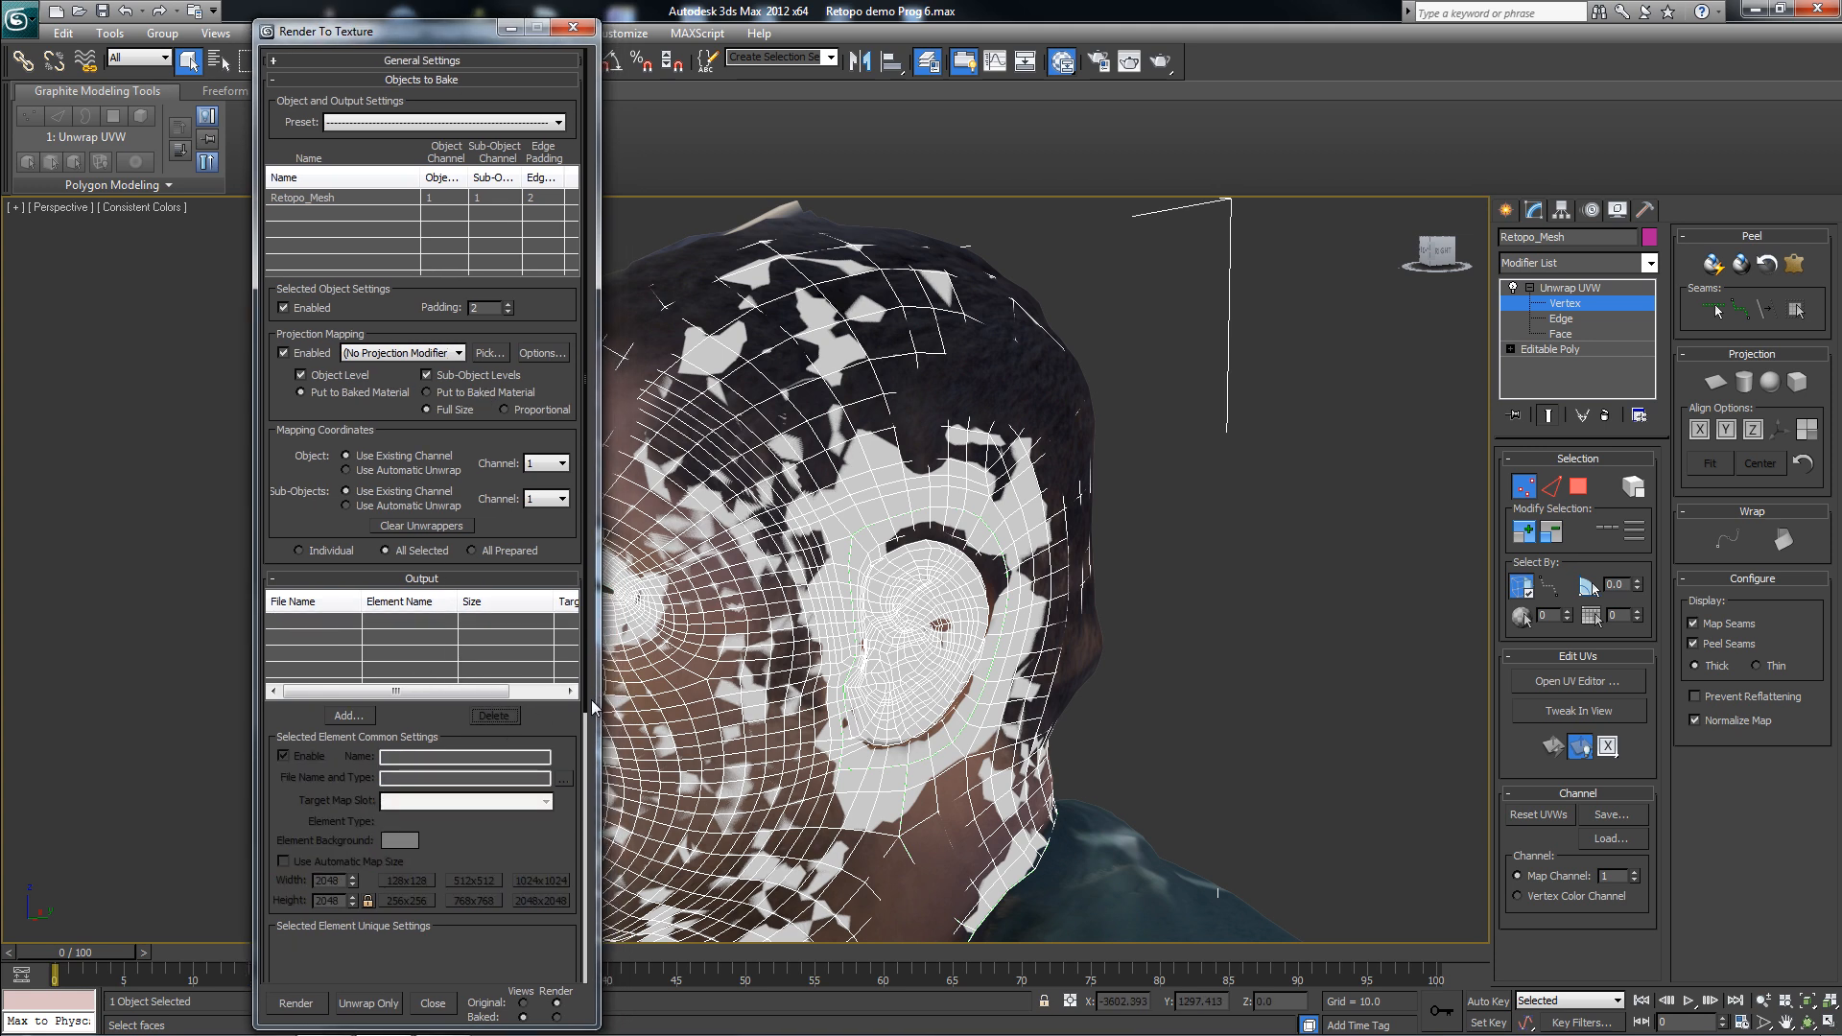
pyautogui.moveTo(547, 924); pyautogui.dragTo(539, 976)
pyautogui.click(490, 353)
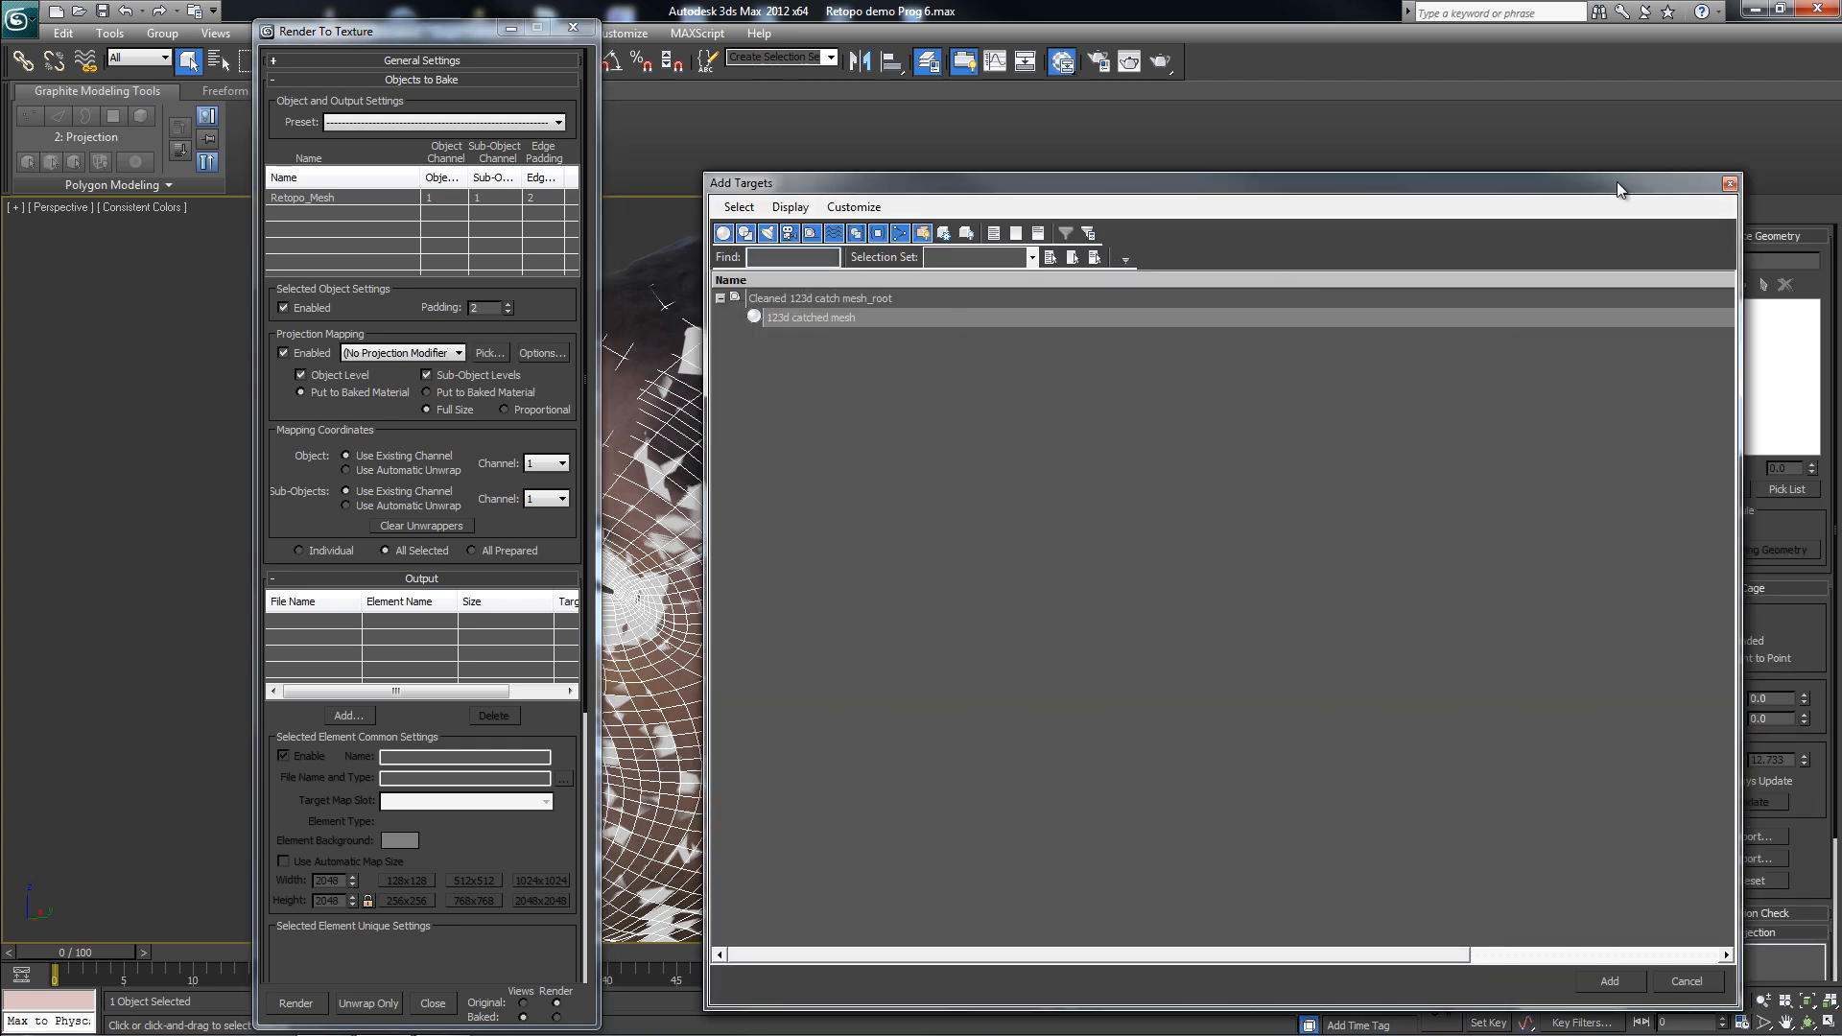
pyautogui.click(1730, 183)
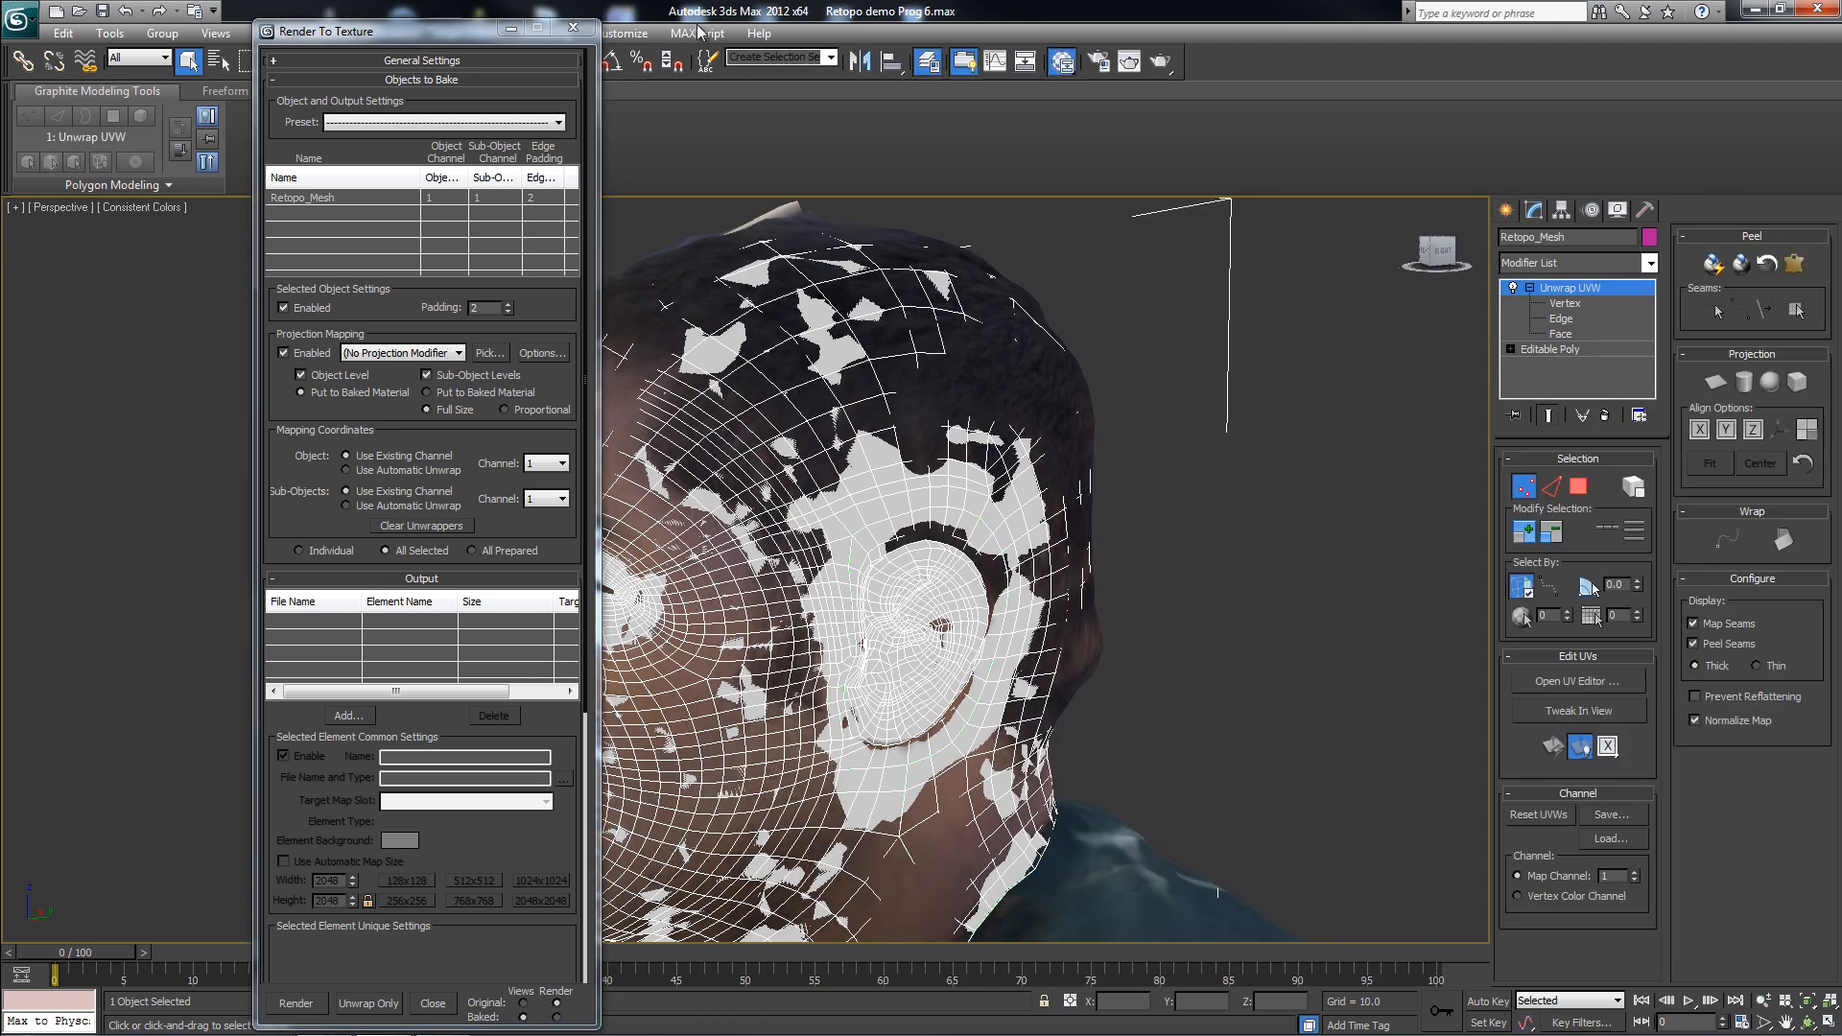
# - Freeze the 123d reference layer and check which projection targets can be picked, leaving without adding one
pyautogui.moveTo(484, 32); pyautogui.dragTo(467, 96)
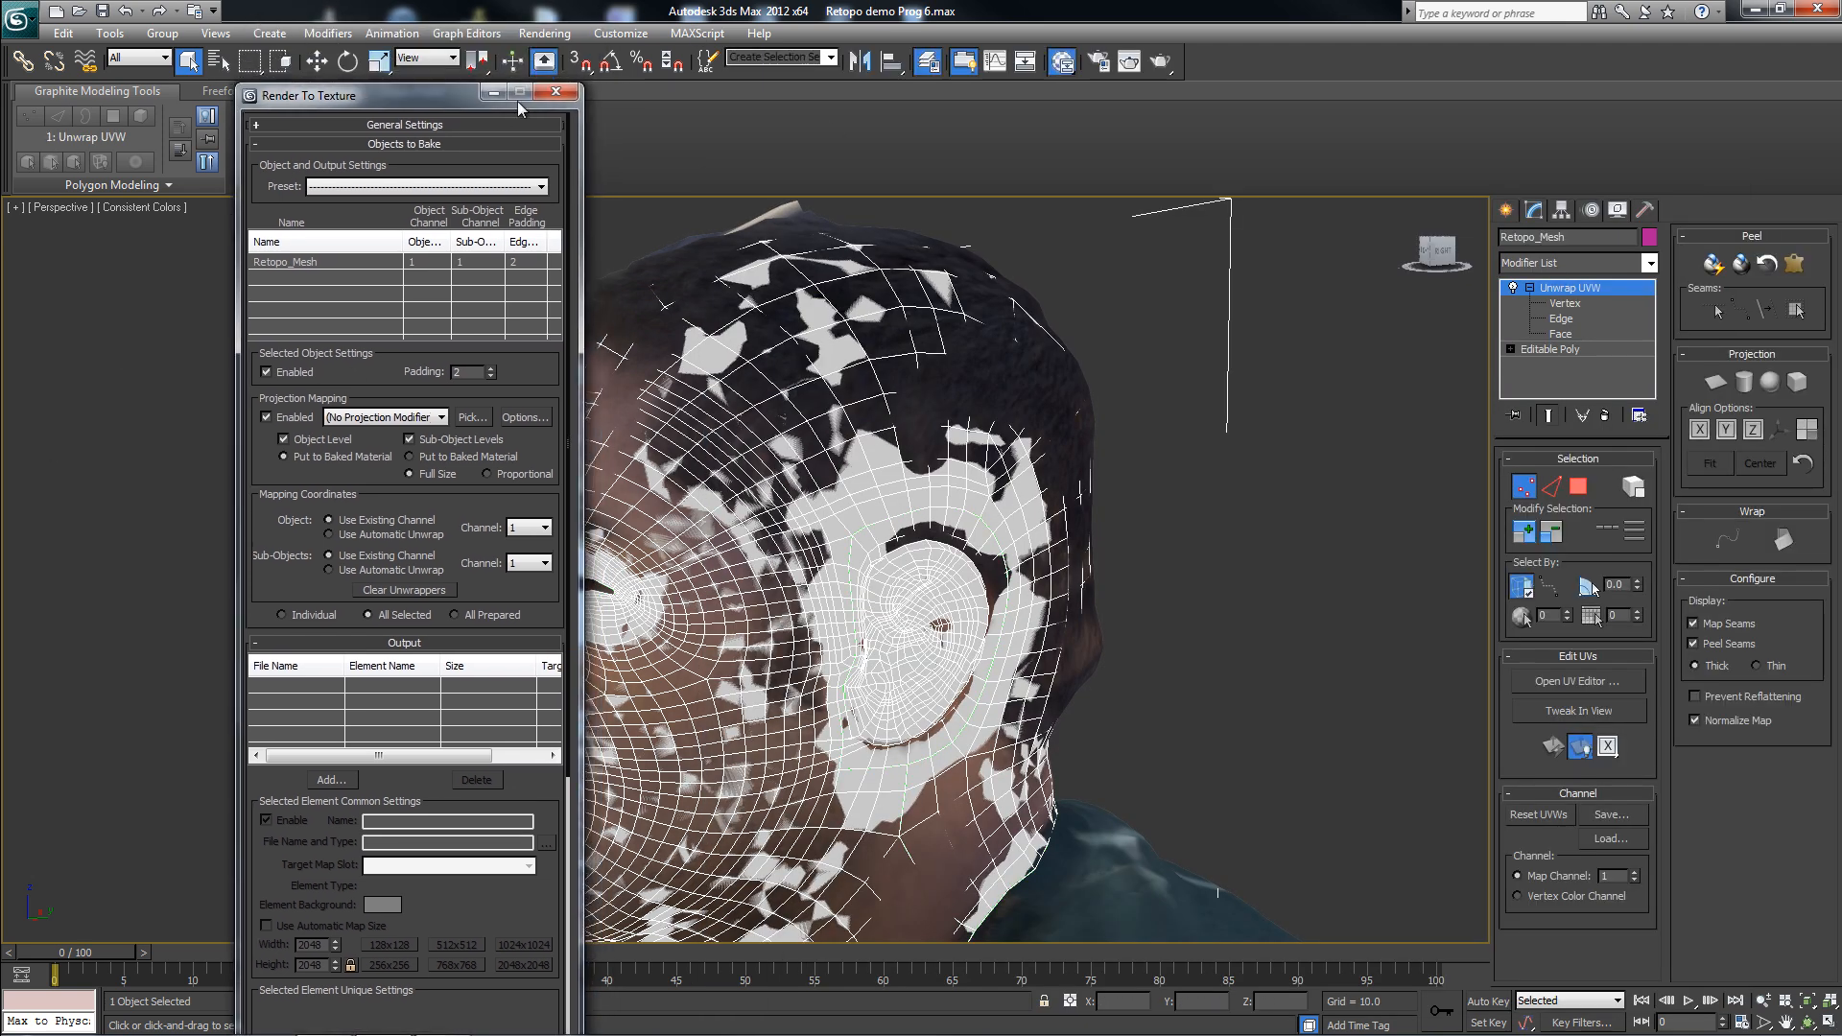
pyautogui.click(932, 69)
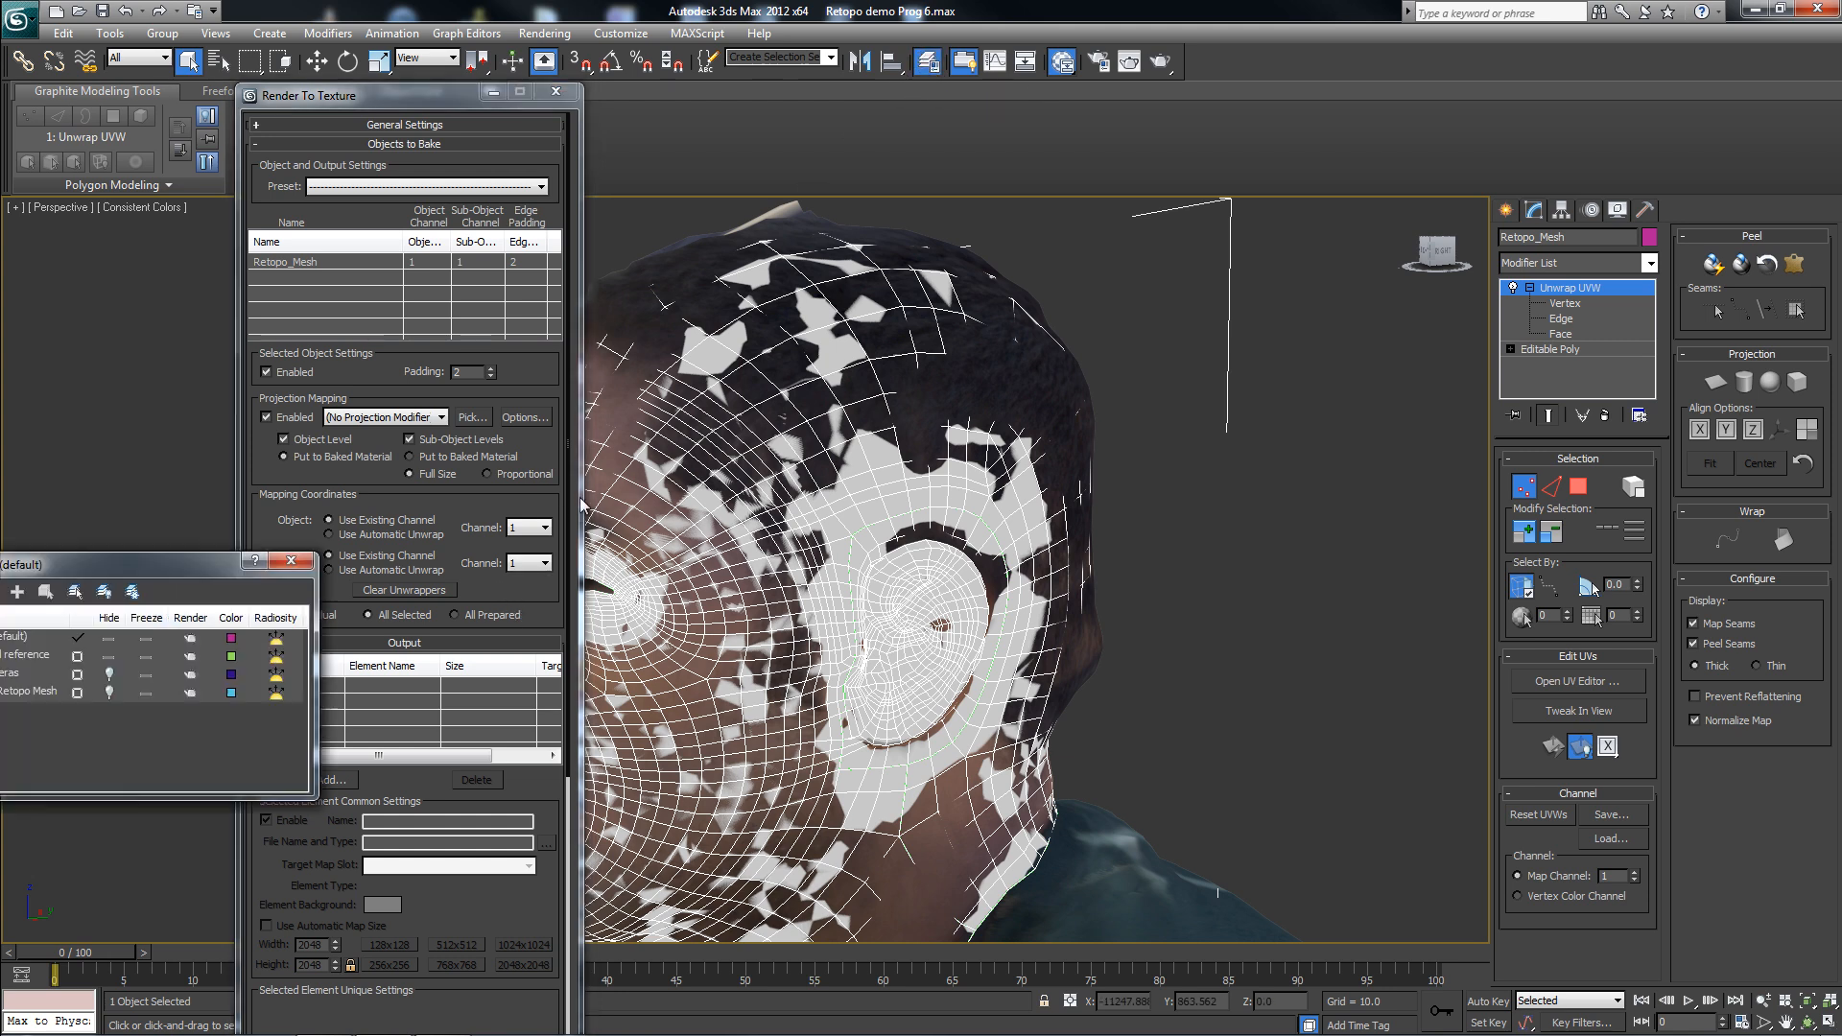
pyautogui.click(1252, 340)
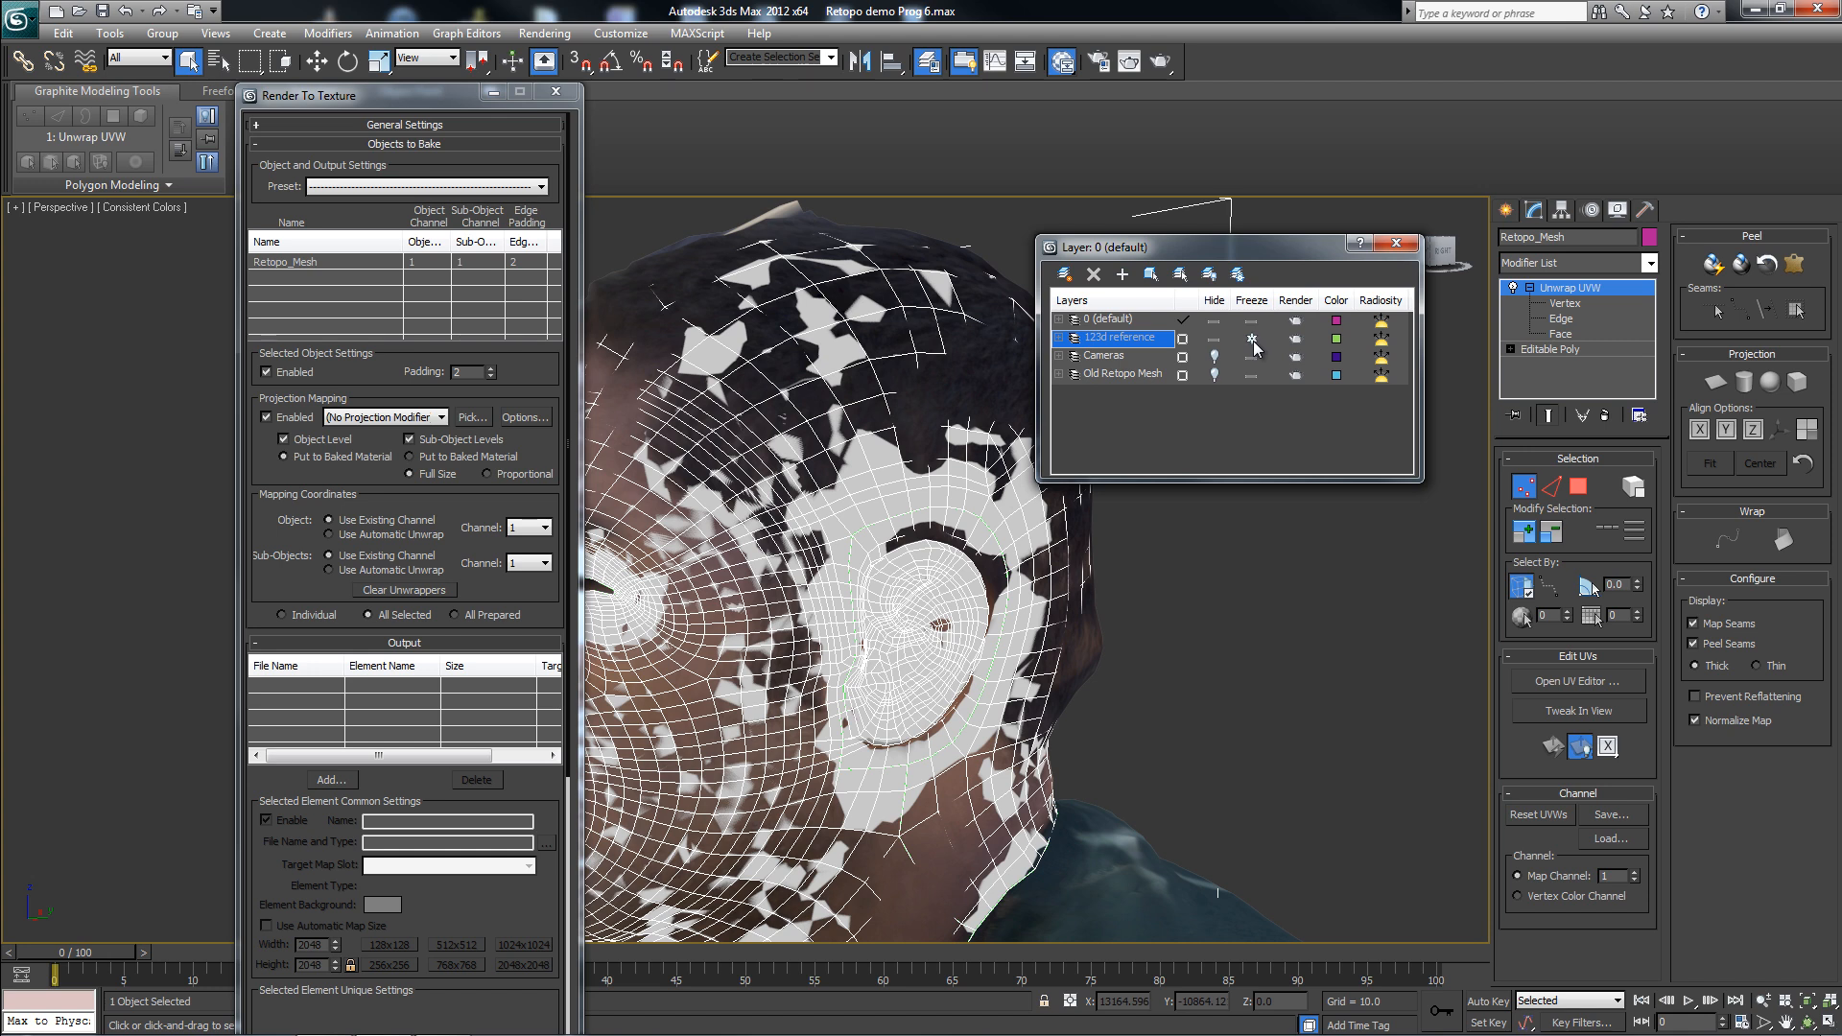
pyautogui.click(472, 417)
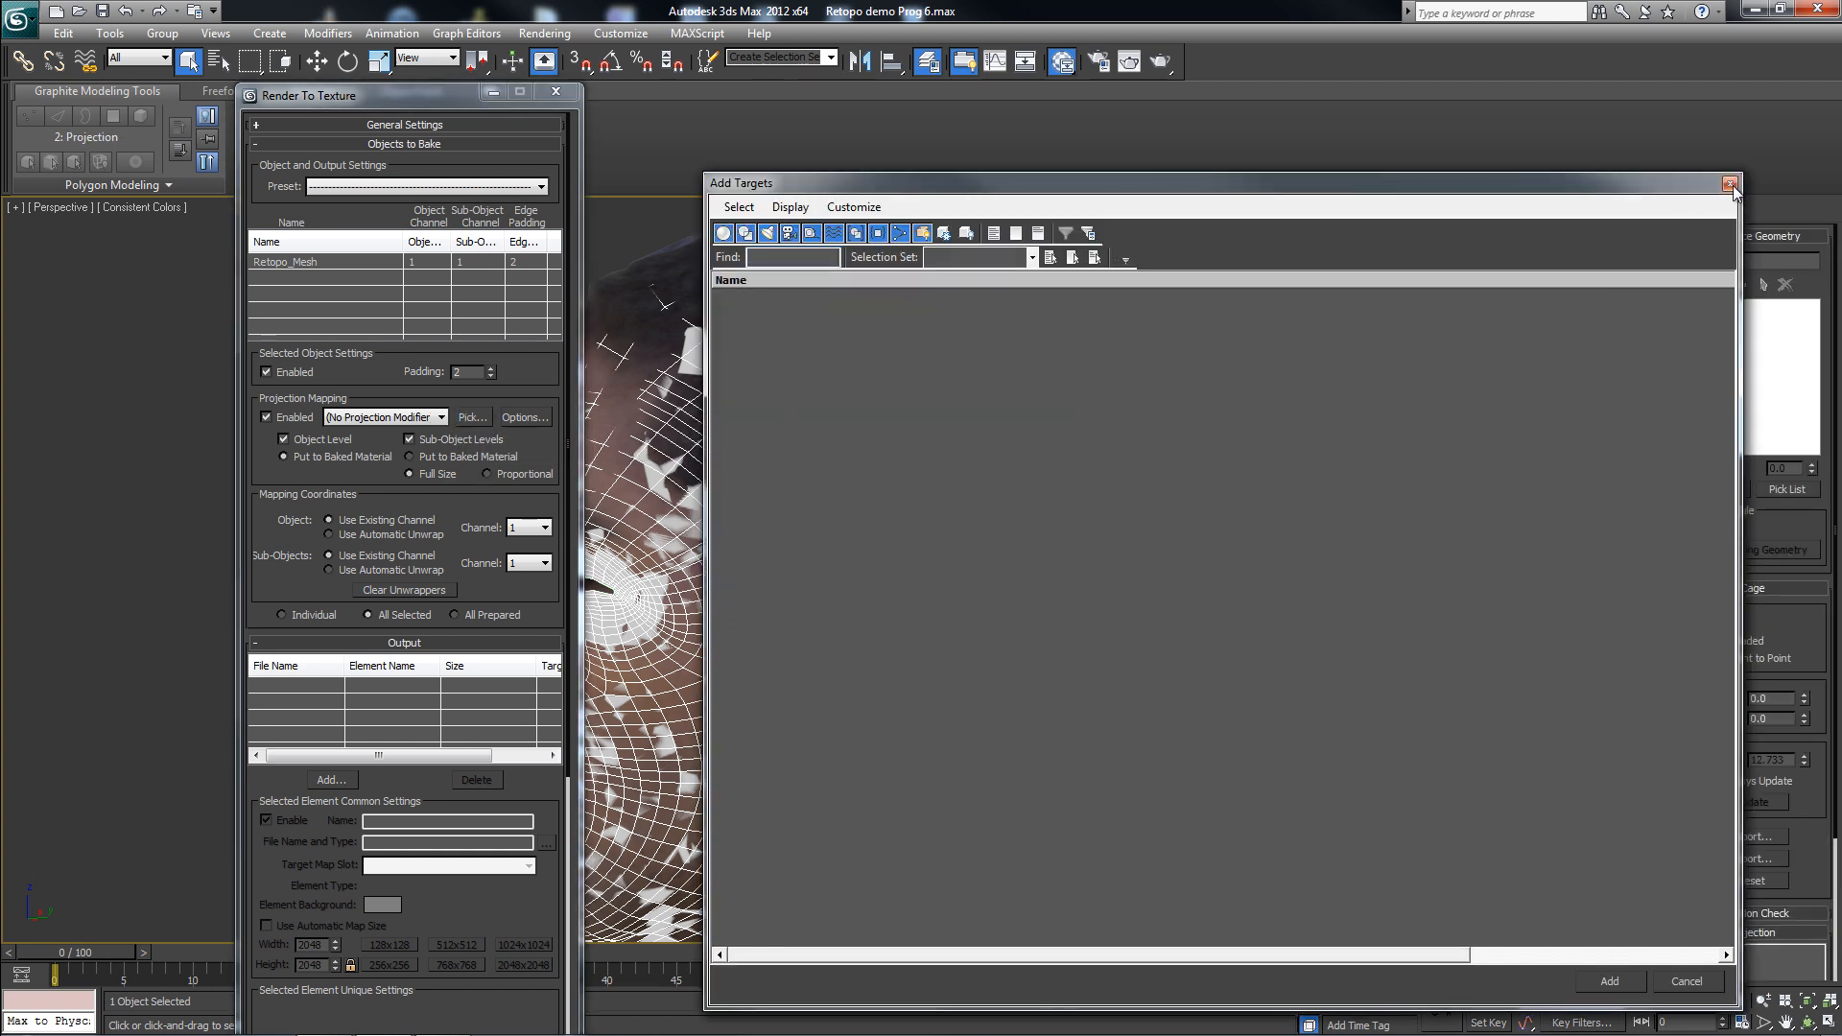
pyautogui.click(1731, 184)
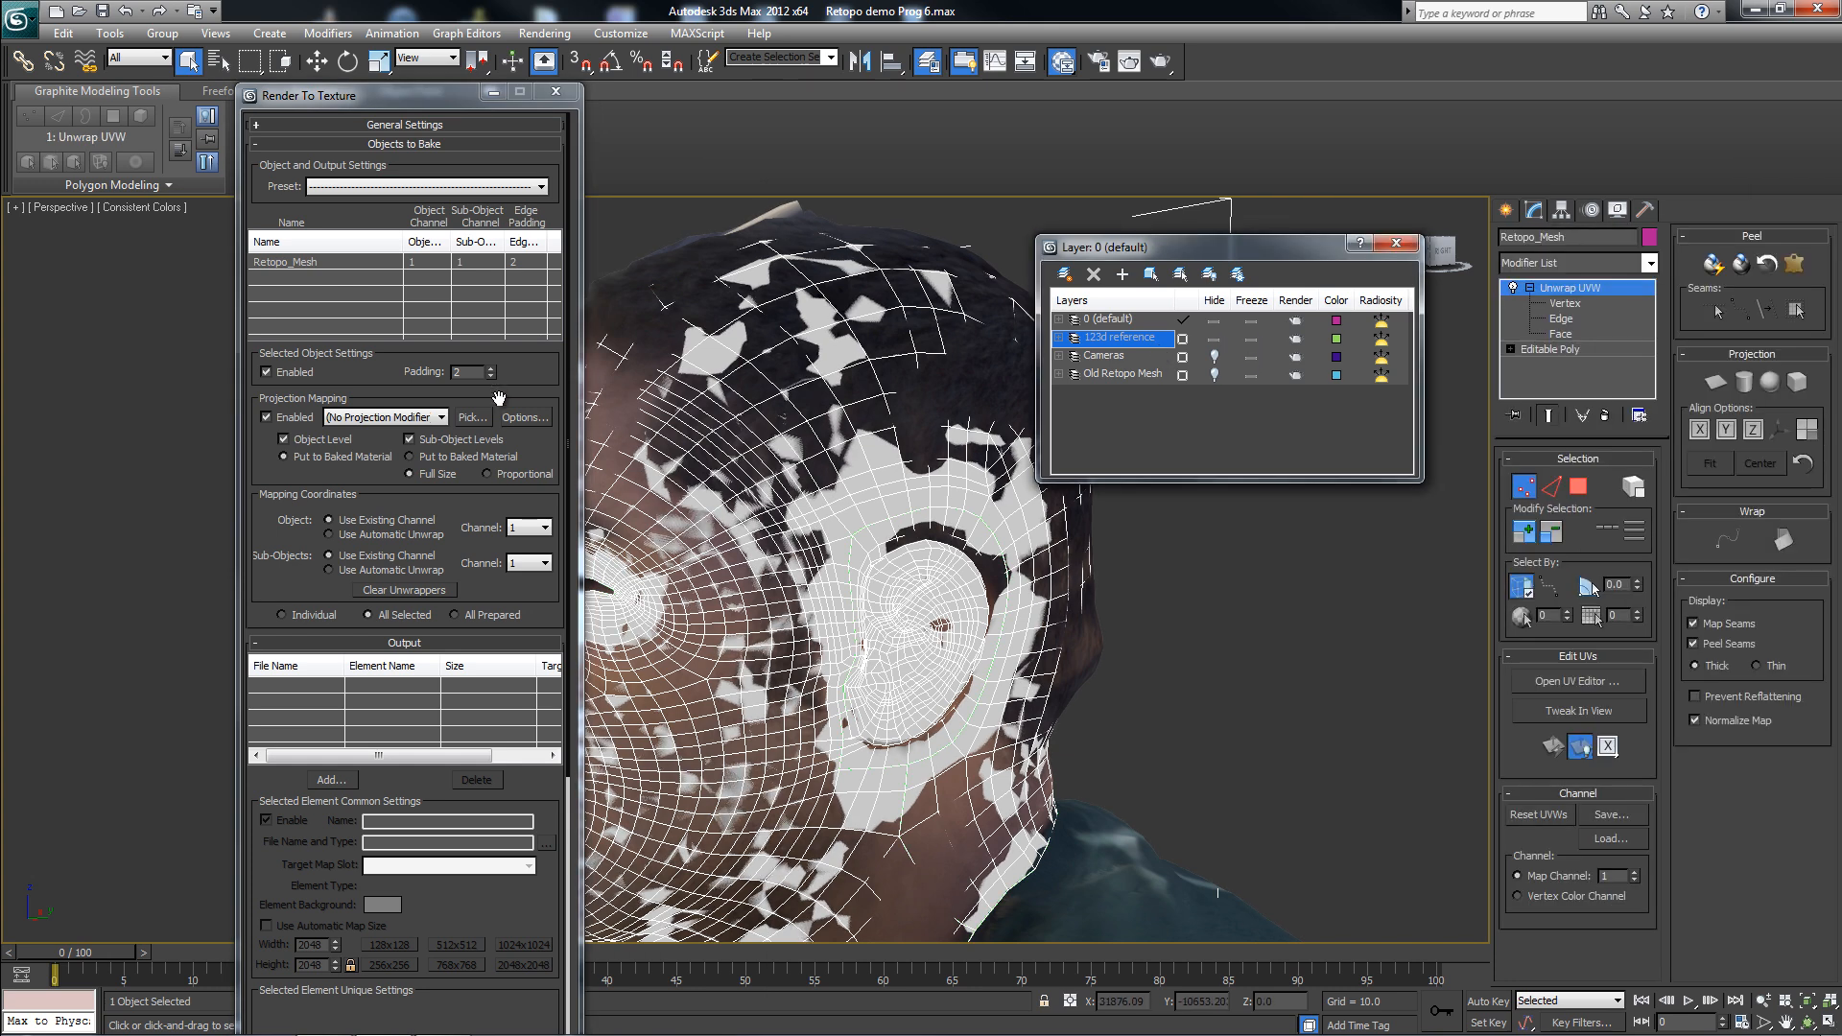
# - Add 123d catched mesh as the projection target for Retopo_Mesh, with the 123d reference layer unfrozen
pyautogui.click(476, 422)
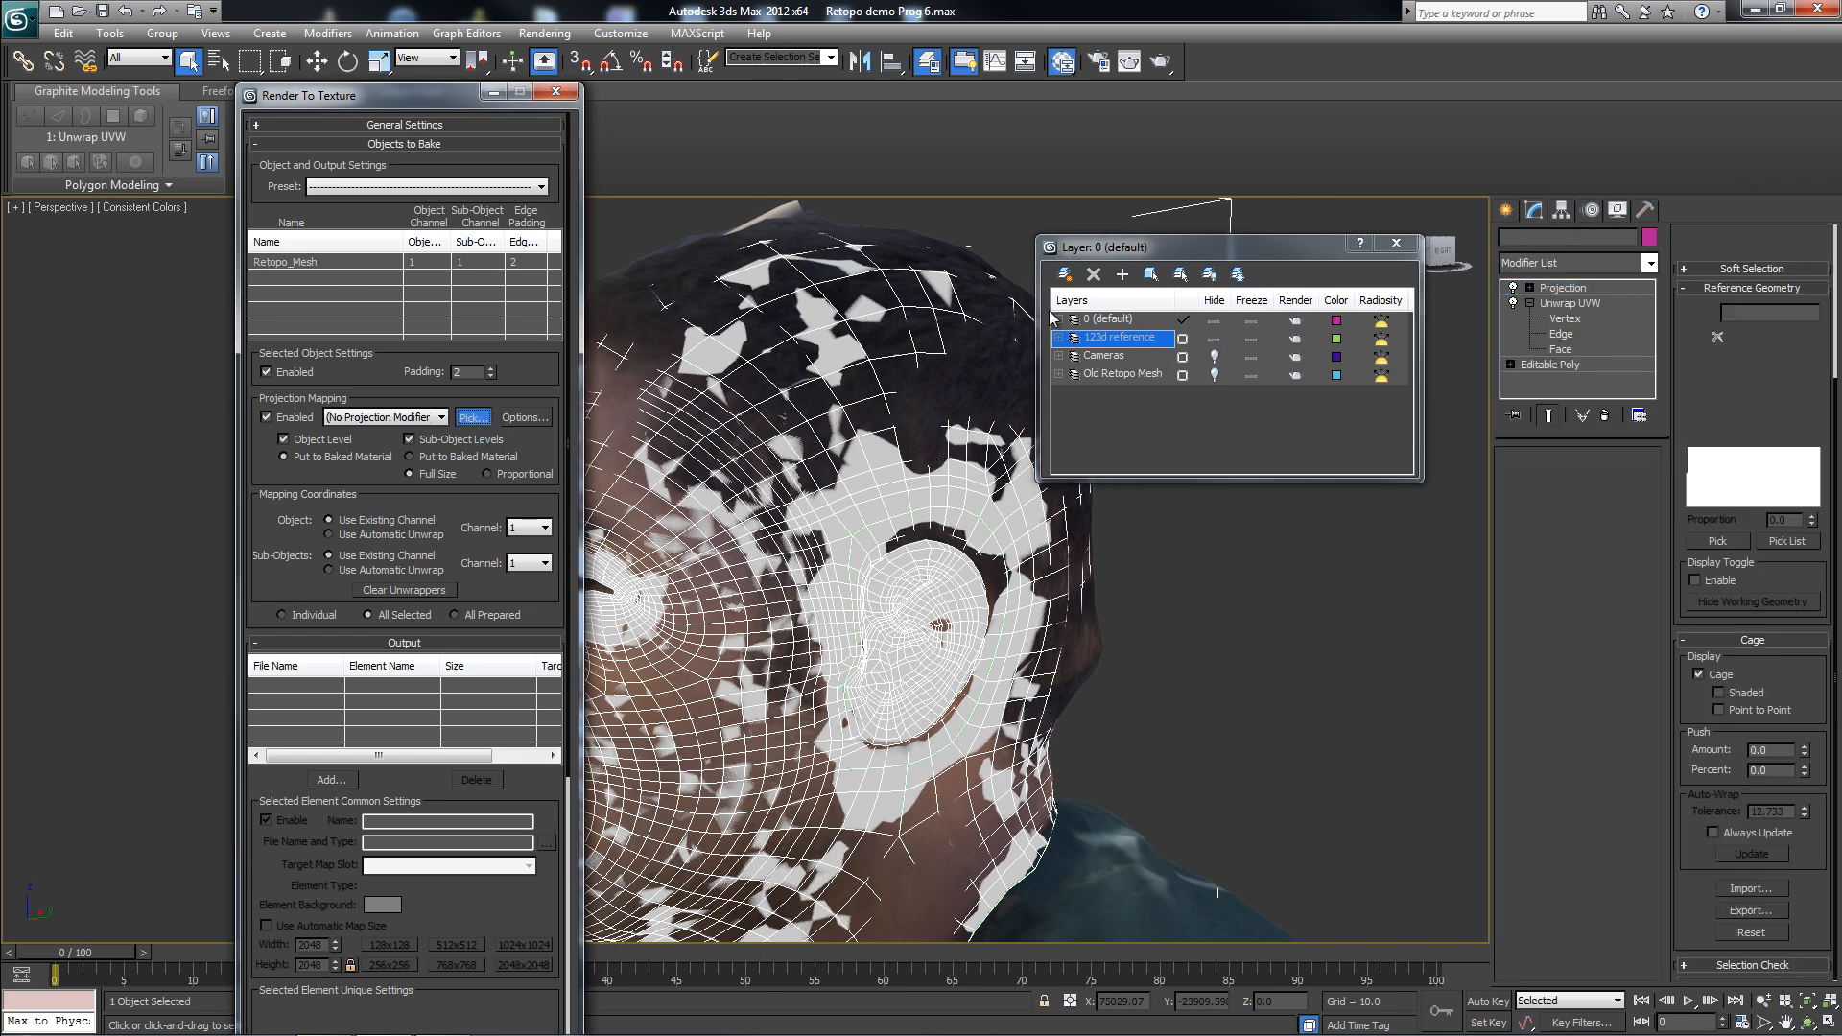
pyautogui.click(823, 320)
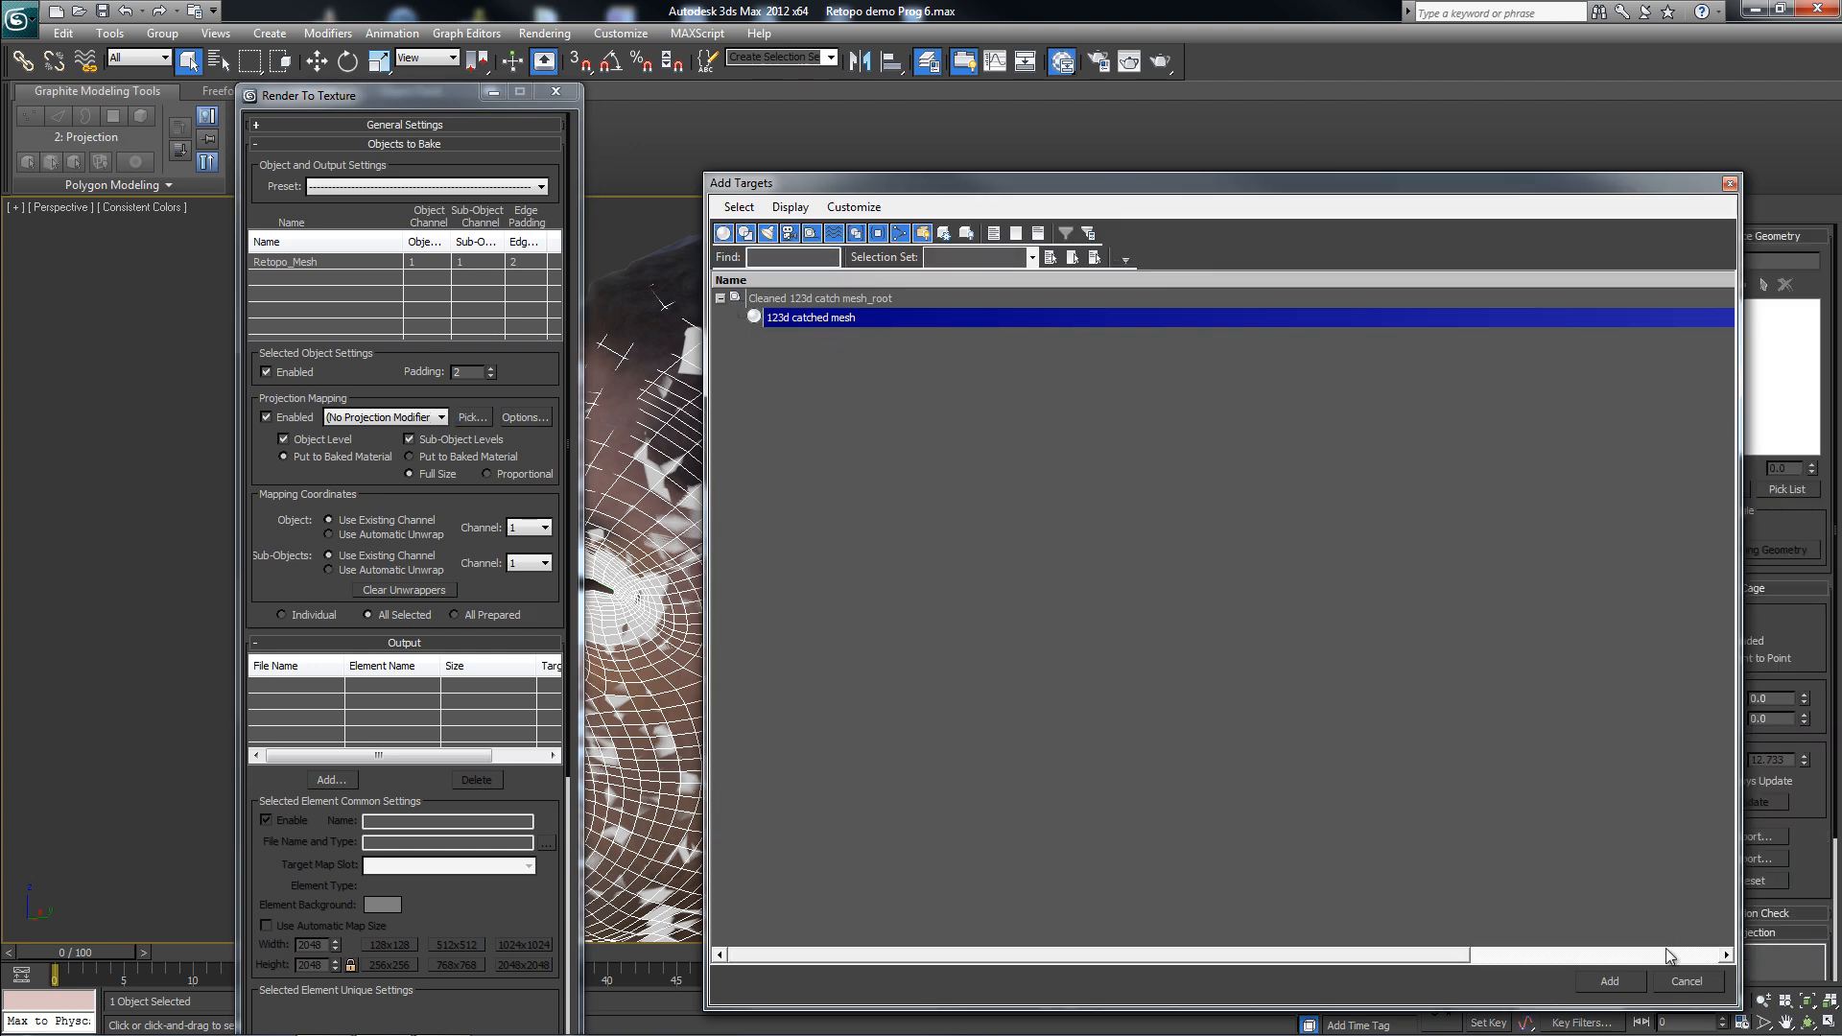
pyautogui.click(1609, 980)
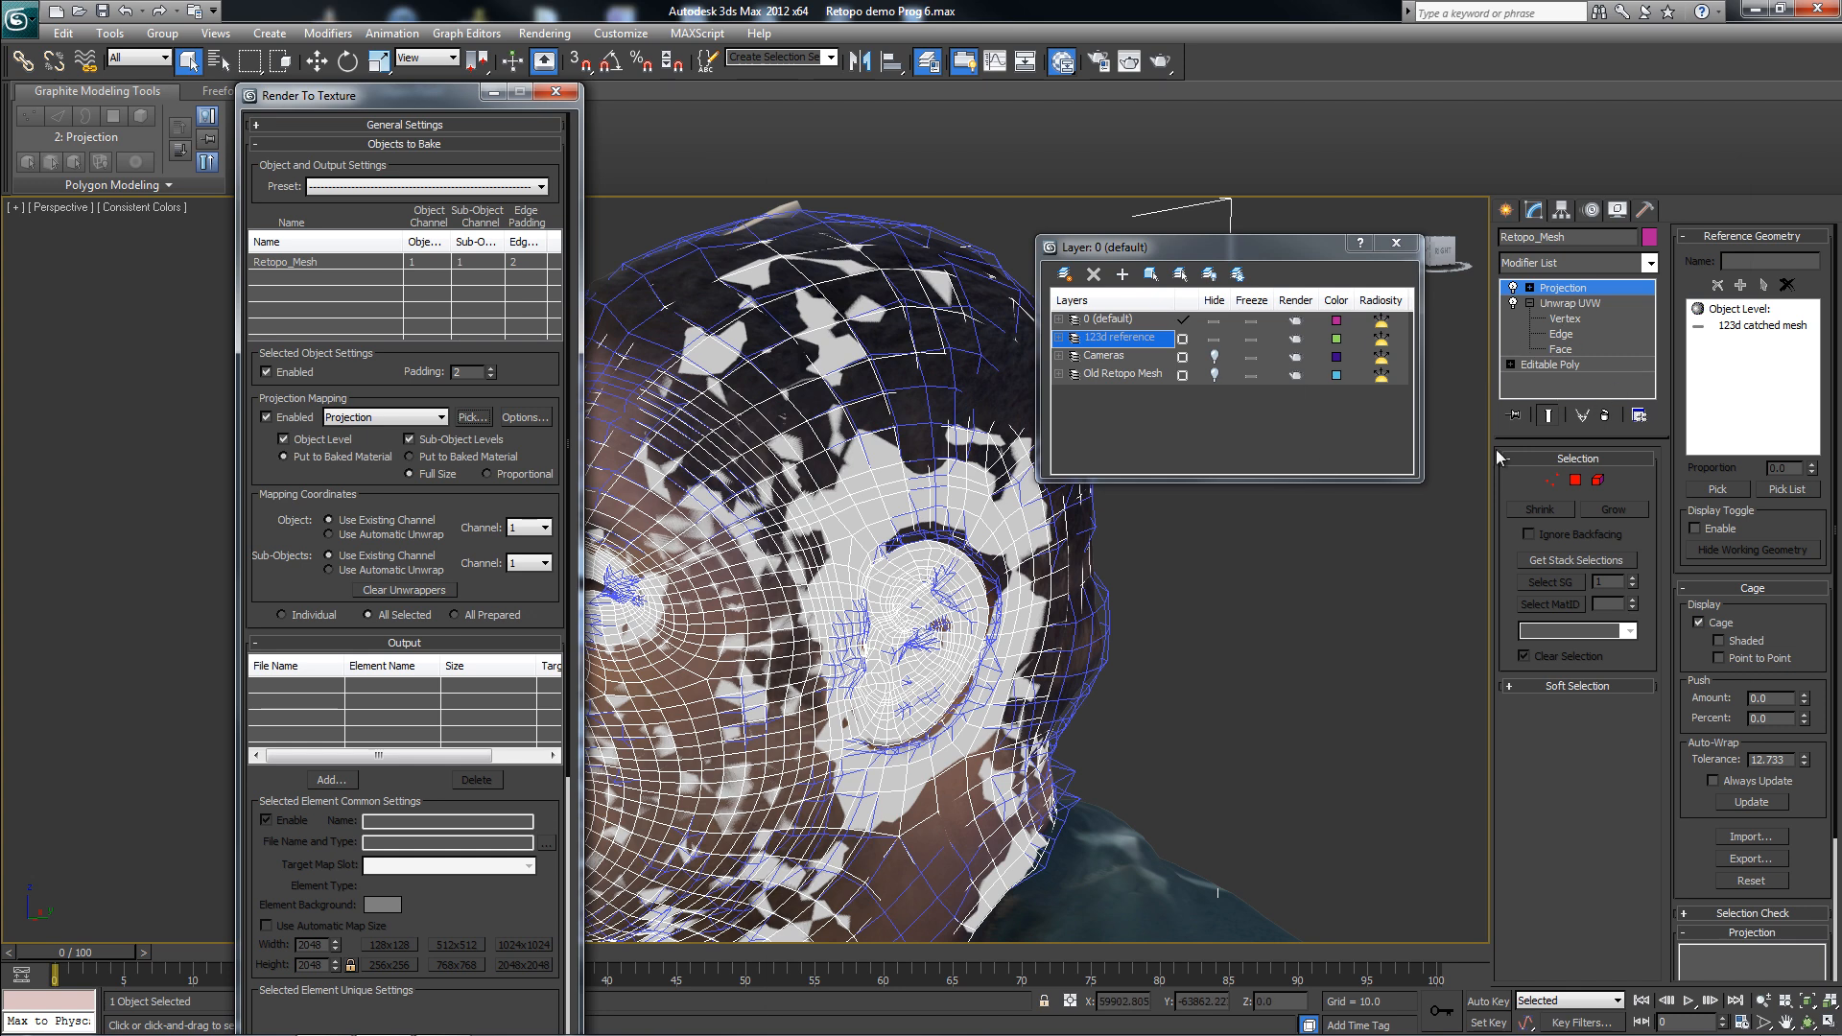
# - Reset the projection cage on Retopo_Mesh and close the layer manager
pyautogui.moveTo(983, 578); pyautogui.dragTo(1183, 513, button='middle')
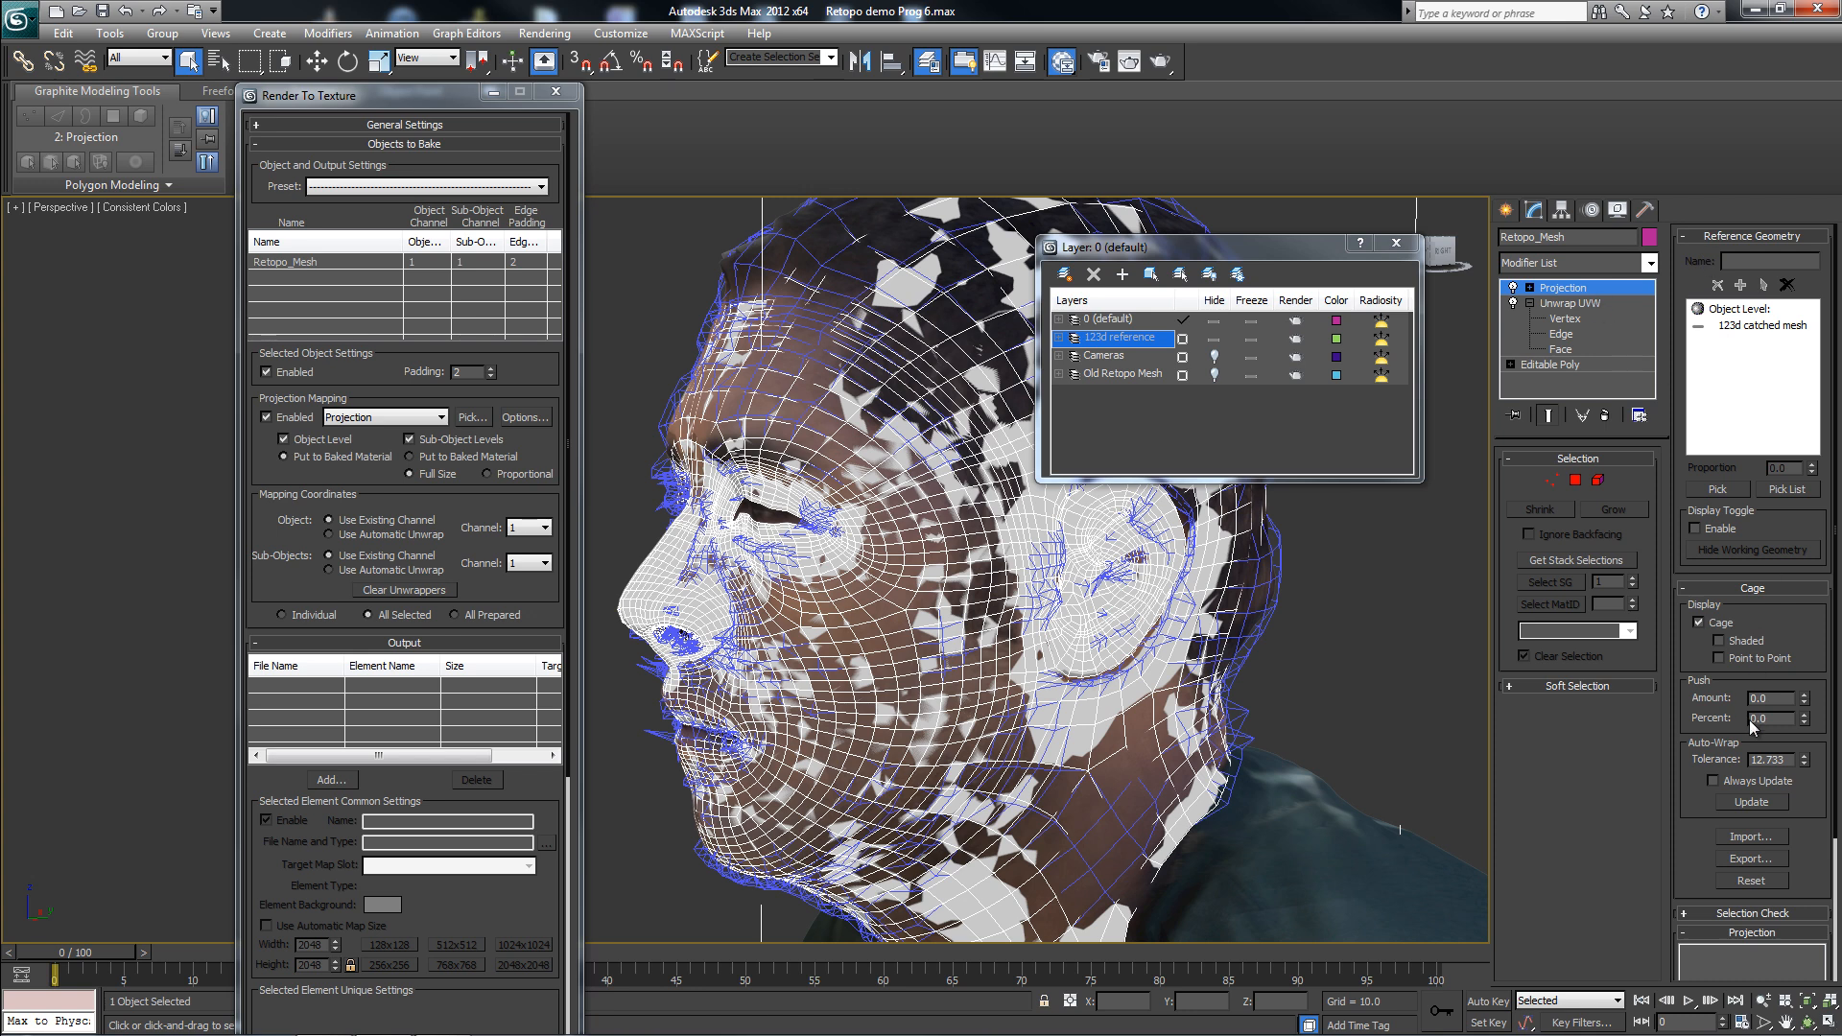
pyautogui.click(1761, 881)
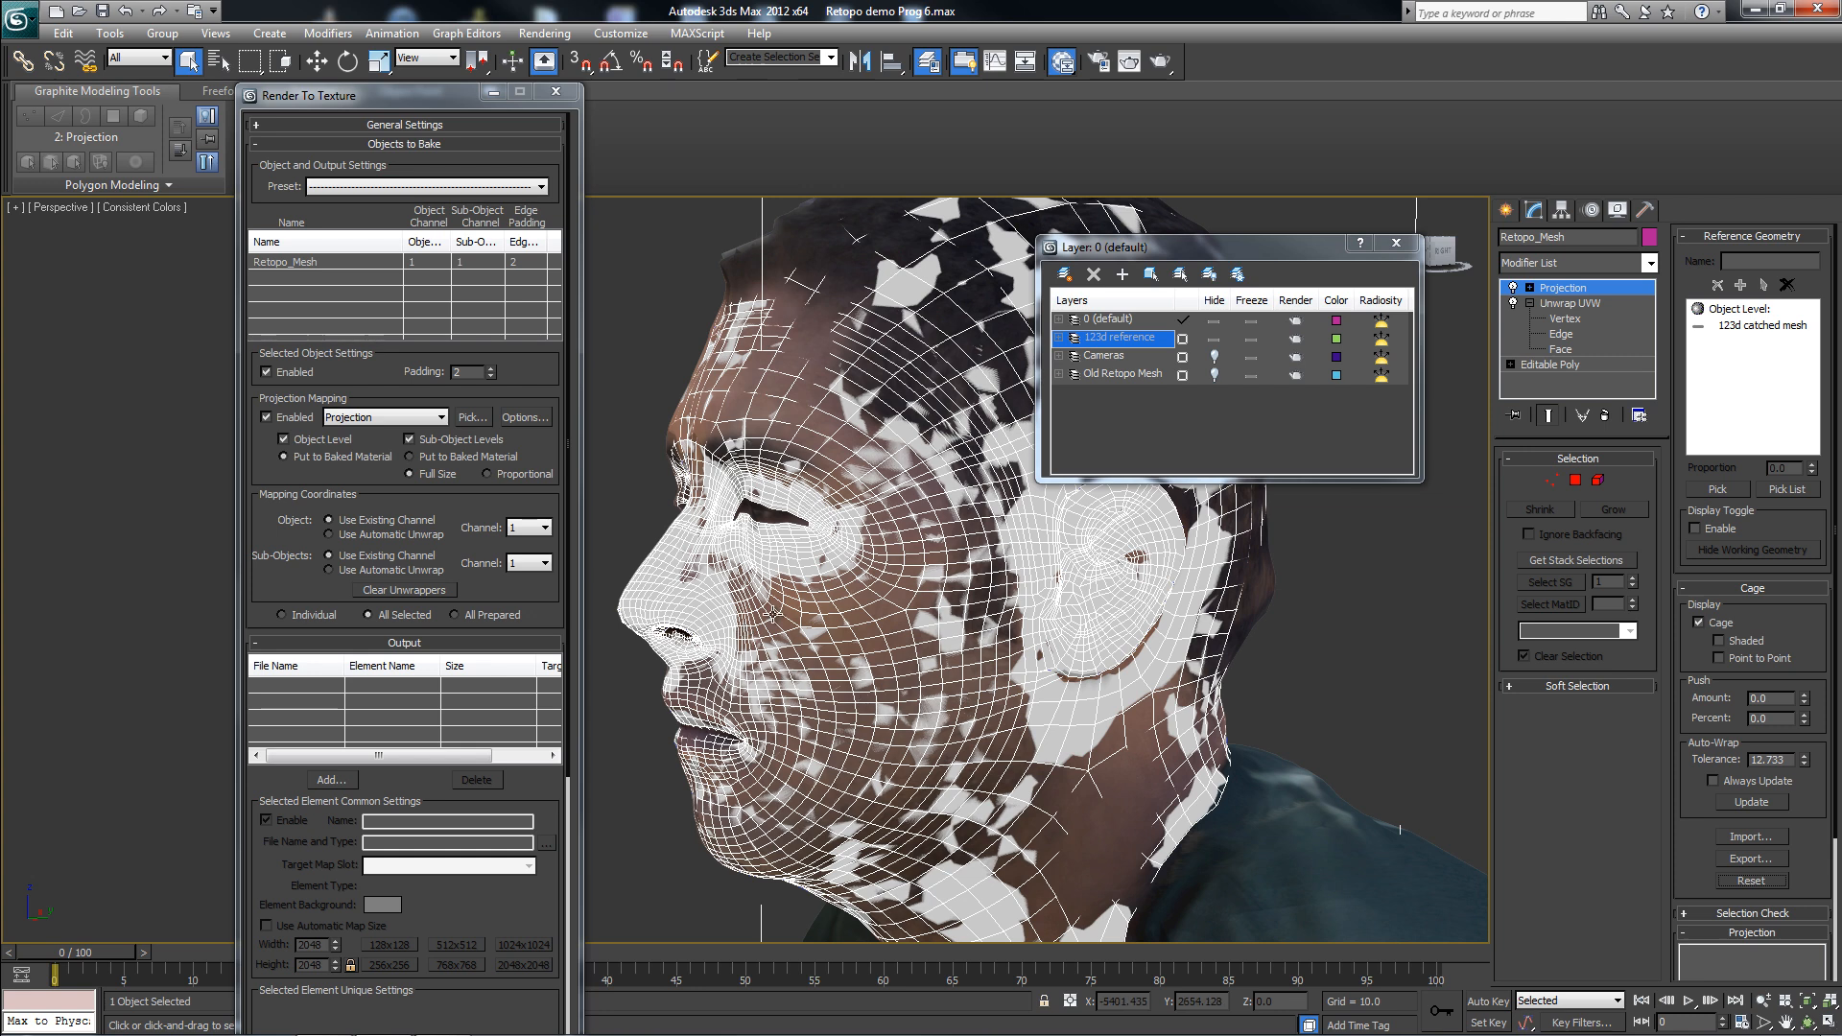
pyautogui.click(1397, 246)
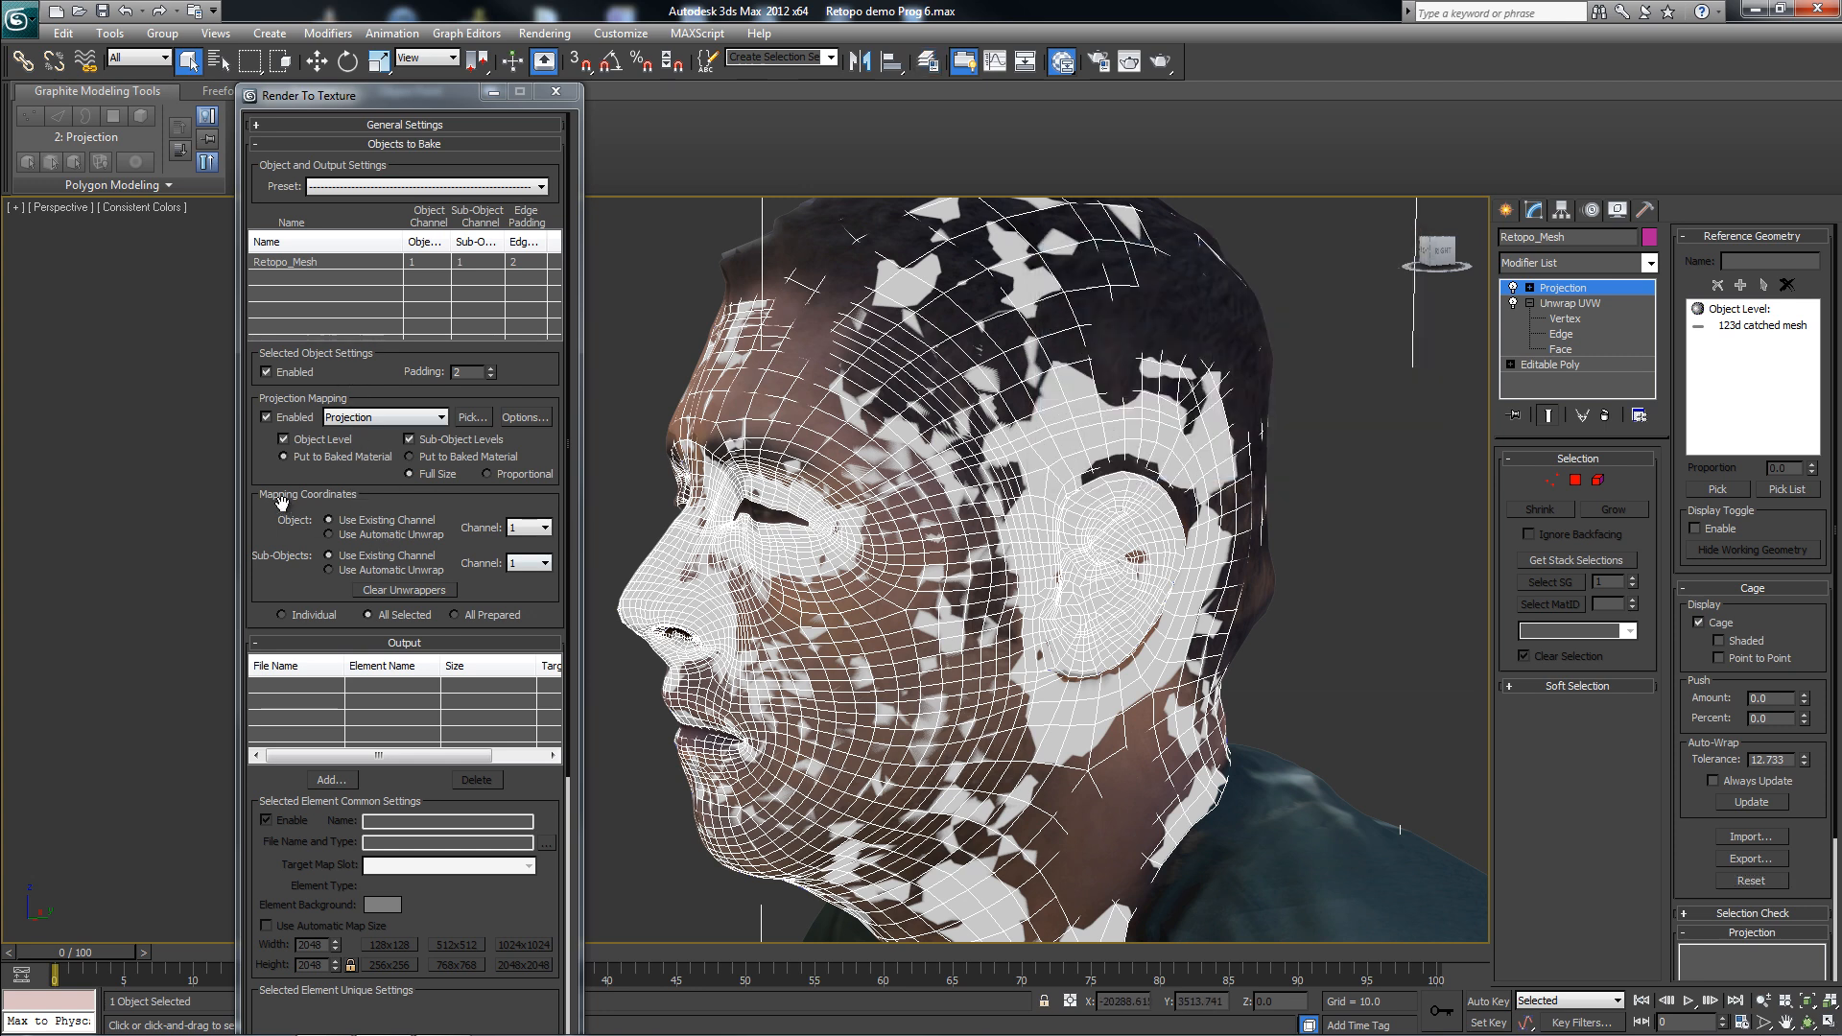
# - Add a DiffuseMap texture element to the bake output of Retopo_Mesh
pyautogui.moveTo(261, 482); pyautogui.dragTo(299, 415)
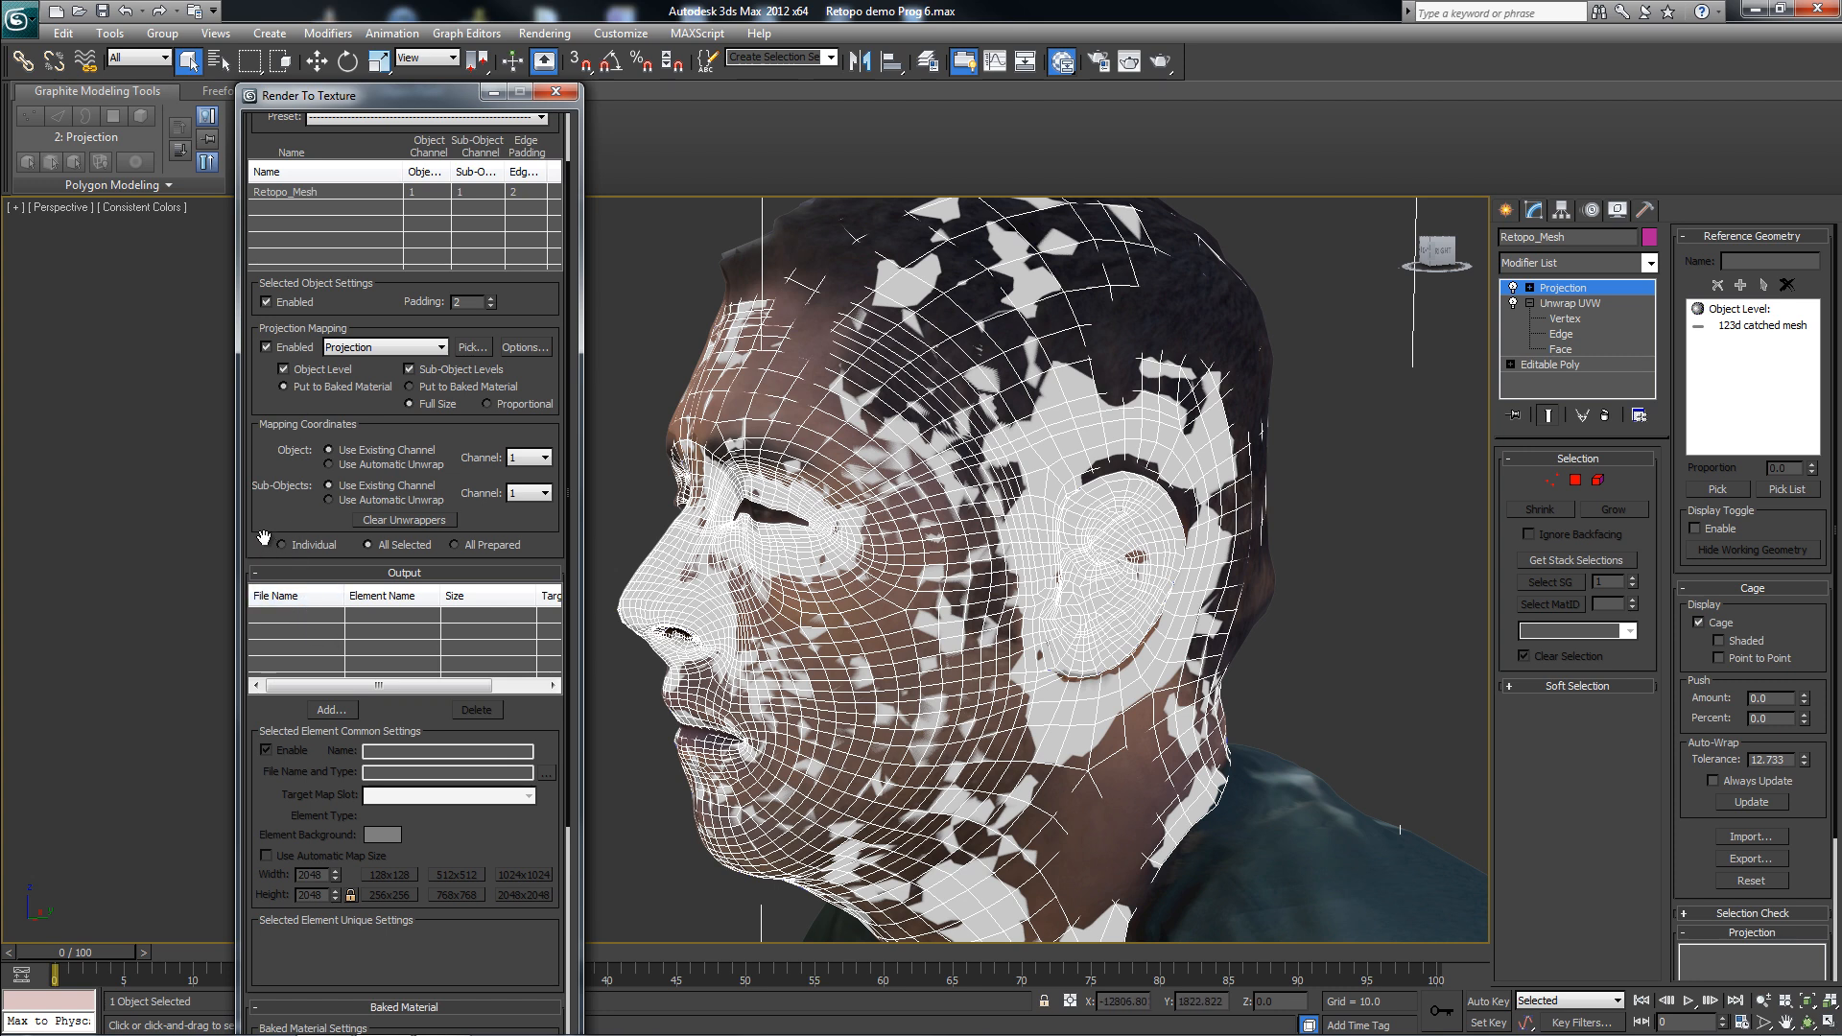
pyautogui.scroll(-1, 299, 622)
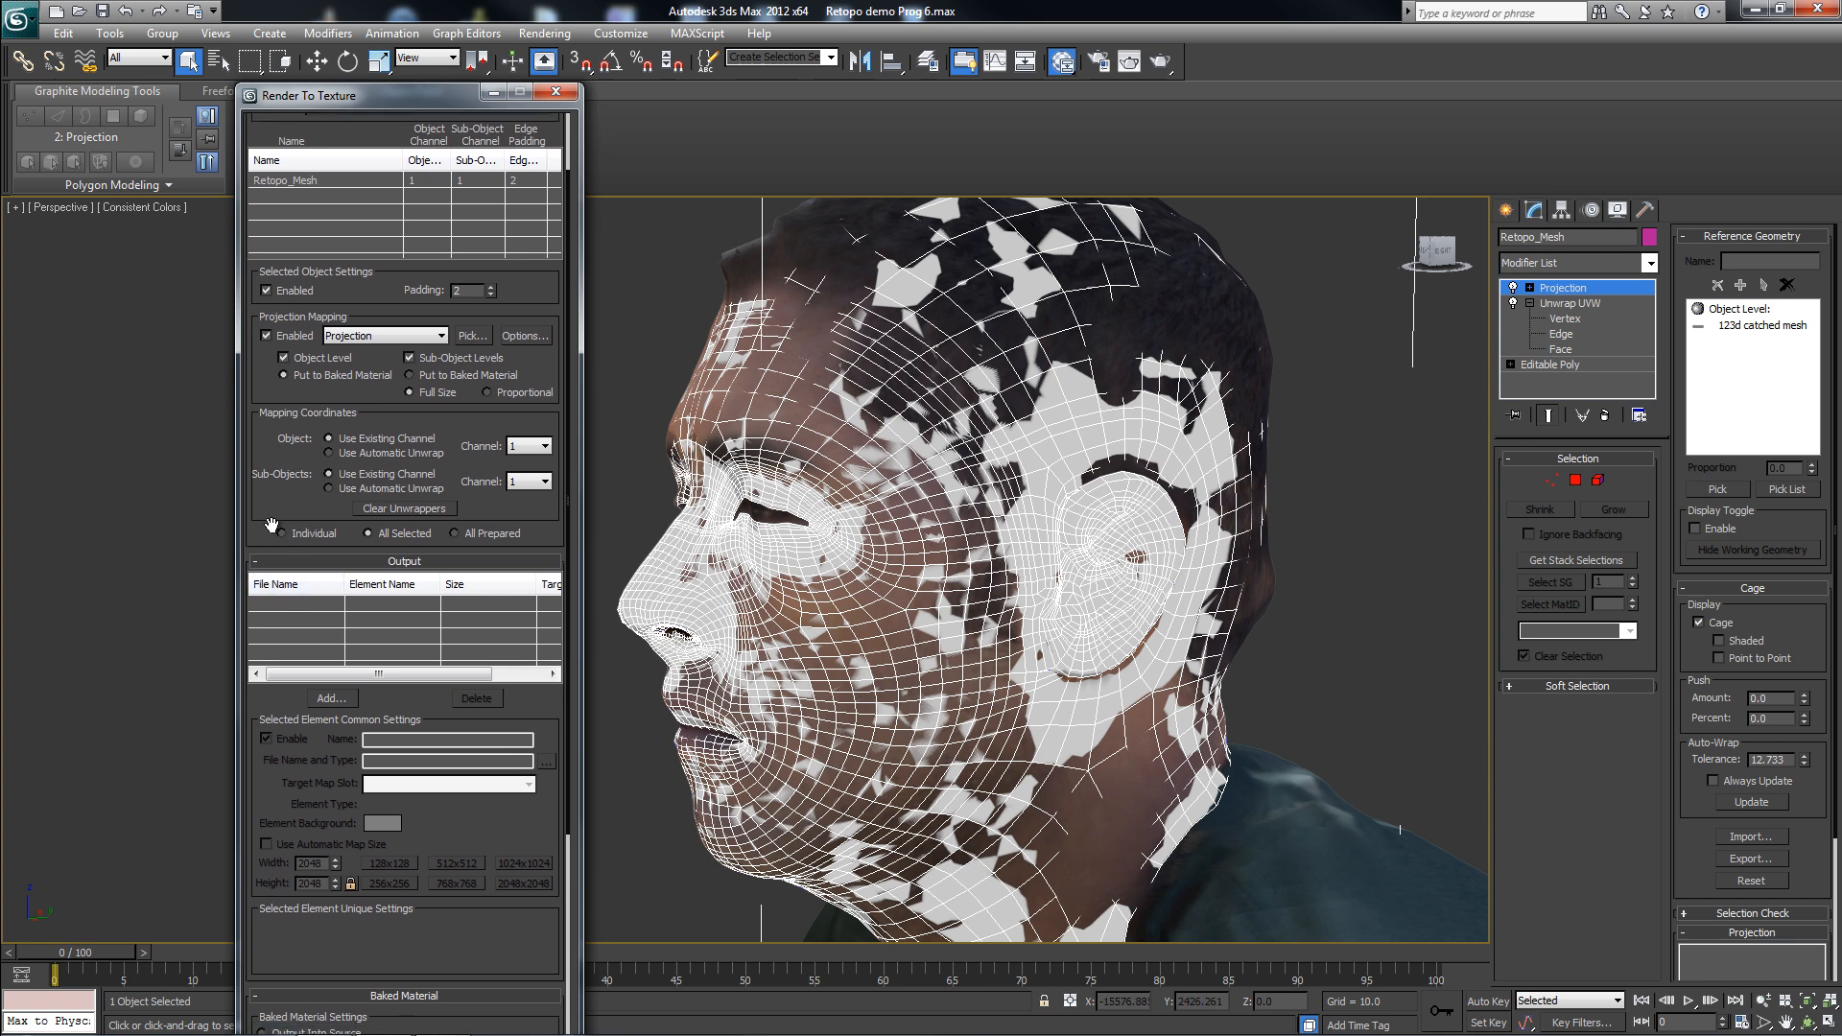
pyautogui.click(332, 700)
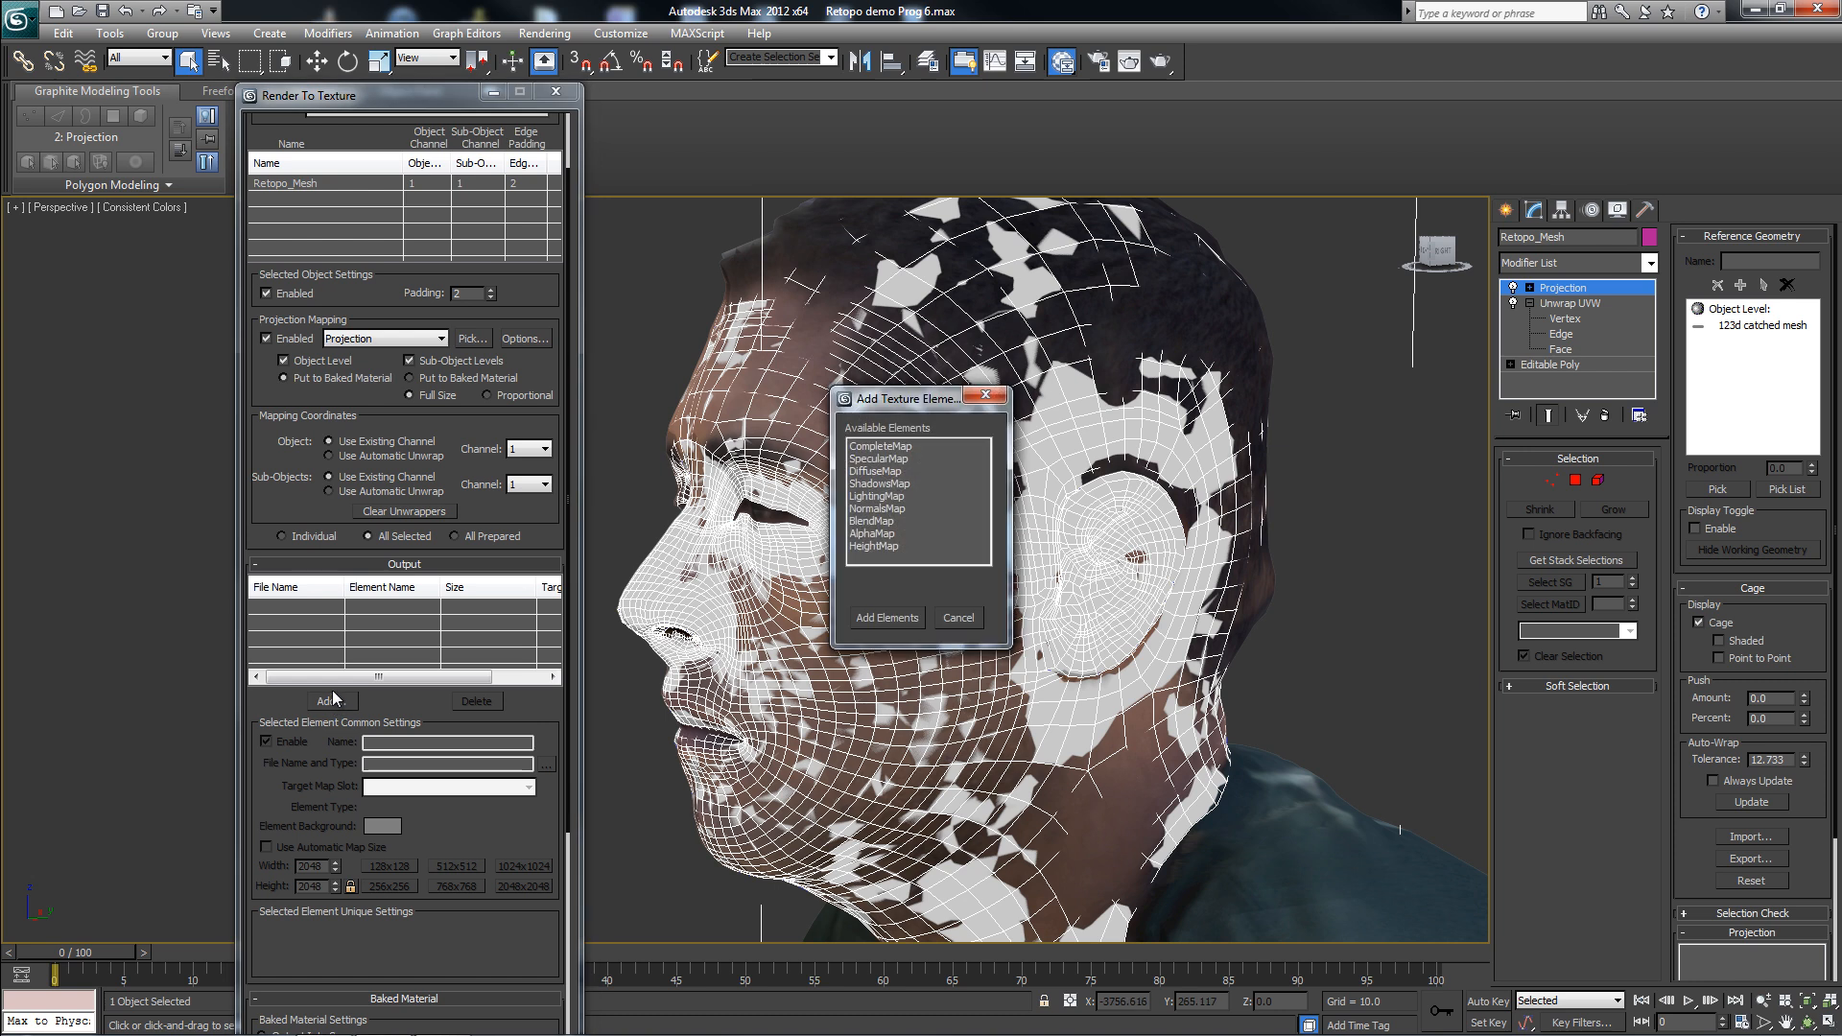
pyautogui.click(878, 471)
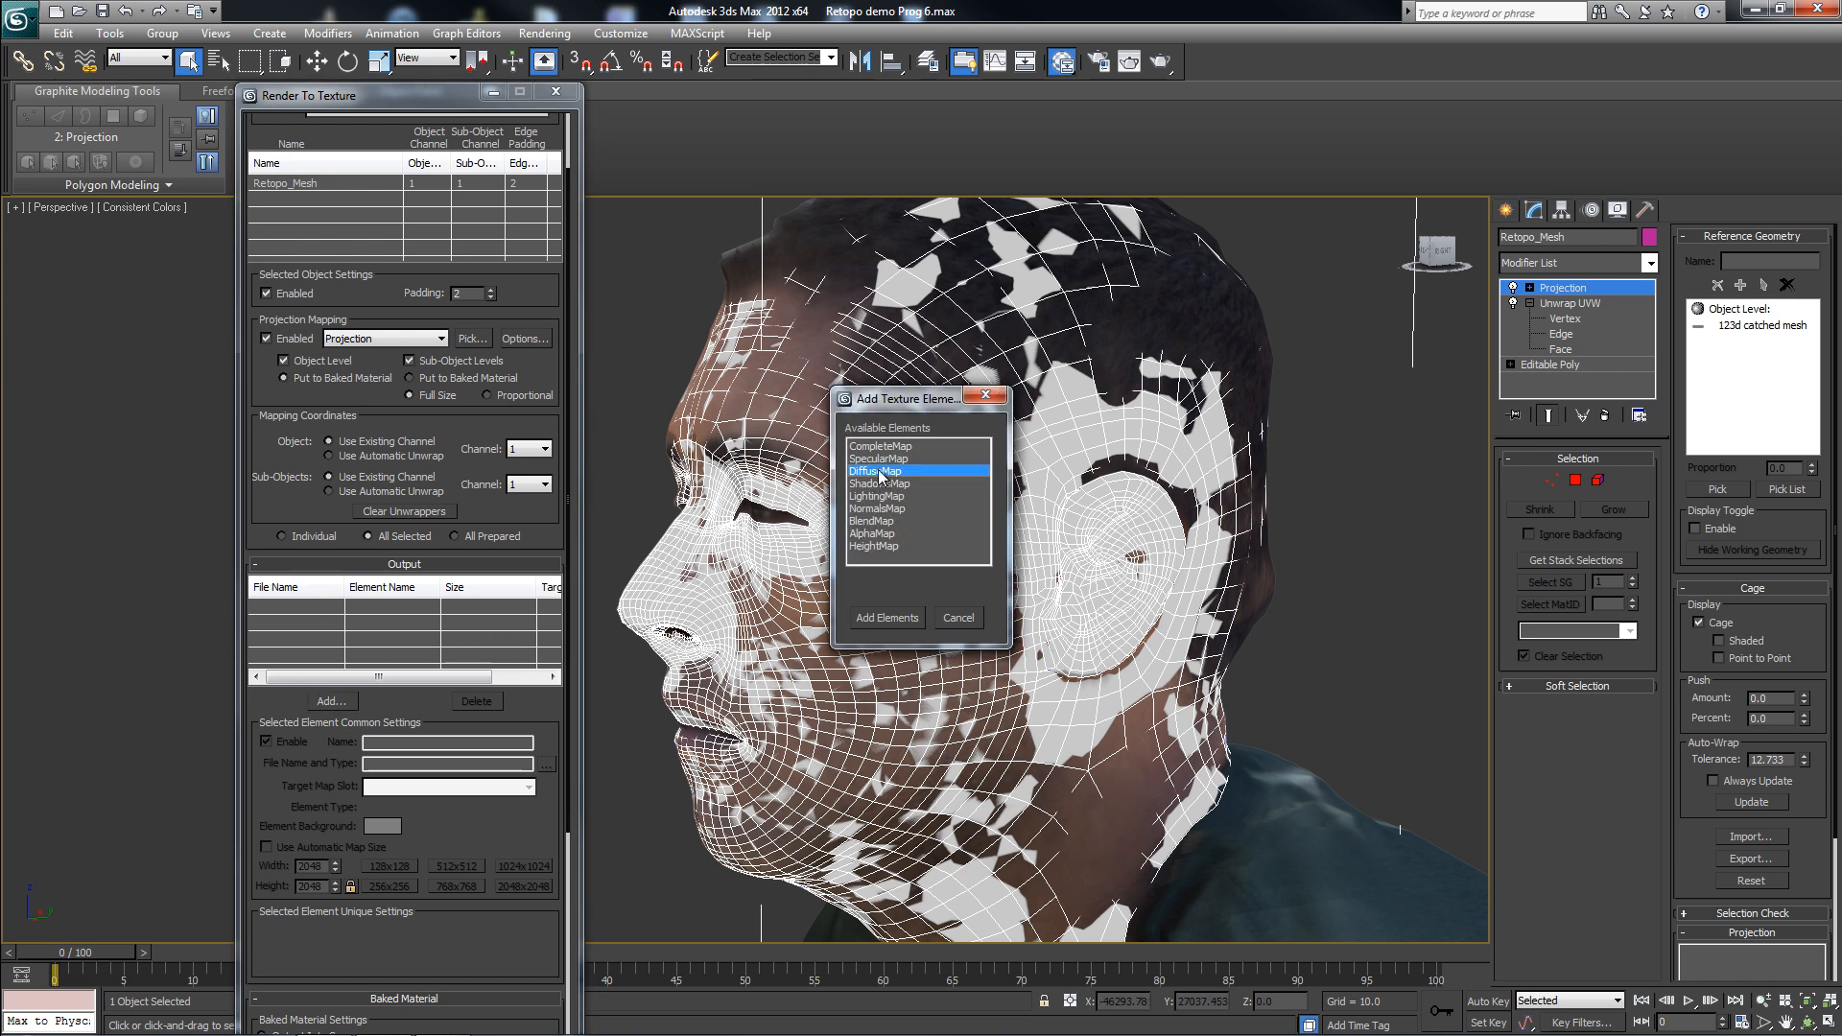
pyautogui.click(907, 618)
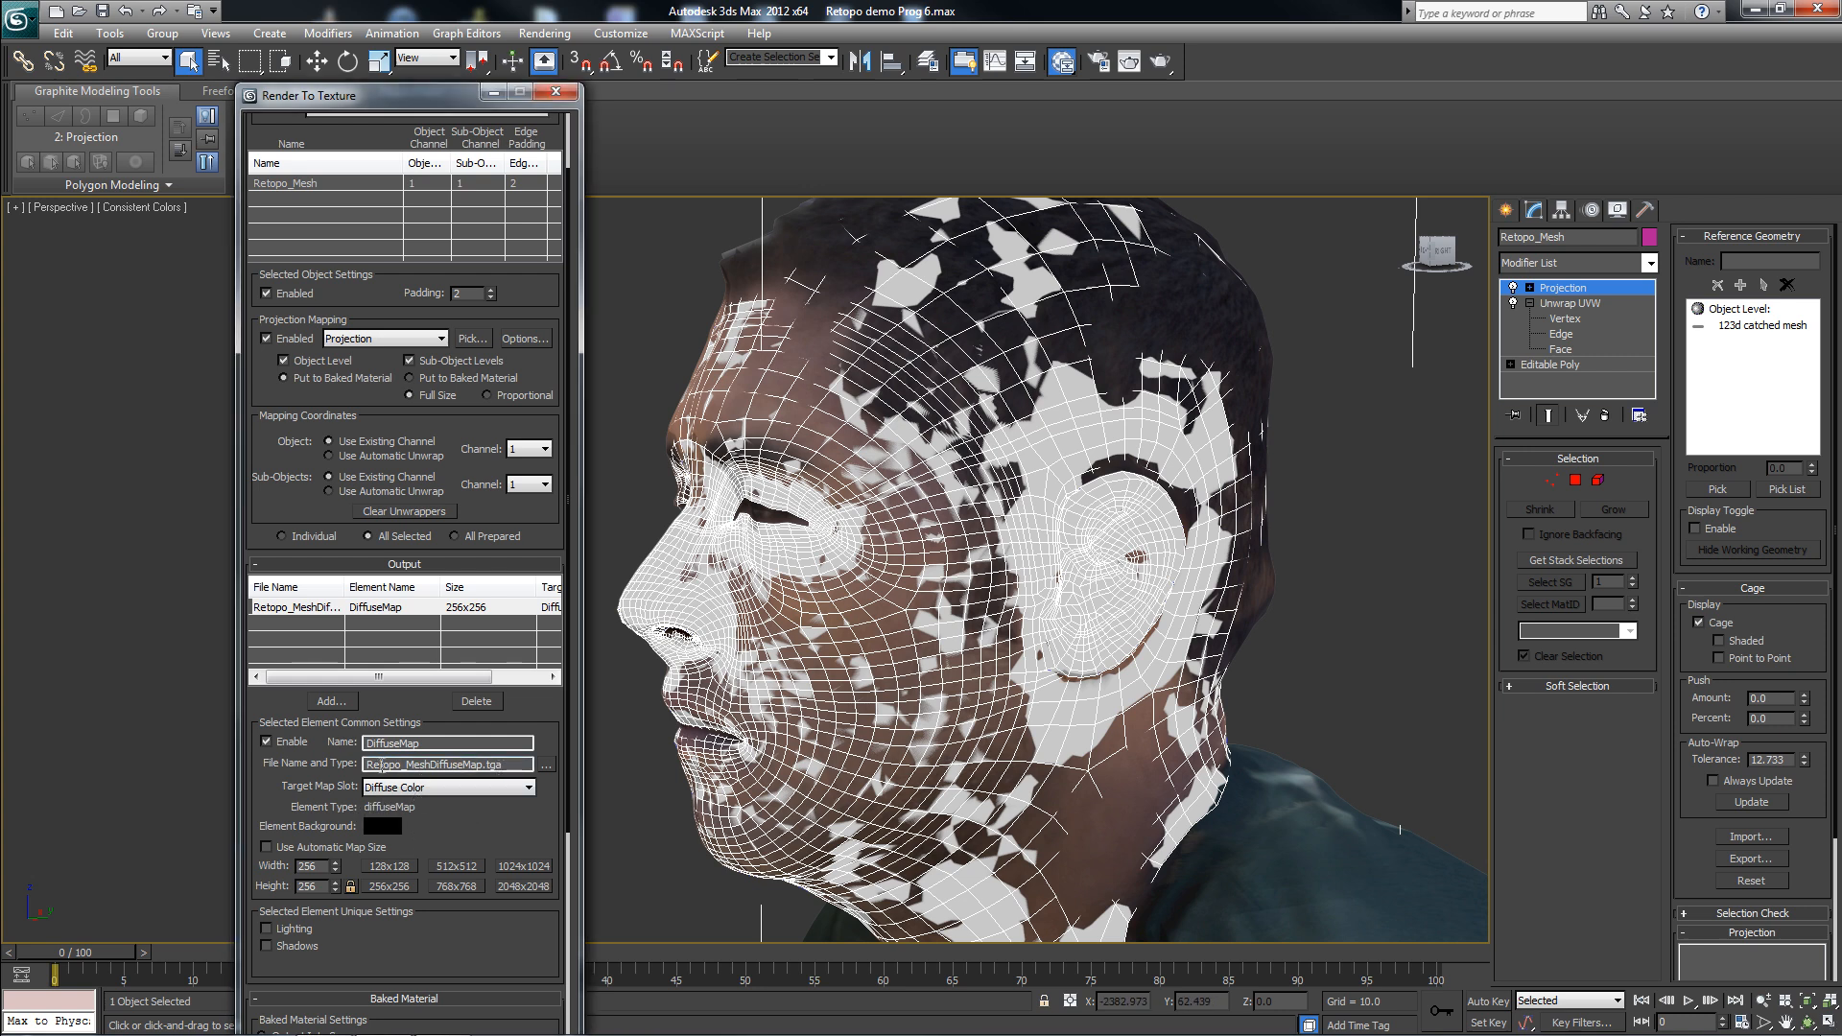
pyautogui.moveTo(375, 768); pyautogui.dragTo(479, 764)
pyautogui.click(517, 762)
pyautogui.moveTo(393, 96); pyautogui.dragTo(415, 50)
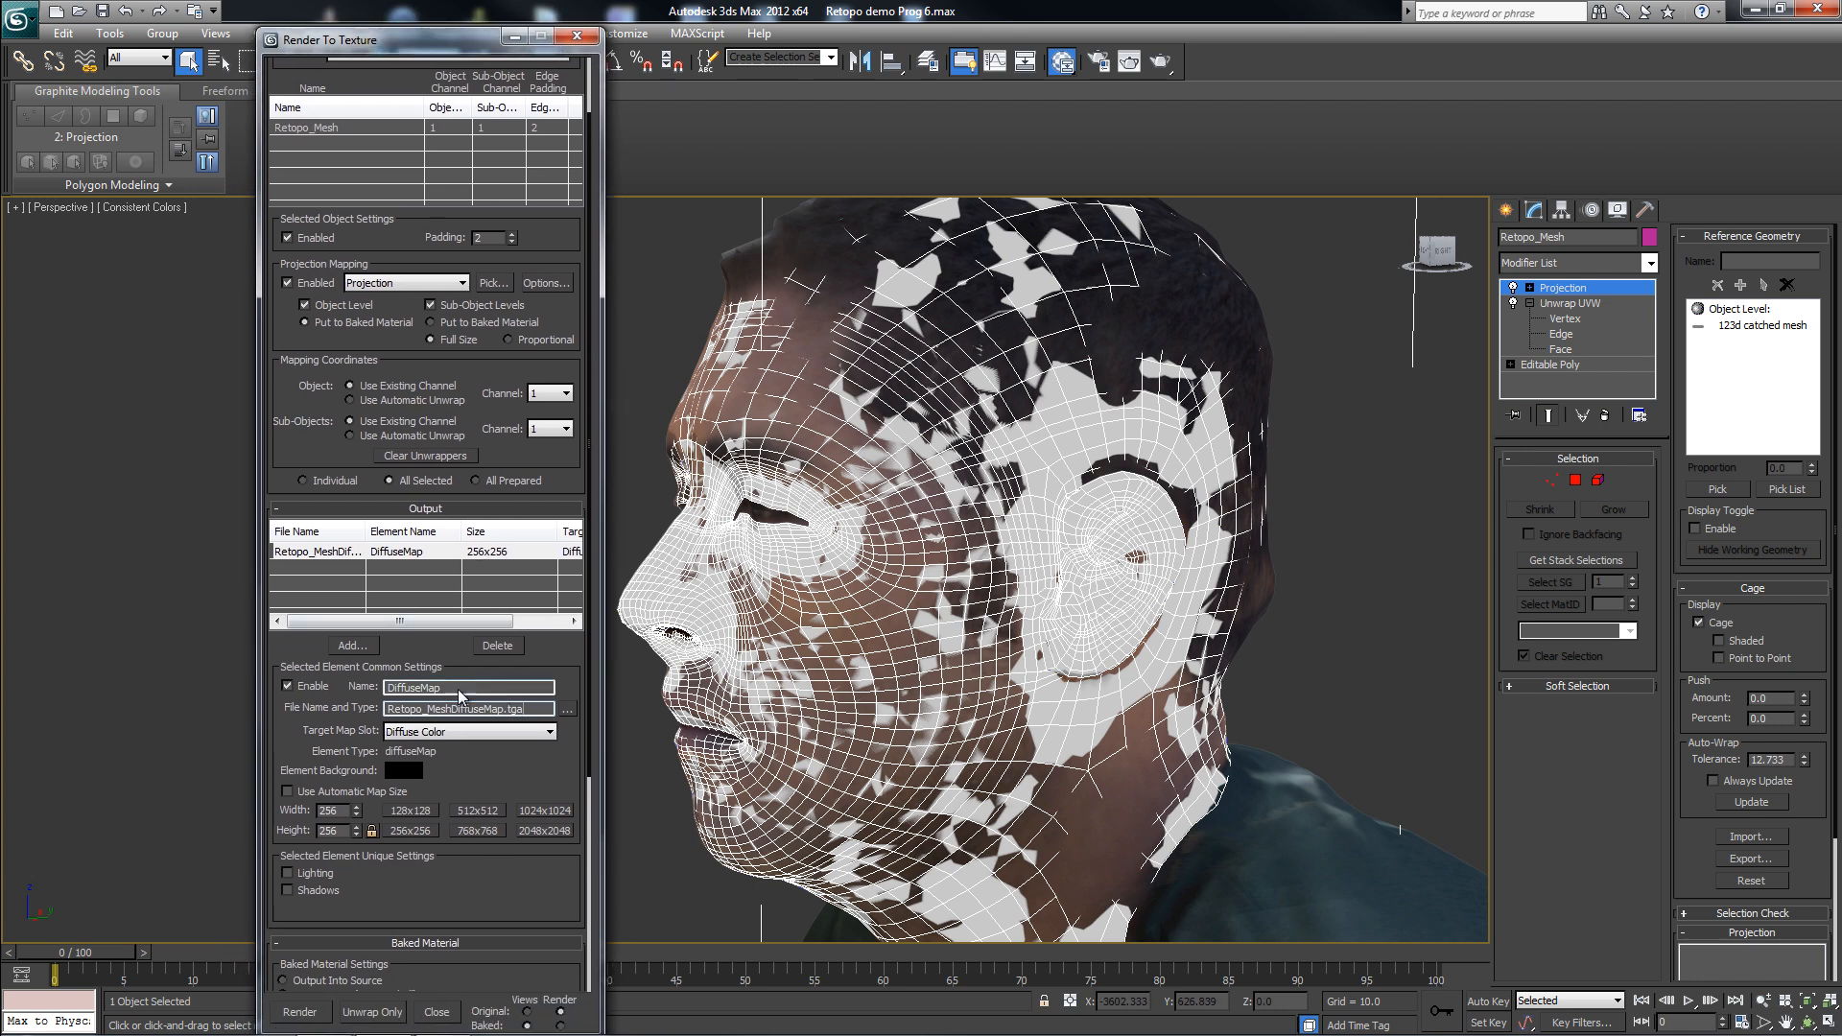
# - Review the Projection Options for Retopo_Mesh, including its object source, and close them
pyautogui.click(546, 283)
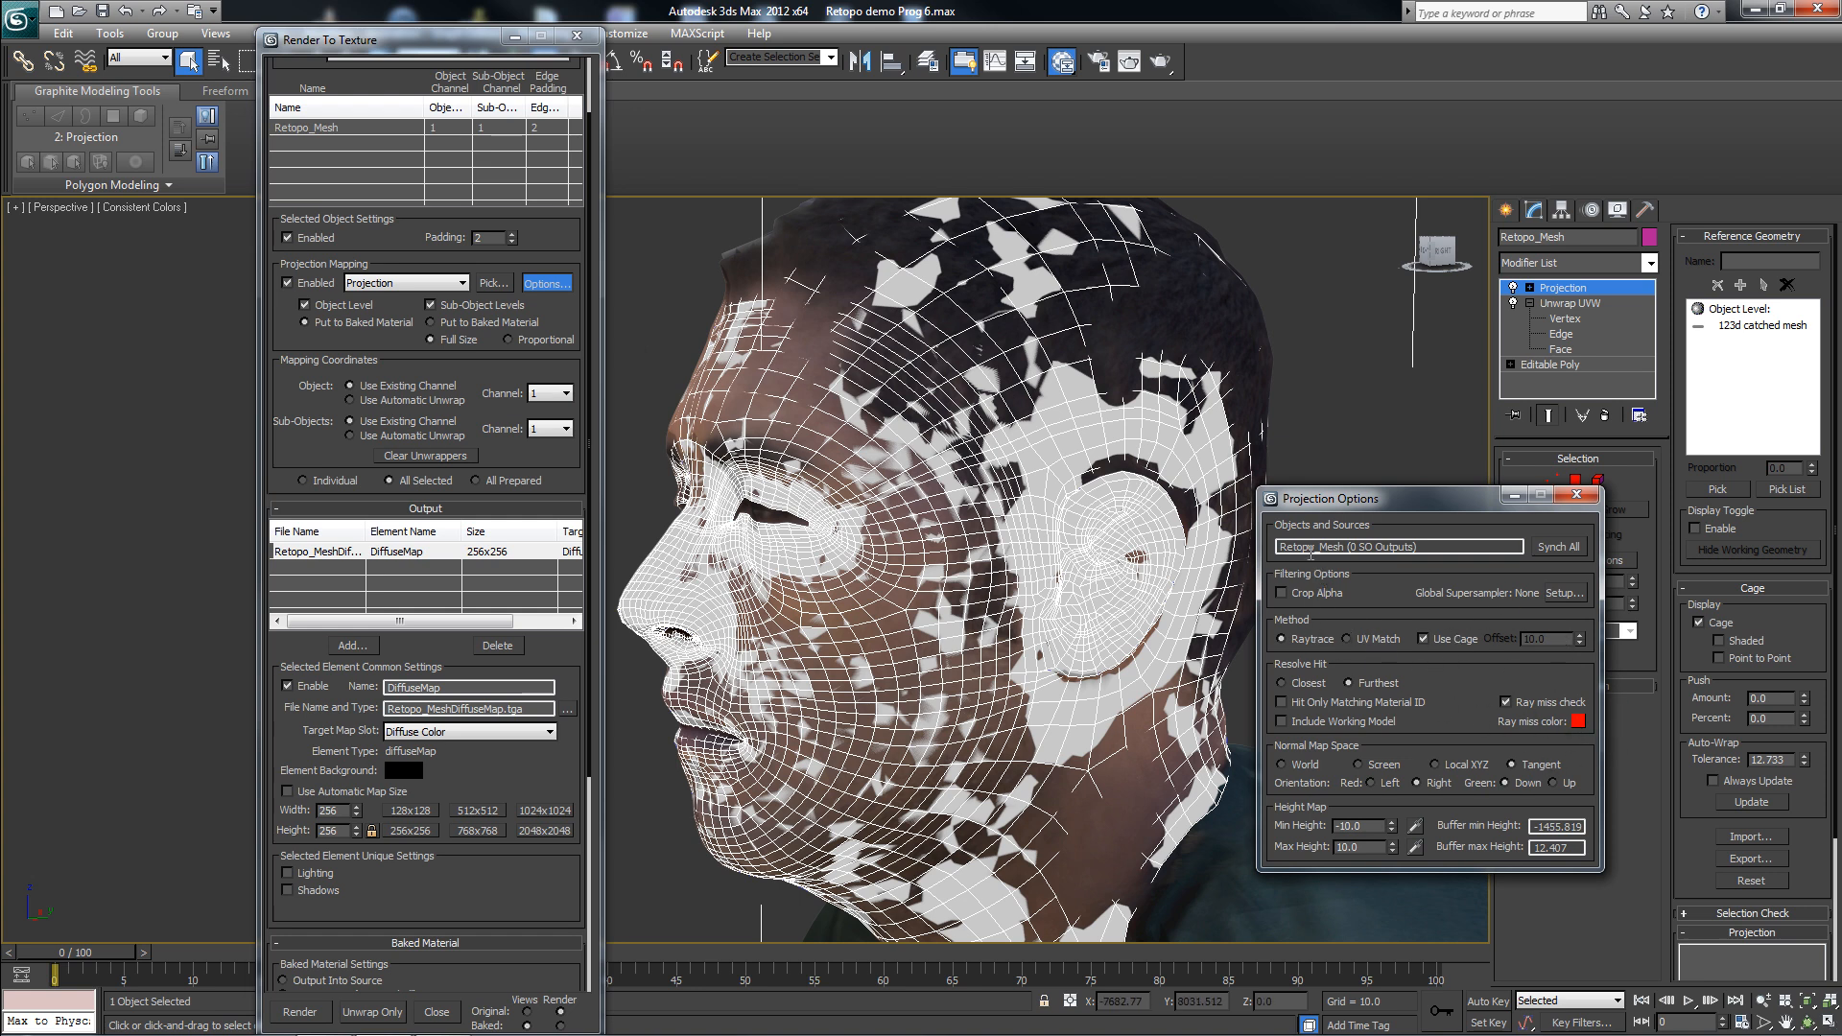
pyautogui.moveTo(1279, 547); pyautogui.dragTo(1423, 552)
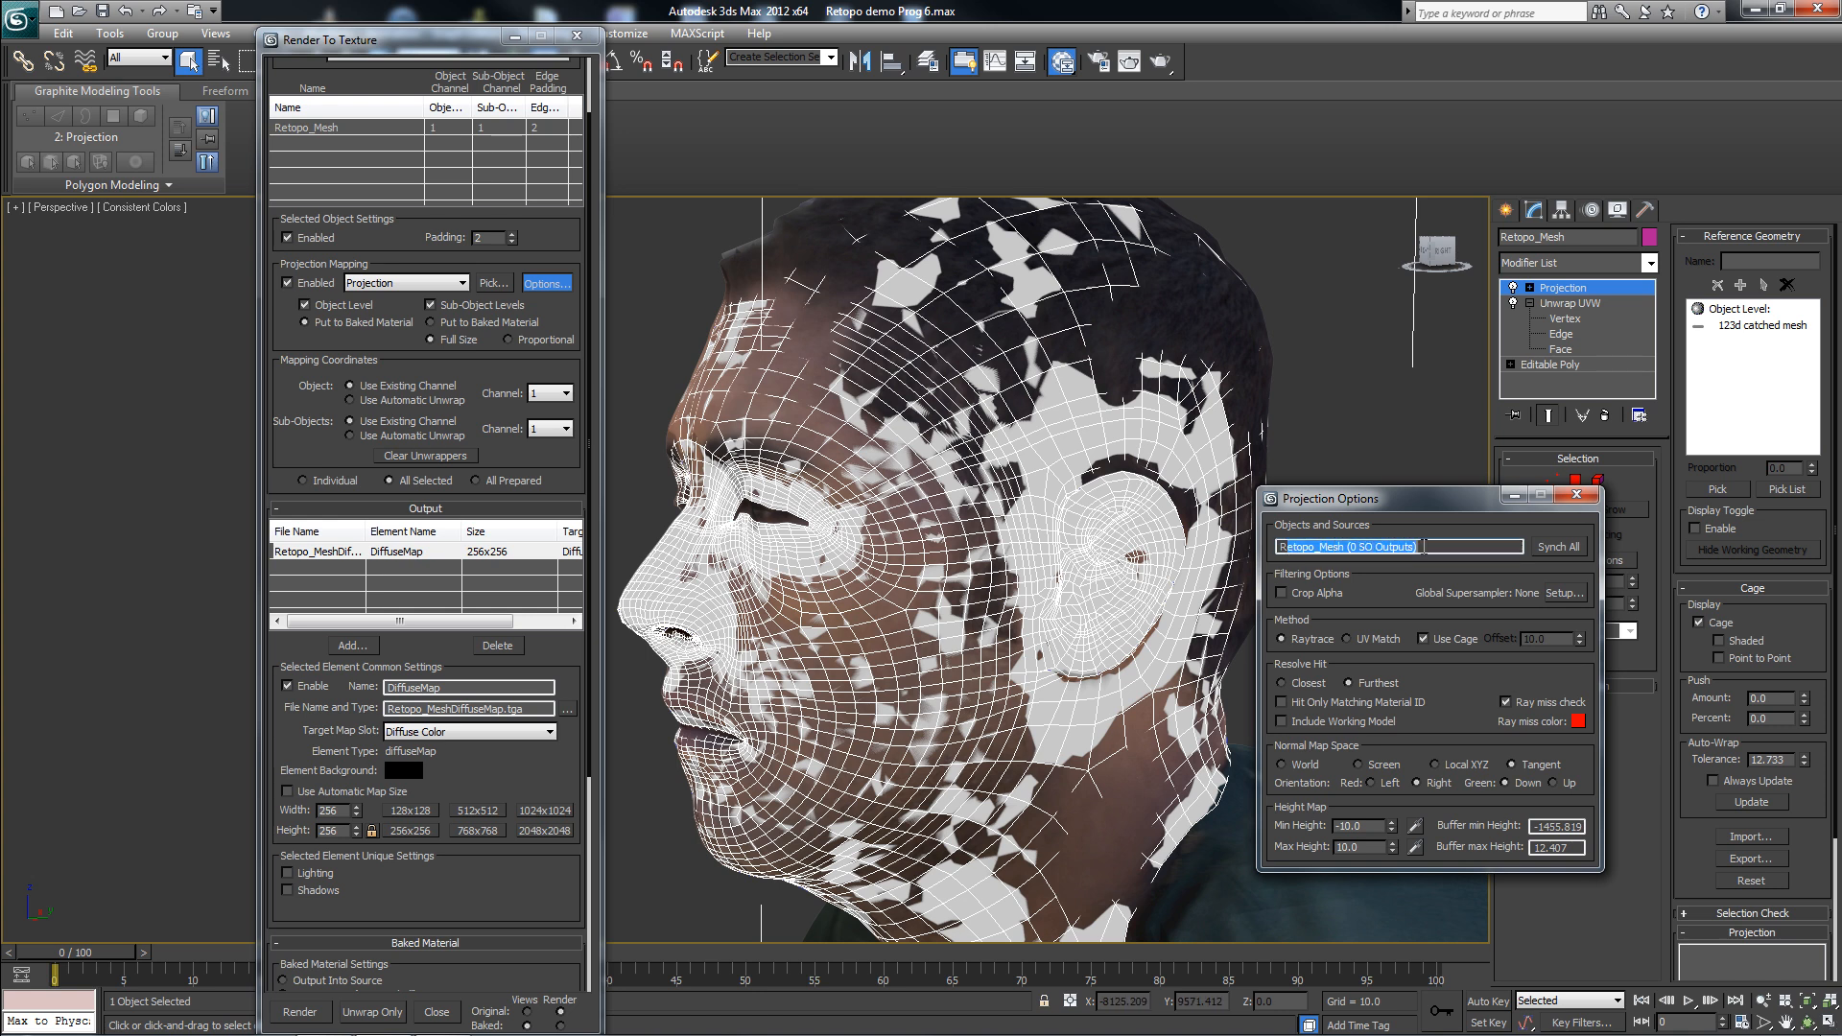
pyautogui.click(1445, 581)
pyautogui.click(1576, 494)
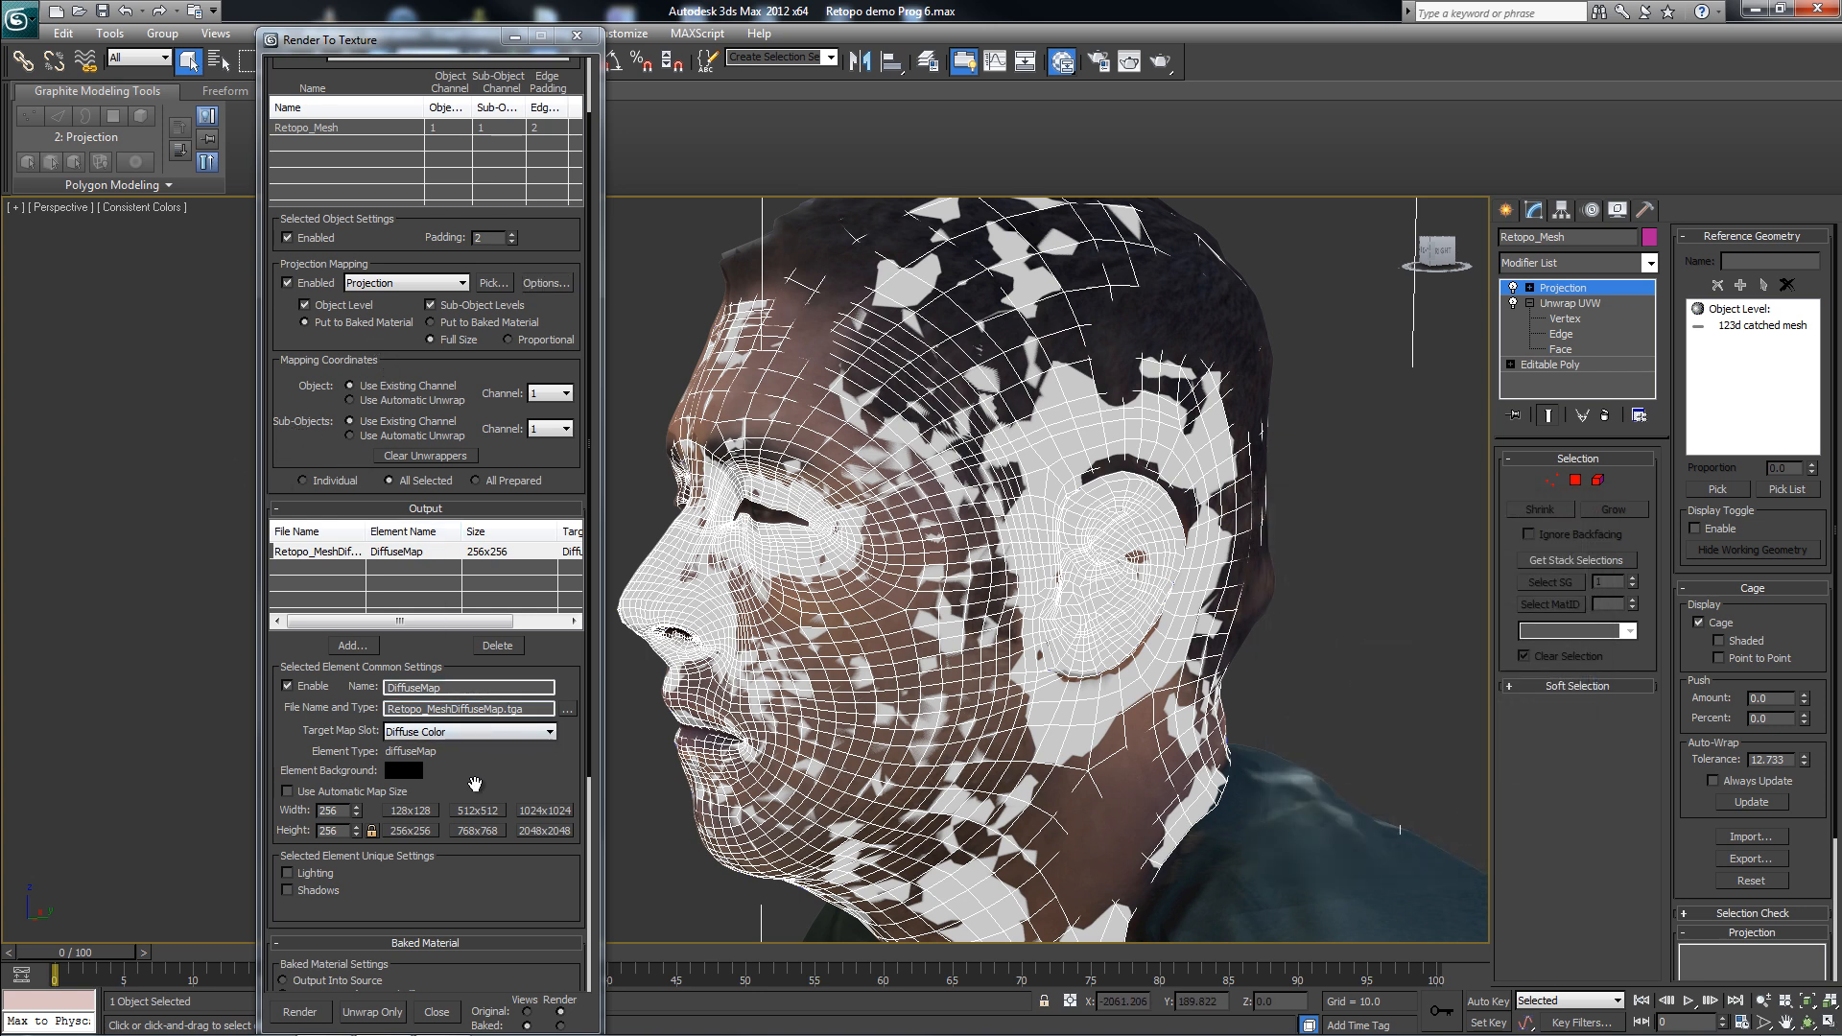
# - Bake the 256x256 diffuse map, overwriting the existing file, and inspect the rendered preview
pyautogui.moveTo(476, 782); pyautogui.dragTo(459, 457)
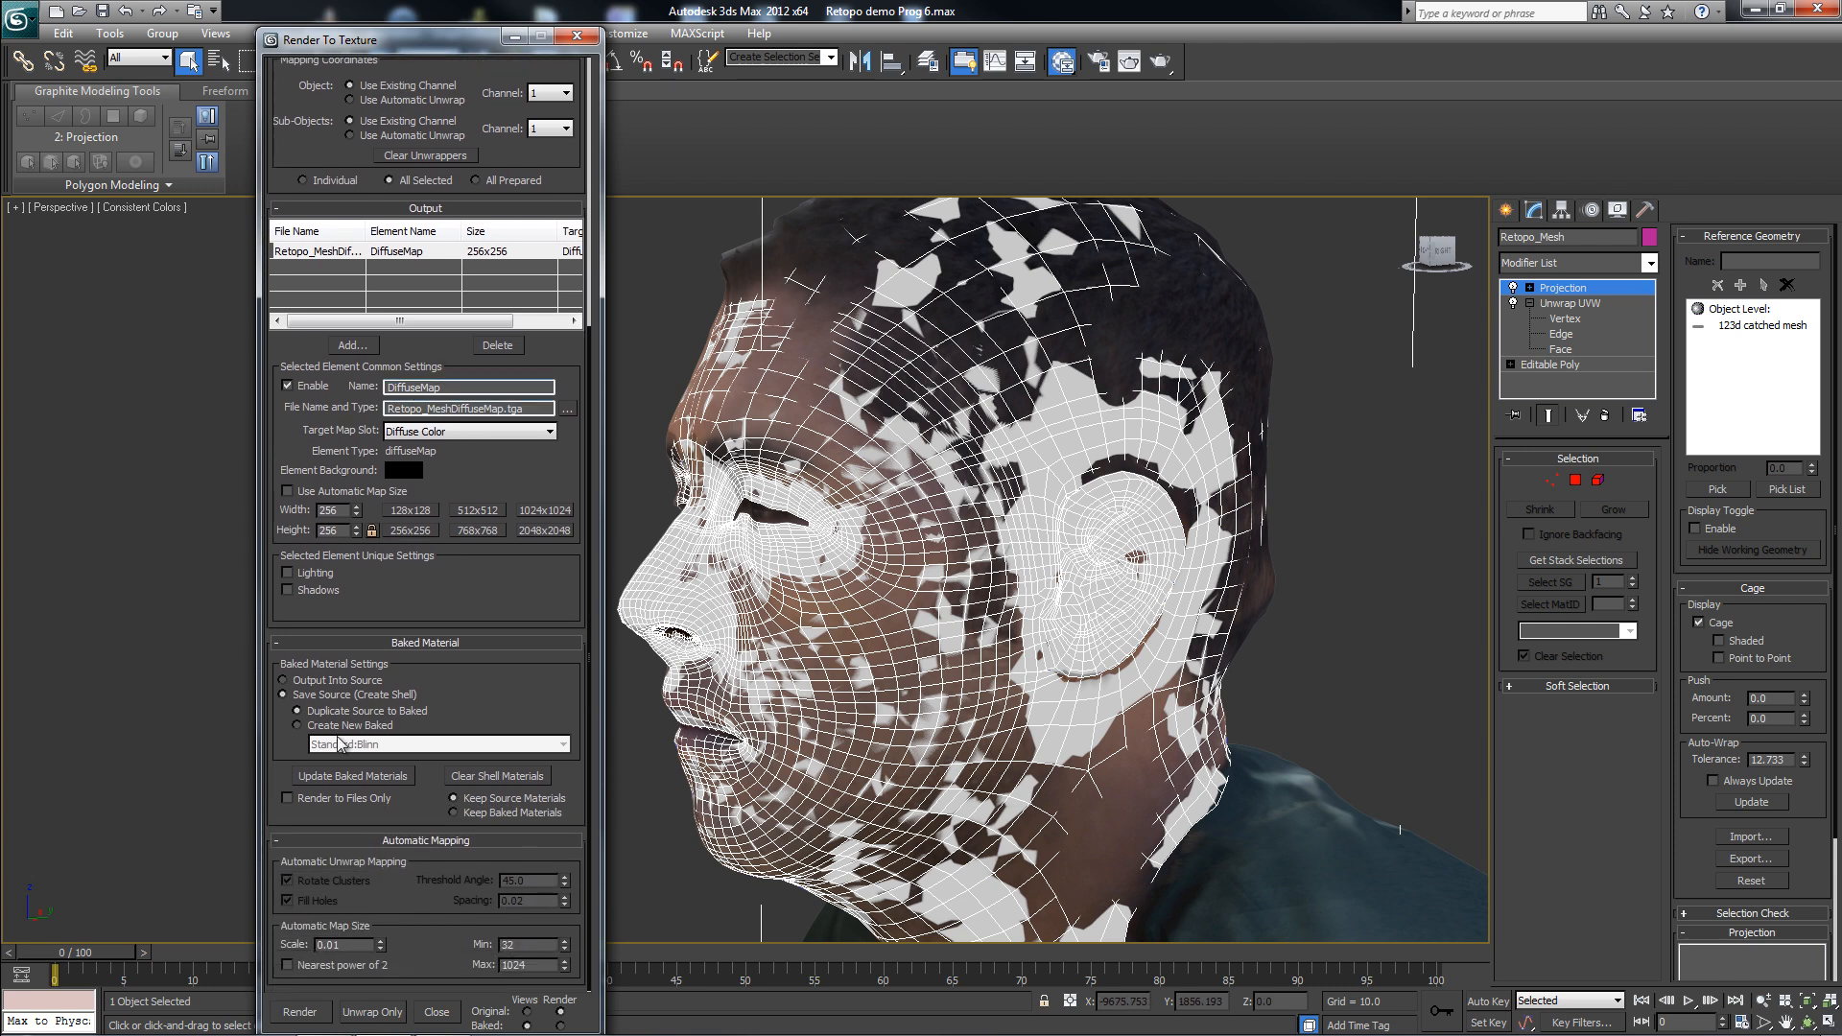
pyautogui.click(299, 1012)
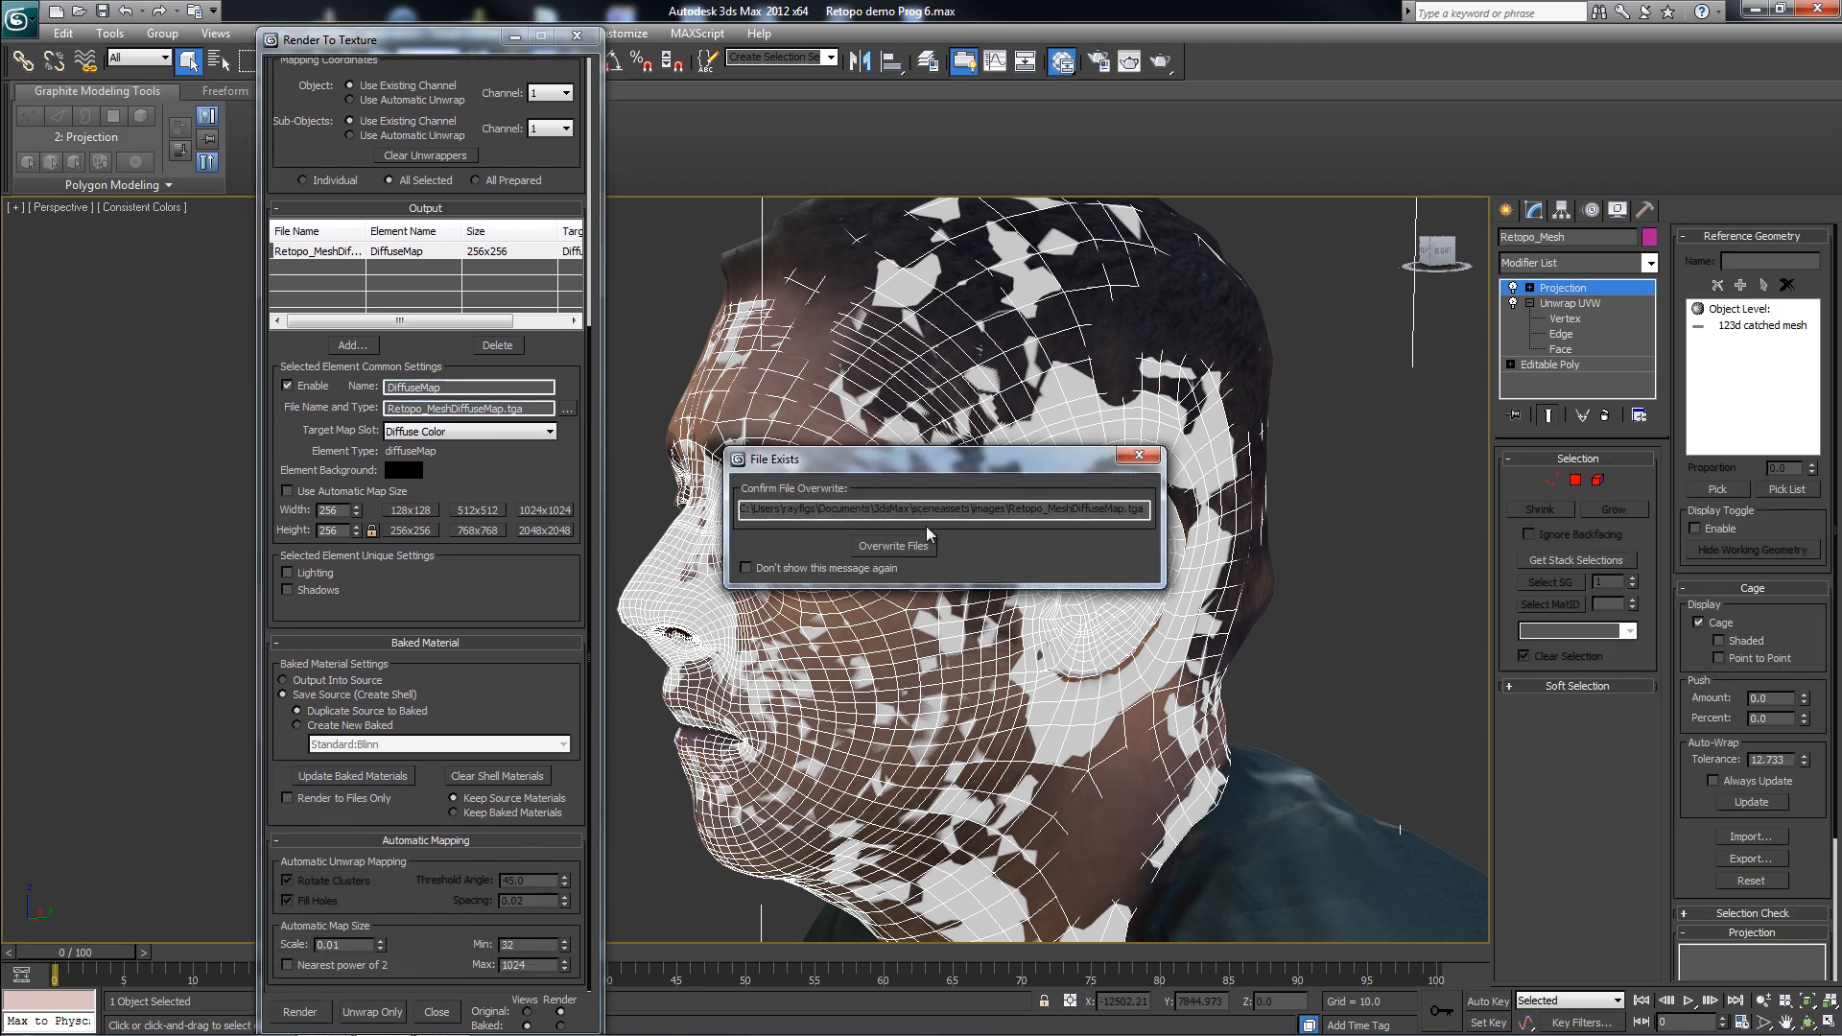
pyautogui.click(892, 545)
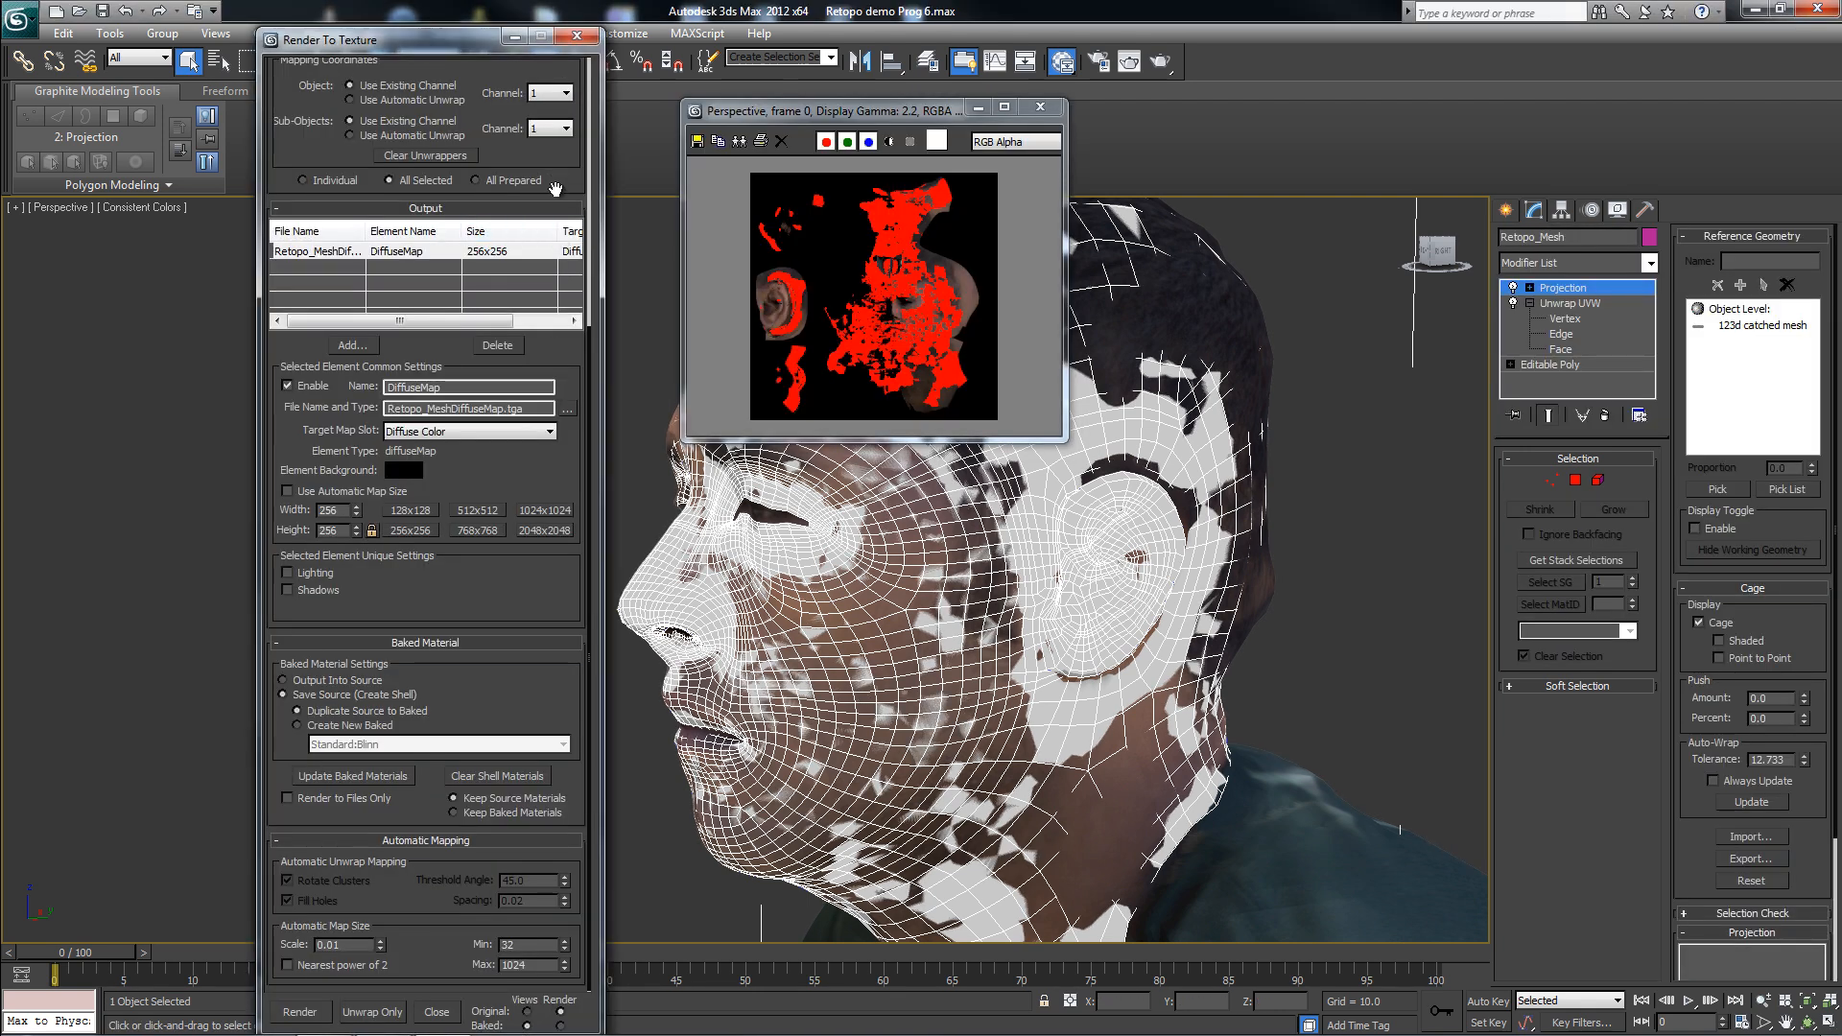
pyautogui.scroll(5, 555, 187)
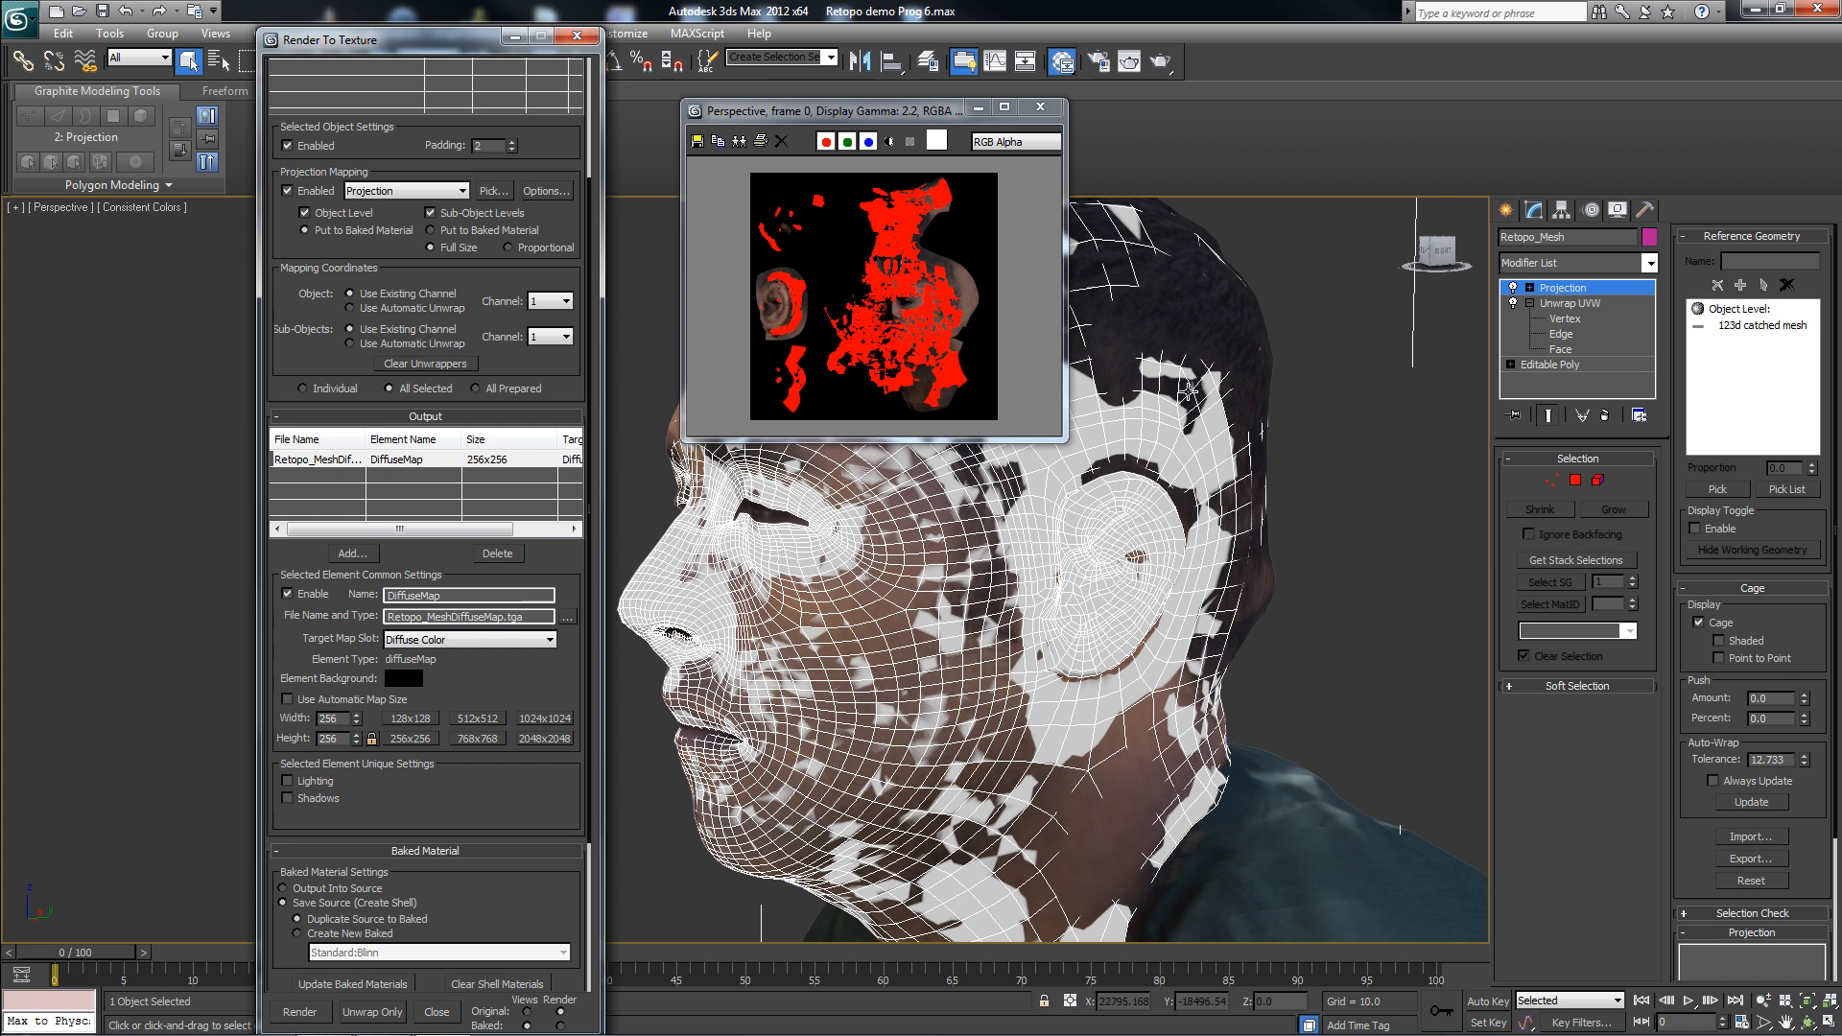
pyautogui.moveTo(918, 120); pyautogui.dragTo(833, 171)
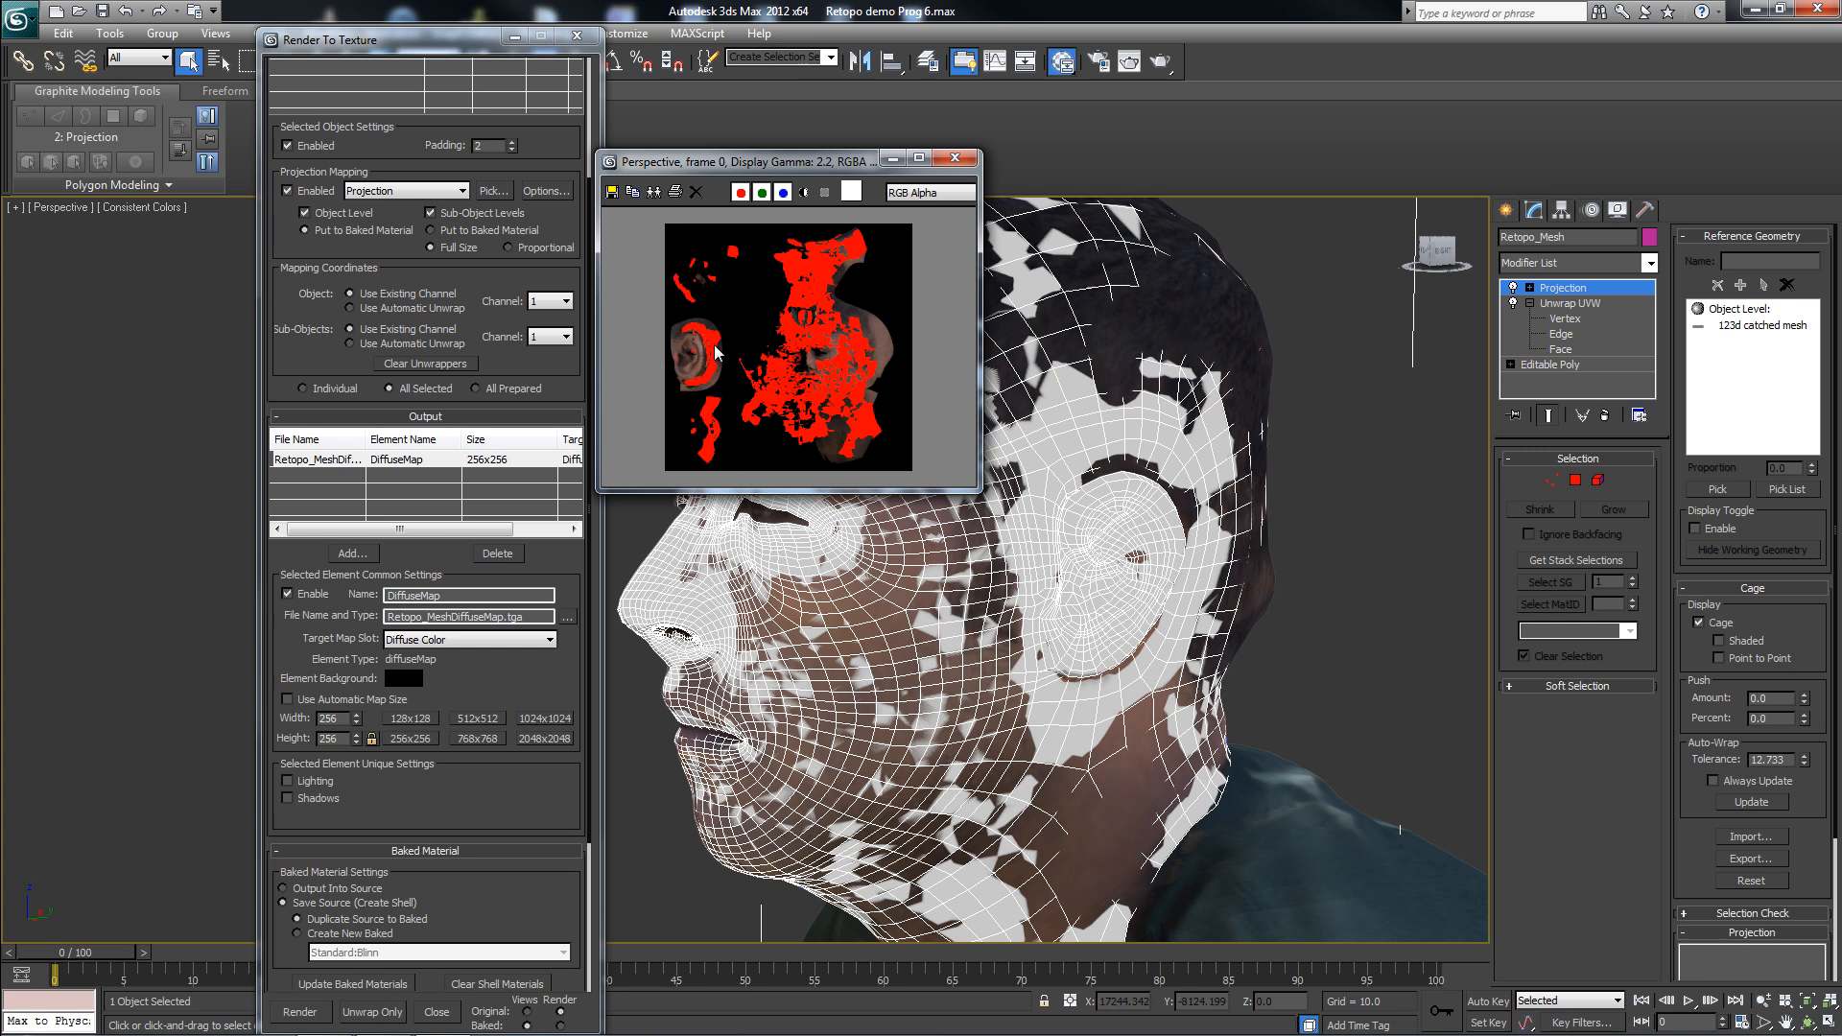
pyautogui.moveTo(811, 162); pyautogui.dragTo(964, 125)
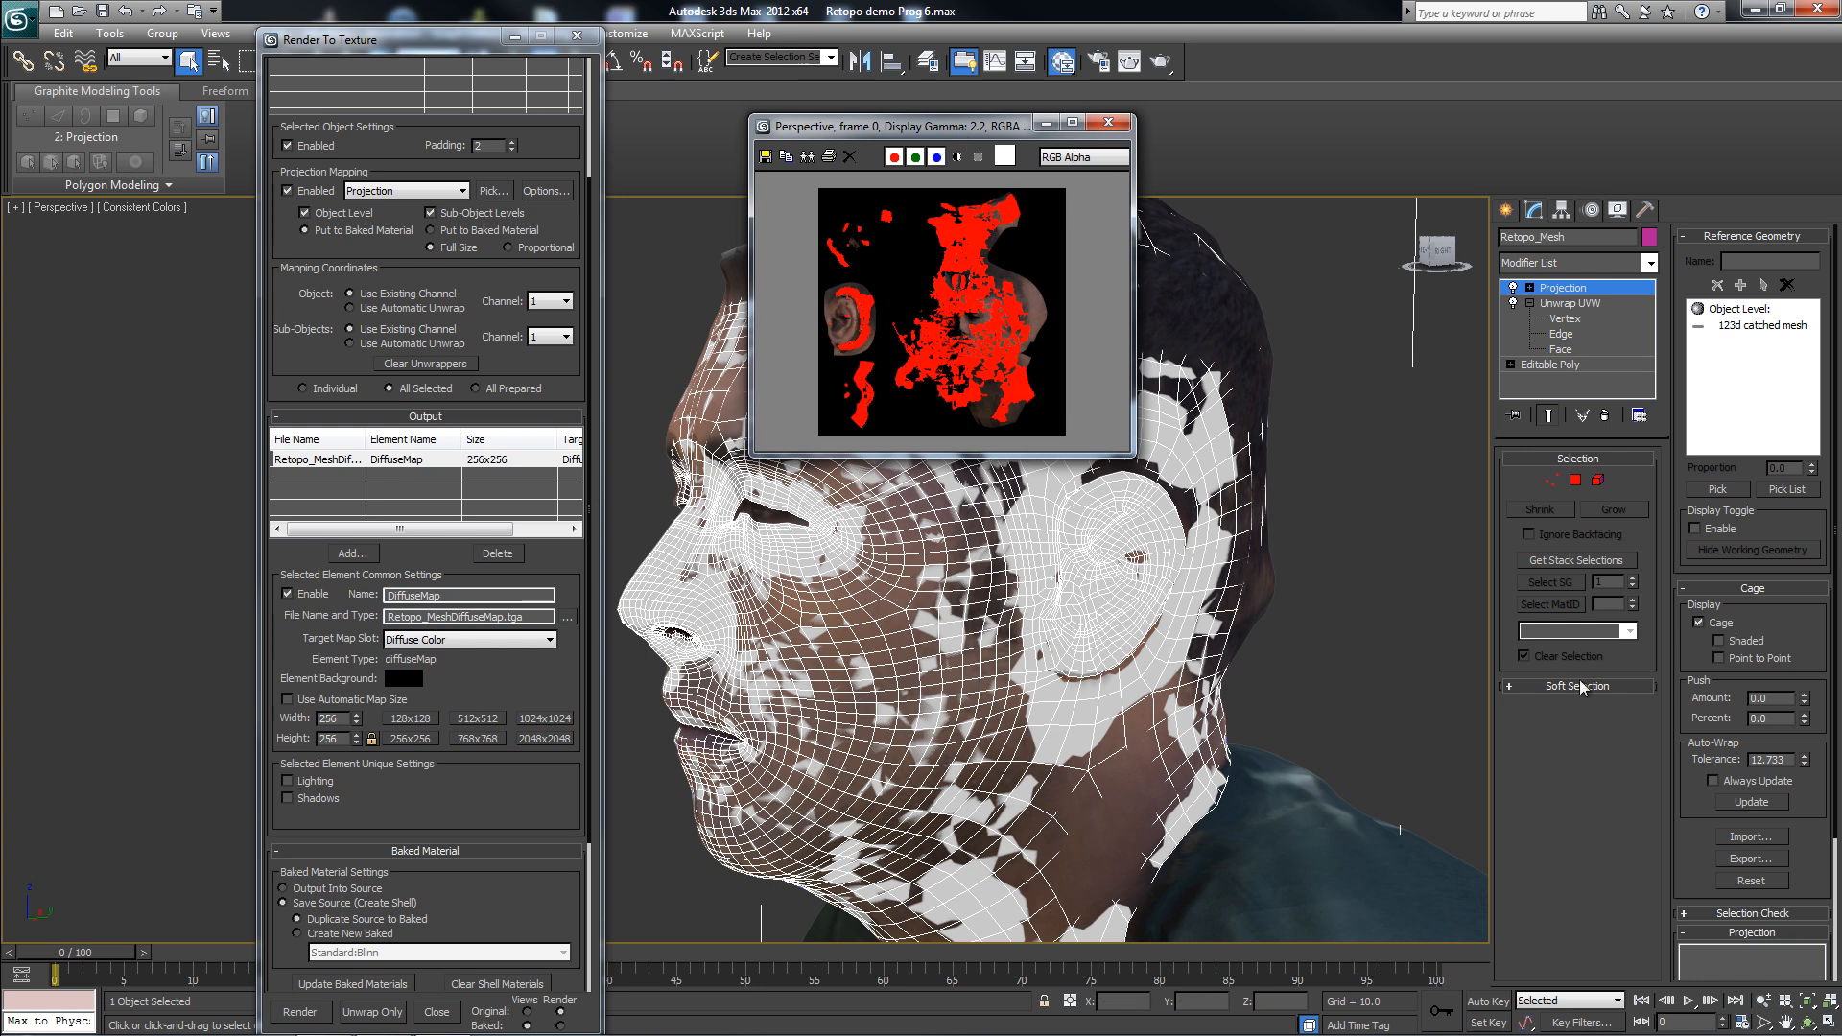
# - Push the projection cage outward by an amount of 5.31 and bake the diffuse map again, overwriting the file
pyautogui.moveTo(912, 126); pyautogui.dragTo(1396, 51)
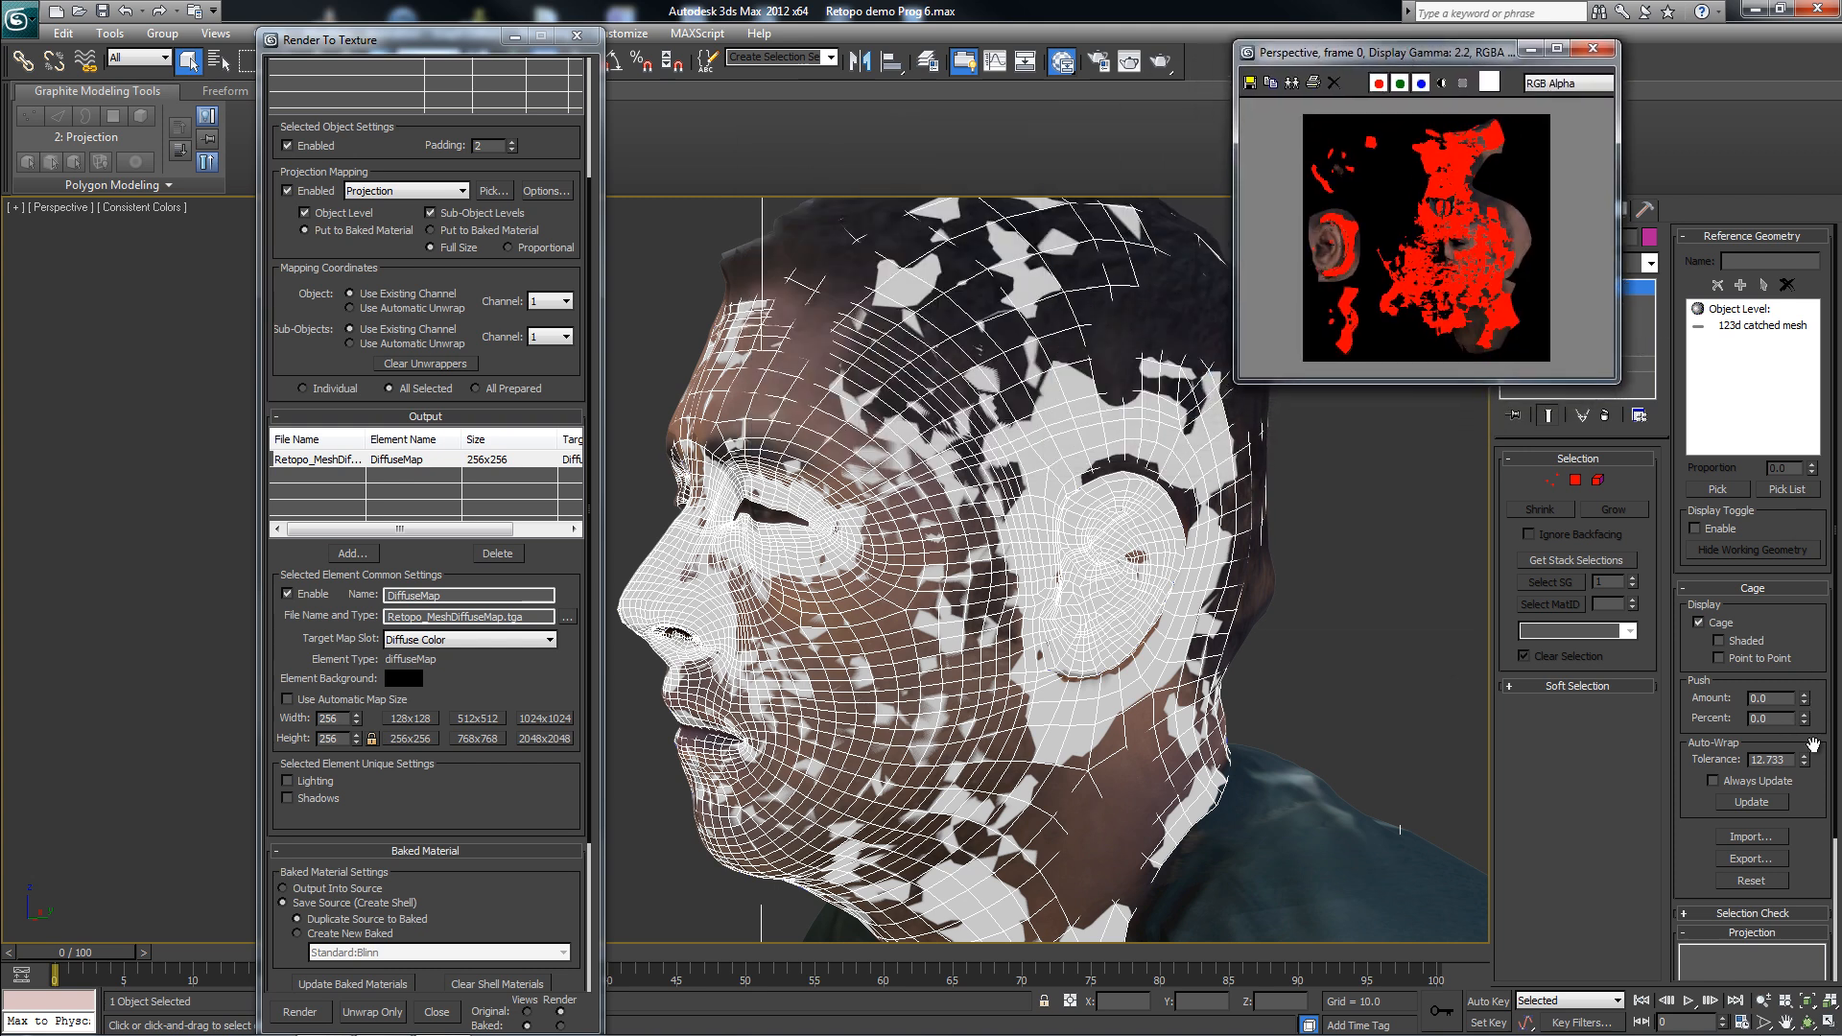
pyautogui.moveTo(1805, 702); pyautogui.dragTo(1838, 233)
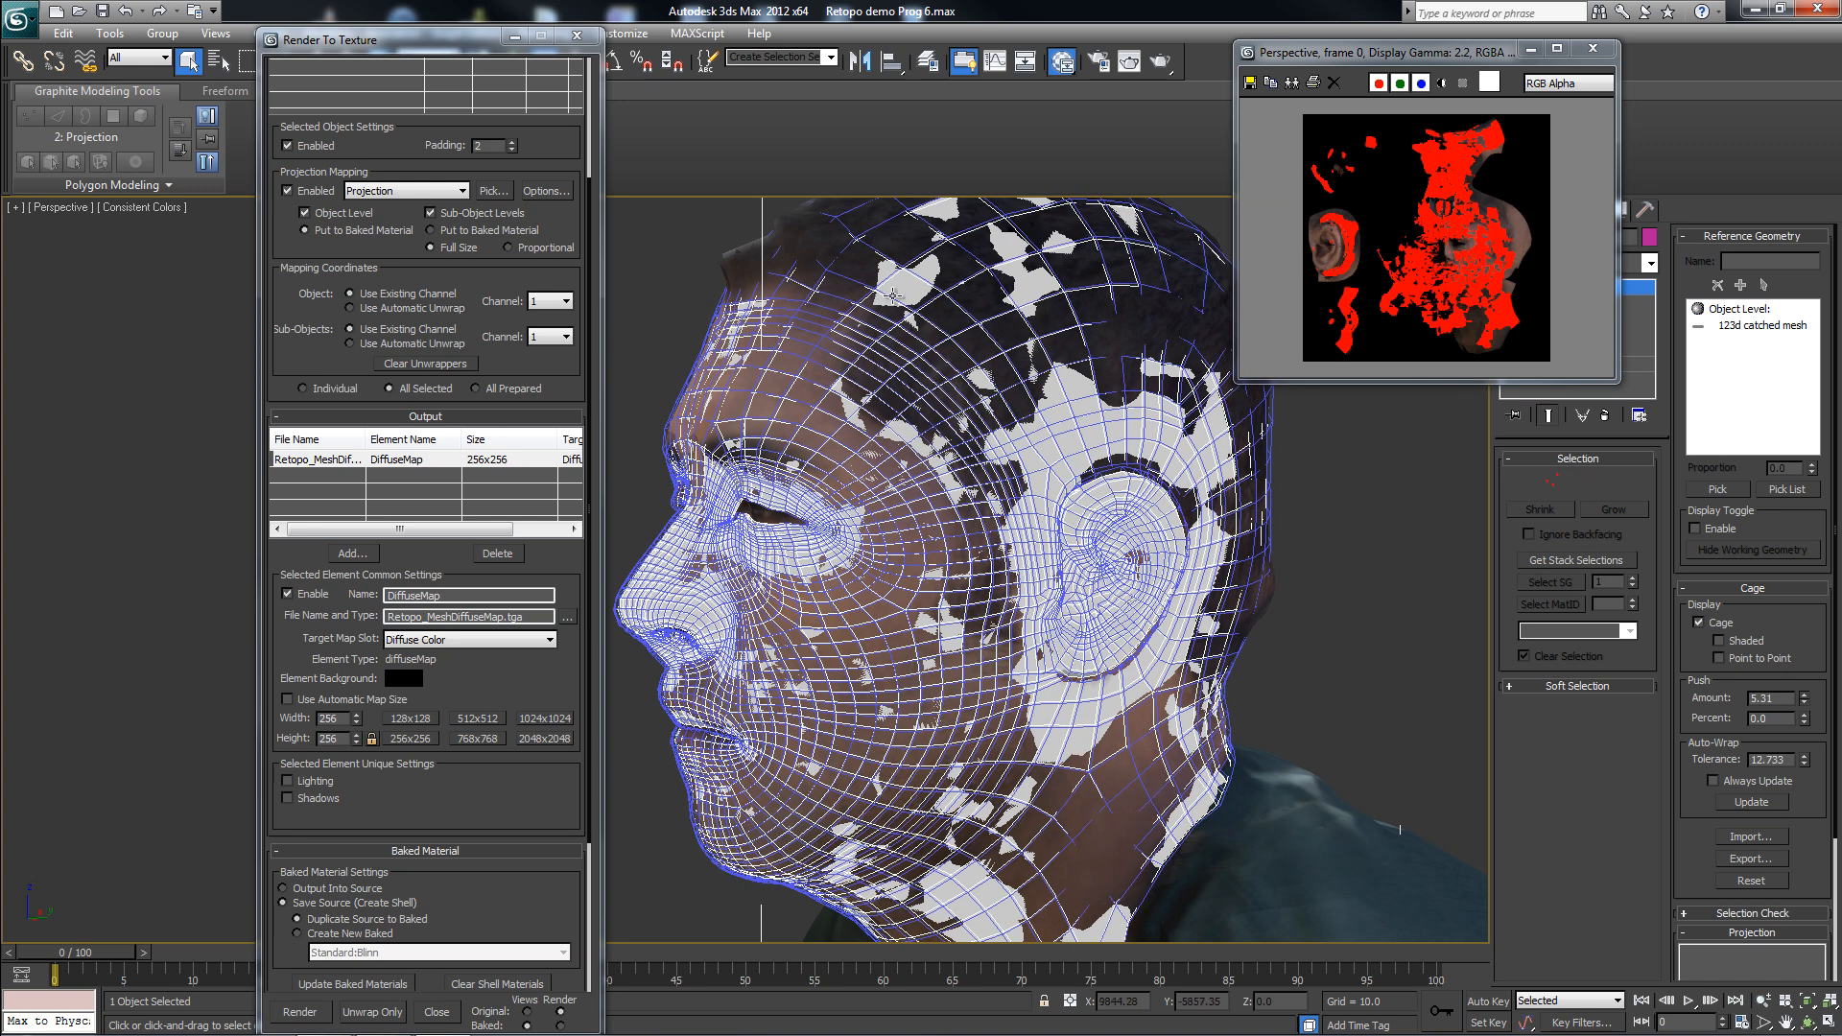
pyautogui.click(325, 1012)
pyautogui.click(889, 541)
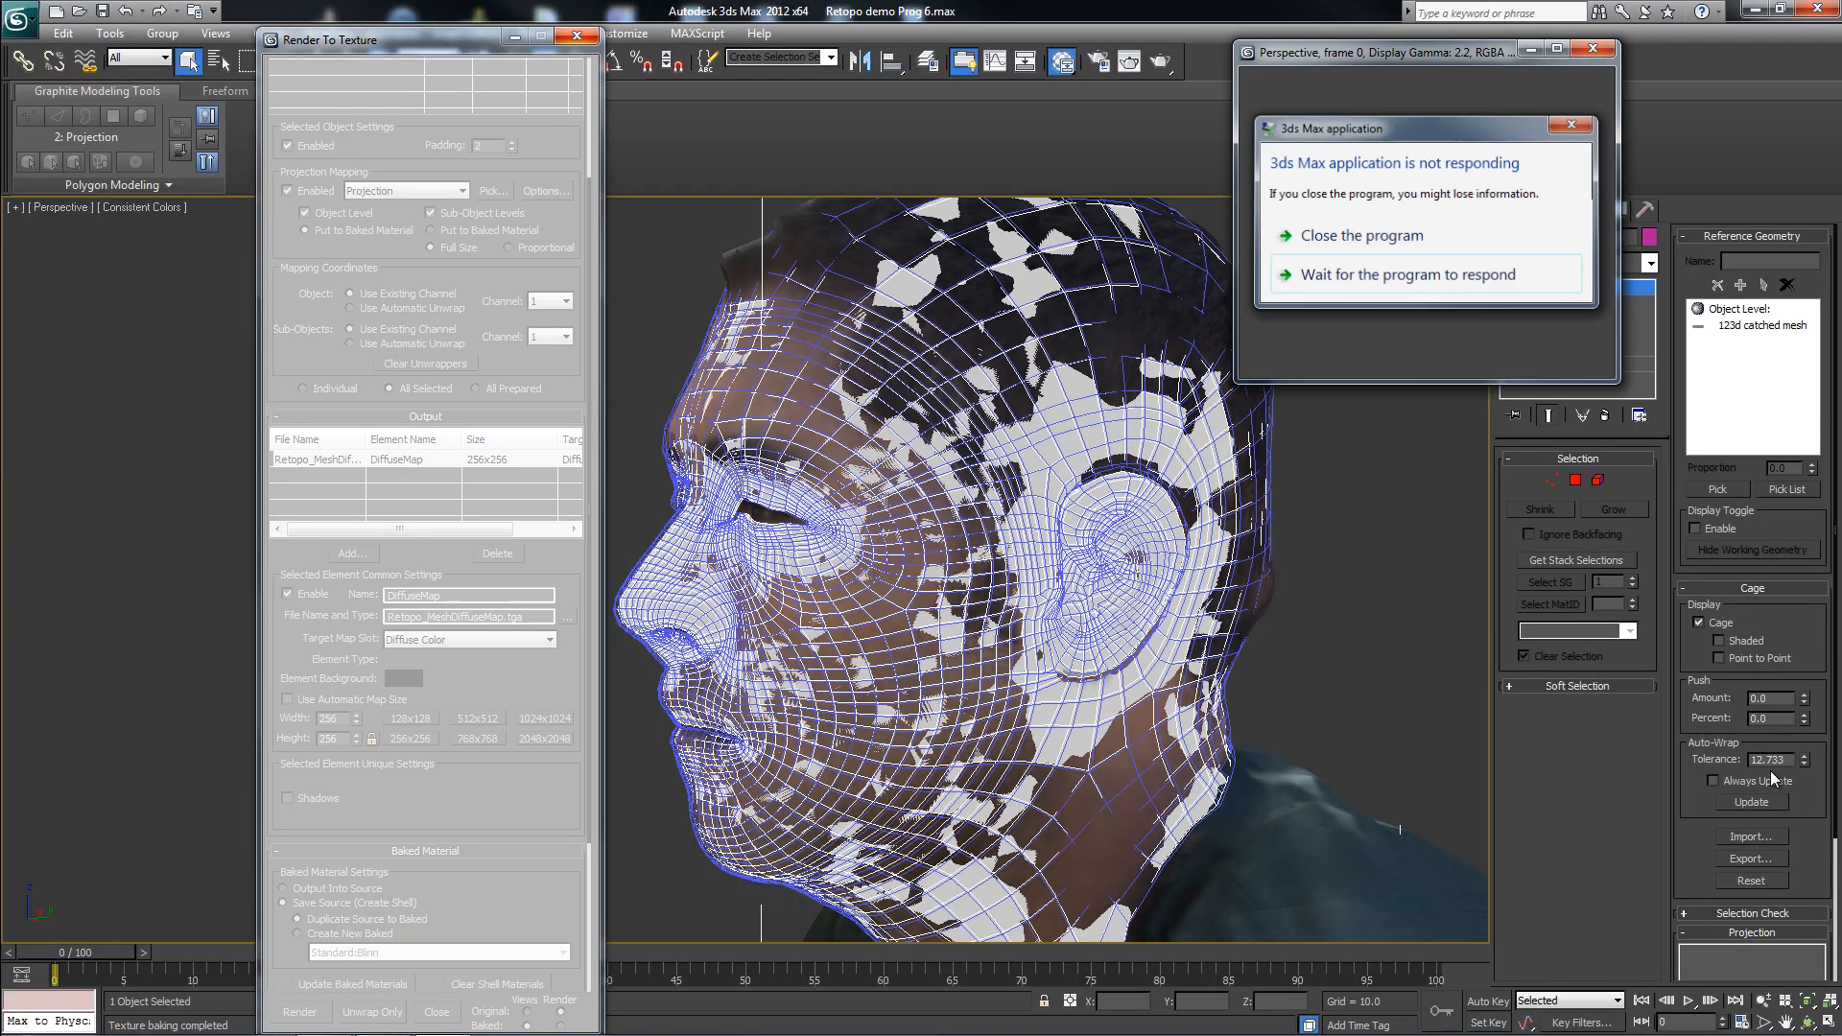
# - Close the render preview, add an Edit Poly modifier to Retopo_Mesh and place it between Unwrap UVW and Projection in the stack
pyautogui.click(1218, 69)
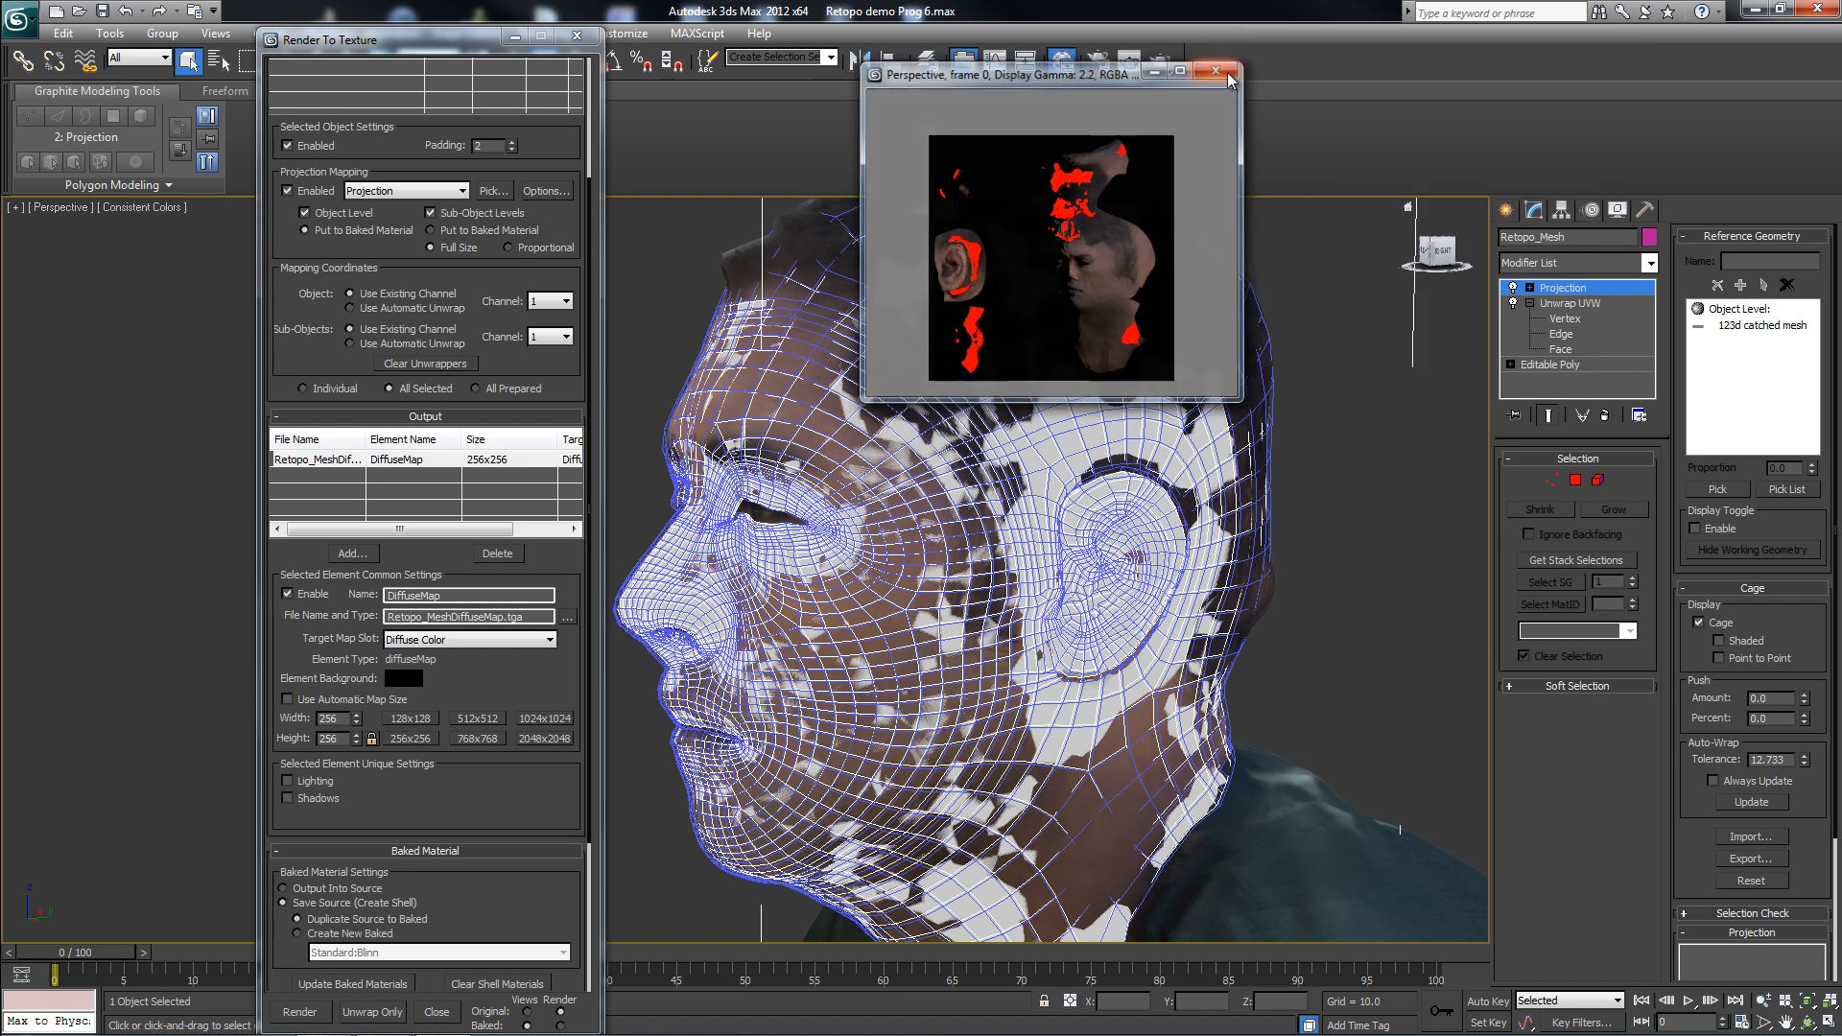
pyautogui.click(1649, 265)
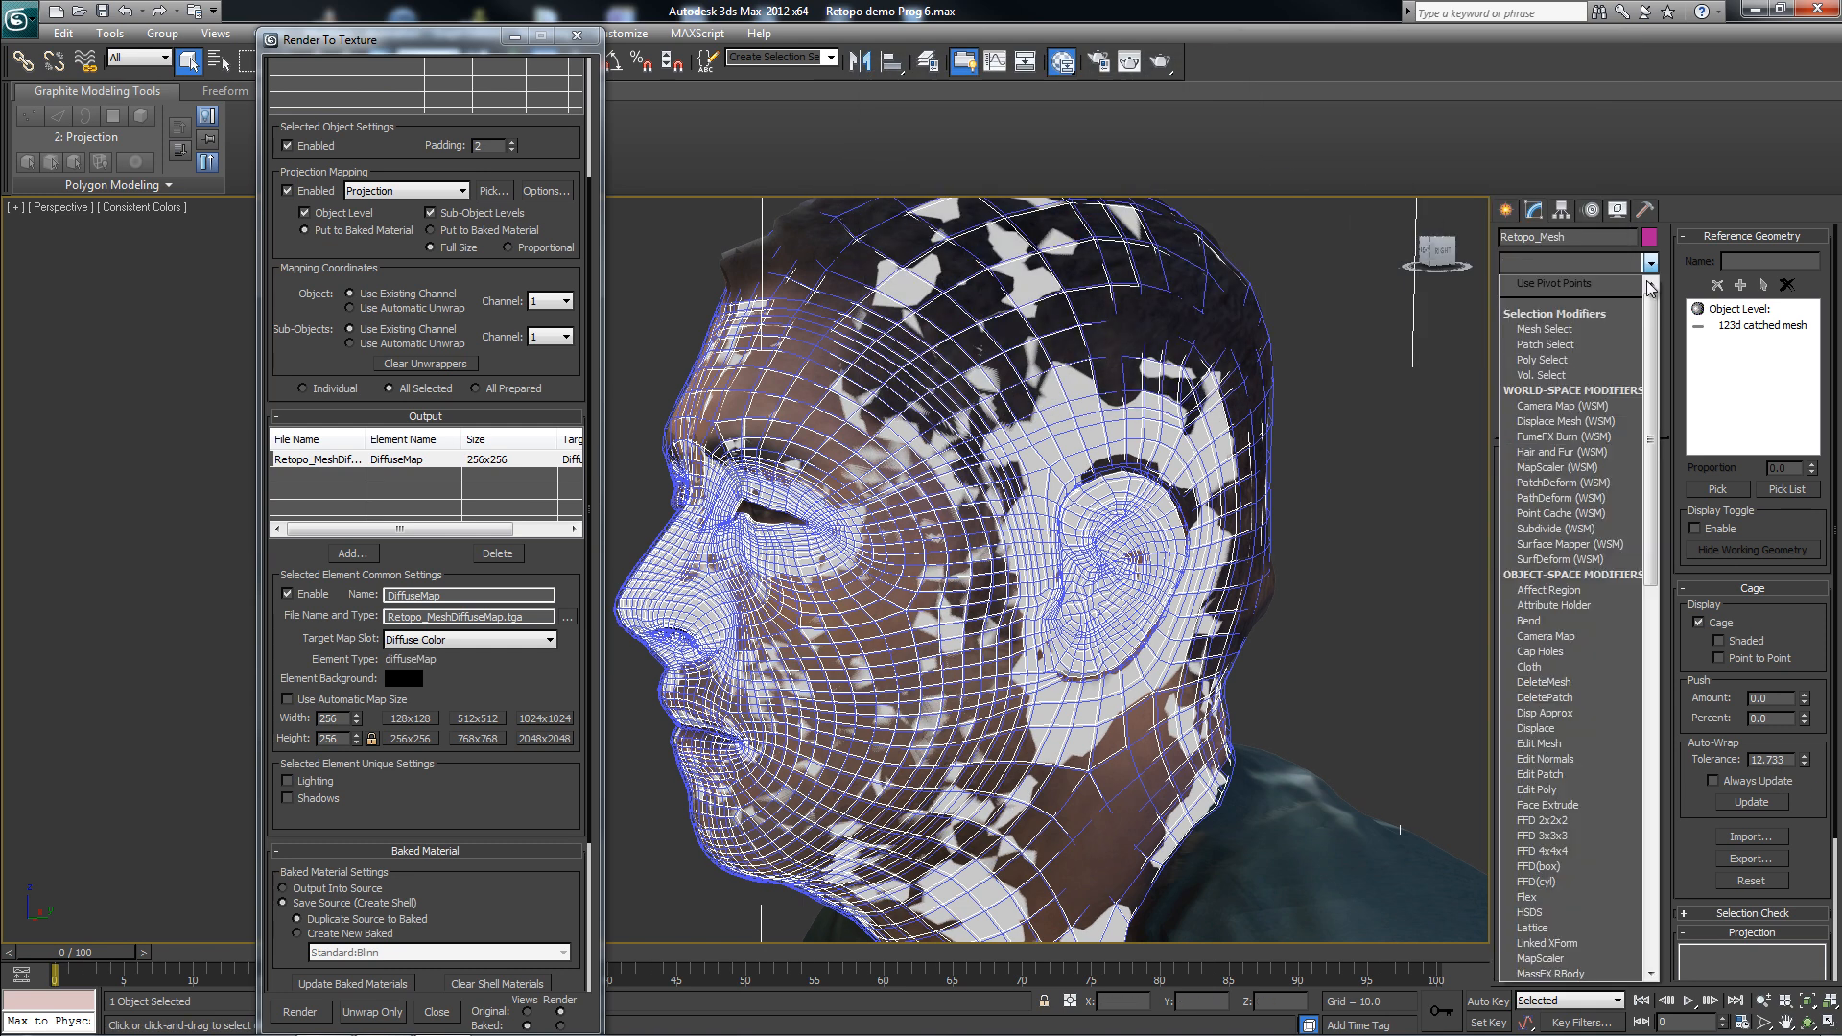
pyautogui.scroll(-3, 1654, 336)
pyautogui.scroll(-2, 1654, 336)
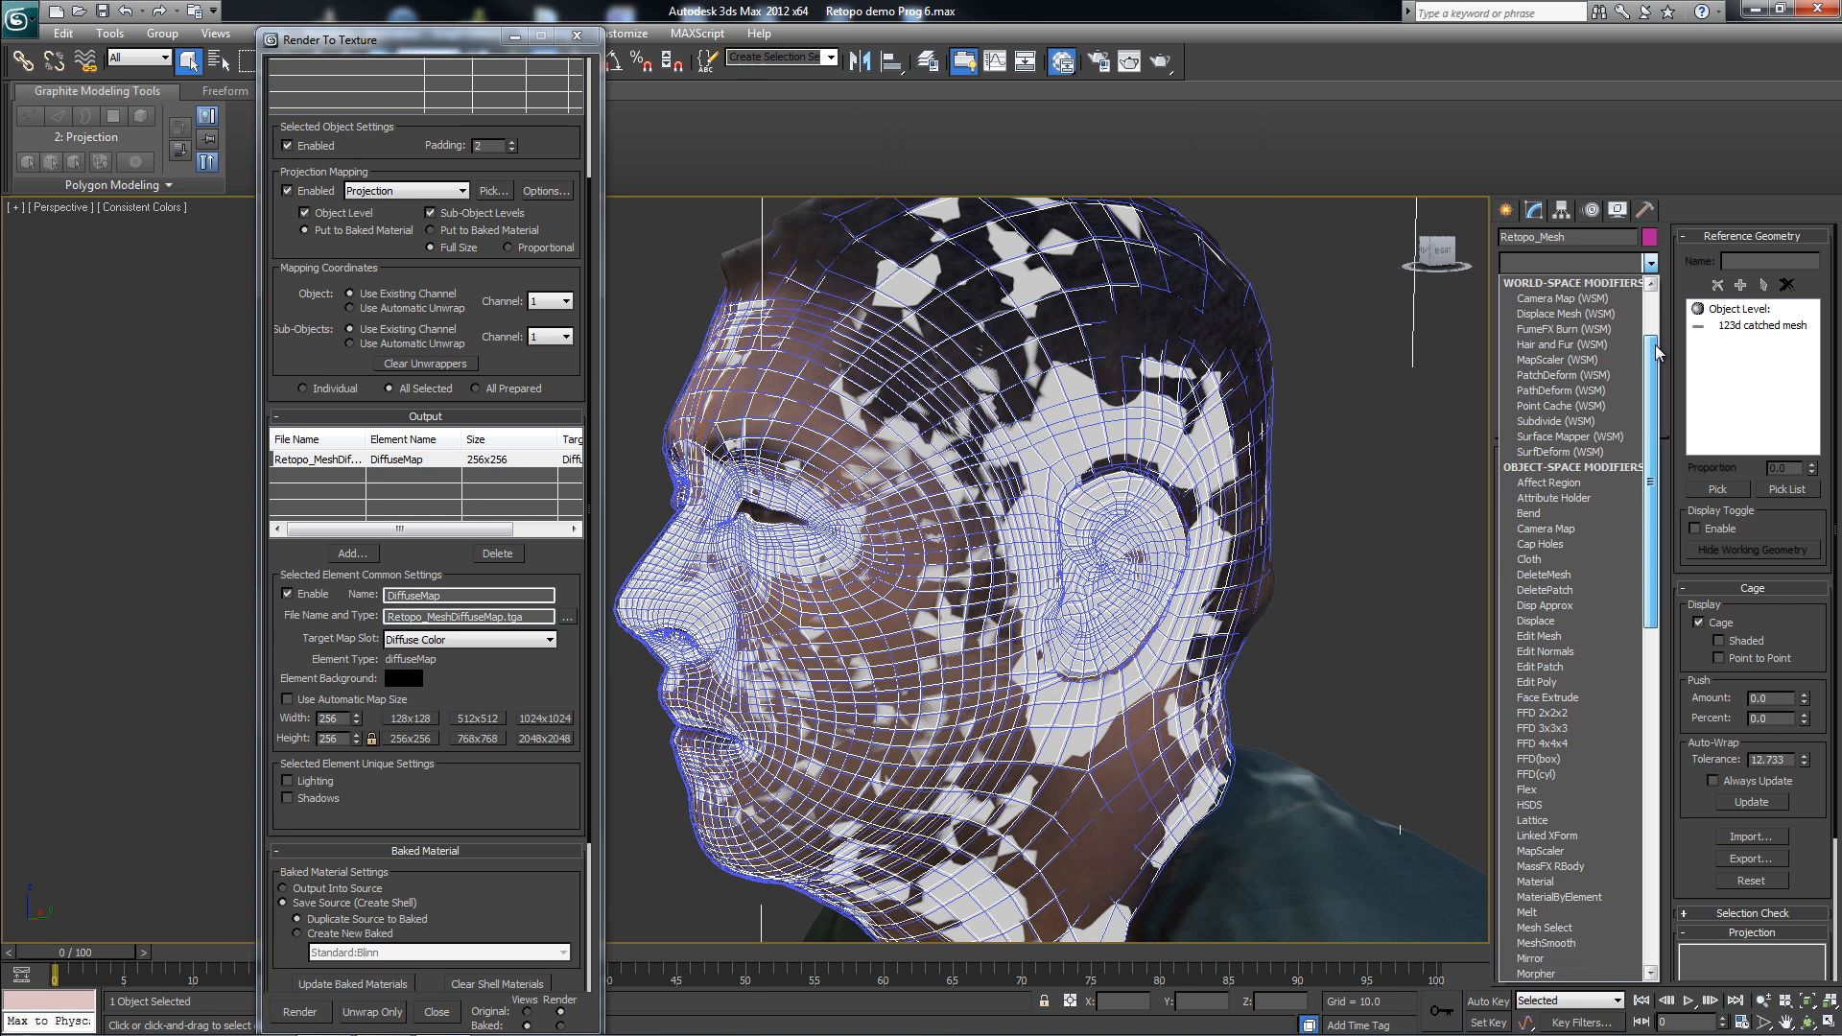
pyautogui.click(1547, 667)
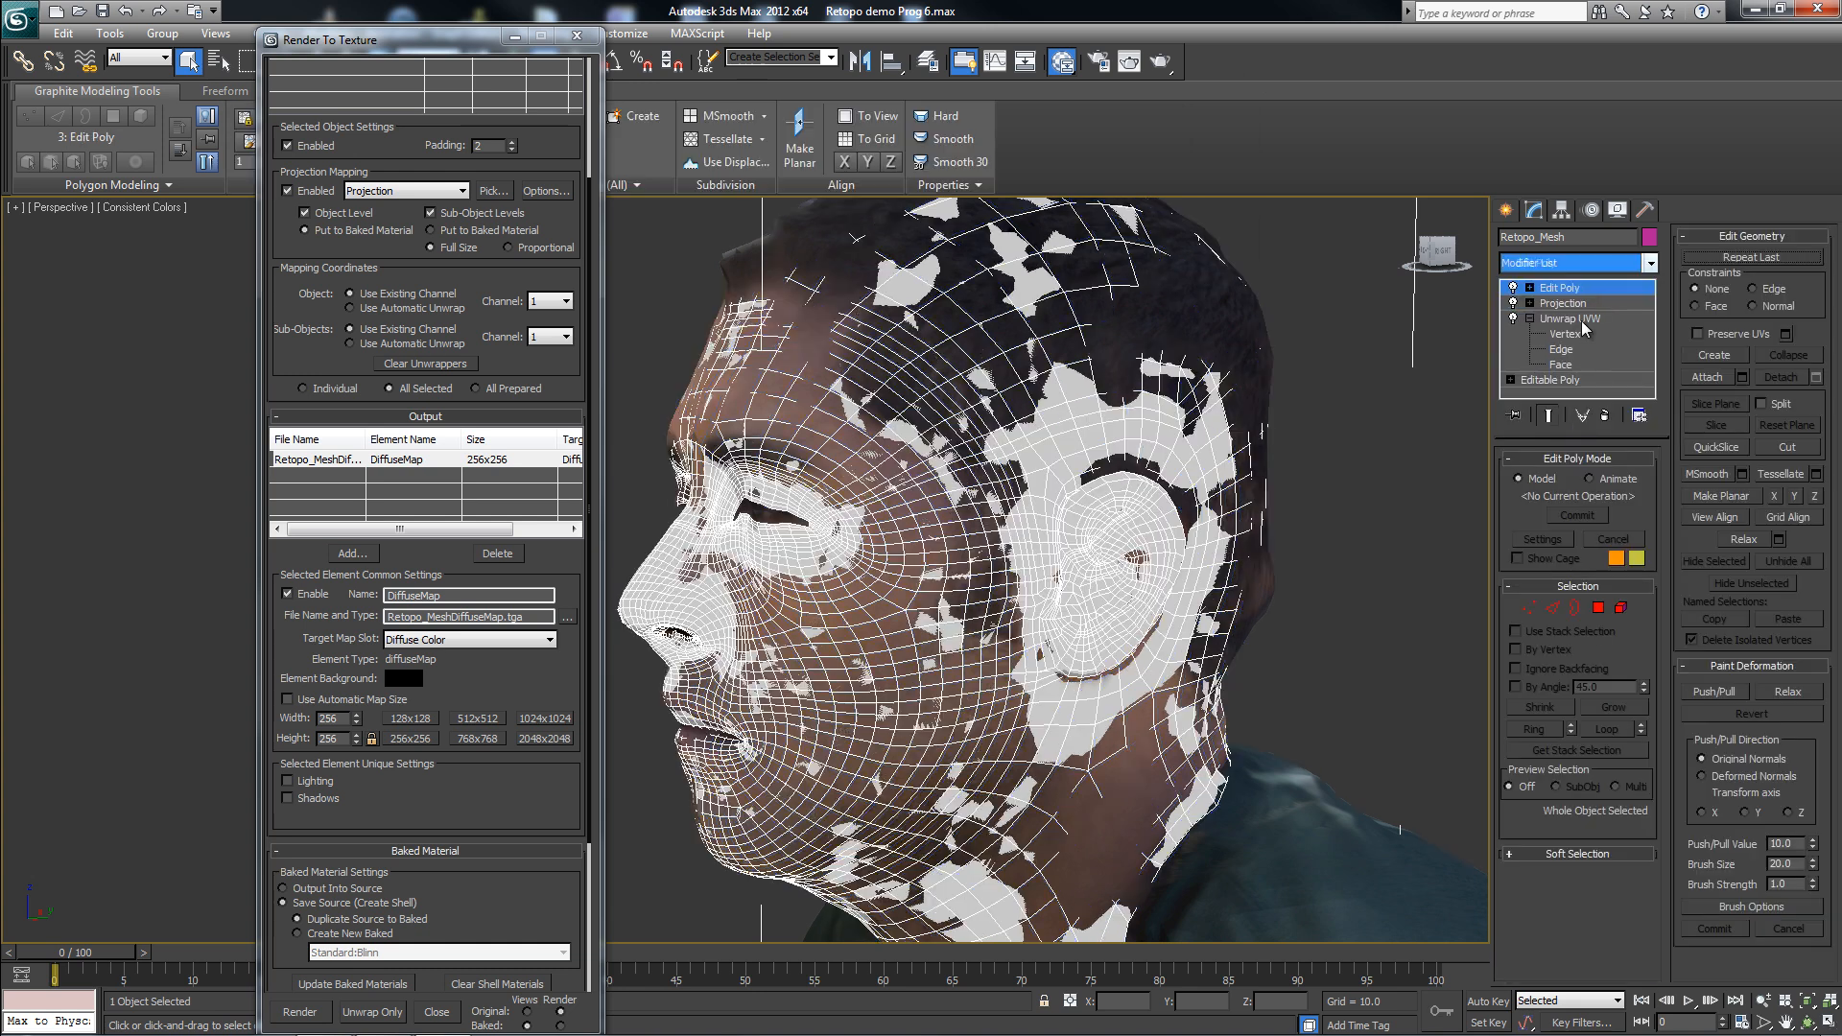
pyautogui.moveTo(1576, 383); pyautogui.dragTo(1578, 382)
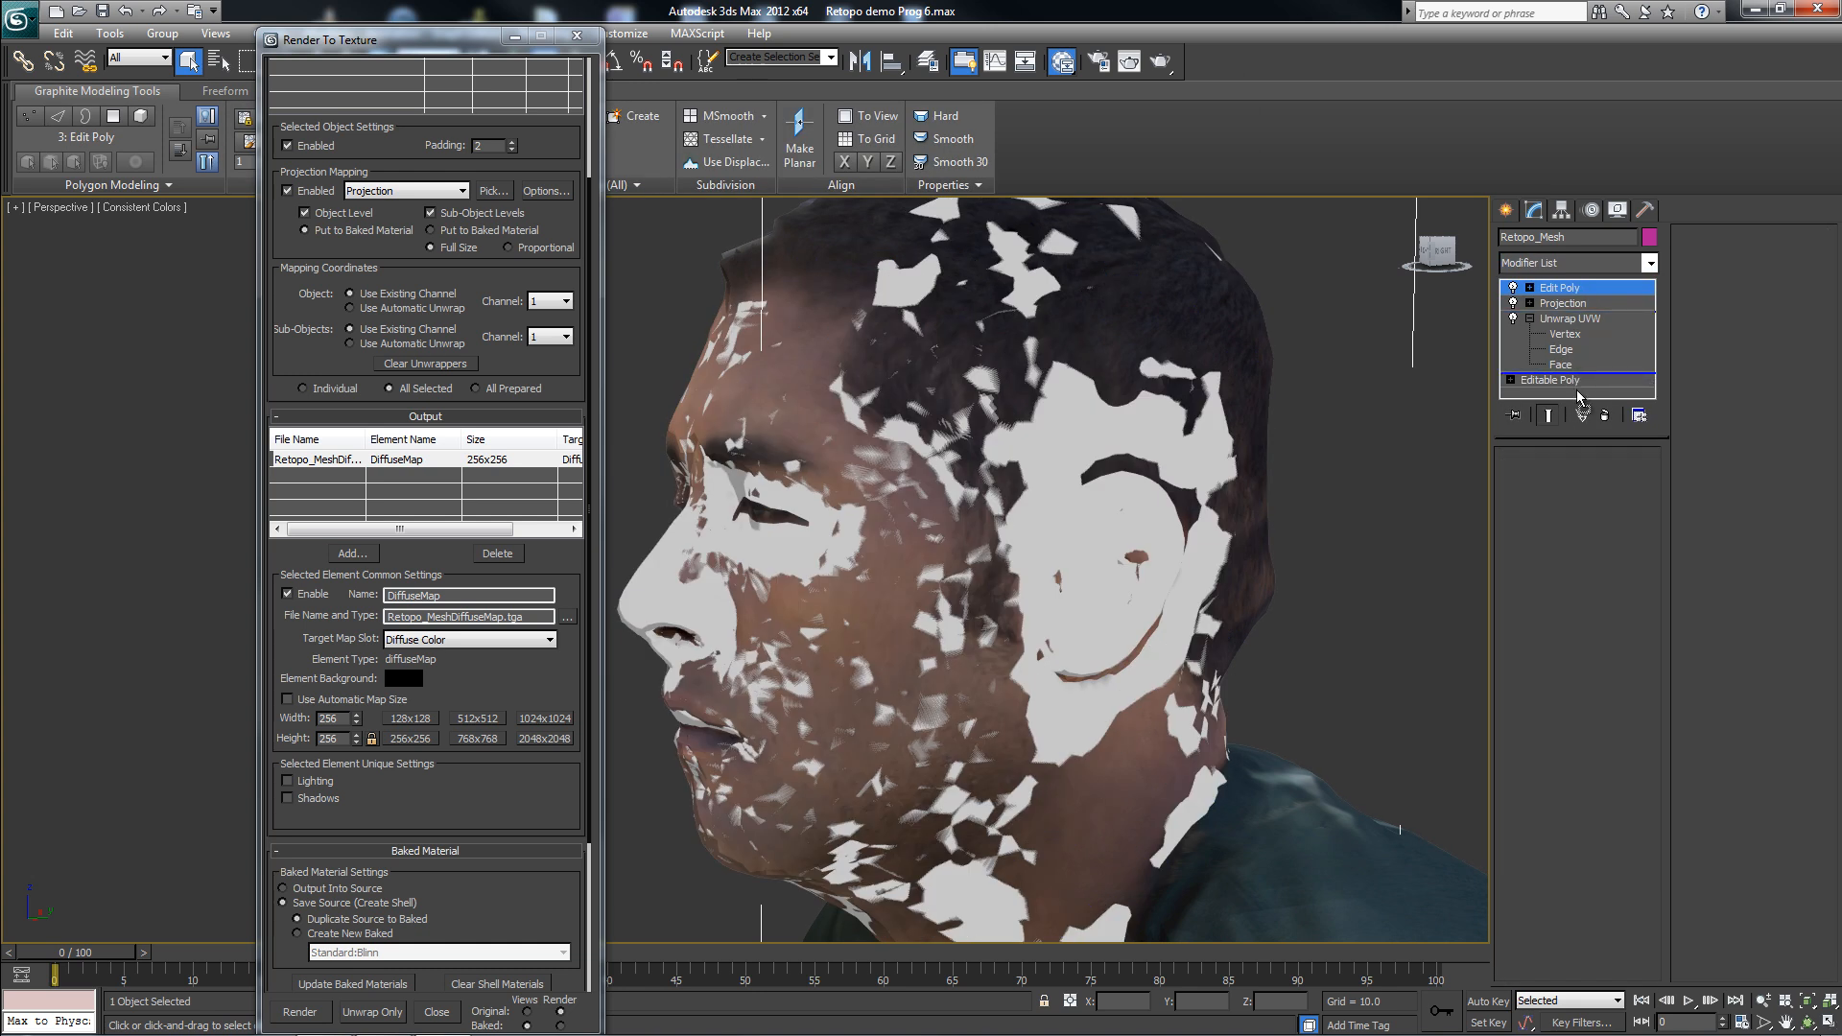
pyautogui.press('1')
pyautogui.click(1571, 367)
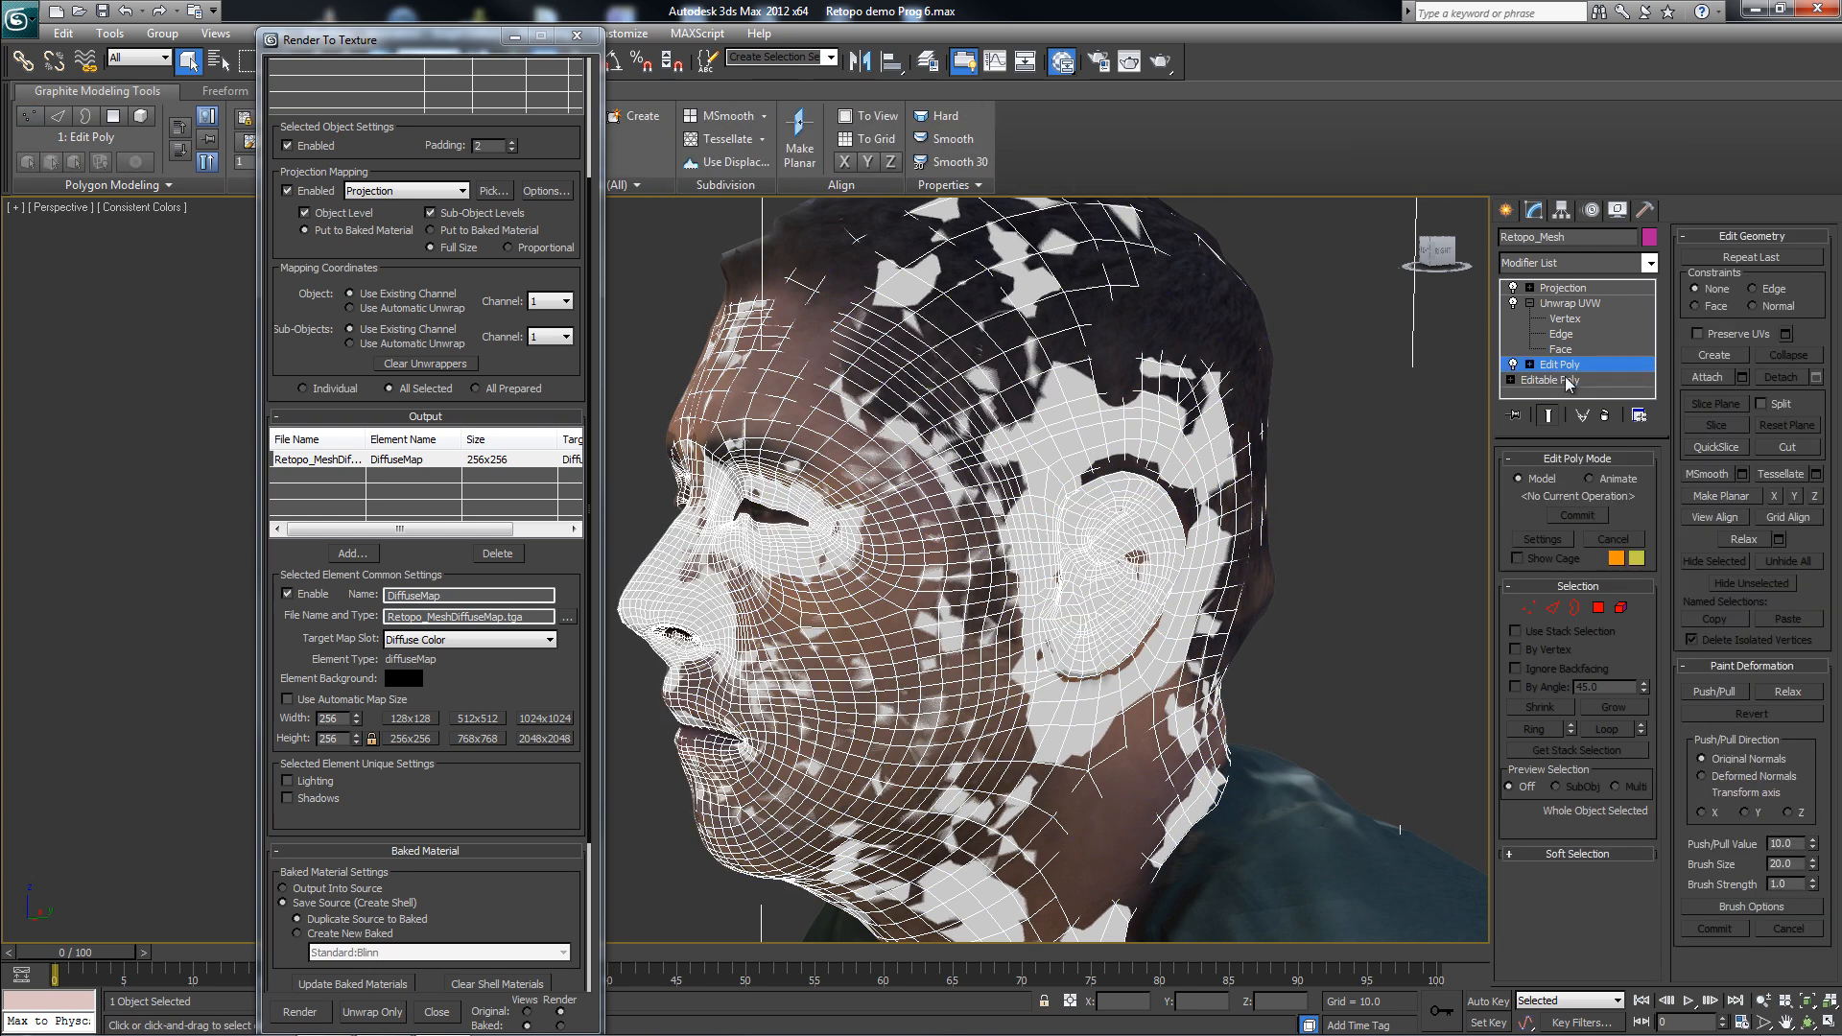
pyautogui.moveTo(1566, 369); pyautogui.dragTo(1577, 312)
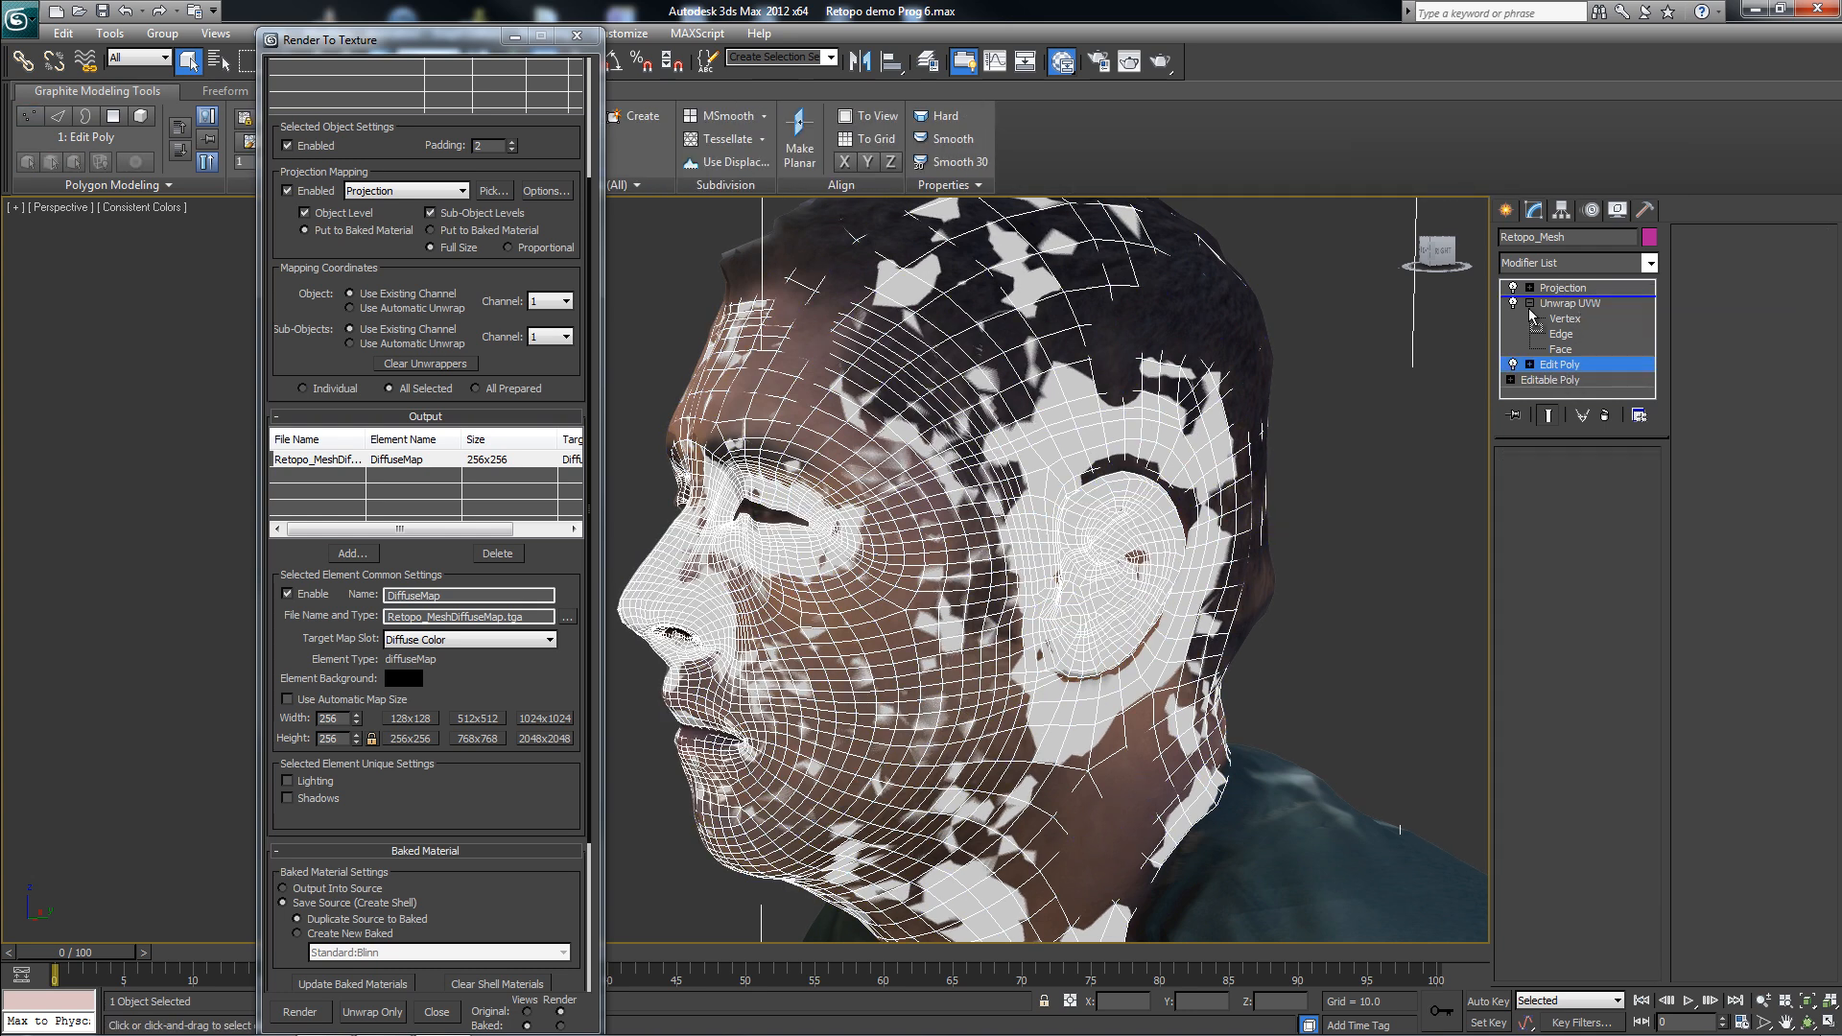
# - At the Edit Poly vertex level, set PolyDraw to draw on the surface of the 123d catched mesh with an offset of 50
pyautogui.press('1')
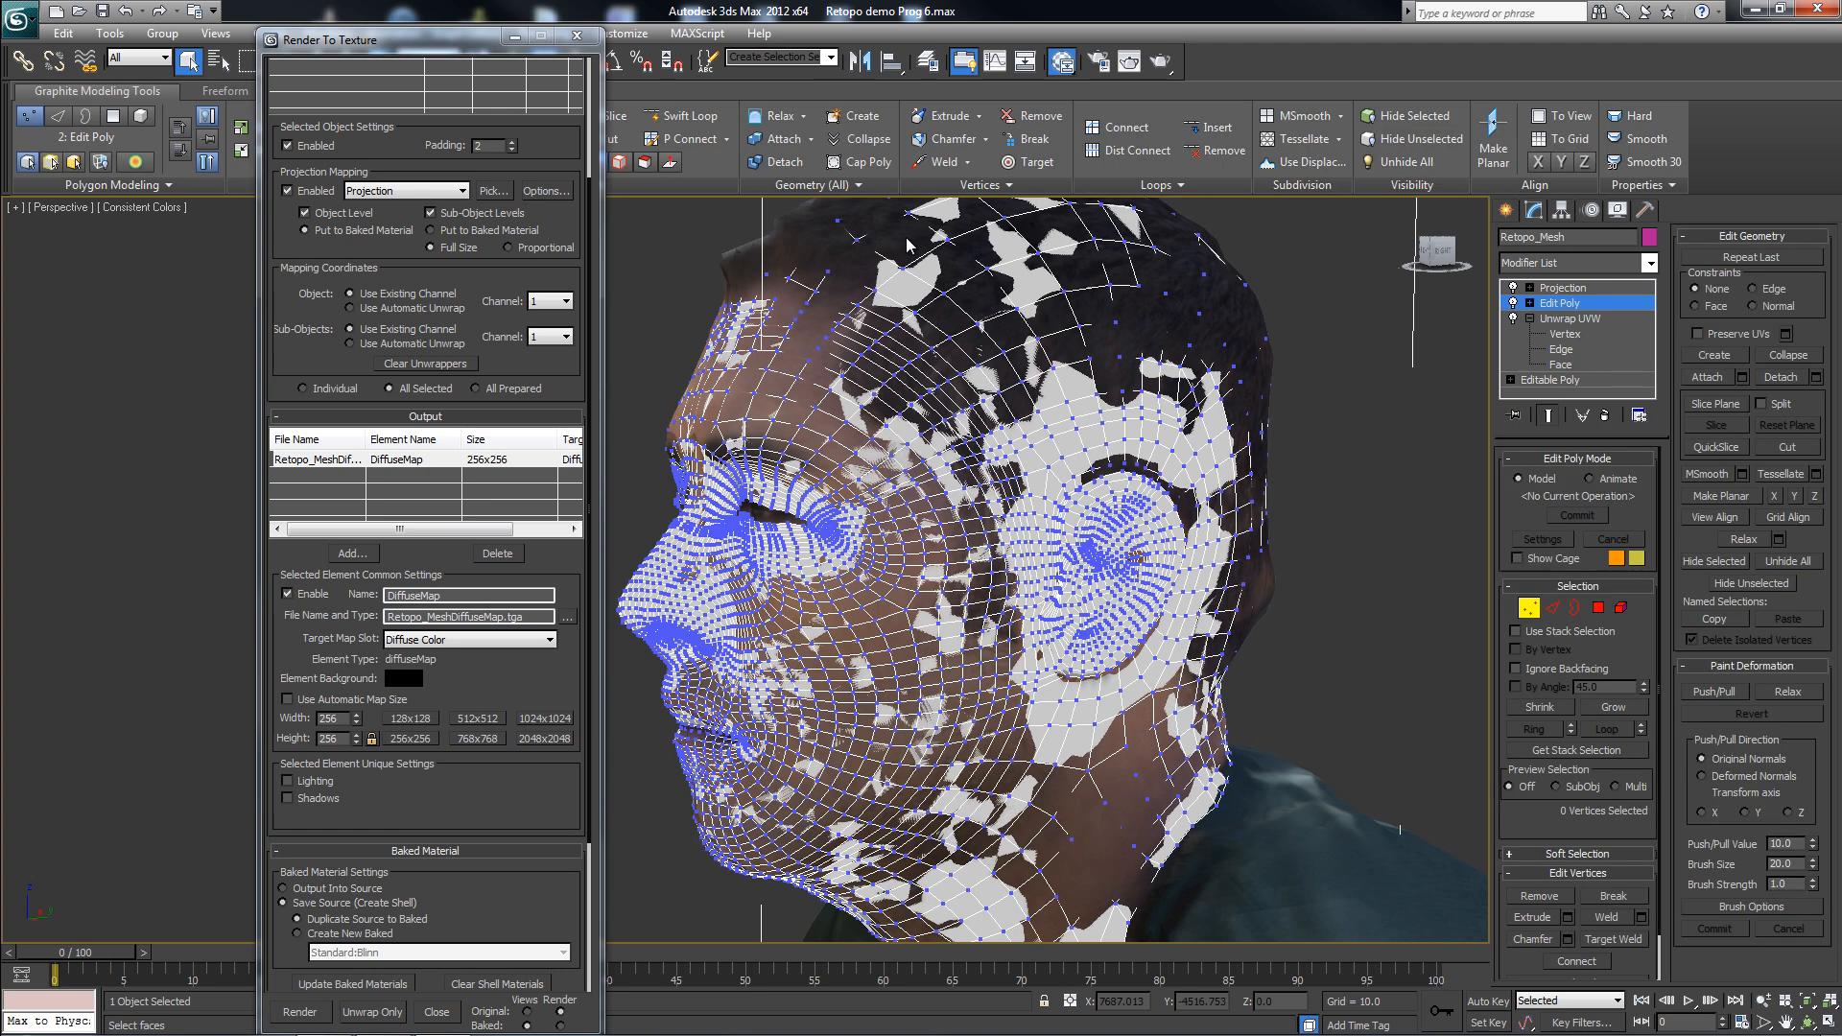
pyautogui.moveTo(469, 39); pyautogui.dragTo(424, 181)
pyautogui.moveTo(364, 287); pyautogui.dragTo(285, 389)
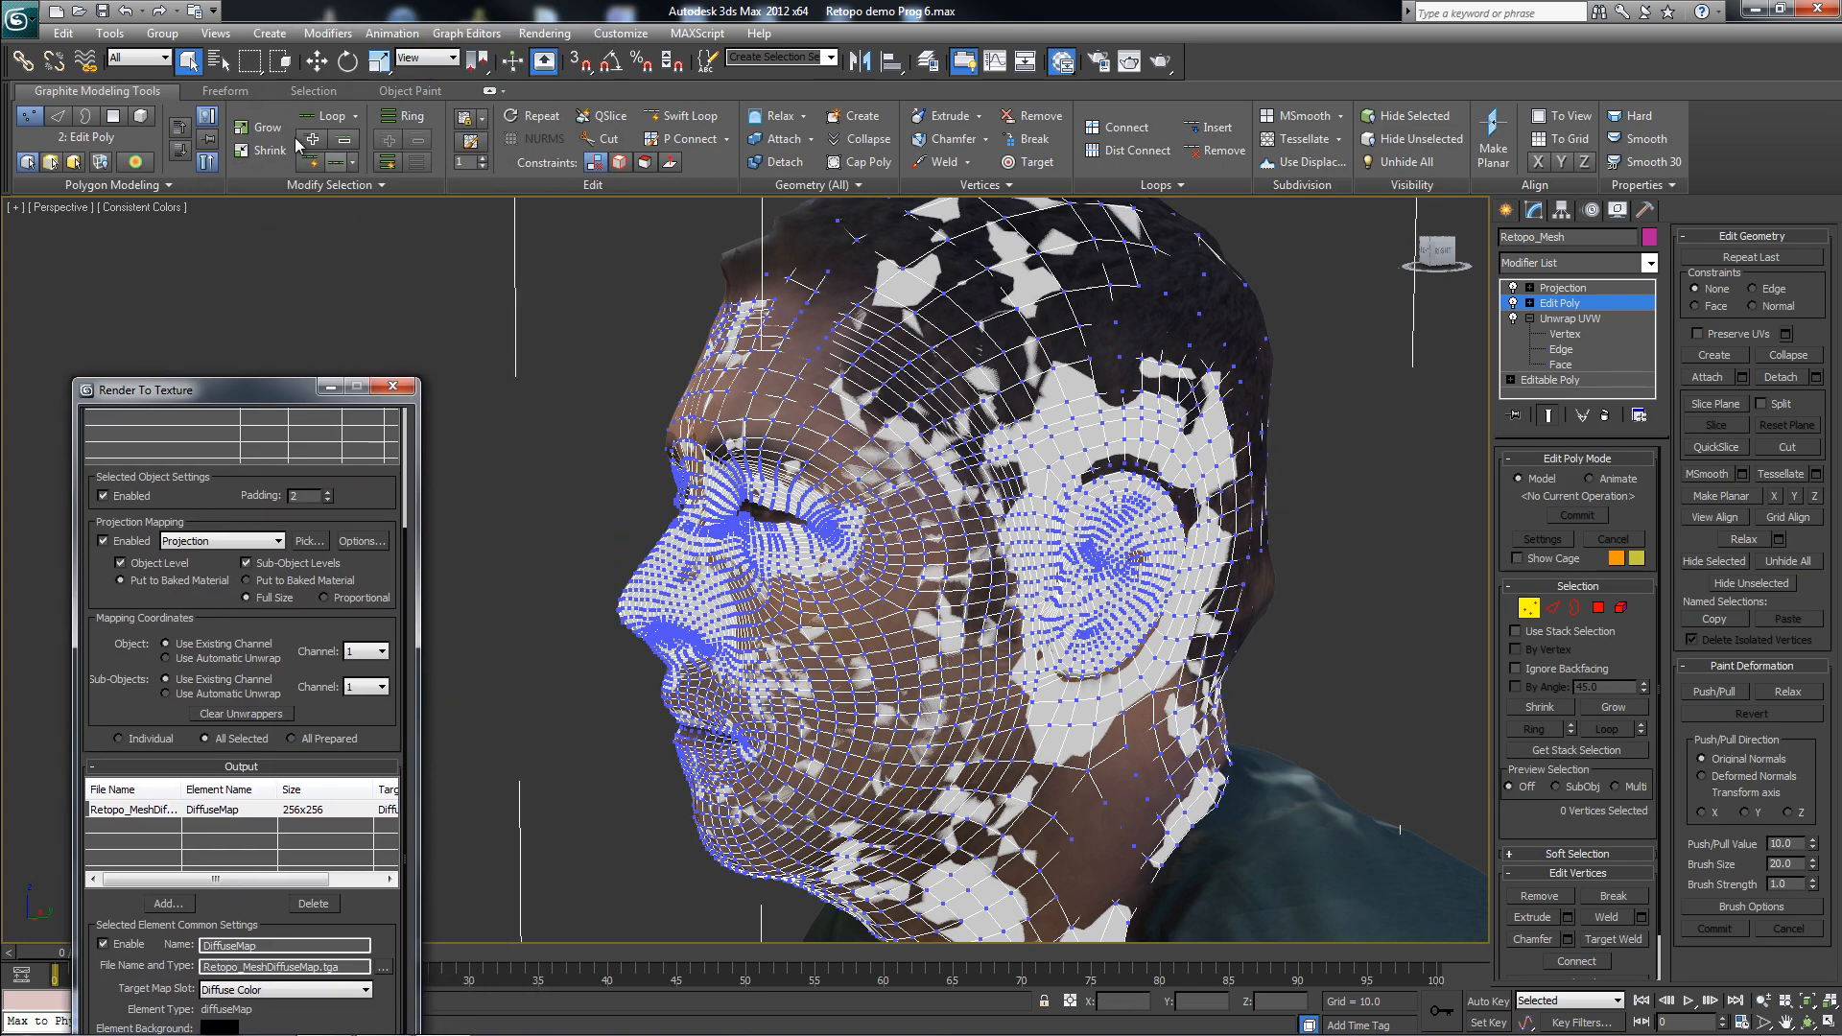
pyautogui.click(226, 90)
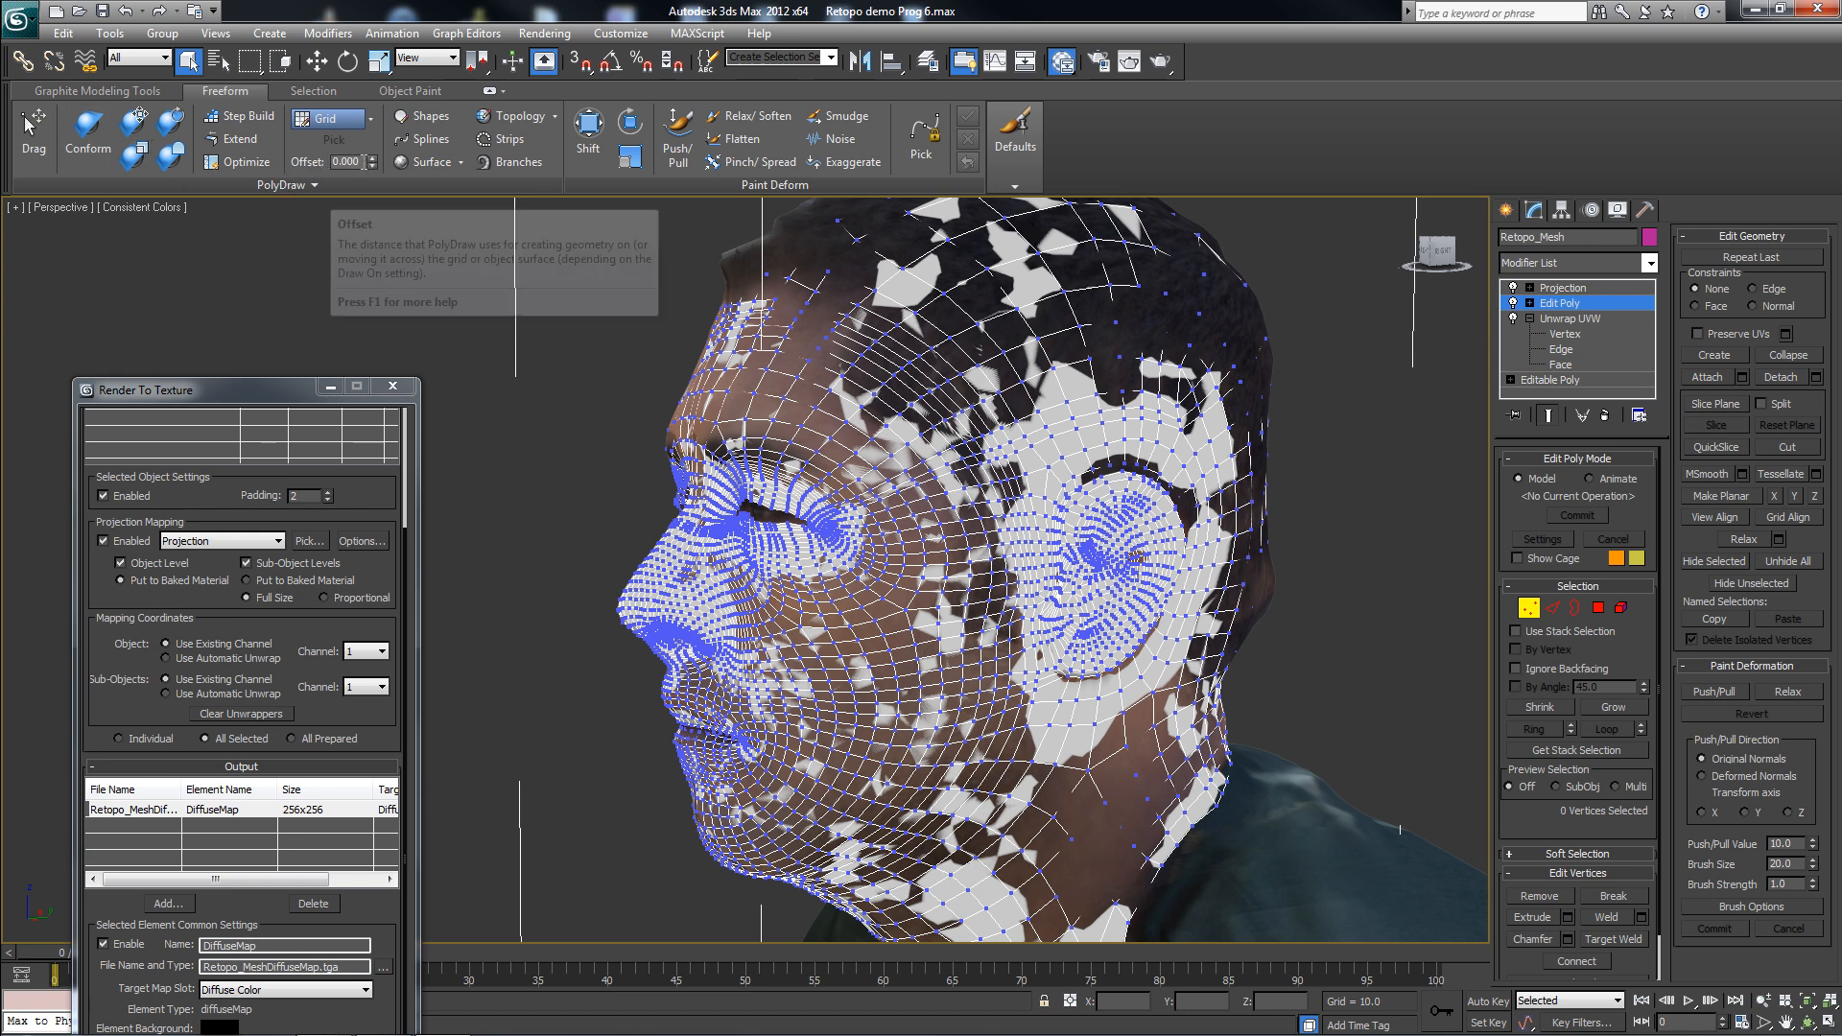
pyautogui.doubleClick(335, 162)
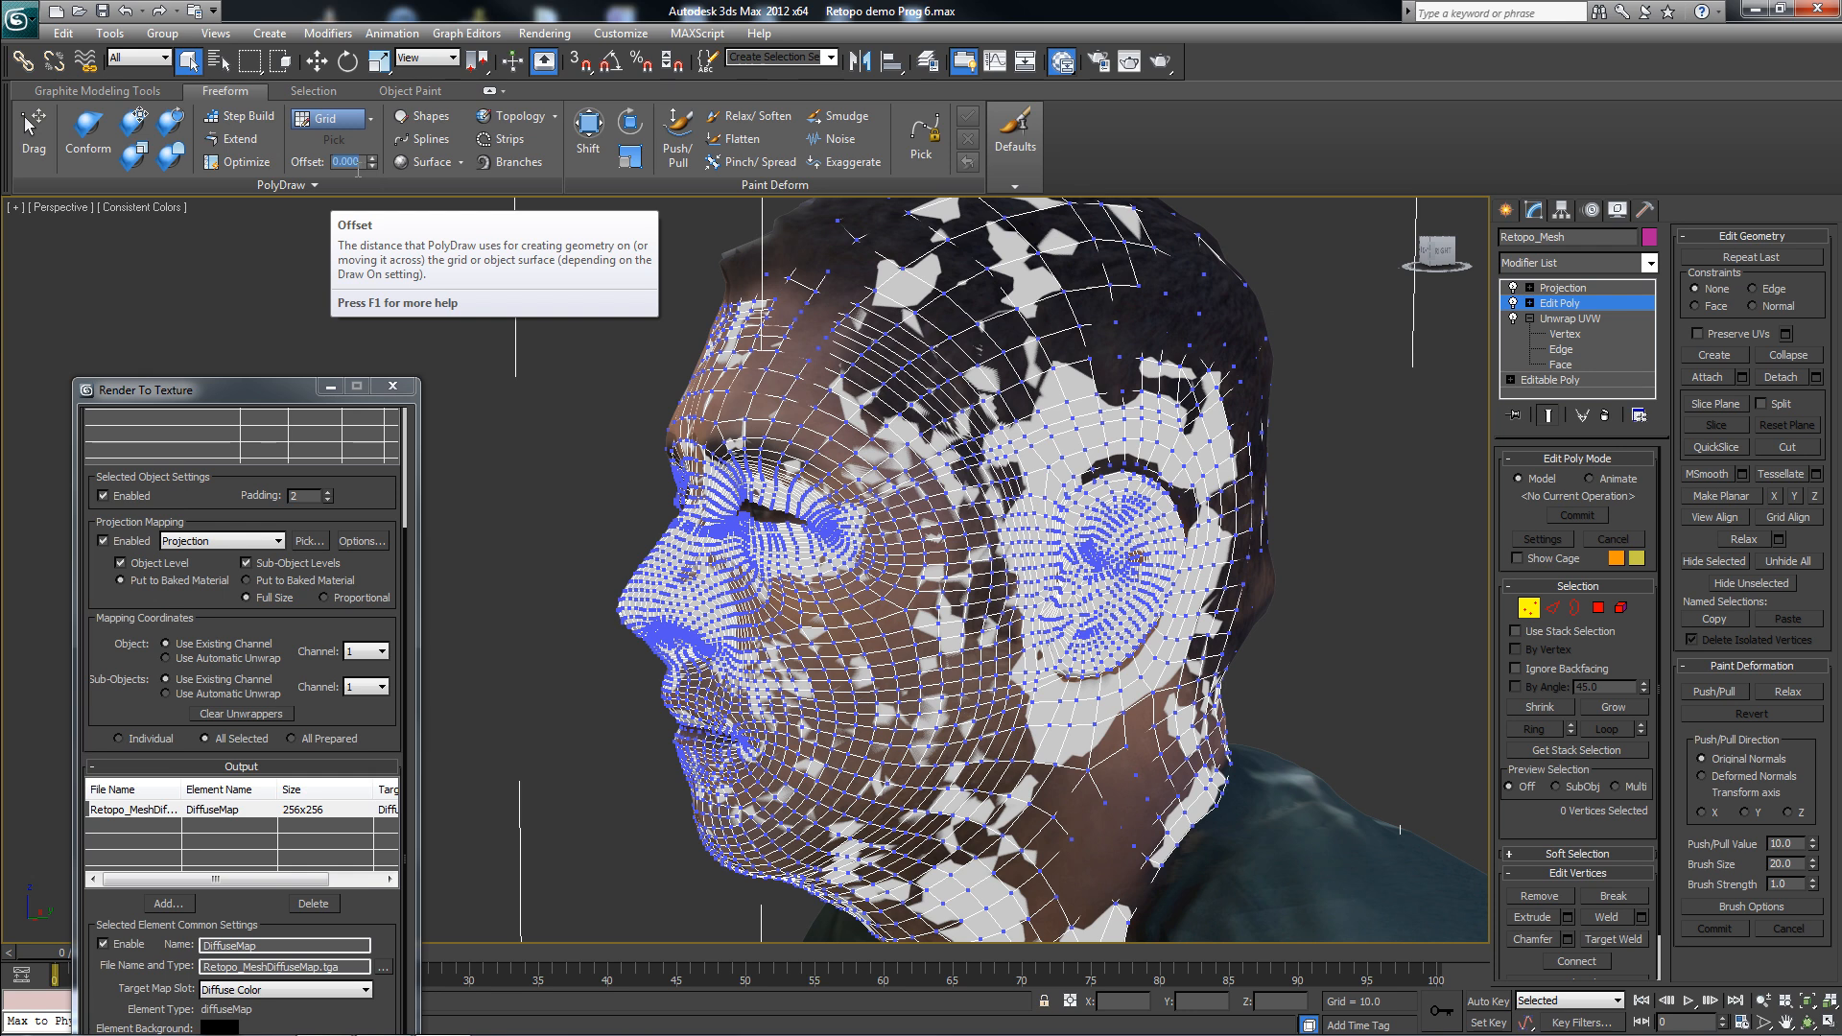
pyautogui.write('50')
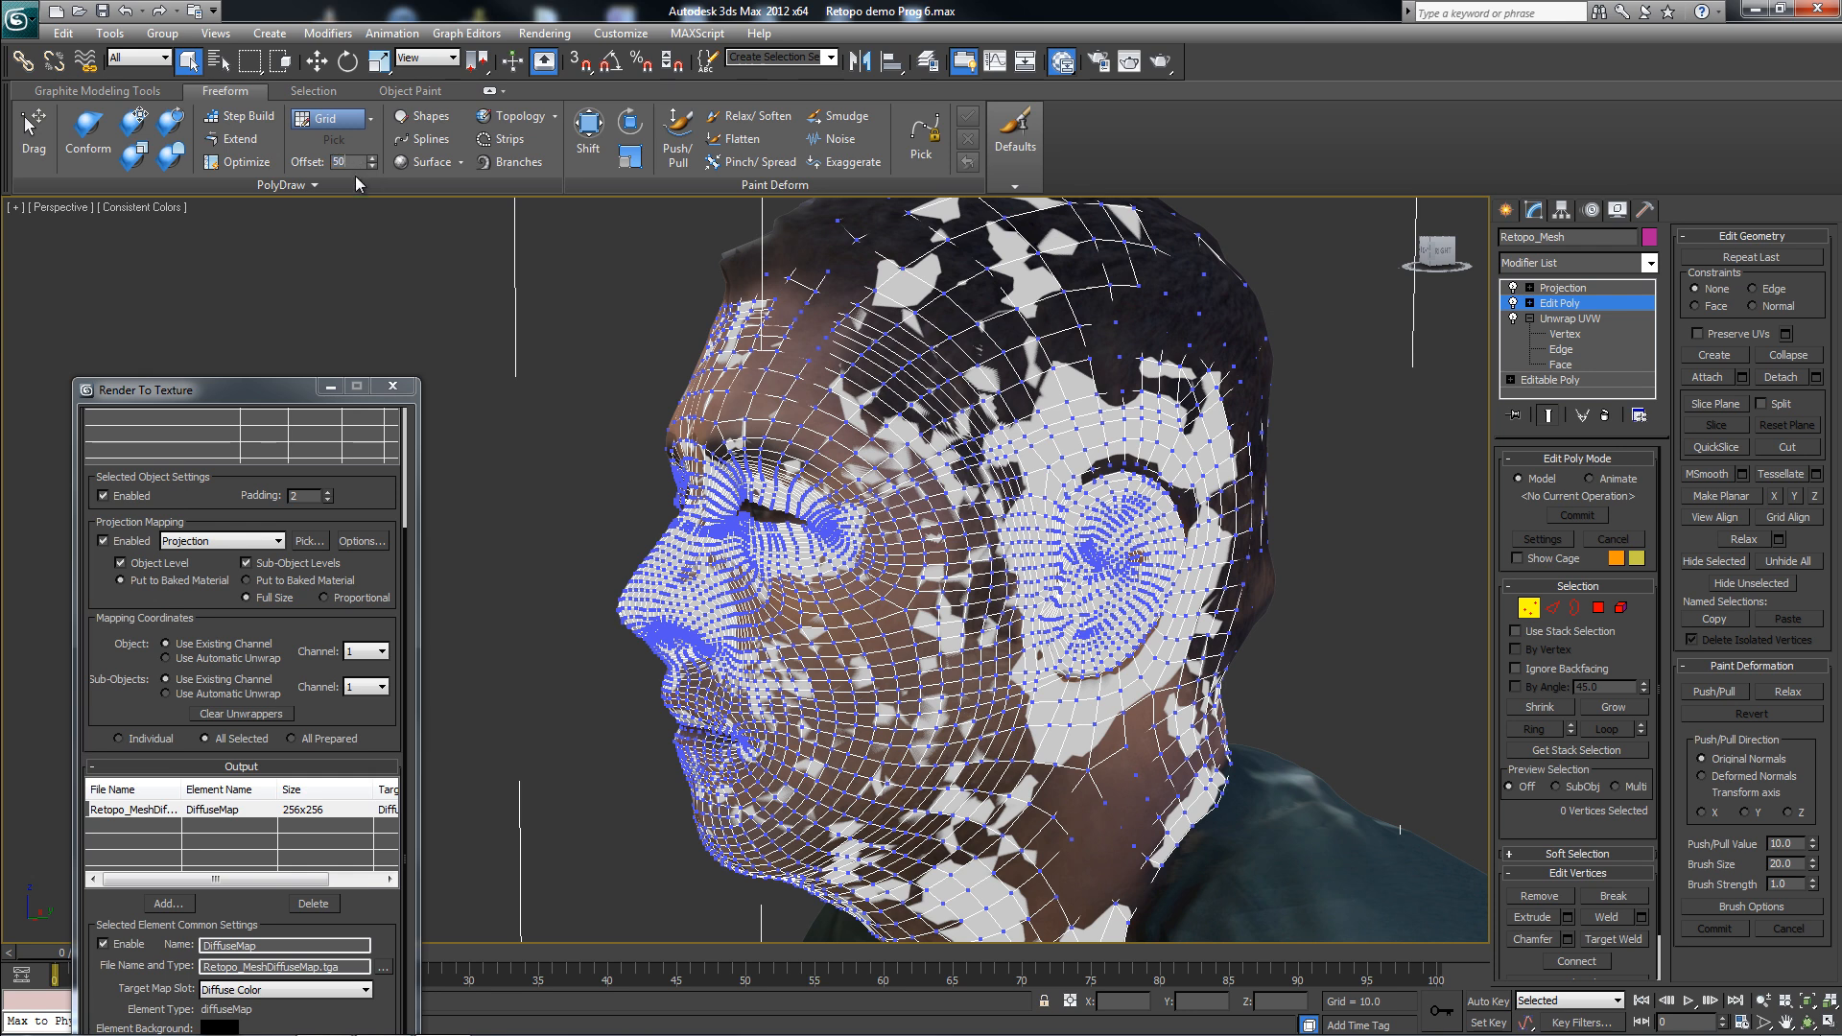
pyautogui.click(370, 118)
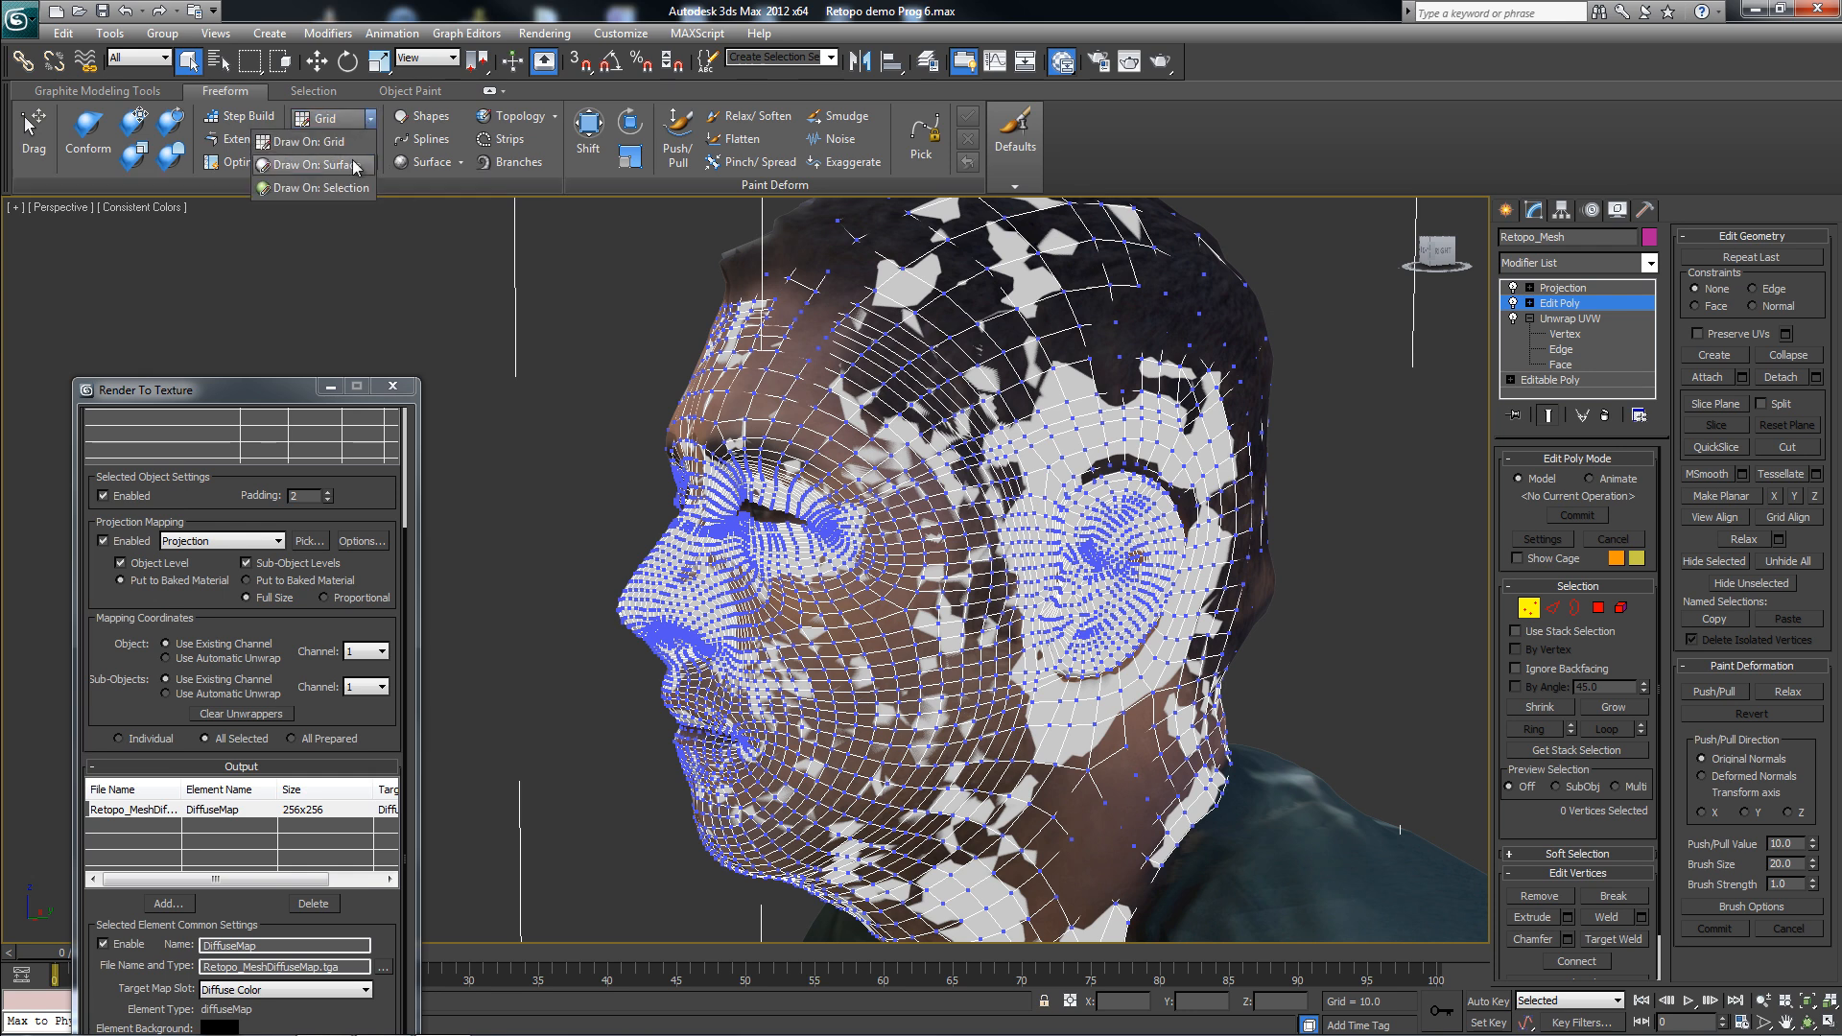
pyautogui.click(342, 146)
pyautogui.click(341, 147)
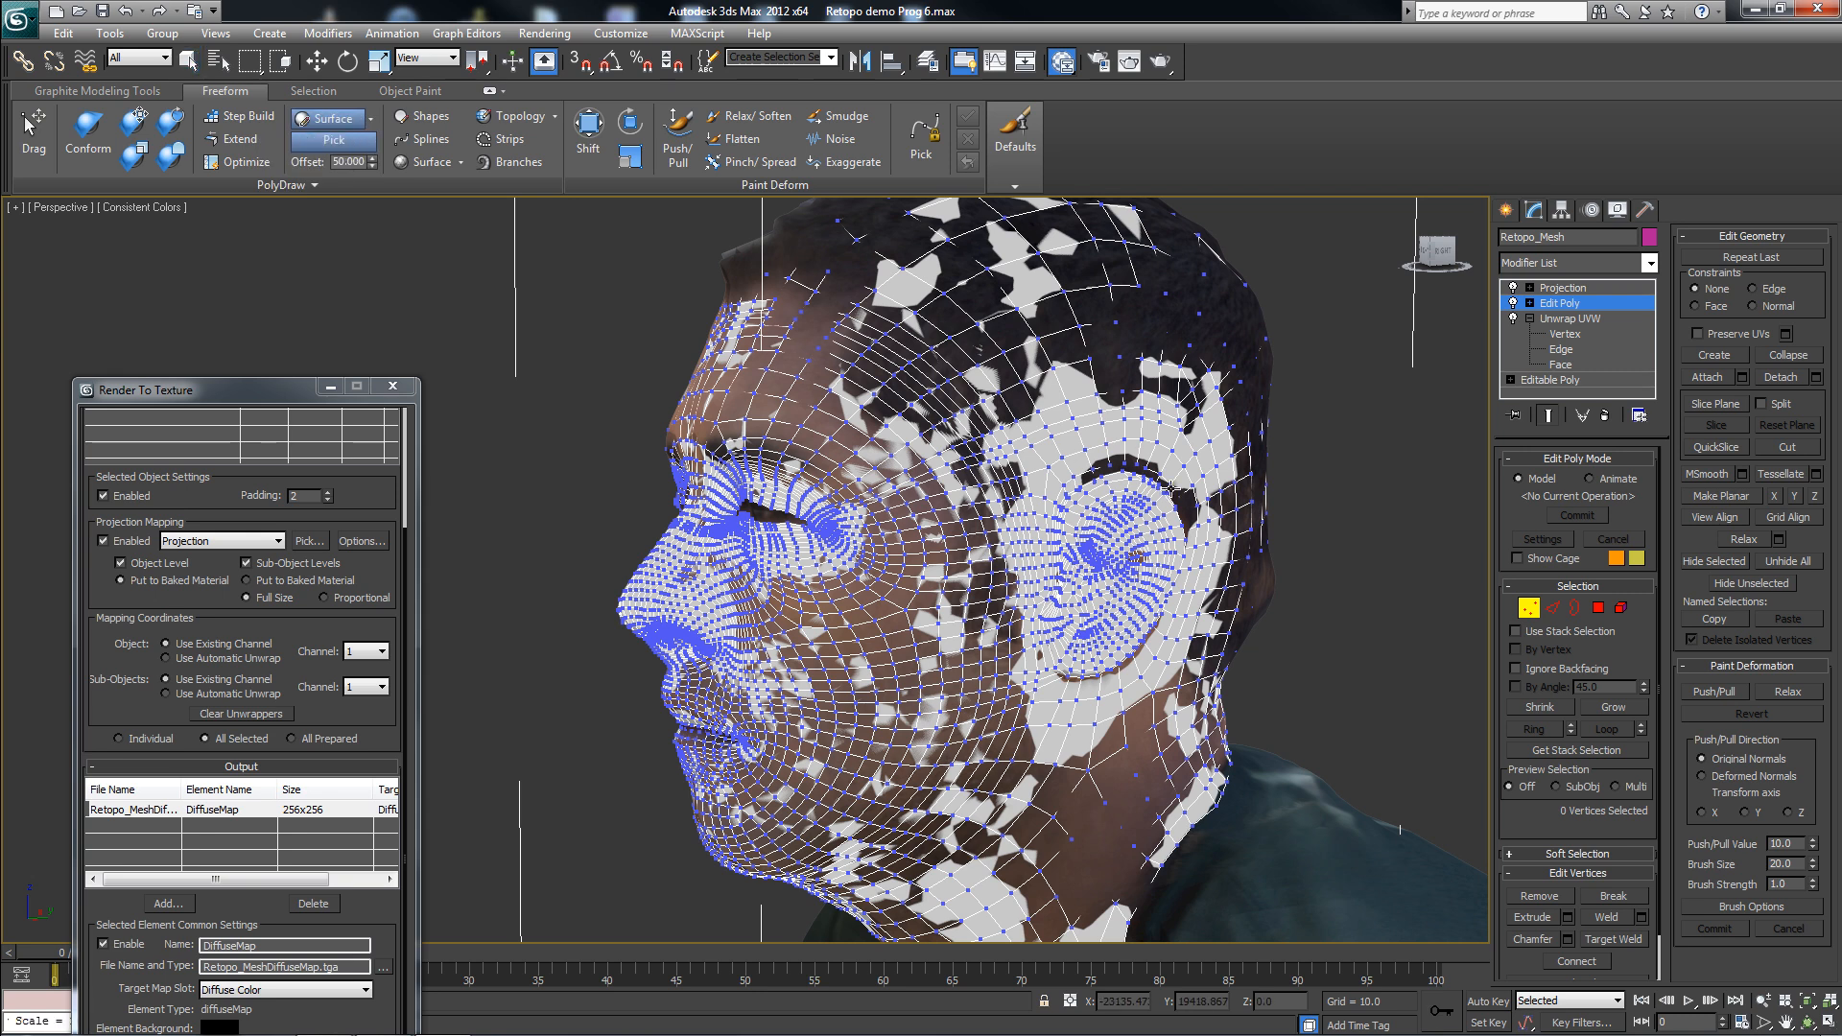
pyautogui.click(1336, 837)
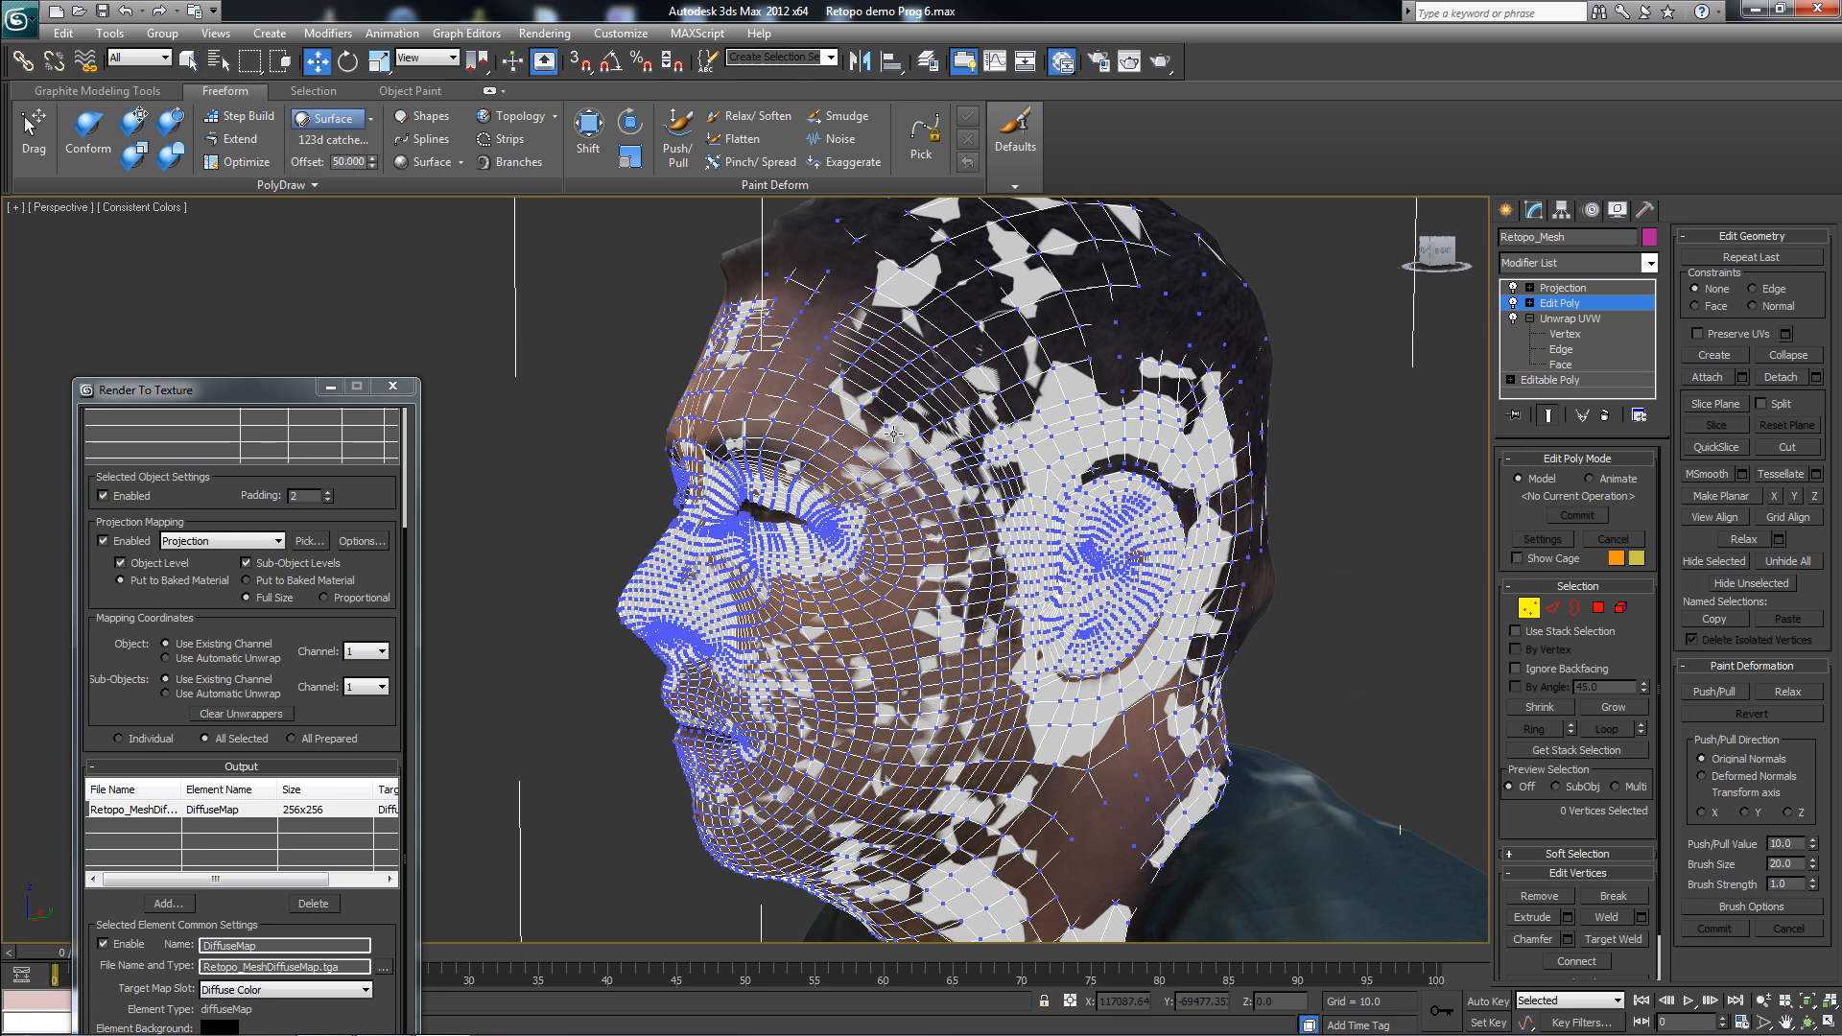
# - Brush the side of the head above the ear with the Conform brush, raising its Conform value to 1.850
pyautogui.click(99, 132)
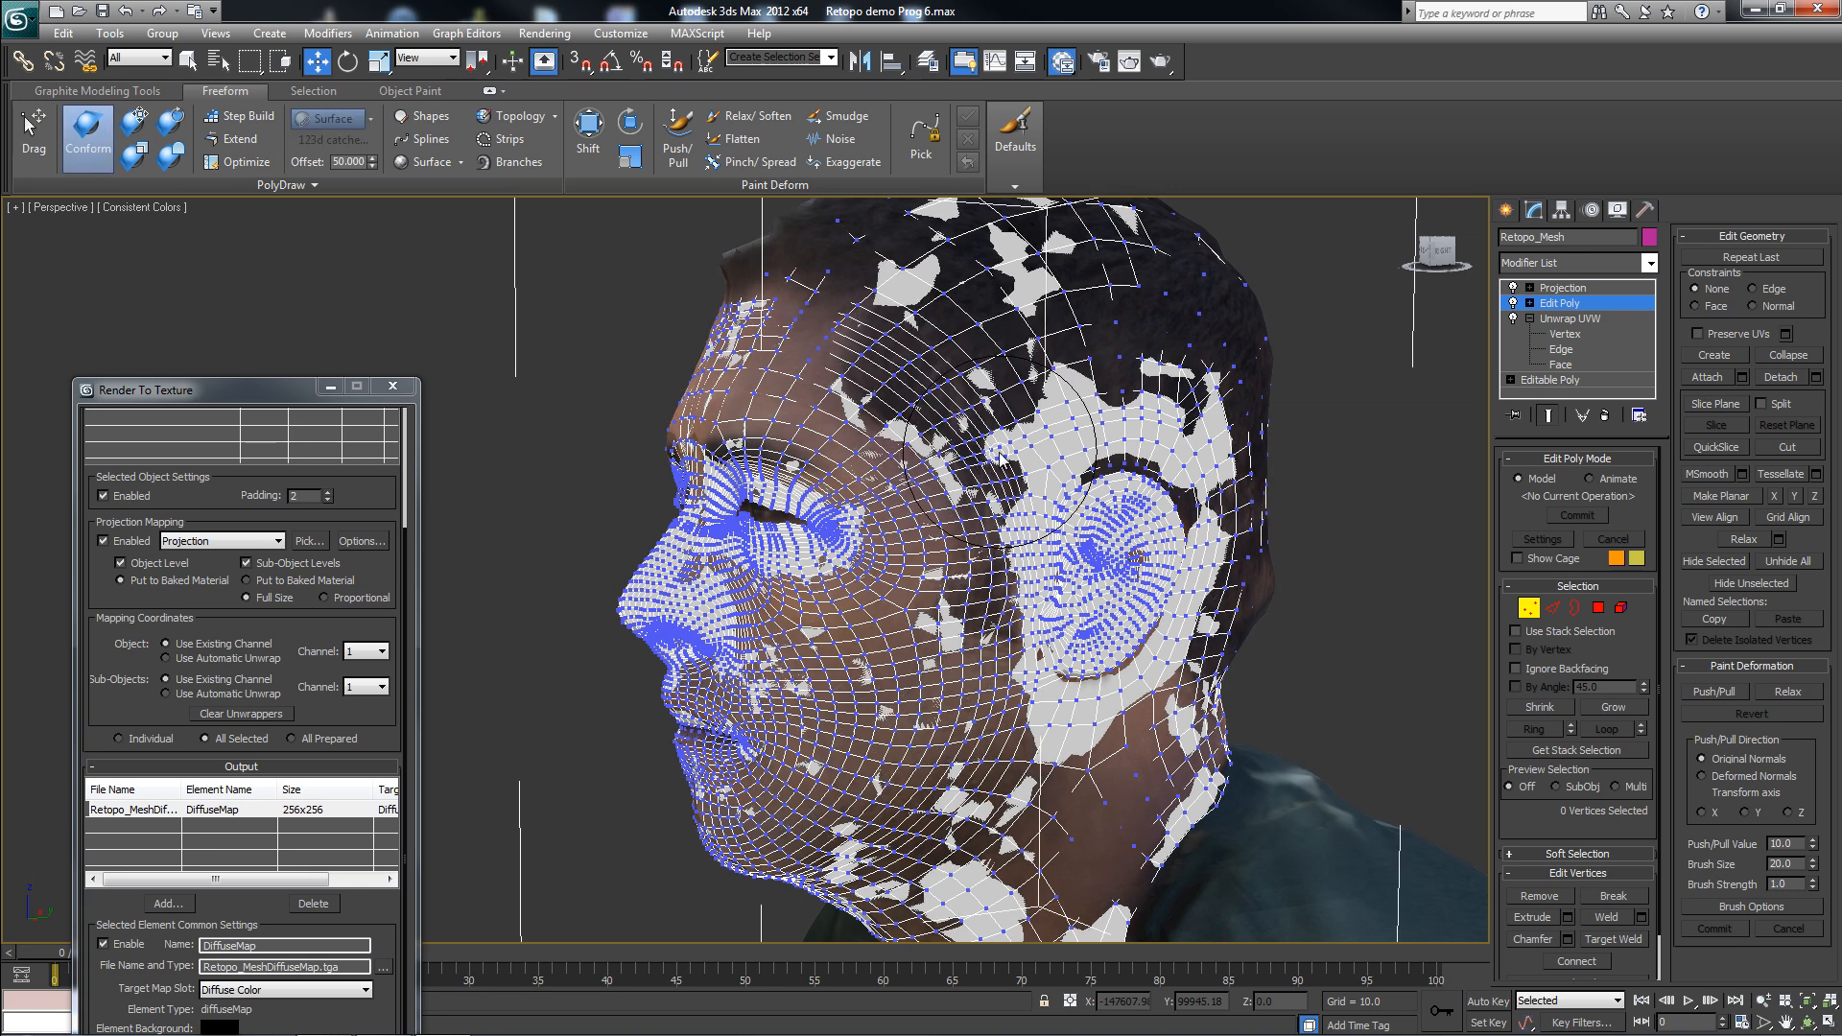
pyautogui.keyDown('alt'); pyautogui.moveTo(998, 426); pyautogui.dragTo(1079, 500, button='middle'); pyautogui.keyUp('alt')
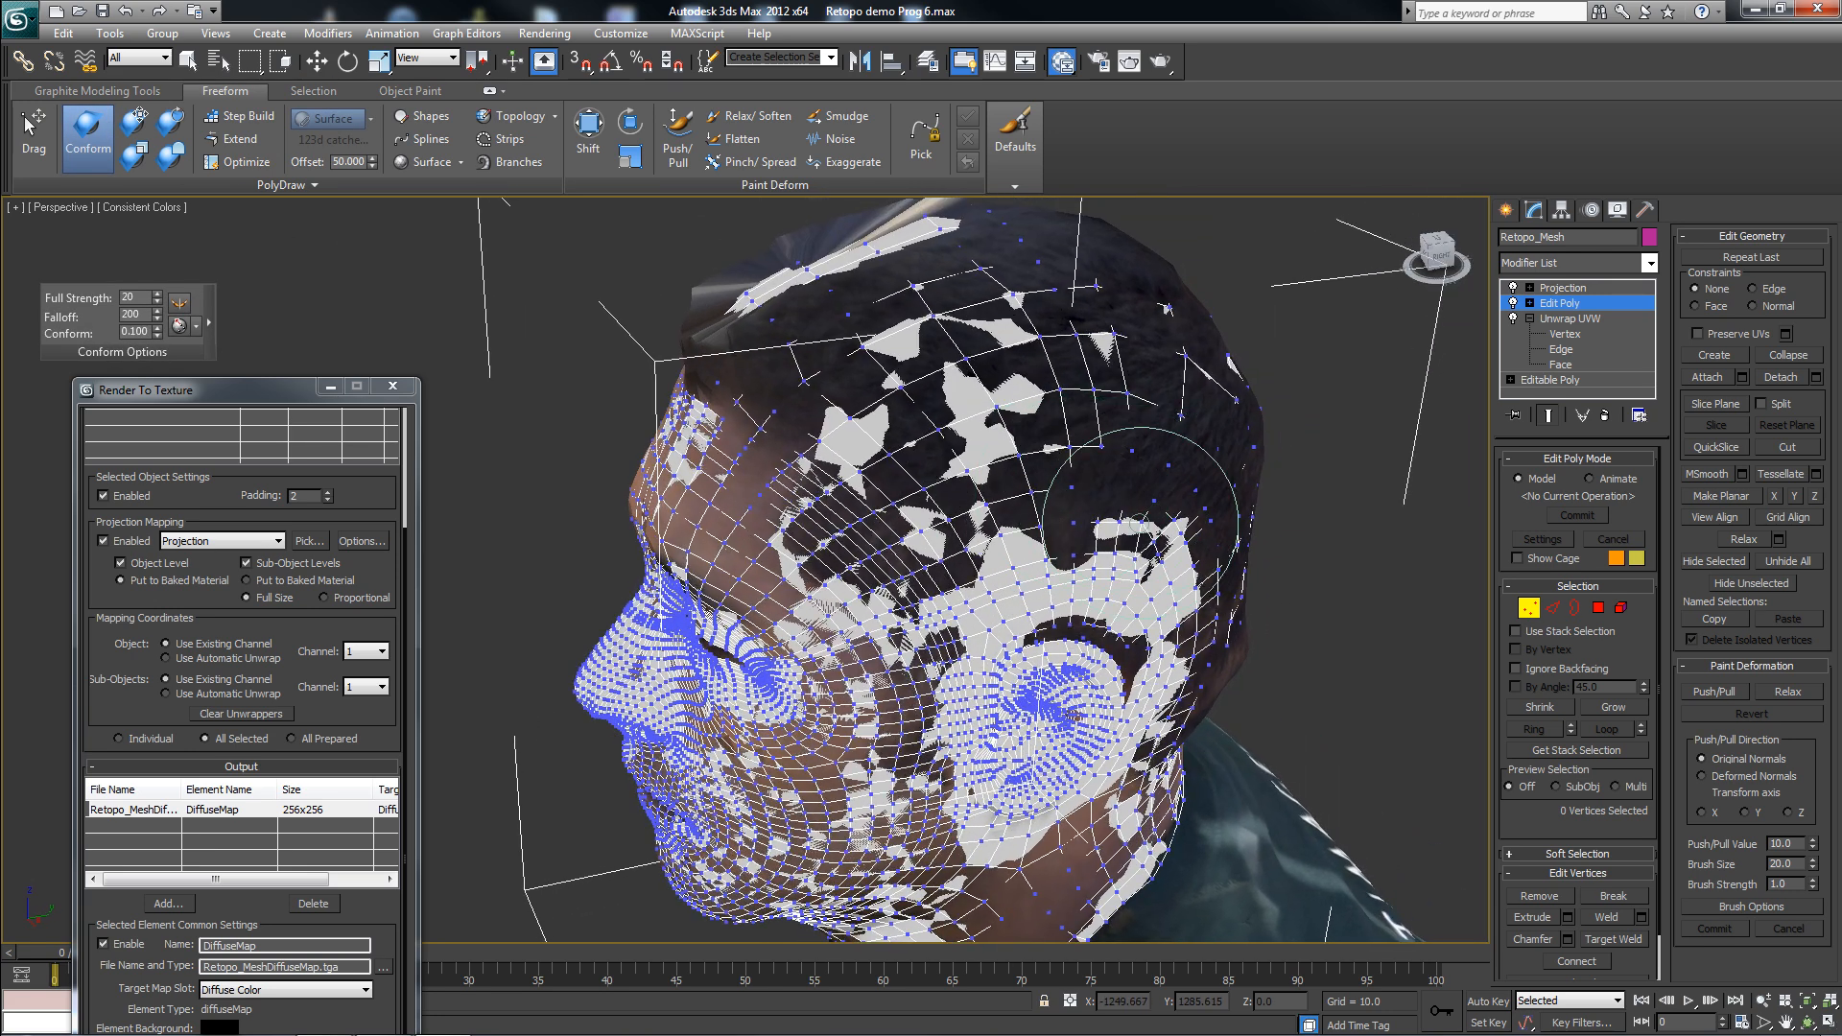
pyautogui.moveTo(1076, 505)
pyautogui.mouseDown()
pyautogui.moveTo(1017, 484)
pyautogui.moveTo(1046, 451)
pyautogui.moveTo(1096, 470)
pyautogui.mouseUp()
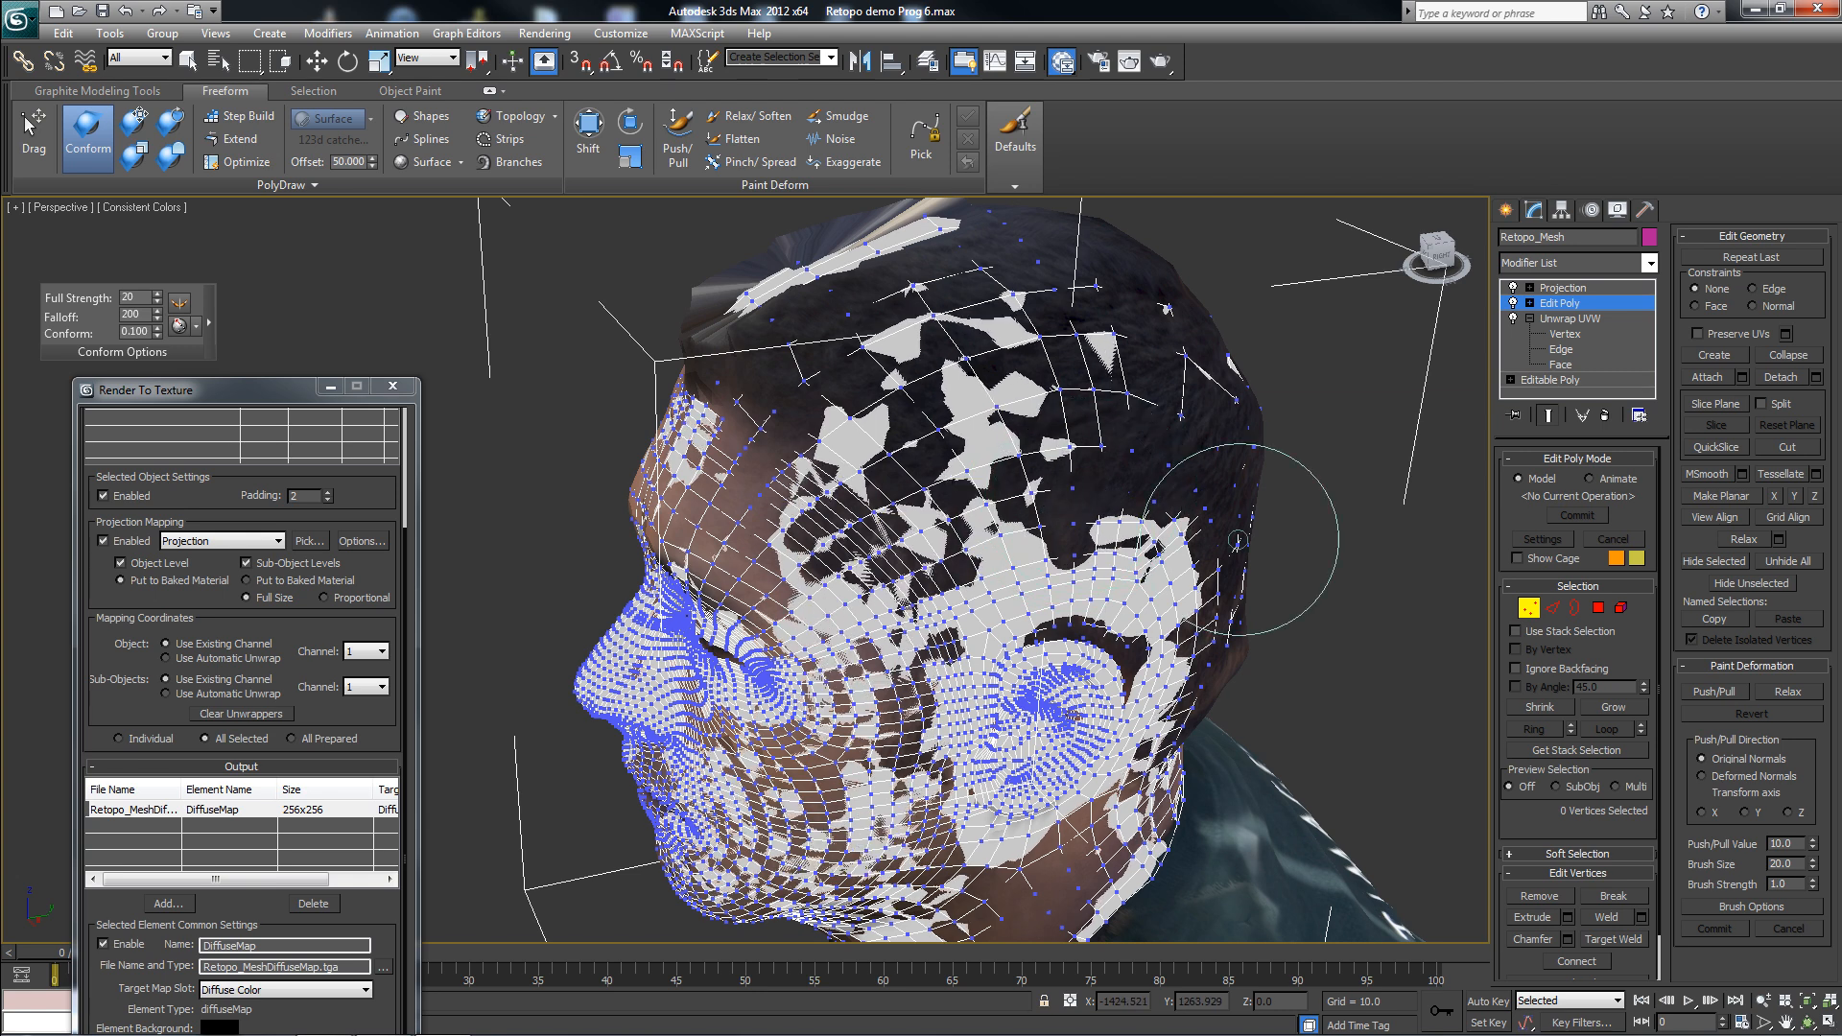
pyautogui.click(157, 328)
pyautogui.moveTo(165, 187); pyautogui.dragTo(164, 148)
pyautogui.moveTo(1007, 542)
pyautogui.mouseDown()
pyautogui.moveTo(1055, 566)
pyautogui.moveTo(1031, 547)
pyautogui.moveTo(1062, 536)
pyautogui.moveTo(909, 389)
pyautogui.mouseUp()
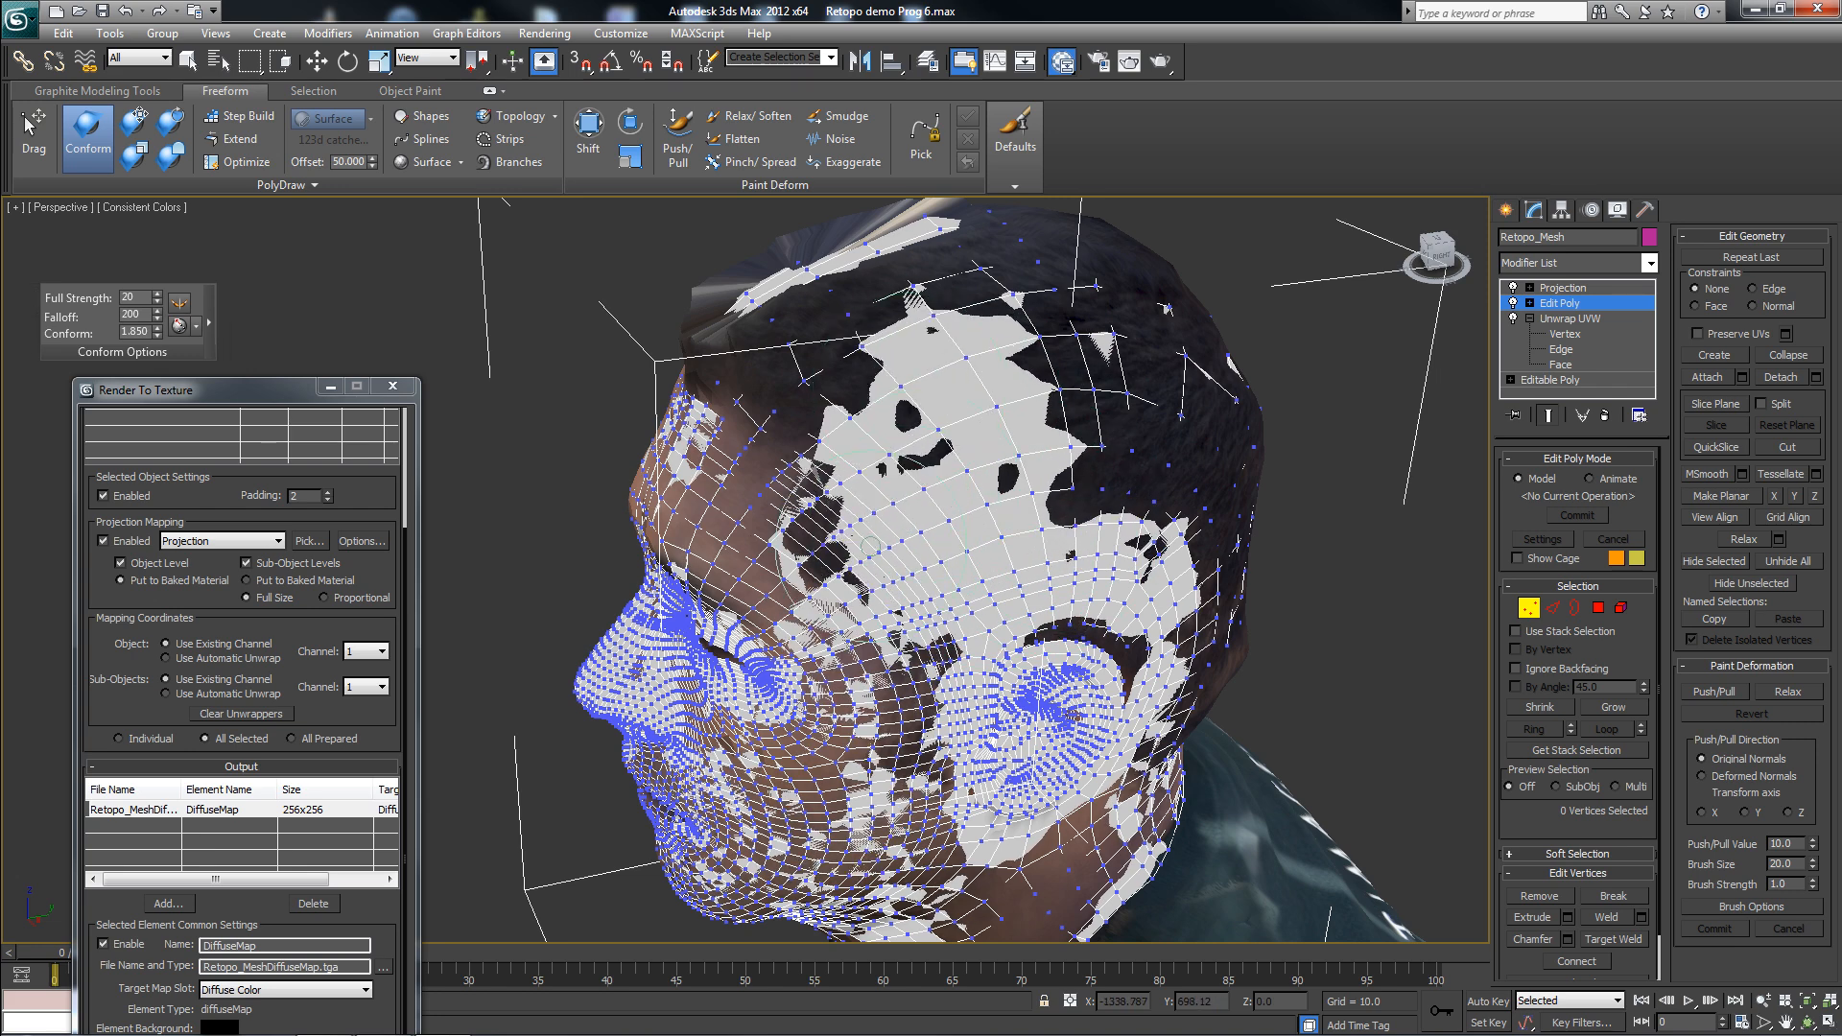
# - Conform the temple, the back of the head and the neck behind the ear to the offset scan surface
pyautogui.moveTo(870, 545)
pyautogui.mouseDown()
pyautogui.moveTo(768, 523)
pyautogui.moveTo(743, 413)
pyautogui.mouseUp()
pyautogui.moveTo(743, 412)
pyautogui.keyDown('alt'); pyautogui.mouseDown(button='middle')
pyautogui.moveTo(869, 427)
pyautogui.moveTo(874, 407)
pyautogui.moveTo(869, 427)
pyautogui.moveTo(875, 411)
pyautogui.moveTo(1008, 582)
pyautogui.mouseUp(button='middle'); pyautogui.keyUp('alt')
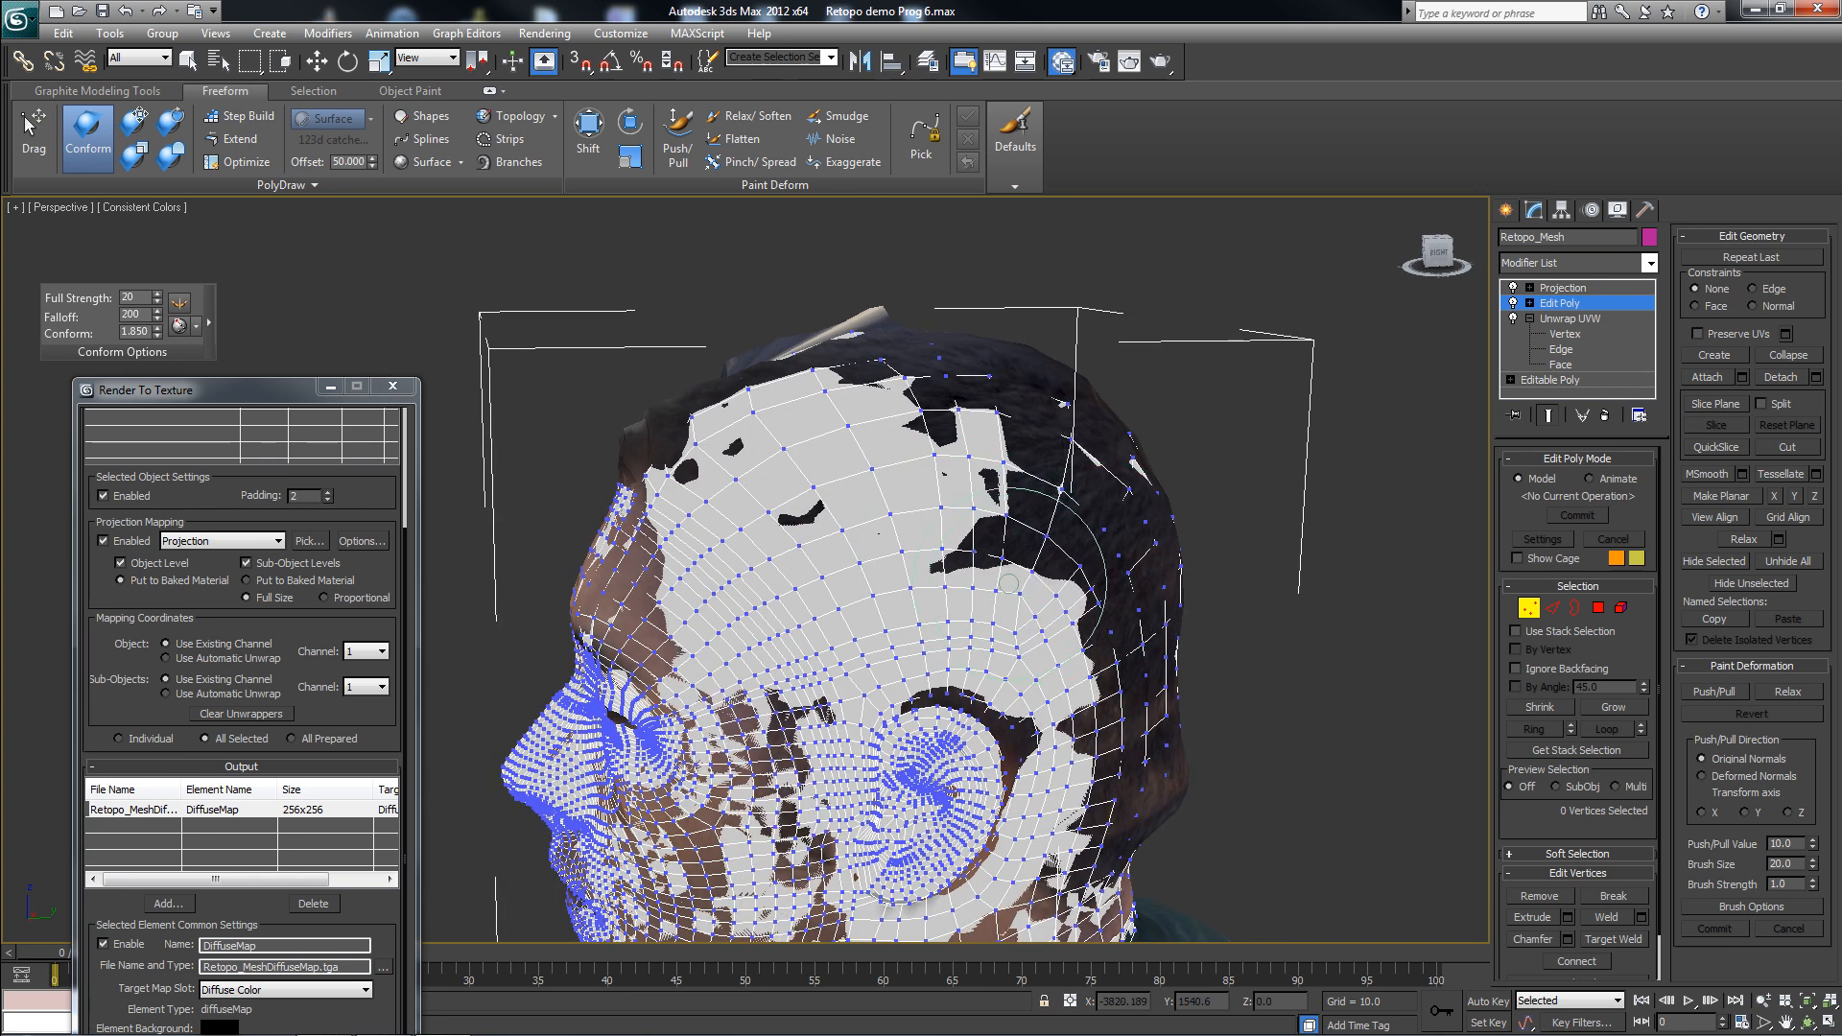
pyautogui.moveTo(1008, 582); pyautogui.dragTo(1150, 798)
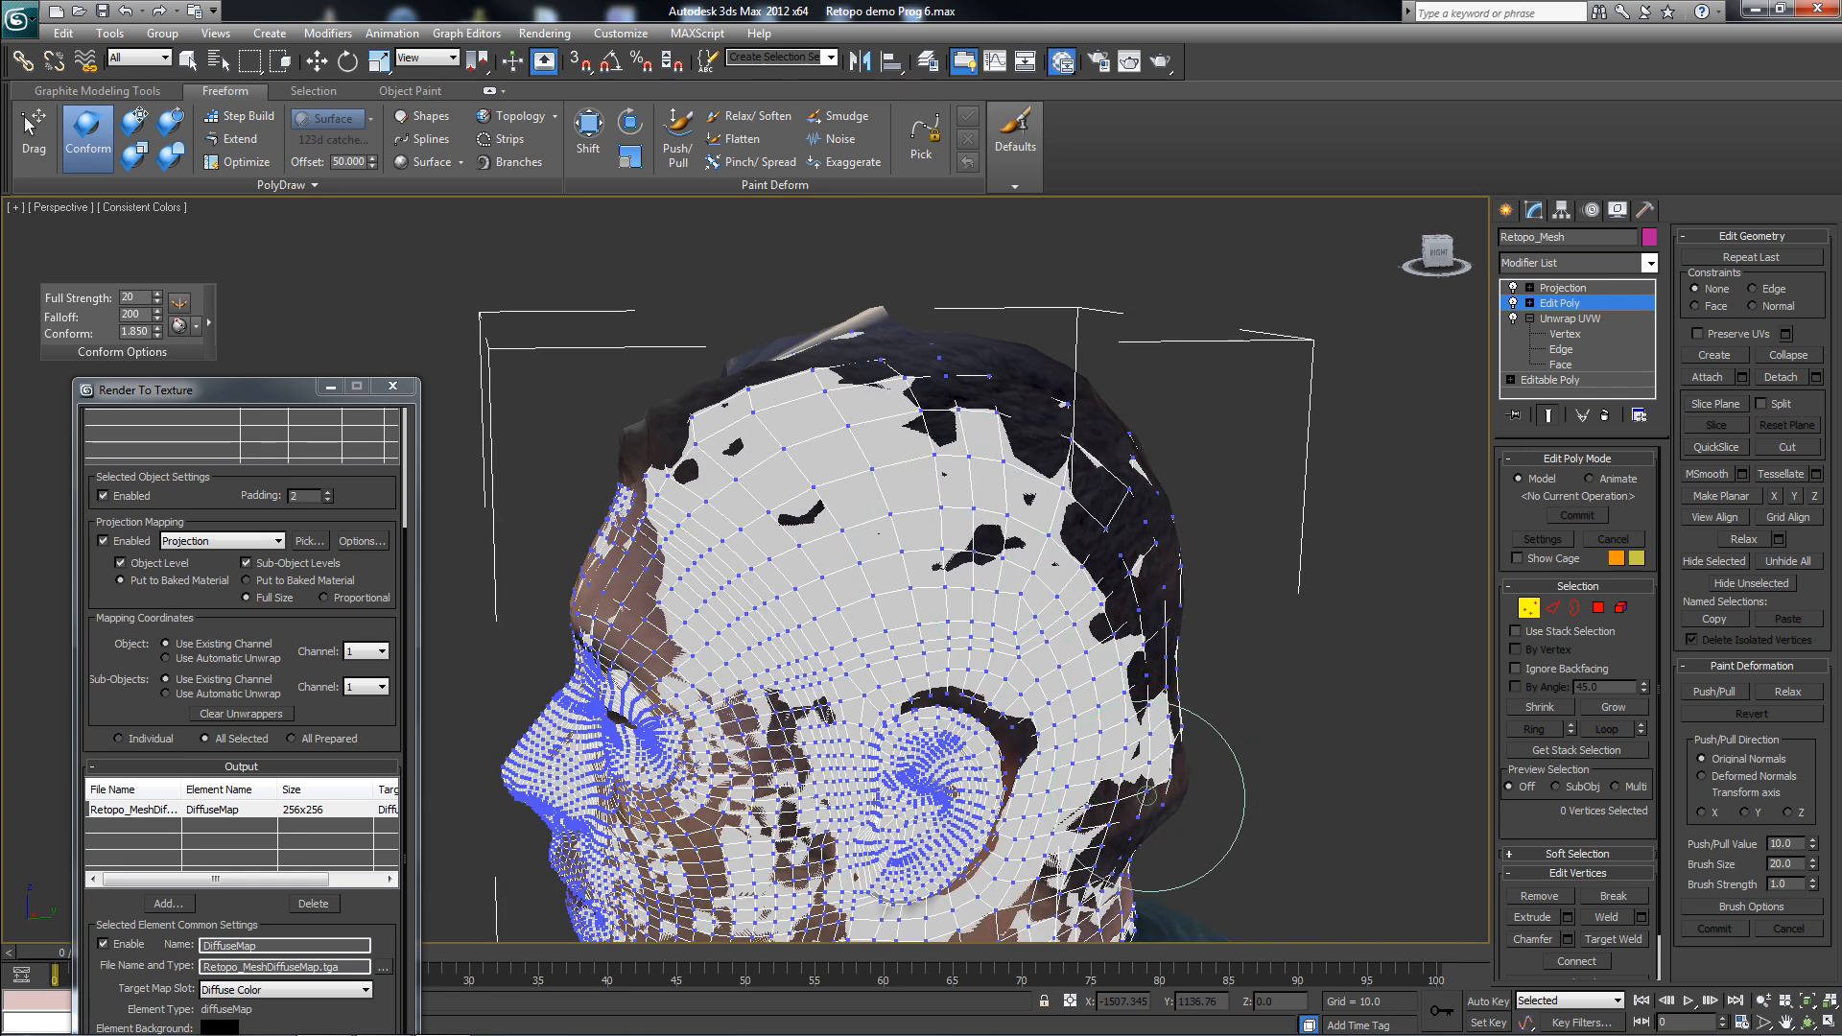
pyautogui.keyDown('alt'); pyautogui.moveTo(1149, 798); pyautogui.dragTo(884, 653, button='middle'); pyautogui.keyUp('alt')
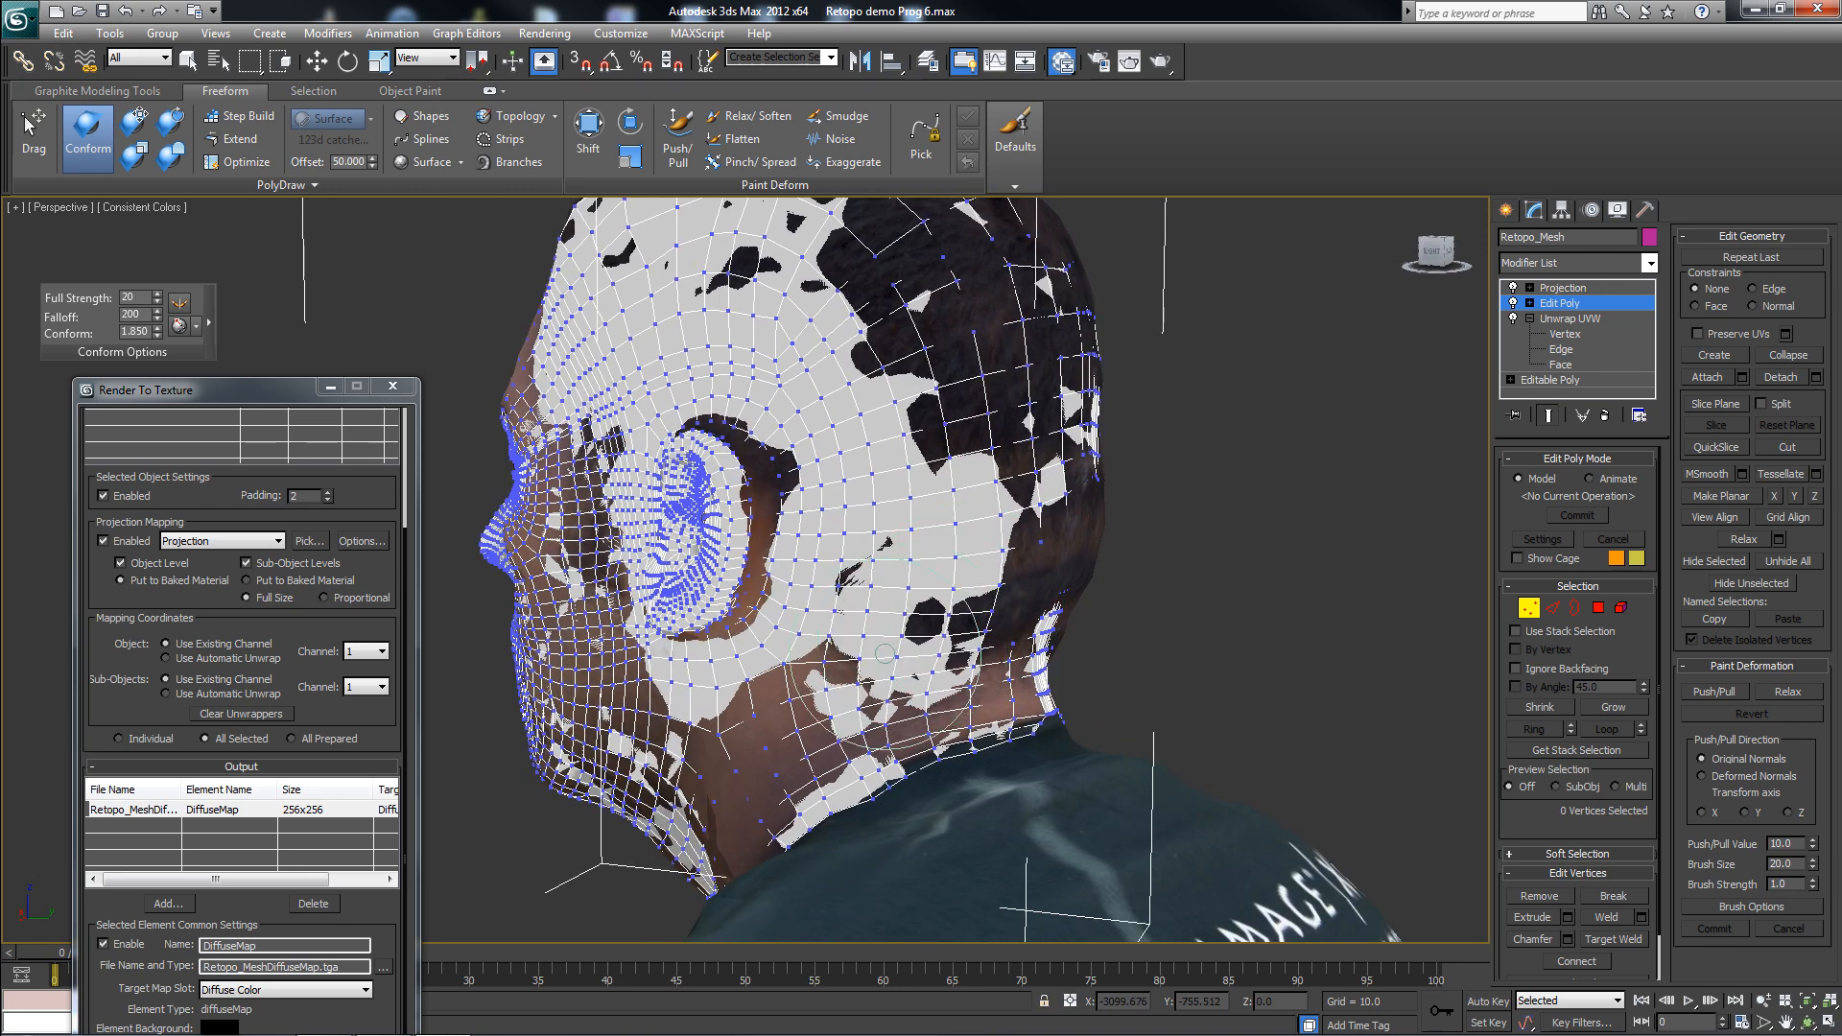
pyautogui.moveTo(885, 653); pyautogui.dragTo(890, 699)
pyautogui.moveTo(803, 761); pyautogui.dragTo(736, 763)
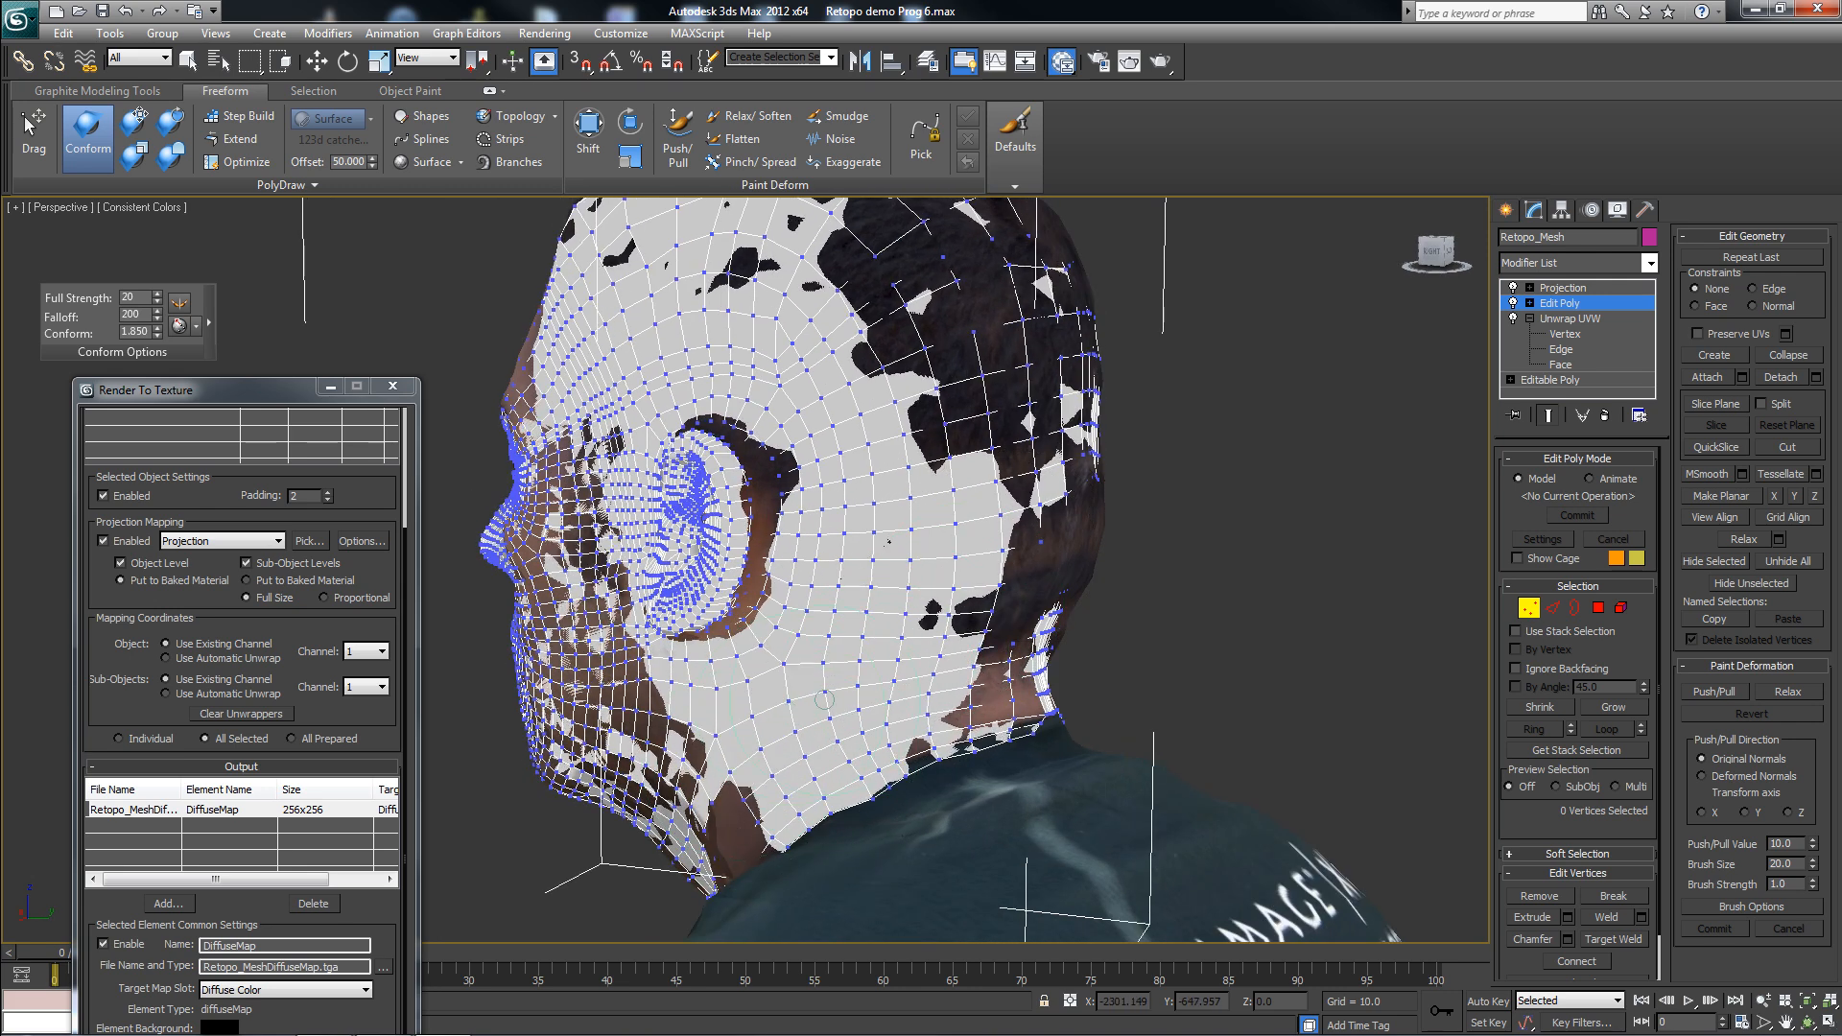
# - Conform the rear jaw, the area in front of the ear and the outer cheek to the offset scan surface
pyautogui.keyDown('alt'); pyautogui.moveTo(824, 699); pyautogui.dragTo(844, 648, button='middle'); pyautogui.keyUp('alt')
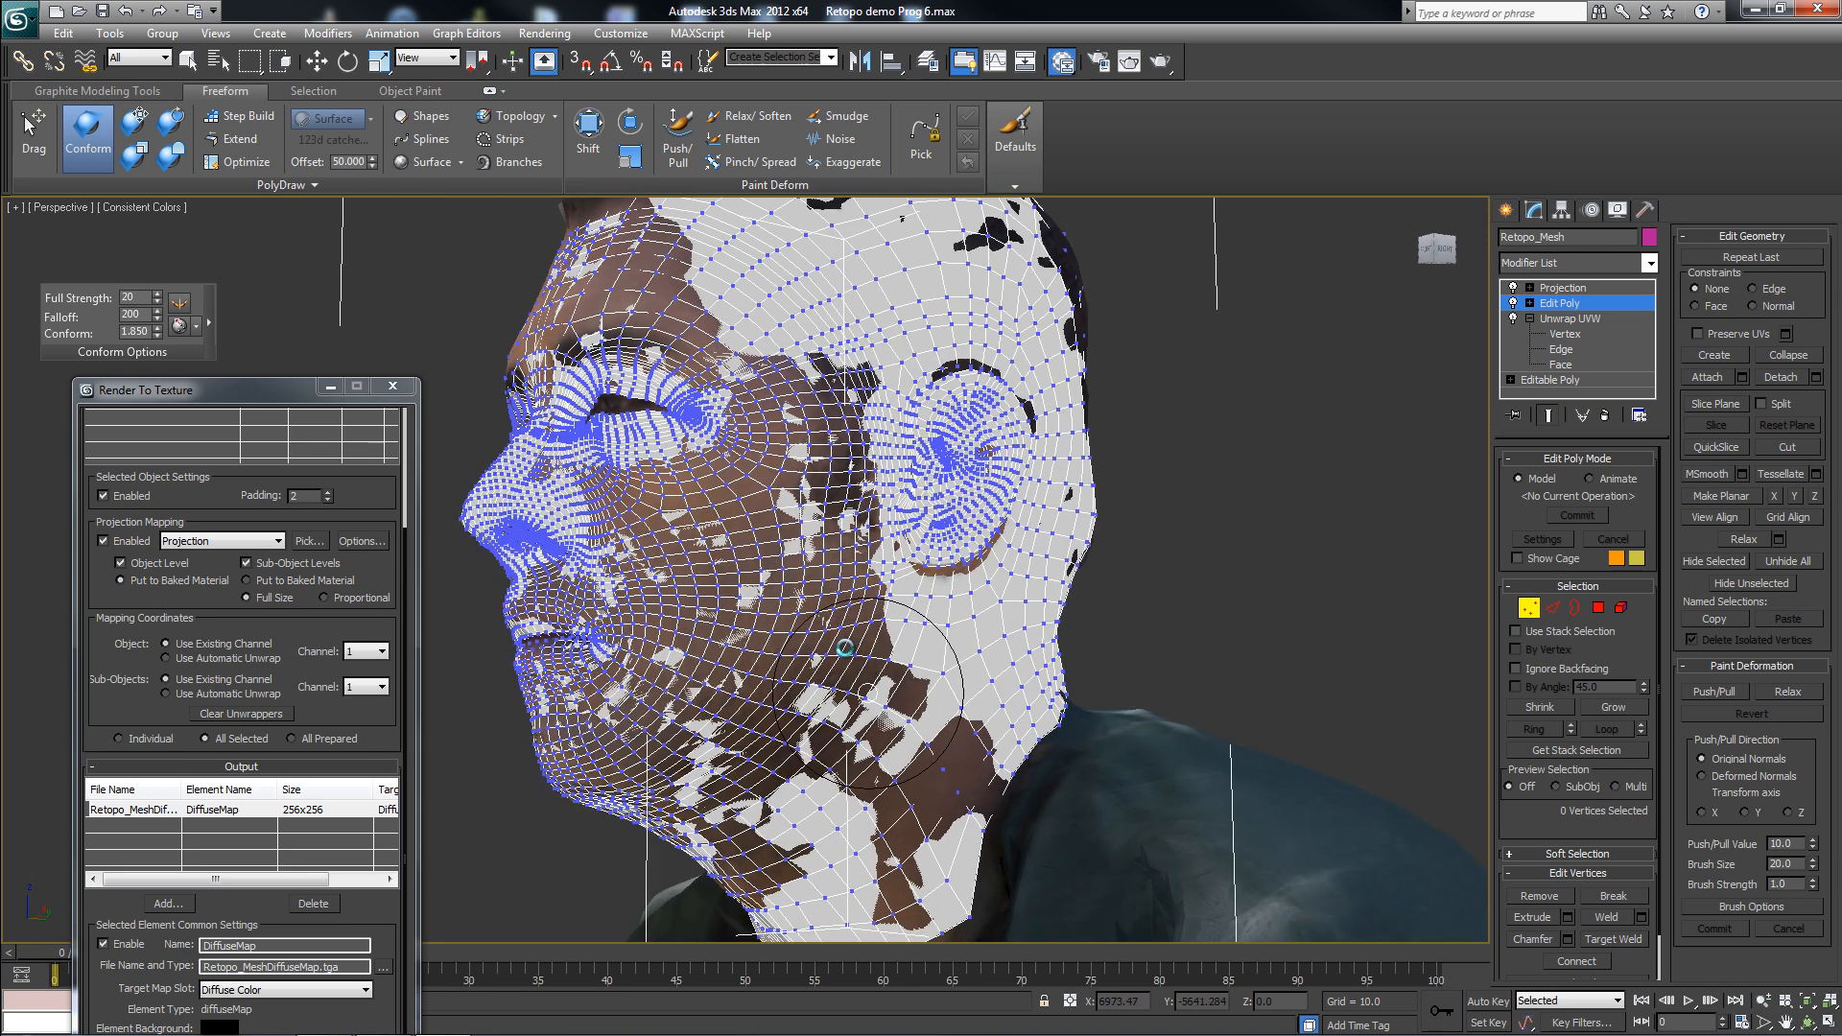
pyautogui.scroll(4, 844, 648)
pyautogui.moveTo(839, 696)
pyautogui.mouseDown()
pyautogui.moveTo(845, 393)
pyautogui.moveTo(949, 631)
pyautogui.mouseUp()
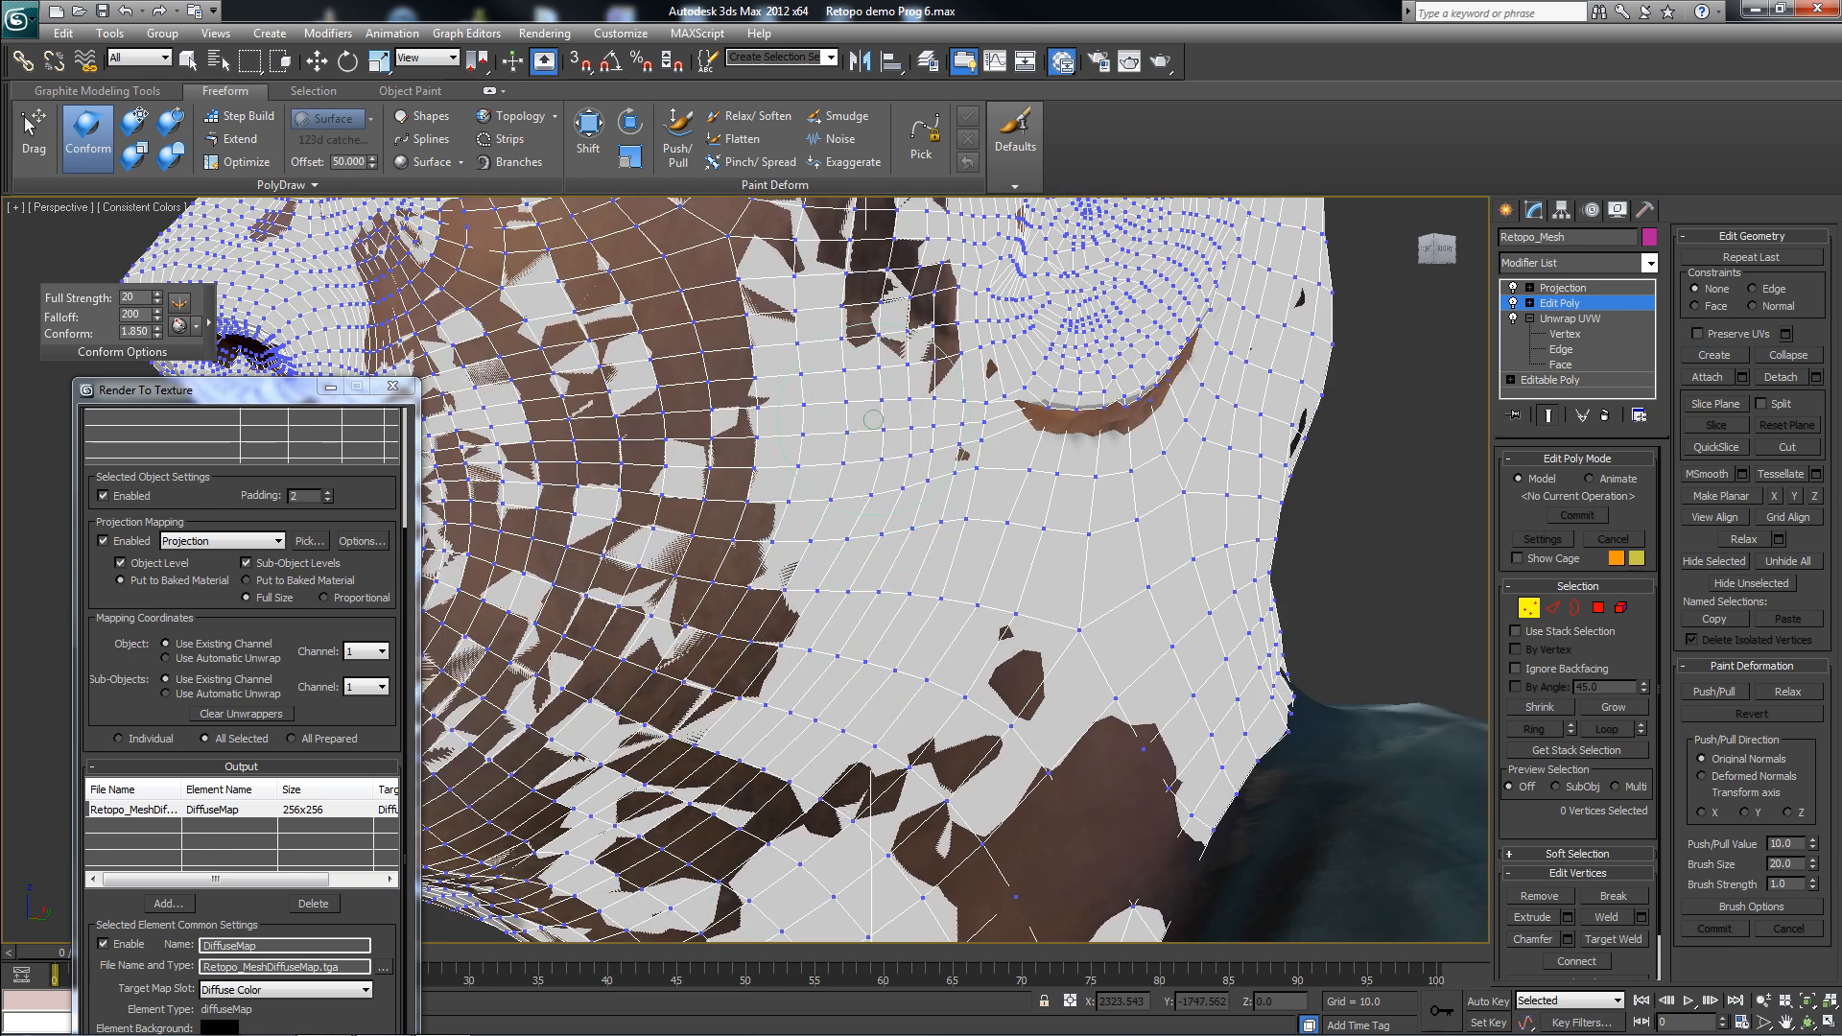
pyautogui.moveTo(873, 420); pyautogui.dragTo(902, 340)
pyautogui.moveTo(903, 338); pyautogui.dragTo(942, 564, button='middle')
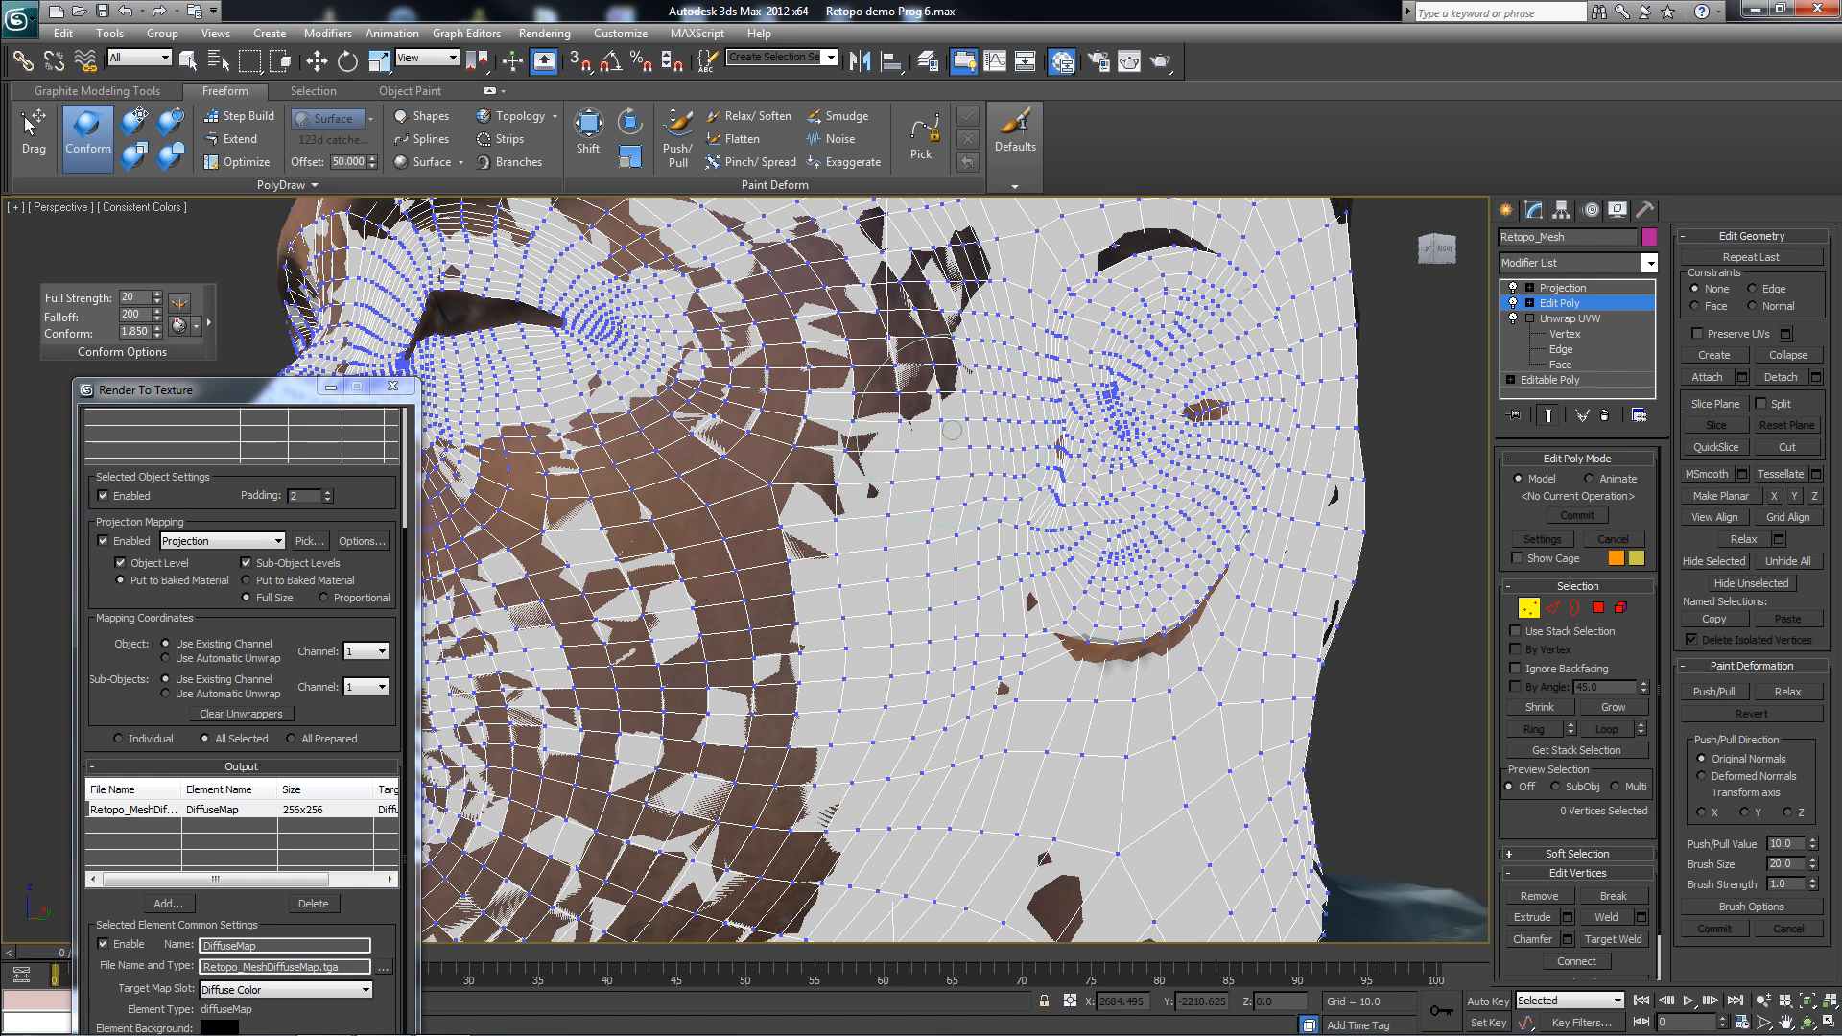
pyautogui.moveTo(951, 430); pyautogui.dragTo(907, 302)
pyautogui.keyDown('alt'); pyautogui.moveTo(906, 297); pyautogui.dragTo(919, 438, button='middle'); pyautogui.keyUp('alt')
pyautogui.moveTo(919, 437)
pyautogui.mouseDown()
pyautogui.moveTo(878, 573)
pyautogui.moveTo(892, 691)
pyautogui.moveTo(850, 581)
pyautogui.mouseUp()
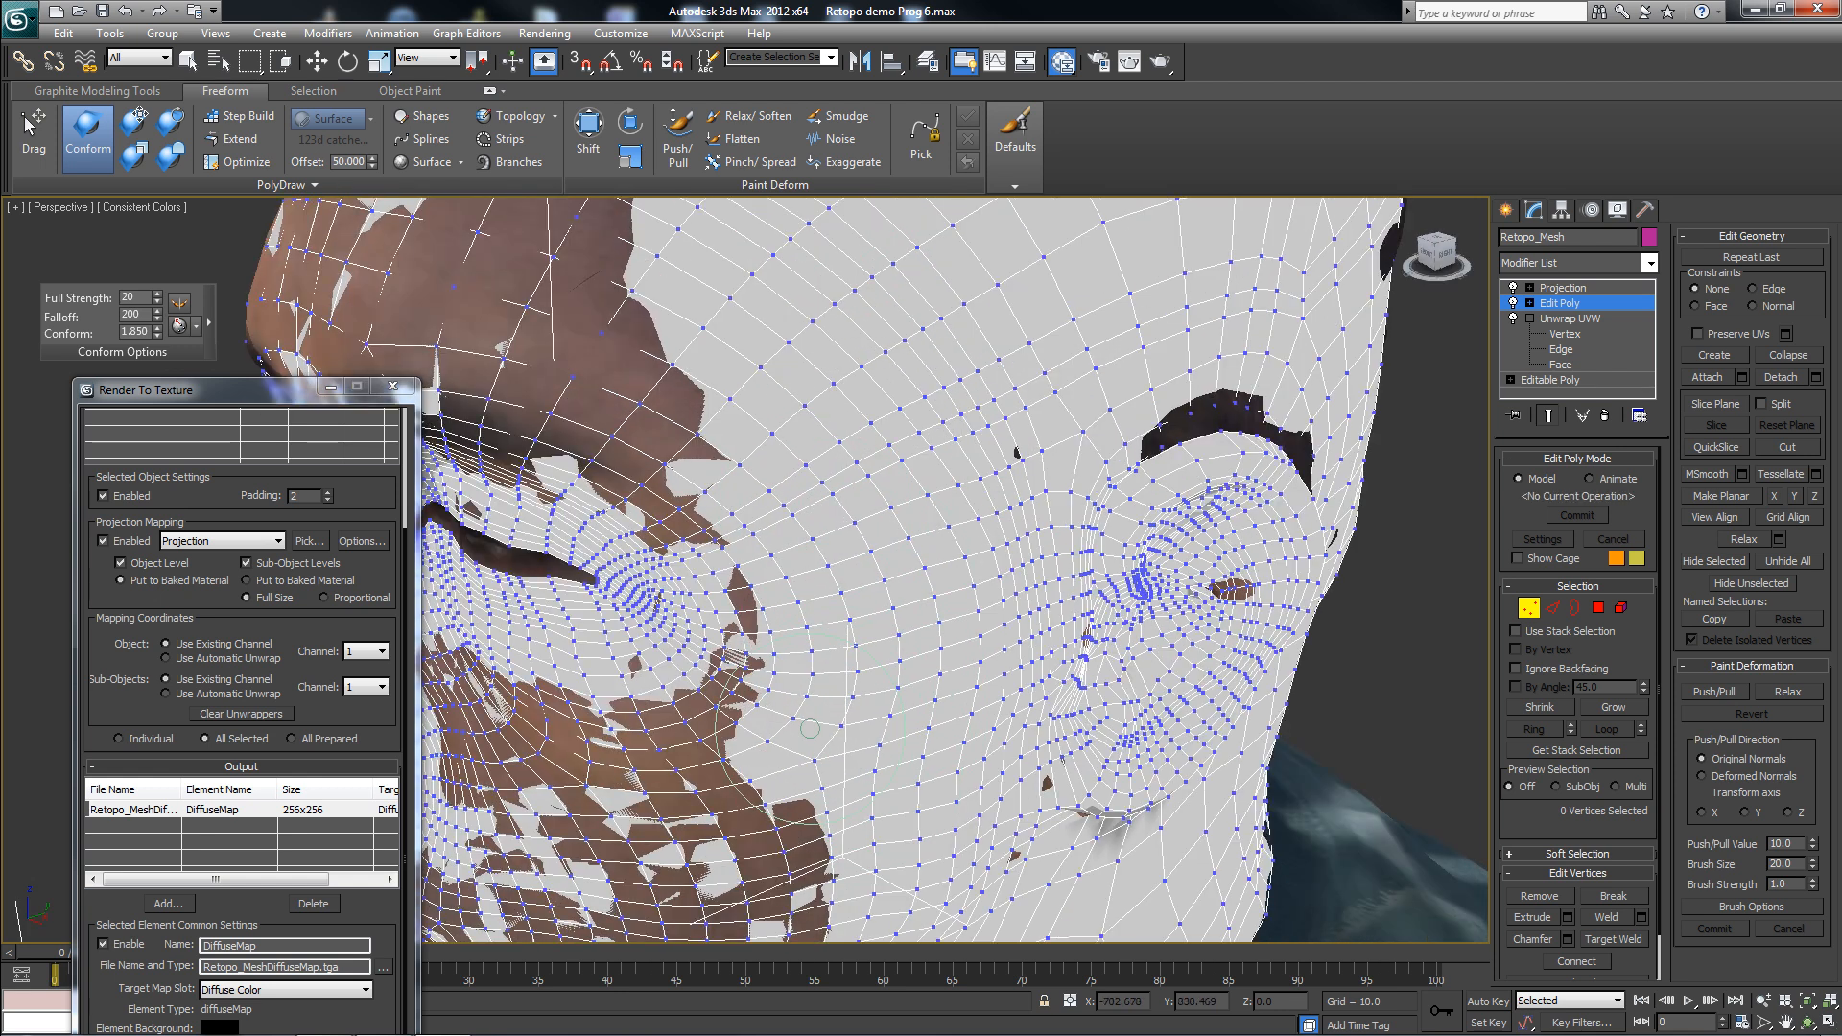
# - Conform the lower cheek and jaw to the offset surface, and undo the last brush stroke on the neck
pyautogui.keyDown('alt'); pyautogui.moveTo(838, 701); pyautogui.dragTo(827, 580, button='middle'); pyautogui.keyUp('alt')
pyautogui.scroll(-5, 827, 580)
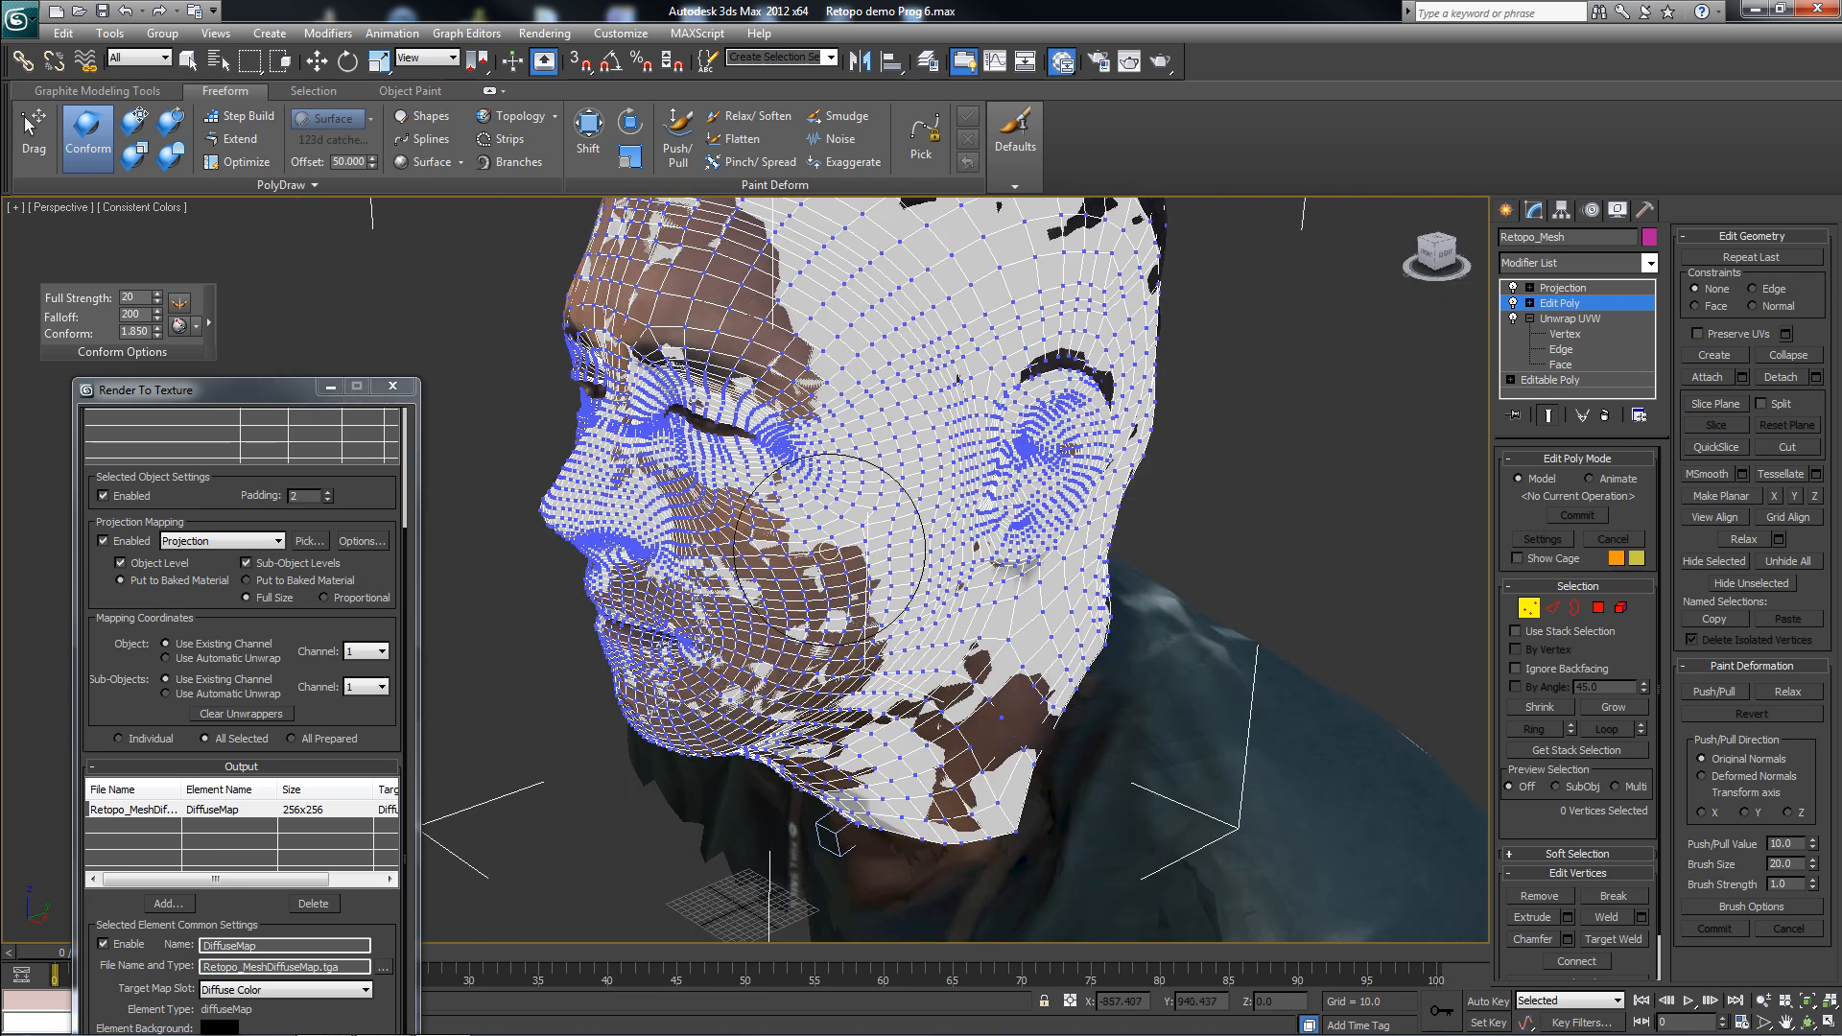
pyautogui.scroll(5, 830, 590)
pyautogui.moveTo(840, 610); pyautogui.dragTo(940, 665)
pyautogui.moveTo(941, 666)
pyautogui.keyDown('alt'); pyautogui.mouseDown(button='middle')
pyautogui.moveTo(952, 564)
pyautogui.moveTo(863, 535)
pyautogui.moveTo(995, 317)
pyautogui.mouseUp(button='middle'); pyautogui.keyUp('alt')
pyautogui.moveTo(995, 317)
pyautogui.mouseDown()
pyautogui.moveTo(758, 456)
pyautogui.moveTo(825, 384)
pyautogui.moveTo(1133, 378)
pyautogui.moveTo(1102, 480)
pyautogui.mouseUp()
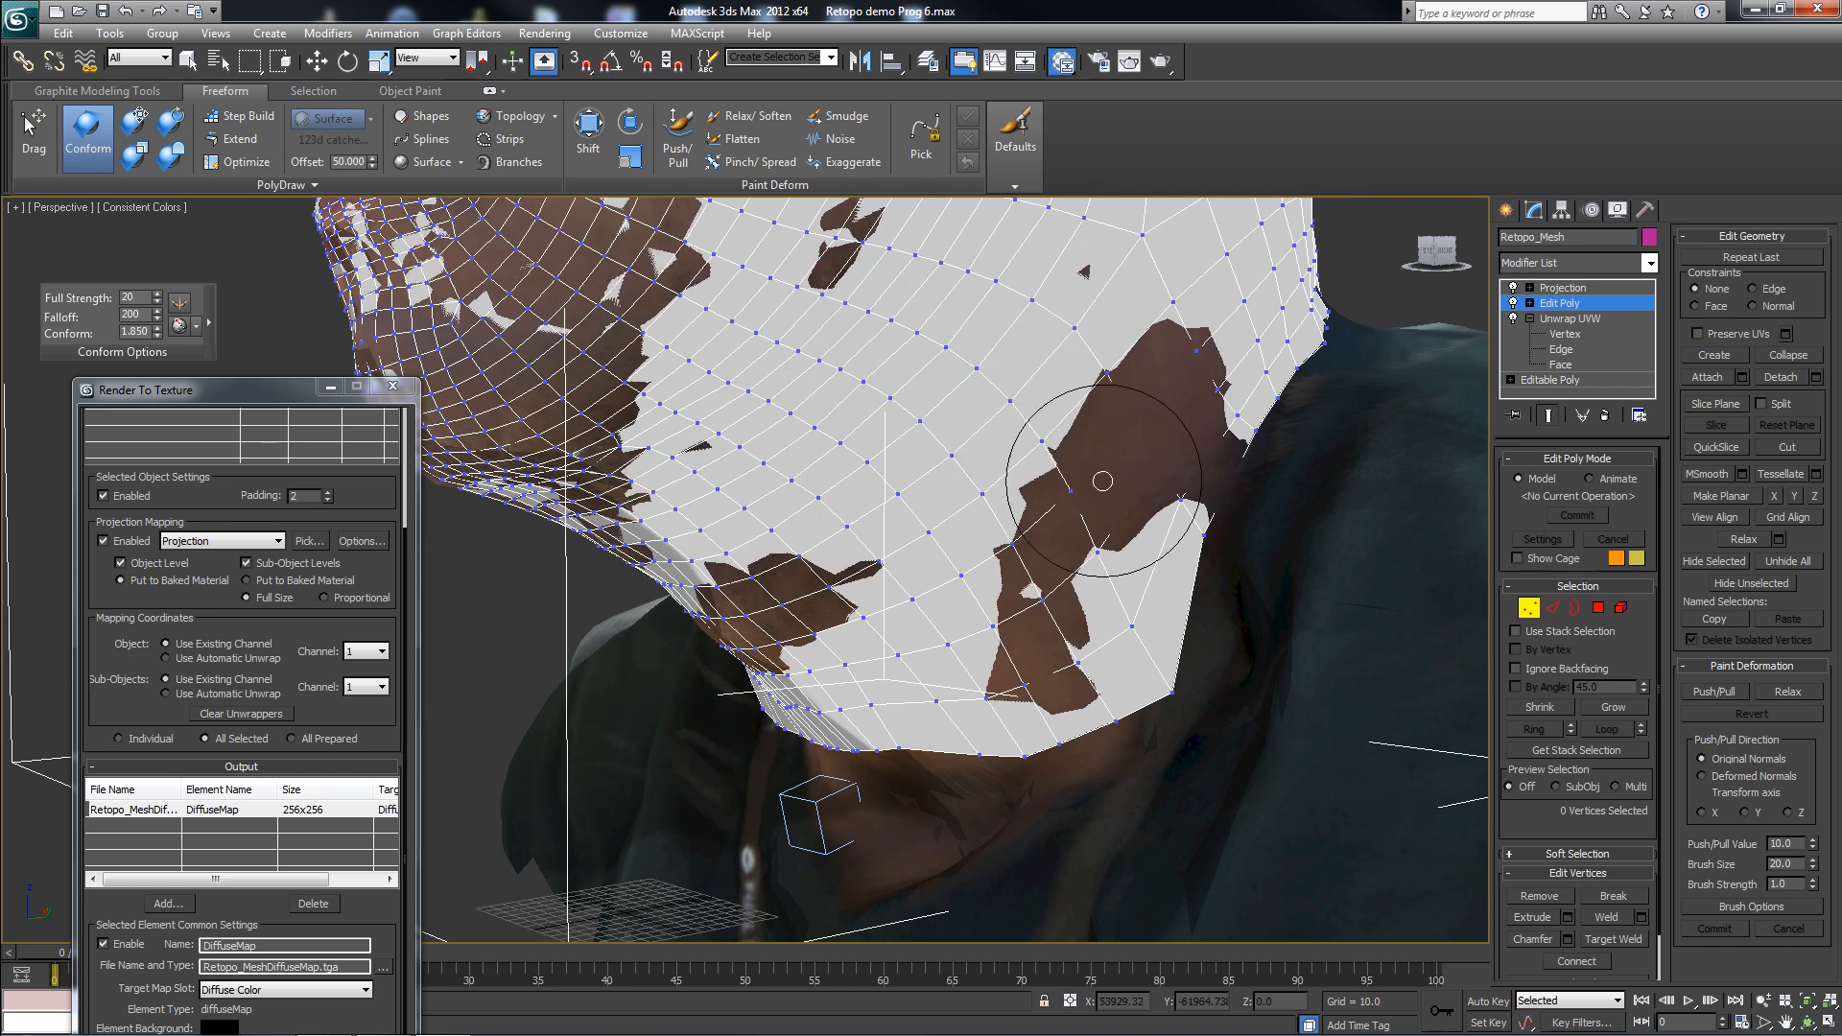
pyautogui.hotkey('ctrl', 'z')
pyautogui.moveTo(1084, 460)
pyautogui.keyDown('alt'); pyautogui.mouseDown(button='middle')
pyautogui.moveTo(1188, 403)
pyautogui.moveTo(1143, 415)
pyautogui.moveTo(1180, 337)
pyautogui.moveTo(1184, 400)
pyautogui.moveTo(1205, 399)
pyautogui.moveTo(872, 508)
pyautogui.mouseUp(button='middle'); pyautogui.keyUp('alt')
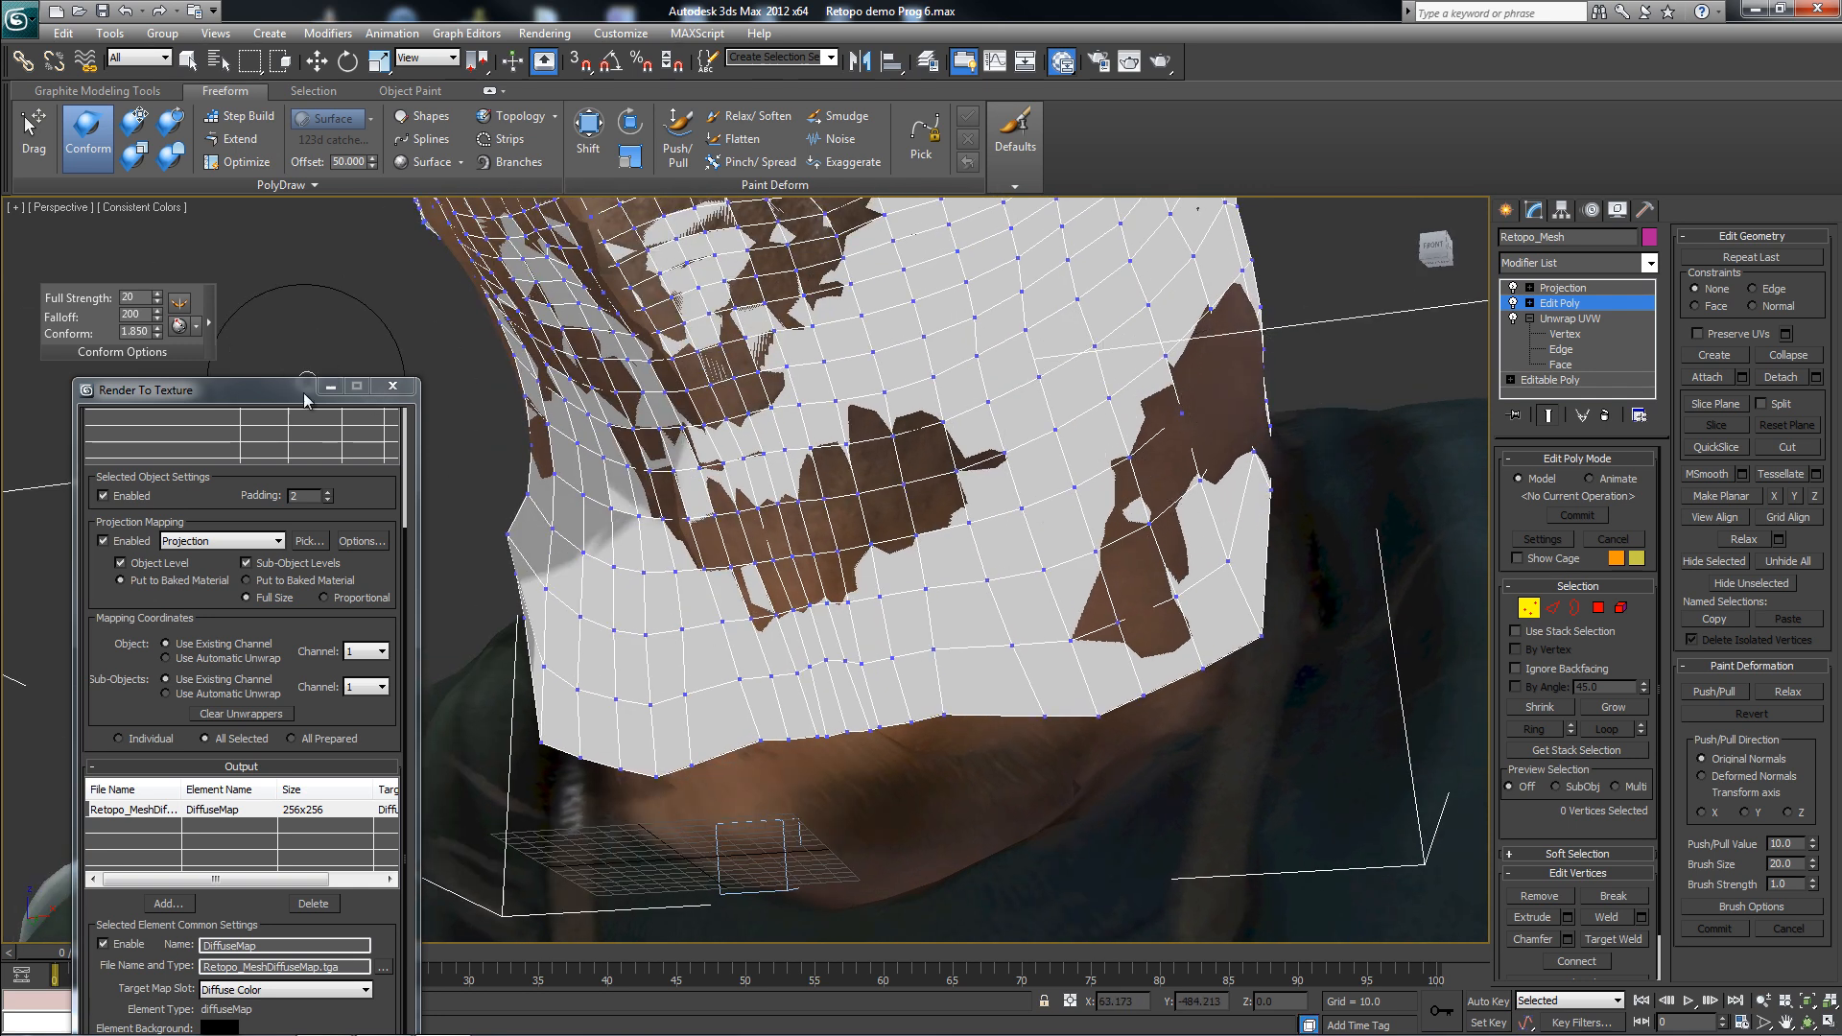
# - Bake the 256x256 diffuse map with the conformed mesh, overwriting the existing file
pyautogui.moveTo(296, 394); pyautogui.dragTo(318, 44)
pyautogui.click(244, 1012)
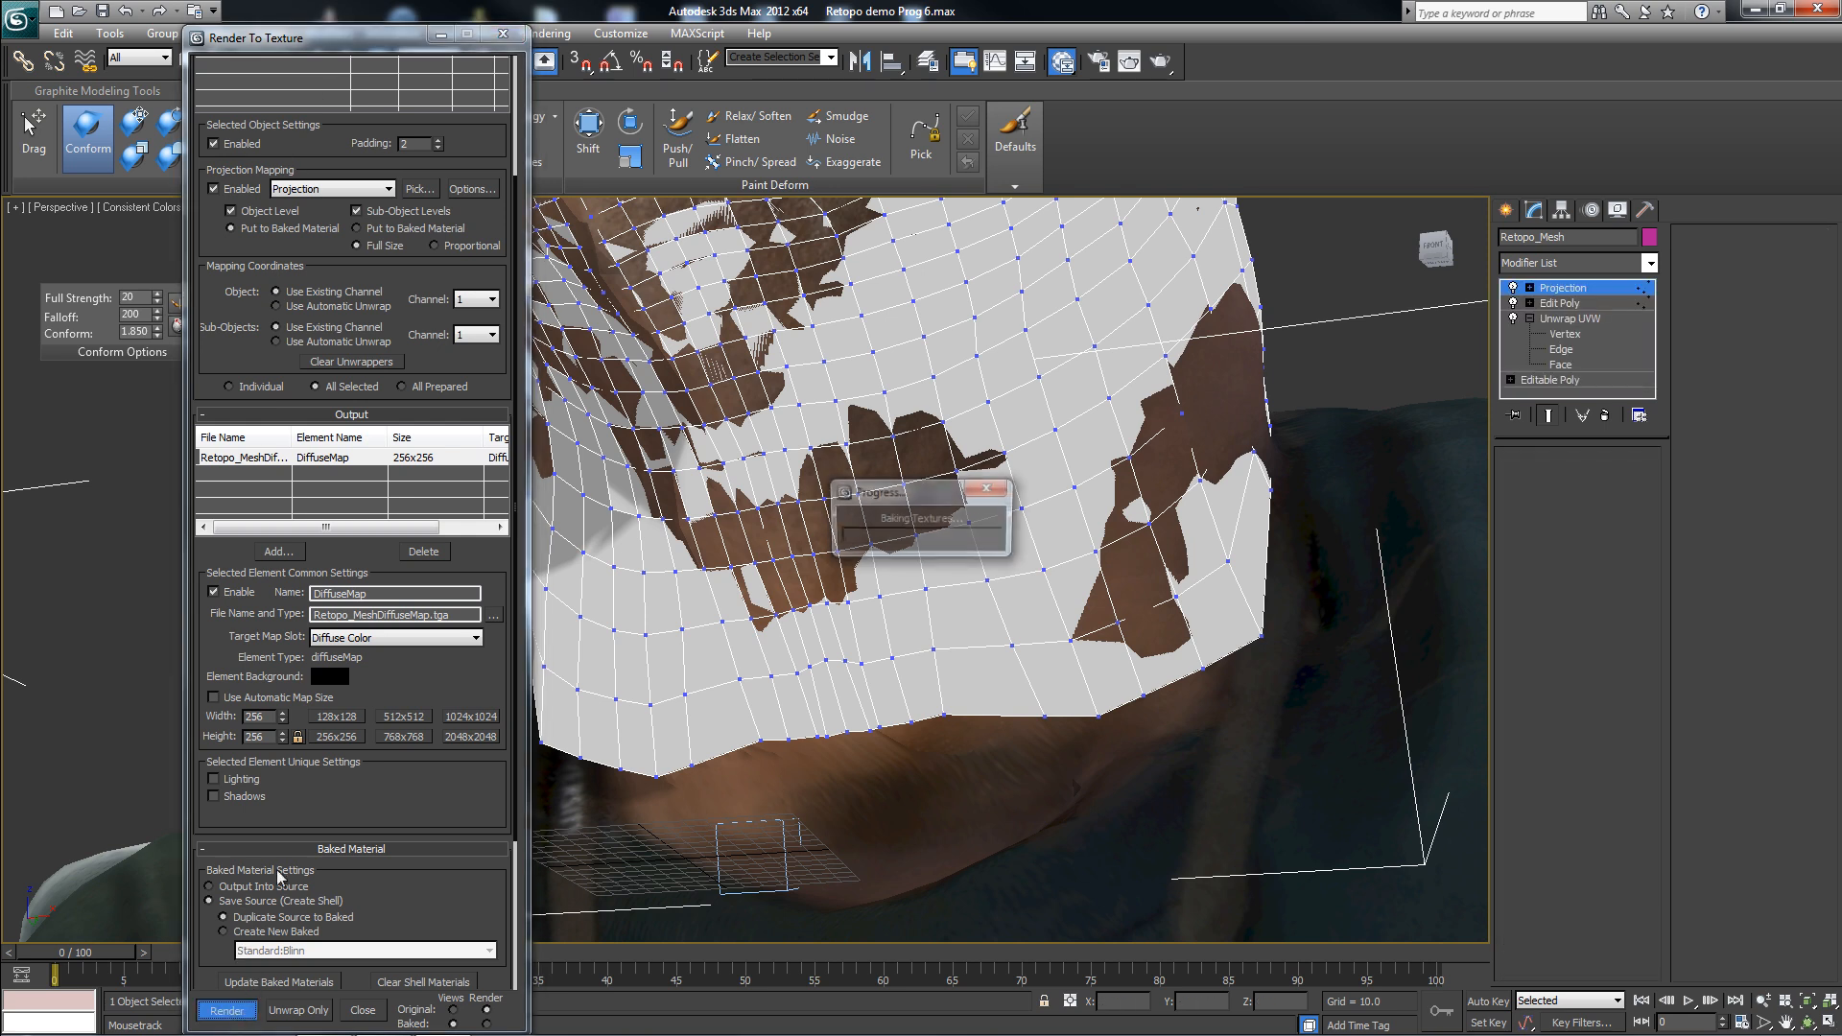
pyautogui.click(856, 547)
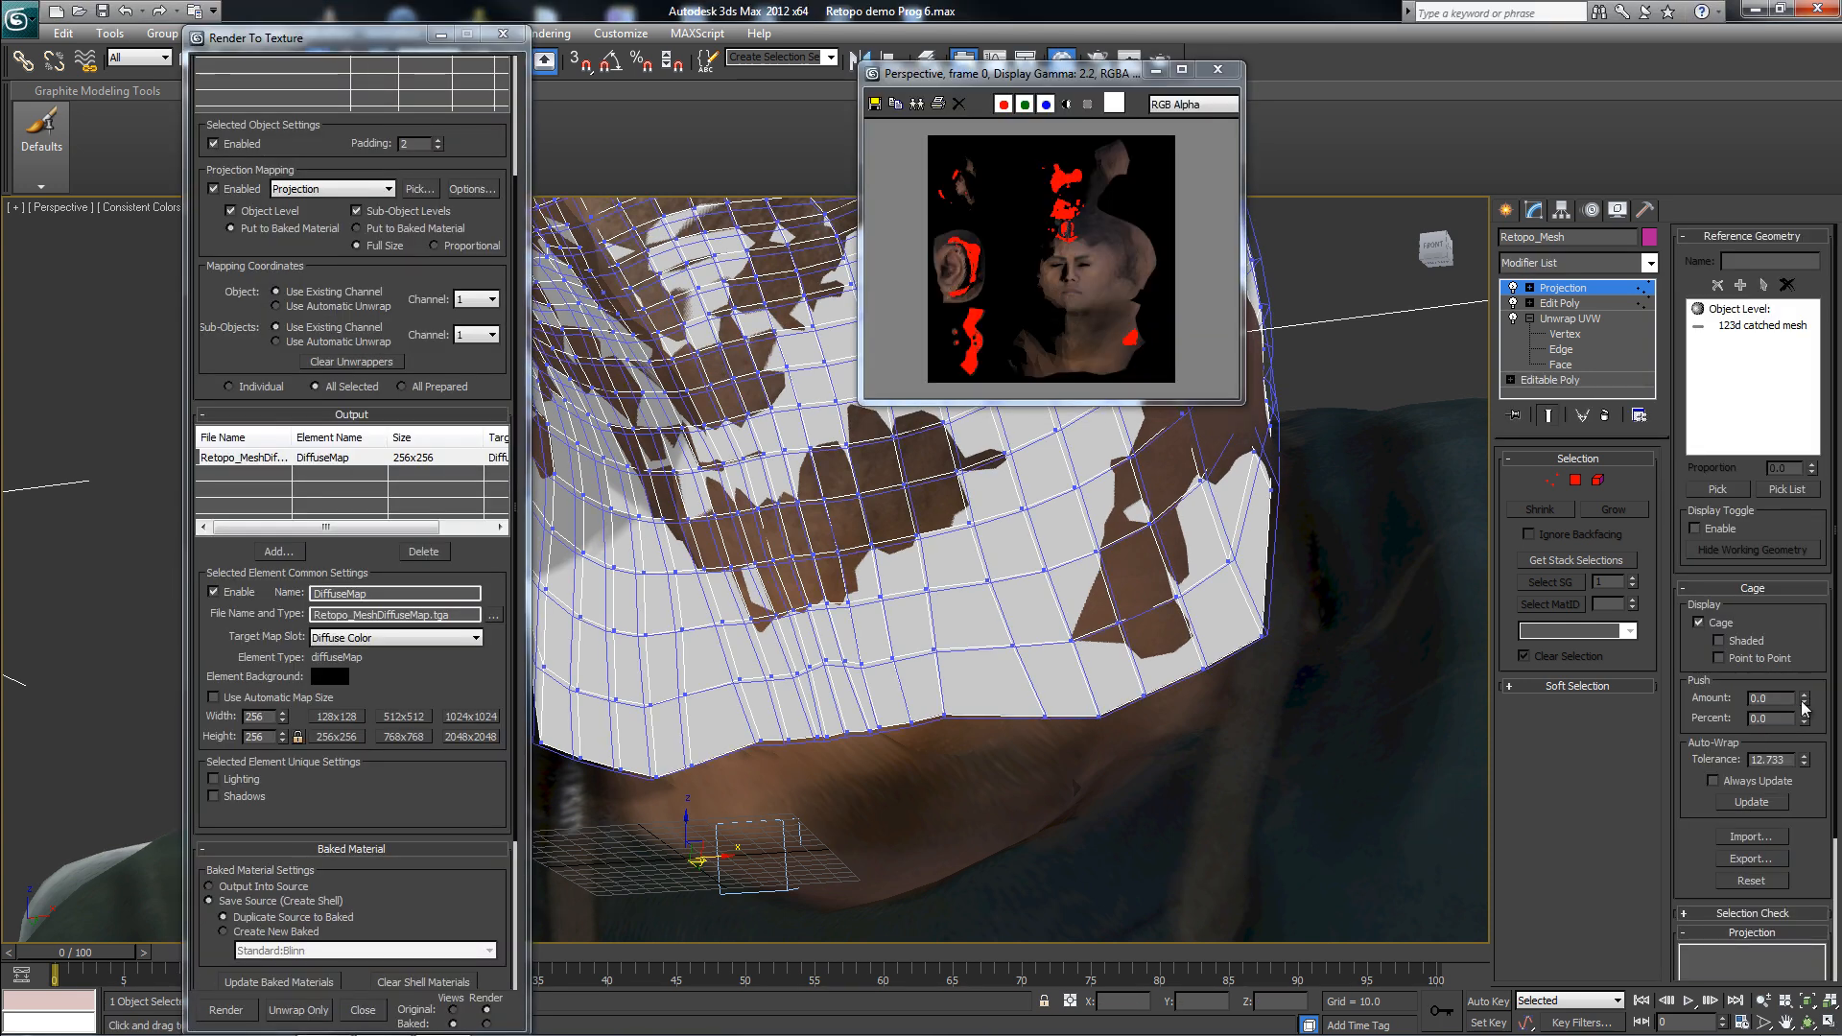
# - Move the render preview aside, push the projection cage farther outward and bake the diffuse map again
pyautogui.moveTo(1084, 79); pyautogui.dragTo(932, 131)
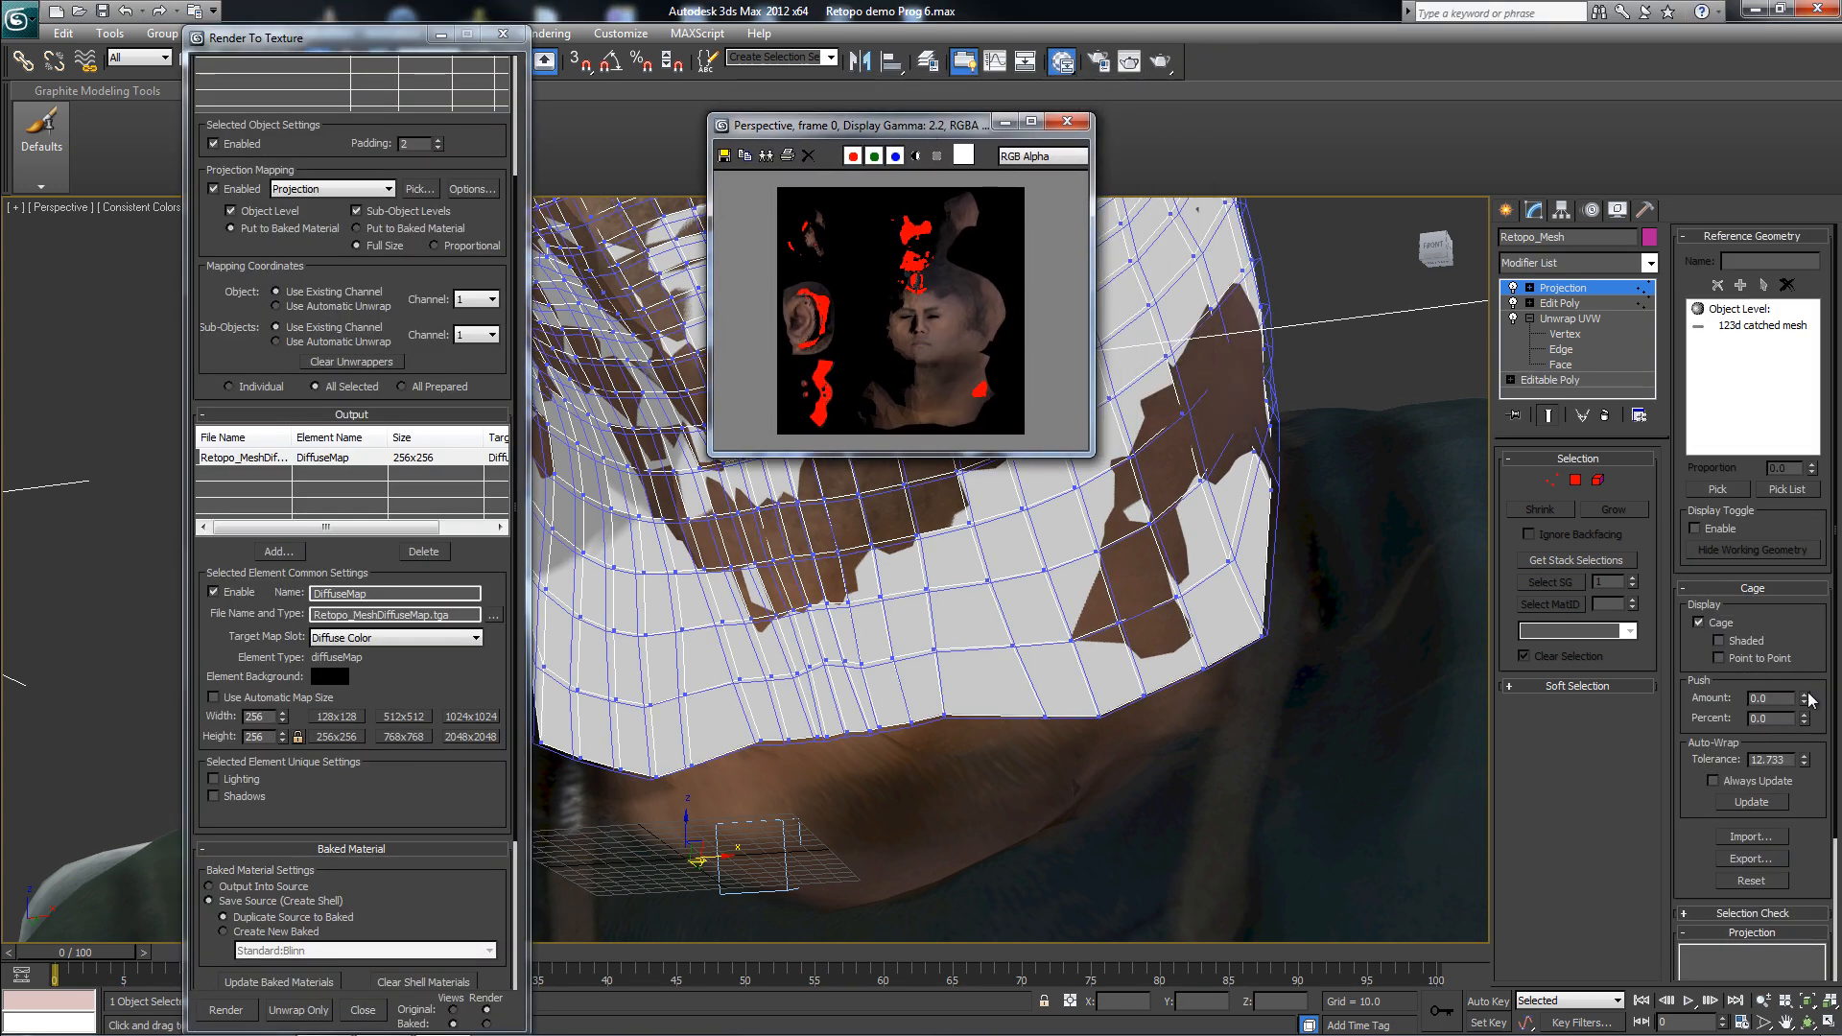
pyautogui.moveTo(1809, 705); pyautogui.dragTo(1820, 534)
pyautogui.click(242, 1013)
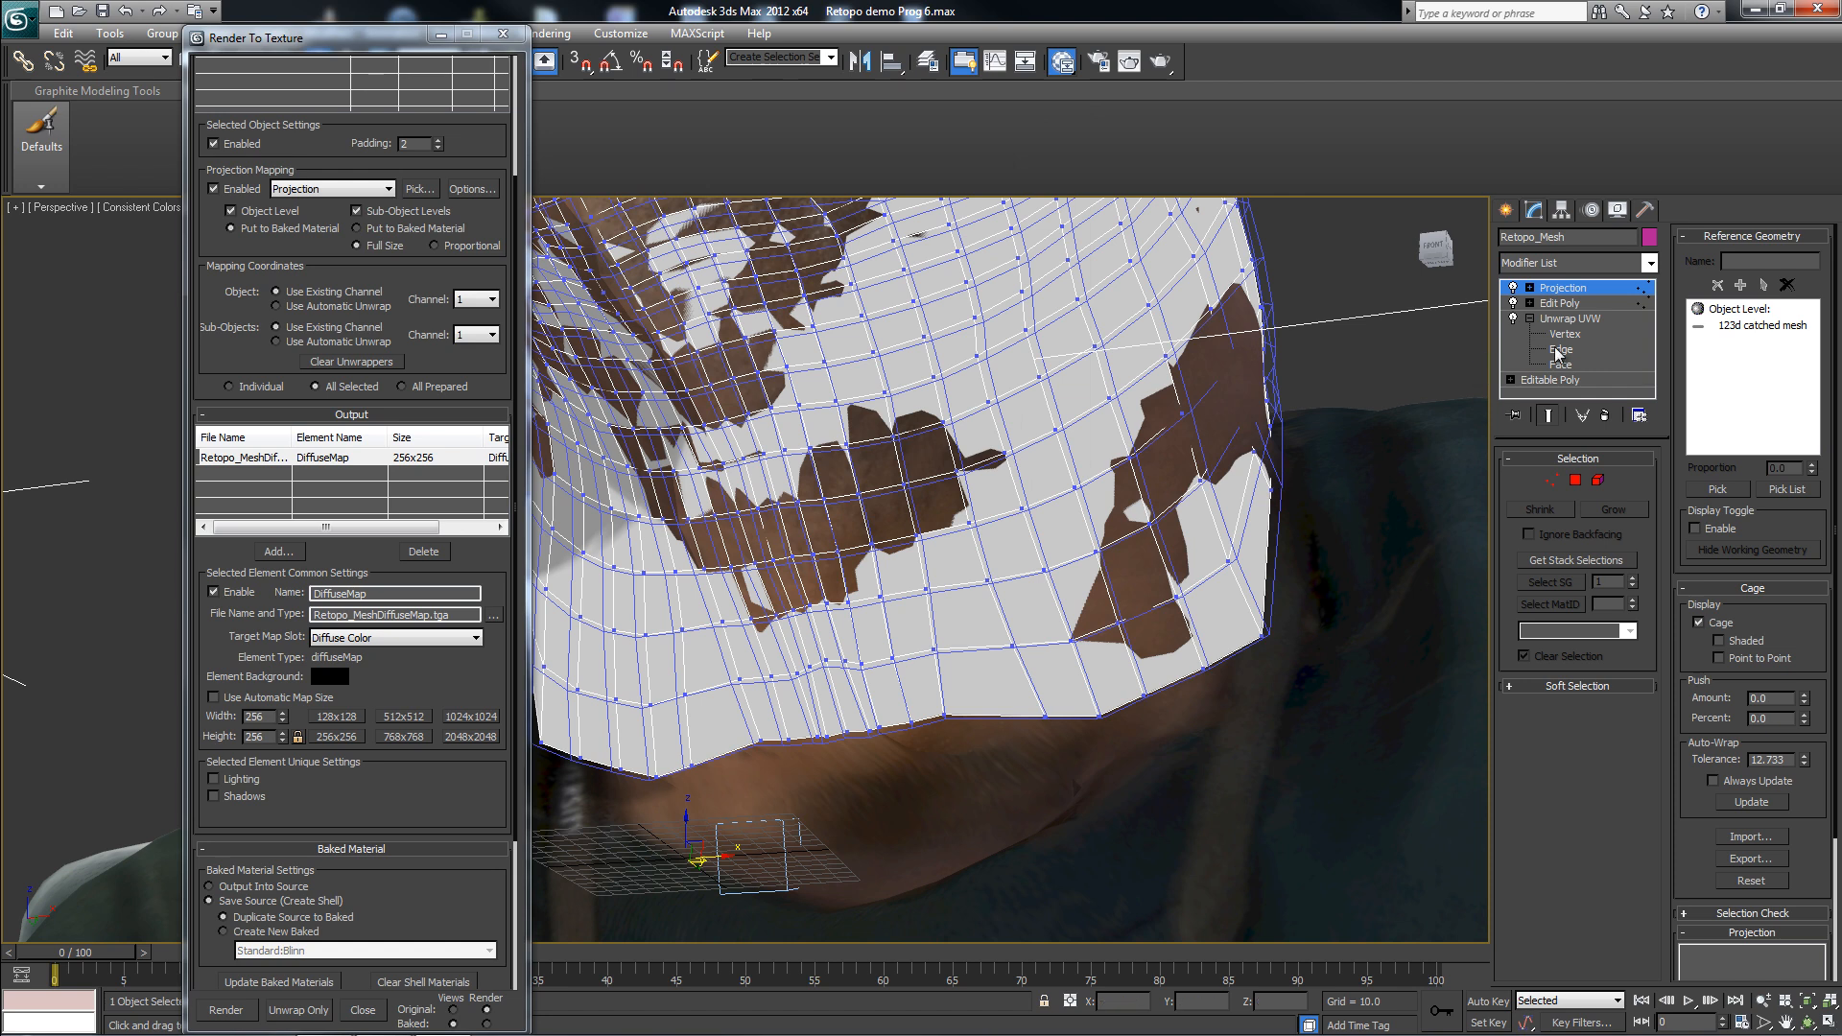
# - Return to the Edit Poly level of the retopologized mesh and conform the side of the neck to the offset scan surface
pyautogui.click(1559, 303)
pyautogui.click(1002, 585)
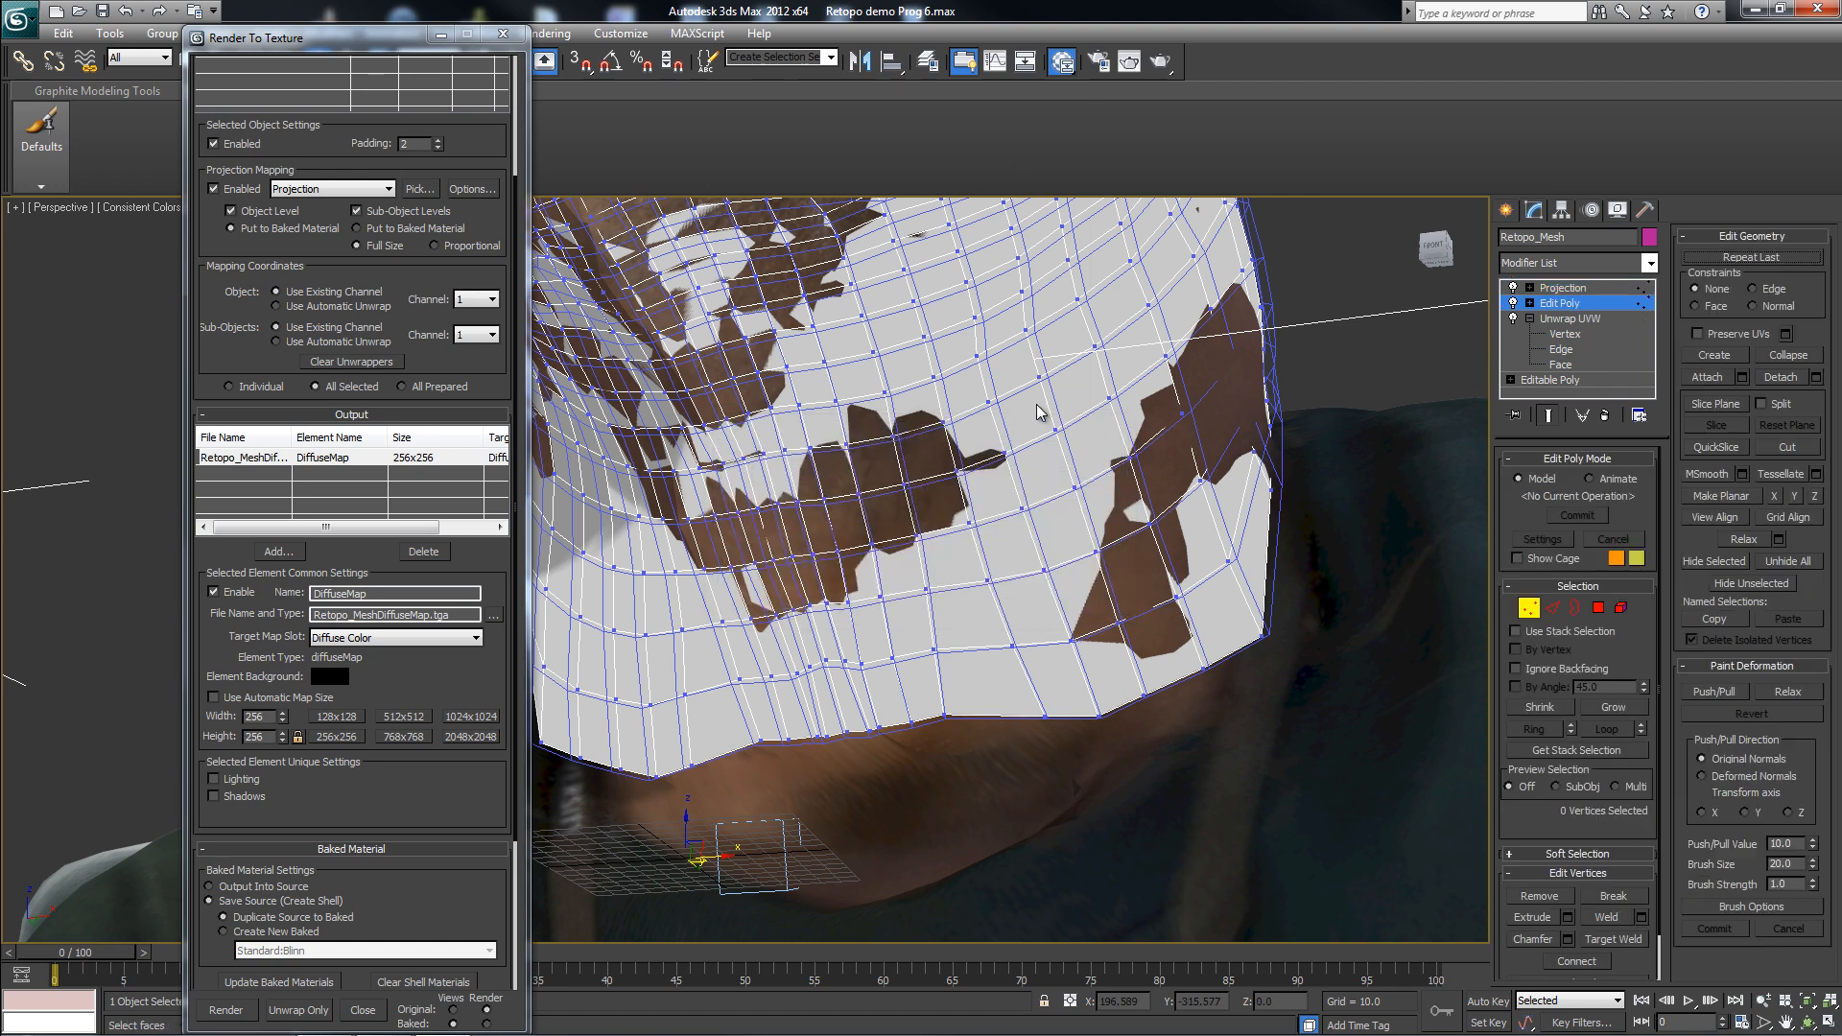
pyautogui.moveTo(350, 39); pyautogui.dragTo(317, 264)
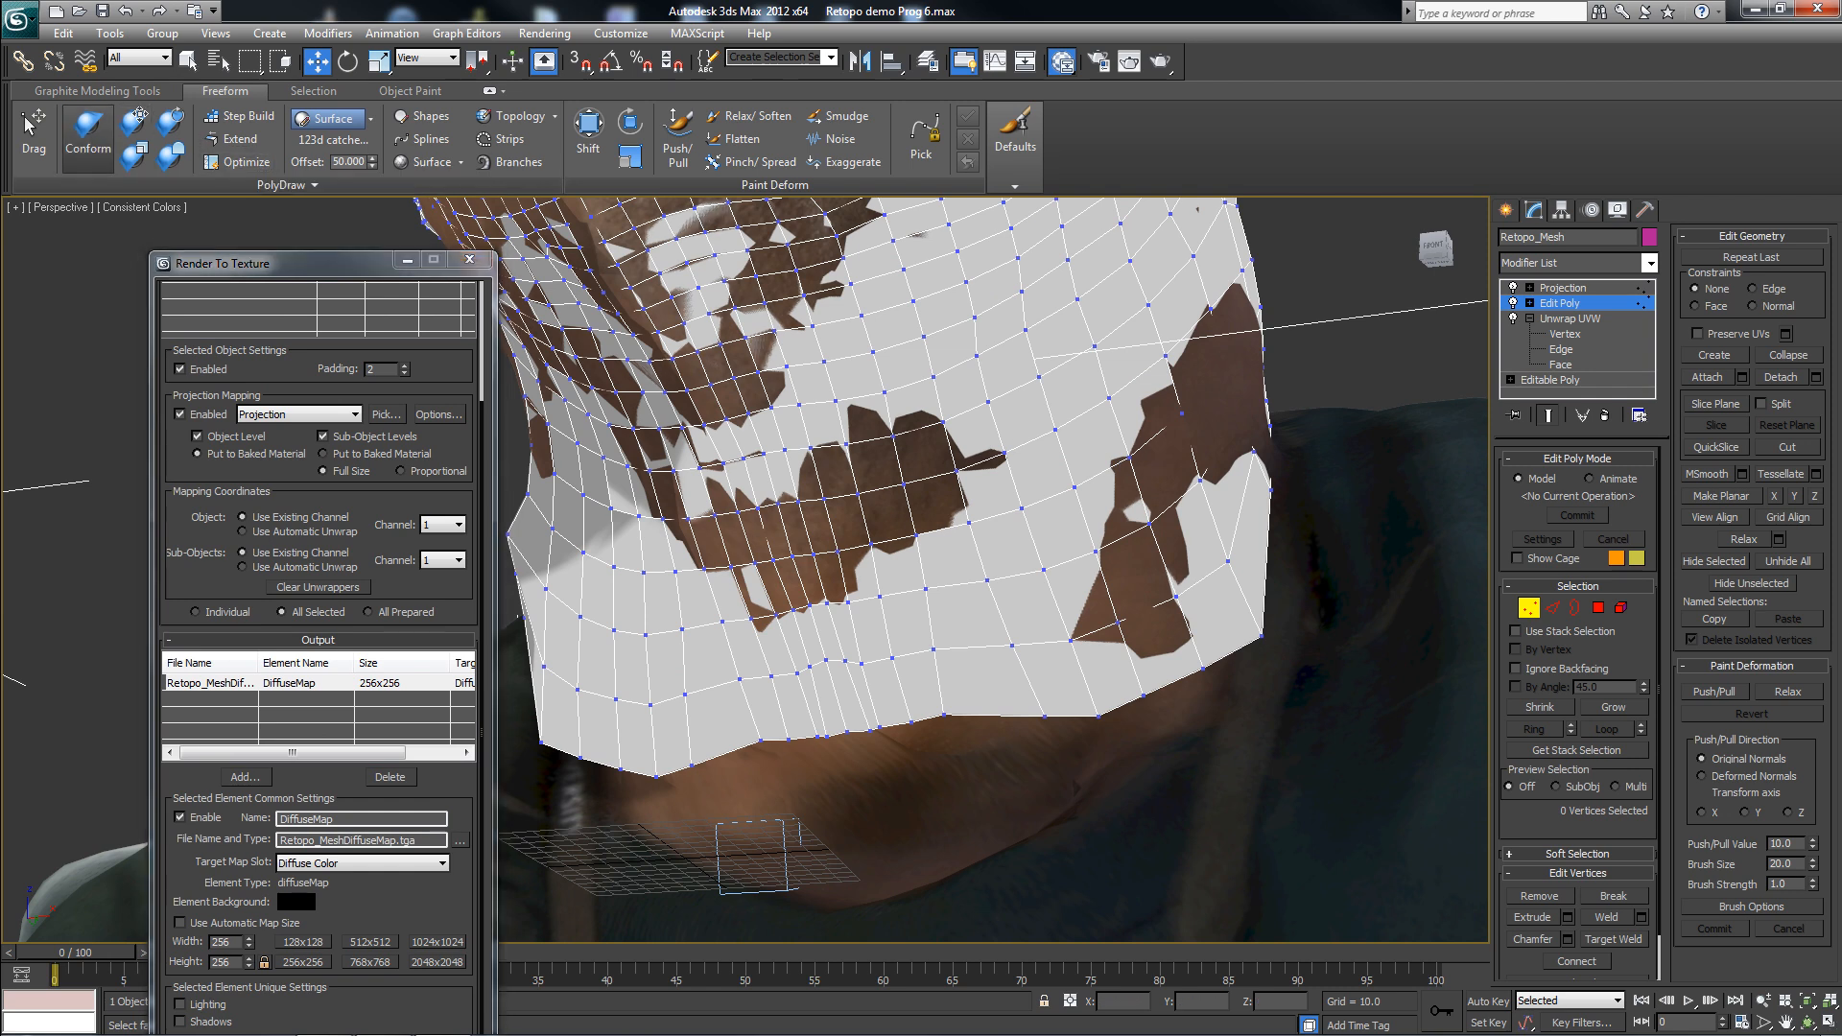
pyautogui.click(88, 135)
pyautogui.moveTo(1220, 328)
pyautogui.mouseDown()
pyautogui.moveTo(1223, 460)
pyautogui.moveTo(1228, 374)
pyautogui.moveTo(1156, 518)
pyautogui.moveTo(1151, 595)
pyautogui.mouseUp()
pyautogui.keyDown('alt'); pyautogui.moveTo(1209, 470); pyautogui.dragTo(1154, 437, button='middle'); pyautogui.keyUp('alt')
pyautogui.moveTo(1154, 436)
pyautogui.mouseDown()
pyautogui.moveTo(1237, 326)
pyautogui.moveTo(1281, 432)
pyautogui.moveTo(1148, 259)
pyautogui.moveTo(1231, 427)
pyautogui.moveTo(1271, 388)
pyautogui.moveTo(1189, 408)
pyautogui.mouseUp()
pyautogui.keyDown('alt'); pyautogui.moveTo(1075, 422); pyautogui.dragTo(1136, 432, button='middle'); pyautogui.keyUp('alt')
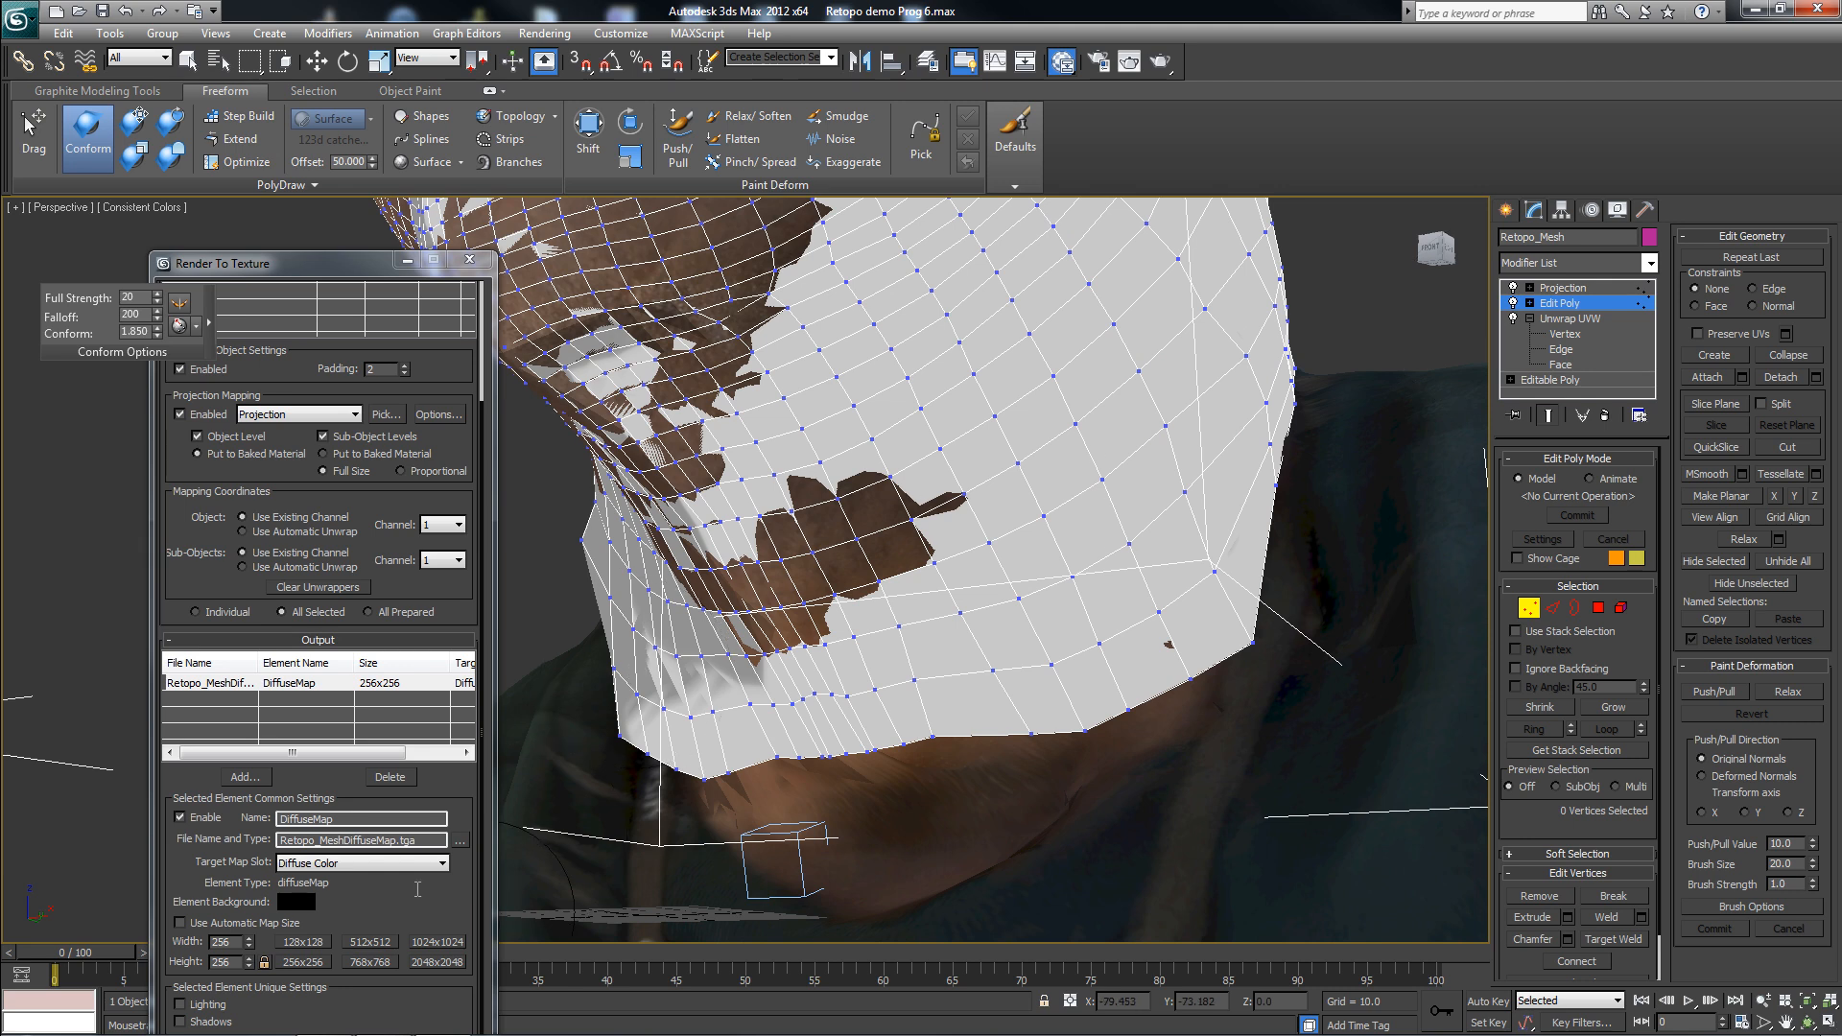
# - Bake the 256x256 diffuse map again, overwriting the existing file, and dismiss the render preview
pyautogui.moveTo(317, 266); pyautogui.dragTo(360, 36)
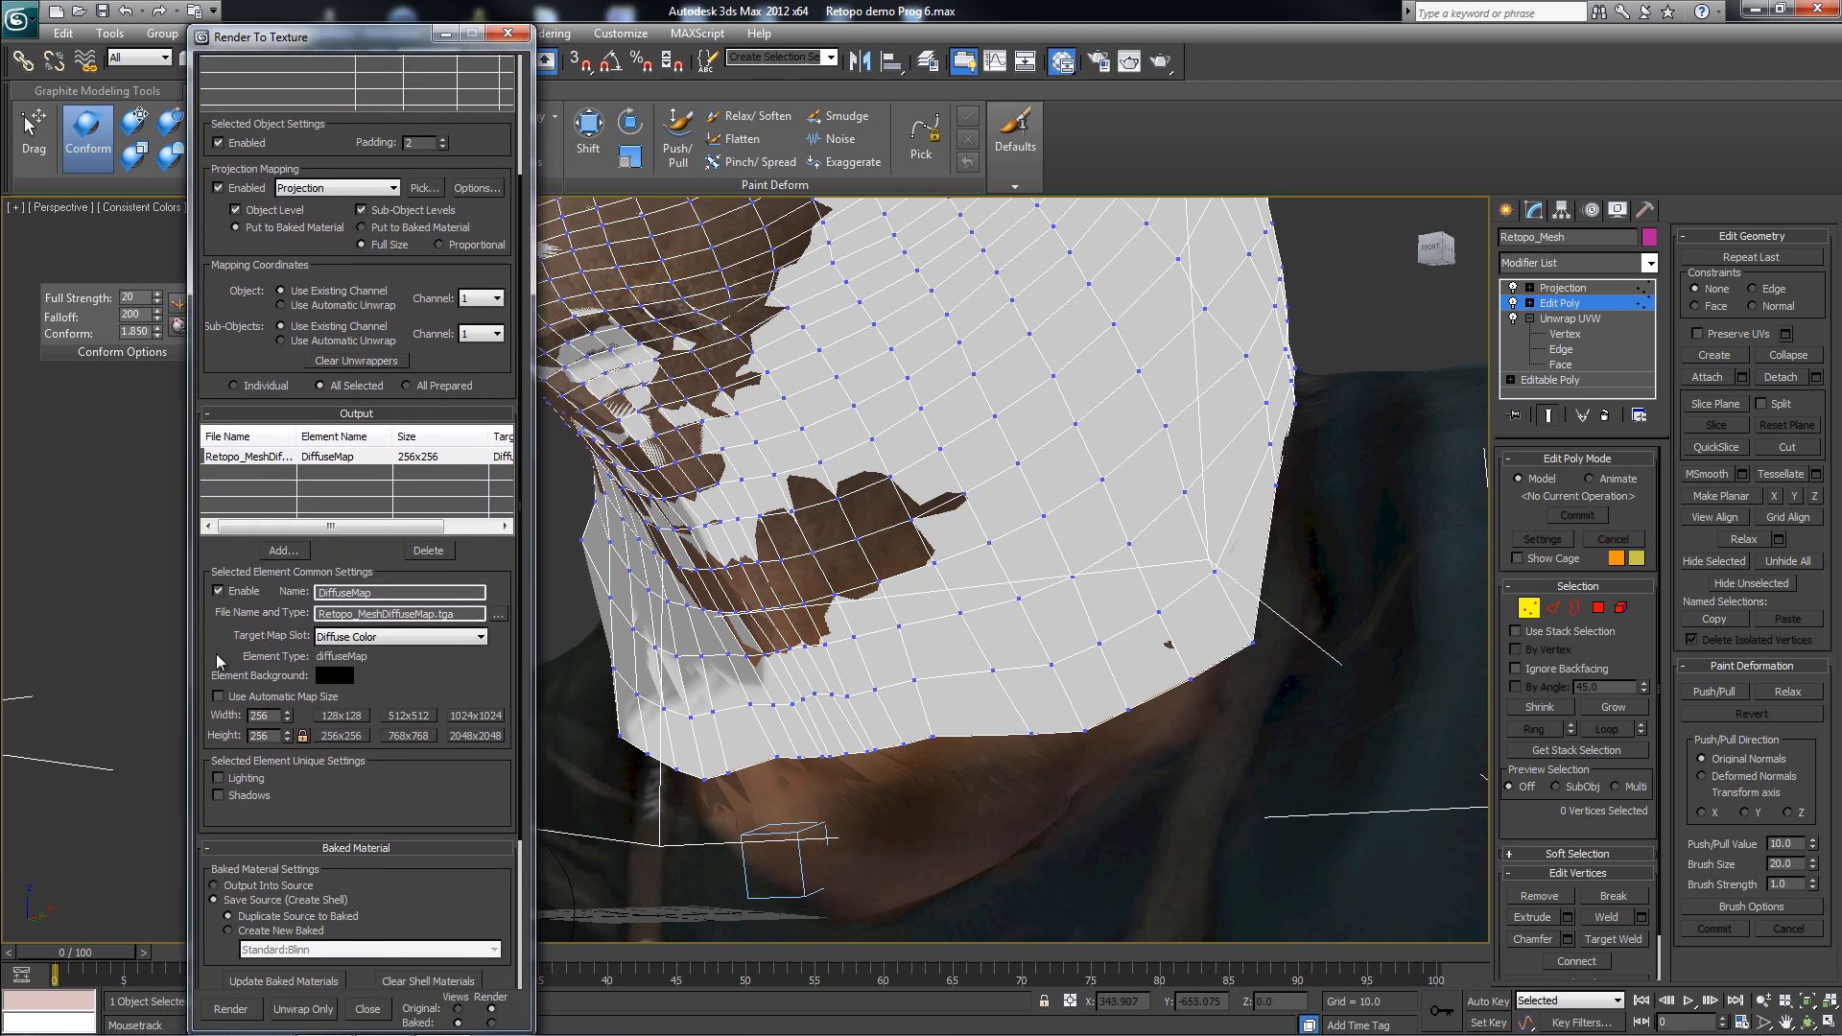
pyautogui.click(231, 1010)
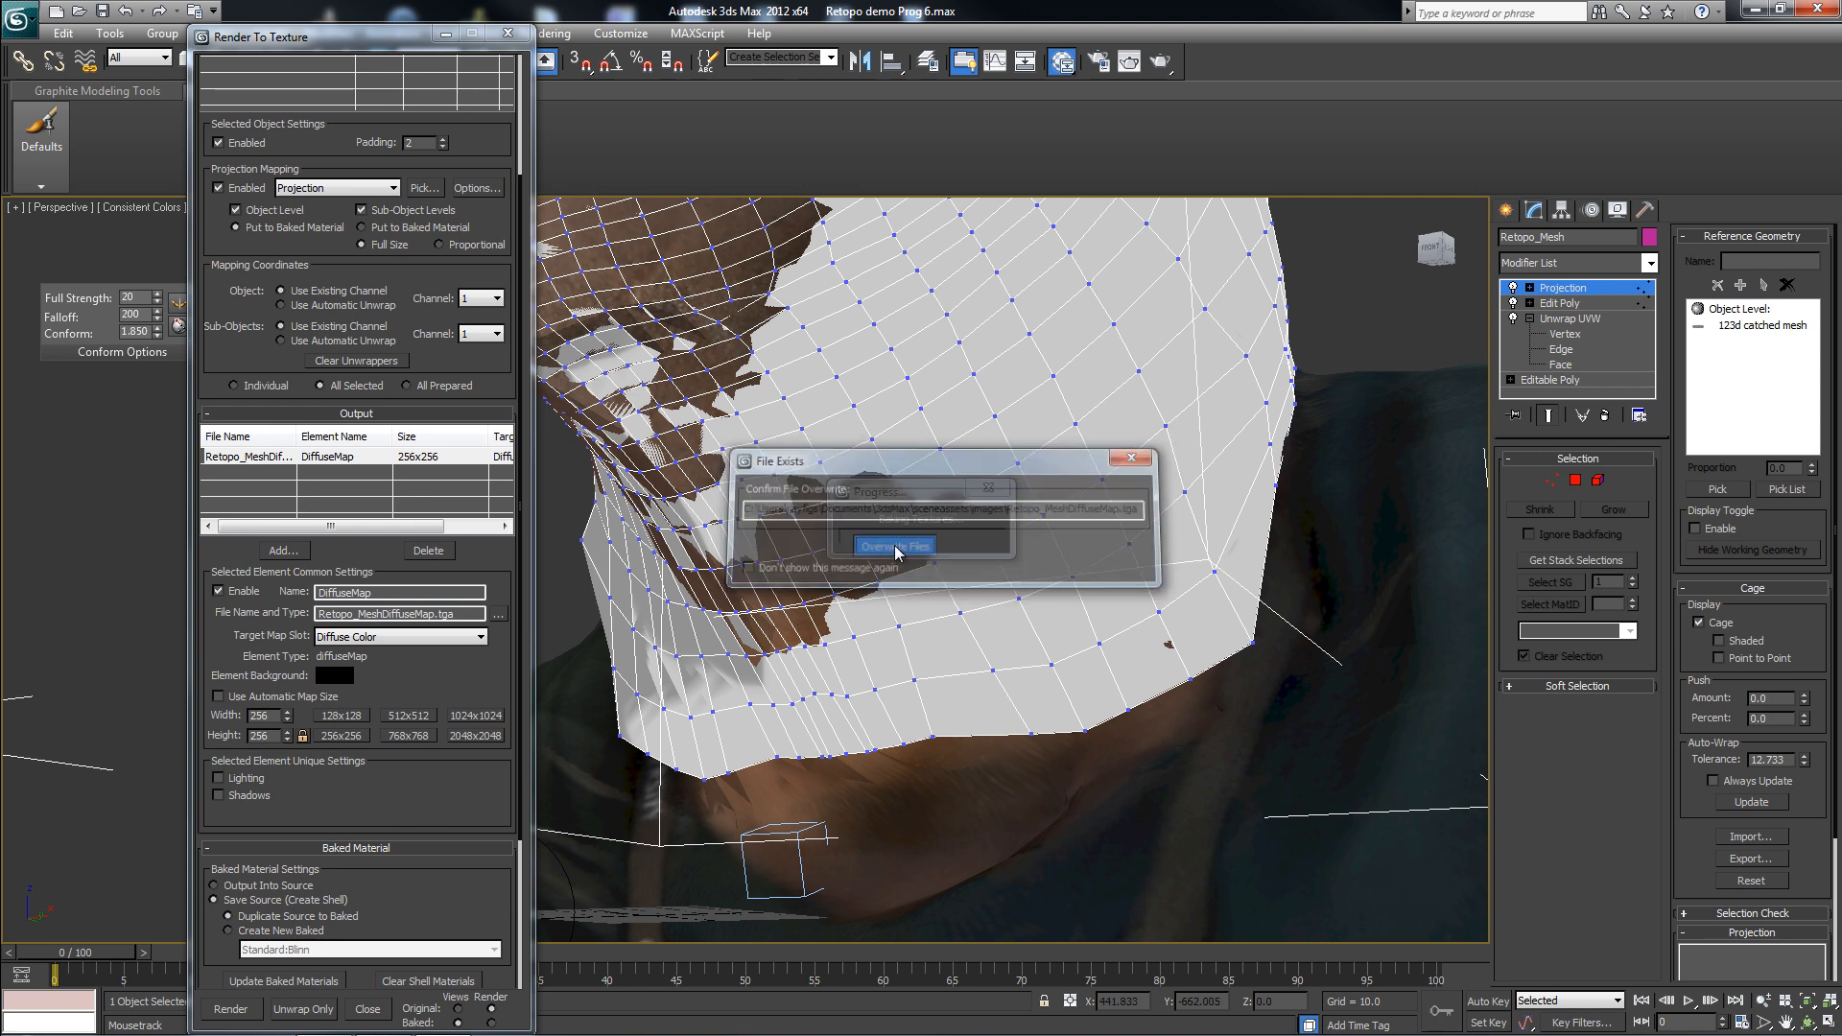
pyautogui.click(892, 546)
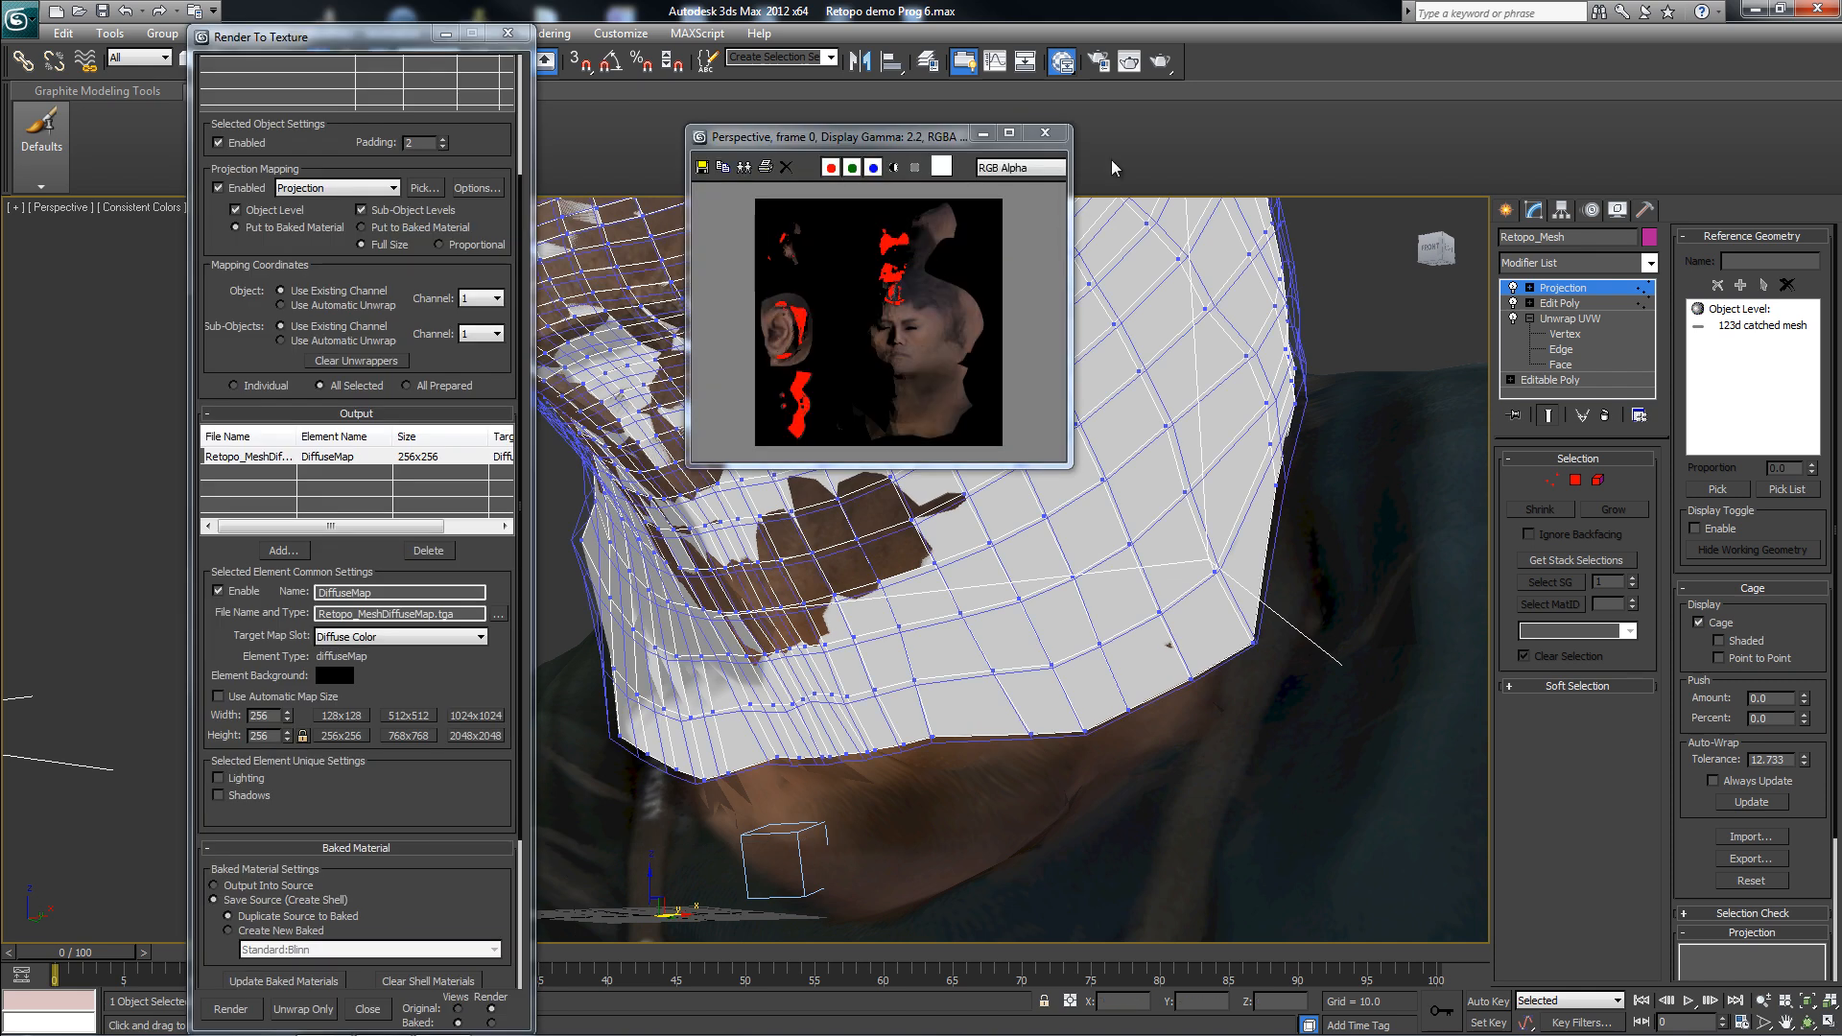
pyautogui.click(1044, 133)
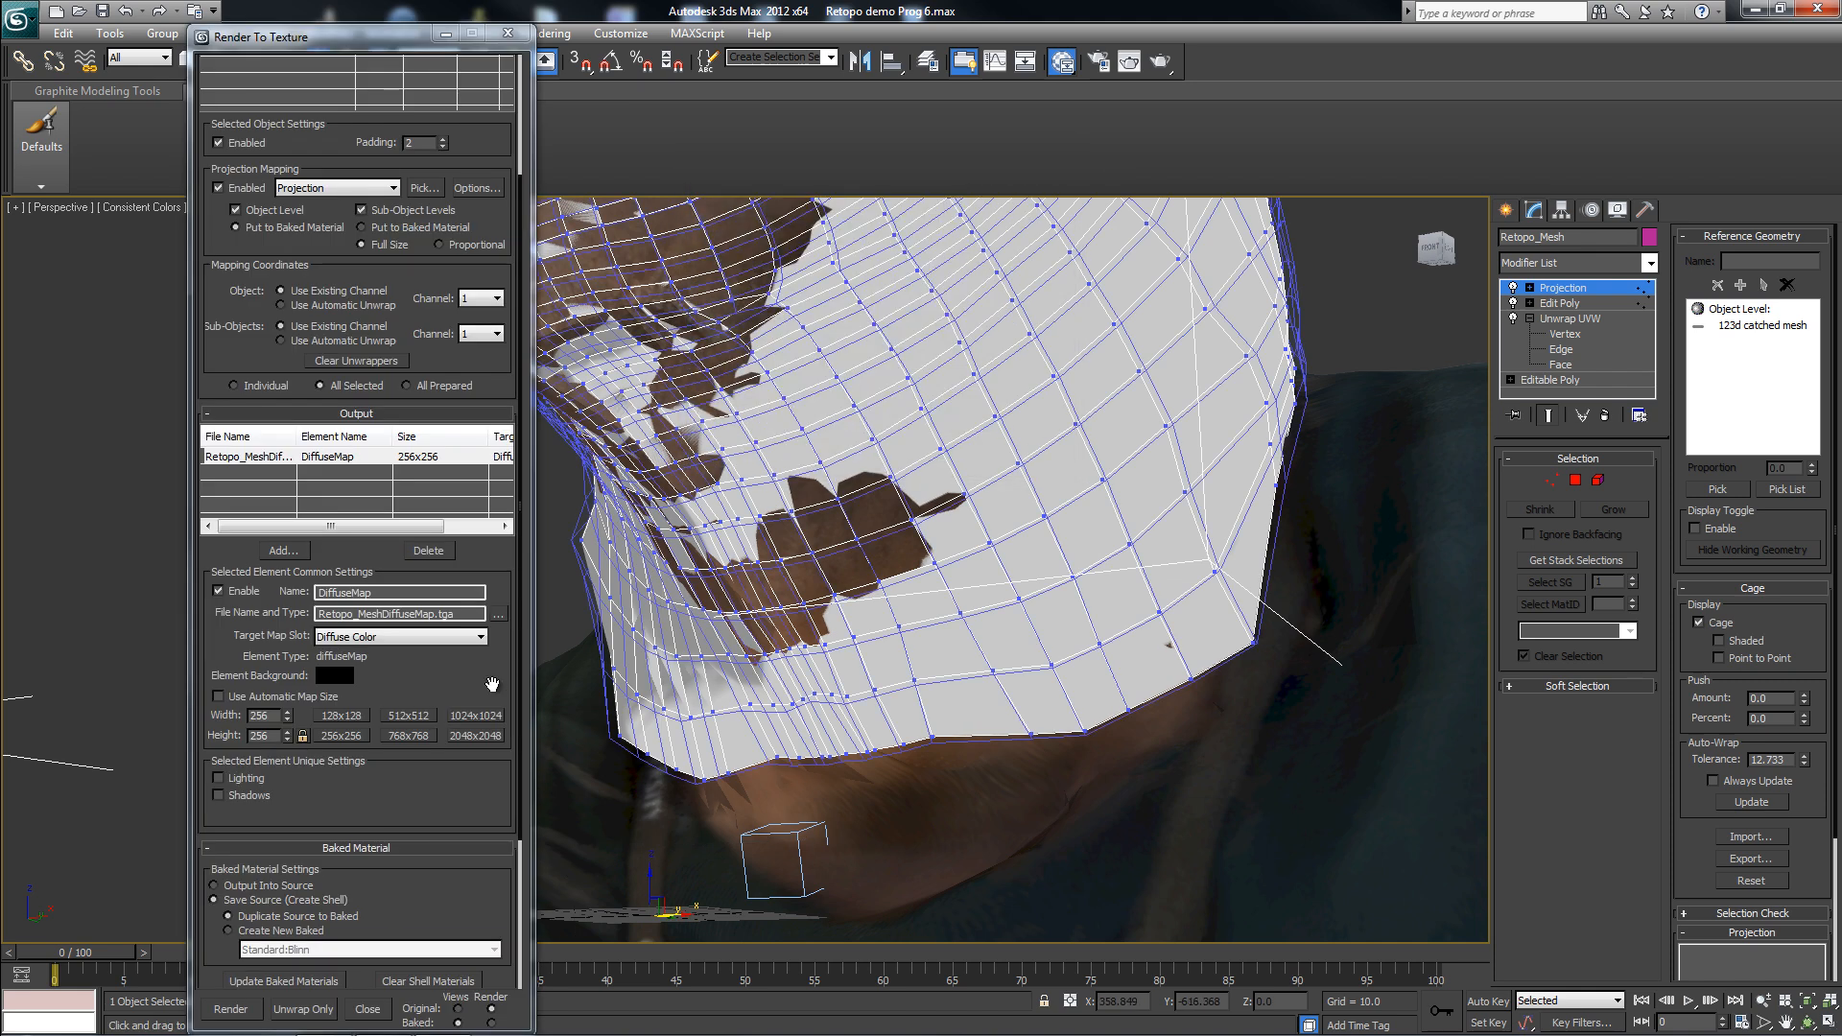
# - Set the diffuse map size to 2048x2048, bake it over the existing file, and inspect the render preview before dismissing it
pyautogui.click(474, 738)
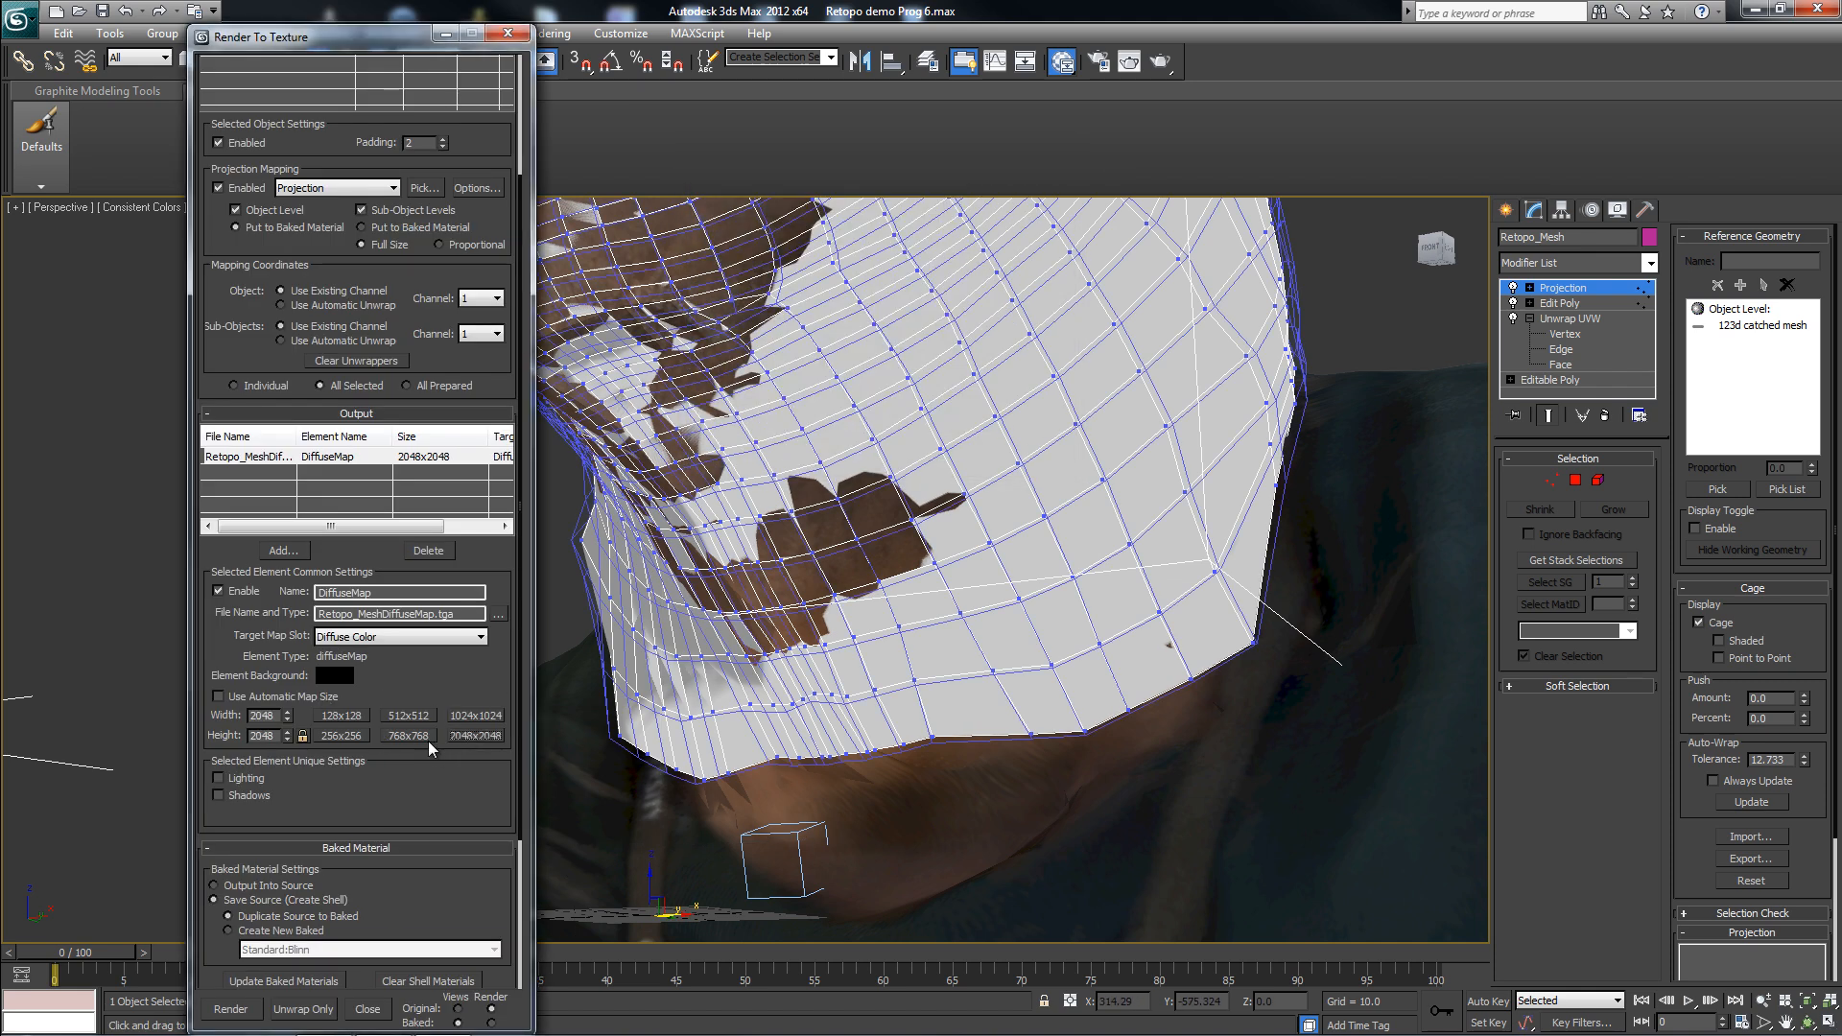
pyautogui.click(230, 1009)
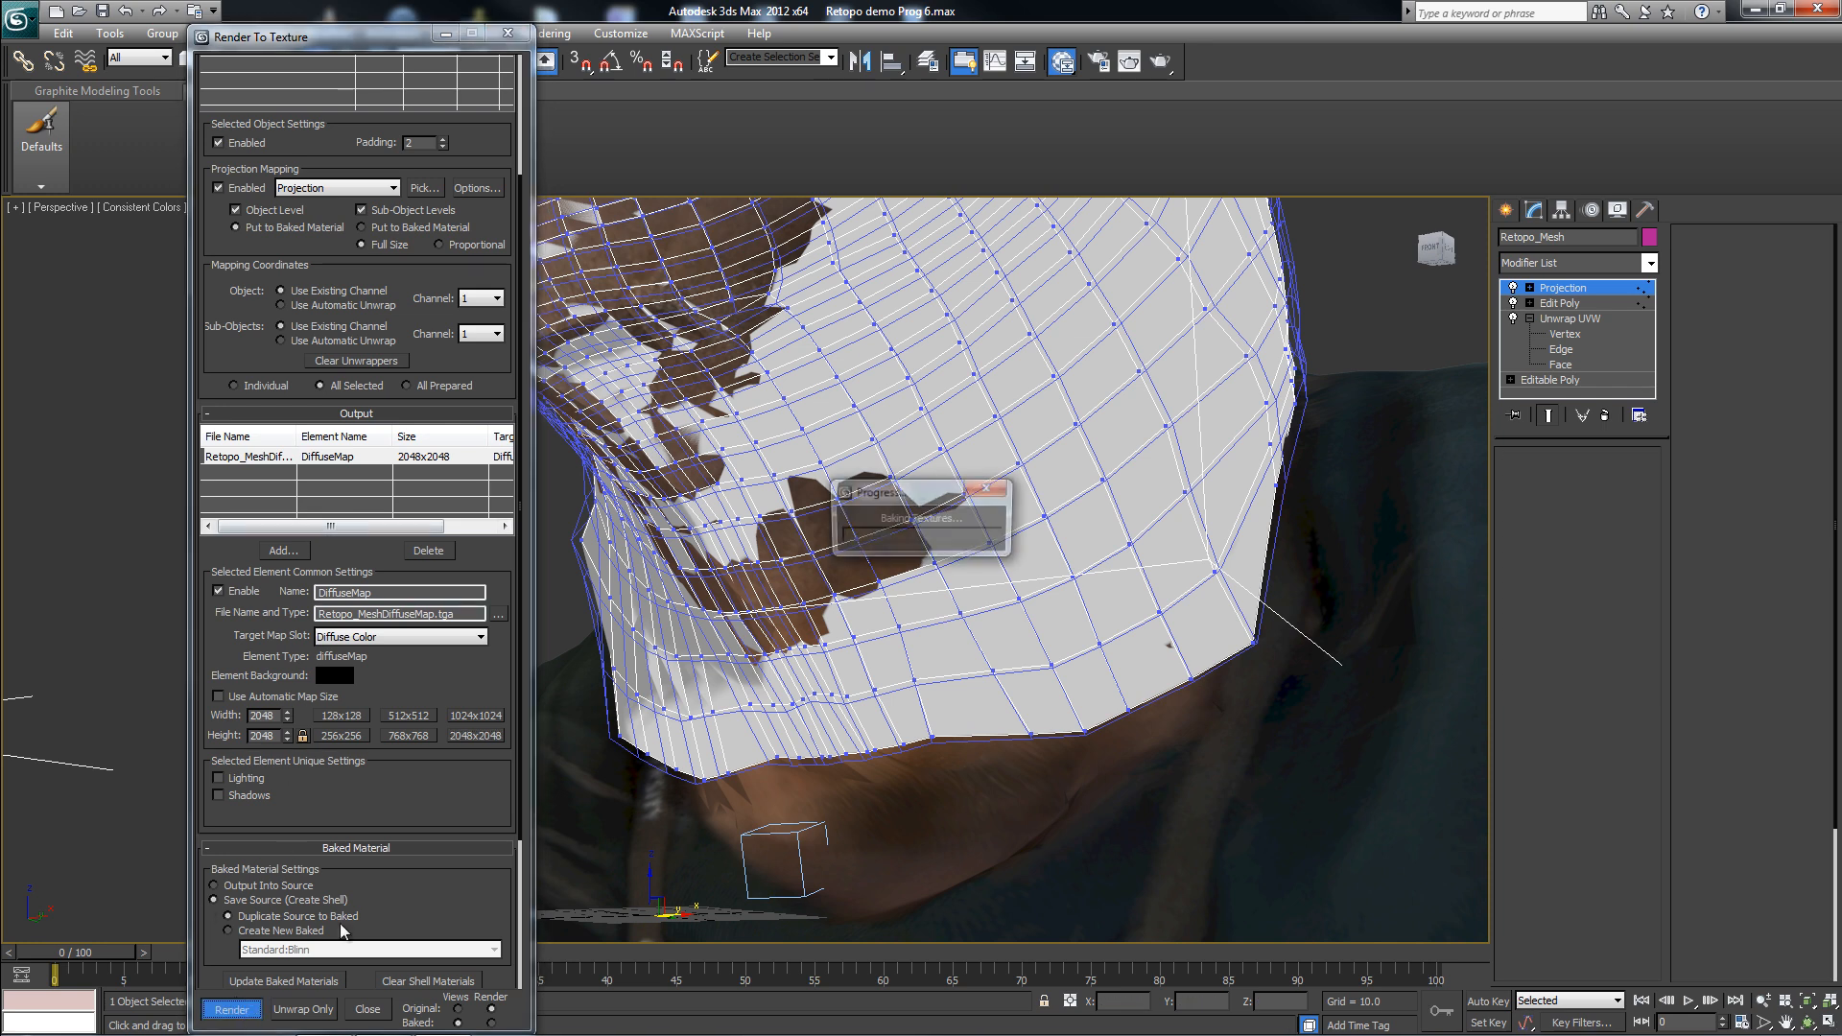
pyautogui.click(892, 544)
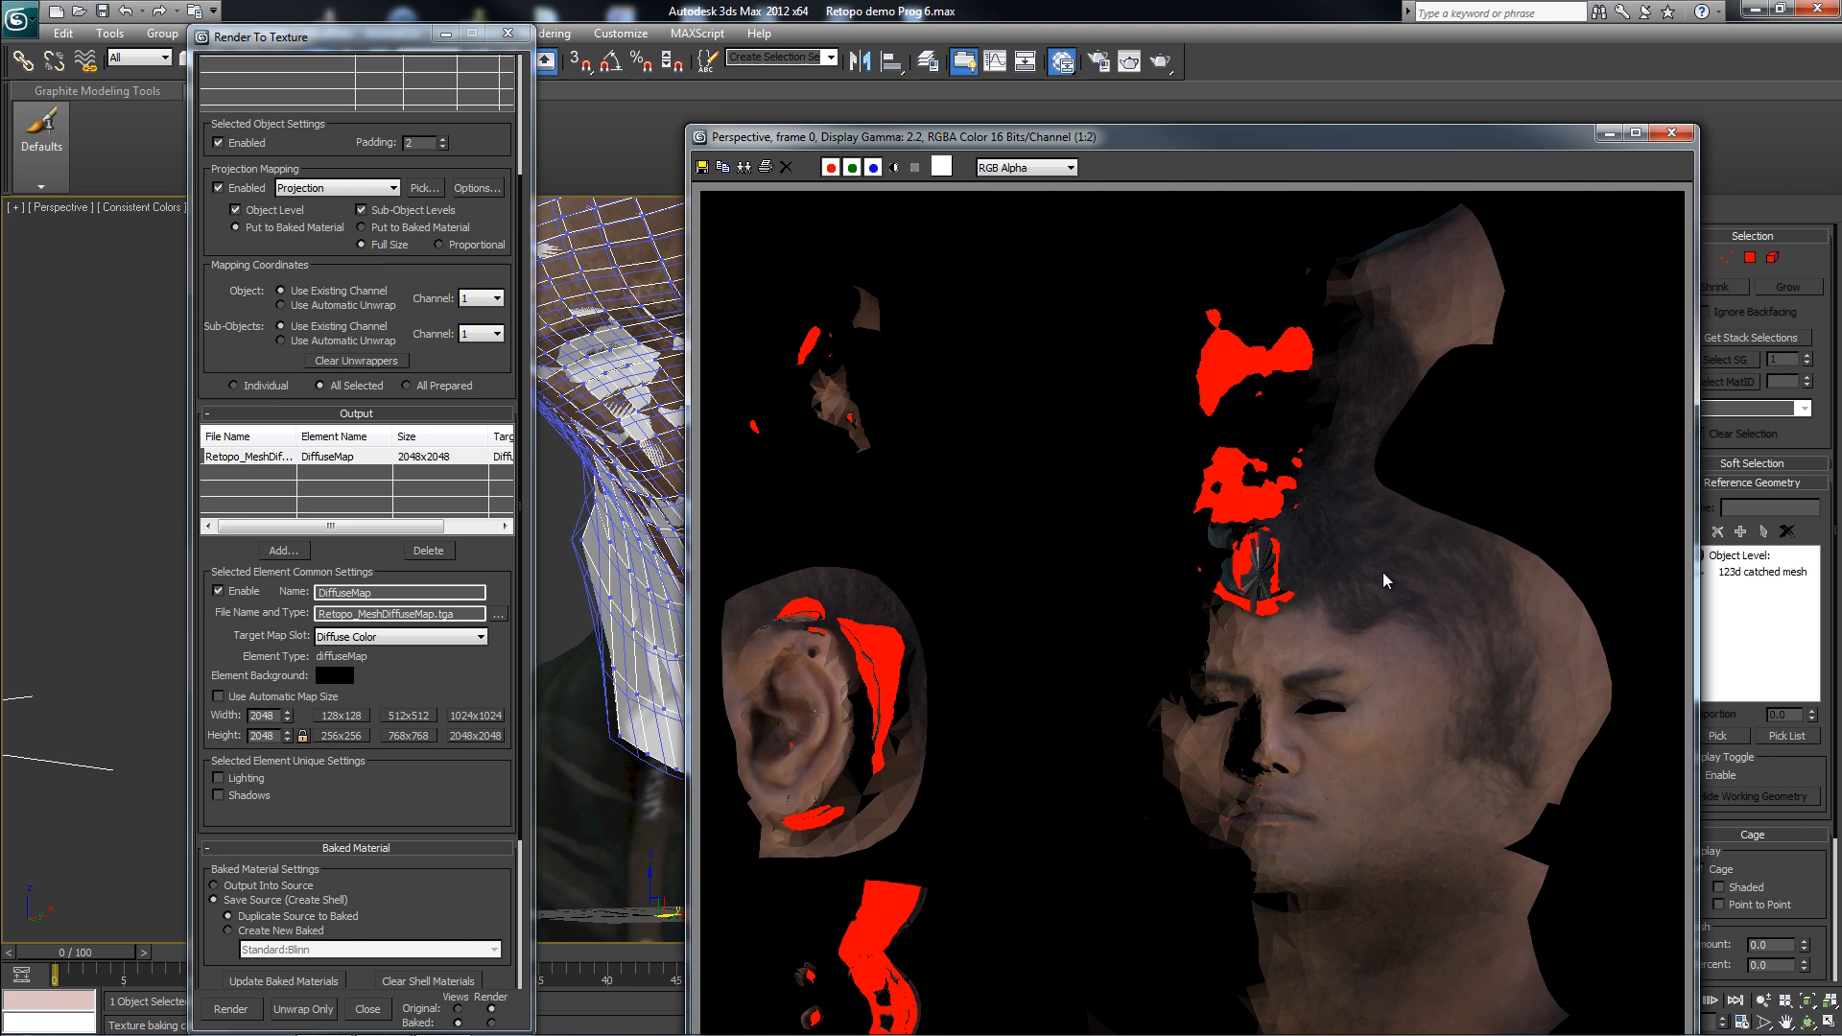
pyautogui.moveTo(1241, 148); pyautogui.dragTo(1219, 73)
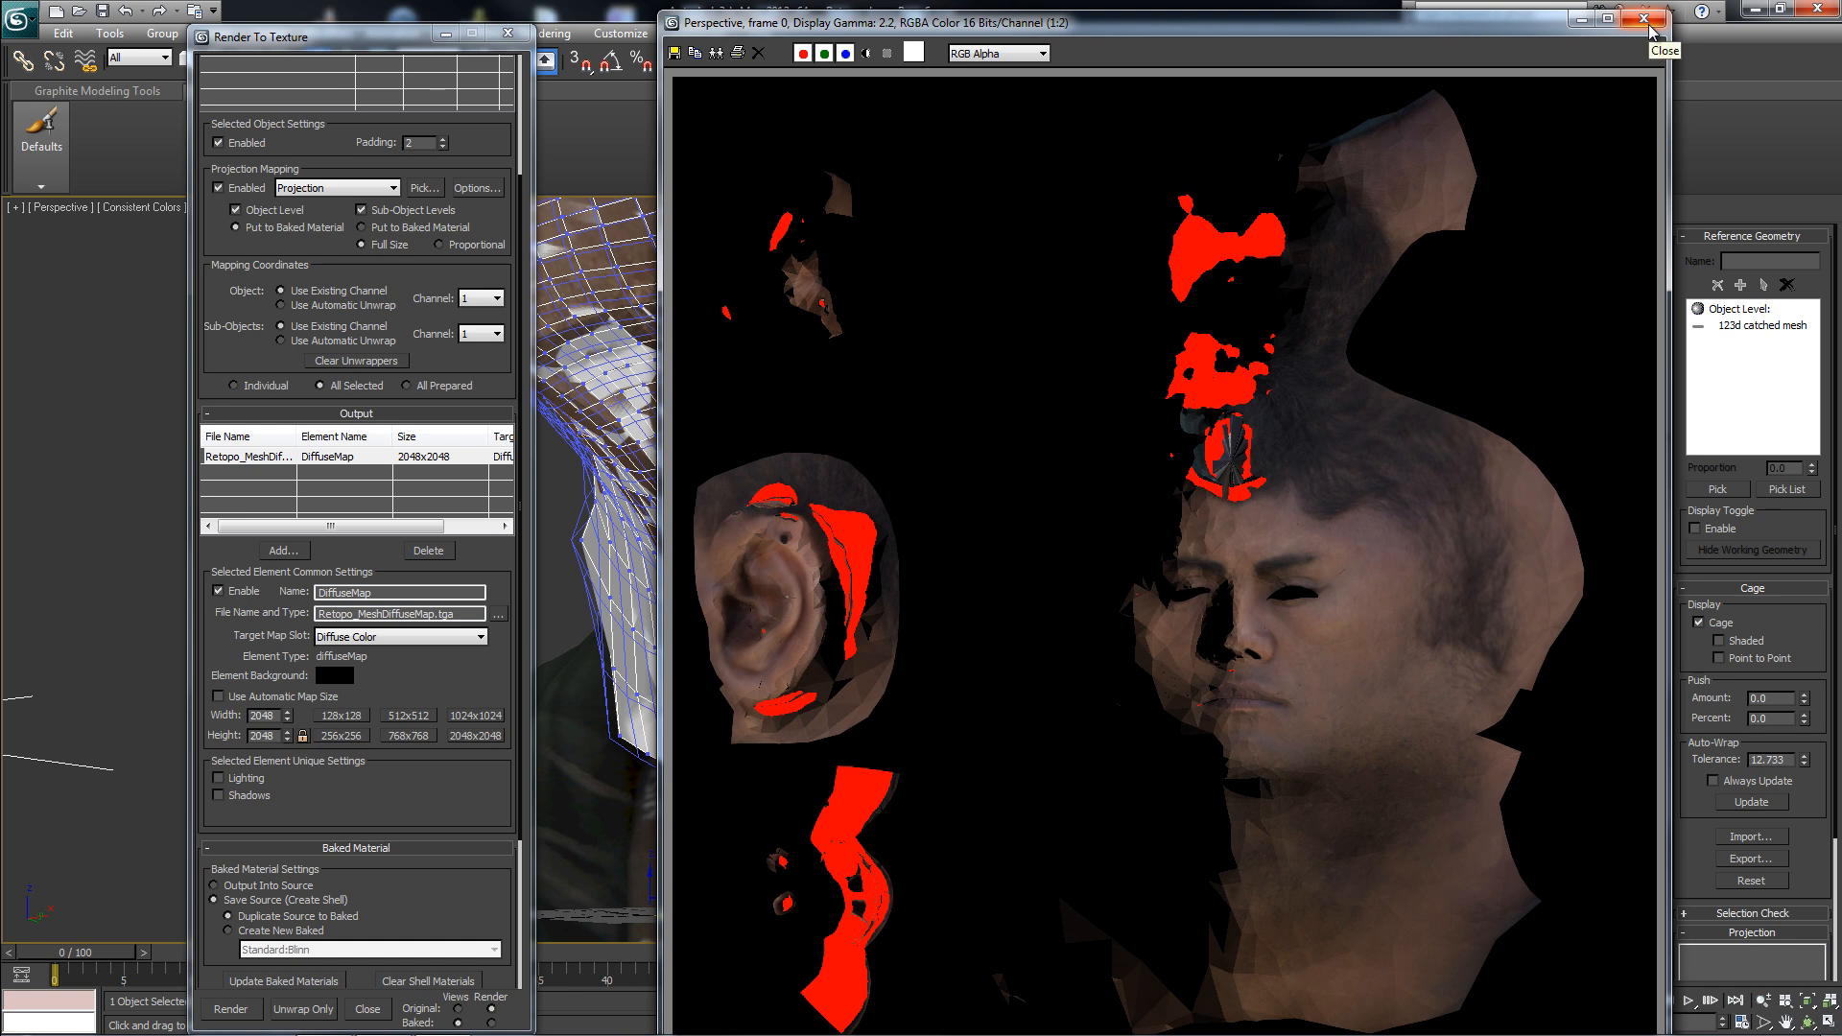
pyautogui.click(1649, 25)
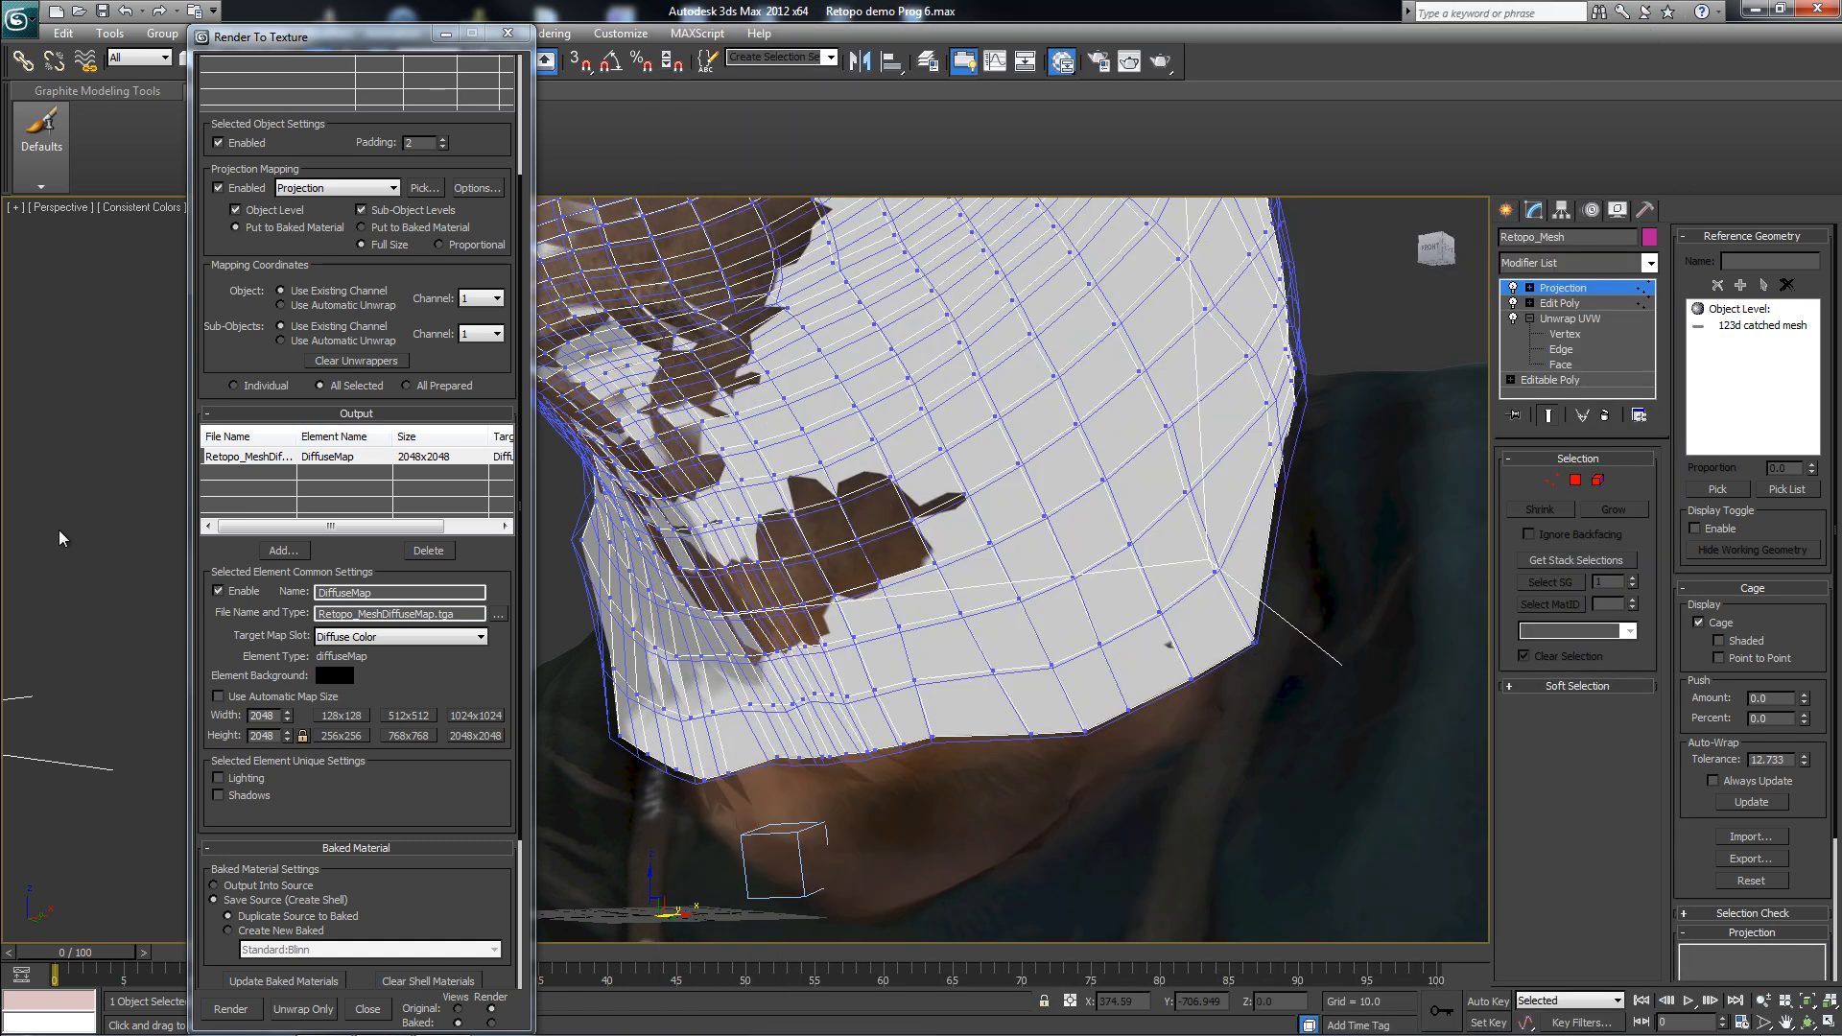
# - Create a Matte/Shadow material in the Slate Material Editor and assign it to the 123D Catch scan mesh
pyautogui.moveTo(0, 183); pyautogui.dragTo(453, 163)
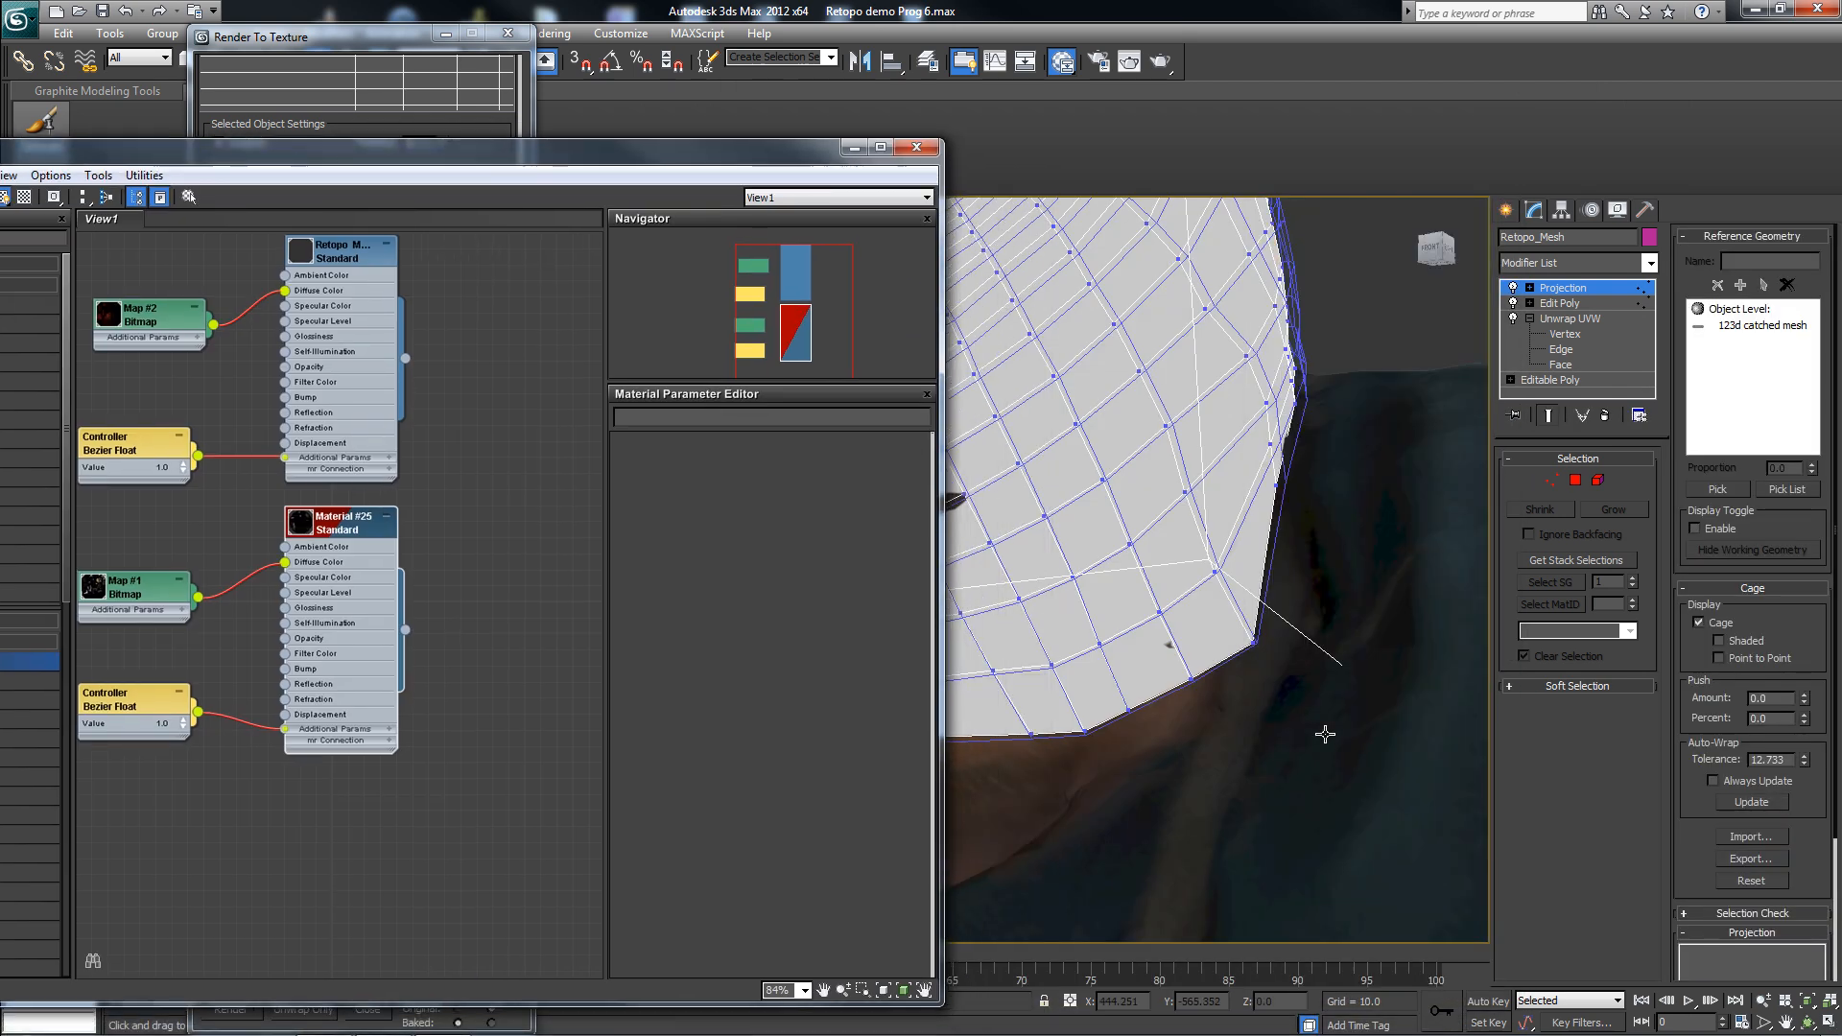
pyautogui.moveTo(686, 178); pyautogui.dragTo(1063, 153)
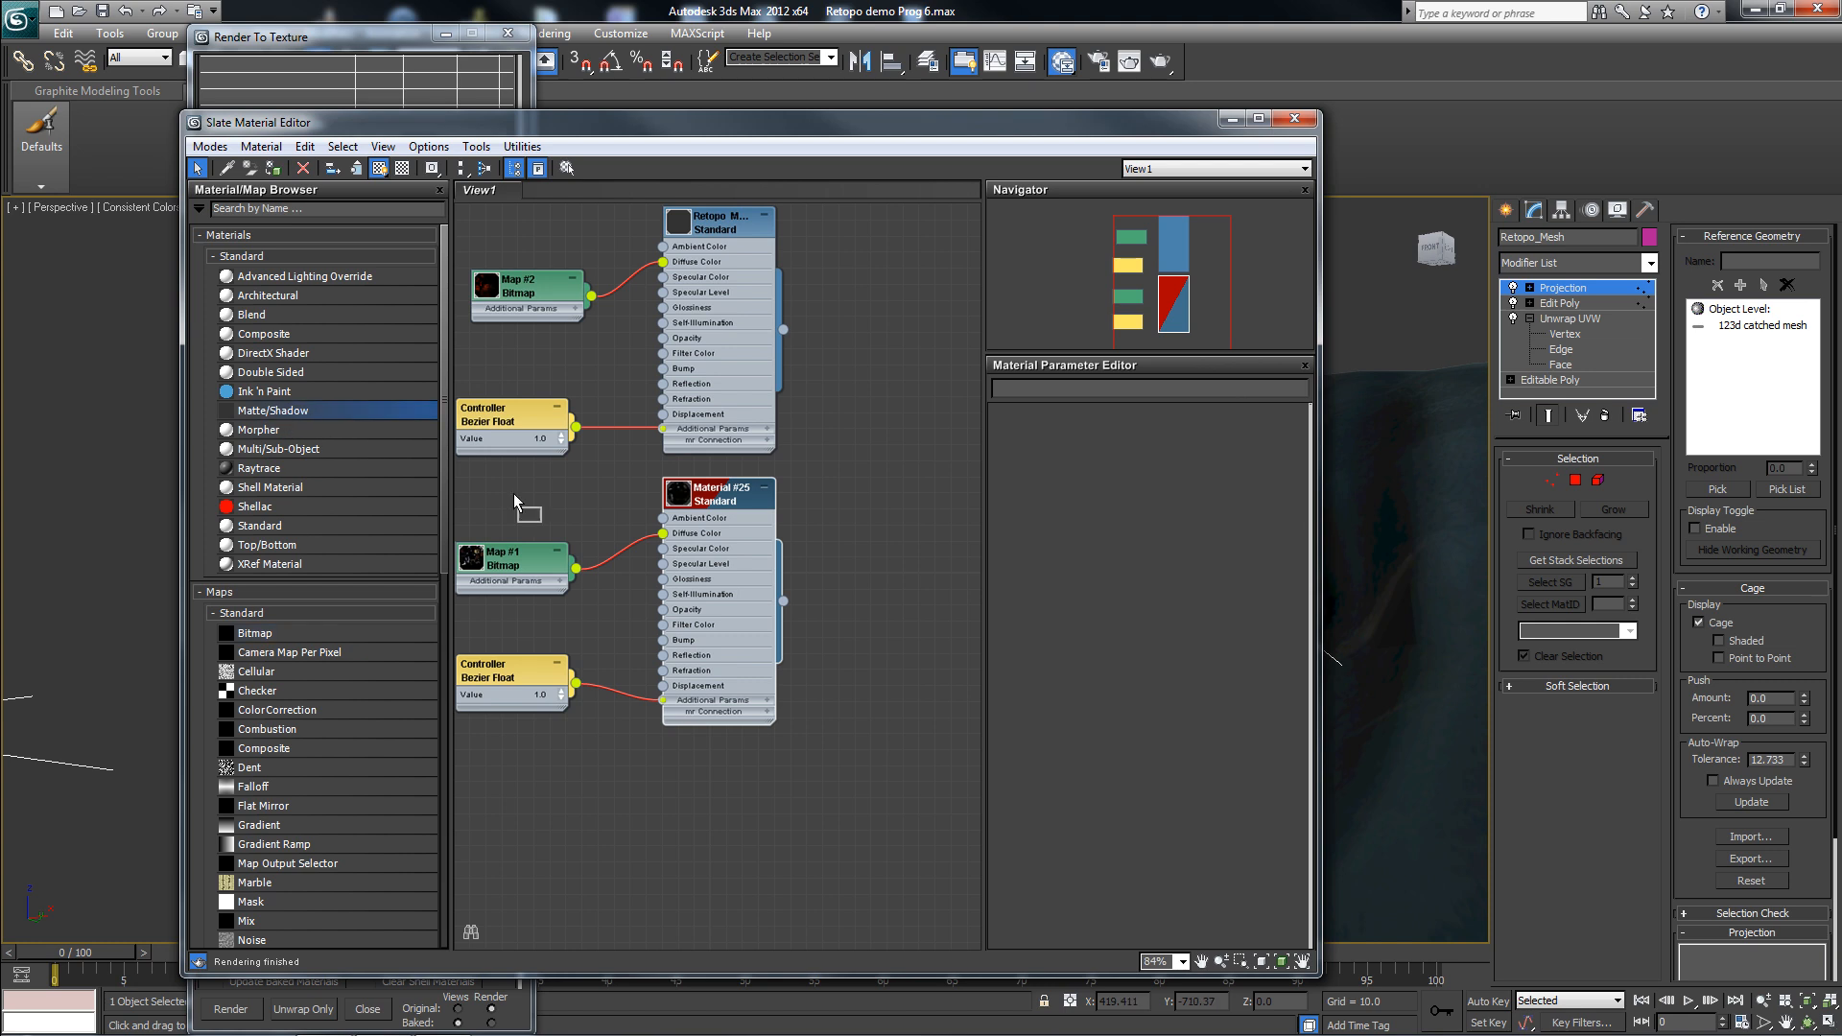
pyautogui.moveTo(891, 751); pyautogui.dragTo(891, 751)
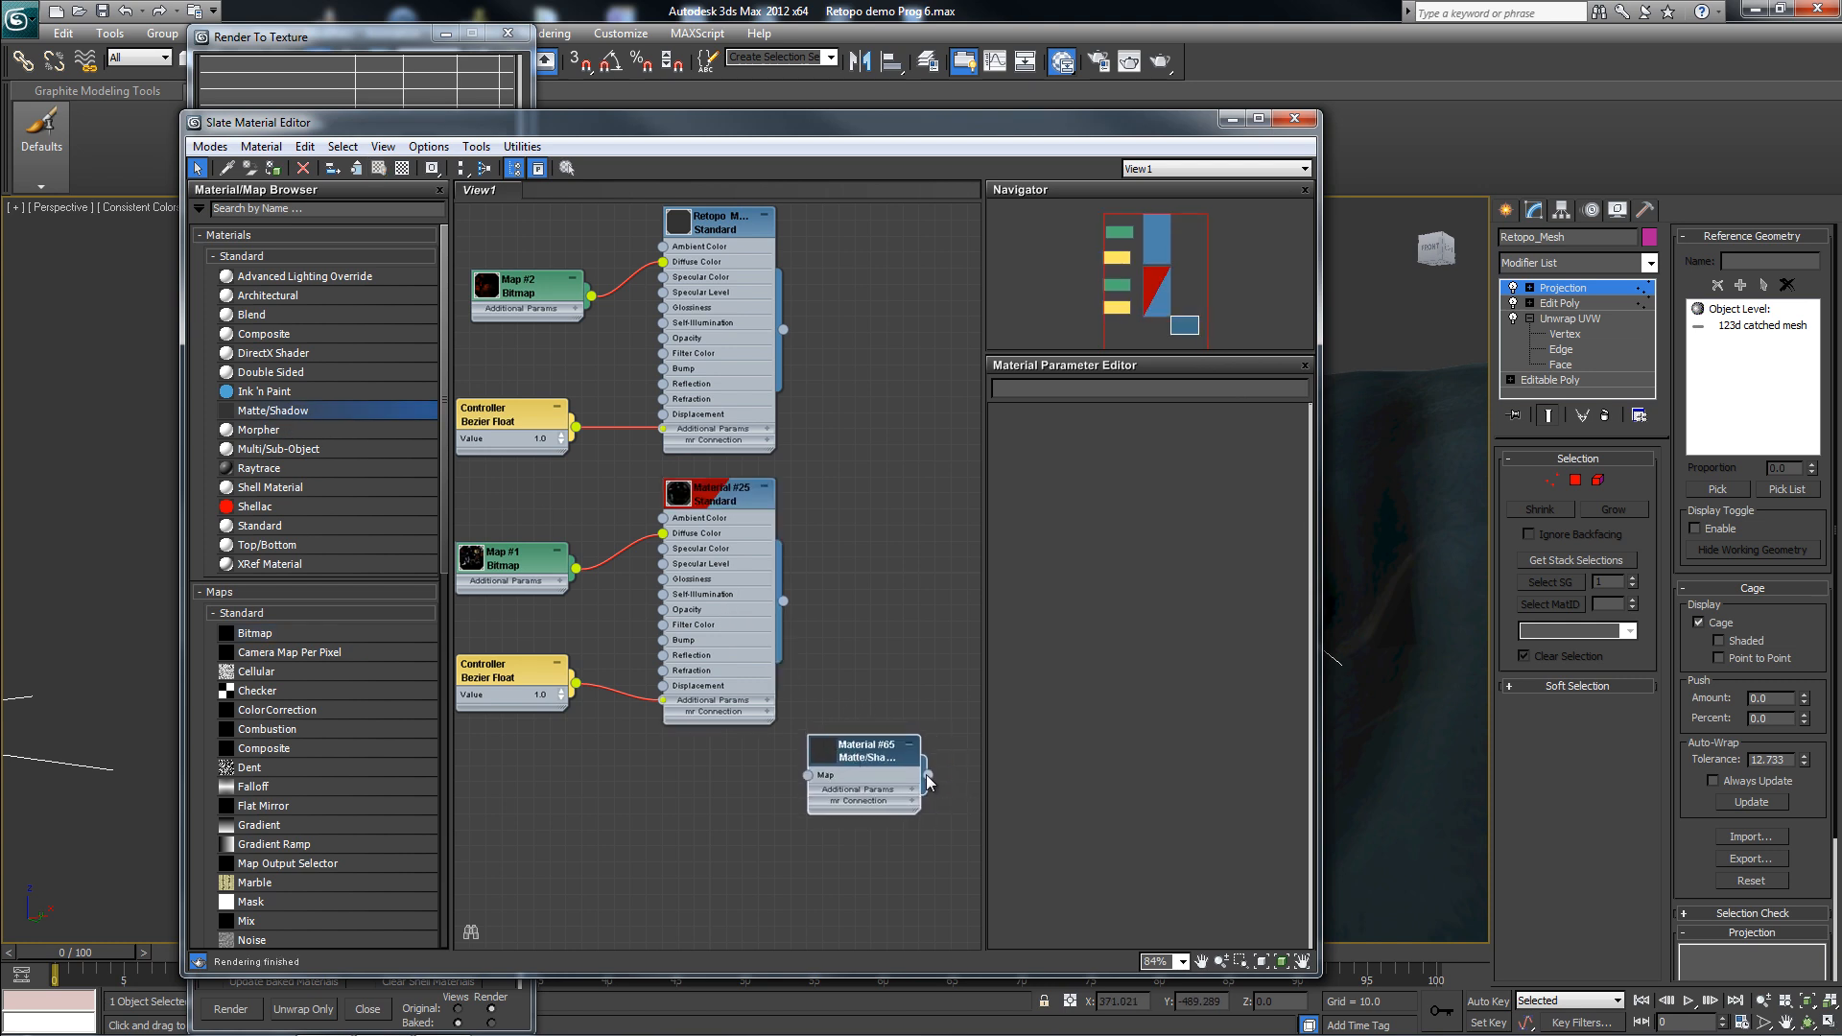
pyautogui.moveTo(1410, 827); pyautogui.dragTo(1412, 826)
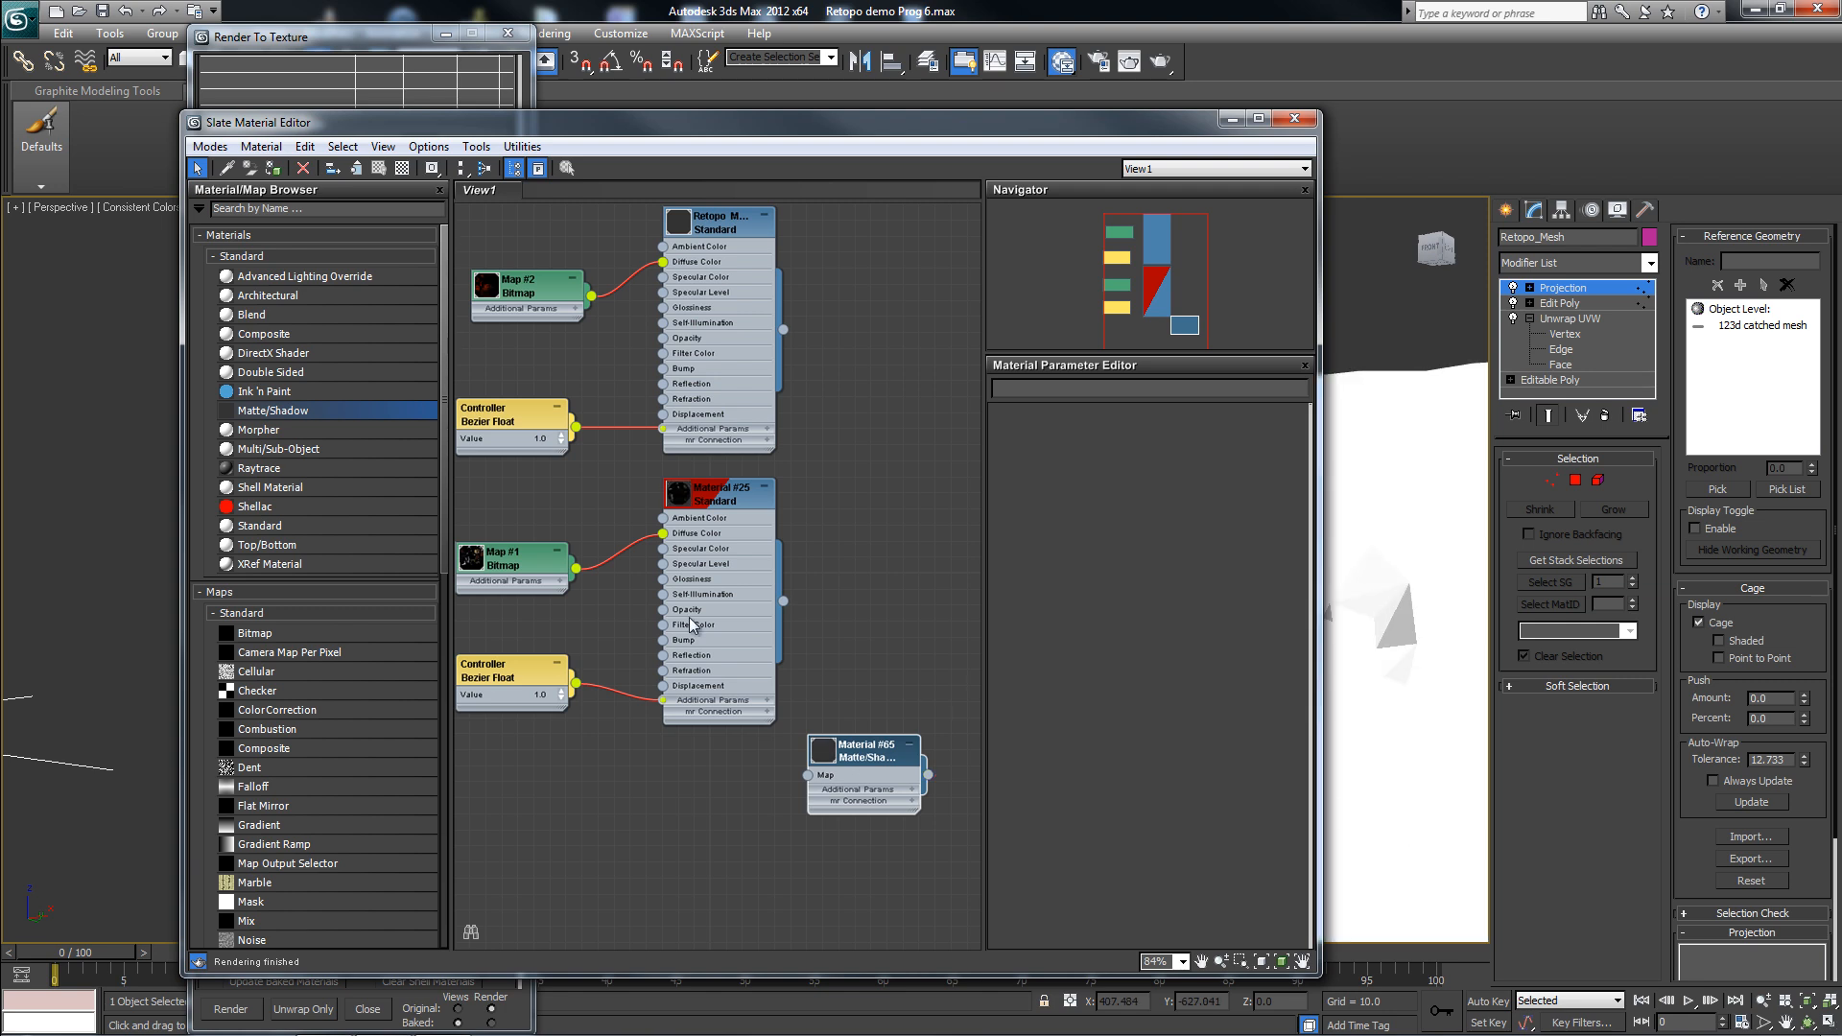
pyautogui.moveTo(674, 726); pyautogui.dragTo(815, 782)
pyautogui.moveTo(911, 701); pyautogui.dragTo(910, 714)
pyautogui.click(871, 758)
pyautogui.moveTo(681, 131); pyautogui.dragTo(0, 180)
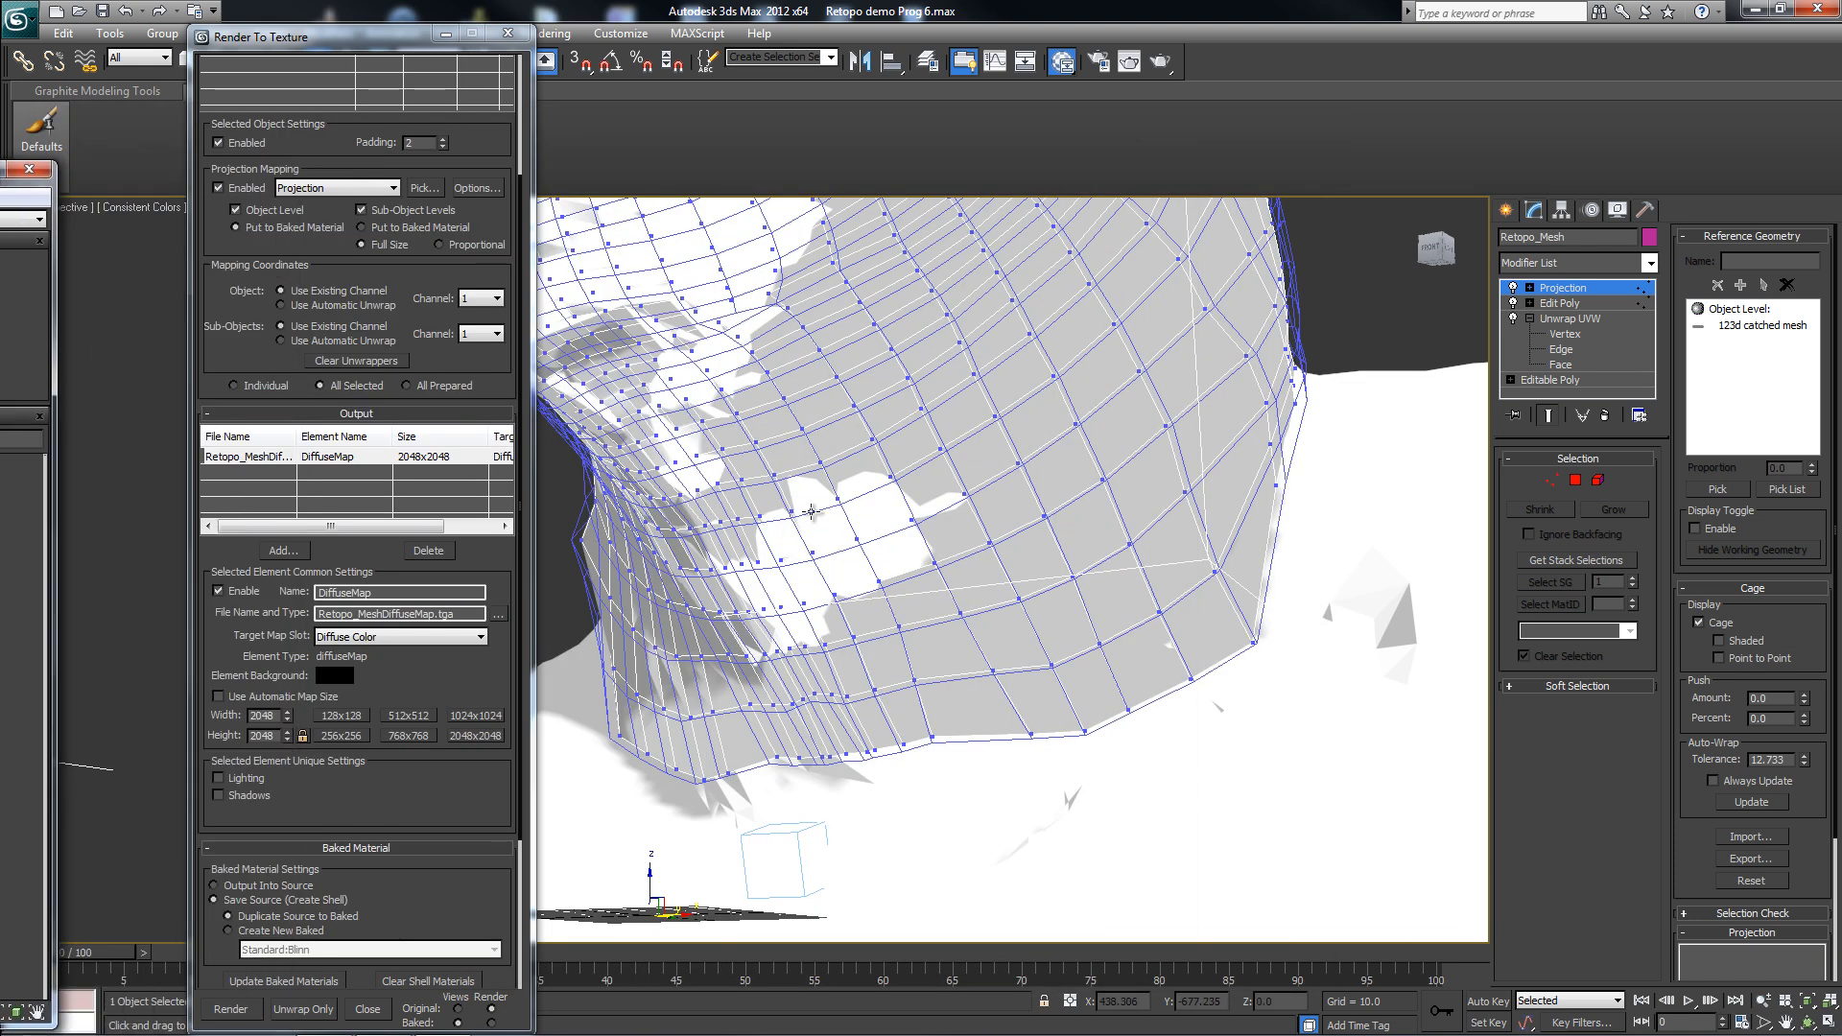
# - Bake the 2048x2048 diffuse map with the new scan material, overwriting the file, and inspect the render preview
pyautogui.keyDown('alt'); pyautogui.moveTo(811, 511); pyautogui.dragTo(892, 643, button='middle'); pyautogui.keyUp('alt')
pyautogui.click(231, 1015)
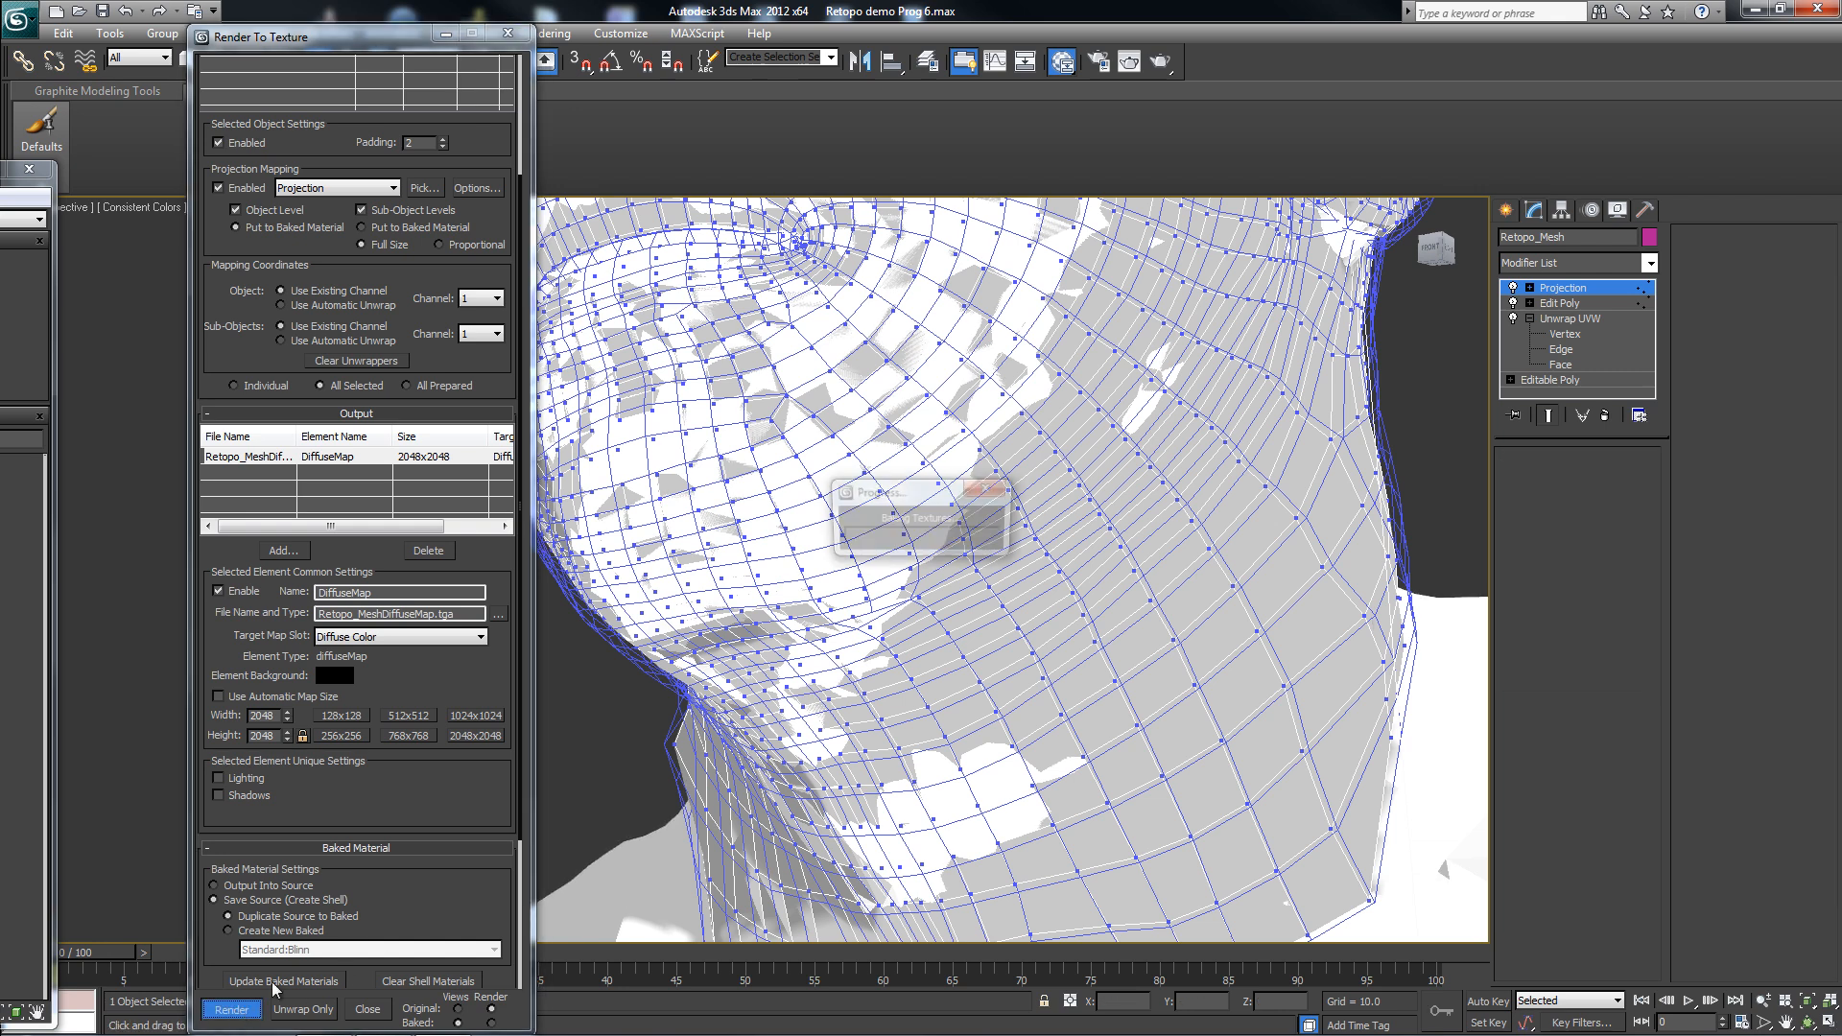
pyautogui.click(914, 548)
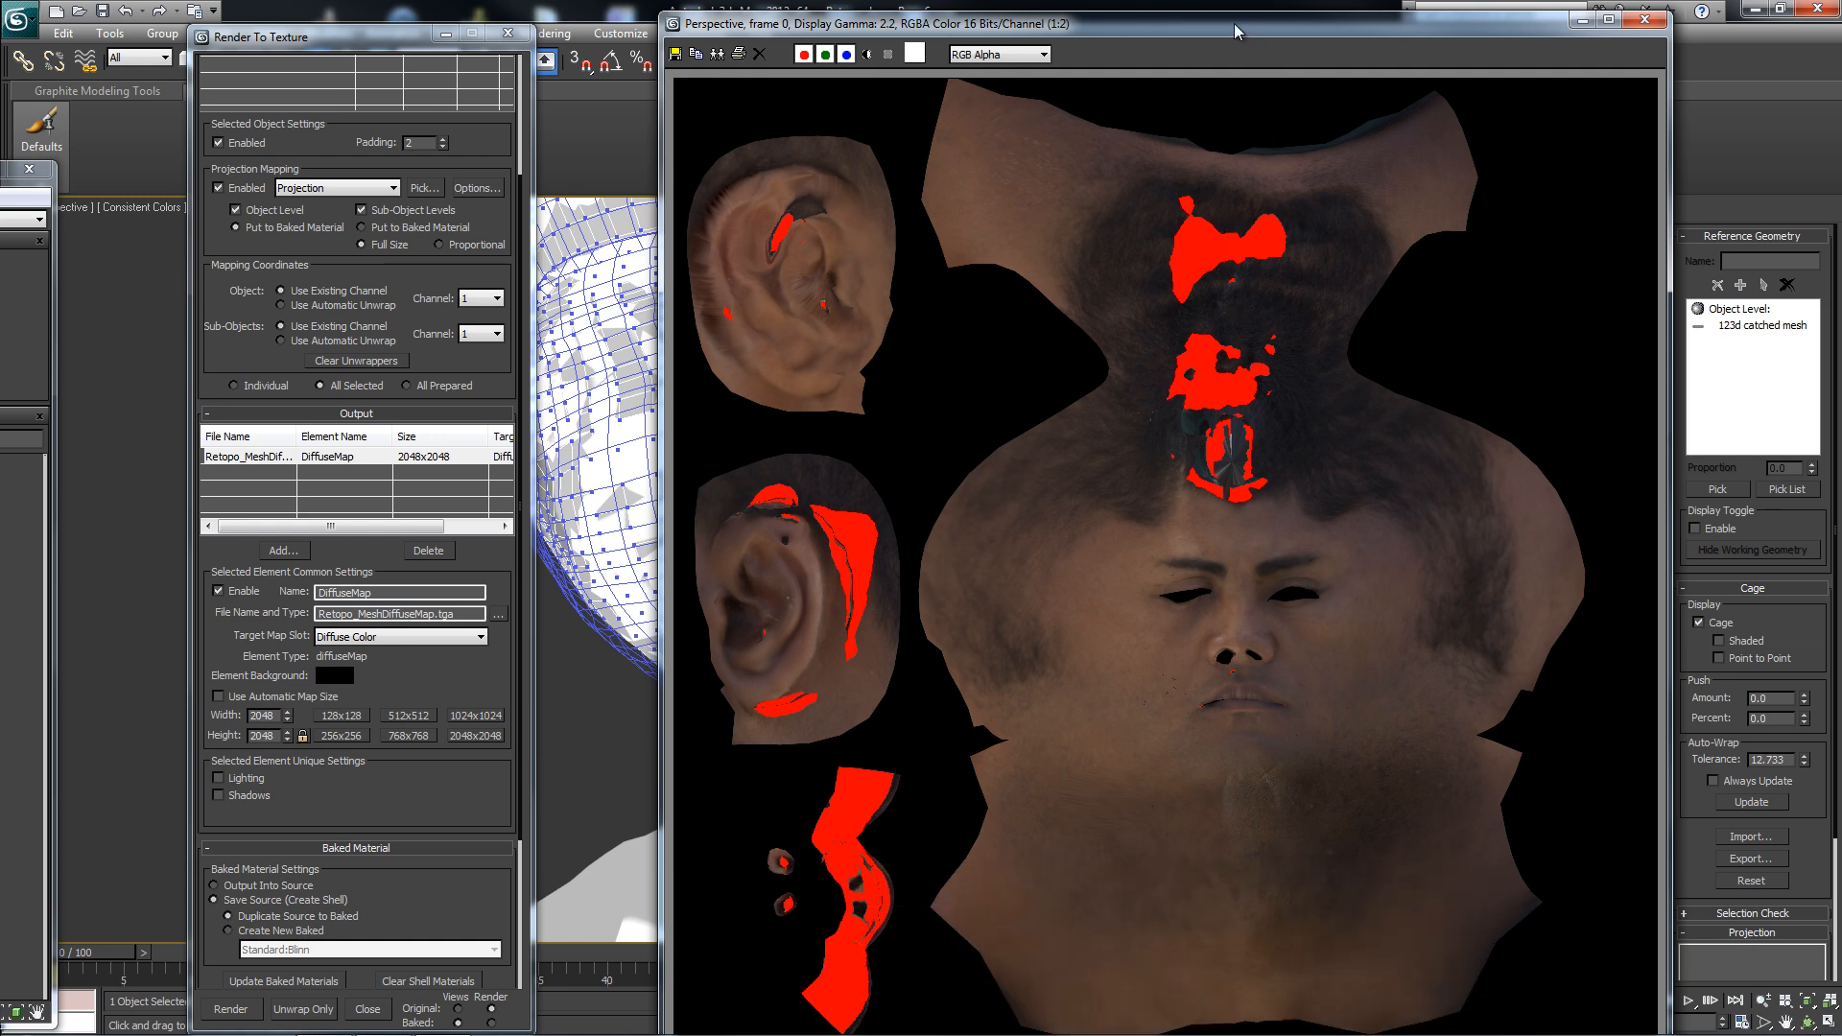
pyautogui.moveTo(1238, 25); pyautogui.dragTo(1192, 30)
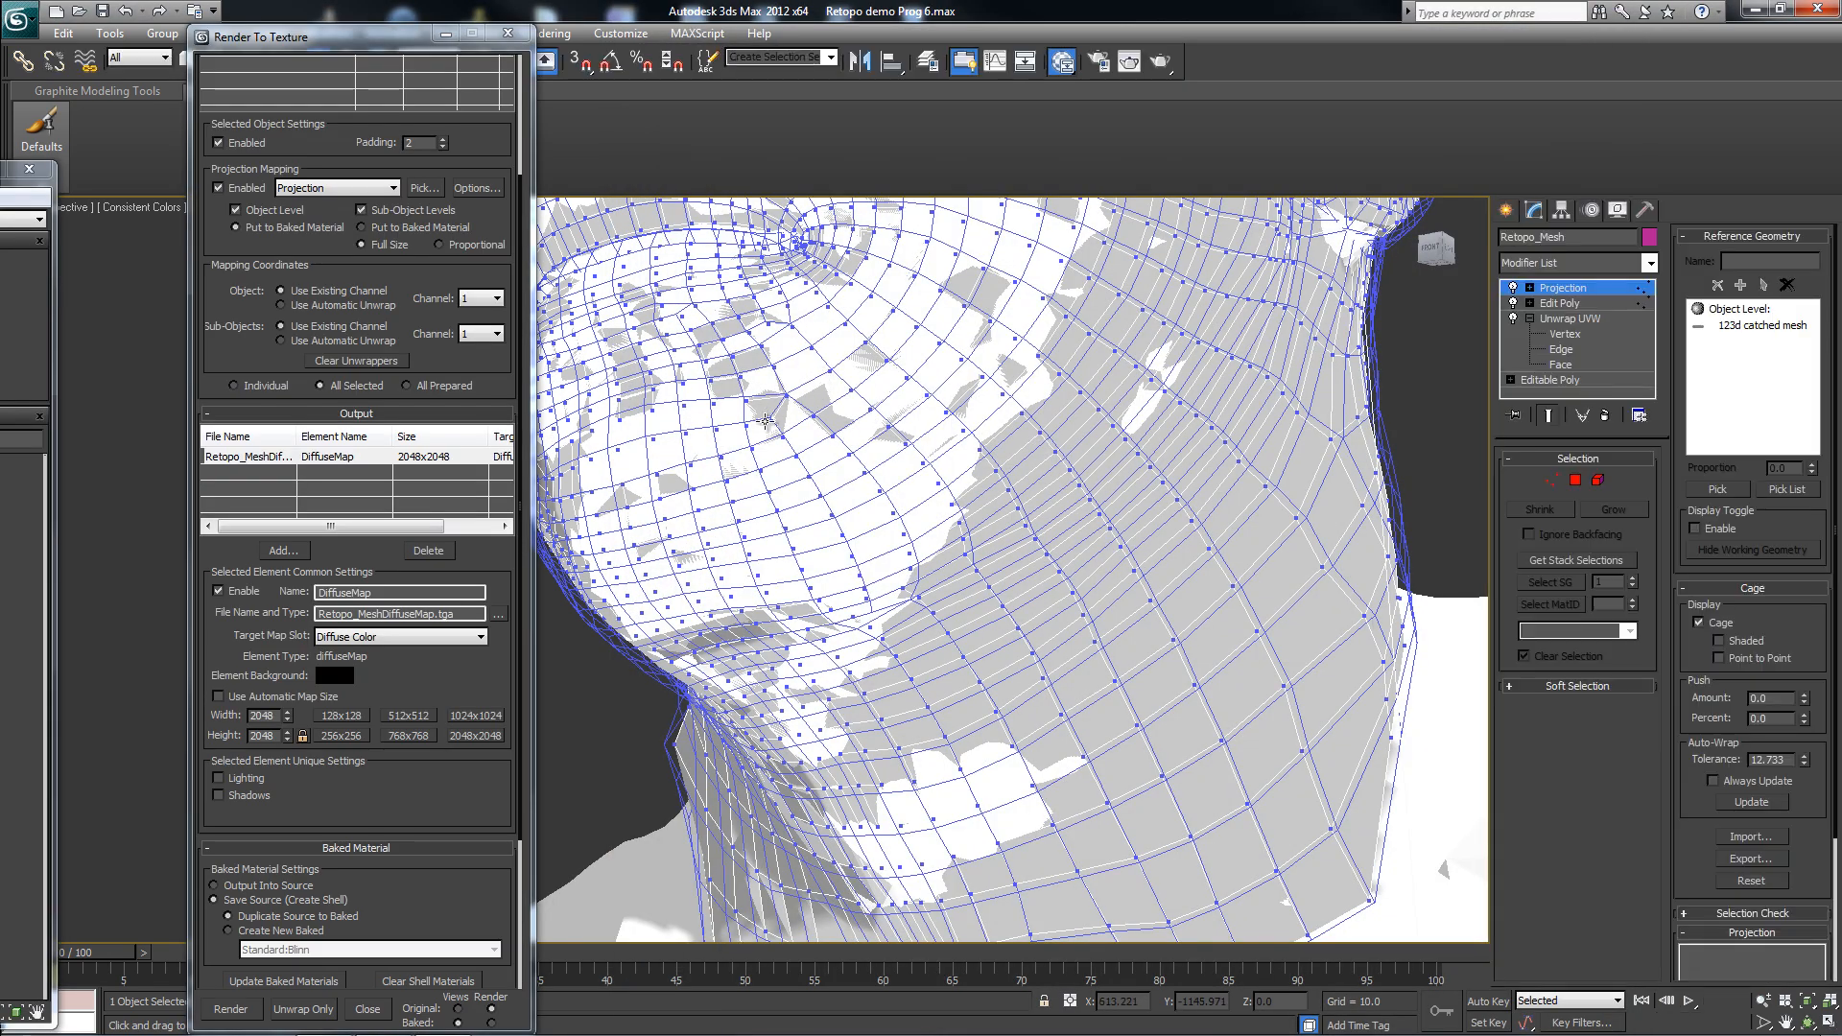
# - Return to the Edit Poly level and conform the upper forehead and front of the scalp to the offset scan surface
pyautogui.moveTo(963, 417); pyautogui.dragTo(802, 757, button='middle')
pyautogui.scroll(-3, 973, 580)
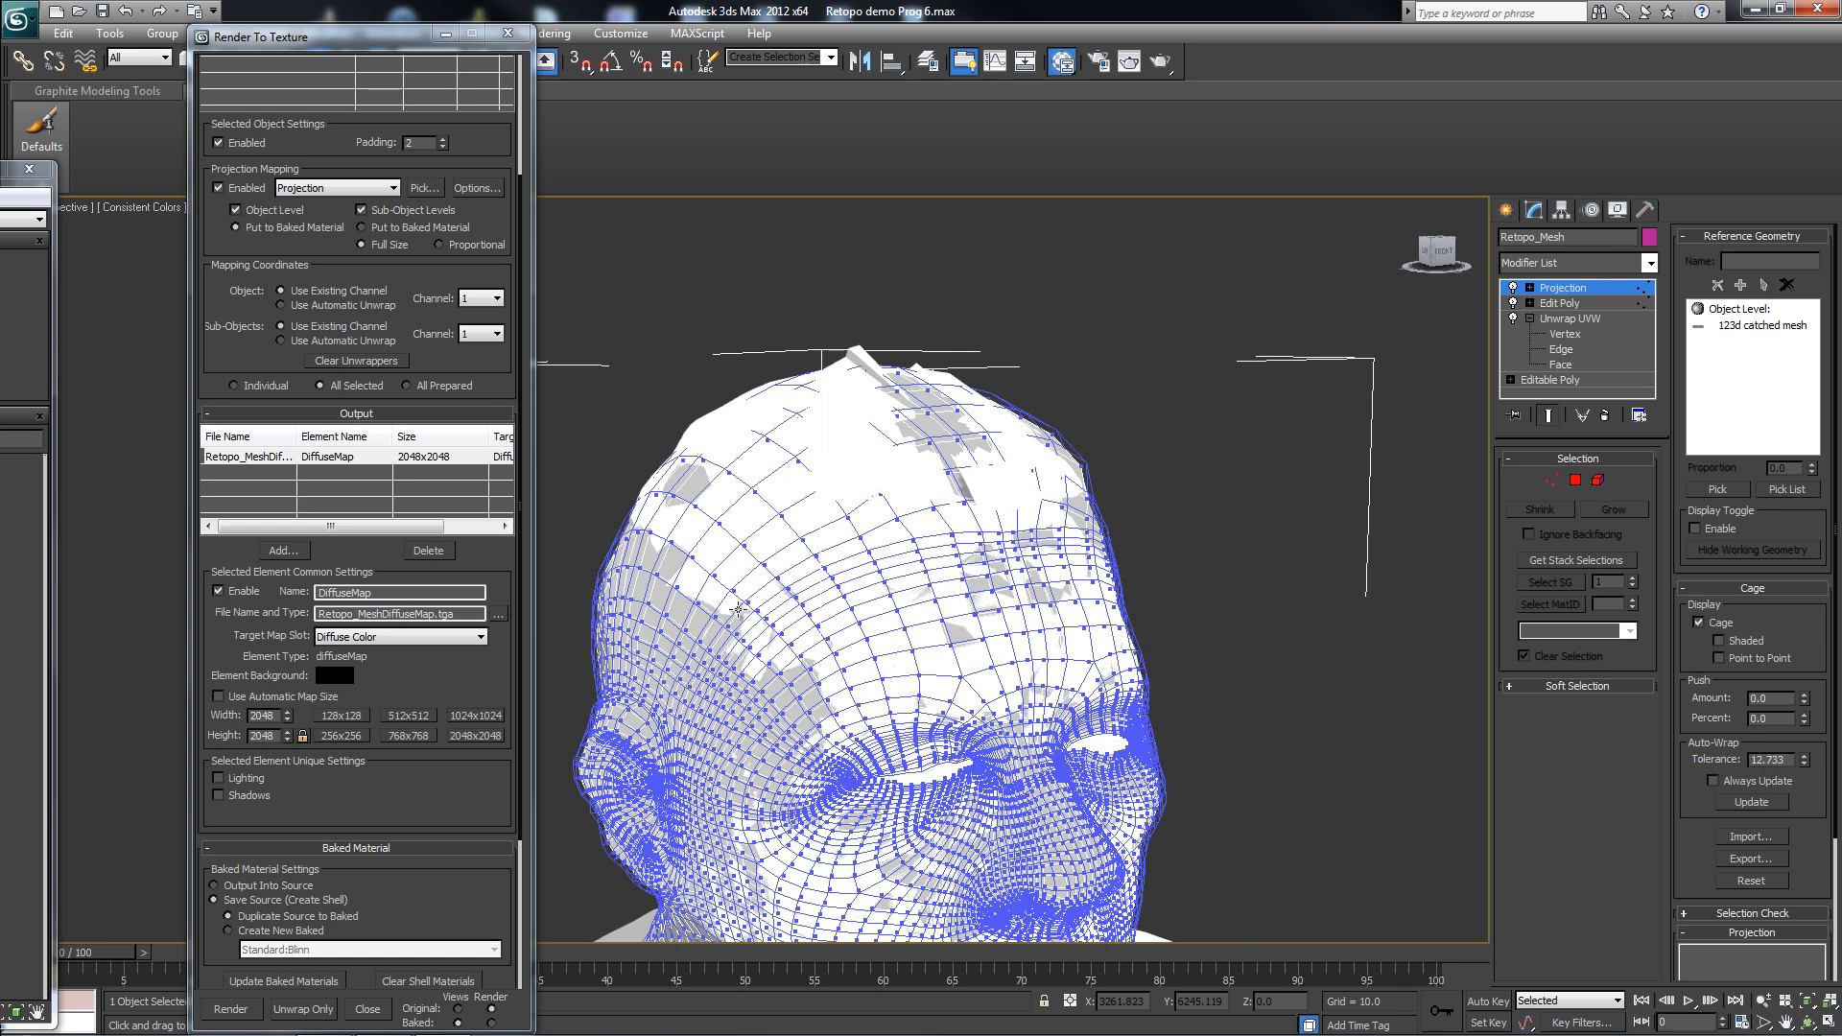
pyautogui.keyDown('alt'); pyautogui.moveTo(738, 609); pyautogui.dragTo(942, 721, button='middle'); pyautogui.keyUp('alt')
pyautogui.keyDown('alt'); pyautogui.moveTo(1114, 745); pyautogui.dragTo(1202, 744, button='middle'); pyautogui.keyUp('alt')
pyautogui.keyDown('alt'); pyautogui.moveTo(980, 664); pyautogui.dragTo(1027, 665, button='middle'); pyautogui.keyUp('alt')
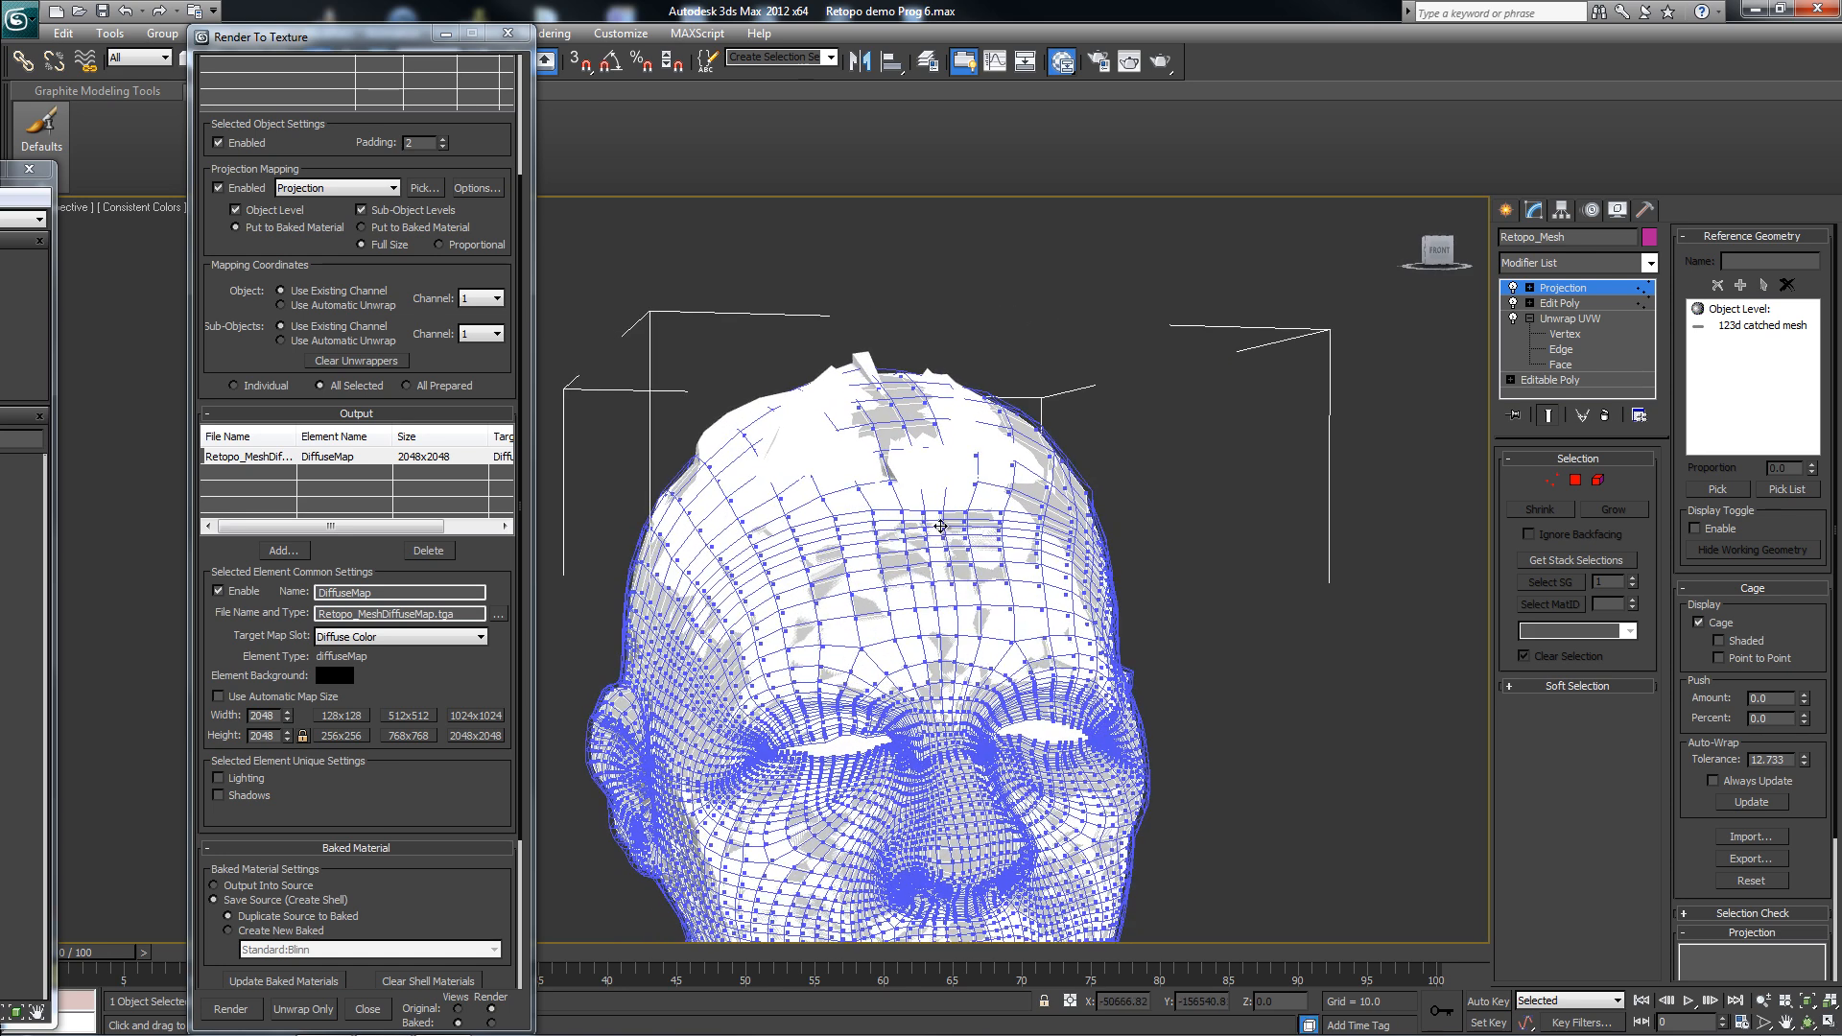
pyautogui.keyDown('alt'); pyautogui.moveTo(940, 526); pyautogui.dragTo(911, 564, button='middle'); pyautogui.keyUp('alt')
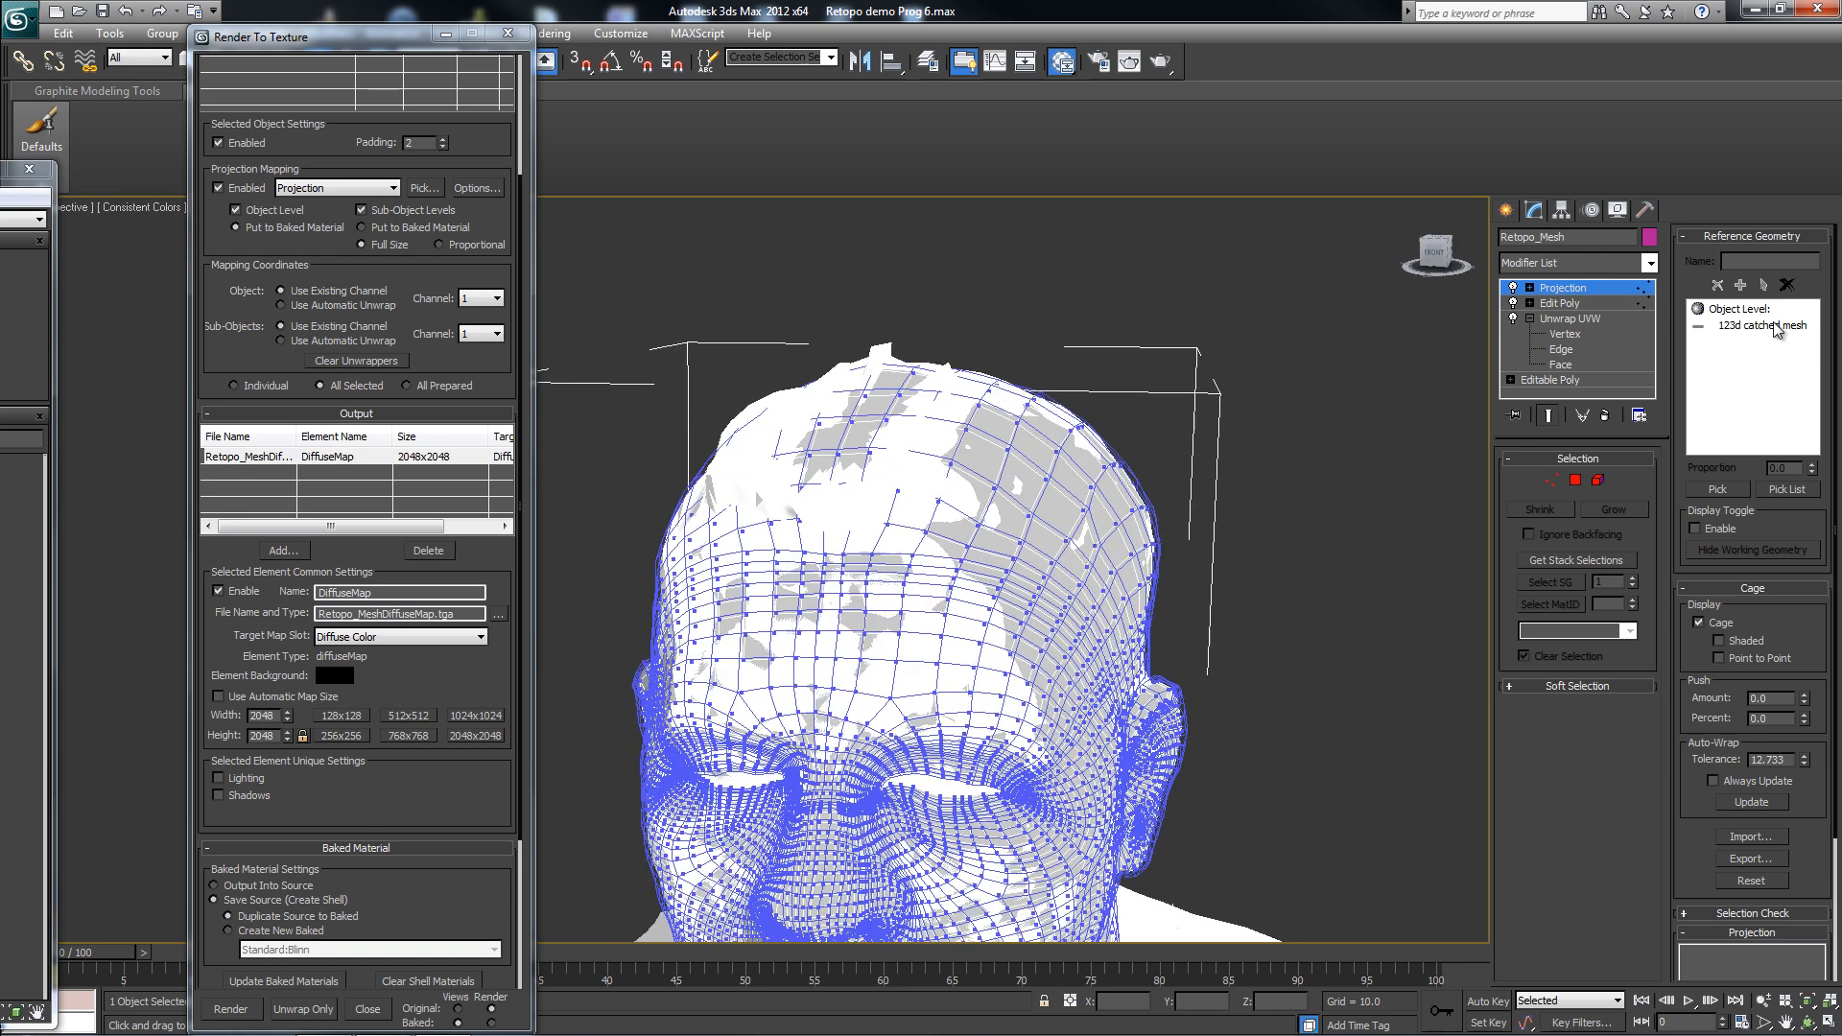
pyautogui.click(1574, 303)
pyautogui.click(979, 582)
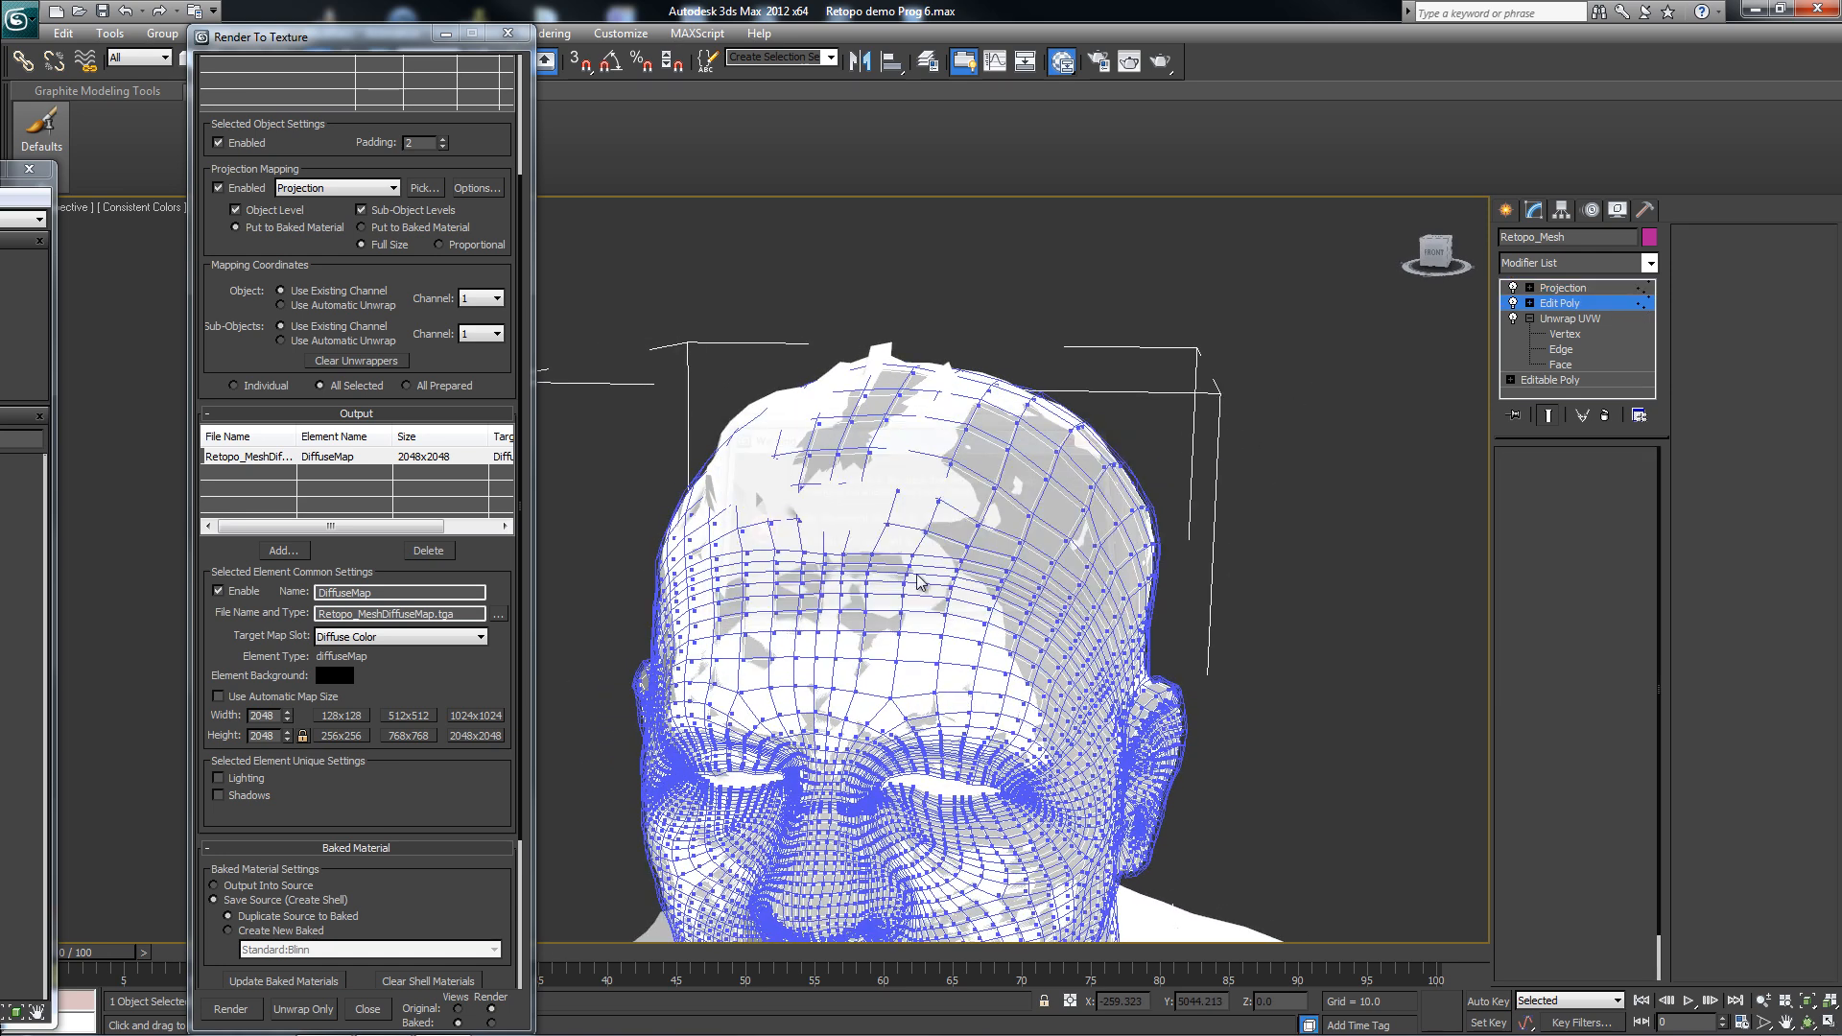
pyautogui.keyDown('alt'); pyautogui.moveTo(885, 489); pyautogui.dragTo(913, 510, button='middle'); pyautogui.keyUp('alt')
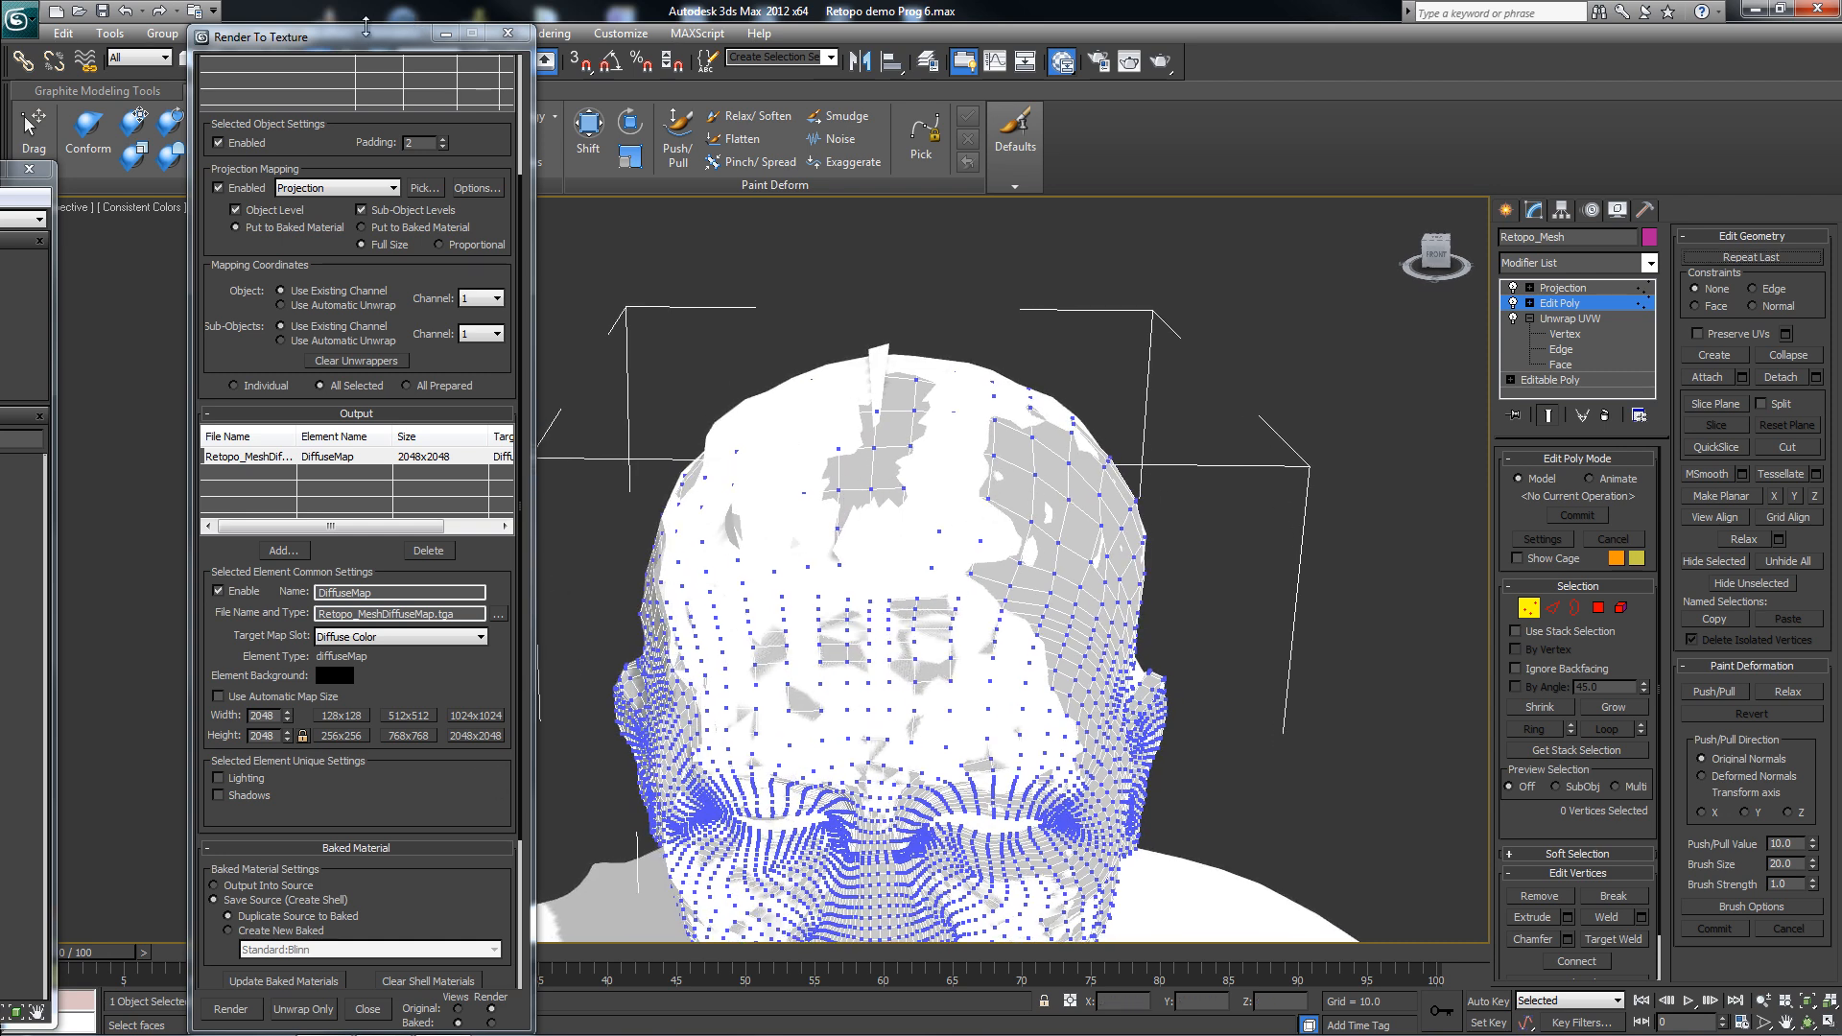
pyautogui.moveTo(366, 36)
pyautogui.mouseDown()
pyautogui.moveTo(297, 51)
pyautogui.moveTo(354, 218)
pyautogui.mouseUp()
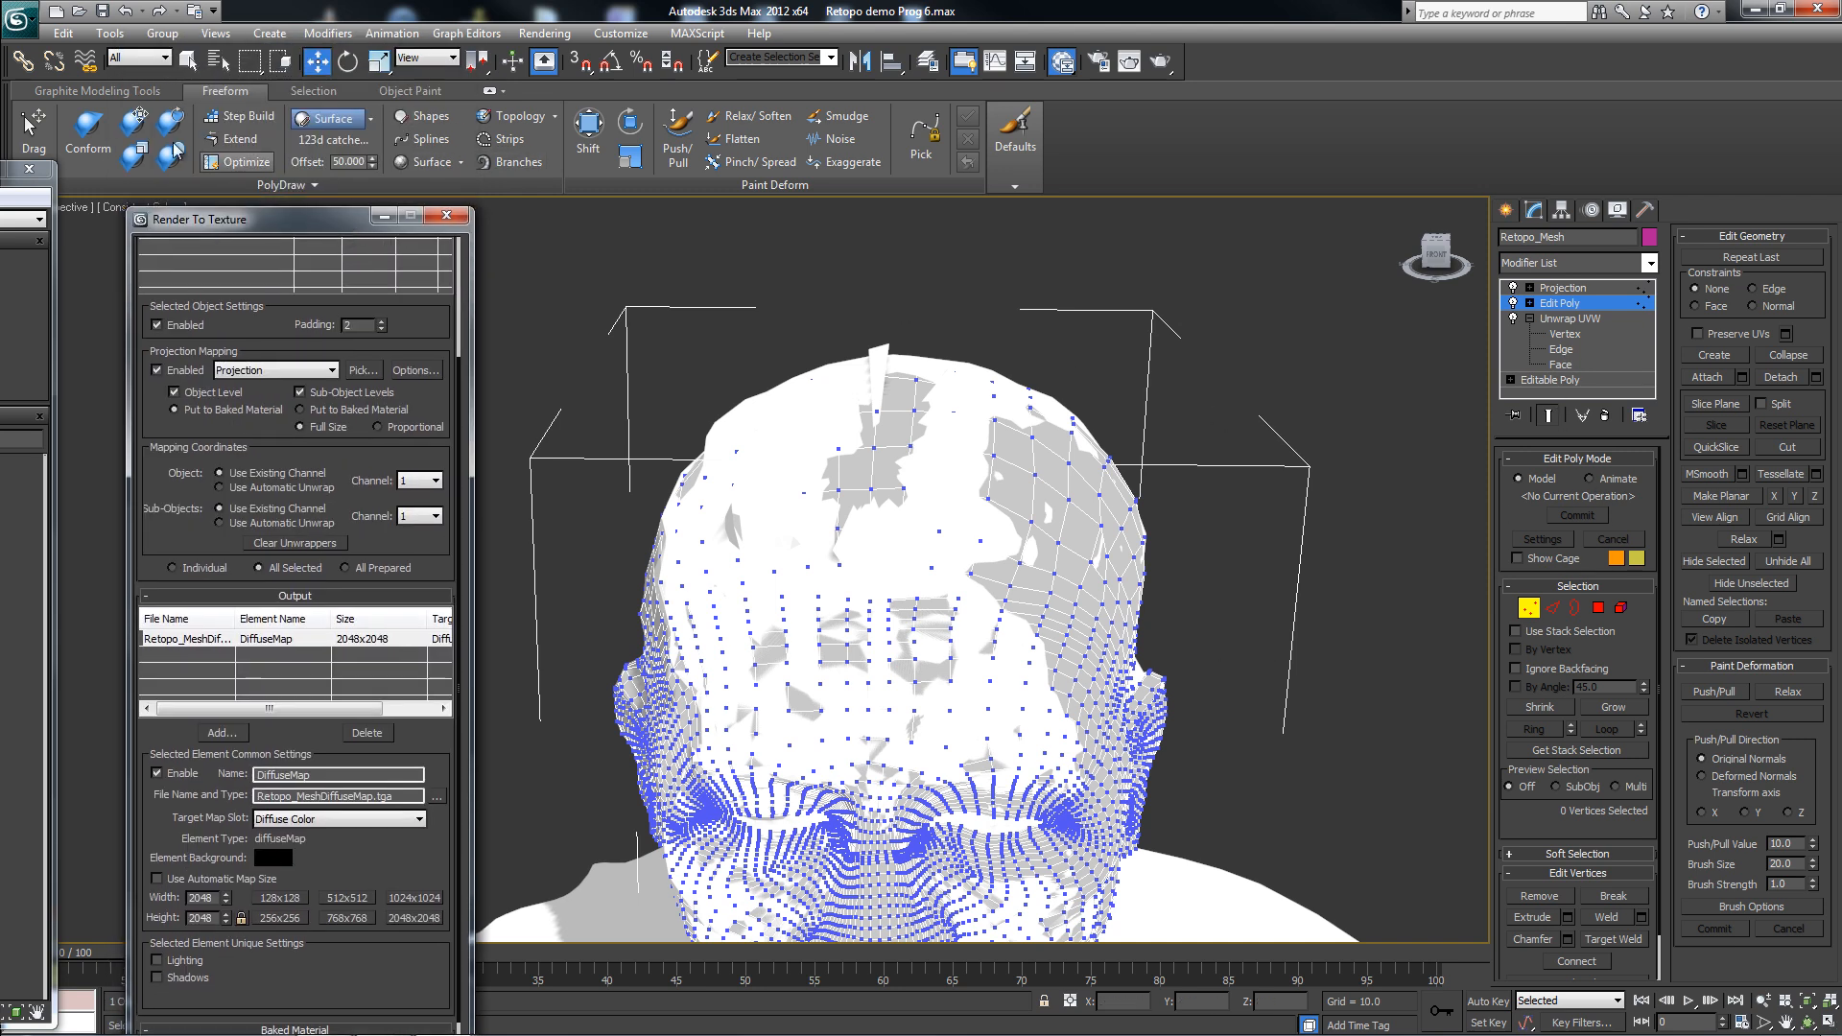
pyautogui.click(87, 130)
pyautogui.moveTo(1063, 503)
pyautogui.mouseDown()
pyautogui.moveTo(837, 495)
pyautogui.moveTo(826, 529)
pyautogui.moveTo(916, 604)
pyautogui.moveTo(783, 588)
pyautogui.moveTo(884, 564)
pyautogui.moveTo(754, 576)
pyautogui.moveTo(729, 494)
pyautogui.moveTo(768, 446)
pyautogui.moveTo(893, 379)
pyautogui.moveTo(1027, 422)
pyautogui.moveTo(947, 488)
pyautogui.mouseUp()
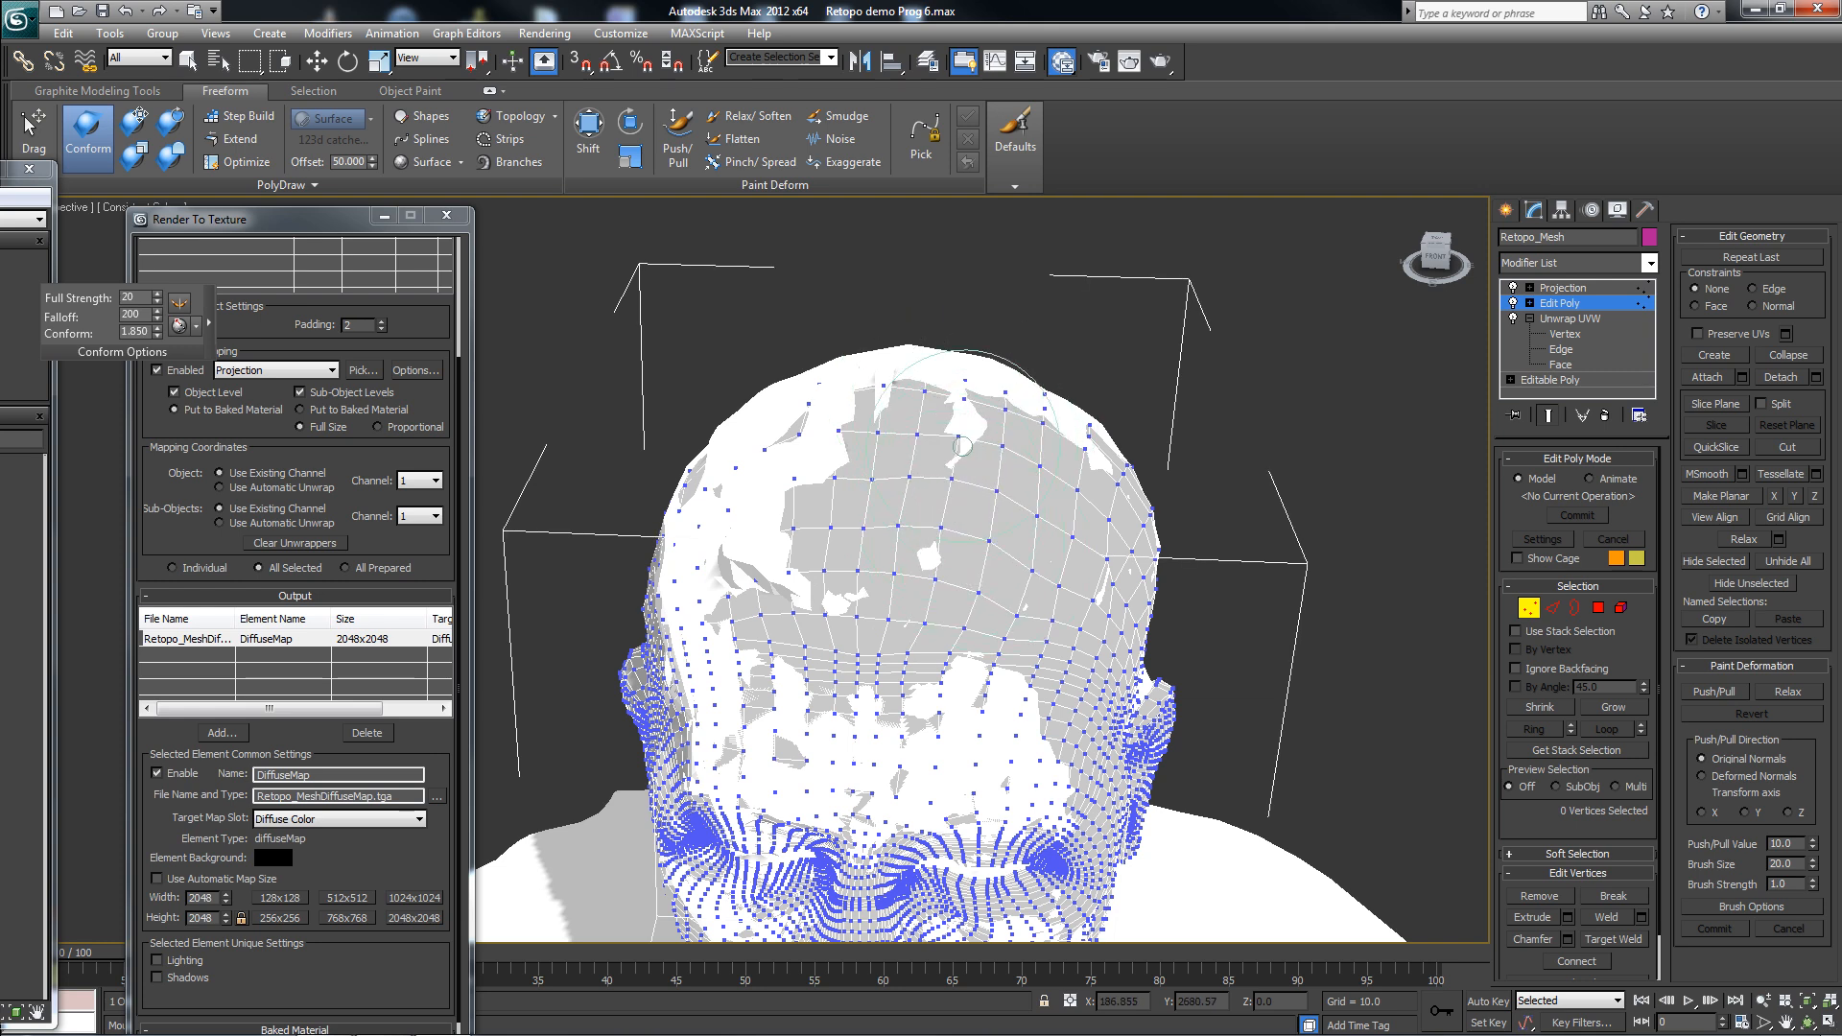
# - Conform the front top of the head and the side of the upper forehead to the offset scan surface
pyautogui.moveTo(962, 445)
pyautogui.keyDown('alt'); pyautogui.mouseDown(button='middle')
pyautogui.moveTo(987, 452)
pyautogui.moveTo(966, 576)
pyautogui.mouseUp(button='middle'); pyautogui.keyUp('alt')
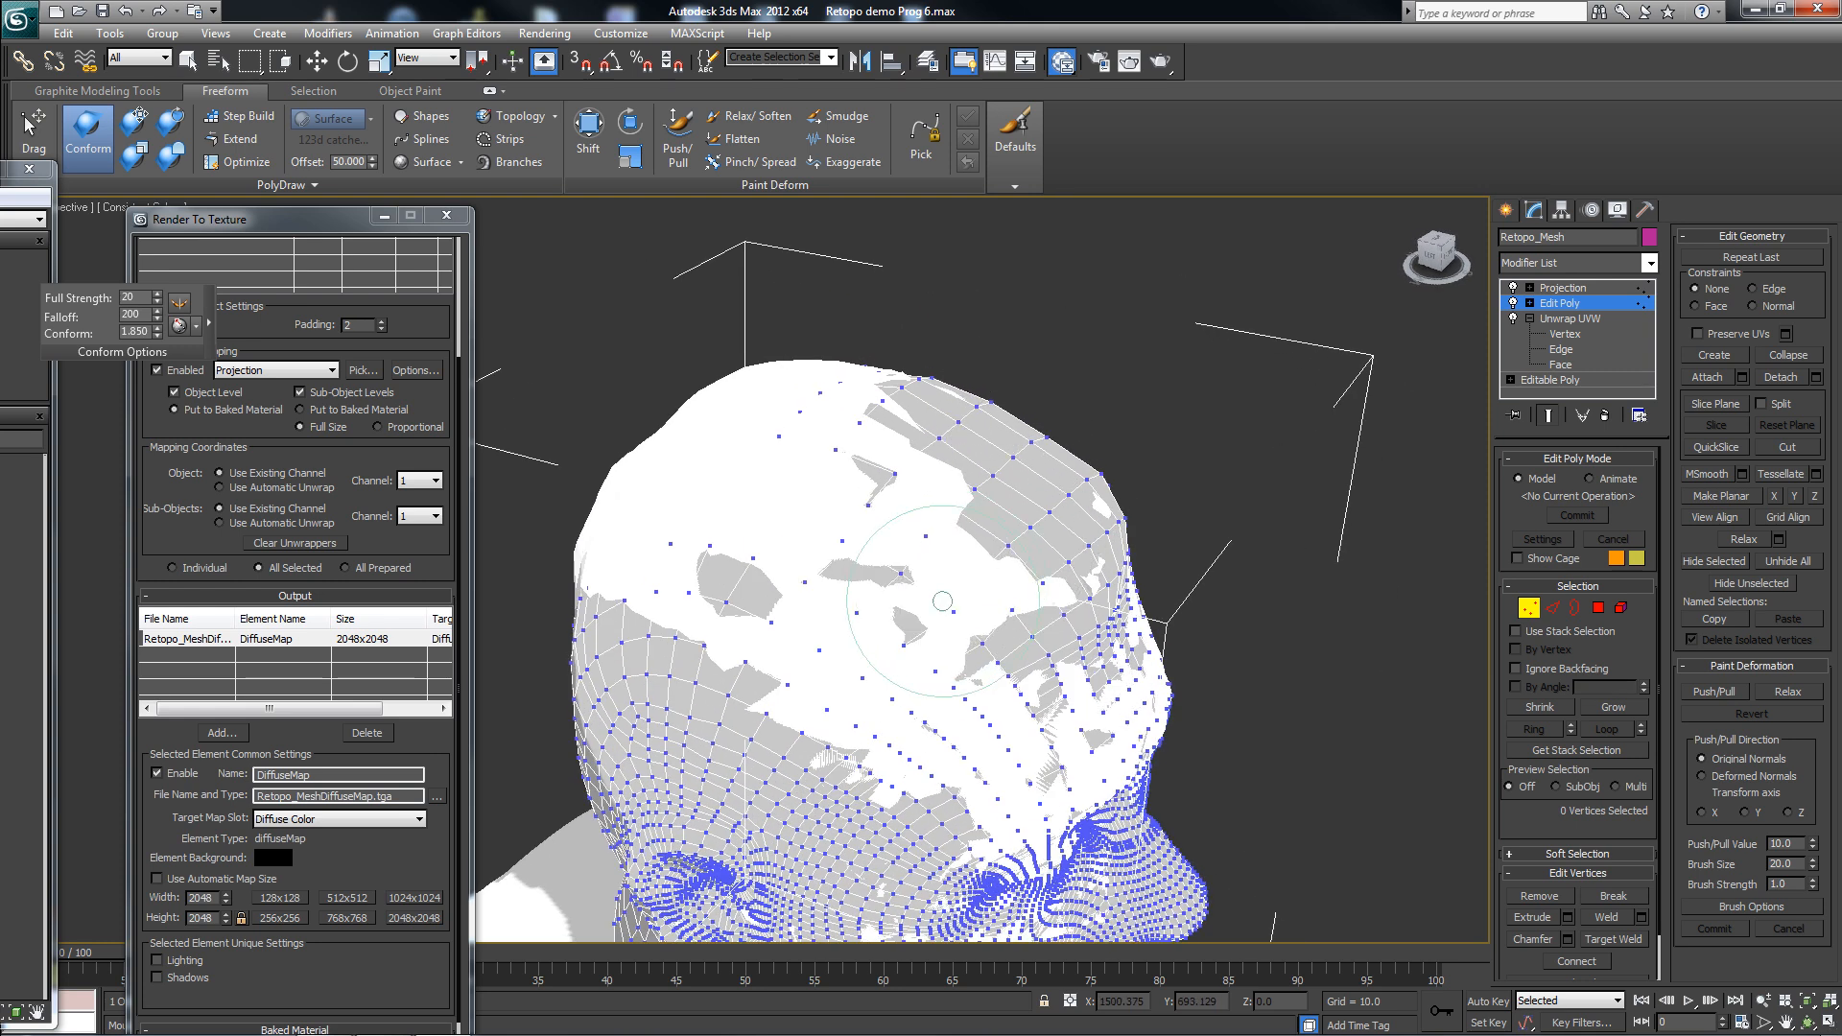
pyautogui.moveTo(942, 601)
pyautogui.mouseDown()
pyautogui.moveTo(969, 556)
pyautogui.moveTo(806, 436)
pyautogui.moveTo(815, 514)
pyautogui.moveTo(868, 446)
pyautogui.moveTo(943, 463)
pyautogui.mouseUp()
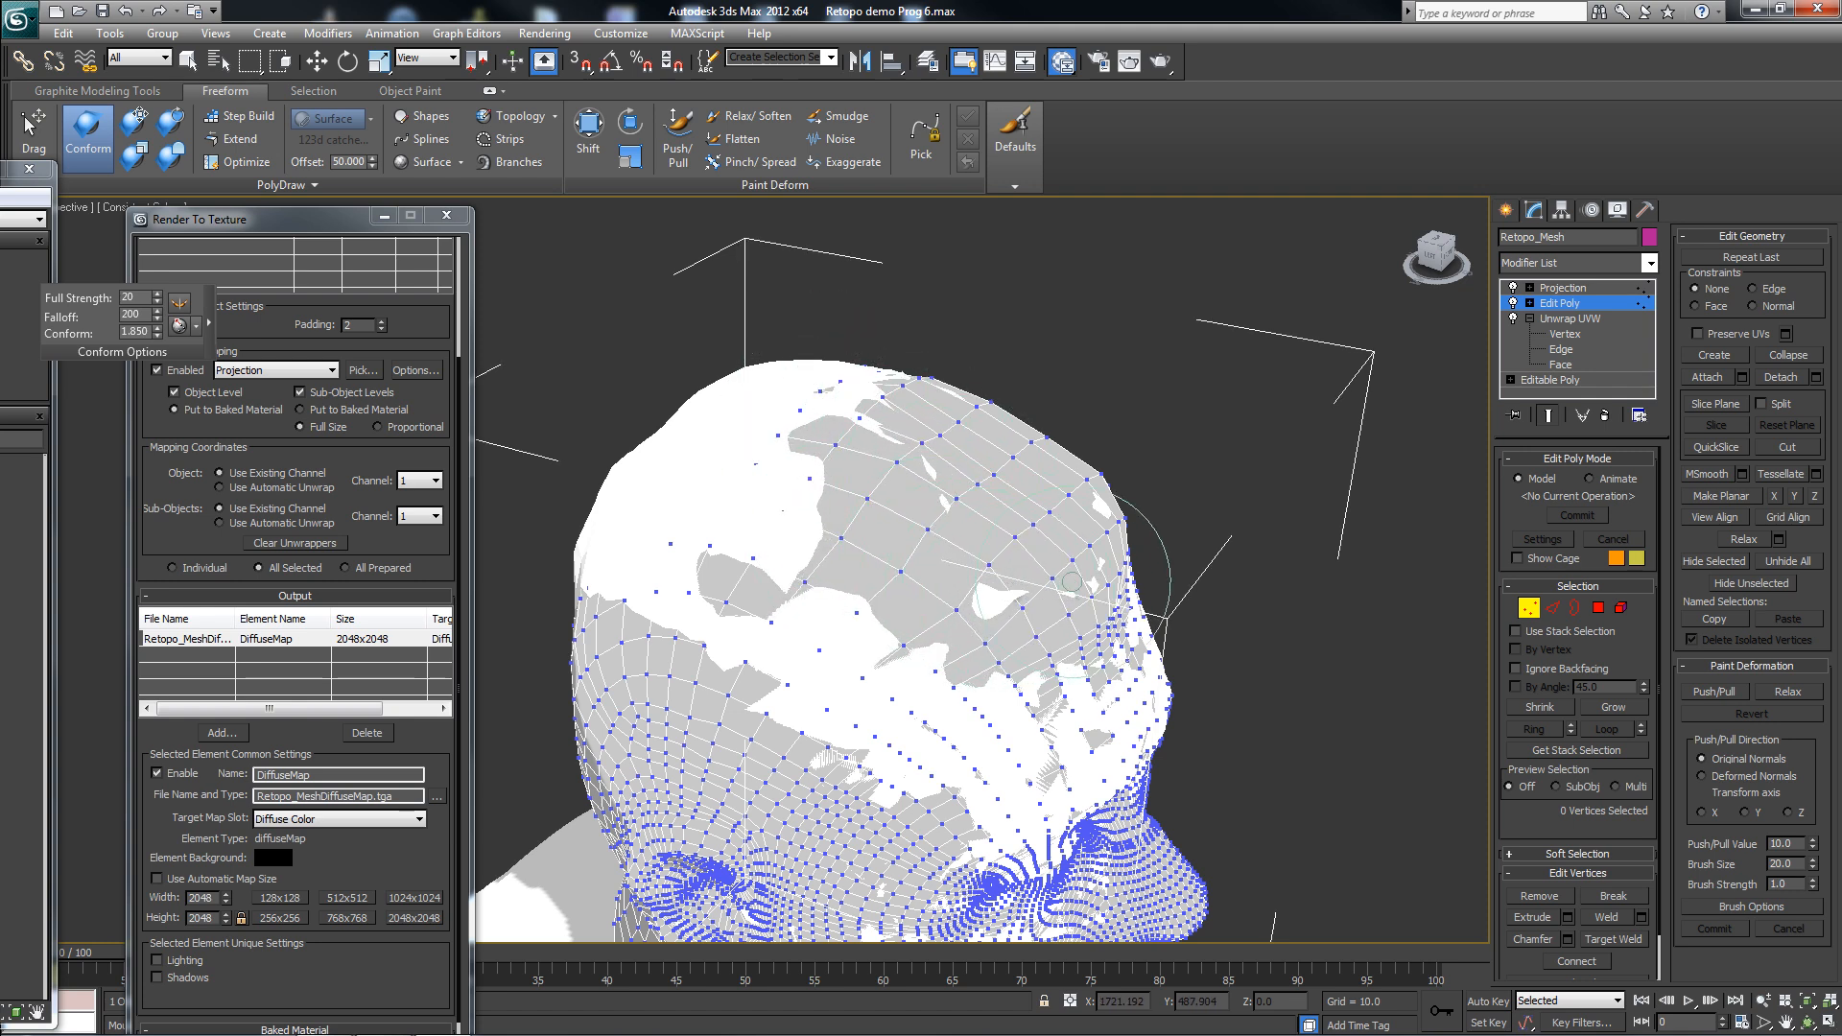
pyautogui.moveTo(1072, 583)
pyautogui.mouseDown()
pyautogui.moveTo(1099, 538)
pyautogui.moveTo(1083, 507)
pyautogui.mouseUp()
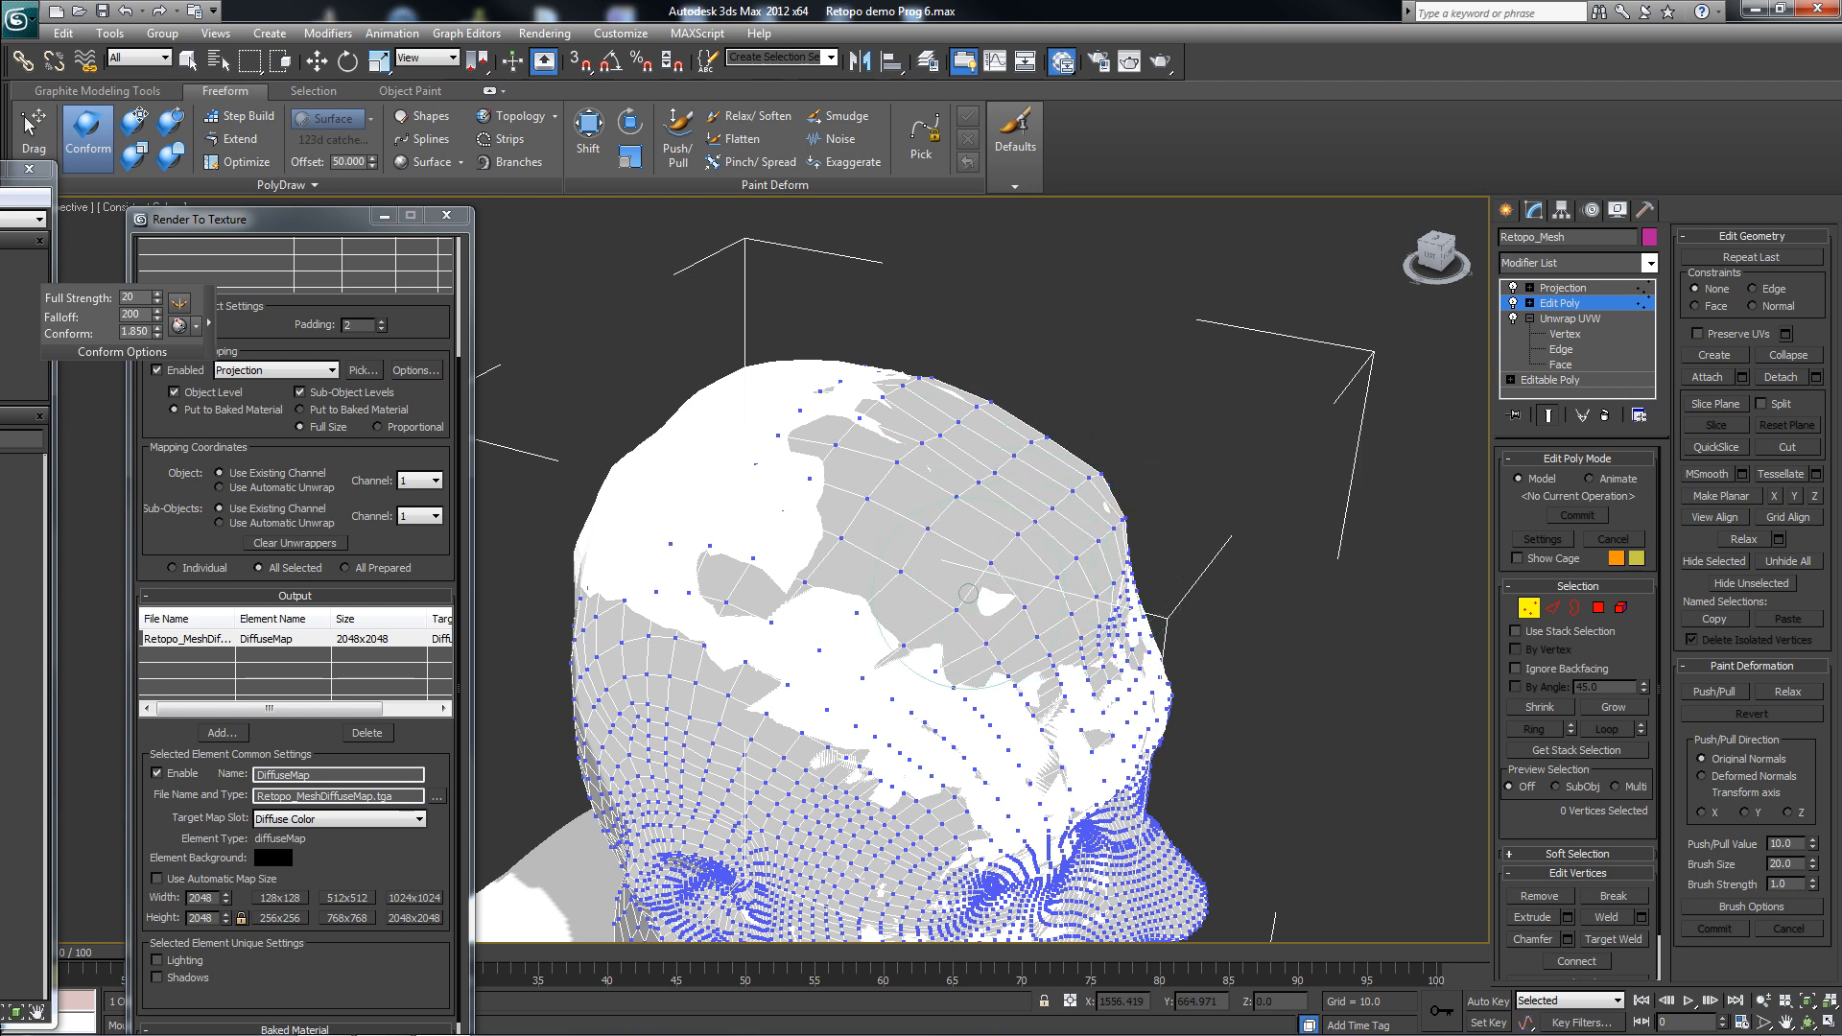
pyautogui.moveTo(968, 594); pyautogui.dragTo(802, 542)
# - Conform the crown of the head, working from its side toward the rear, to the offset scan surface
pyautogui.moveTo(868, 347)
pyautogui.keyDown('alt'); pyautogui.mouseDown(button='middle')
pyautogui.moveTo(854, 473)
pyautogui.moveTo(1027, 534)
pyautogui.mouseUp(button='middle'); pyautogui.keyUp('alt')
pyautogui.moveTo(1003, 607)
pyautogui.mouseDown()
pyautogui.moveTo(835, 538)
pyautogui.moveTo(1036, 576)
pyautogui.moveTo(964, 619)
pyautogui.mouseUp()
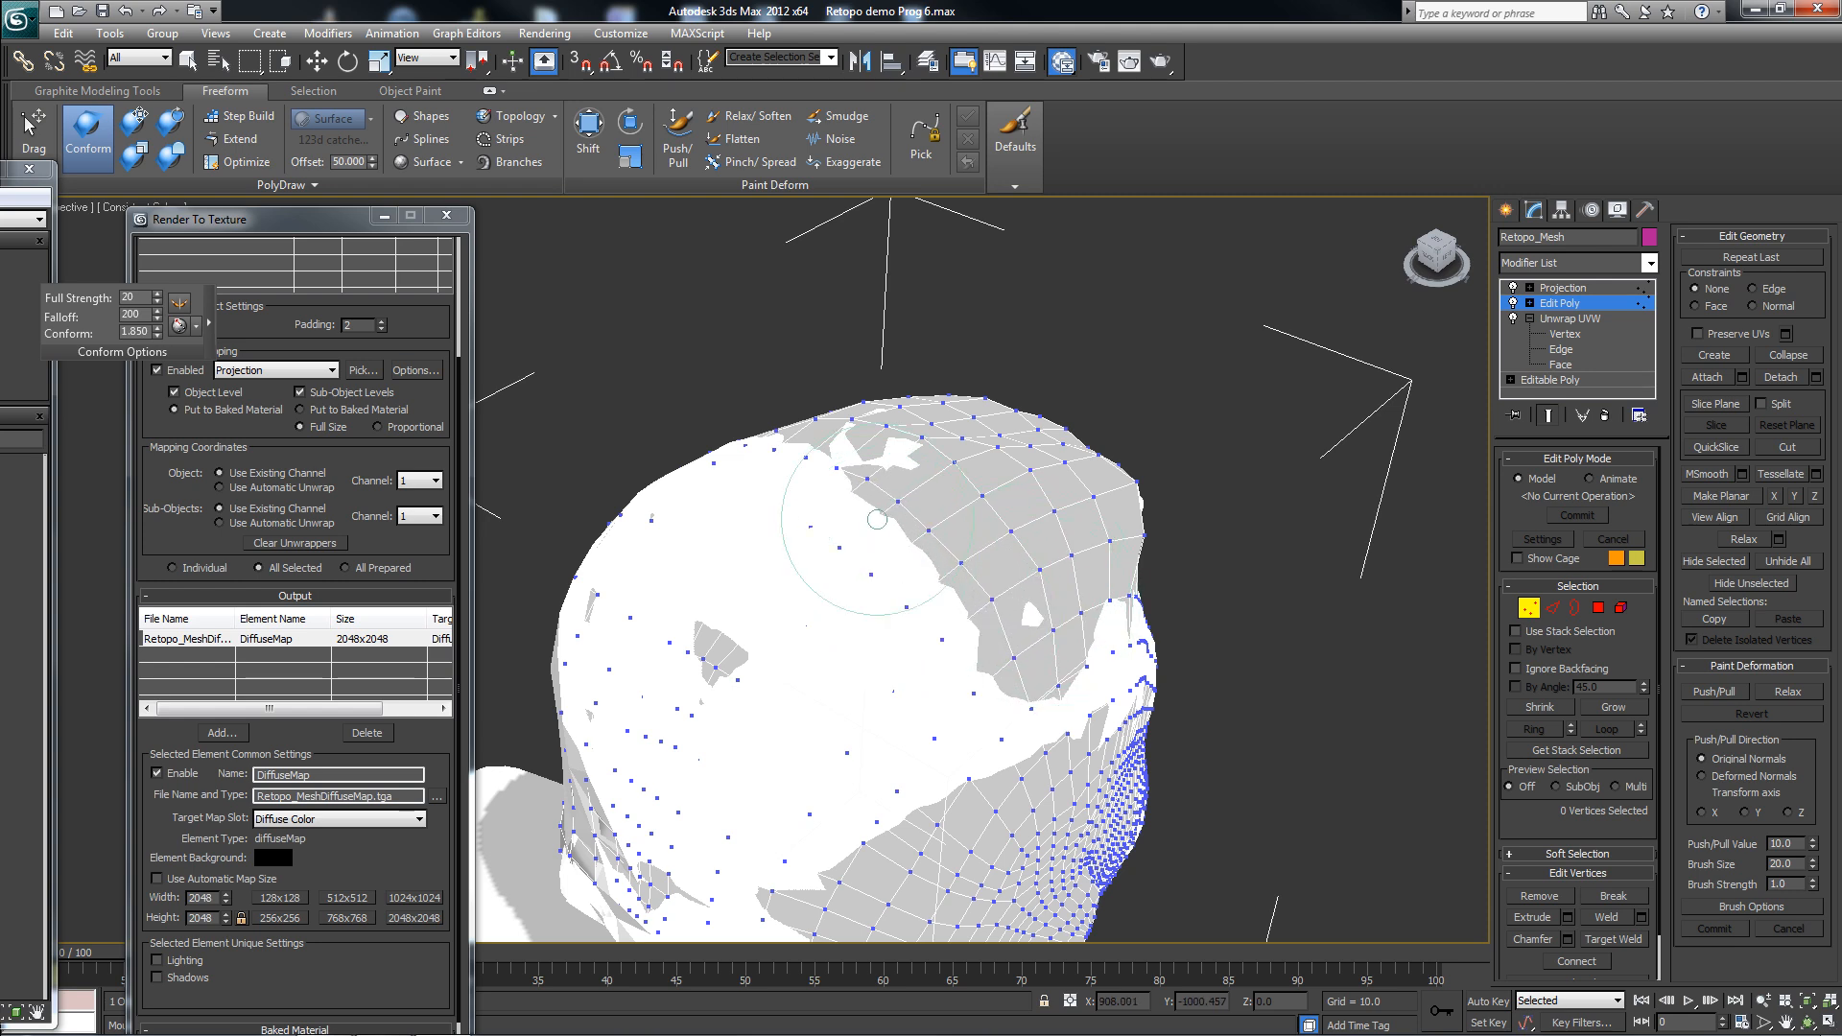
pyautogui.moveTo(877, 520)
pyautogui.mouseDown()
pyautogui.moveTo(734, 456)
pyautogui.moveTo(791, 522)
pyautogui.moveTo(964, 633)
pyautogui.moveTo(760, 491)
pyautogui.mouseUp()
pyautogui.keyDown('alt'); pyautogui.moveTo(802, 523); pyautogui.dragTo(829, 535, button='middle'); pyautogui.keyUp('alt')
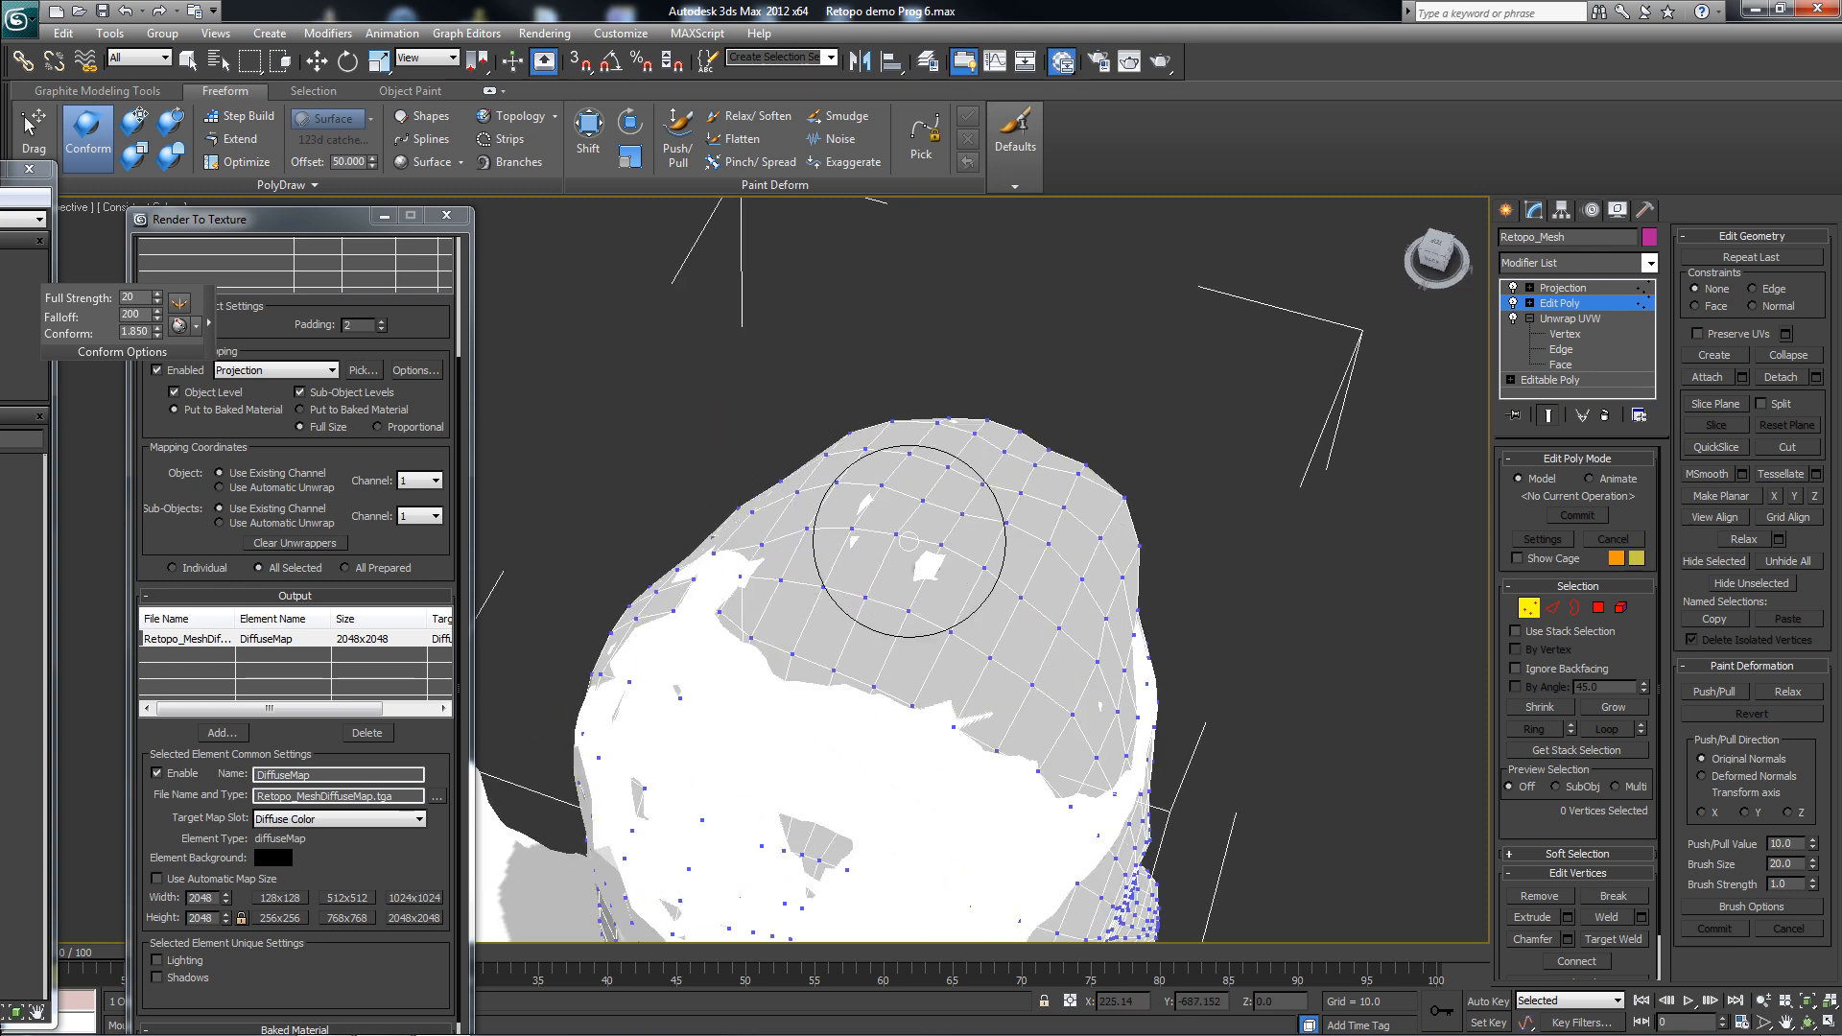
# - Conform the remaining patches on the crown and the upper back of the head to the offset scan surface
pyautogui.moveTo(908, 542); pyautogui.dragTo(907, 523)
pyautogui.moveTo(827, 537); pyautogui.dragTo(888, 460, button='middle')
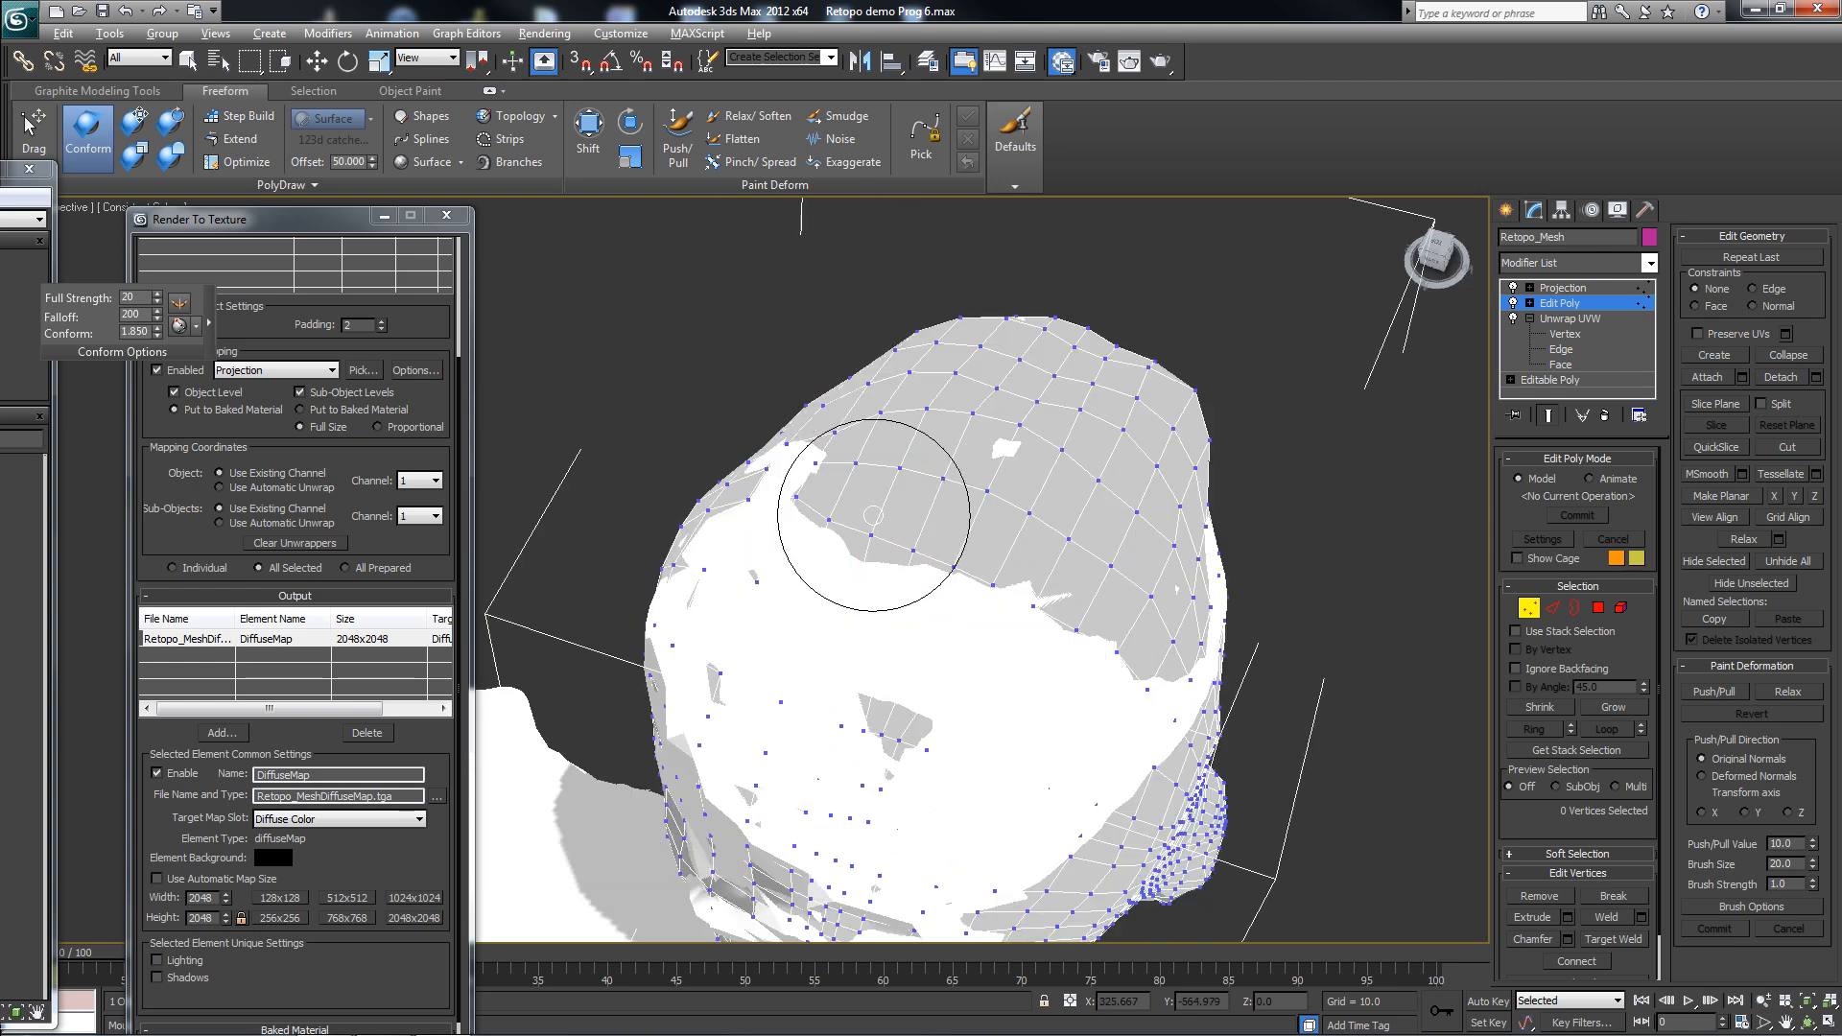
pyautogui.moveTo(783, 463); pyautogui.dragTo(779, 444)
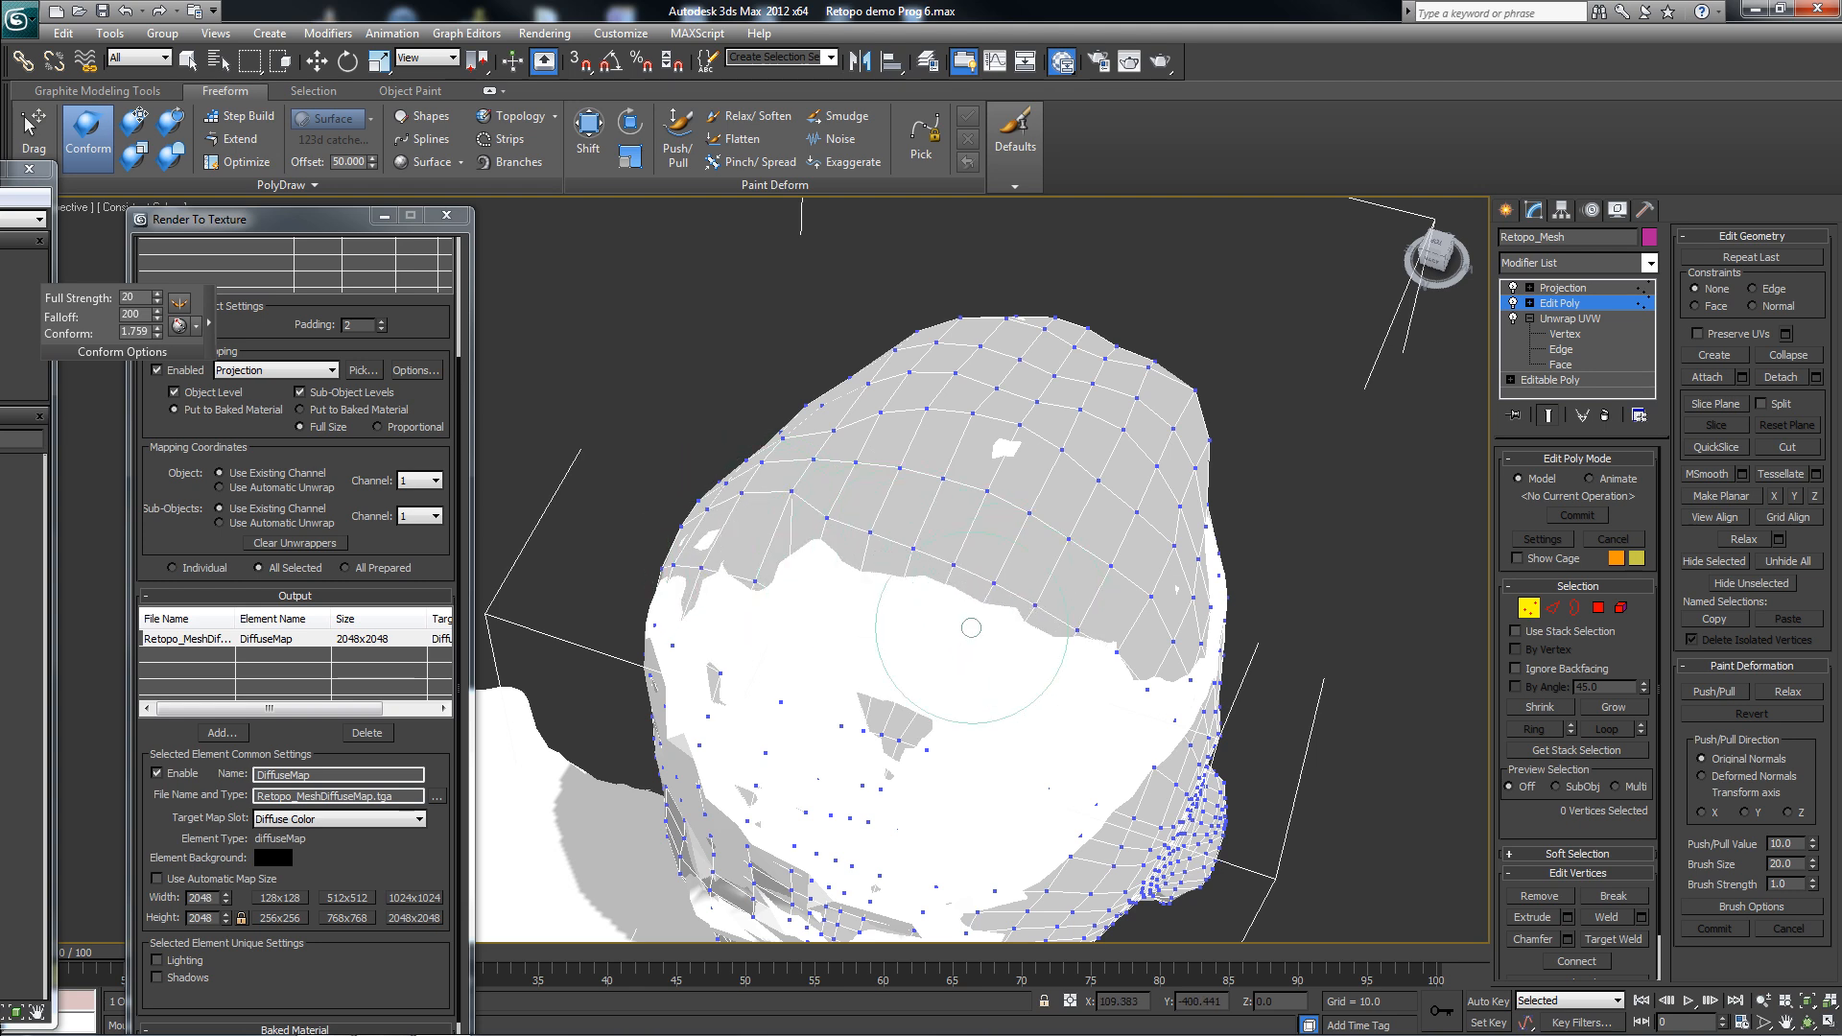
pyautogui.moveTo(777, 576); pyautogui.dragTo(688, 600)
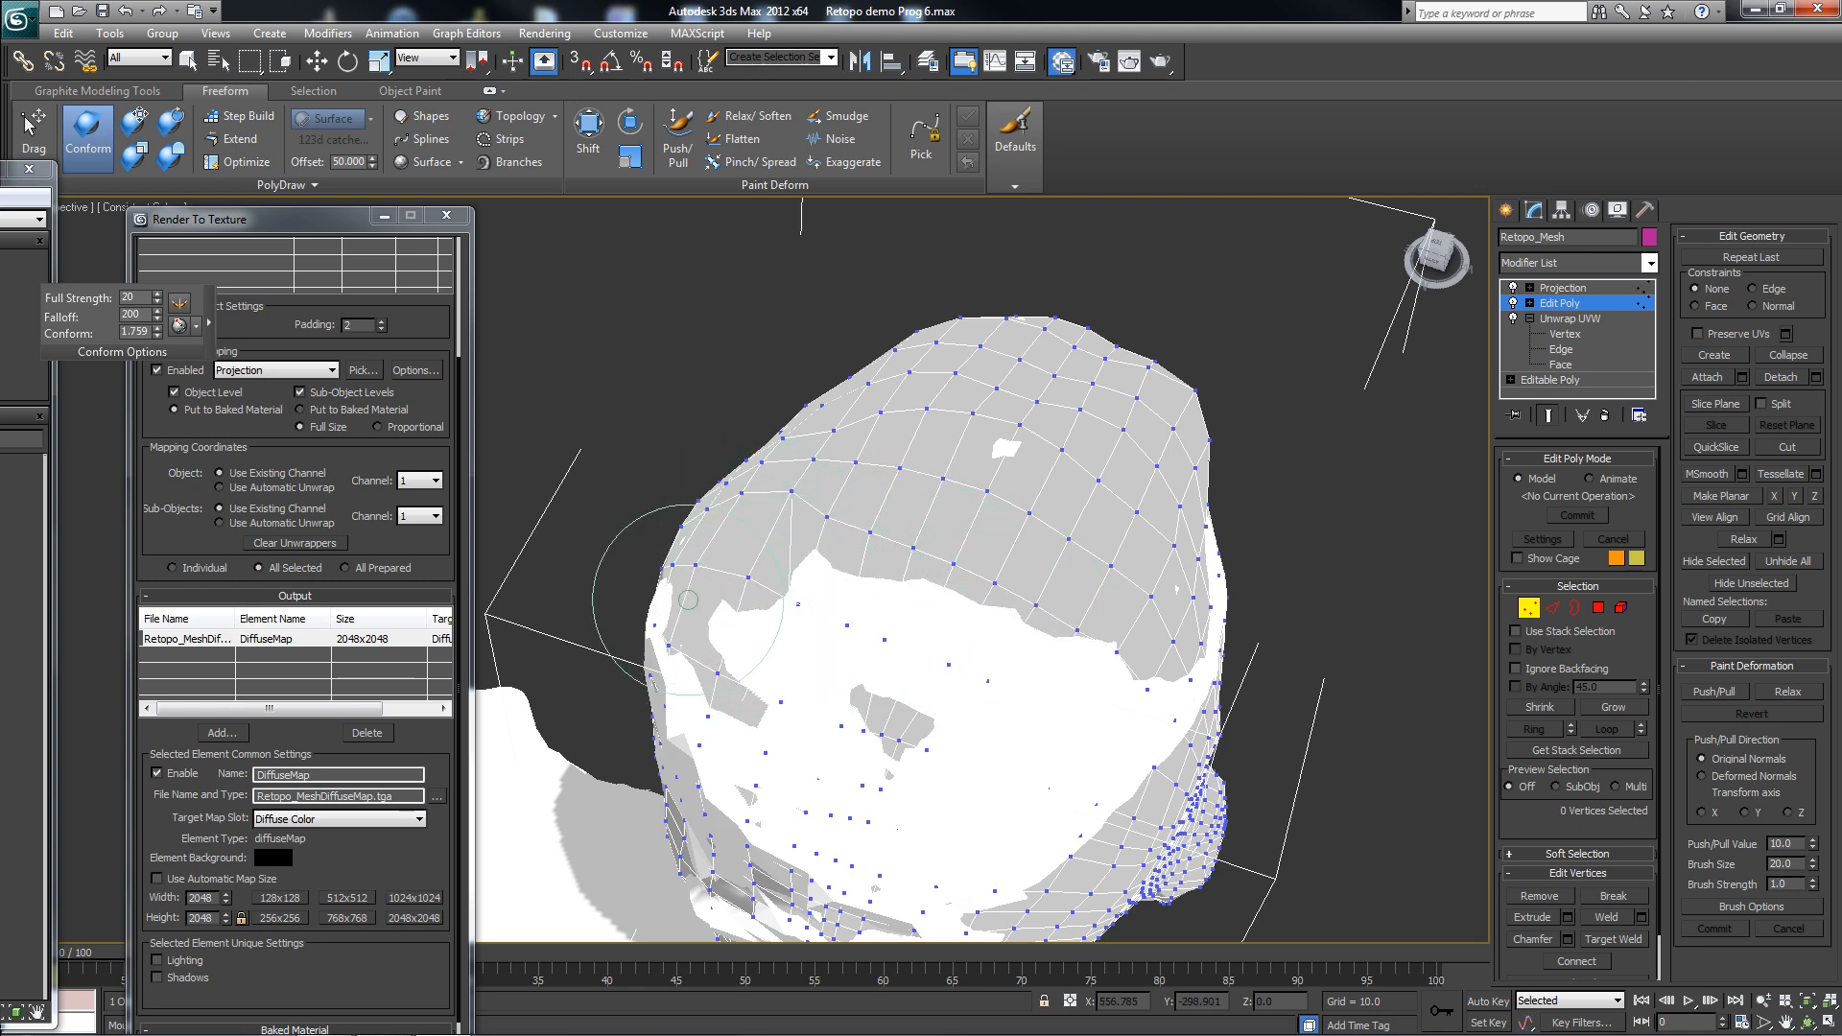
pyautogui.moveTo(855, 608)
pyautogui.mouseDown()
pyautogui.moveTo(797, 662)
pyautogui.moveTo(749, 671)
pyautogui.moveTo(902, 652)
pyautogui.moveTo(1011, 668)
pyautogui.moveTo(969, 585)
pyautogui.mouseUp()
# - Conform the side of the head above the ear and the side of the upper forehead to the offset scan surface
pyautogui.moveTo(965, 580)
pyautogui.keyDown('alt'); pyautogui.mouseDown(button='middle')
pyautogui.moveTo(871, 526)
pyautogui.moveTo(860, 491)
pyautogui.mouseUp(button='middle'); pyautogui.keyUp('alt')
pyautogui.moveTo(789, 355)
pyautogui.mouseDown()
pyautogui.moveTo(905, 462)
pyautogui.moveTo(816, 384)
pyautogui.moveTo(734, 461)
pyautogui.moveTo(657, 412)
pyautogui.moveTo(796, 446)
pyautogui.moveTo(811, 480)
pyautogui.moveTo(892, 414)
pyautogui.moveTo(777, 518)
pyautogui.moveTo(853, 499)
pyautogui.moveTo(878, 526)
pyautogui.moveTo(897, 506)
pyautogui.mouseUp()
pyautogui.keyDown('alt'); pyautogui.moveTo(944, 455); pyautogui.dragTo(758, 406, button='middle'); pyautogui.keyUp('alt')
pyautogui.moveTo(763, 411)
pyautogui.mouseDown()
pyautogui.moveTo(922, 470)
pyautogui.moveTo(1050, 414)
pyautogui.moveTo(1065, 494)
pyautogui.moveTo(967, 518)
pyautogui.mouseUp()
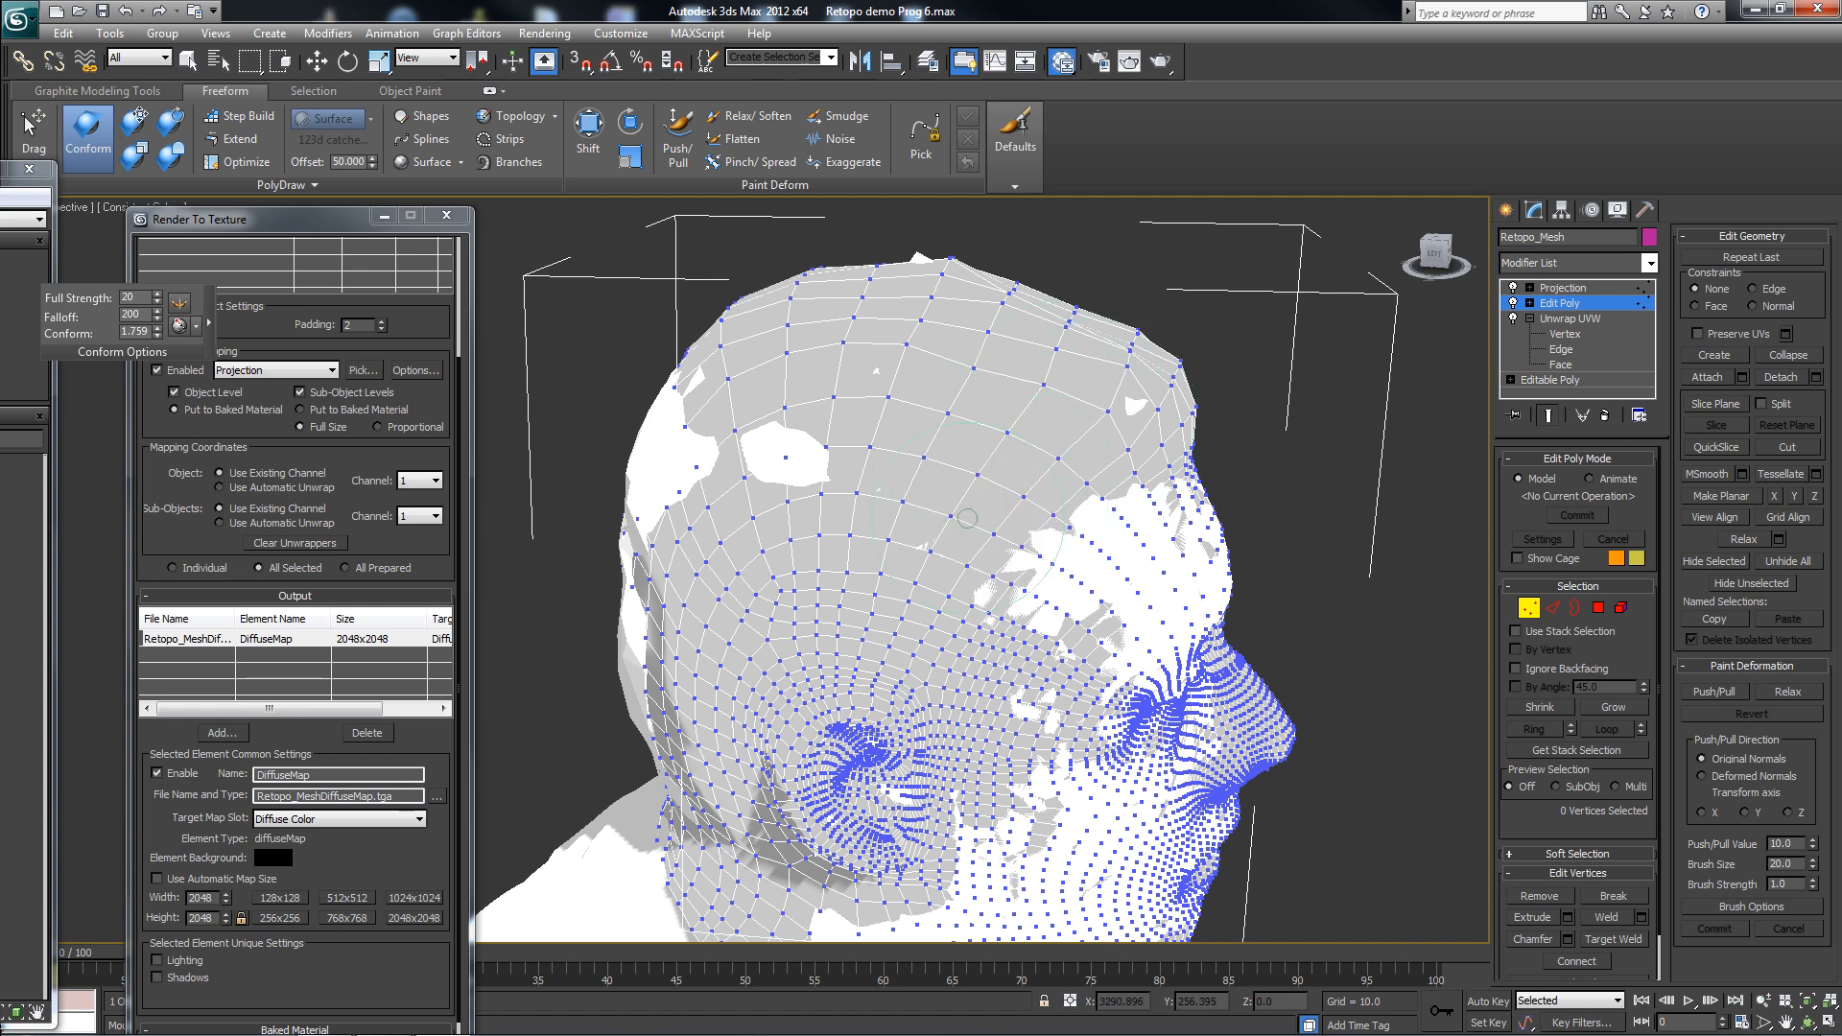
pyautogui.moveTo(792, 446); pyautogui.dragTo(757, 448)
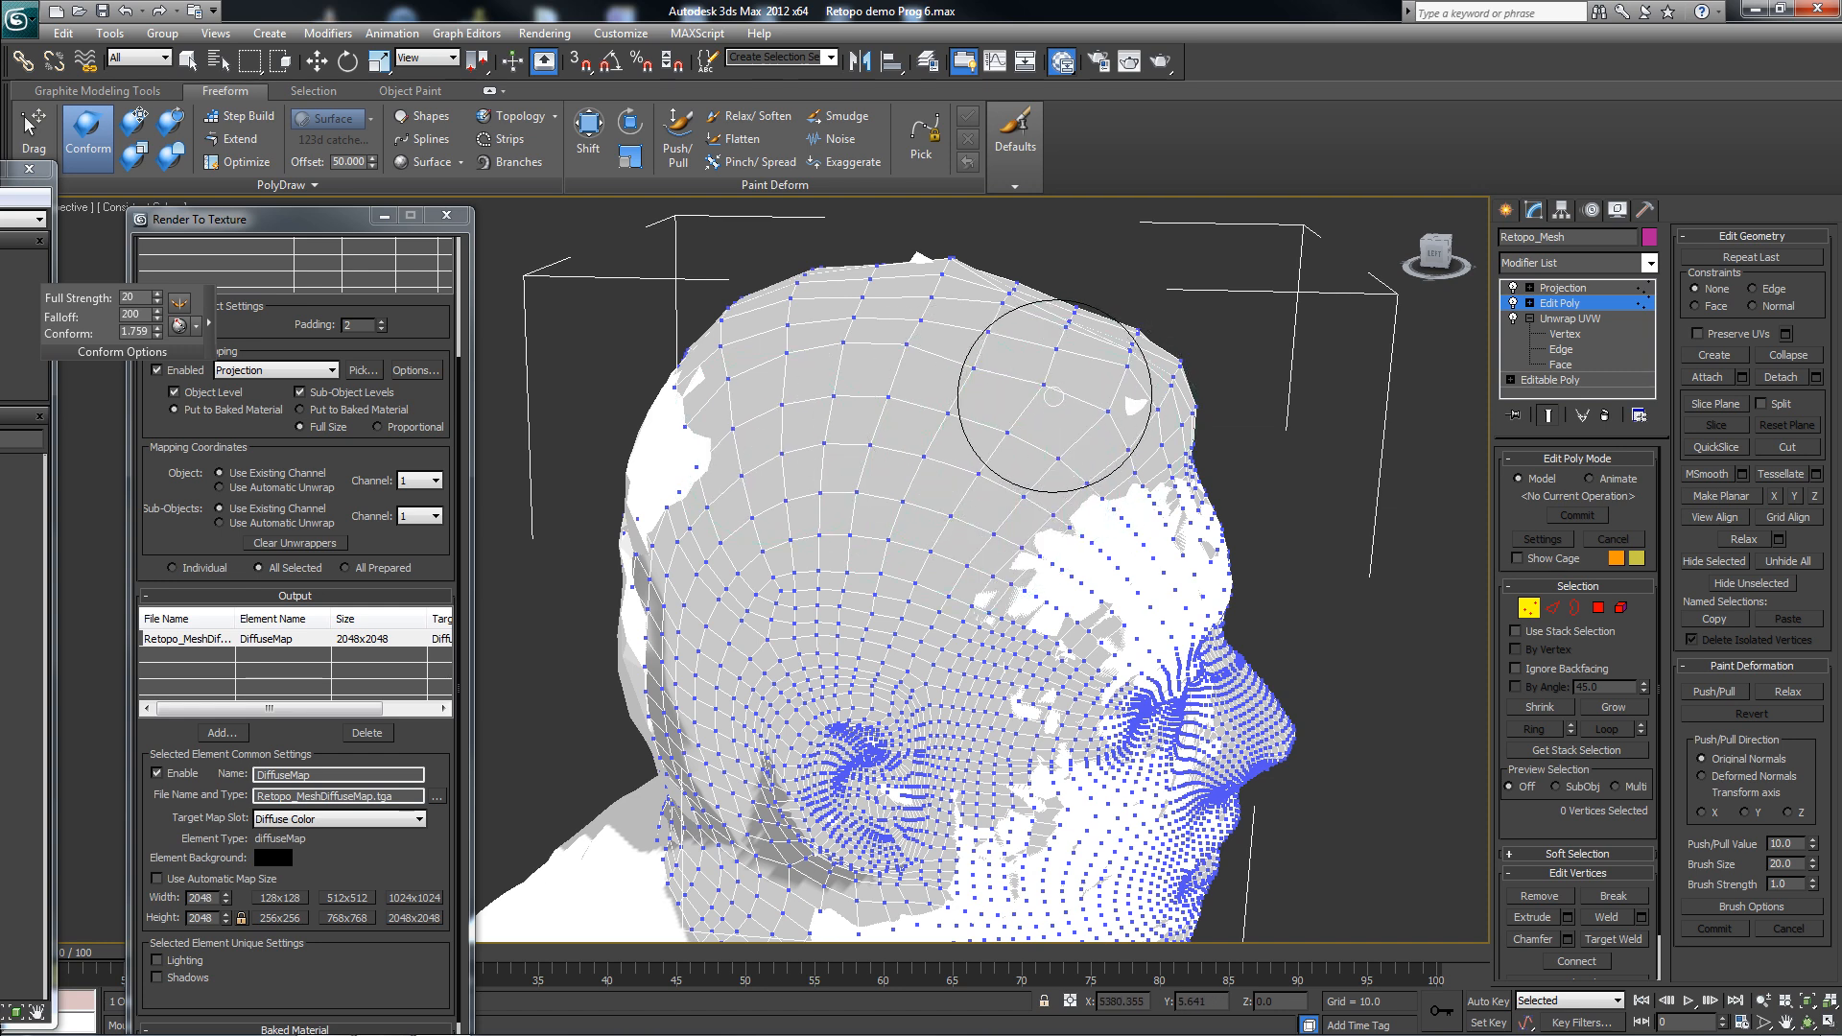
pyautogui.keyDown('alt'); pyautogui.moveTo(1069, 349); pyautogui.dragTo(977, 386, button='middle'); pyautogui.keyUp('alt')
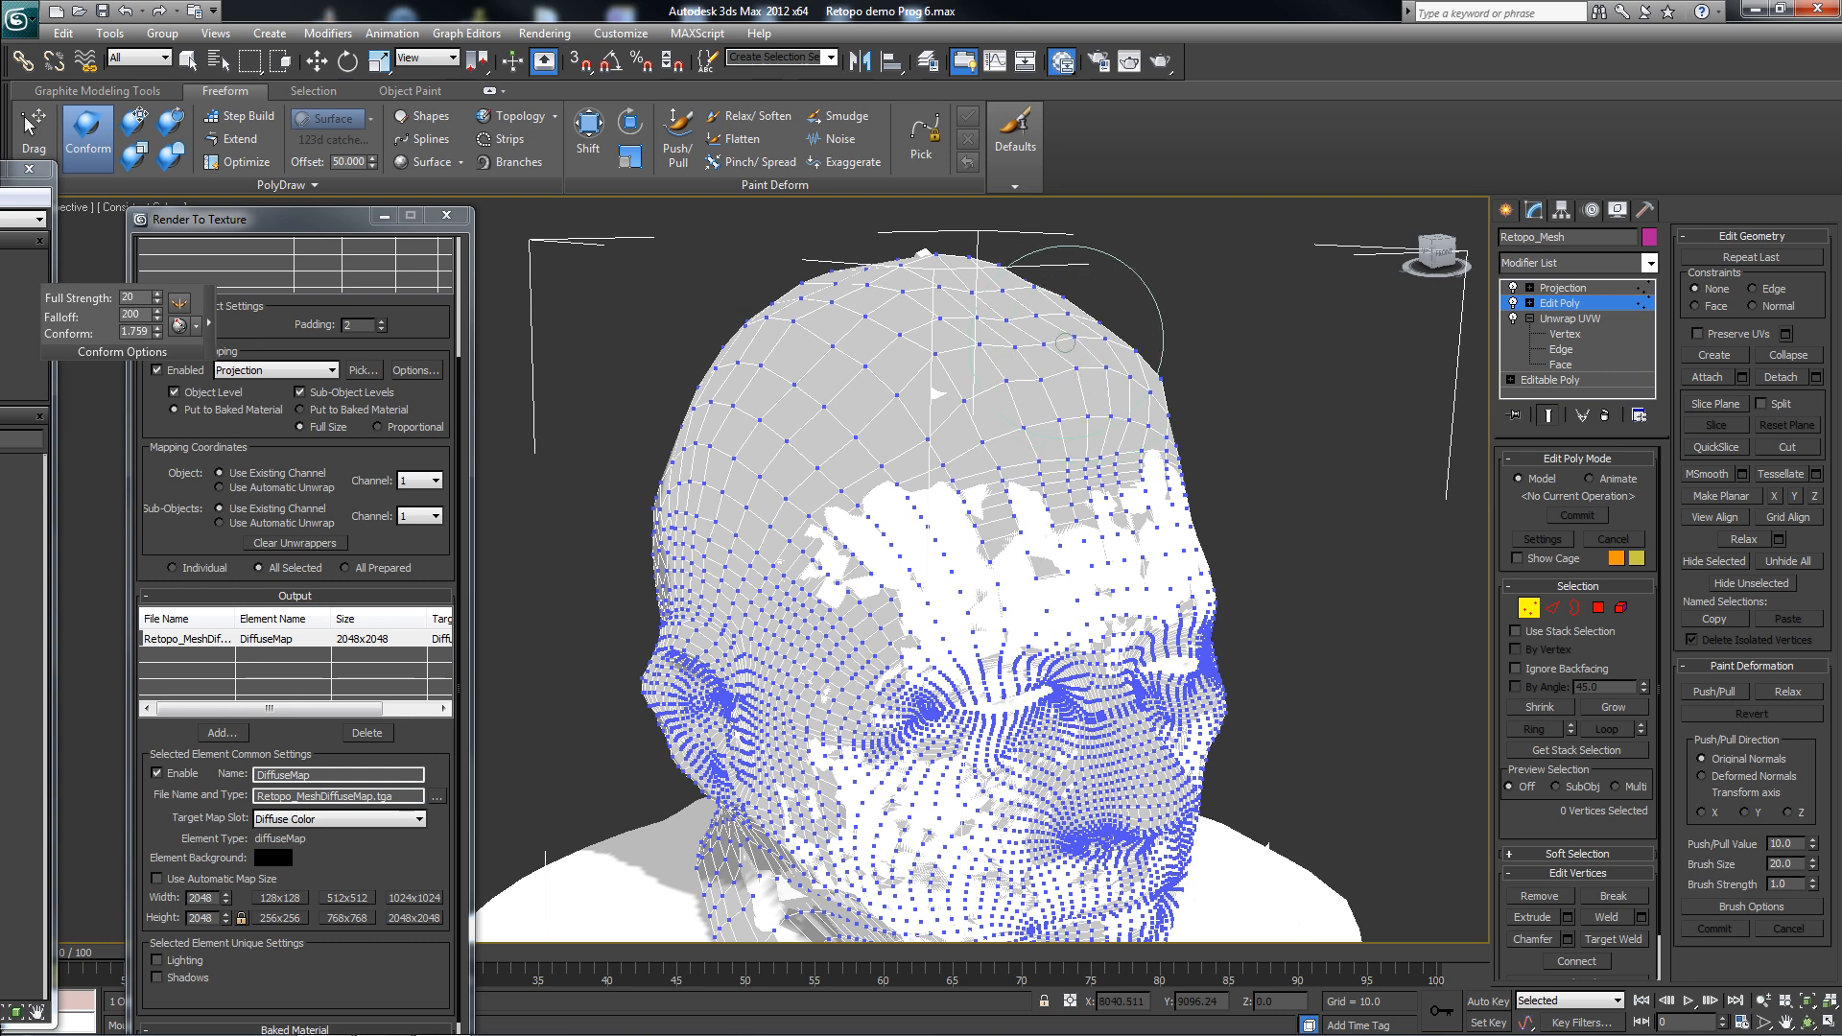
pyautogui.moveTo(1064, 343)
pyautogui.mouseDown()
pyautogui.moveTo(964, 407)
pyautogui.moveTo(930, 504)
pyautogui.moveTo(864, 556)
pyautogui.moveTo(942, 506)
pyautogui.mouseUp()
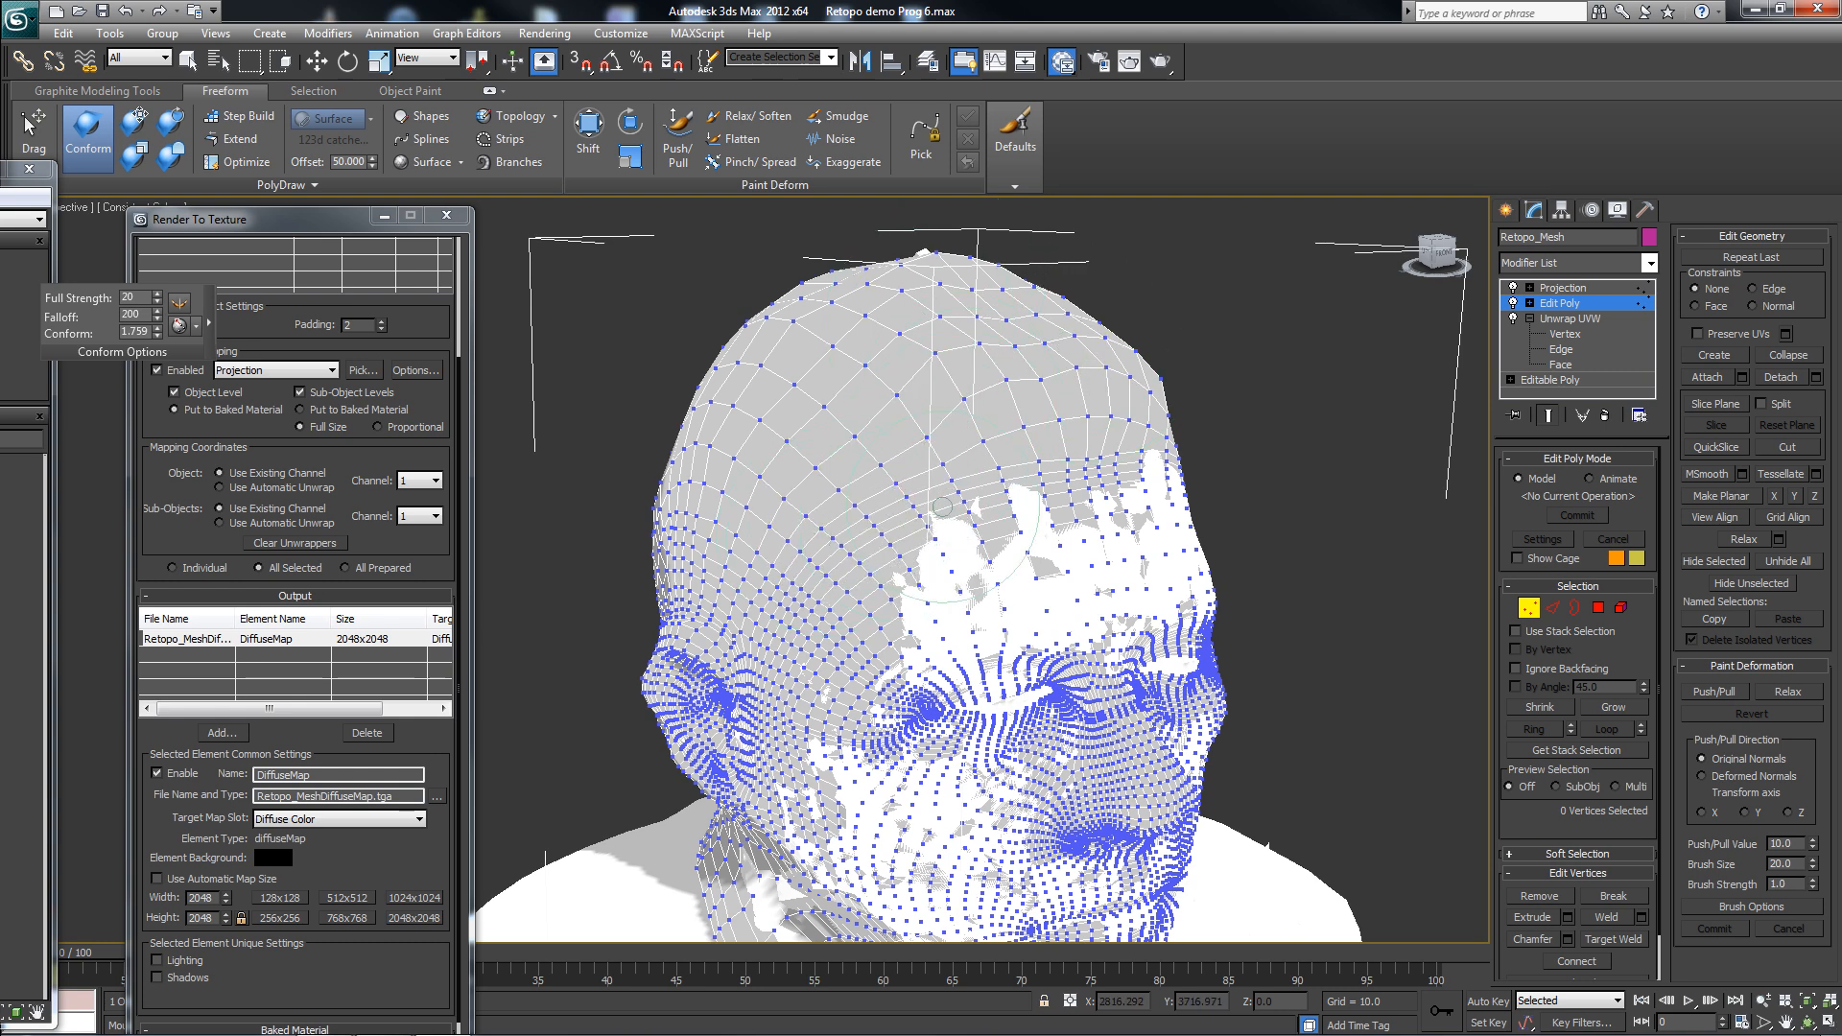
# - Conform the opposite side of the face, from in front of the ear down to the jaw, to the offset scan surface
pyautogui.keyDown('alt'); pyautogui.moveTo(1180, 451); pyautogui.dragTo(912, 411, button='middle'); pyautogui.keyUp('alt')
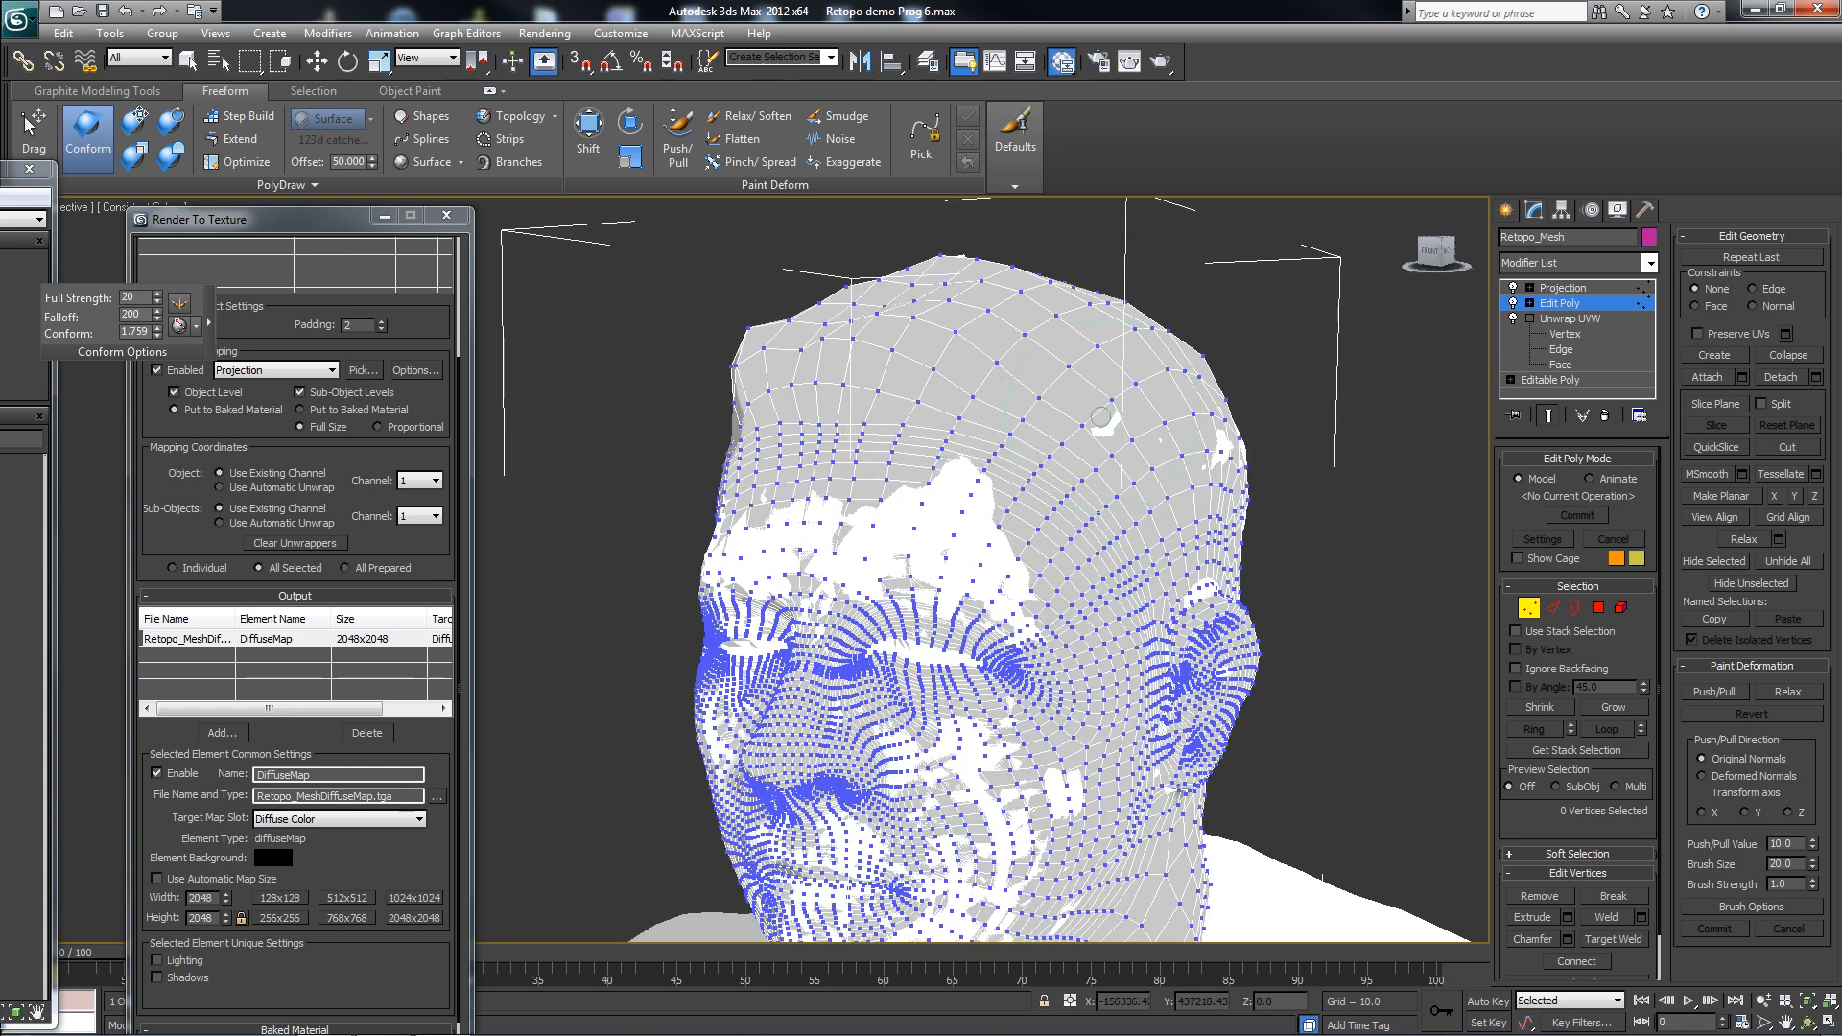
pyautogui.keyDown('alt'); pyautogui.moveTo(1152, 475); pyautogui.dragTo(1066, 252, button='middle'); pyautogui.keyUp('alt')
pyautogui.moveTo(1073, 434); pyautogui.dragTo(1022, 682)
pyautogui.moveTo(1030, 750); pyautogui.dragTo(1023, 753)
pyautogui.moveTo(1021, 758)
pyautogui.mouseDown()
pyautogui.moveTo(917, 833)
pyautogui.moveTo(962, 830)
pyautogui.mouseUp()
# - Bake the 2048x2048 diffuse map again and check the rendered texture for remaining red areas
pyautogui.moveTo(338, 216); pyautogui.dragTo(430, 39)
pyautogui.click(264, 1012)
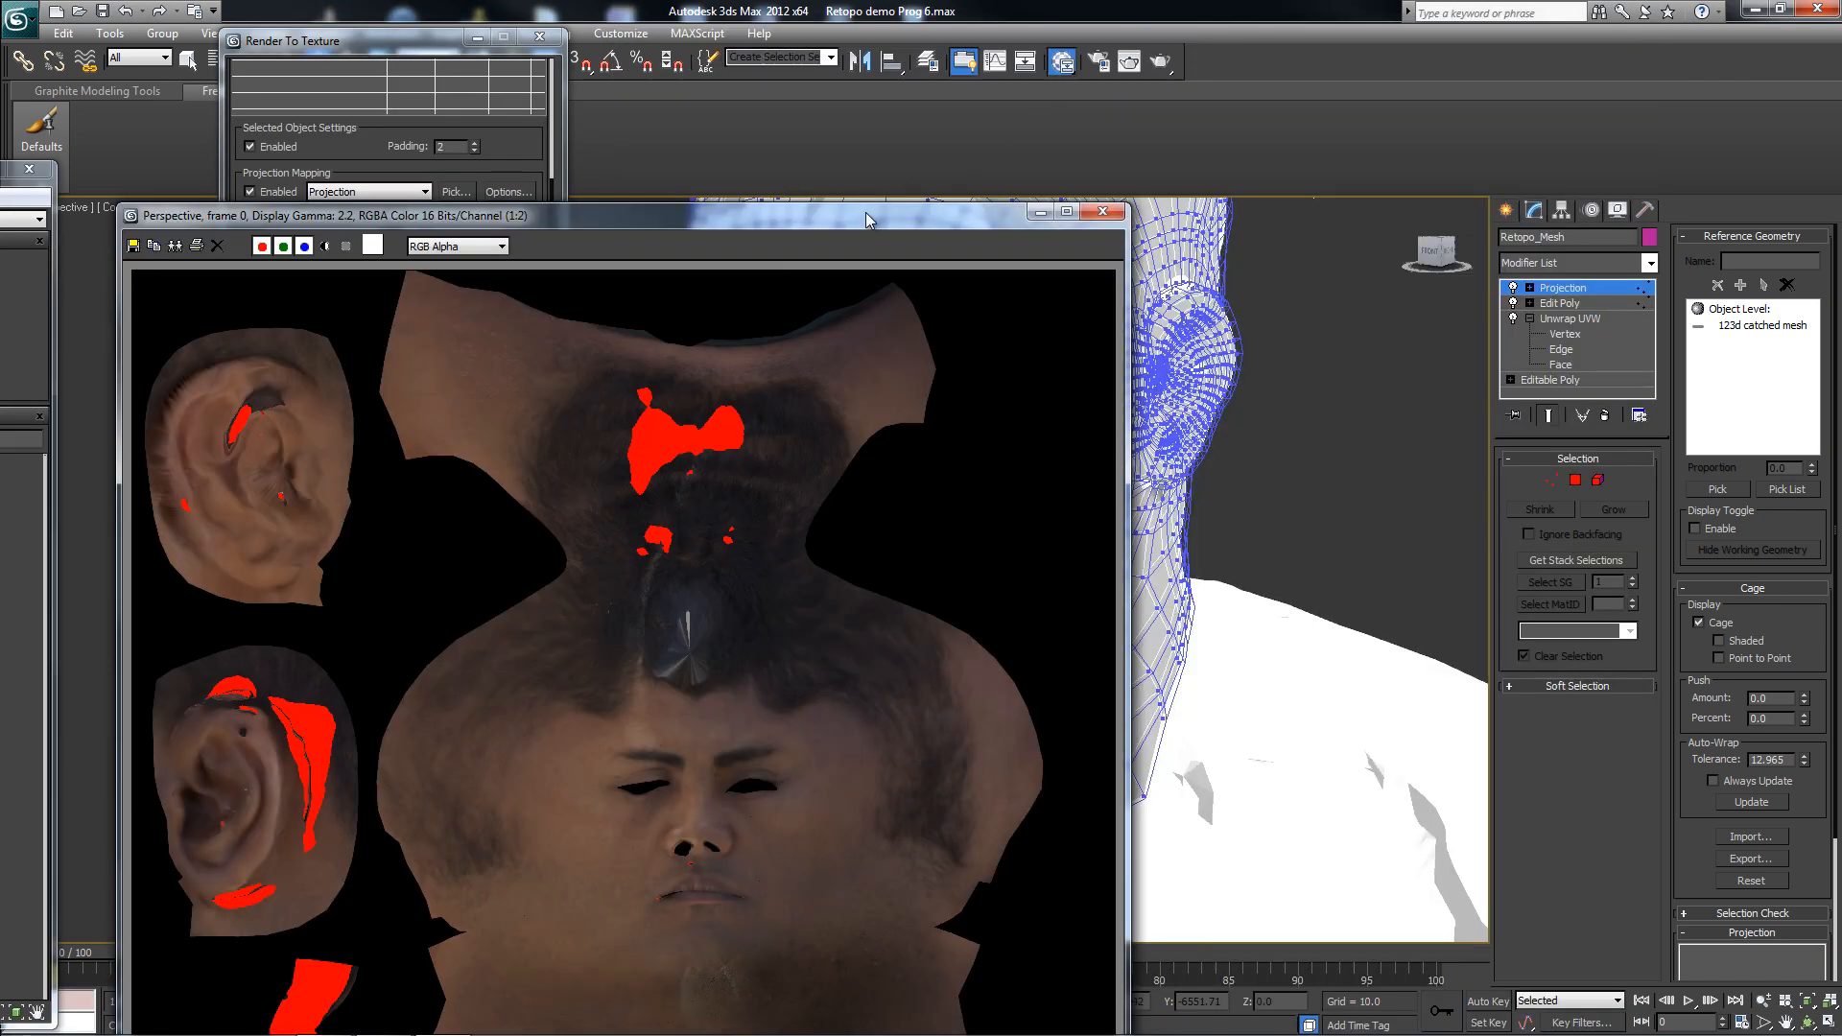
pyautogui.moveTo(885, 222); pyautogui.dragTo(0, 226)
# - Return to the Edit Poly level and conform the back of the head to the offset scan surface
pyautogui.keyDown('alt'); pyautogui.moveTo(1303, 393); pyautogui.dragTo(1123, 485, button='middle'); pyautogui.keyUp('alt')
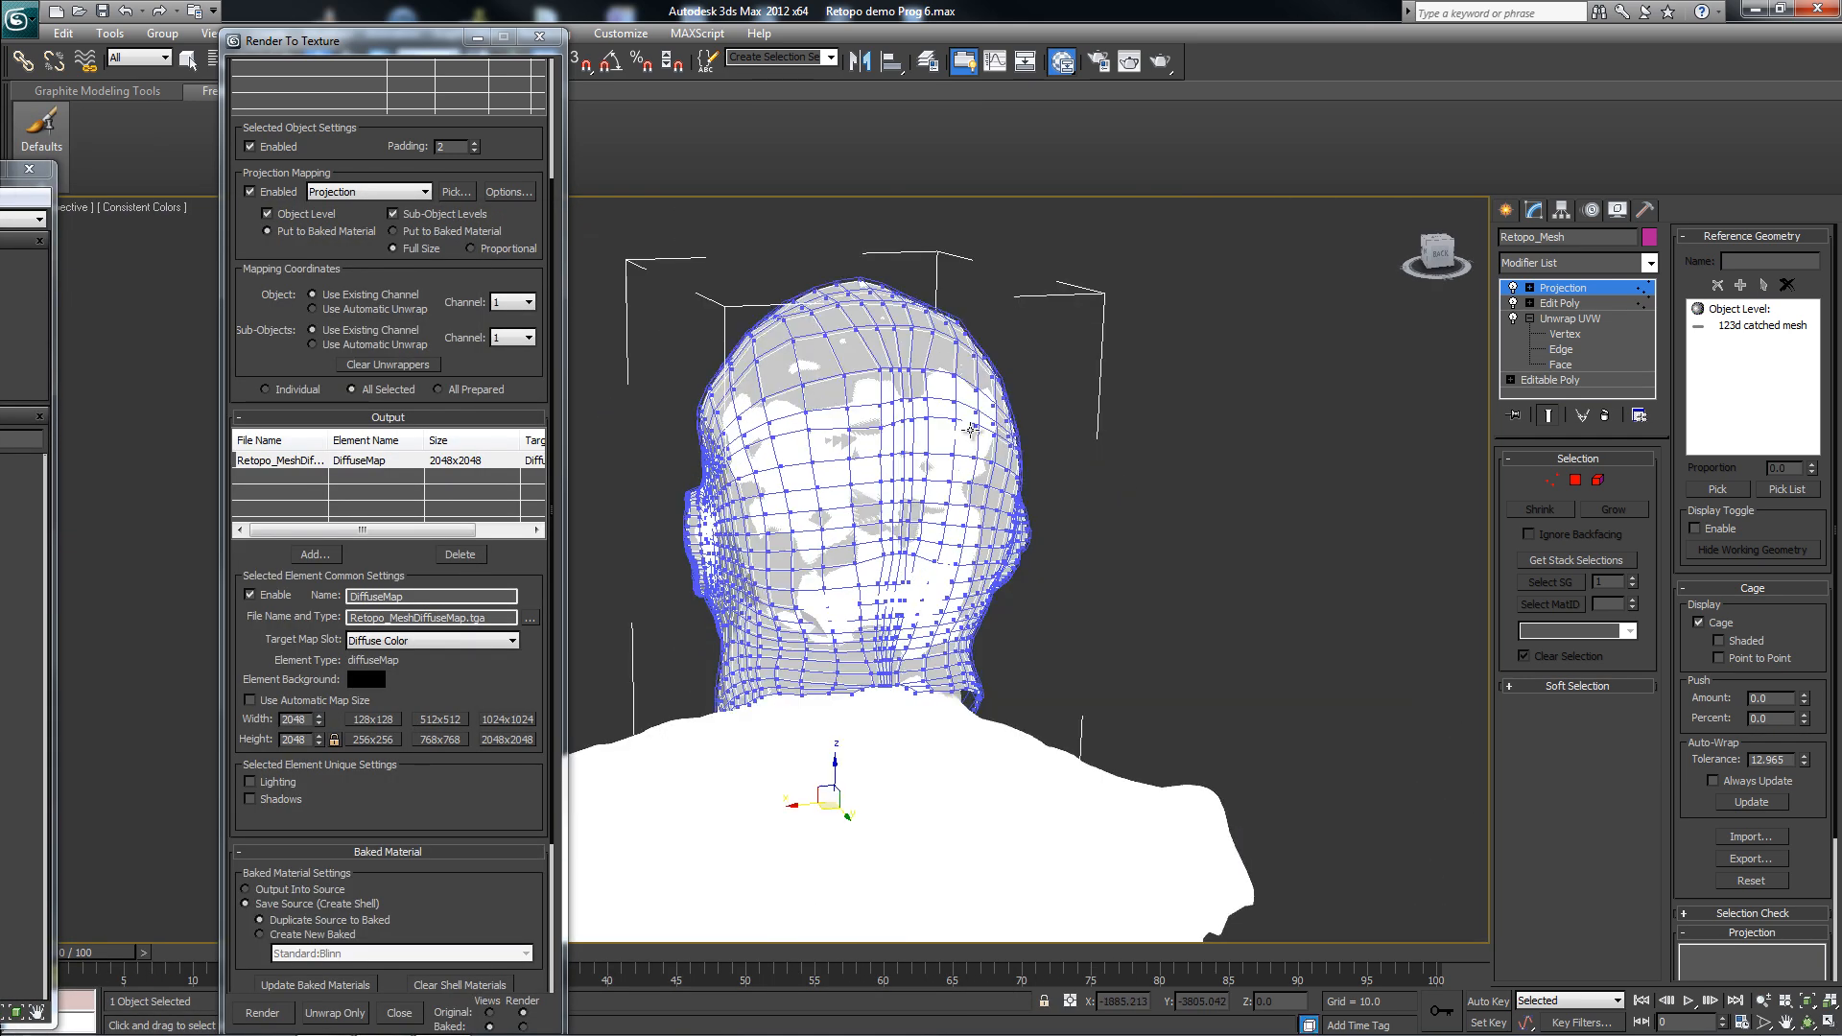
pyautogui.click(1559, 303)
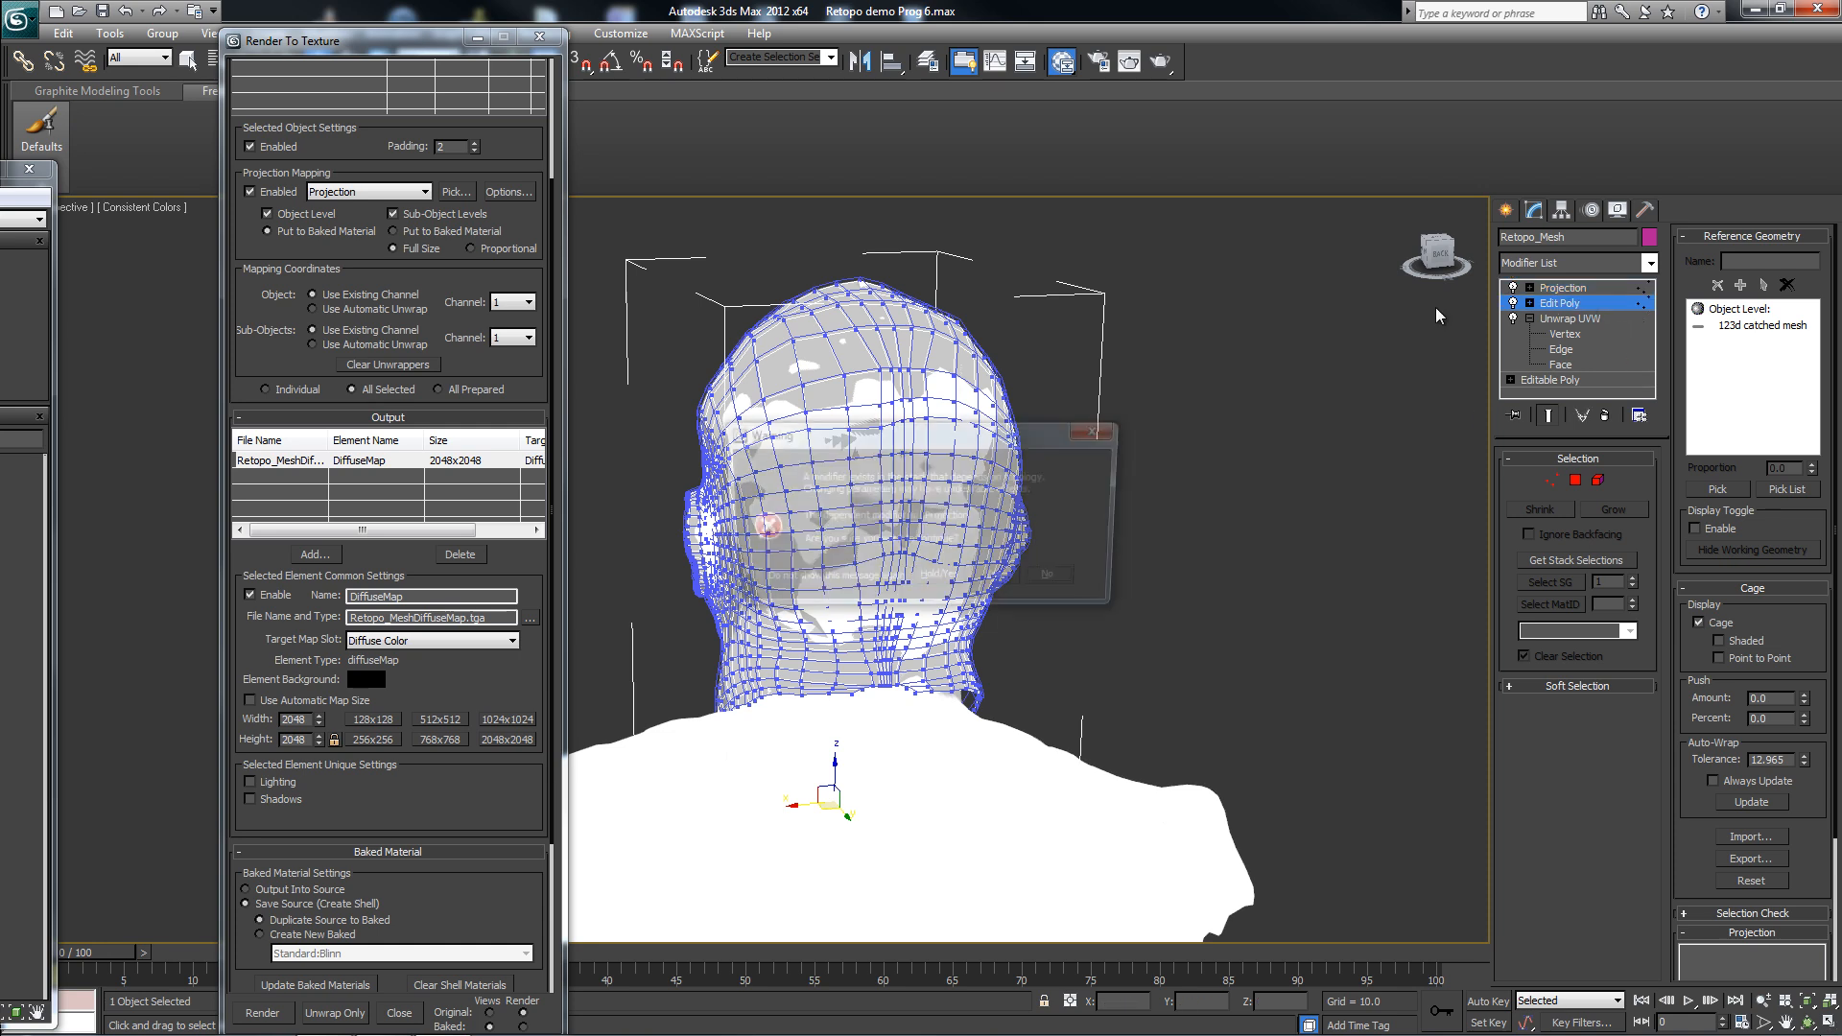
pyautogui.click(969, 580)
pyautogui.moveTo(355, 41); pyautogui.dragTo(150, 349)
pyautogui.click(88, 125)
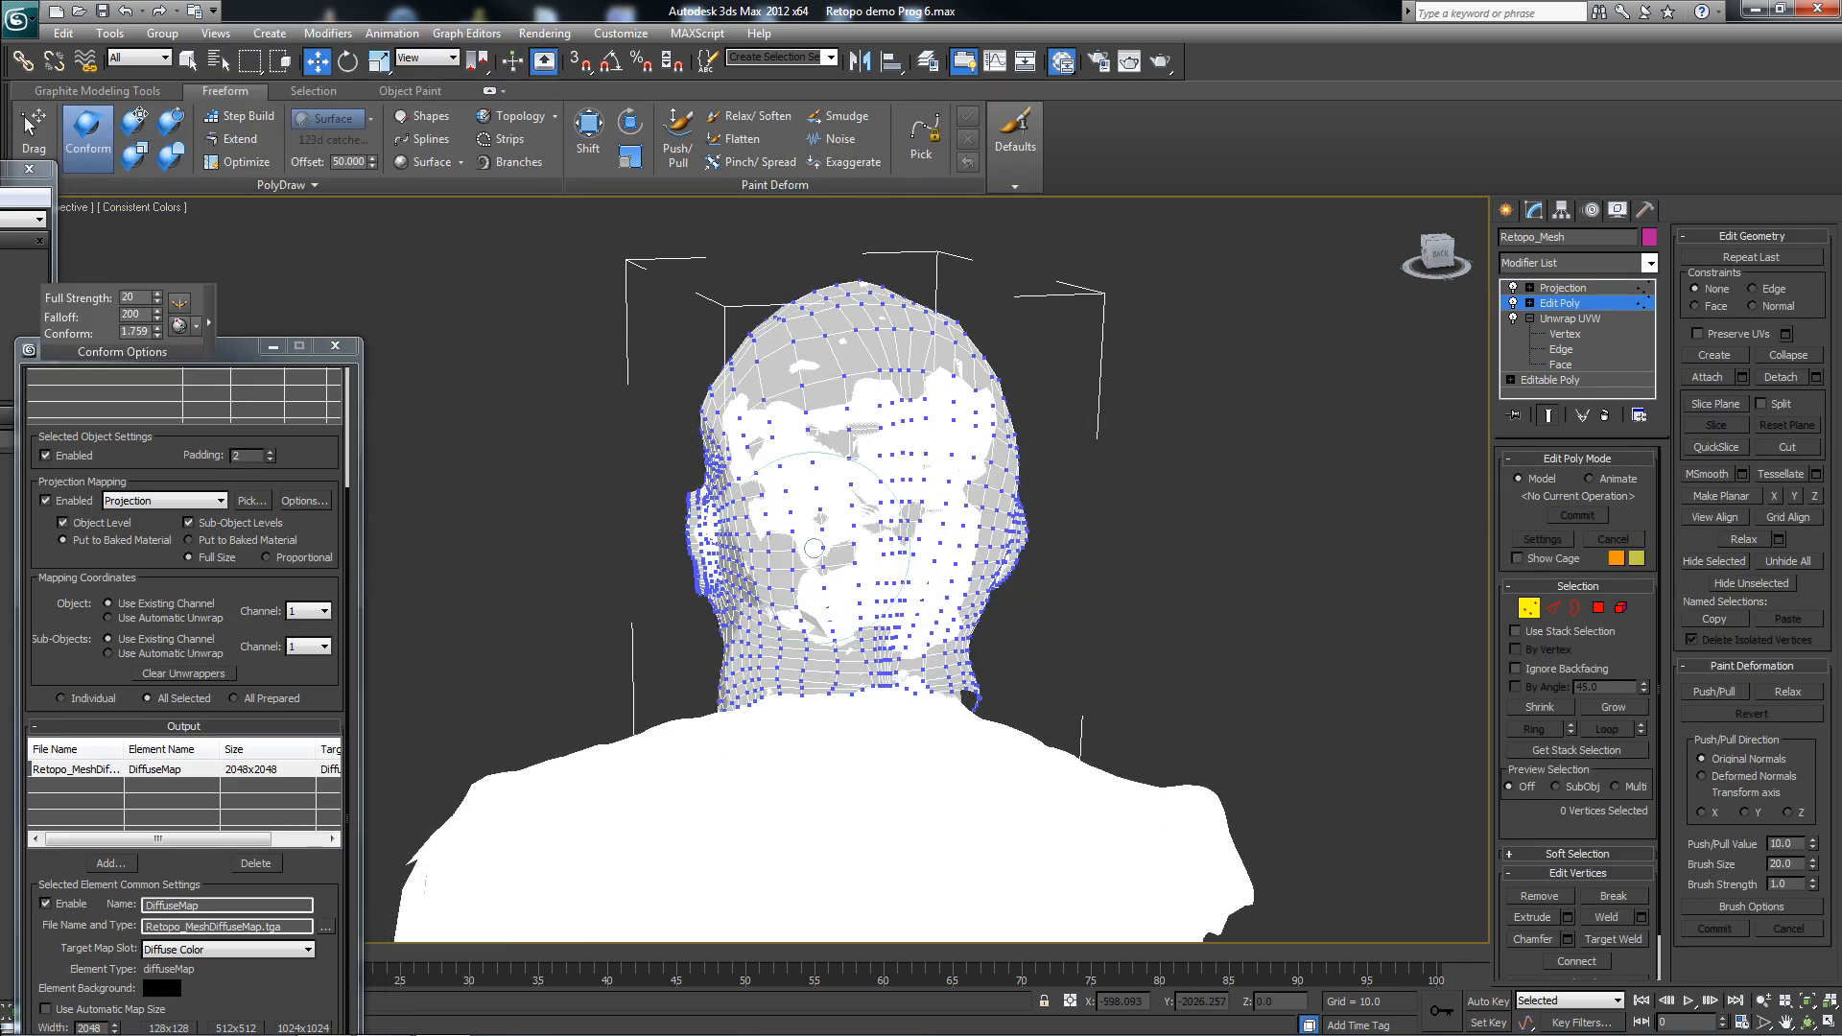
pyautogui.keyDown('alt'); pyautogui.moveTo(754, 440); pyautogui.dragTo(837, 484, button='middle'); pyautogui.keyUp('alt')
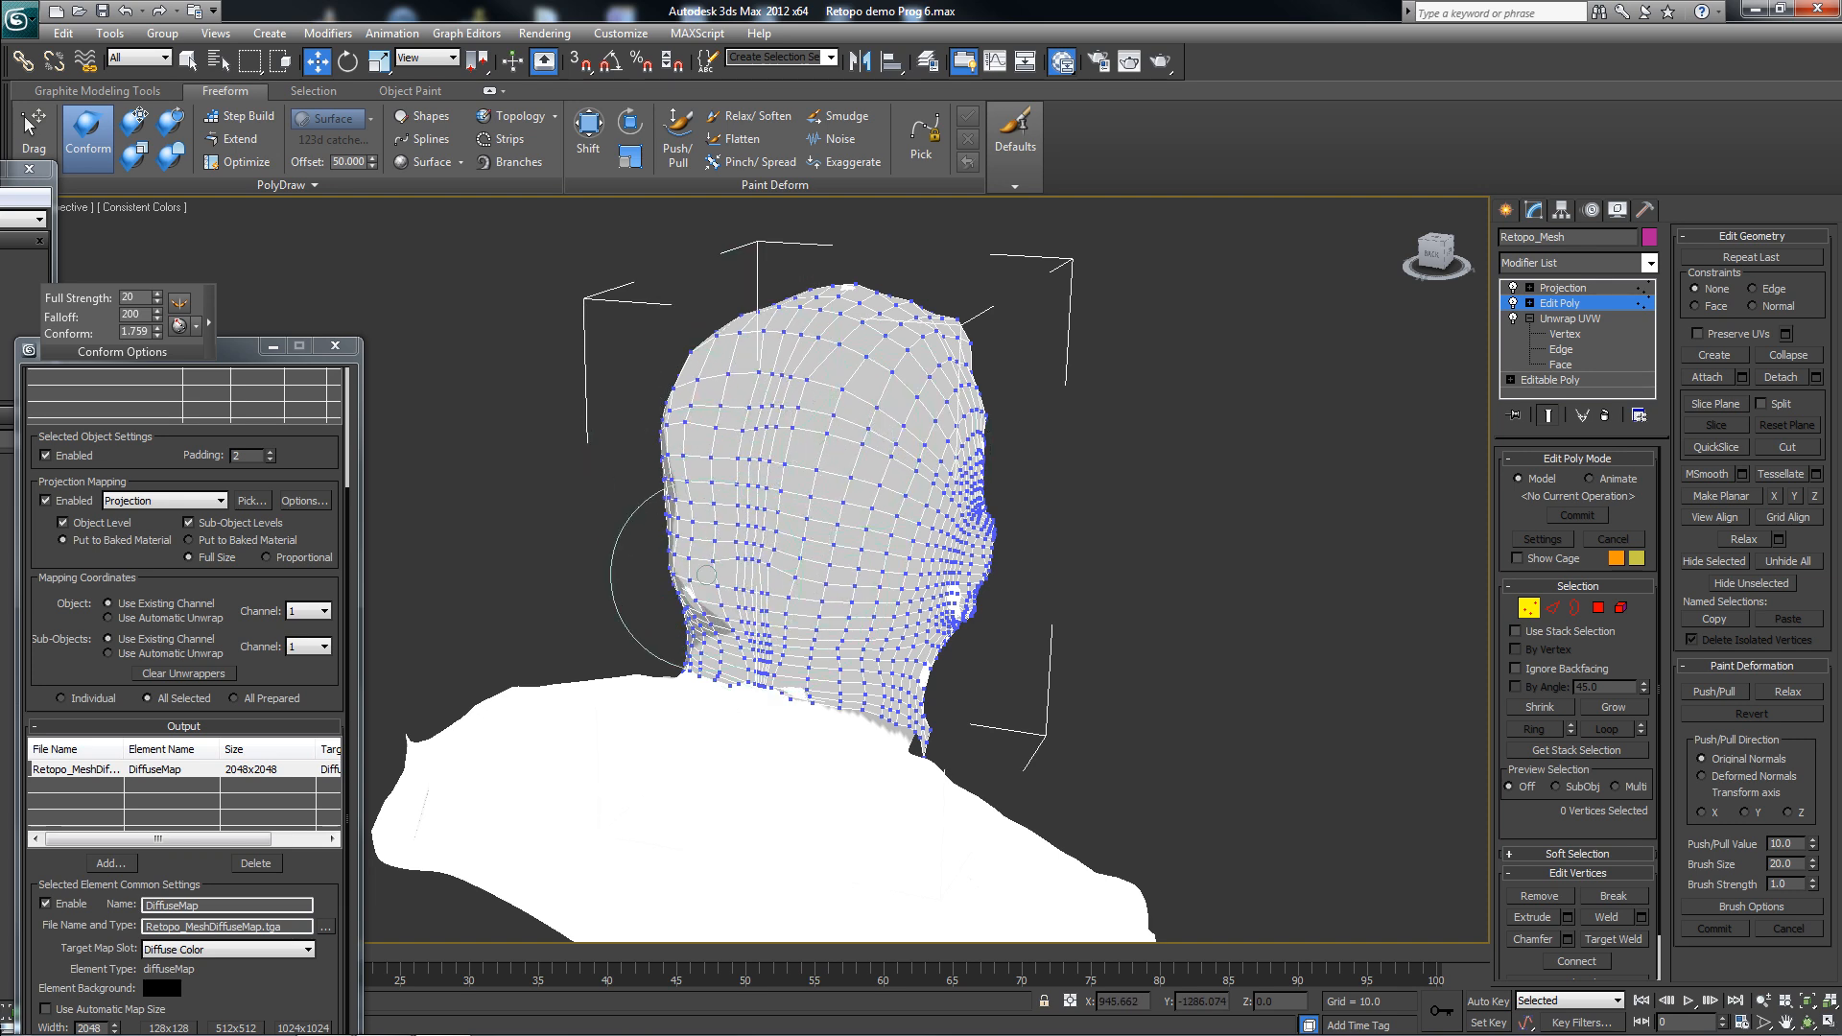
# - Inspect the mesh around both ears for patches still covered by the scan, and restore the viewport to perspective
pyautogui.keyDown('alt'); pyautogui.moveTo(860, 455); pyautogui.dragTo(705, 489, button='middle'); pyautogui.keyUp('alt')
pyautogui.scroll(3, 748, 518)
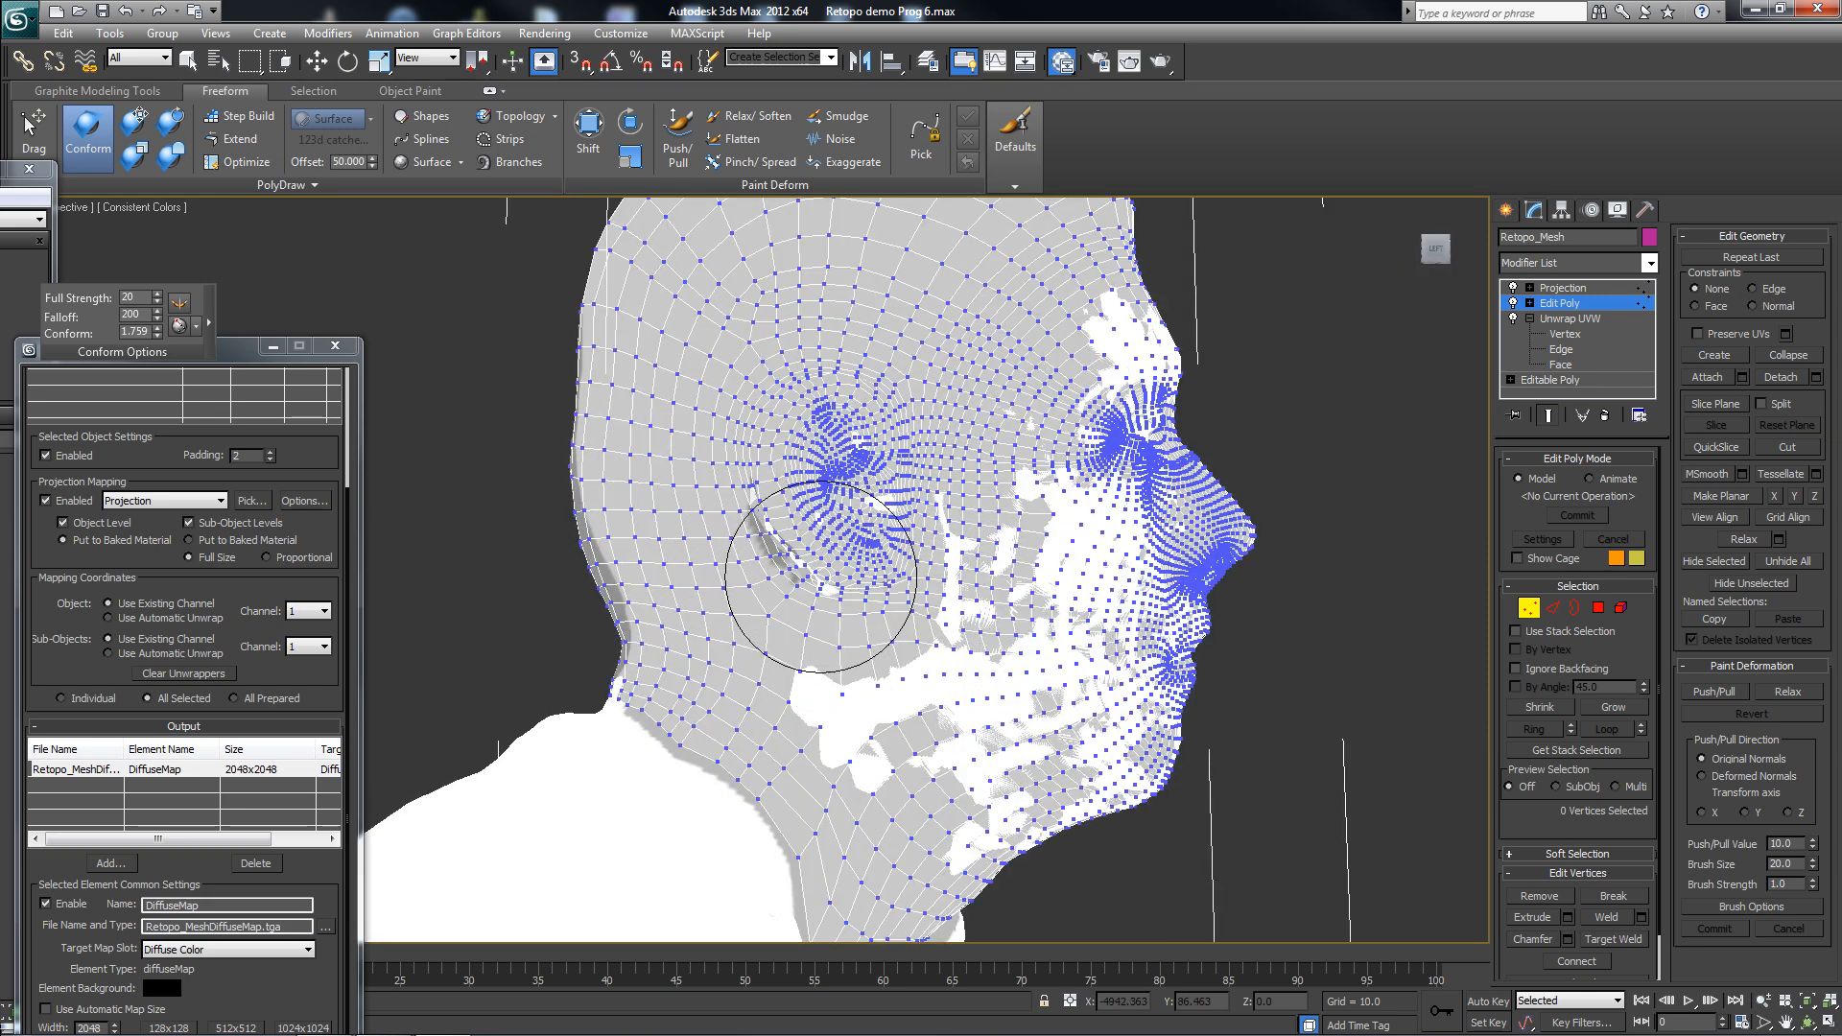
pyautogui.moveTo(835, 536)
pyautogui.keyDown('alt'); pyautogui.mouseDown(button='middle')
pyautogui.moveTo(812, 557)
pyautogui.moveTo(729, 518)
pyautogui.moveTo(842, 480)
pyautogui.moveTo(809, 554)
pyautogui.mouseUp(button='middle'); pyautogui.keyUp('alt')
pyautogui.scroll(3, 808, 553)
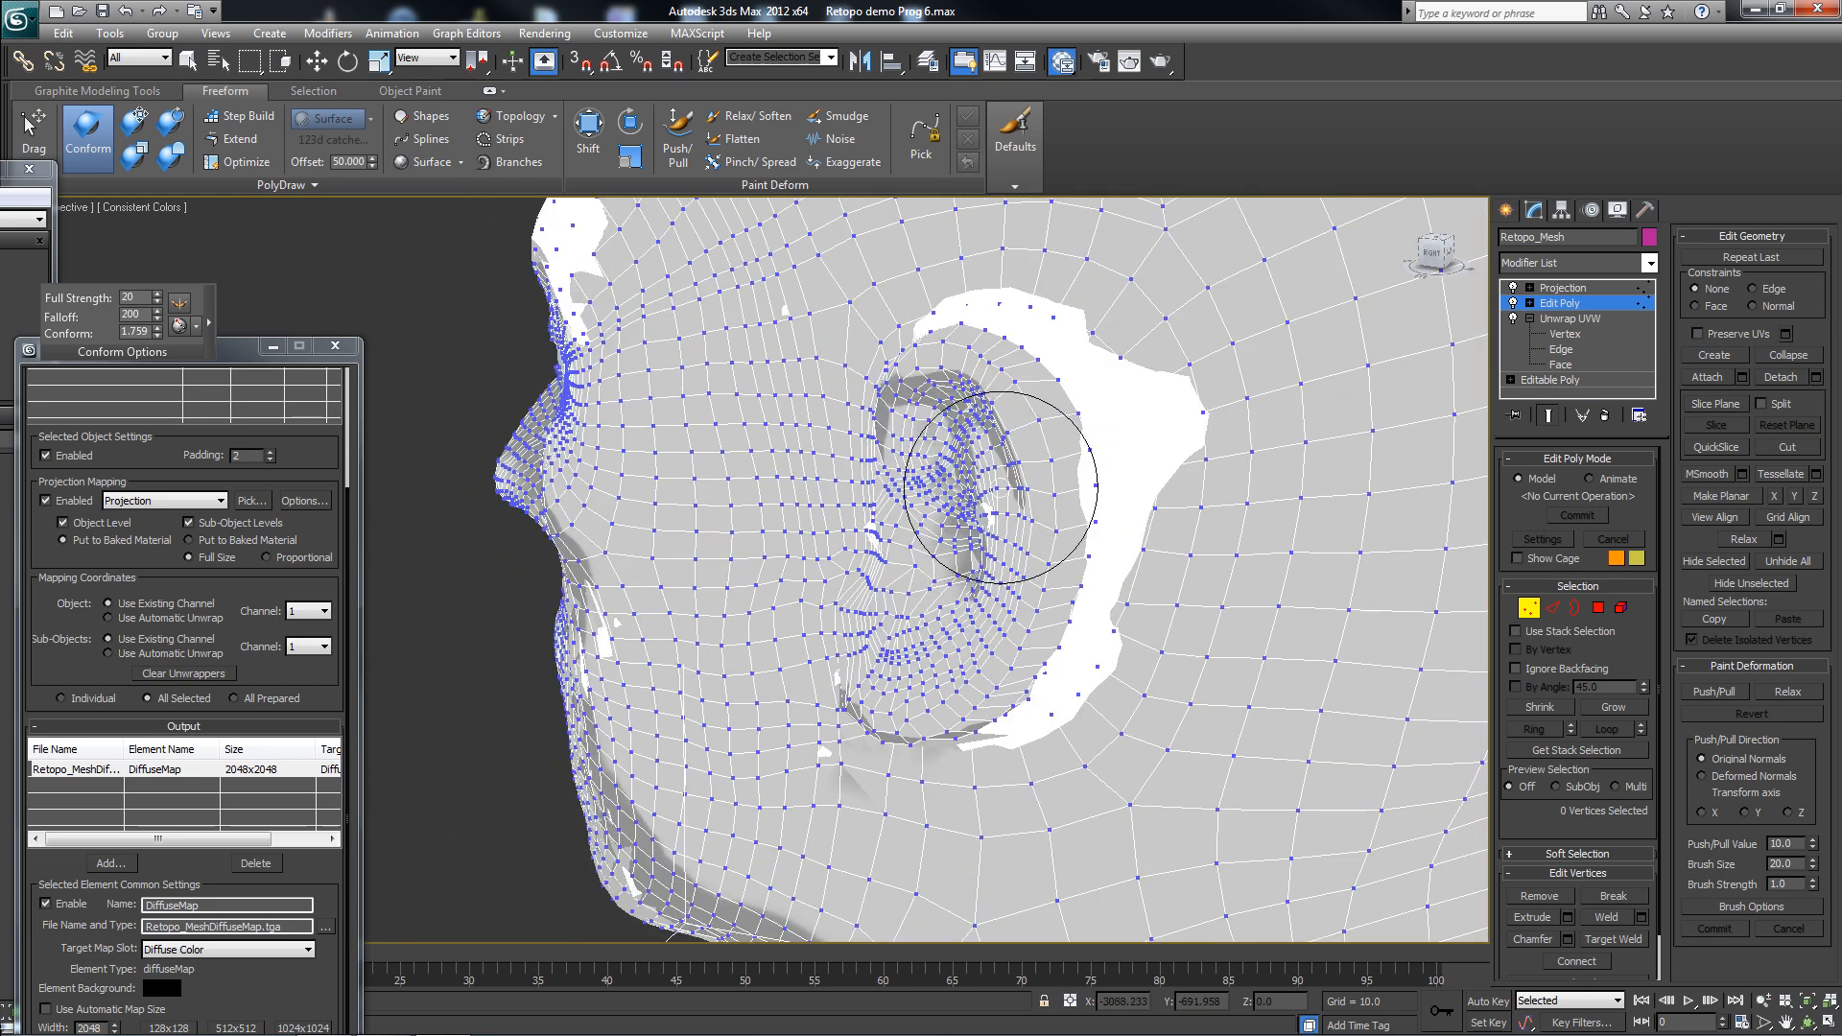
pyautogui.scroll(5, 1056, 499)
pyautogui.scroll(-8, 1016, 446)
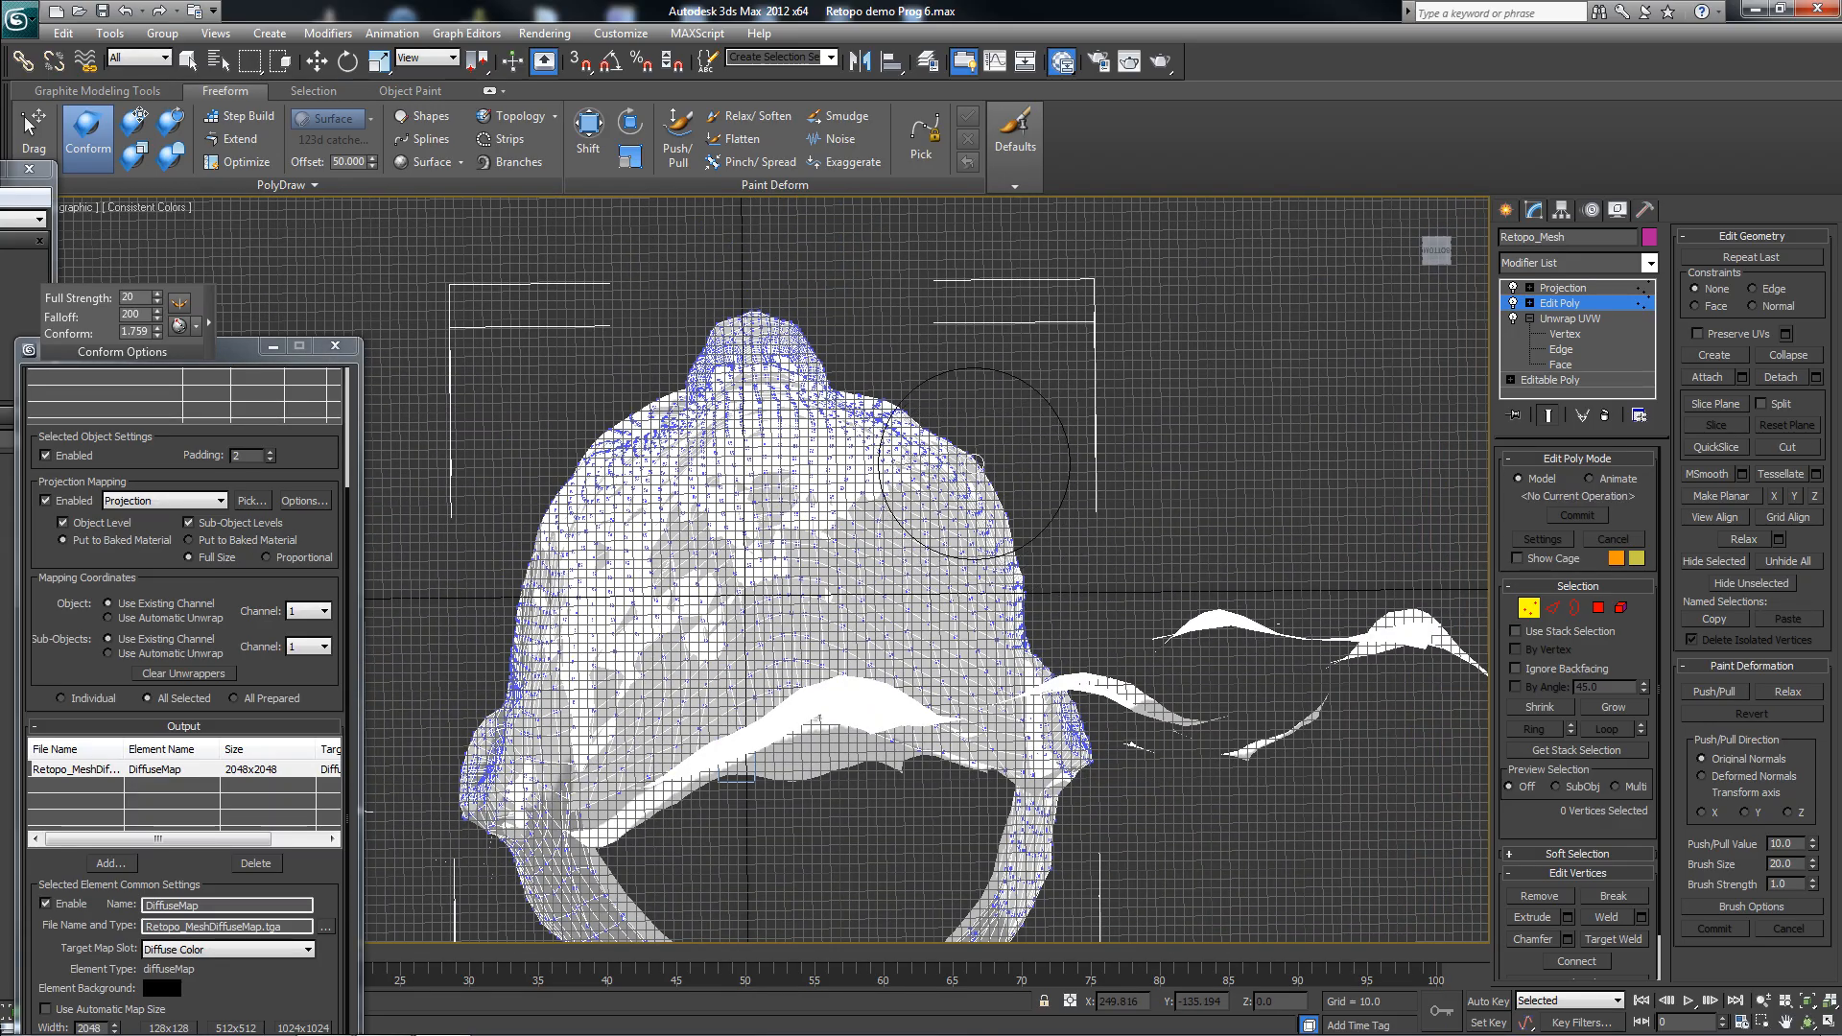
pyautogui.keyDown('alt'); pyautogui.moveTo(975, 461); pyautogui.dragTo(918, 585, button='middle'); pyautogui.keyUp('alt')
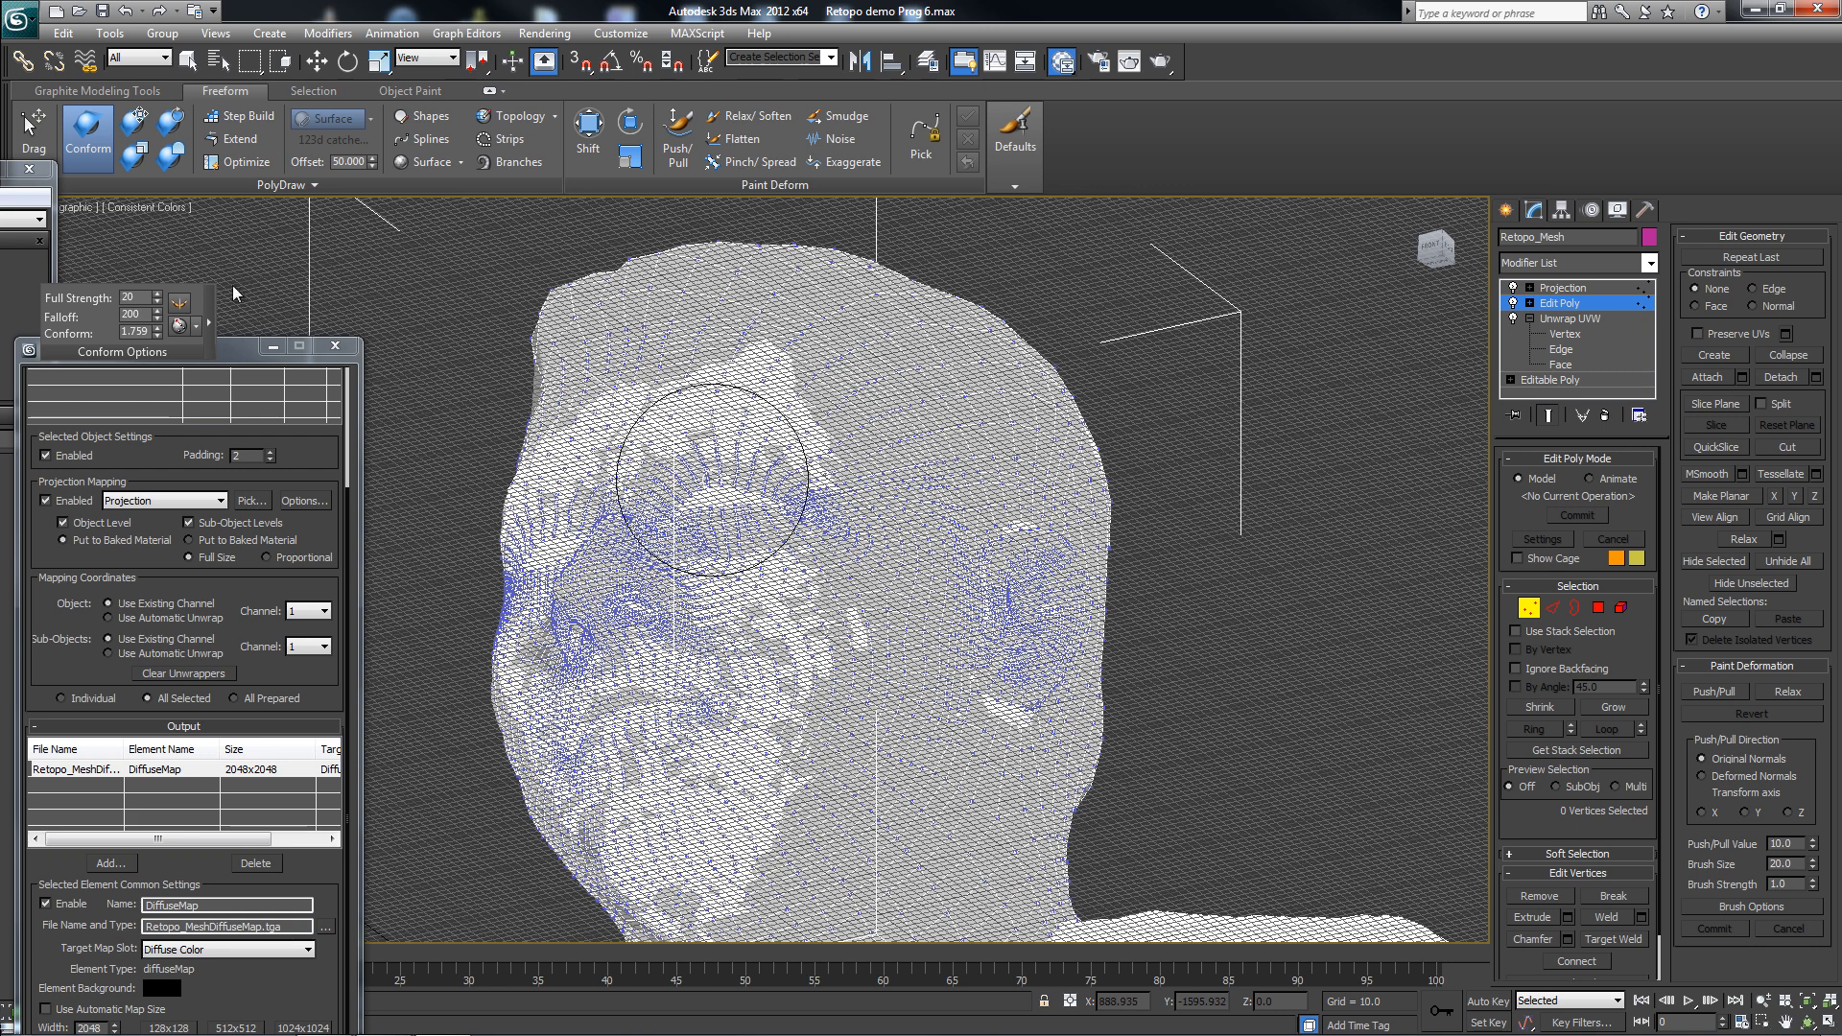
pyautogui.click(81, 208)
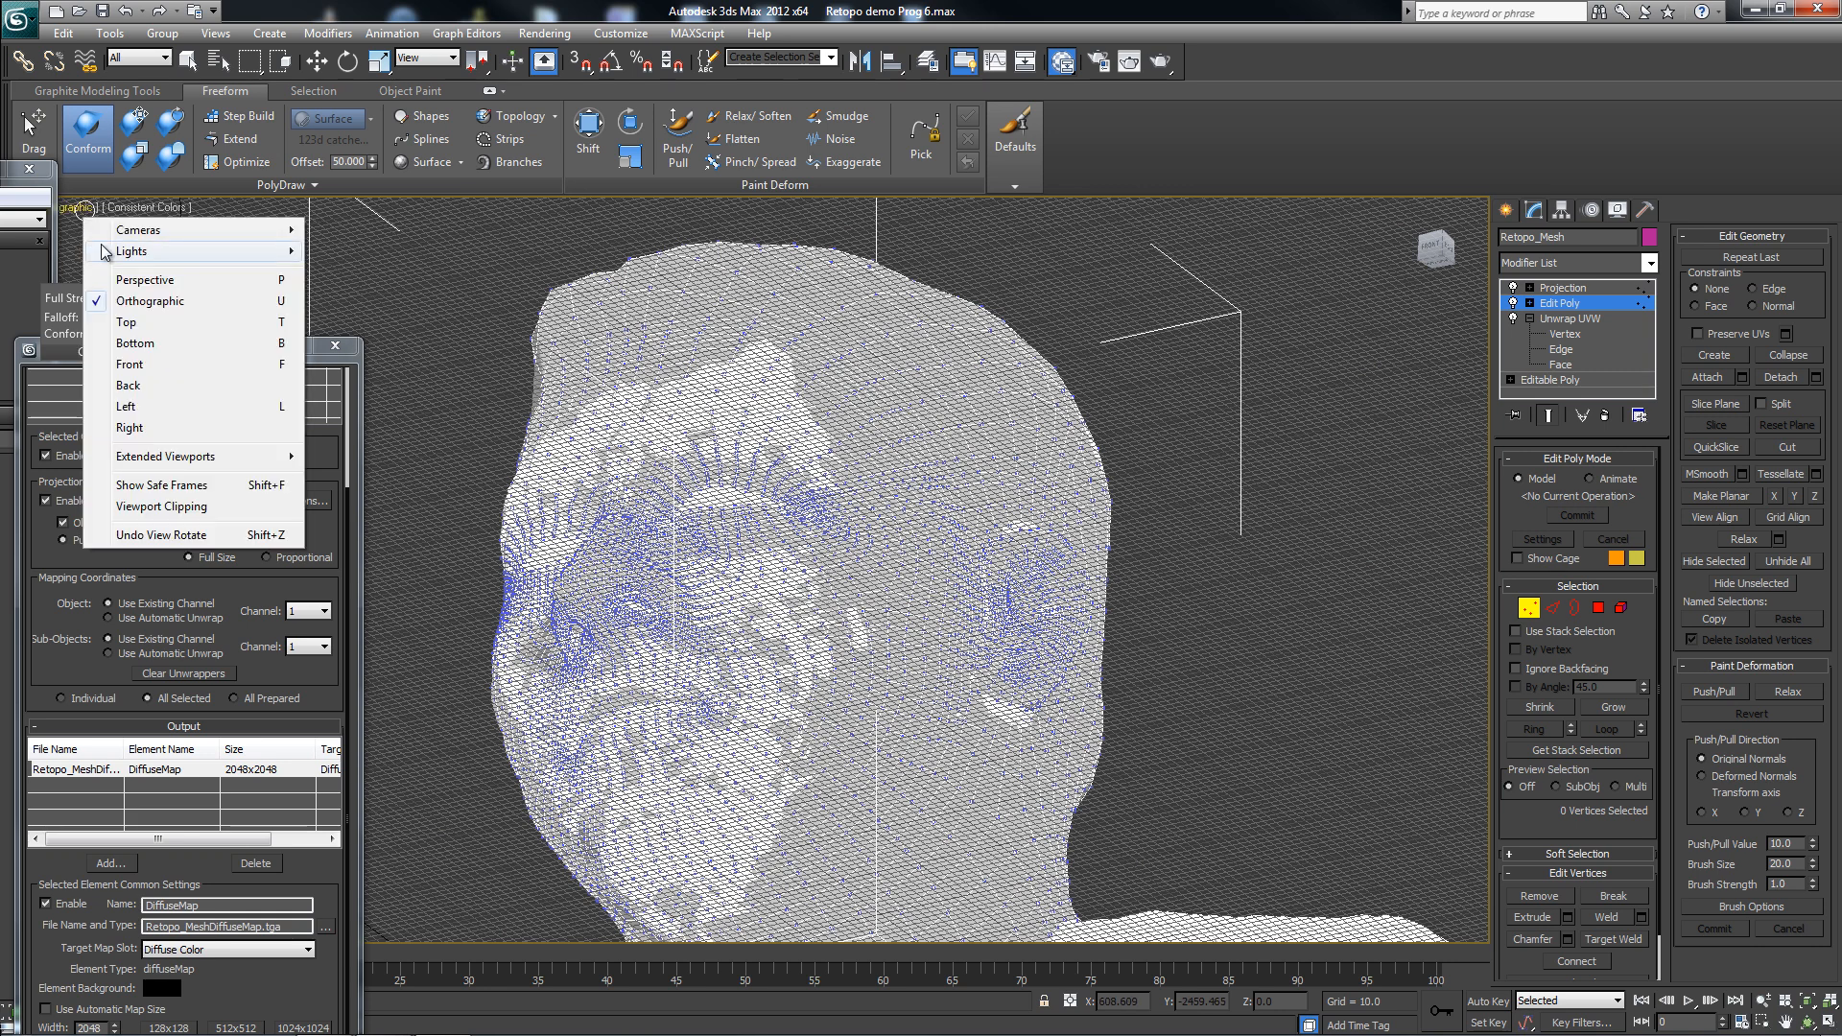
pyautogui.click(163, 288)
# - Shrink the Conform brush to full strength 1 and falloff 181, and conform the area behind the ear to the scan surface
pyautogui.keyDown('alt'); pyautogui.moveTo(805, 412); pyautogui.dragTo(671, 384, button='middle'); pyautogui.keyUp('alt')
pyautogui.scroll(3, 755, 548)
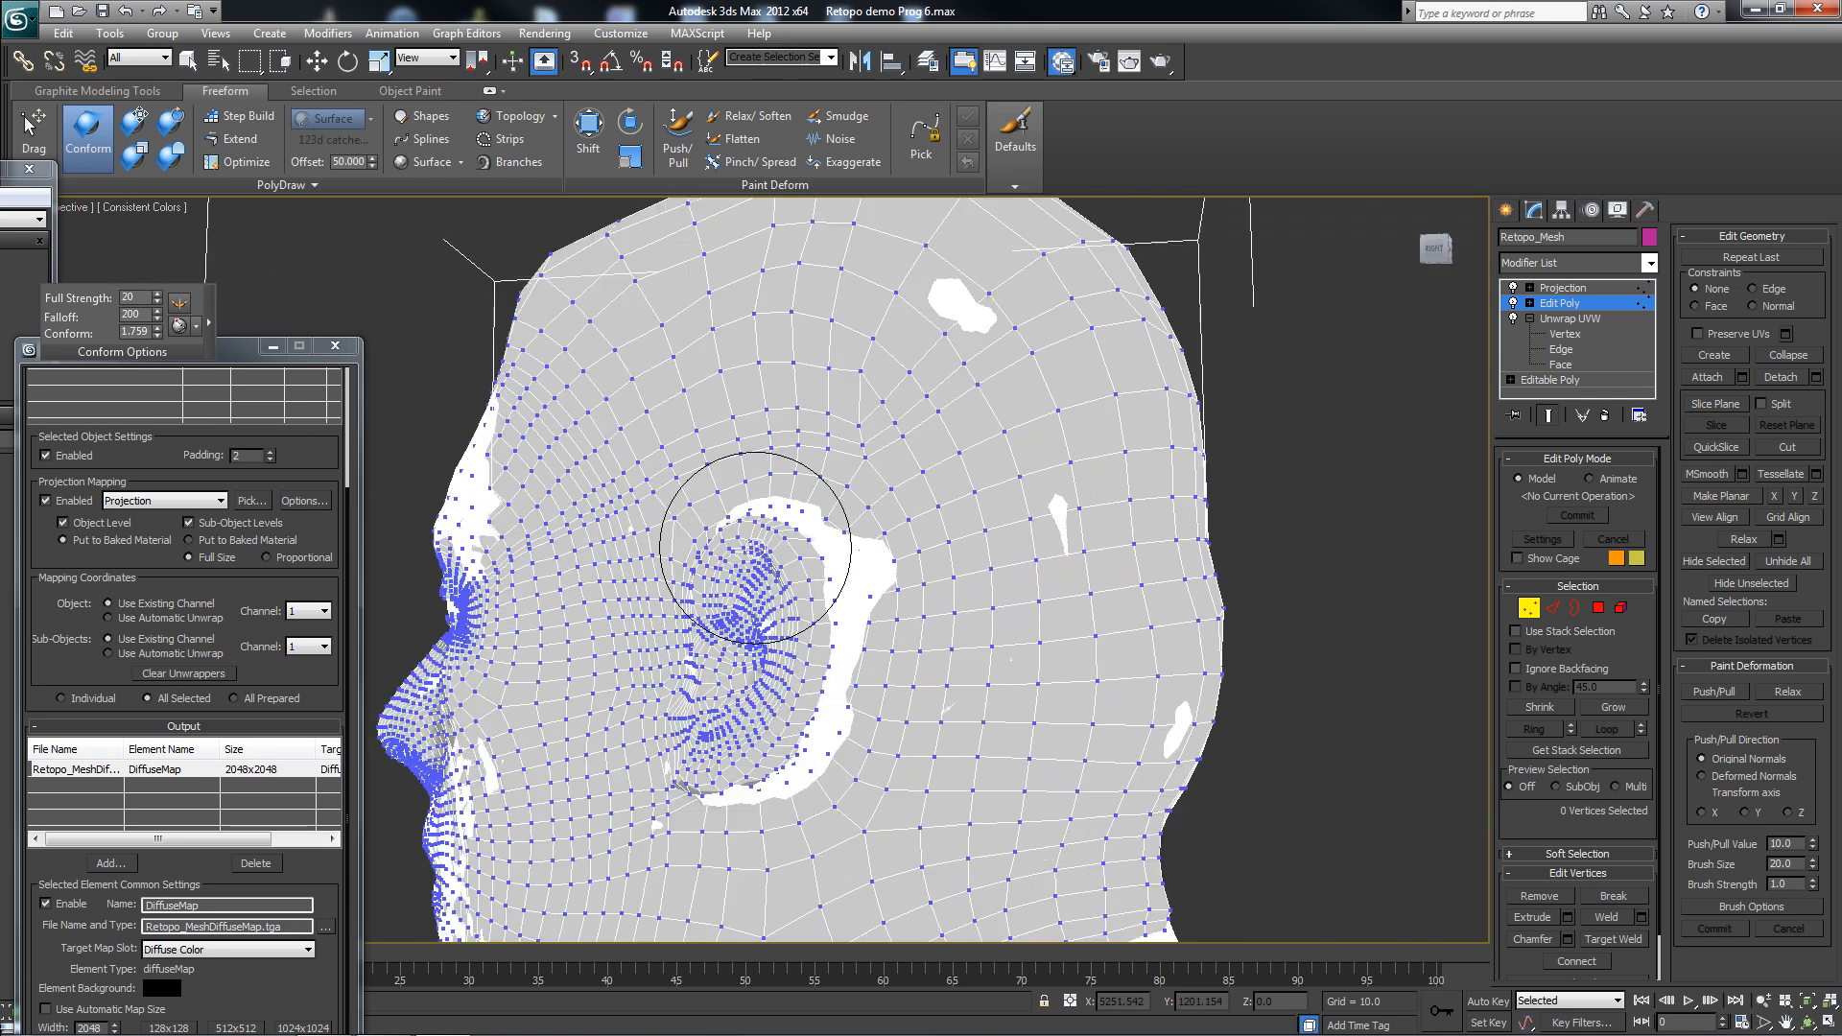
pyautogui.keyDown('alt'); pyautogui.moveTo(819, 568); pyautogui.dragTo(786, 570, button='middle'); pyautogui.keyUp('alt')
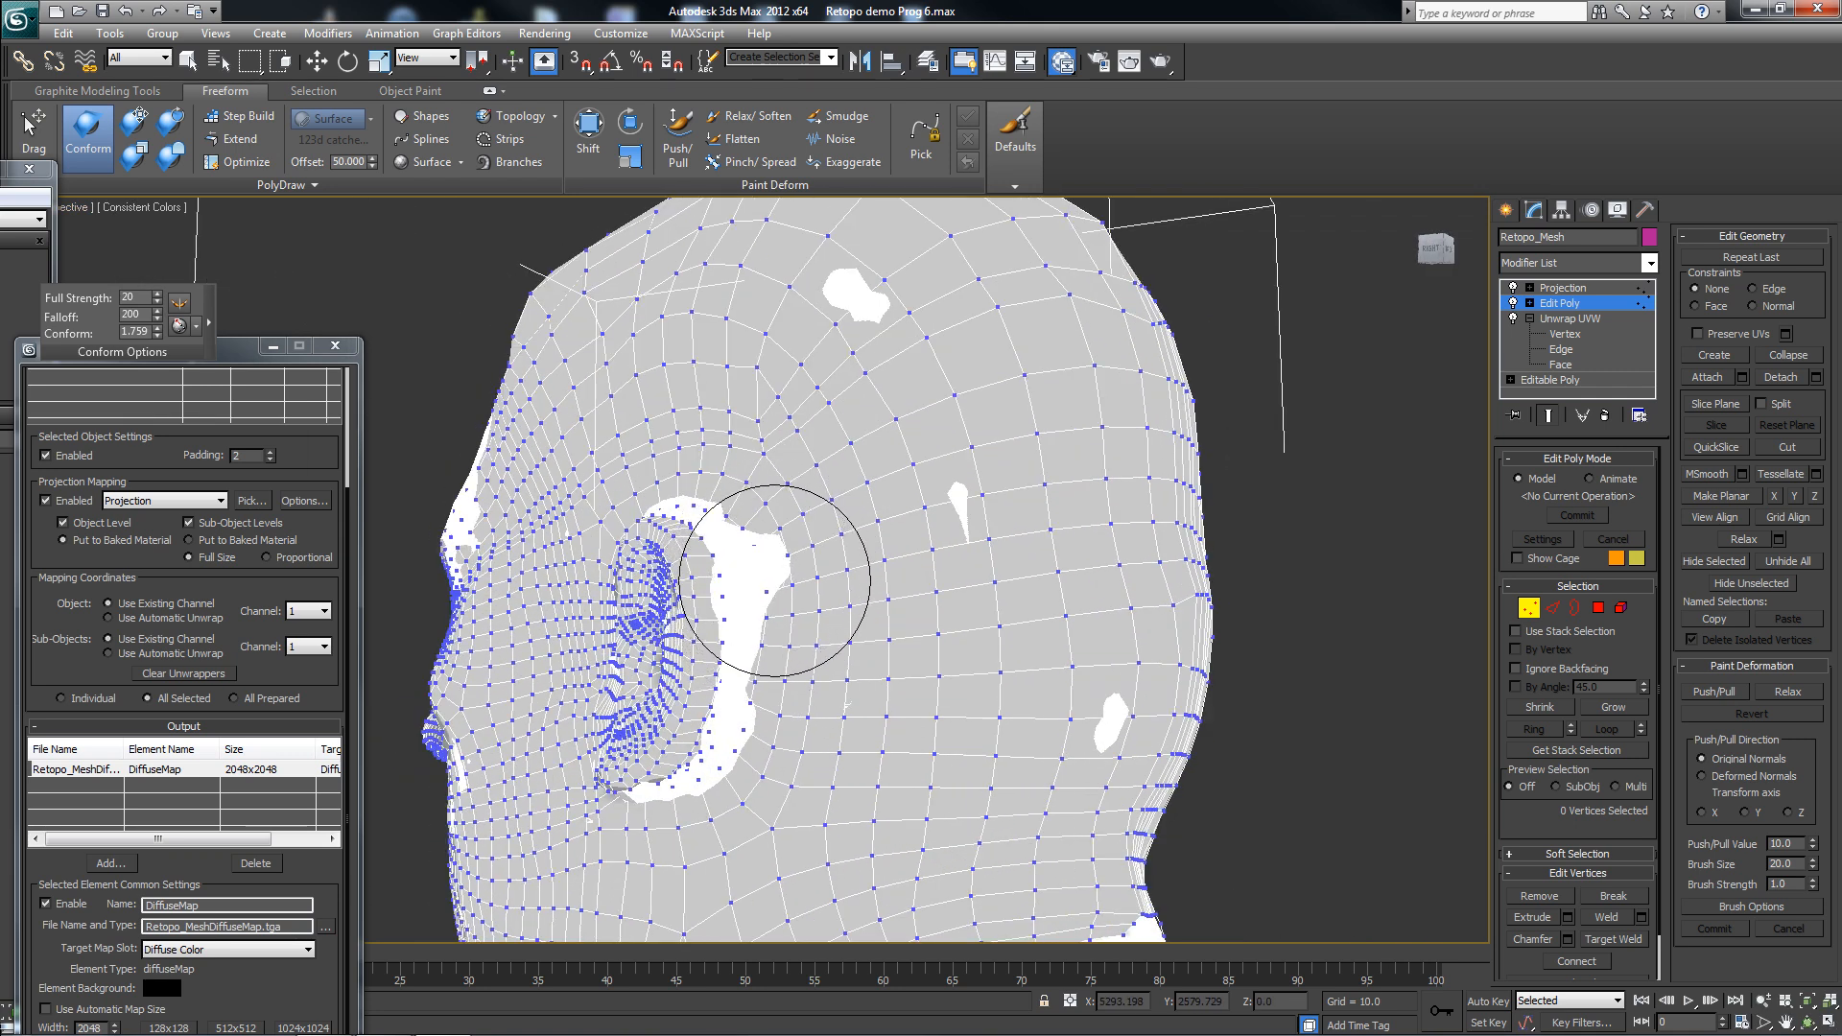
pyautogui.moveTo(783, 577)
pyautogui.keyDown('ctrl'); pyautogui.keyDown('shift'); pyautogui.mouseDown()
pyautogui.moveTo(799, 581)
pyautogui.moveTo(769, 661)
pyautogui.moveTo(699, 499)
pyautogui.mouseUp(); pyautogui.keyUp('shift'); pyautogui.keyUp('ctrl')
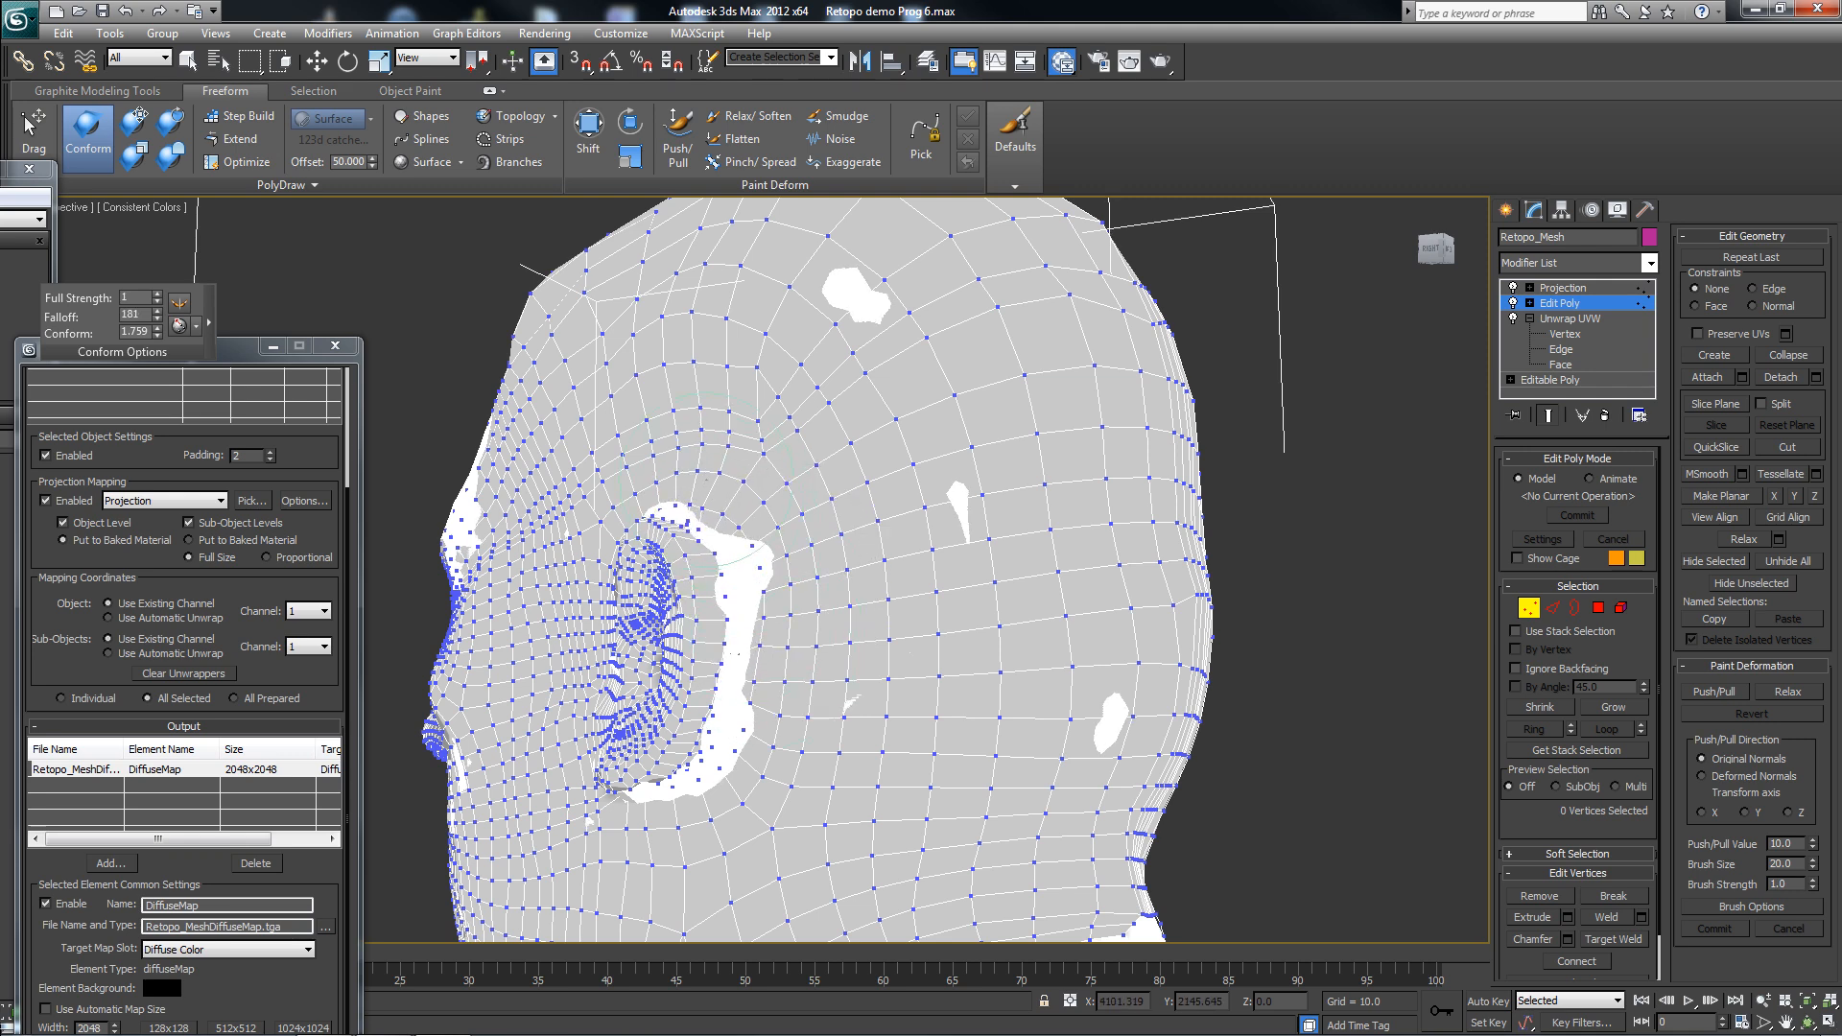
pyautogui.keyDown('alt'); pyautogui.moveTo(694, 489); pyautogui.dragTo(675, 578, button='middle'); pyautogui.keyUp('alt')
pyautogui.moveTo(675, 578); pyautogui.dragTo(734, 628)
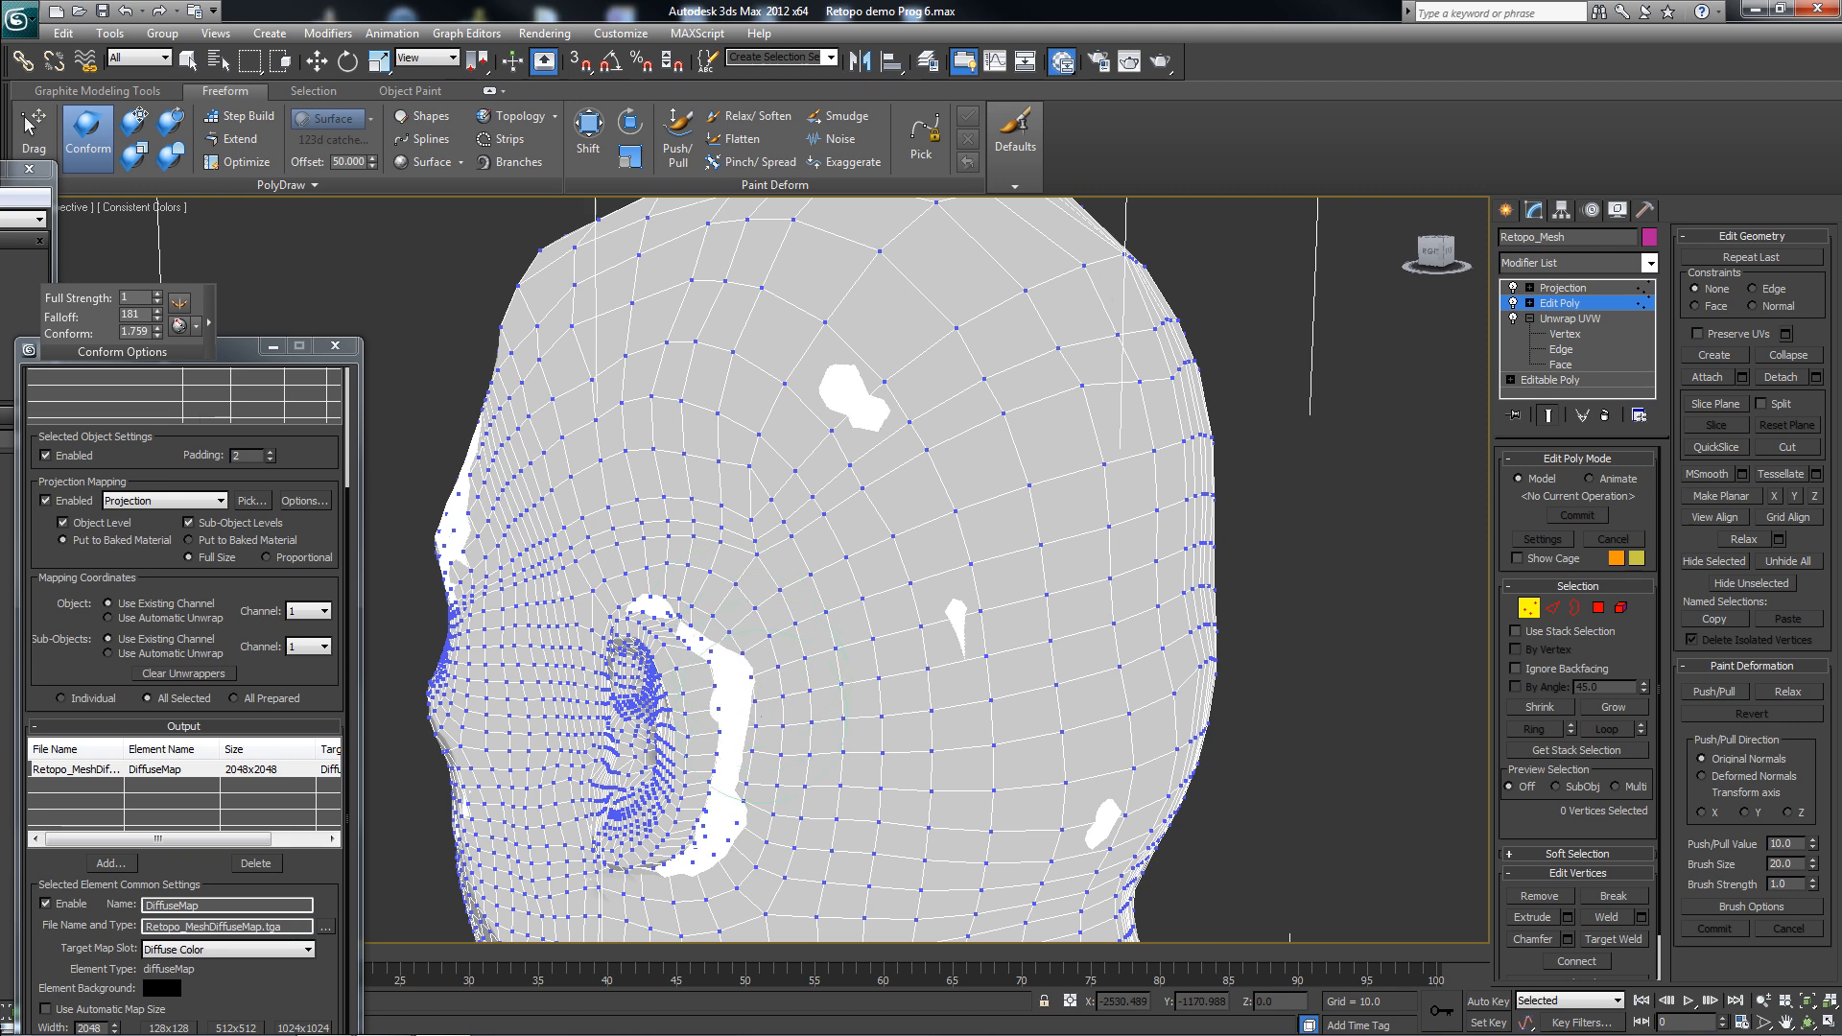
pyautogui.moveTo(748, 813); pyautogui.dragTo(752, 694)
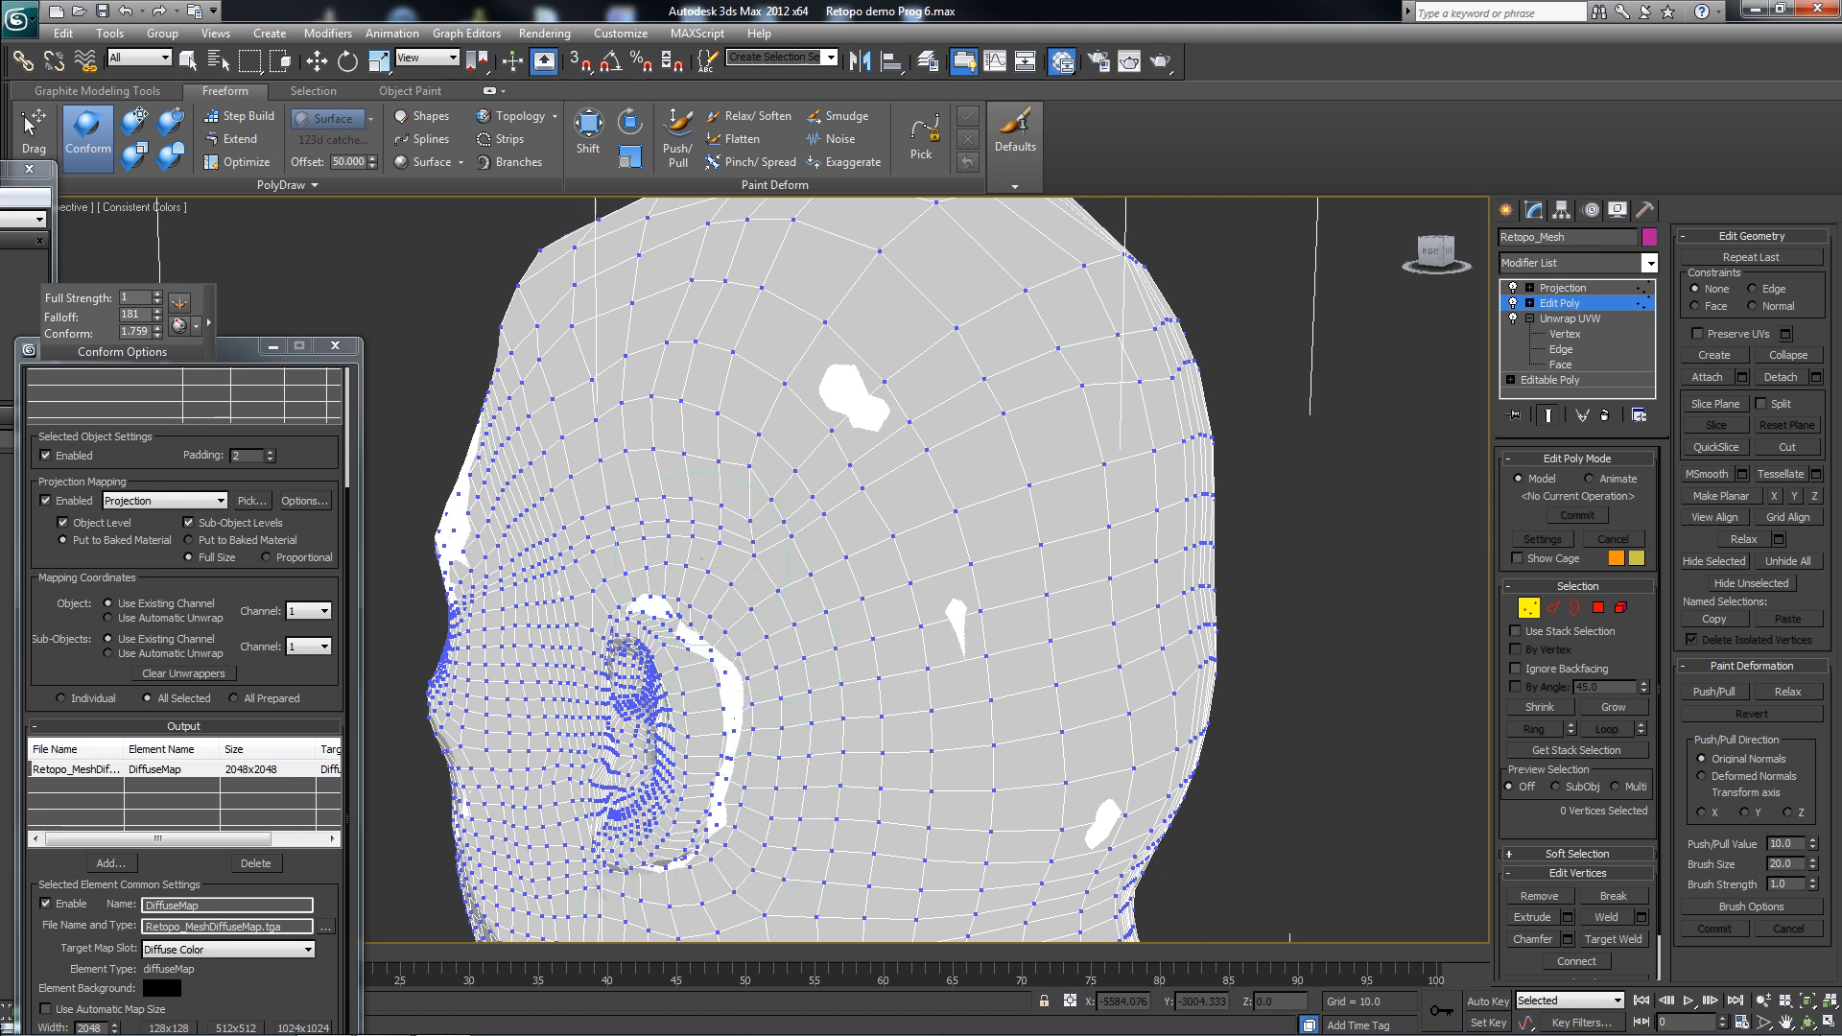
# - Try to conform the patches along the upper and rear edge of the ear, and undo the stroke
pyautogui.keyDown('alt'); pyautogui.moveTo(637, 637); pyautogui.dragTo(761, 659, button='middle'); pyautogui.keyUp('alt')
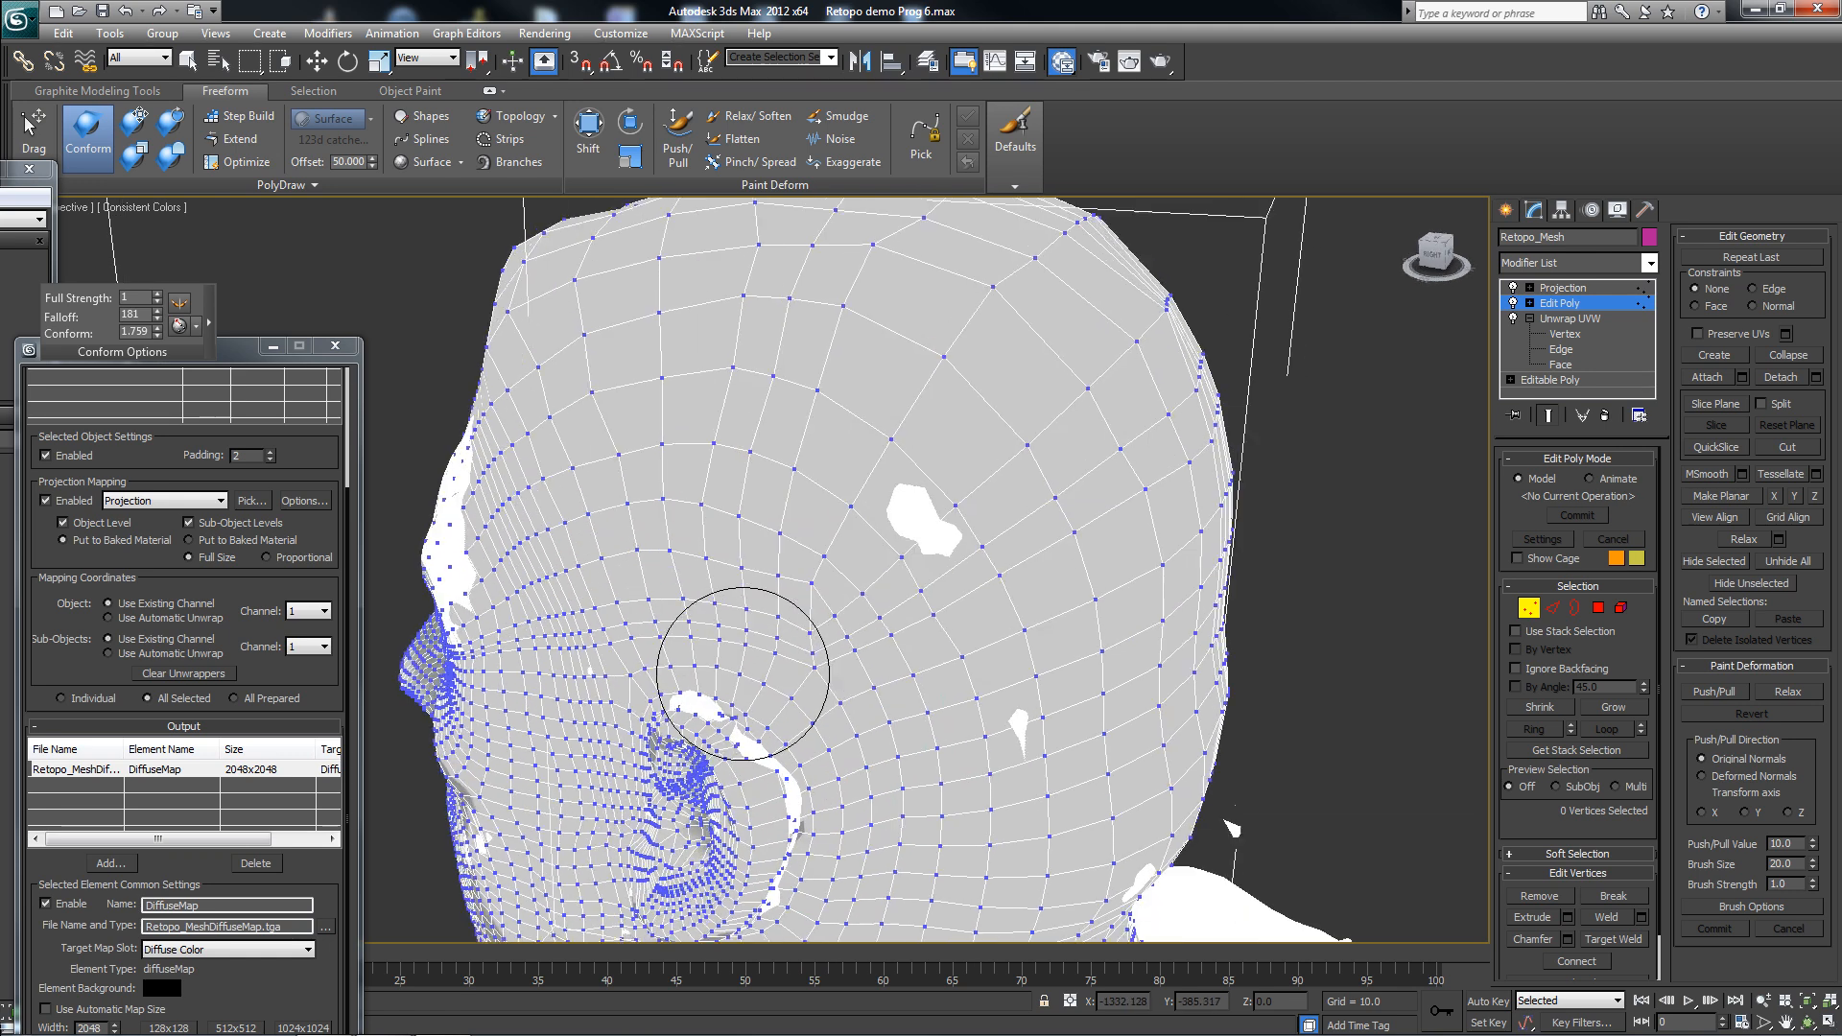
pyautogui.moveTo(680, 708)
pyautogui.mouseDown()
pyautogui.moveTo(792, 748)
pyautogui.moveTo(802, 779)
pyautogui.mouseUp()
pyautogui.hotkey('ctrl', 'z')
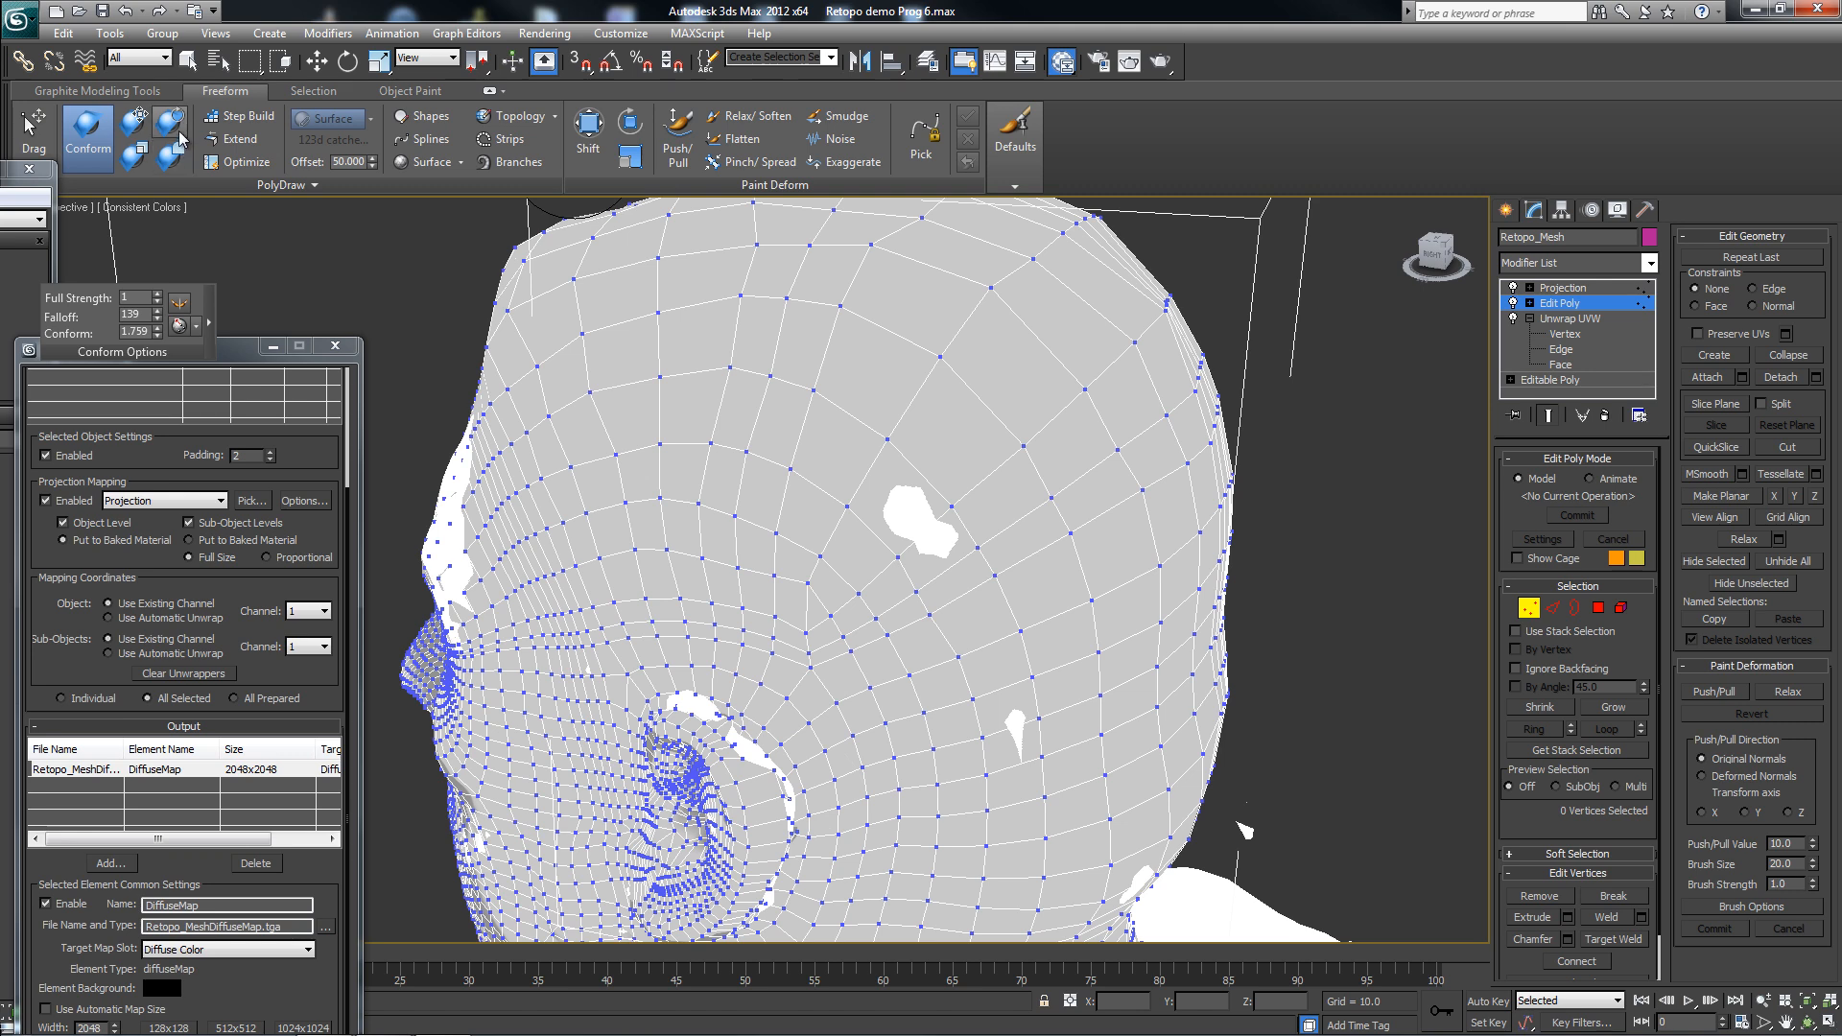
# - Smooth the mesh above and behind the ear over the scan surface with the Relax Conform brush, falloff 139
pyautogui.click(179, 161)
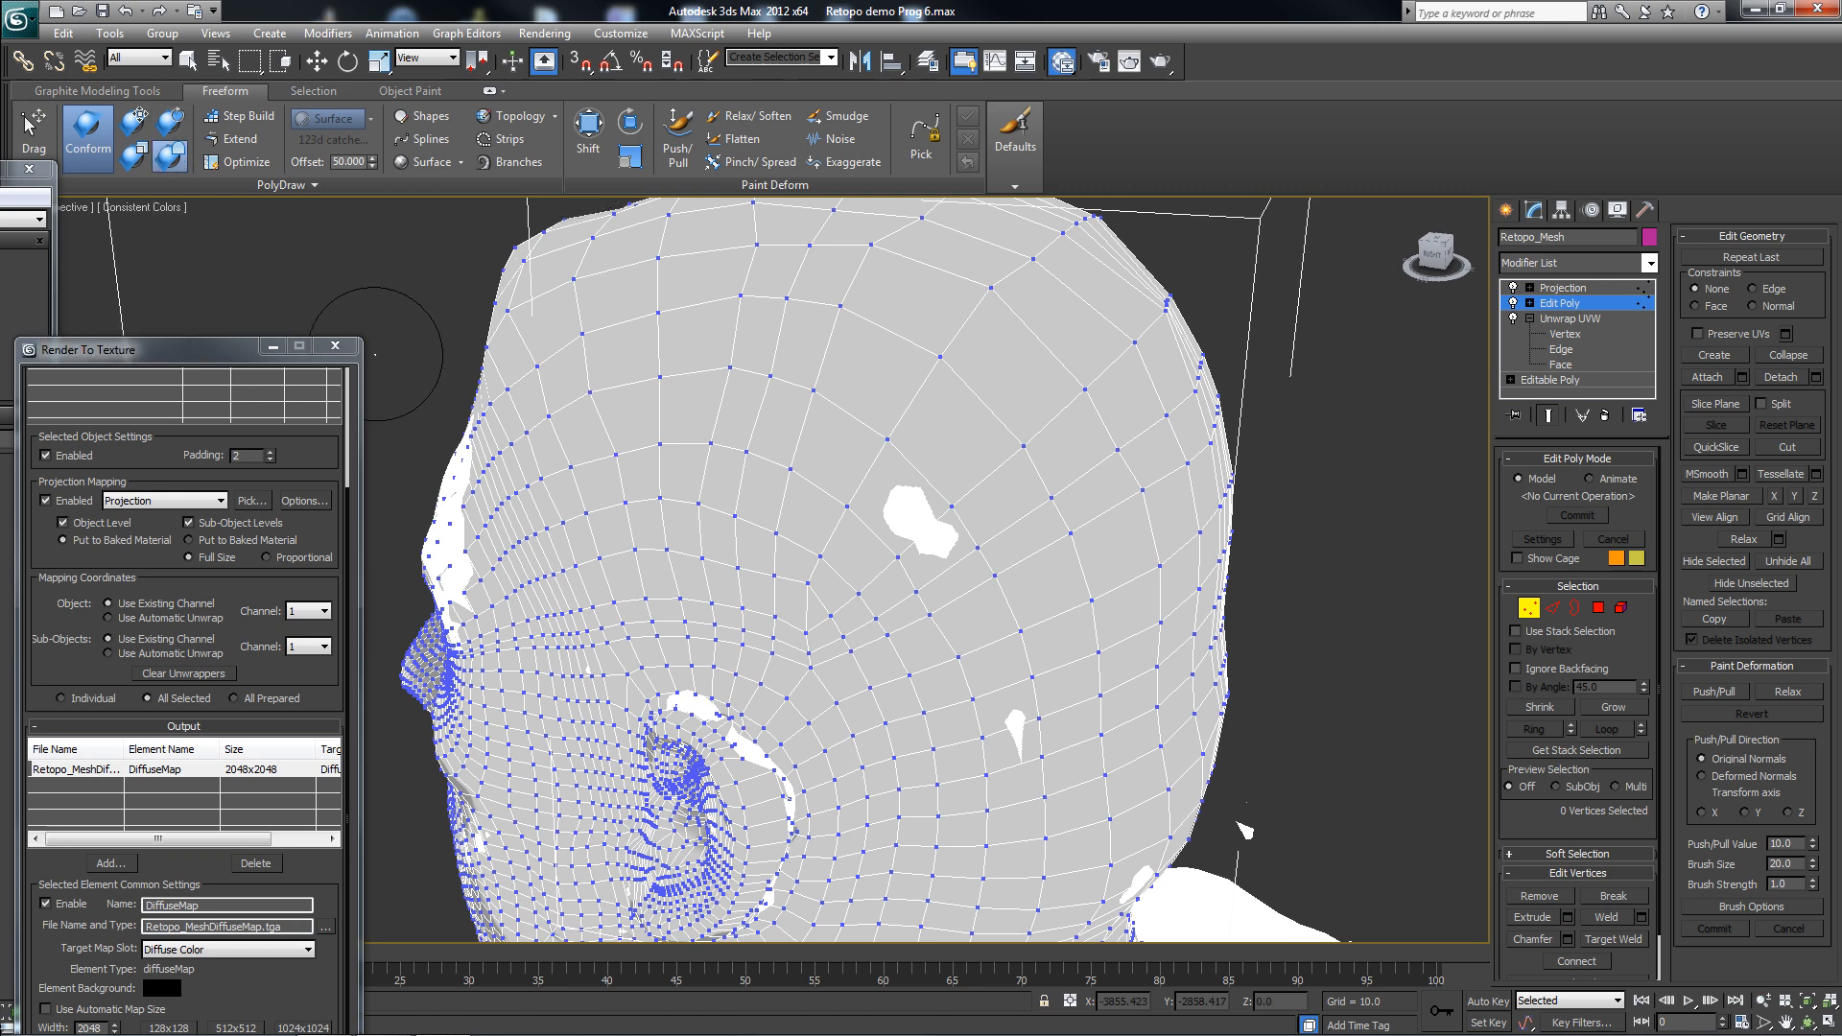
pyautogui.moveTo(658, 675); pyautogui.dragTo(794, 770)
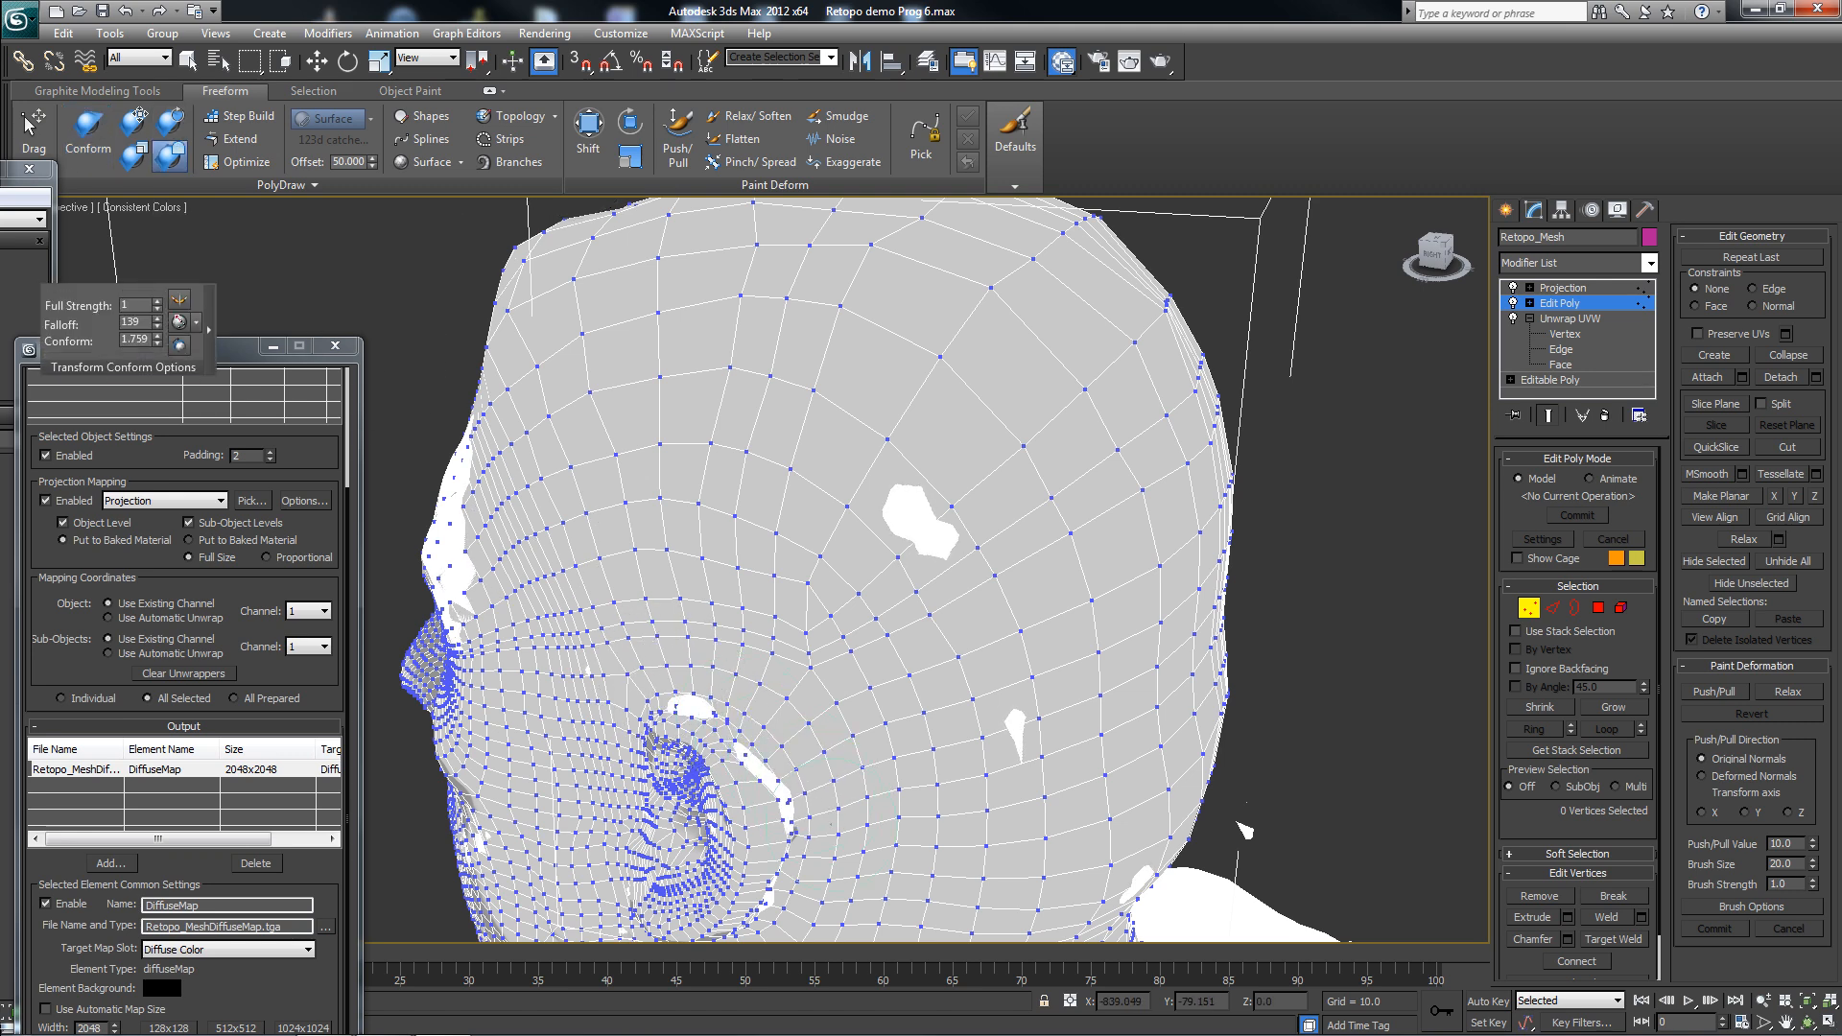
pyautogui.moveTo(795, 851); pyautogui.dragTo(769, 898)
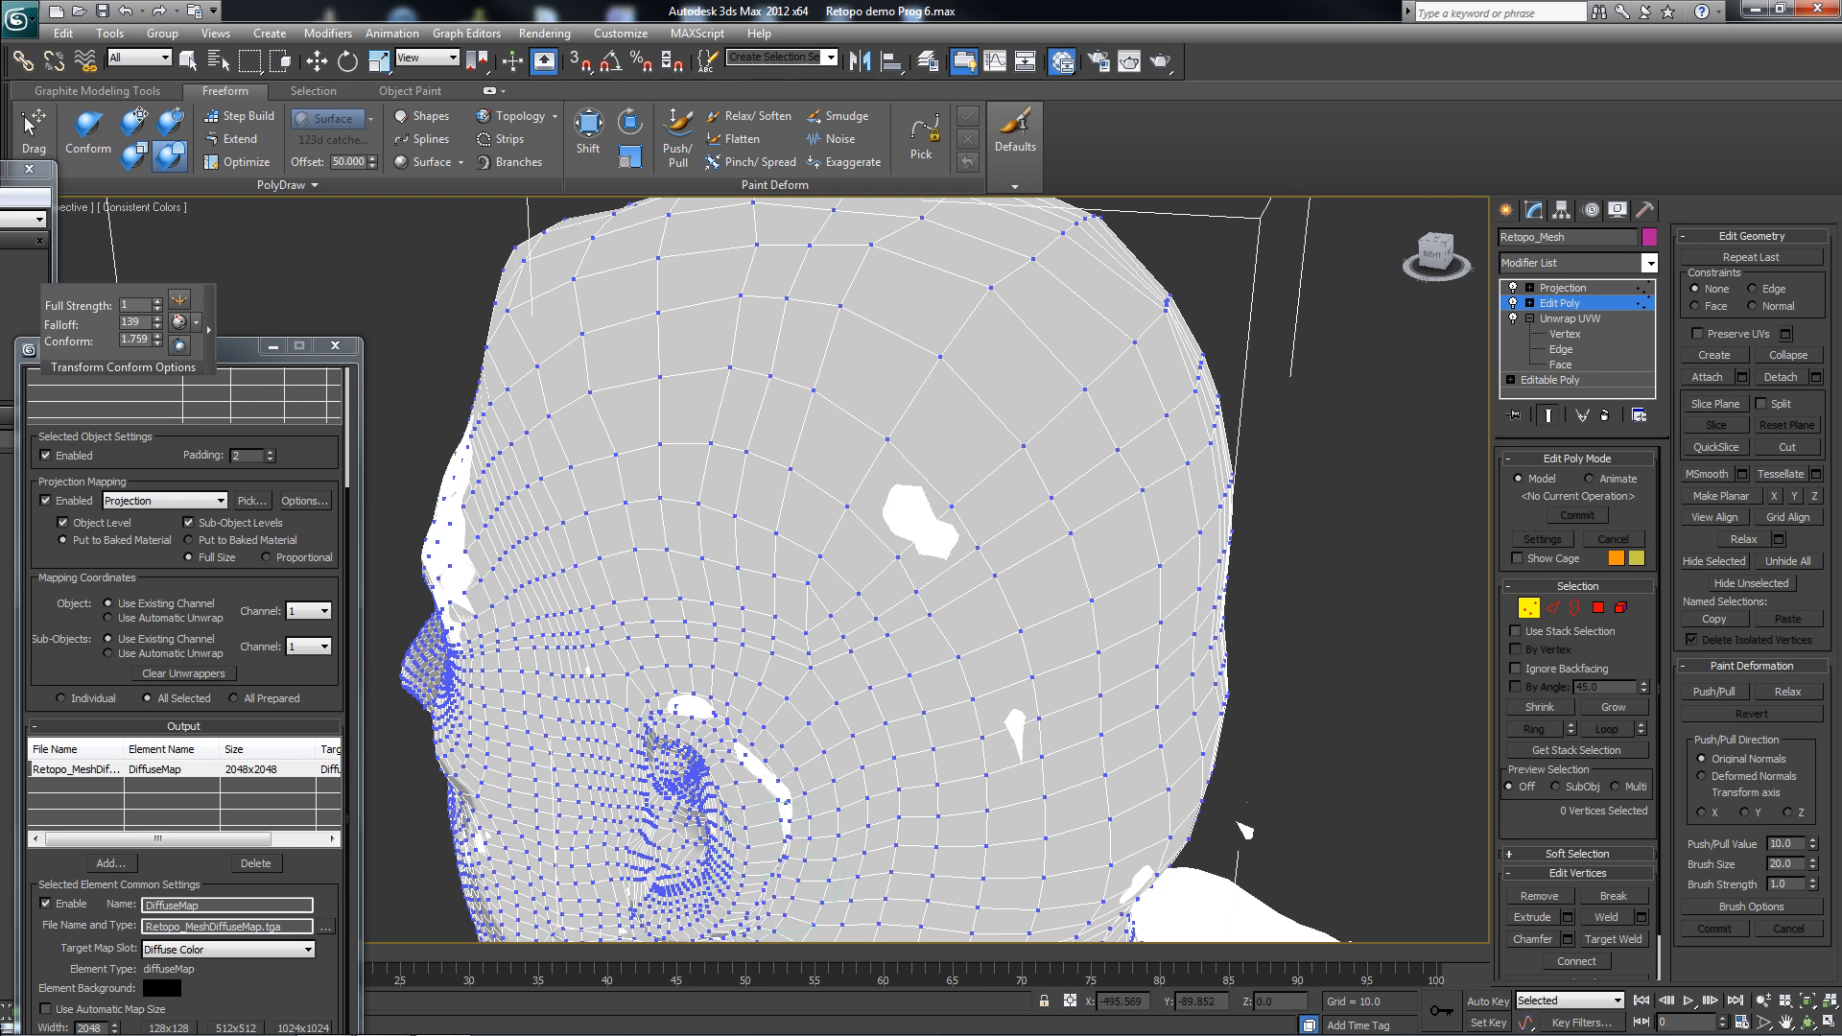
pyautogui.moveTo(789, 830); pyautogui.dragTo(788, 793)
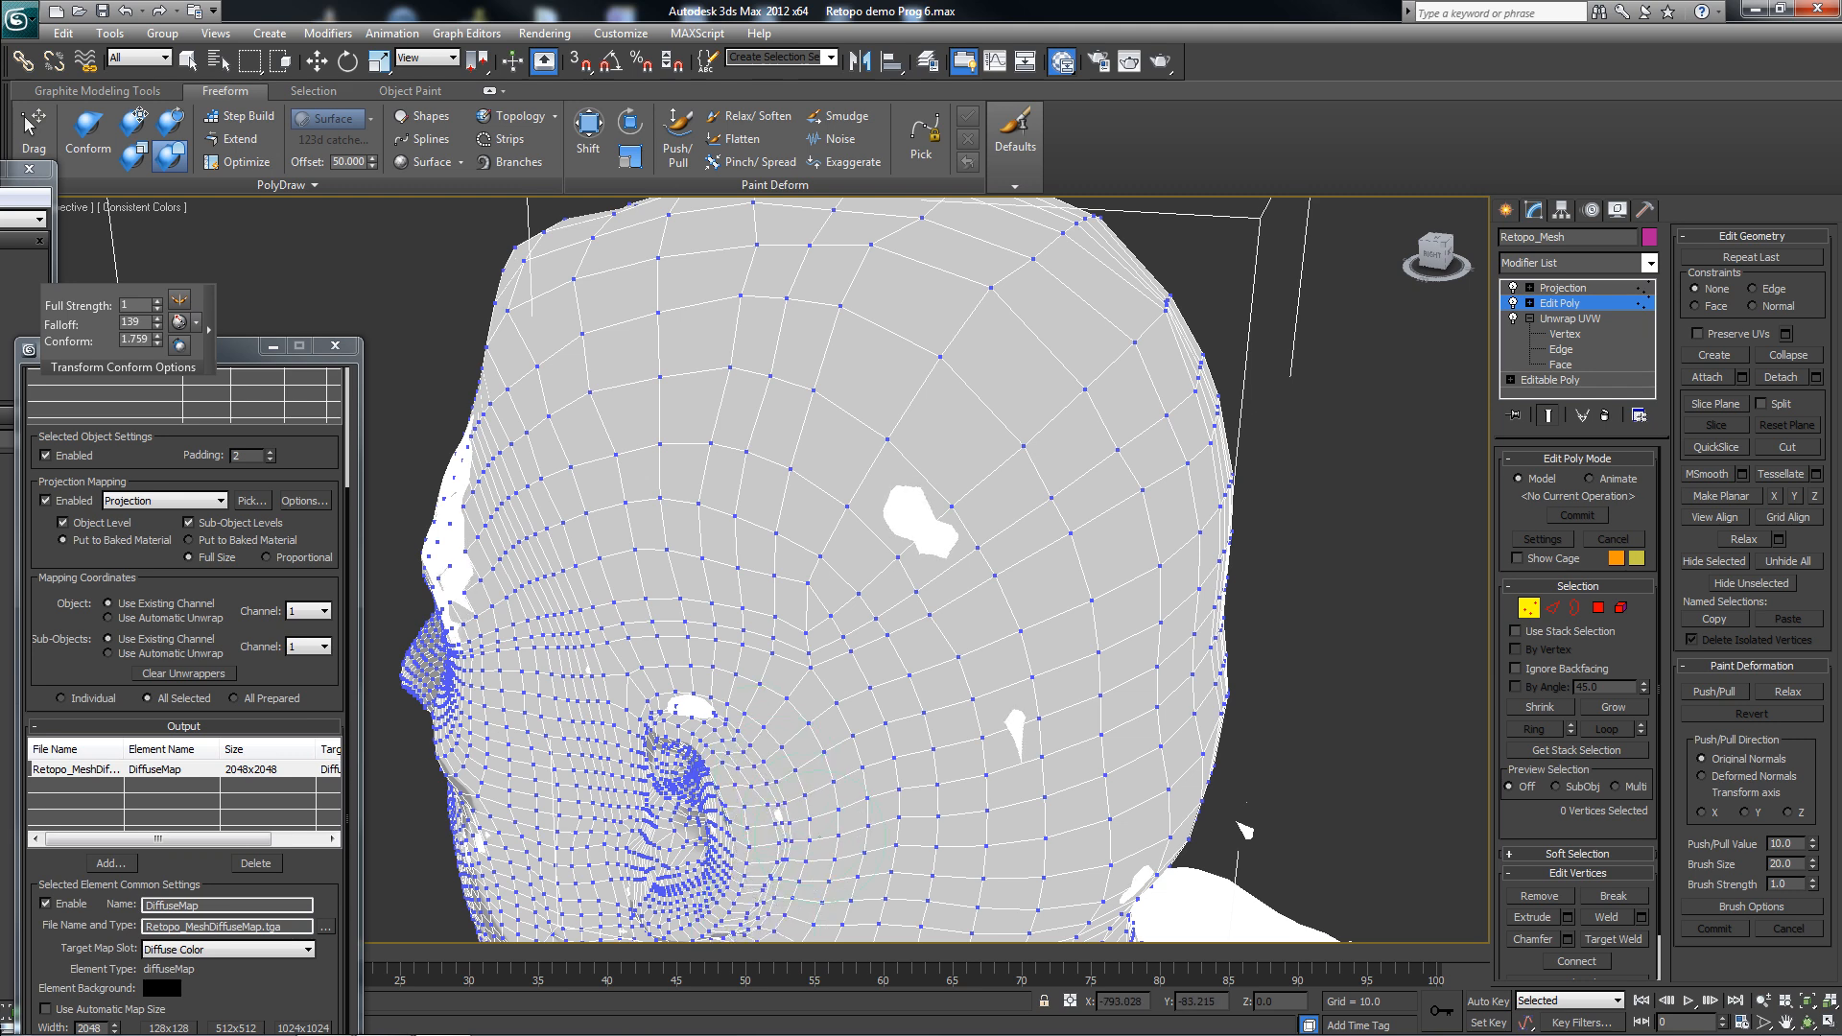
pyautogui.moveTo(739, 719); pyautogui.dragTo(676, 685)
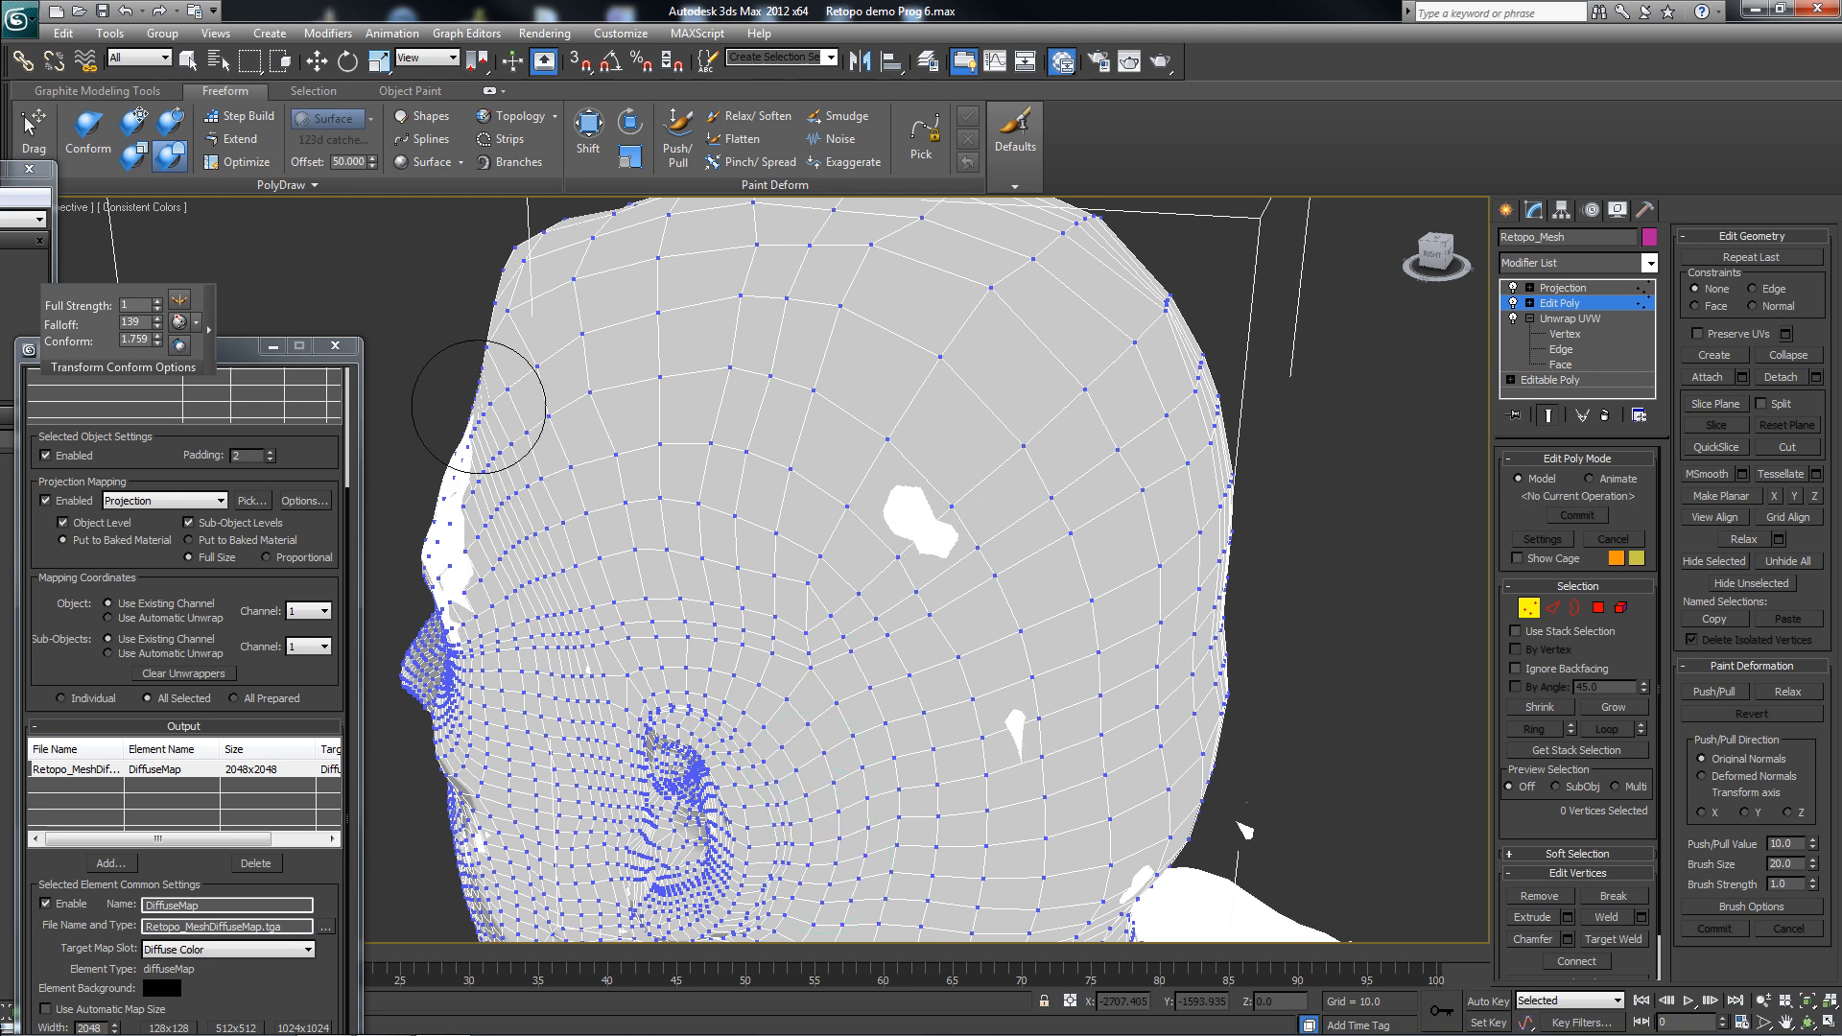
# - Switch back to the standard Conform brush and set up a perspective view of the patches on the side of the head
pyautogui.click(88, 132)
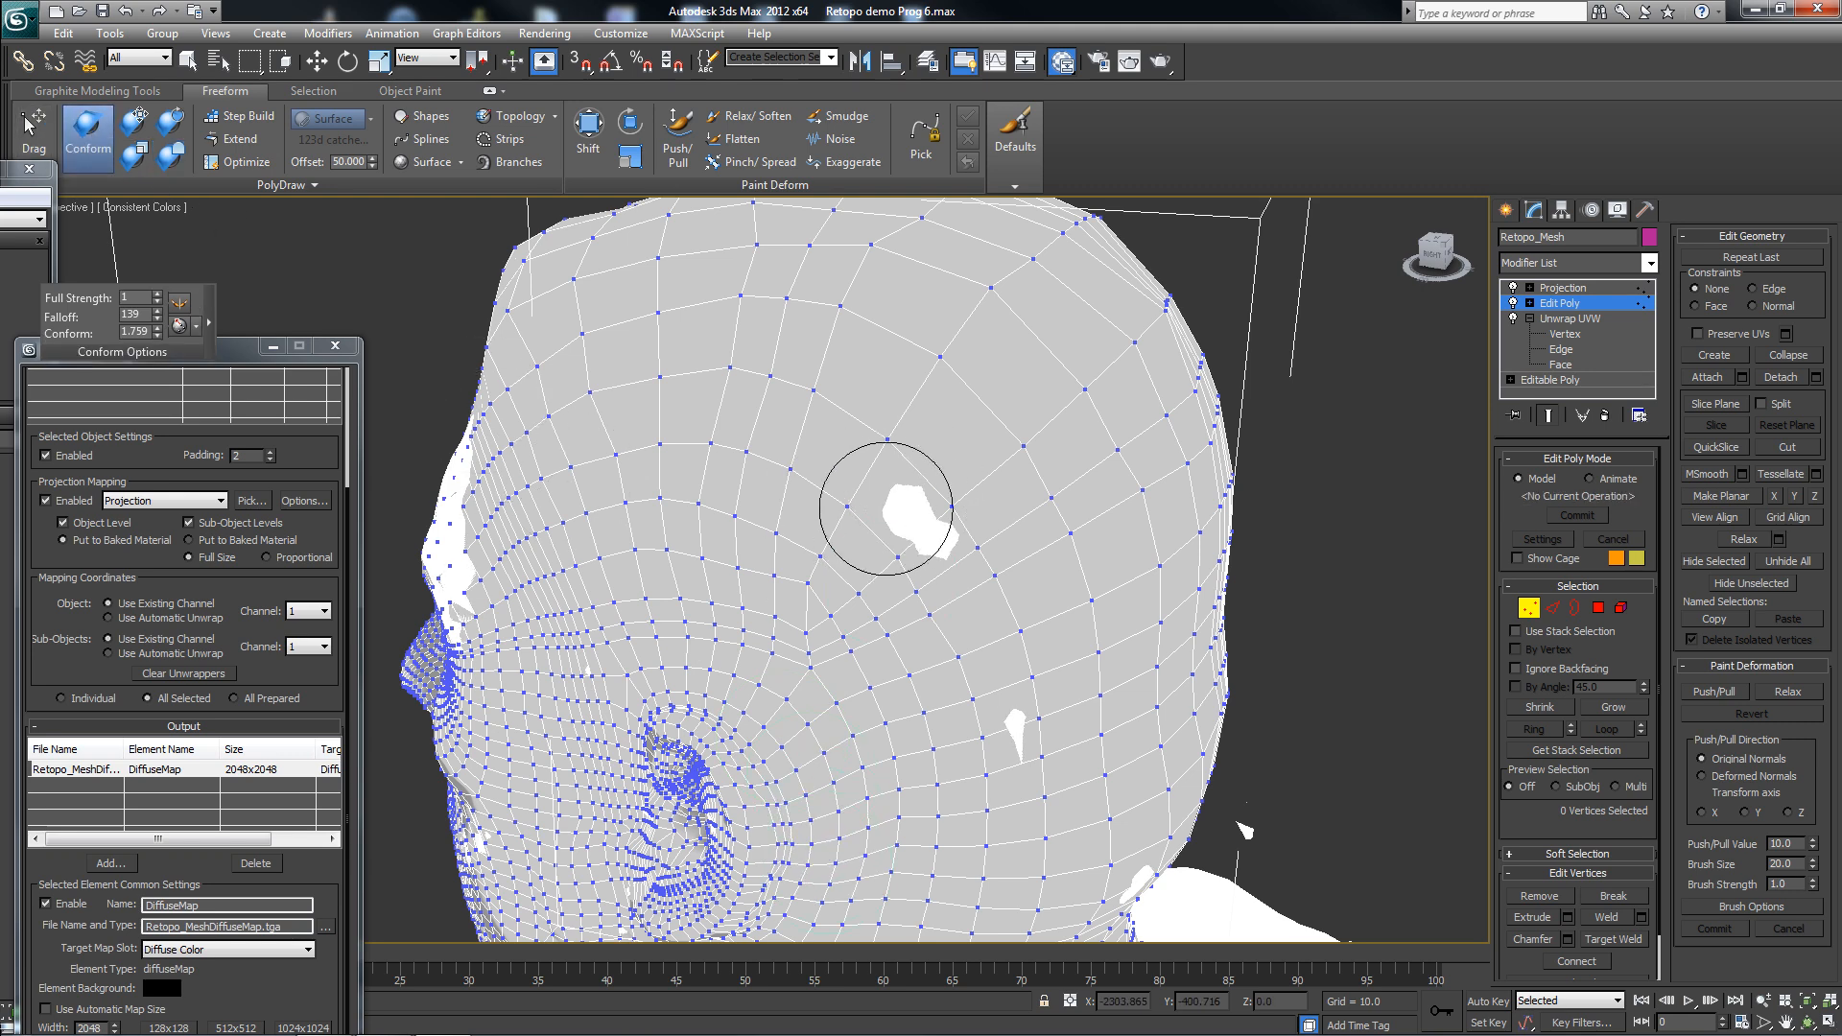
pyautogui.scroll(5, 884, 514)
pyautogui.keyDown('alt'); pyautogui.moveTo(960, 514); pyautogui.dragTo(993, 506, button='middle'); pyautogui.keyUp('alt')
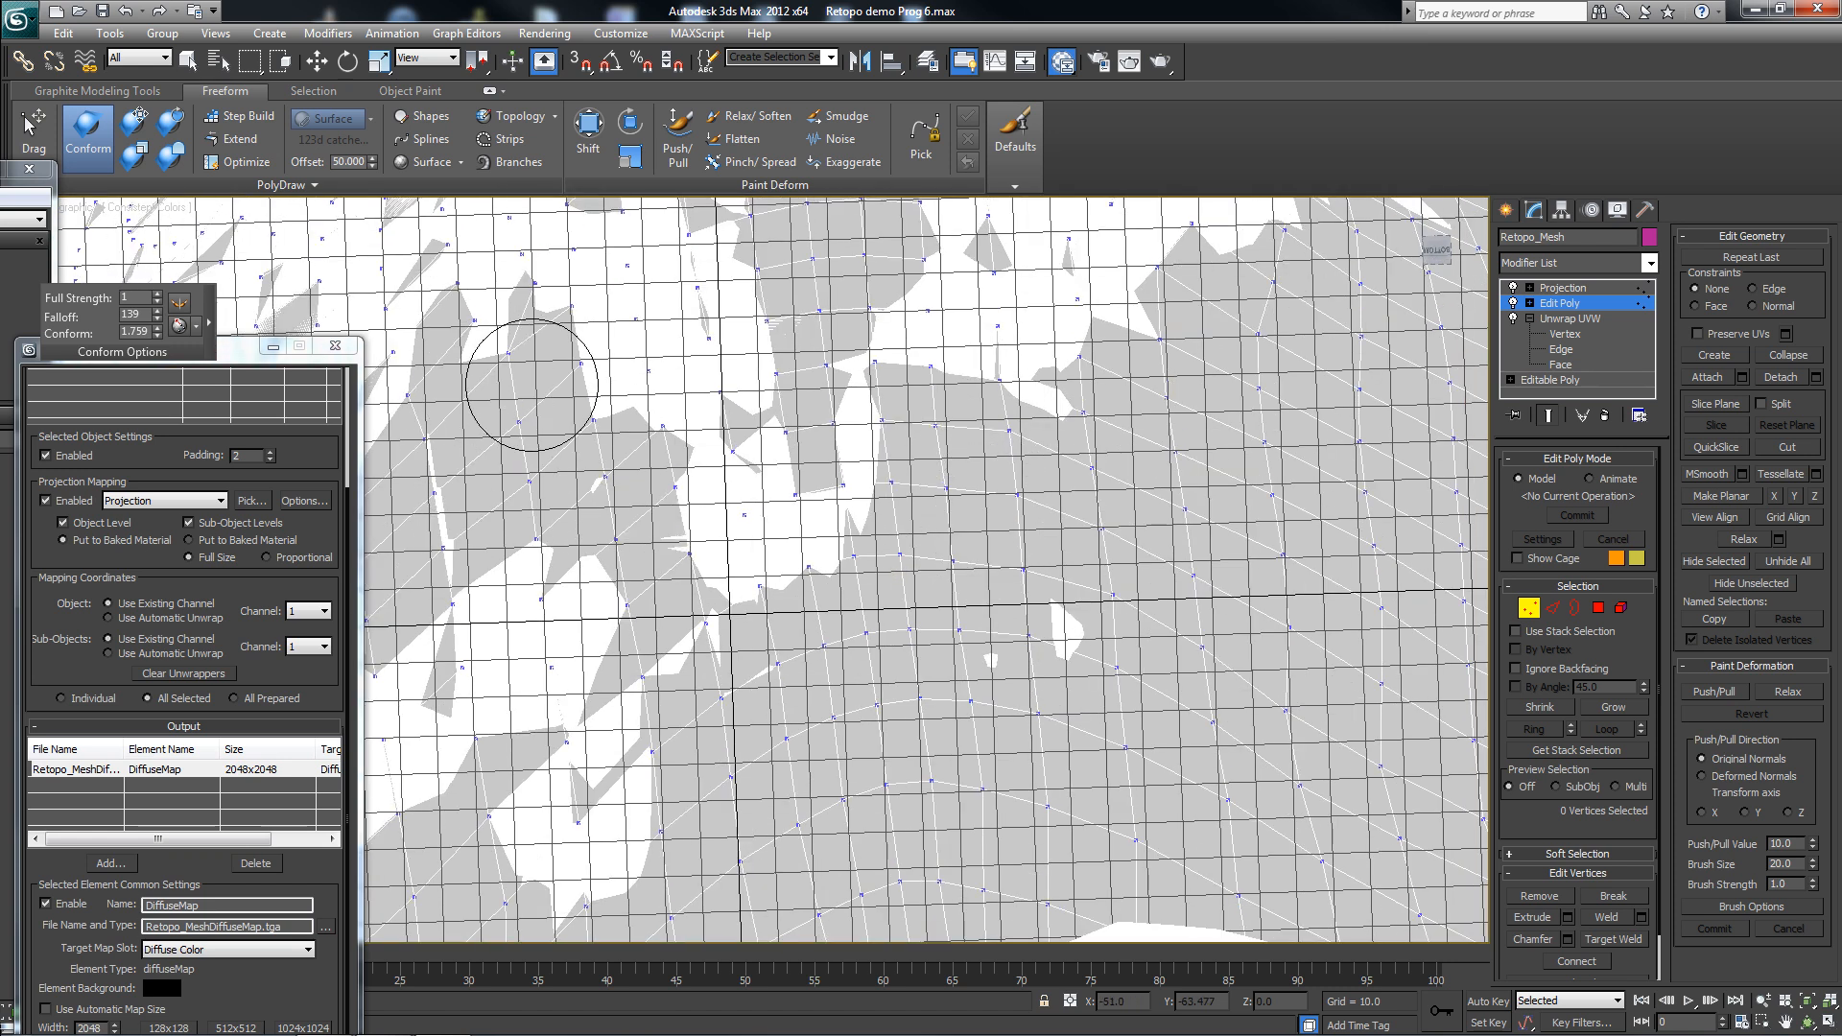
pyautogui.click(90, 210)
pyautogui.click(120, 280)
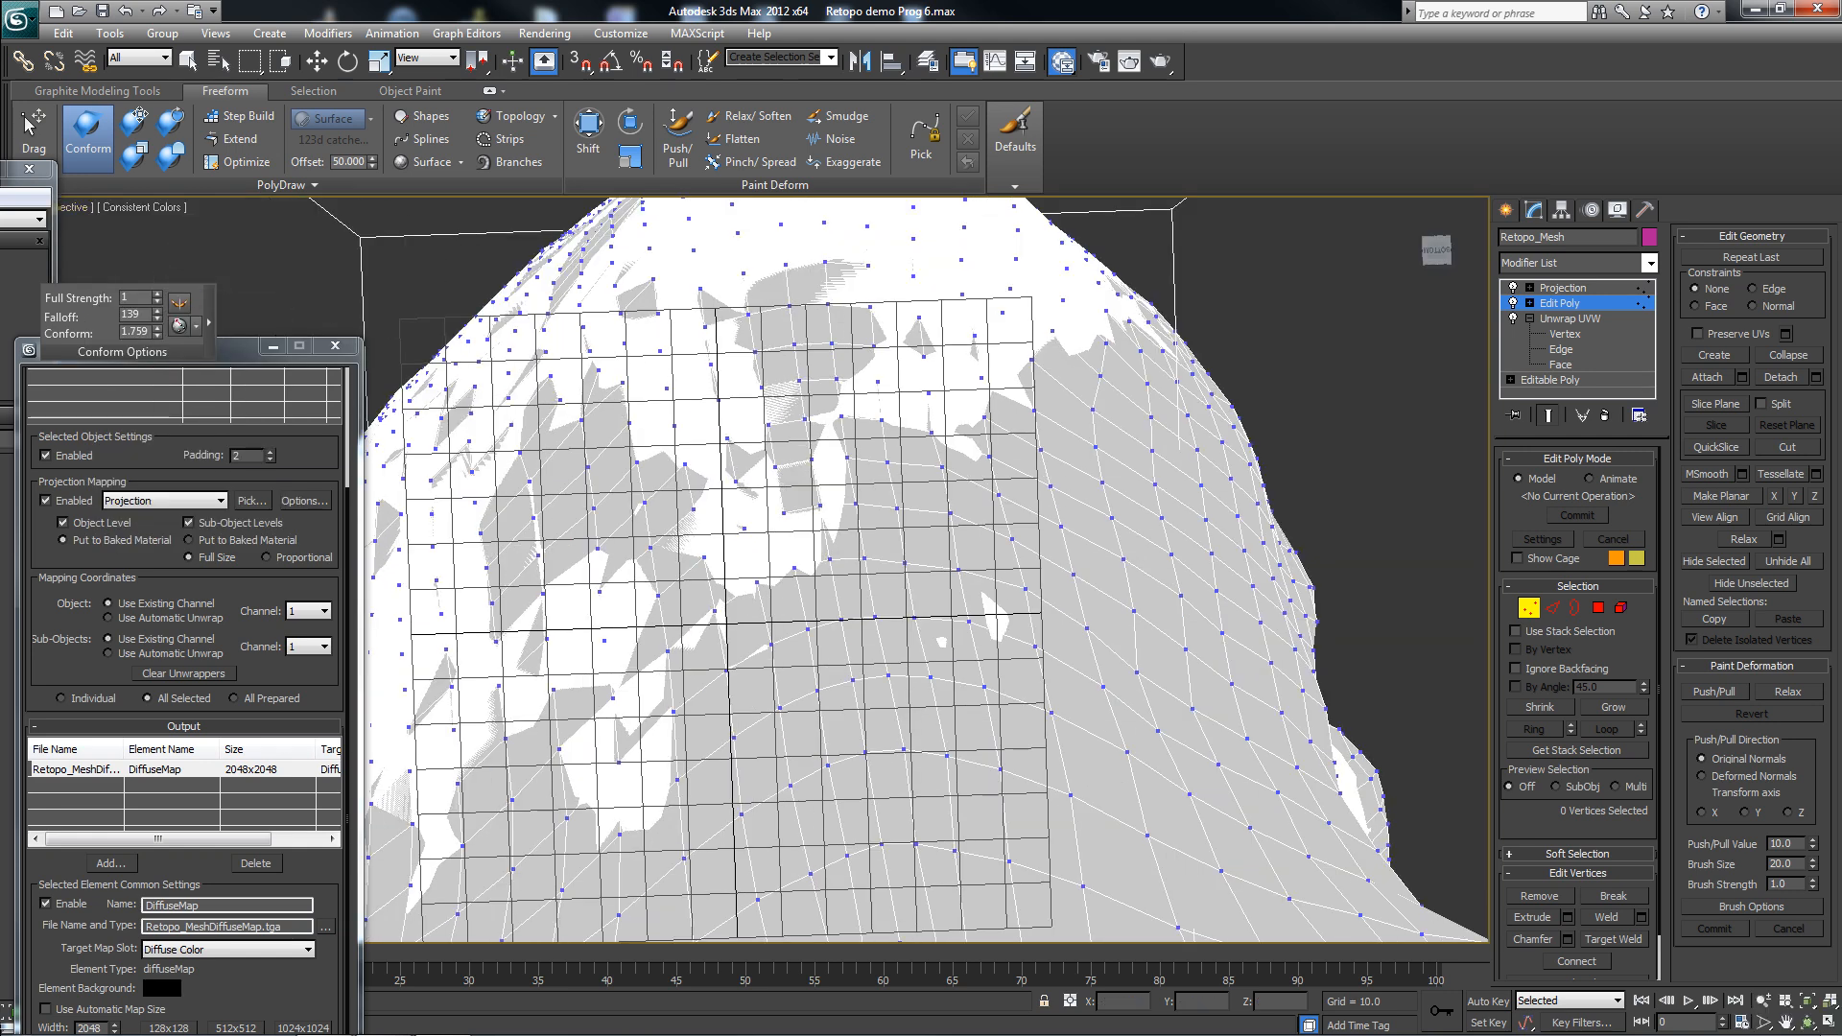
pyautogui.scroll(-5, 744, 570)
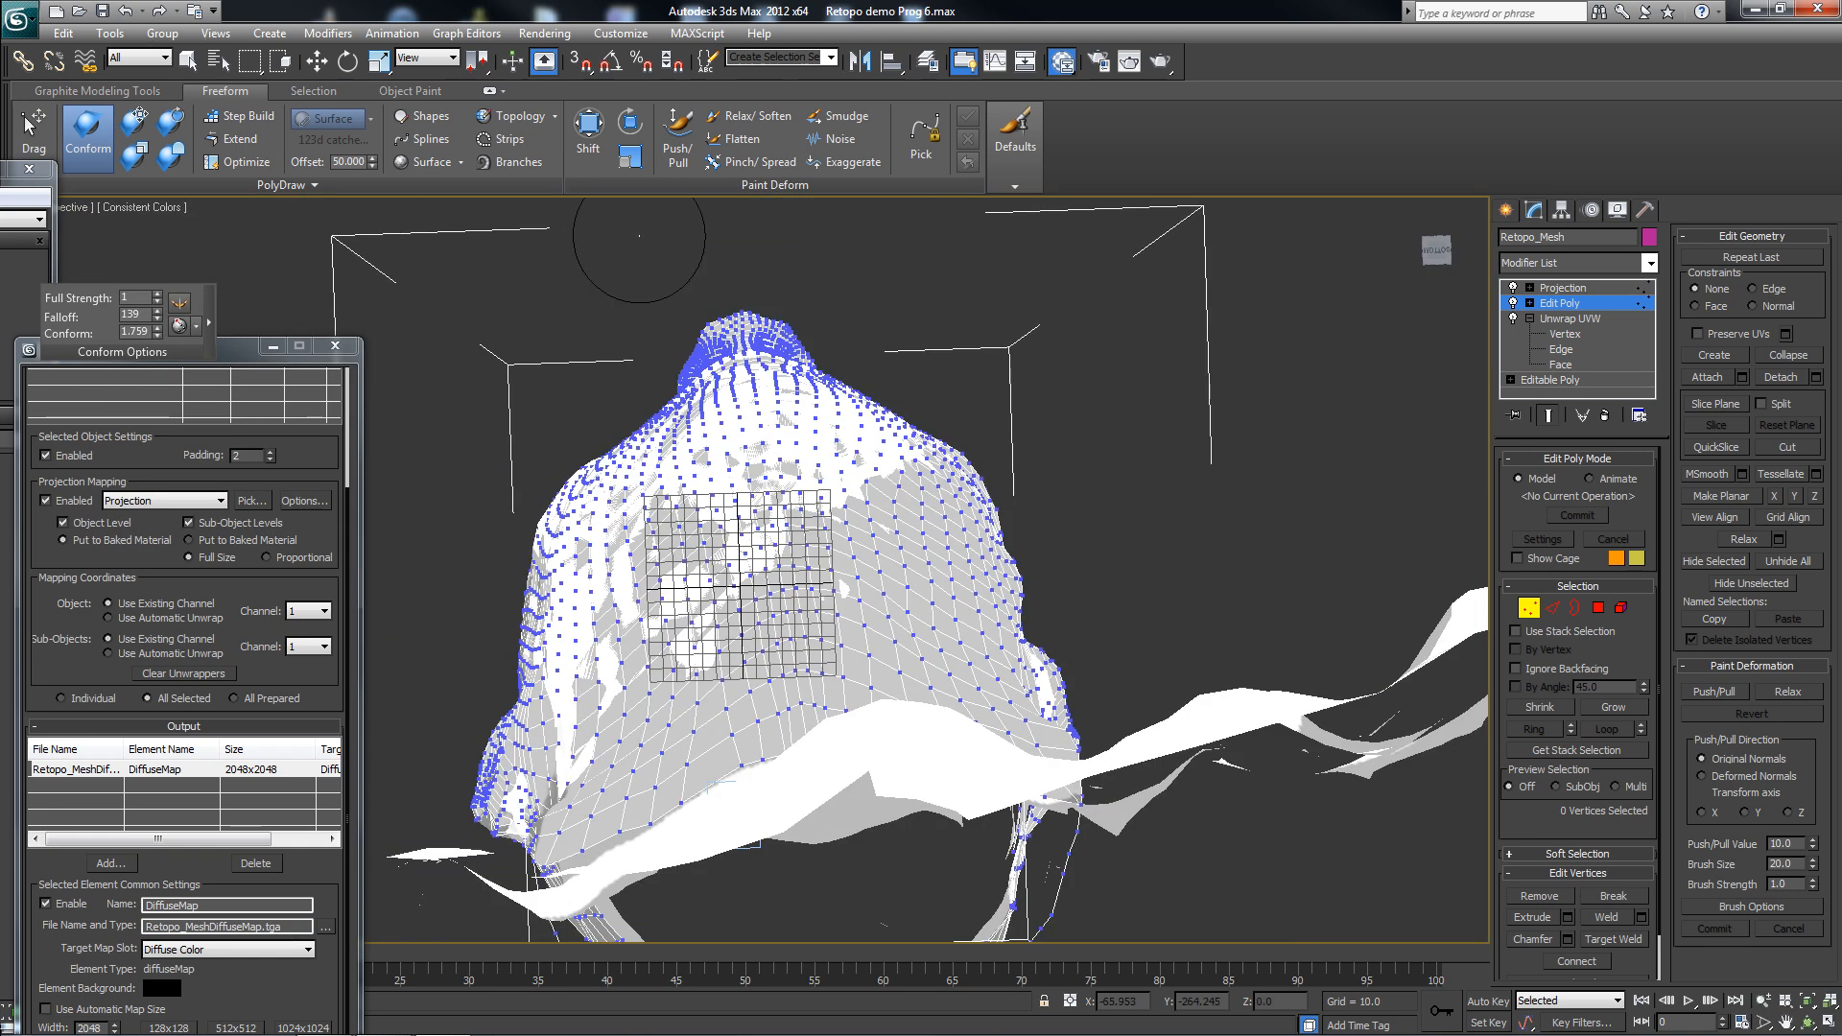
pyautogui.moveTo(942, 386)
pyautogui.keyDown('alt'); pyautogui.mouseDown(button='middle')
pyautogui.moveTo(977, 436)
pyautogui.moveTo(816, 537)
pyautogui.moveTo(748, 474)
pyautogui.mouseUp(button='middle'); pyautogui.keyUp('alt')
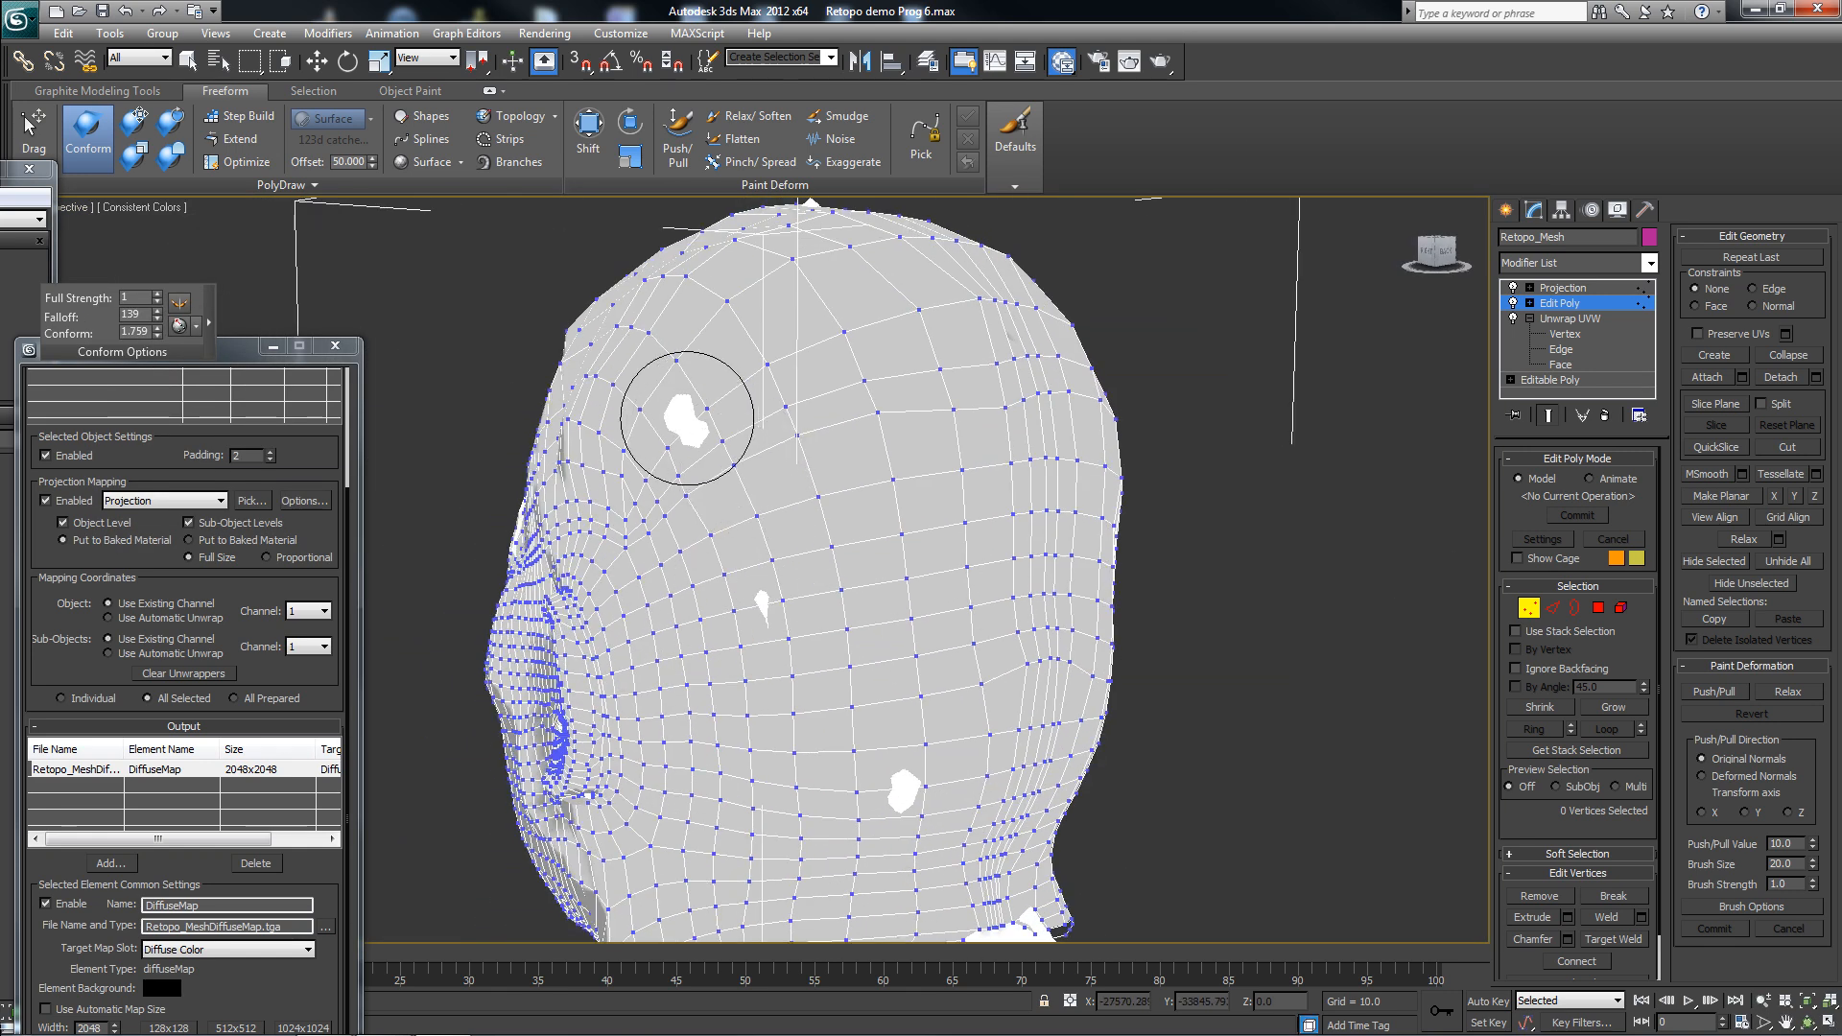
# - Conform the remaining patches on the side and back of the head to the scan surface, and reduce the brush falloff to 80
pyautogui.moveTo(687, 419); pyautogui.dragTo(680, 419)
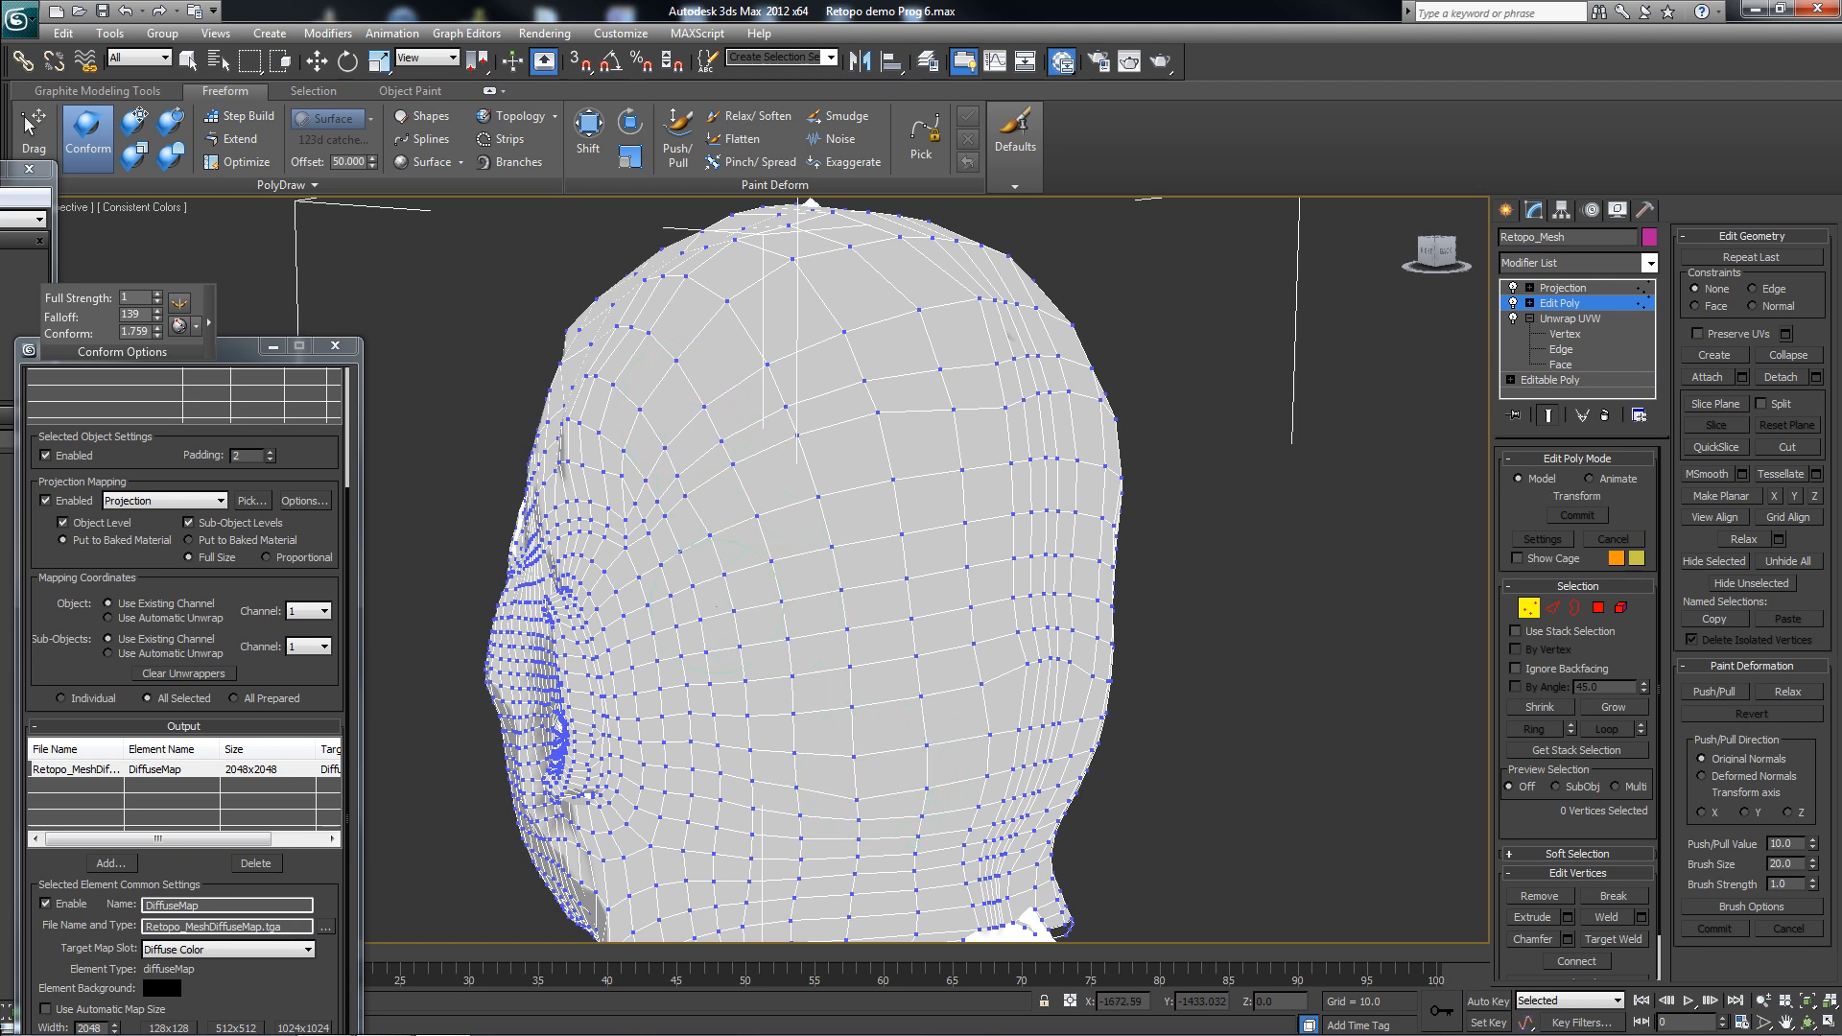
pyautogui.moveTo(715, 604)
pyautogui.keyDown('alt'); pyautogui.mouseDown(button='middle')
pyautogui.moveTo(761, 556)
pyautogui.moveTo(884, 535)
pyautogui.moveTo(822, 461)
pyautogui.moveTo(833, 492)
pyautogui.mouseUp(button='middle'); pyautogui.keyUp('alt')
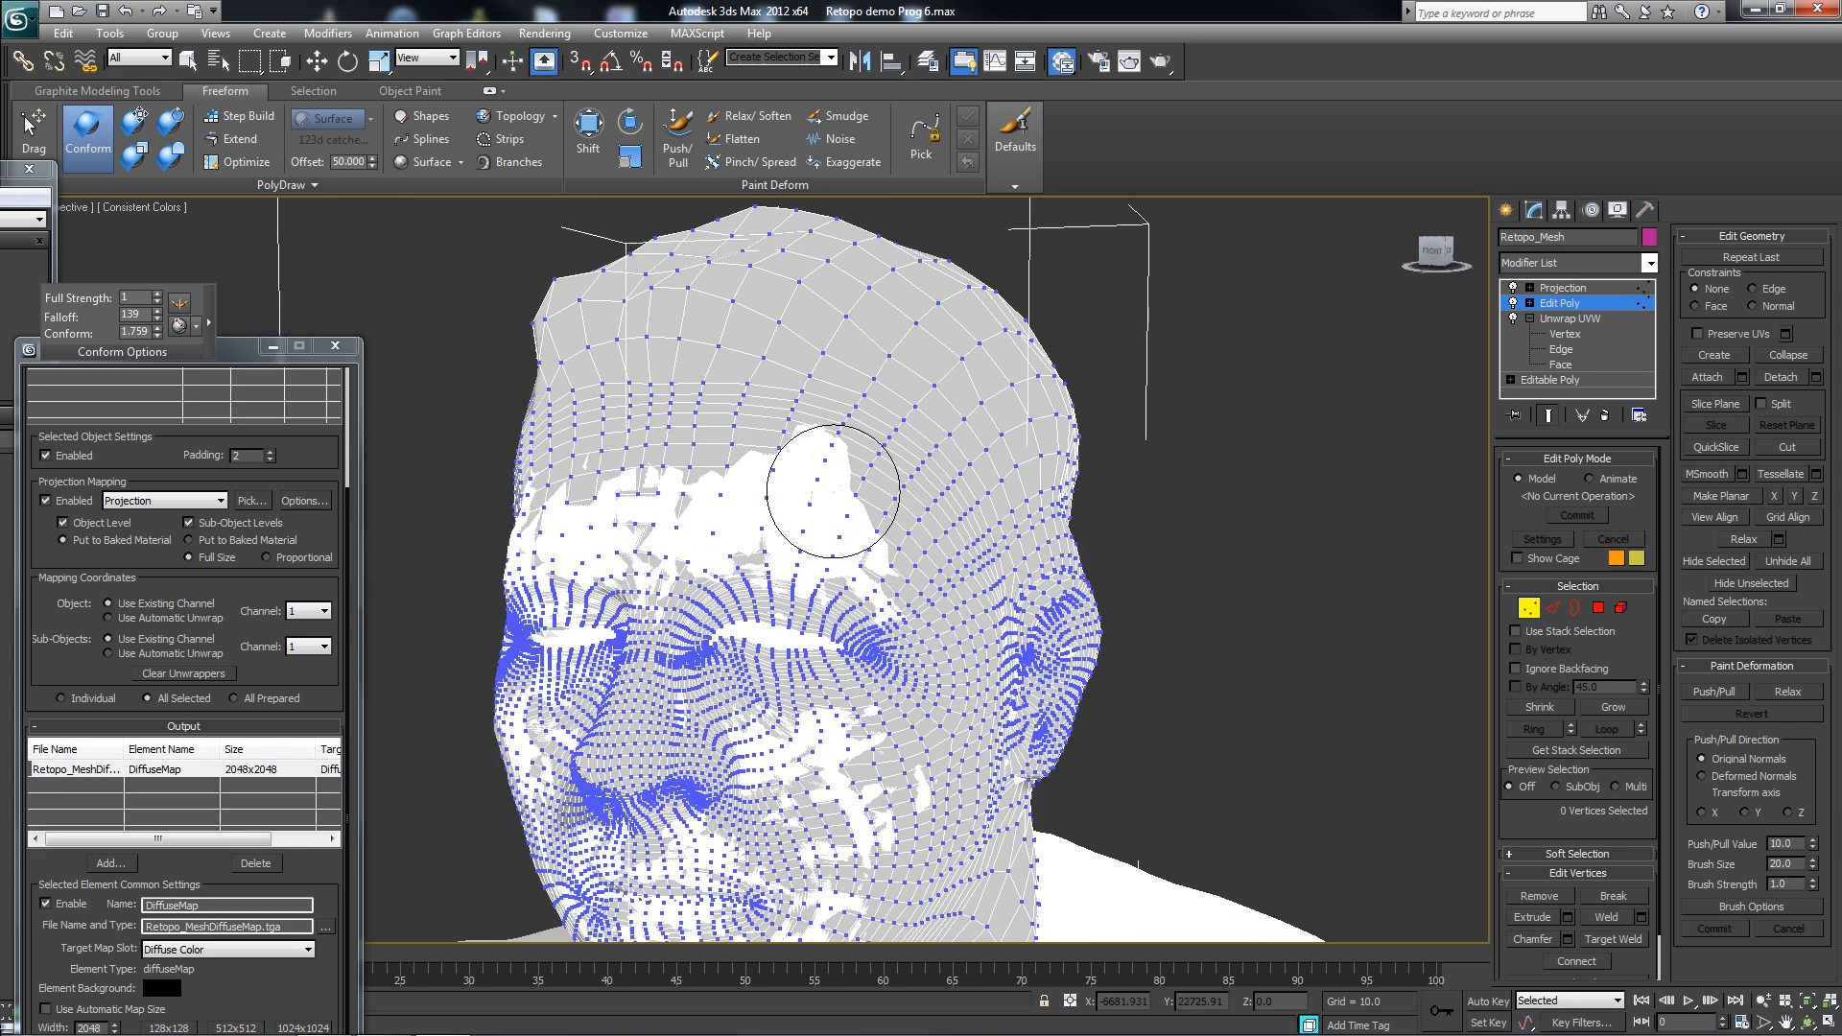
pyautogui.scroll(4, 792, 660)
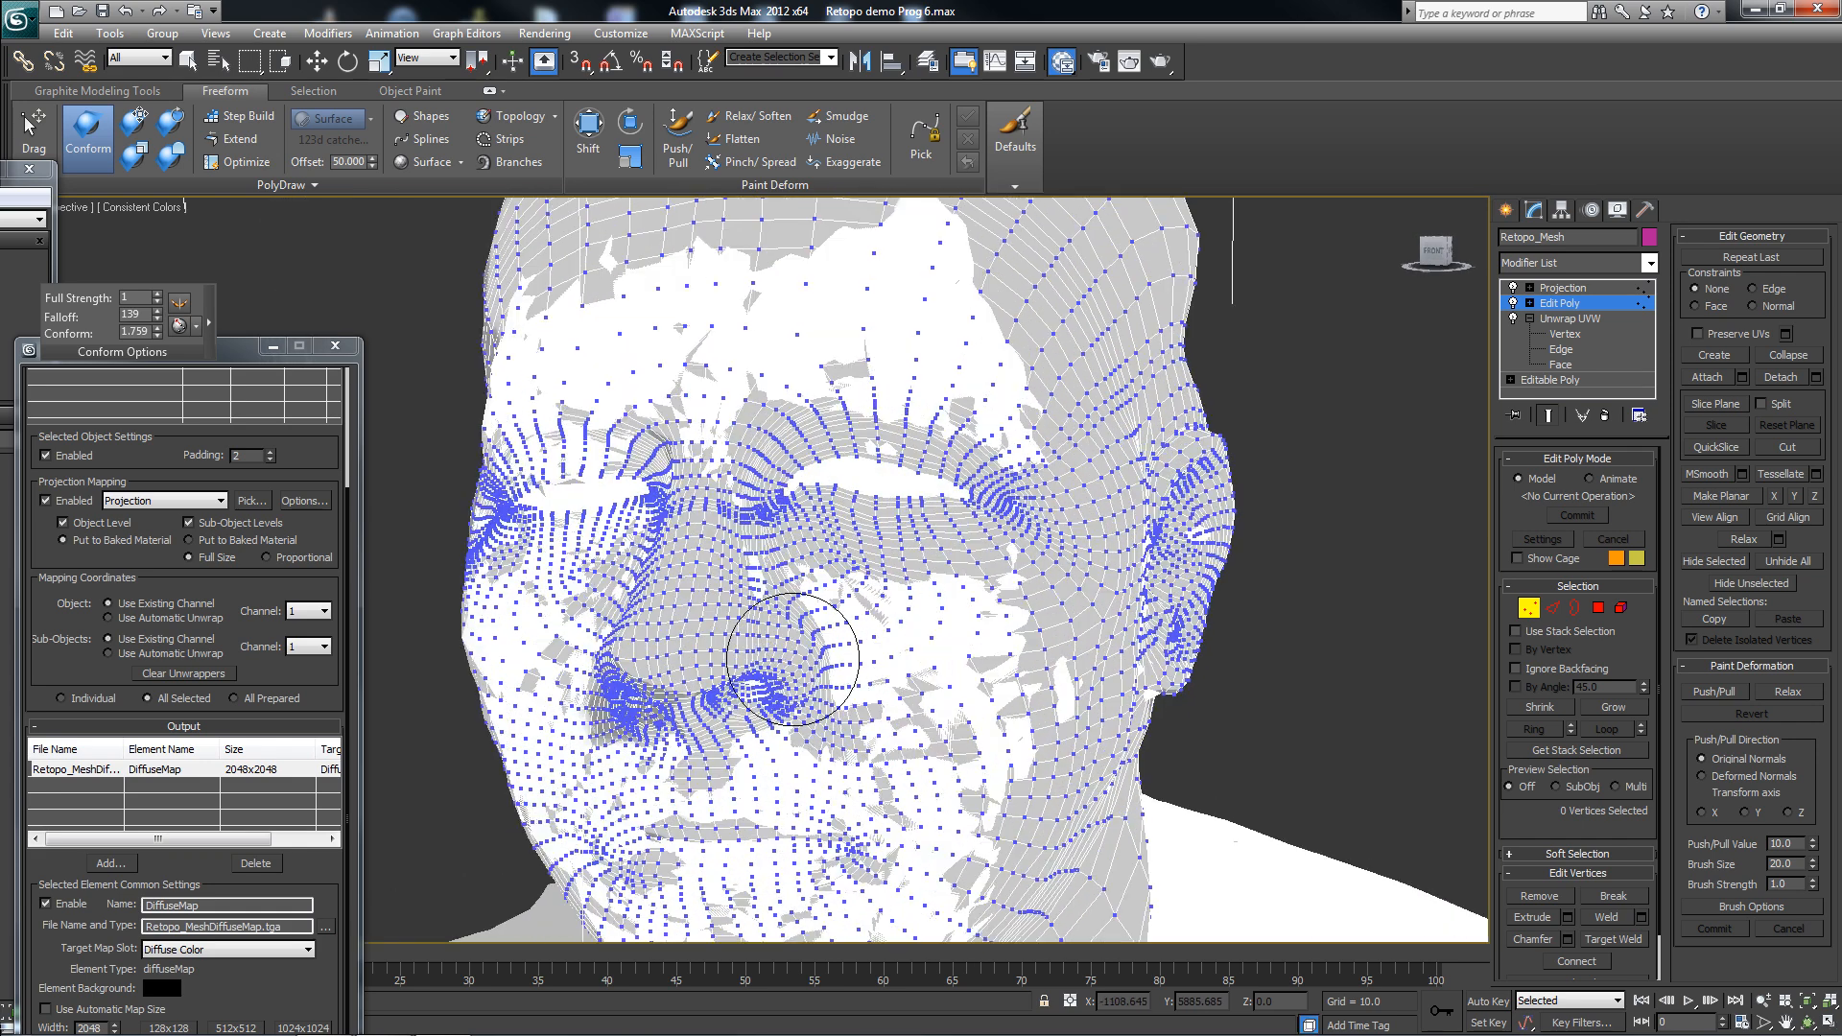
pyautogui.moveTo(803, 616)
pyautogui.keyDown('alt'); pyautogui.mouseDown(button='middle')
pyautogui.moveTo(799, 547)
pyautogui.moveTo(771, 573)
pyautogui.mouseUp(button='middle'); pyautogui.keyUp('alt')
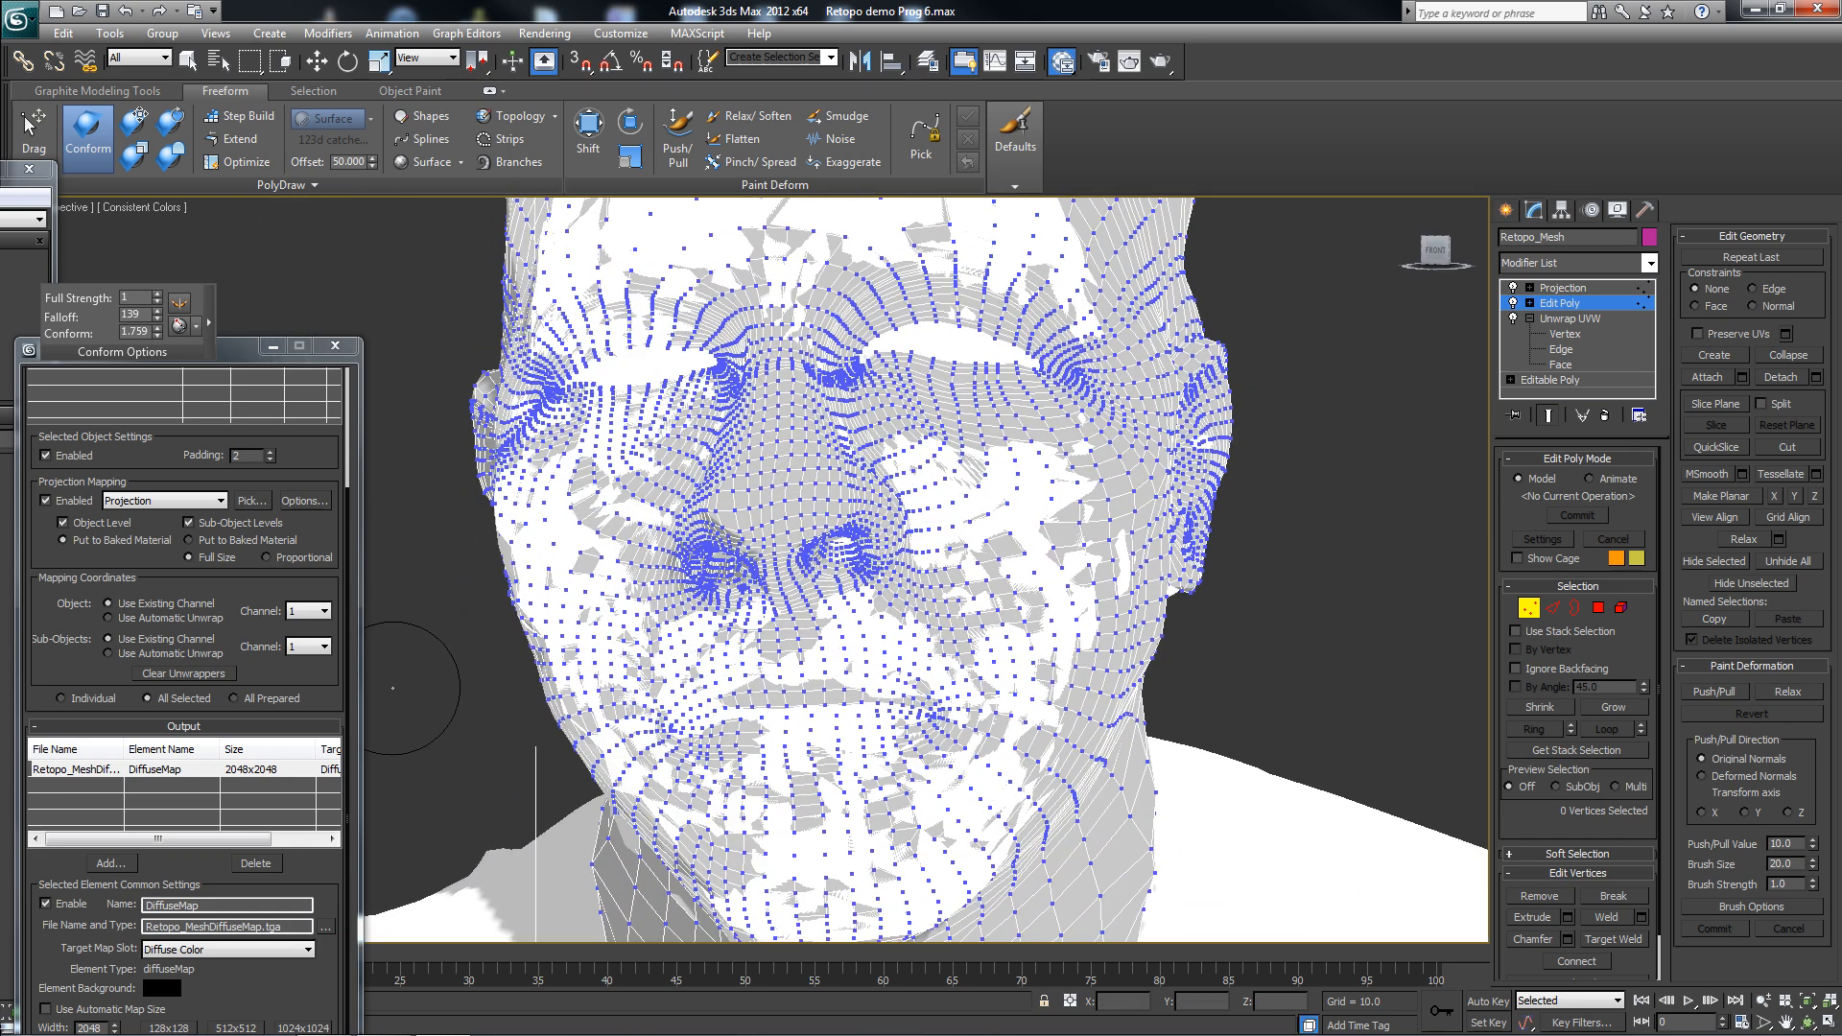
pyautogui.moveTo(775, 659)
pyautogui.mouseDown()
pyautogui.moveTo(752, 666)
pyautogui.moveTo(787, 666)
pyautogui.mouseUp()
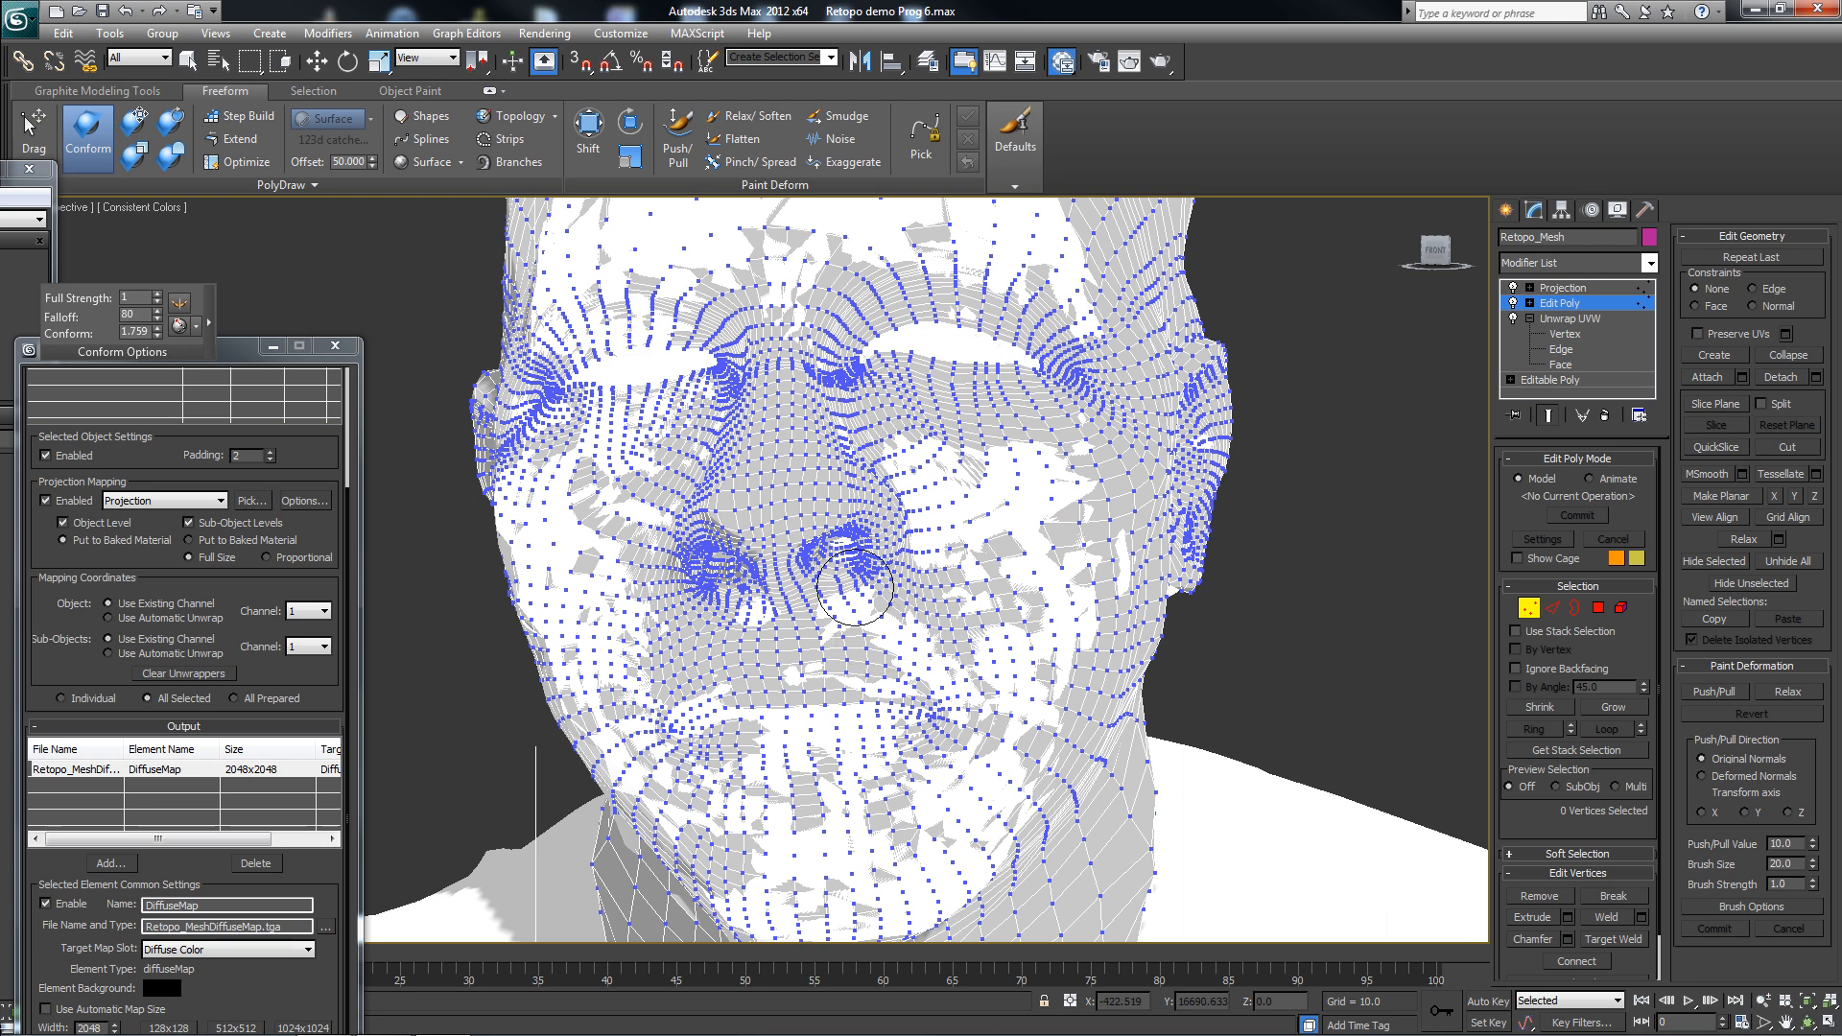
pyautogui.keyDown('alt'); pyautogui.moveTo(856, 588); pyautogui.dragTo(758, 610, button='middle'); pyautogui.keyUp('alt')
pyautogui.scroll(-5, 757, 610)
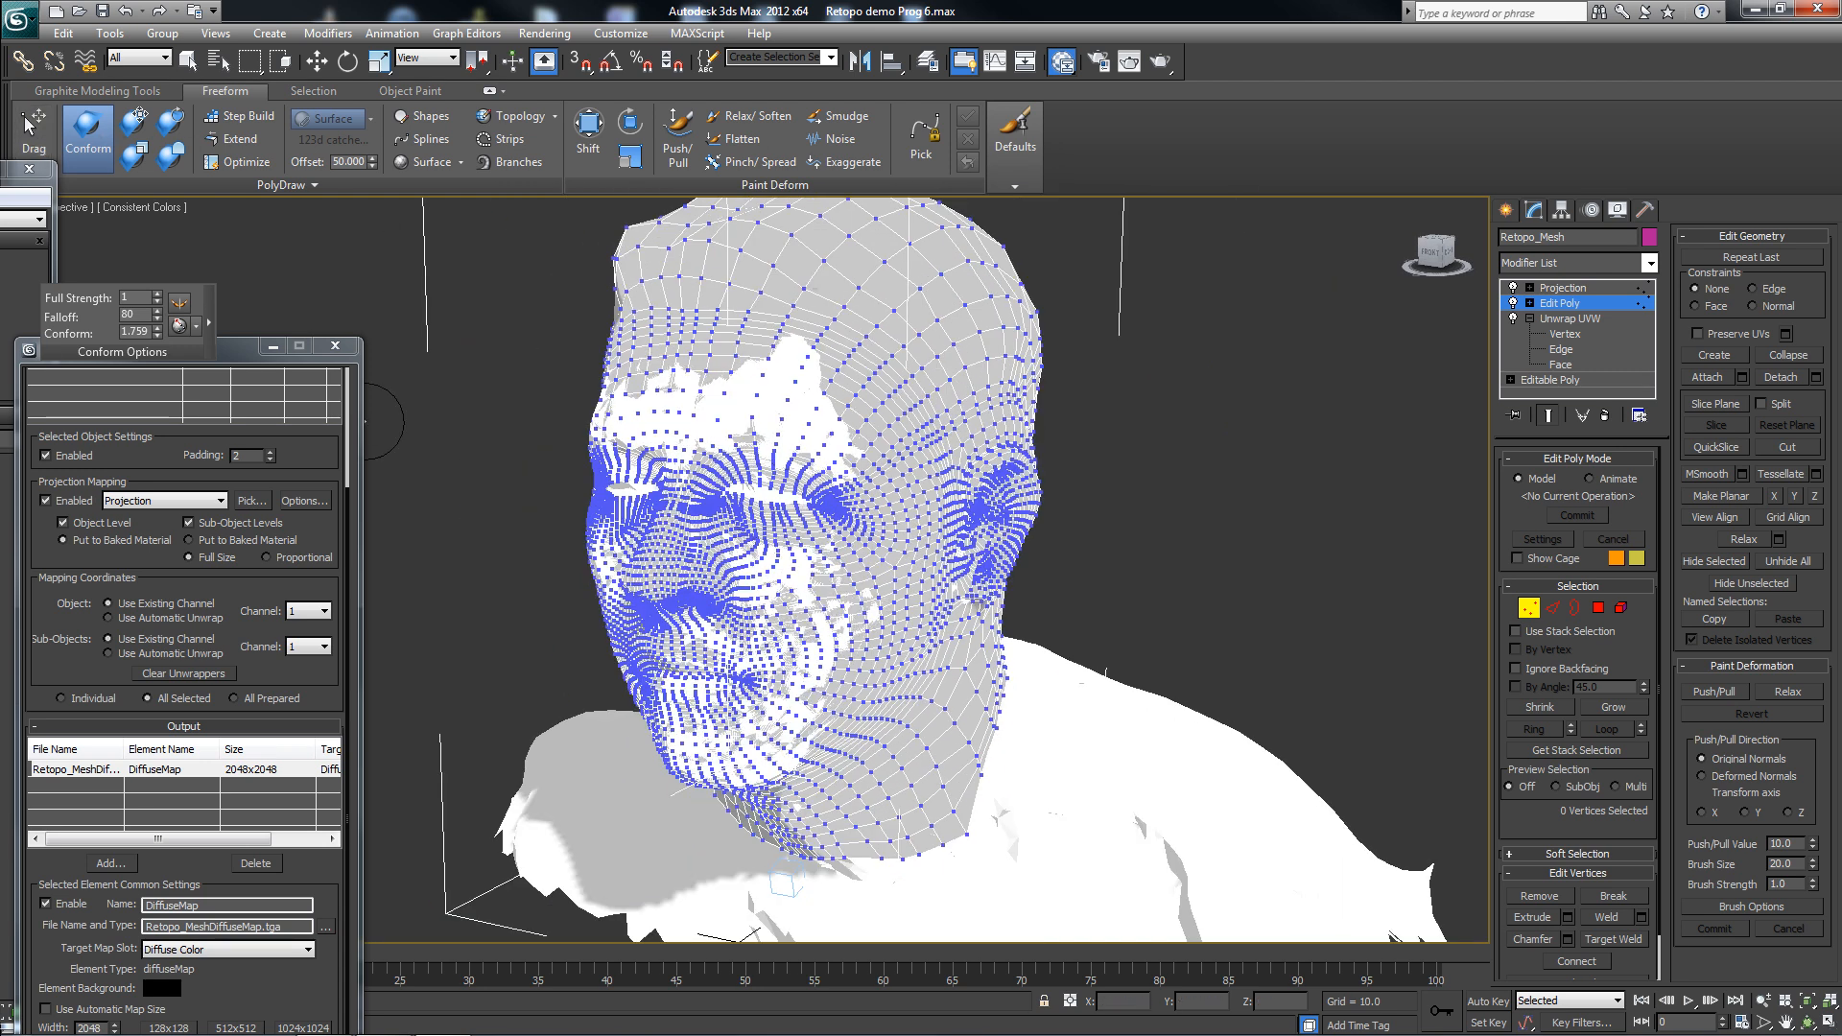
# - Re-bake the 2048x2048 diffuse map, overwriting Retopo_MeshDiffuseMap.tga, and close the rendered map
pyautogui.moveTo(2, 173); pyautogui.dragTo(1464, 61)
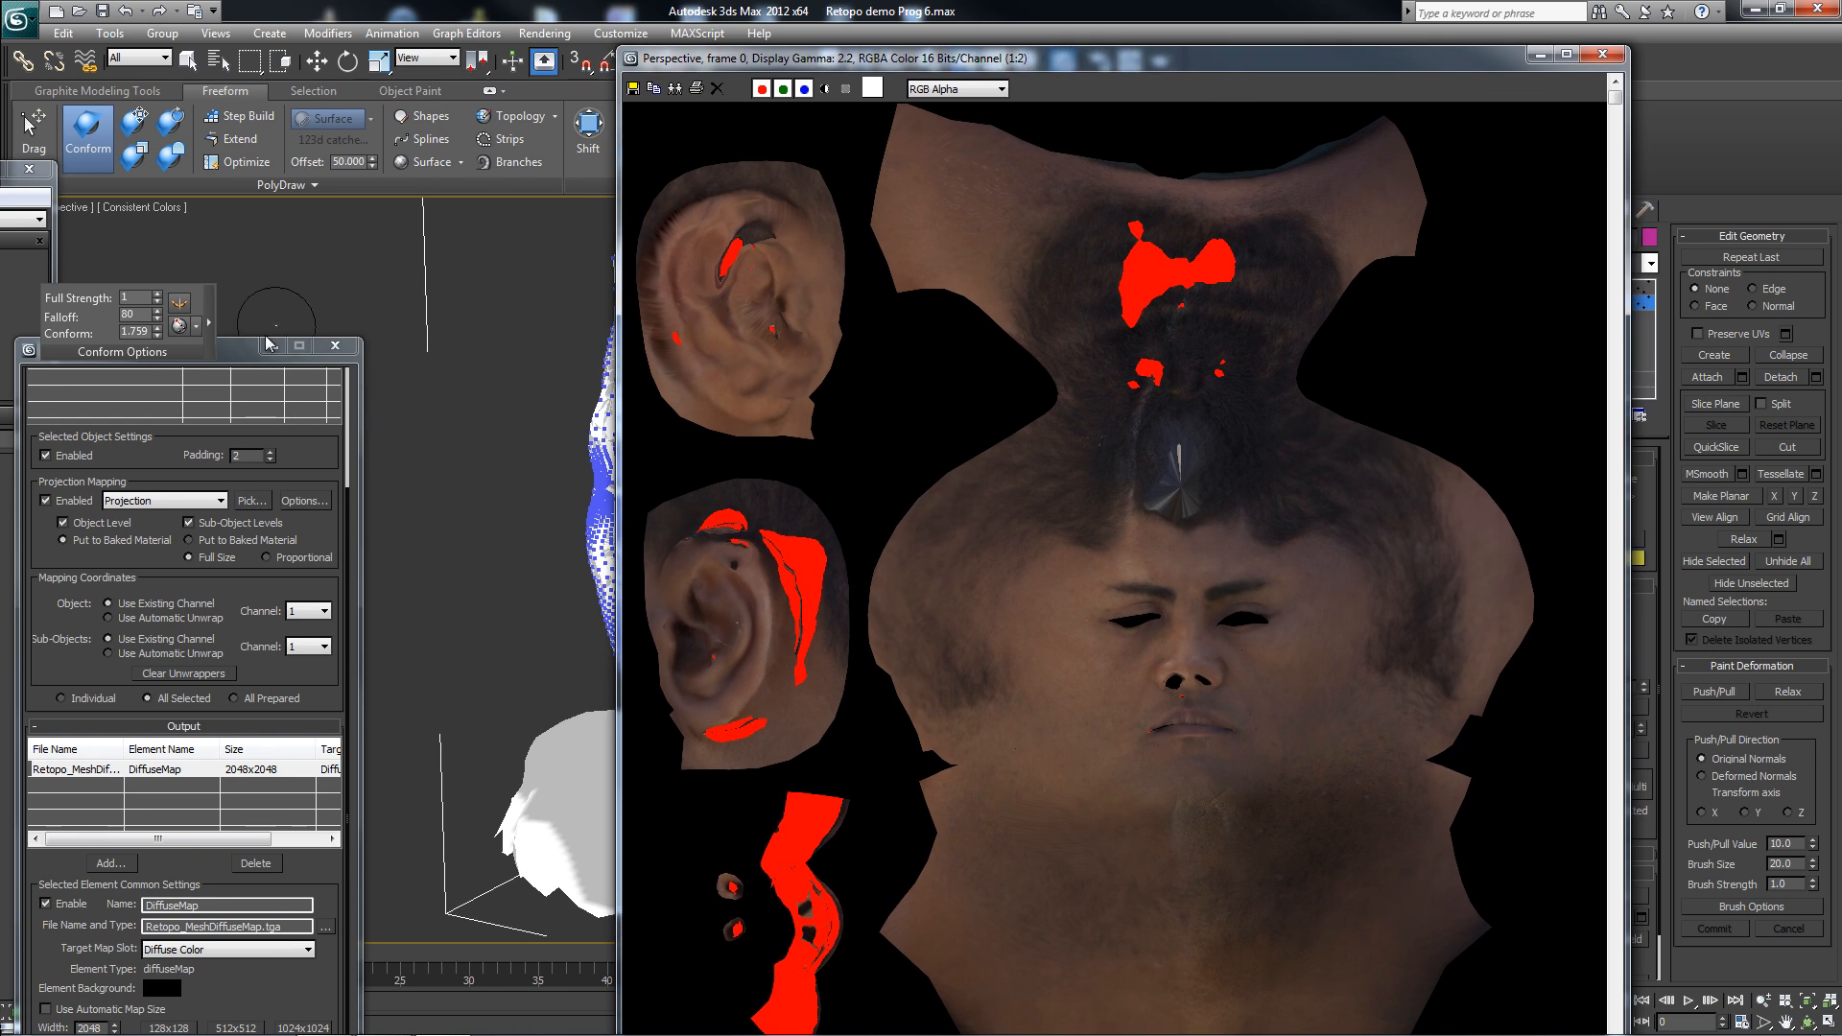
pyautogui.moveTo(244, 357); pyautogui.dragTo(335, 55)
pyautogui.scroll(-2, 347, 169)
pyautogui.scroll(3, 349, 168)
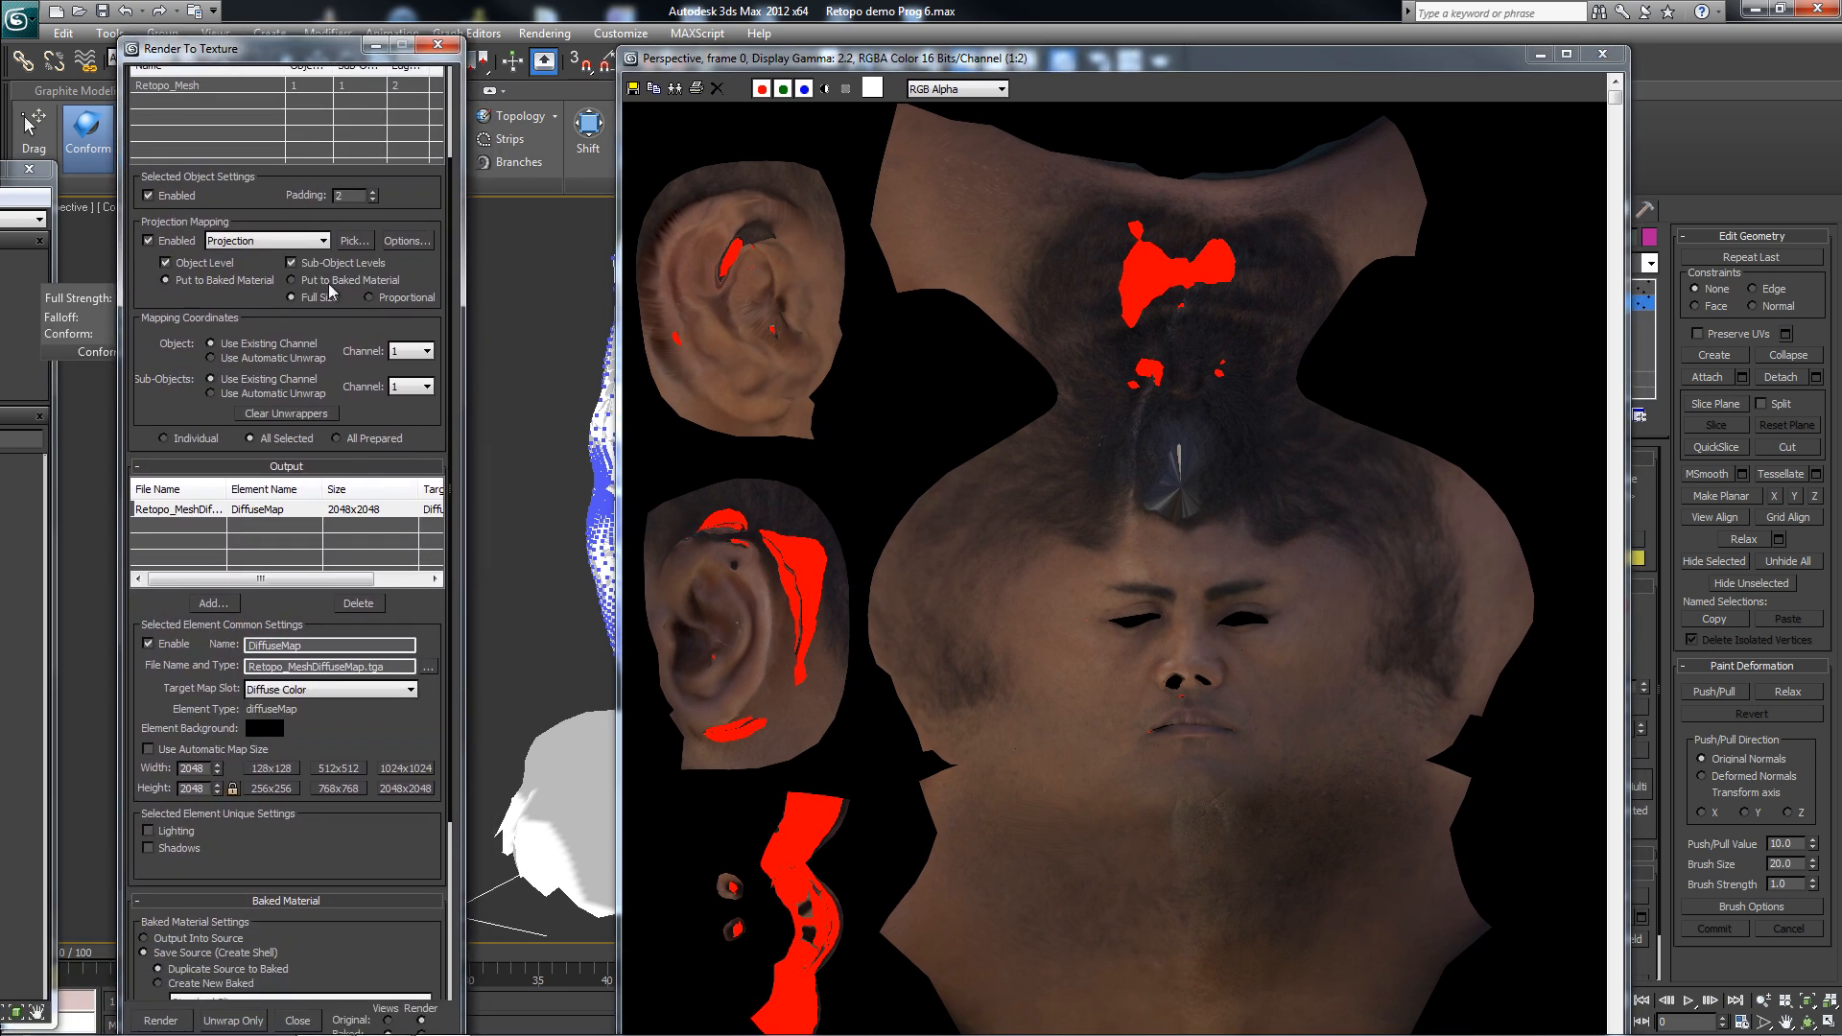
pyautogui.click(160, 1021)
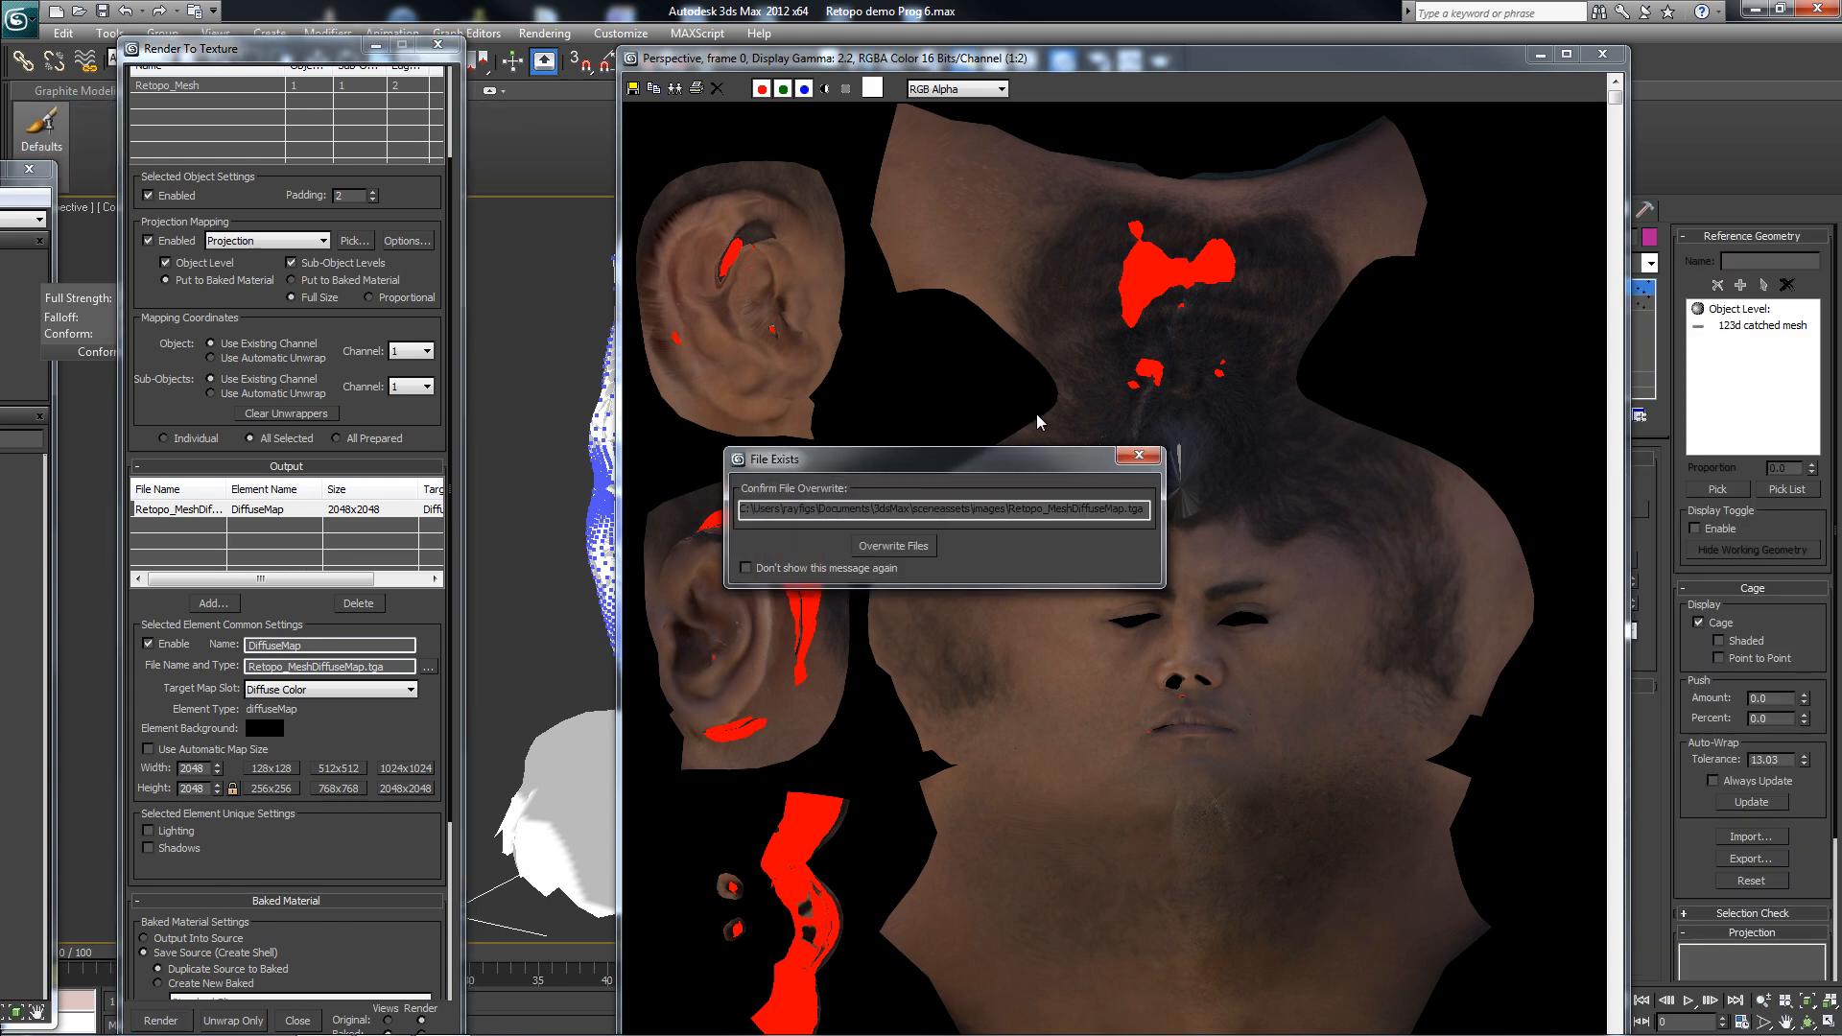
pyautogui.click(923, 546)
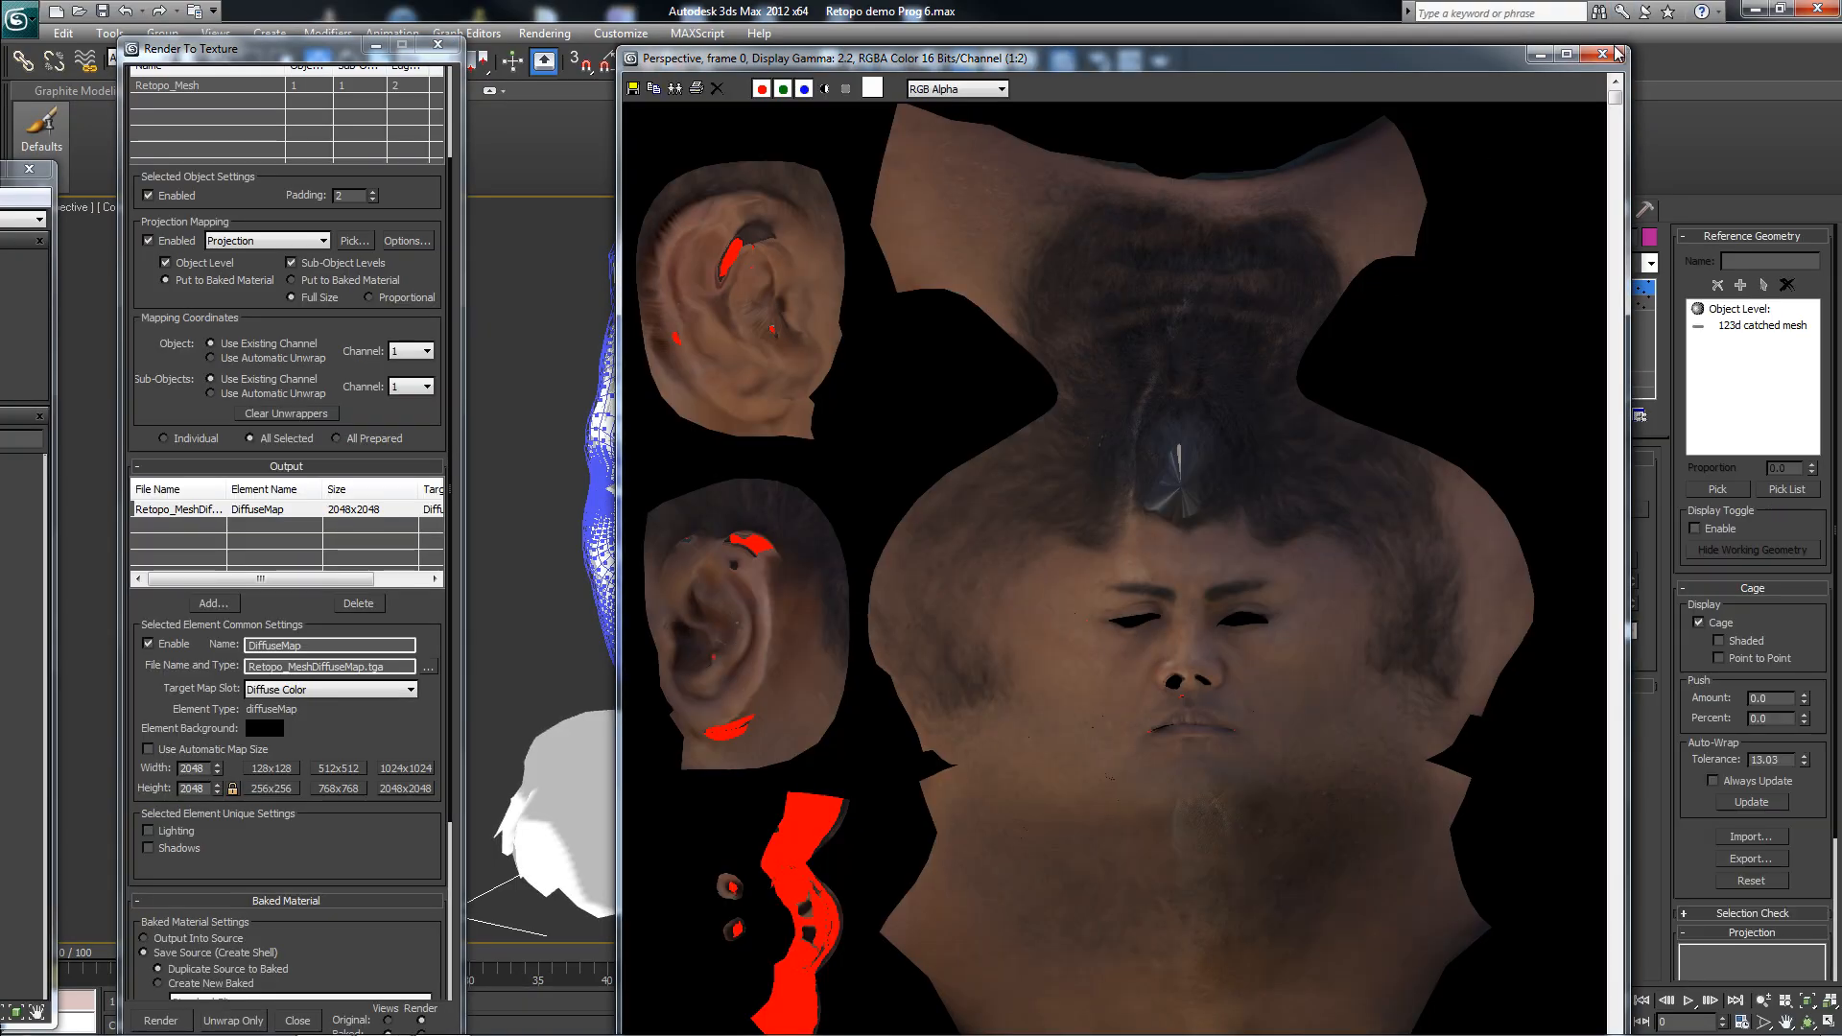
pyautogui.click(1612, 54)
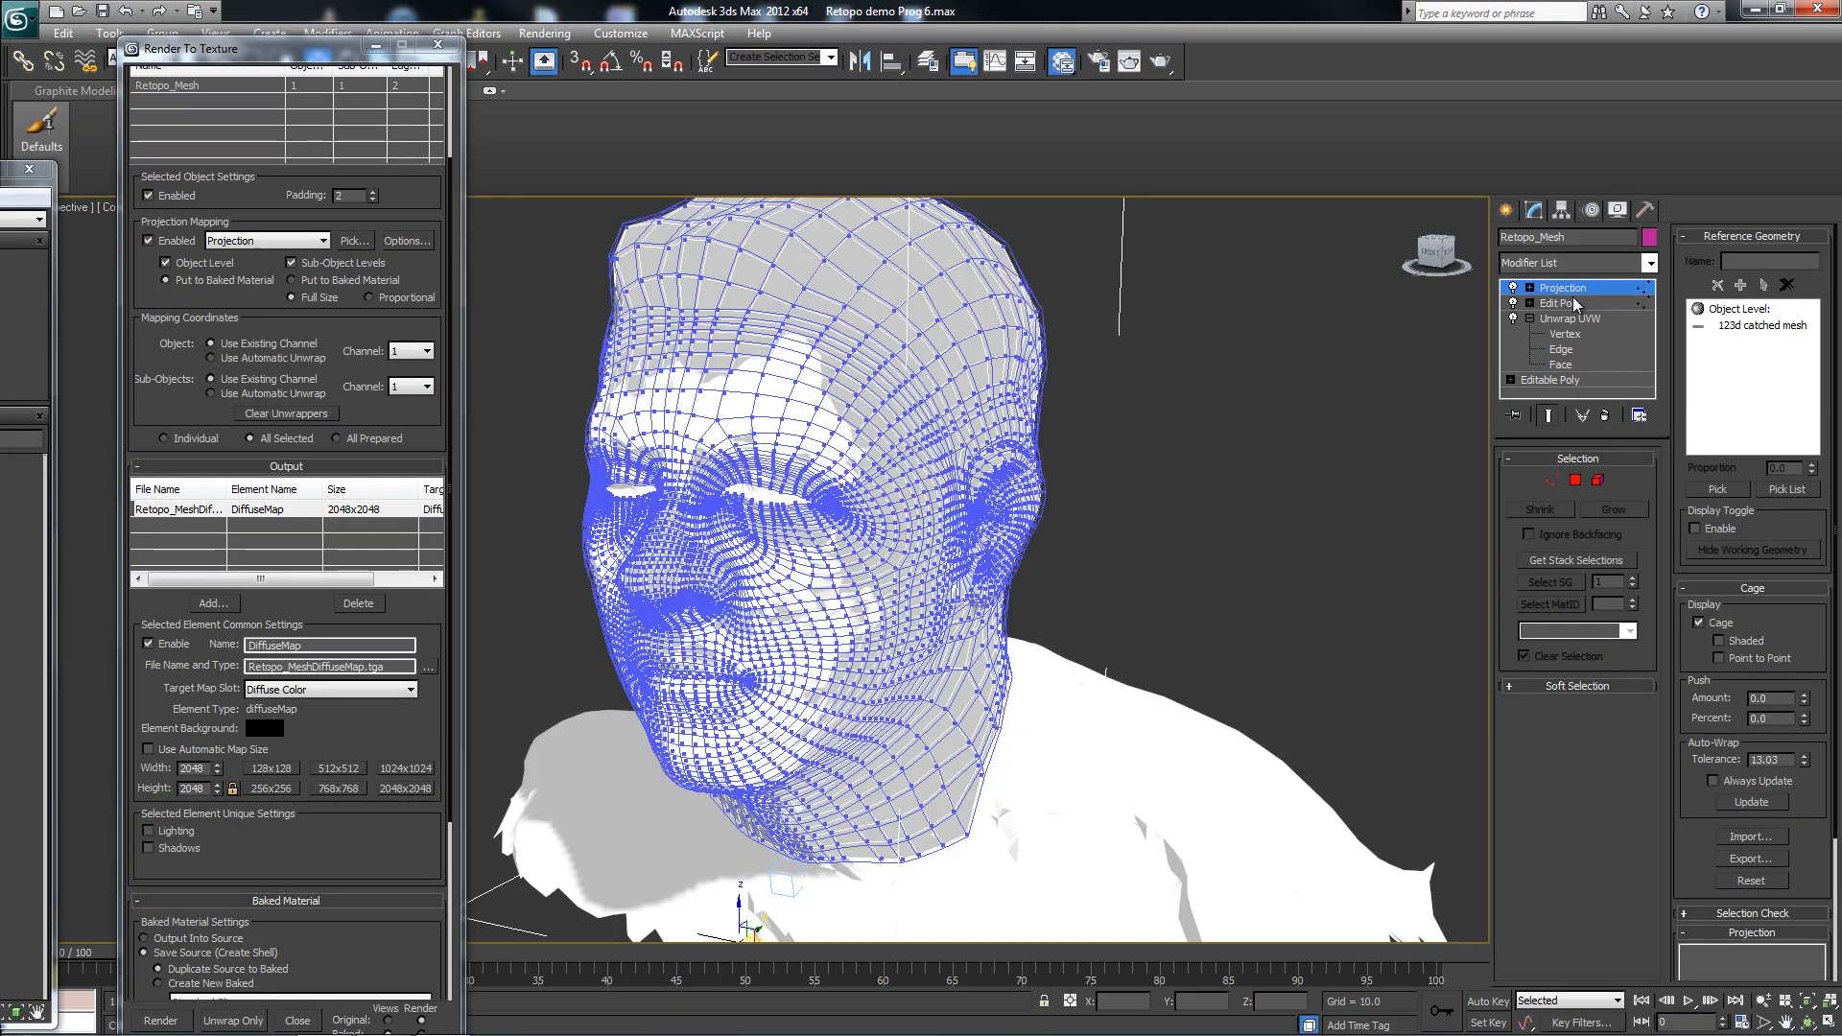
# - Disable the Edit Poly and Projection modifiers on Retopo_Mesh, accepting the topology warning
pyautogui.click(1572, 304)
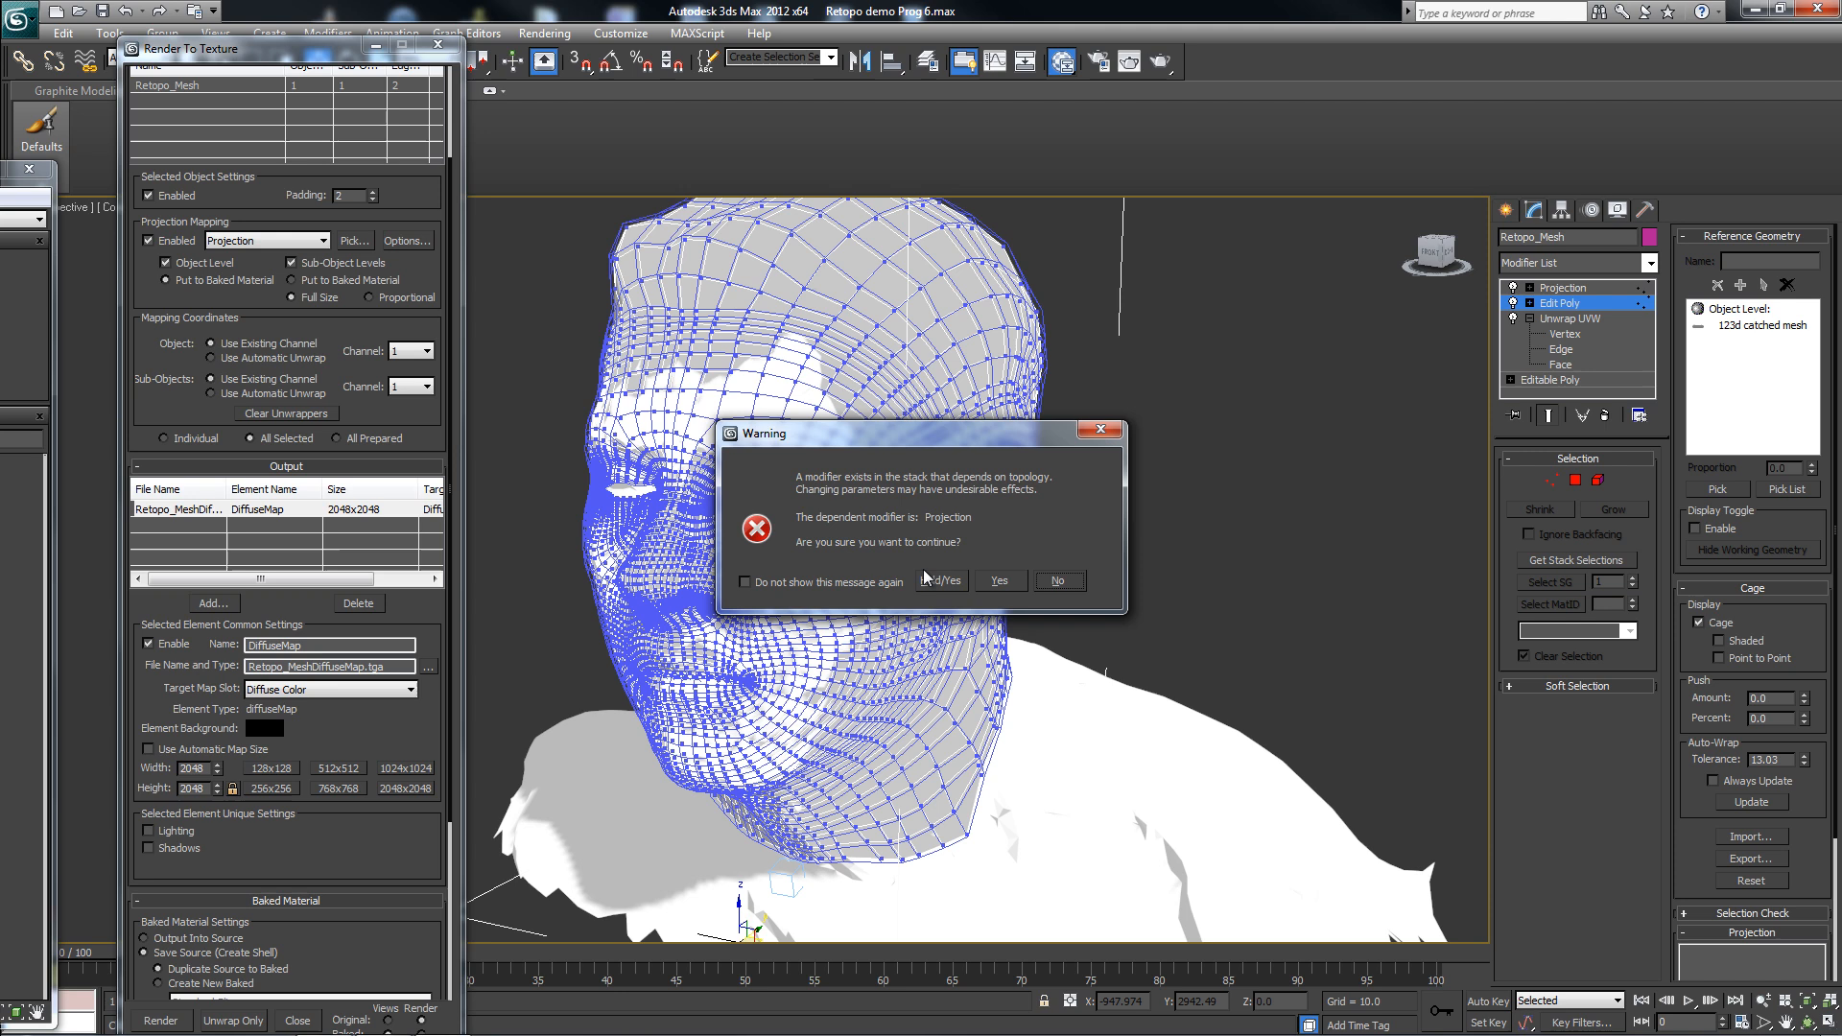
pyautogui.click(999, 580)
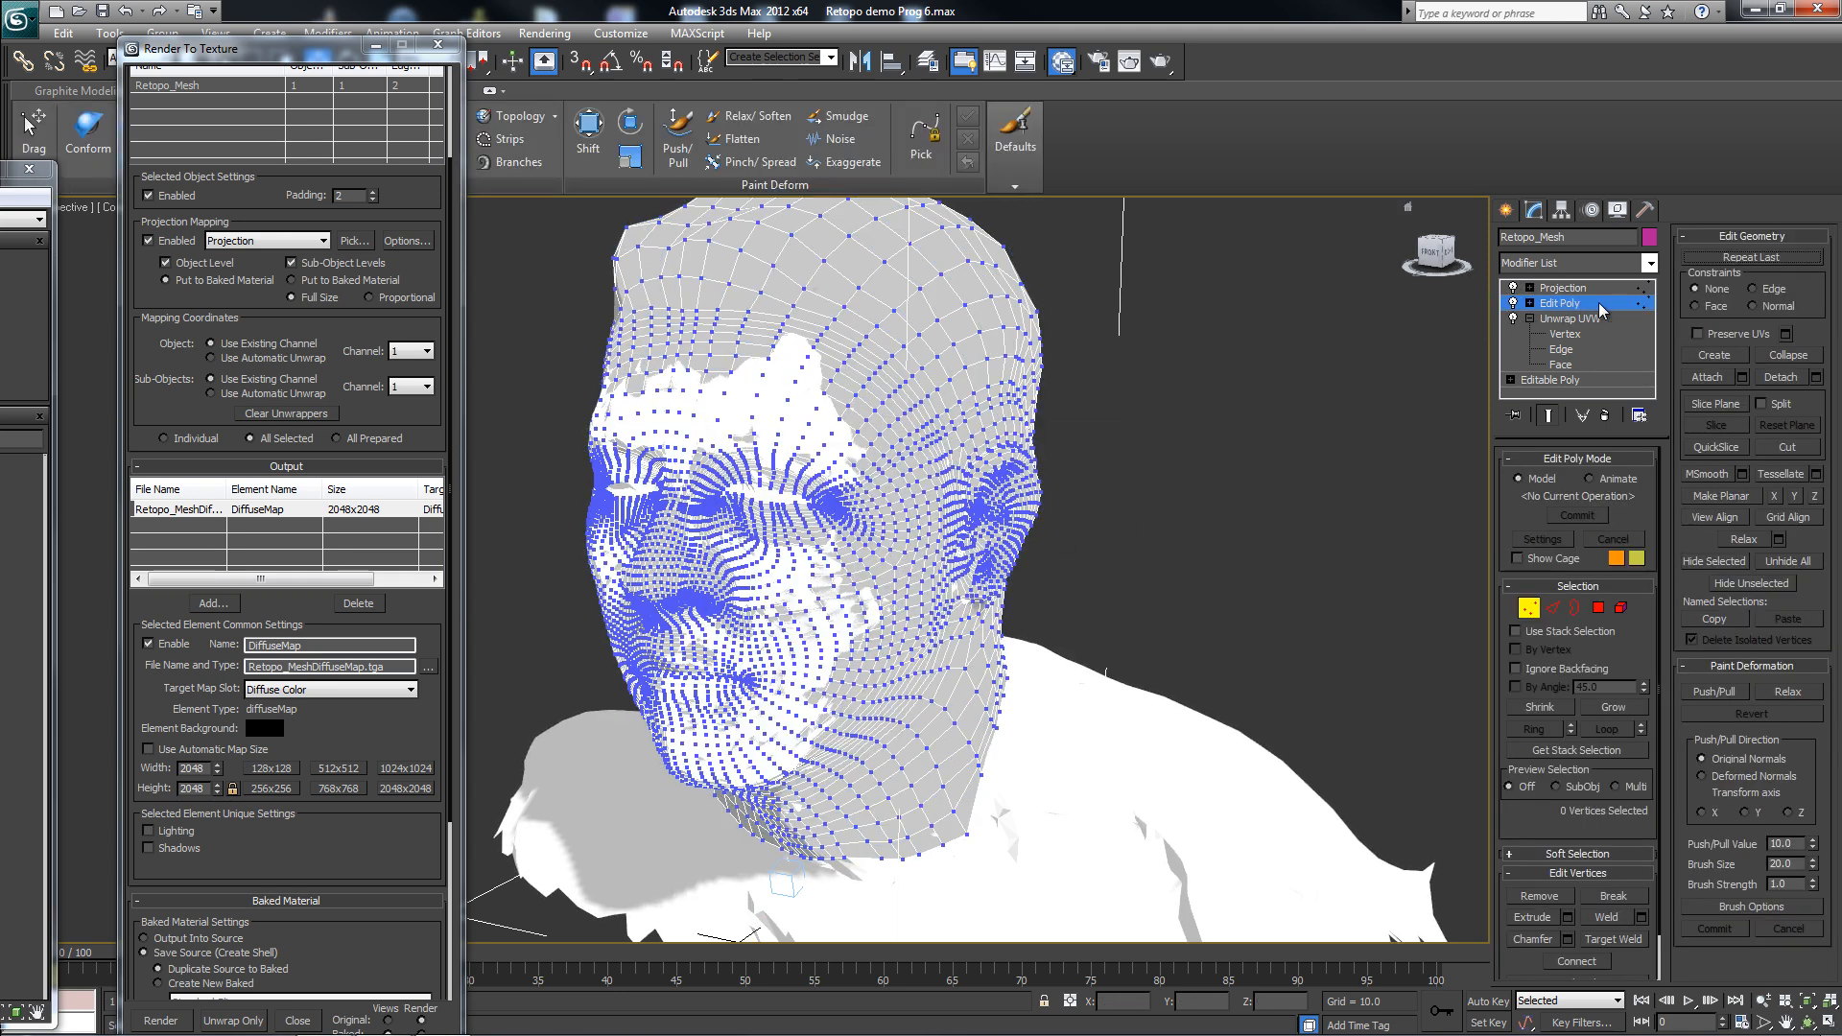
pyautogui.click(1512, 305)
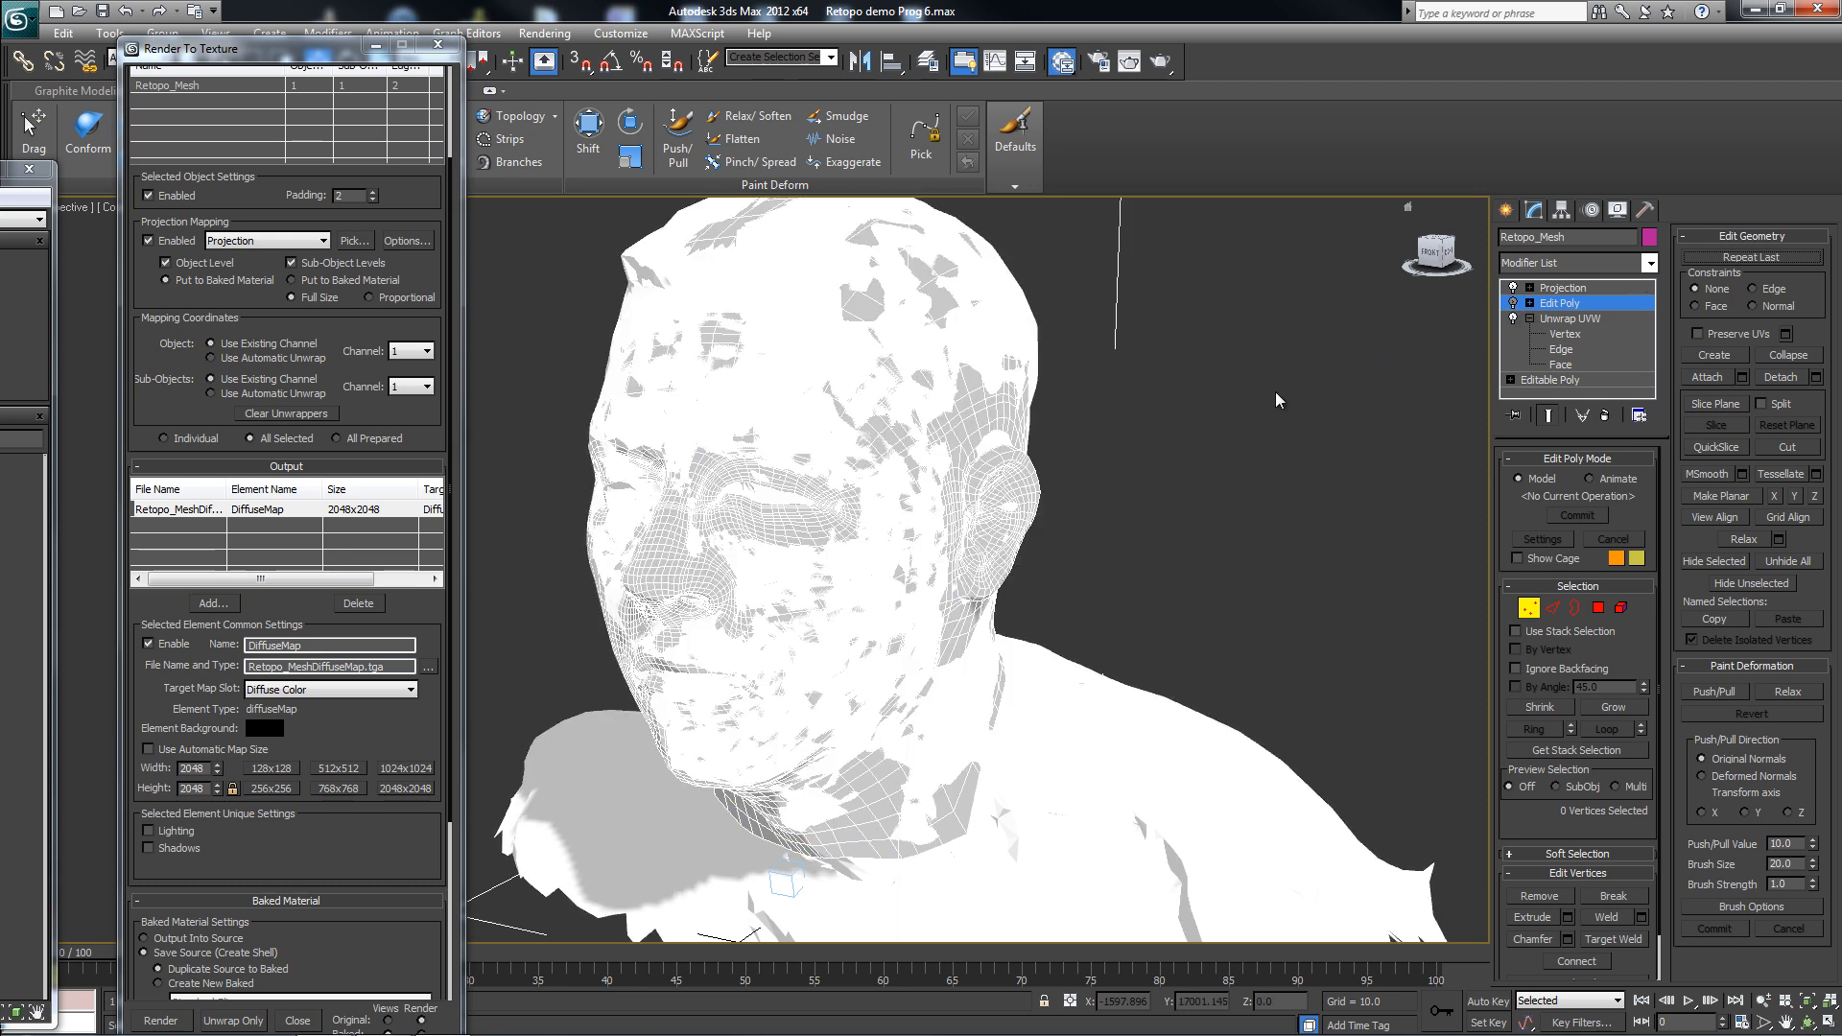
pyautogui.moveTo(1123, 430)
pyautogui.keyDown('alt'); pyautogui.mouseDown(button='middle')
pyautogui.moveTo(1096, 391)
pyautogui.moveTo(1118, 403)
pyautogui.mouseUp(button='middle'); pyautogui.keyUp('alt')
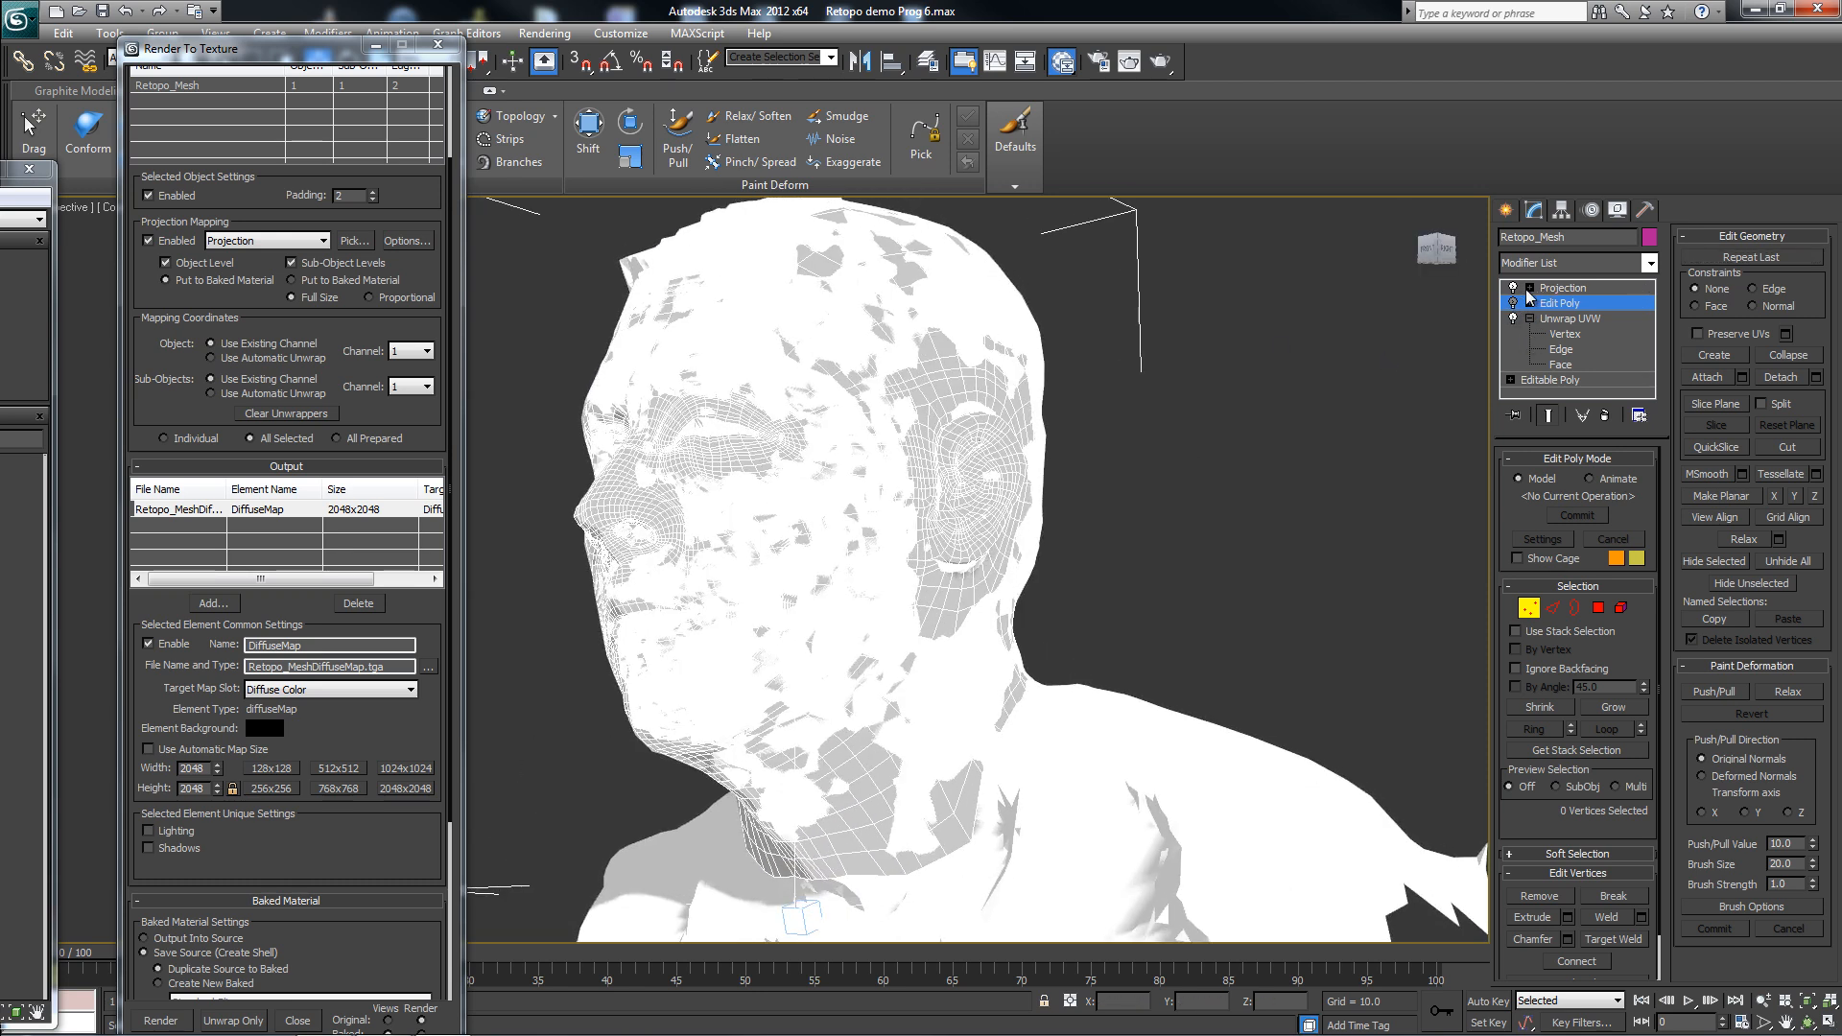
pyautogui.click(1514, 289)
pyautogui.keyDown('alt'); pyautogui.moveTo(1139, 418); pyautogui.dragTo(1207, 484, button='middle'); pyautogui.keyUp('alt')
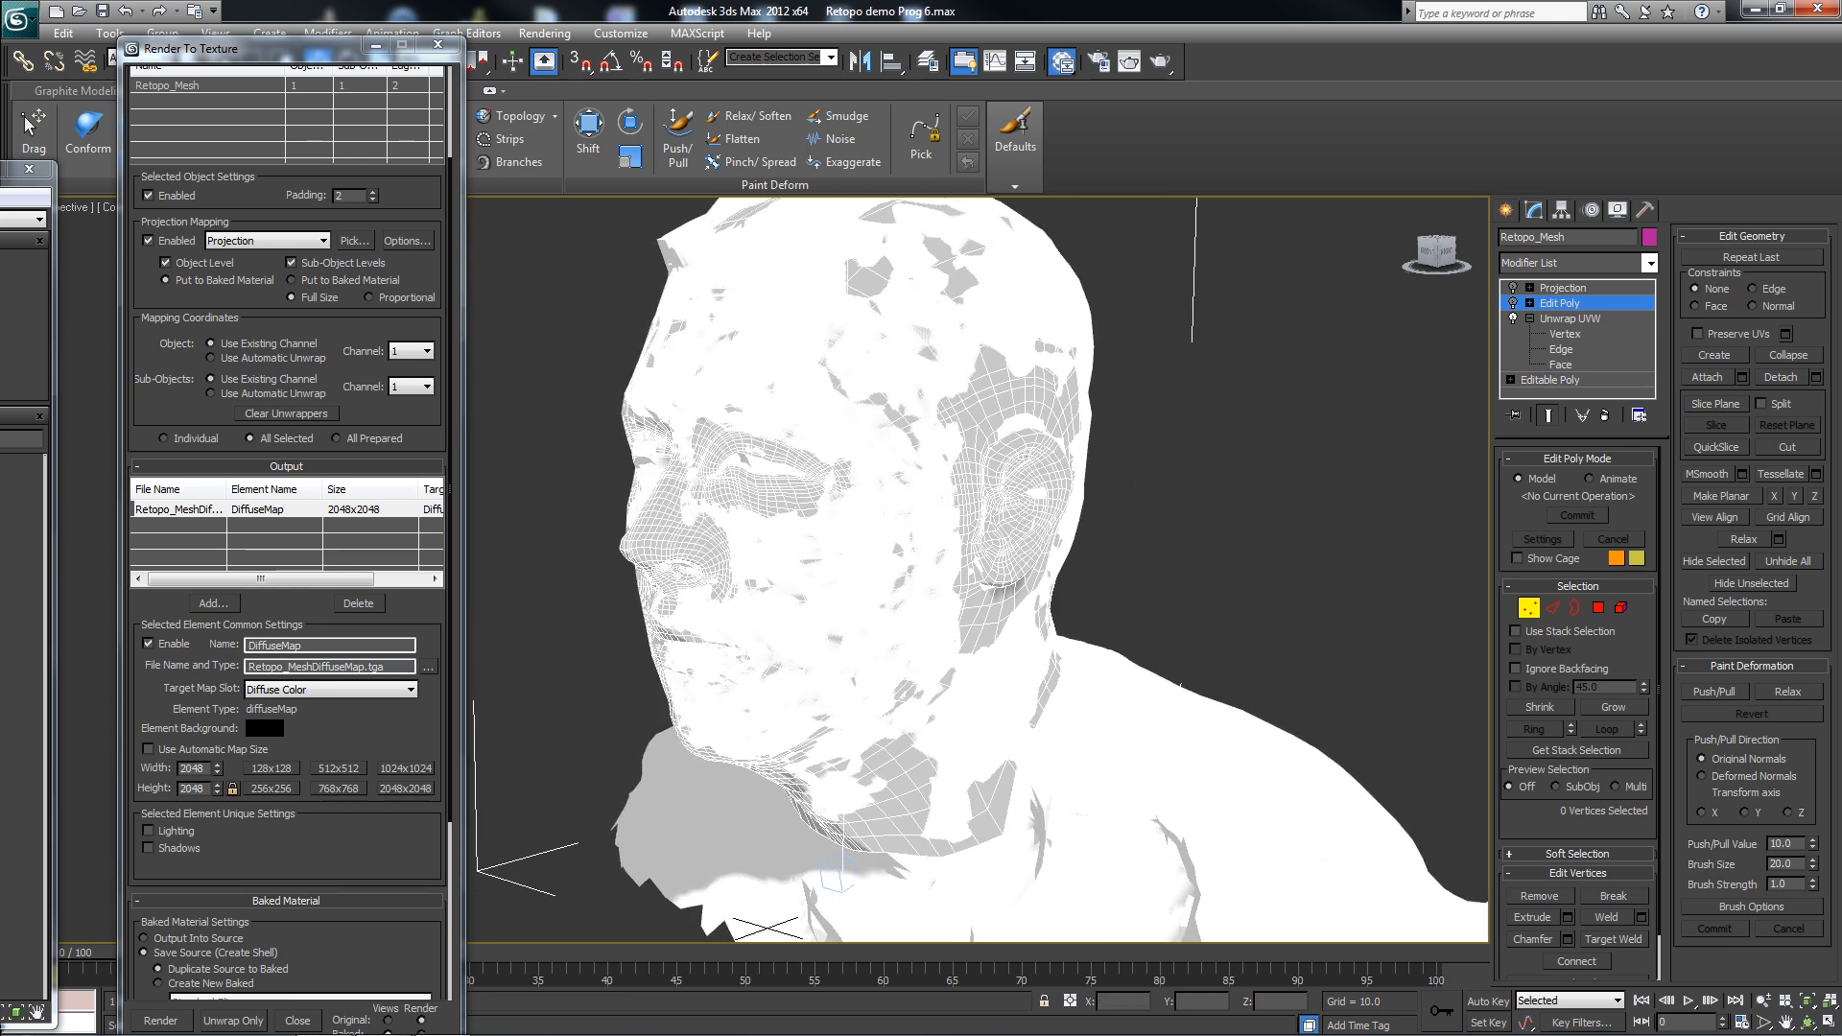
# - Assign Retopo Material to the head mesh from the Slate Material Editor and show its map in the viewport
pyautogui.moveTo(0, 172); pyautogui.dragTo(368, 126)
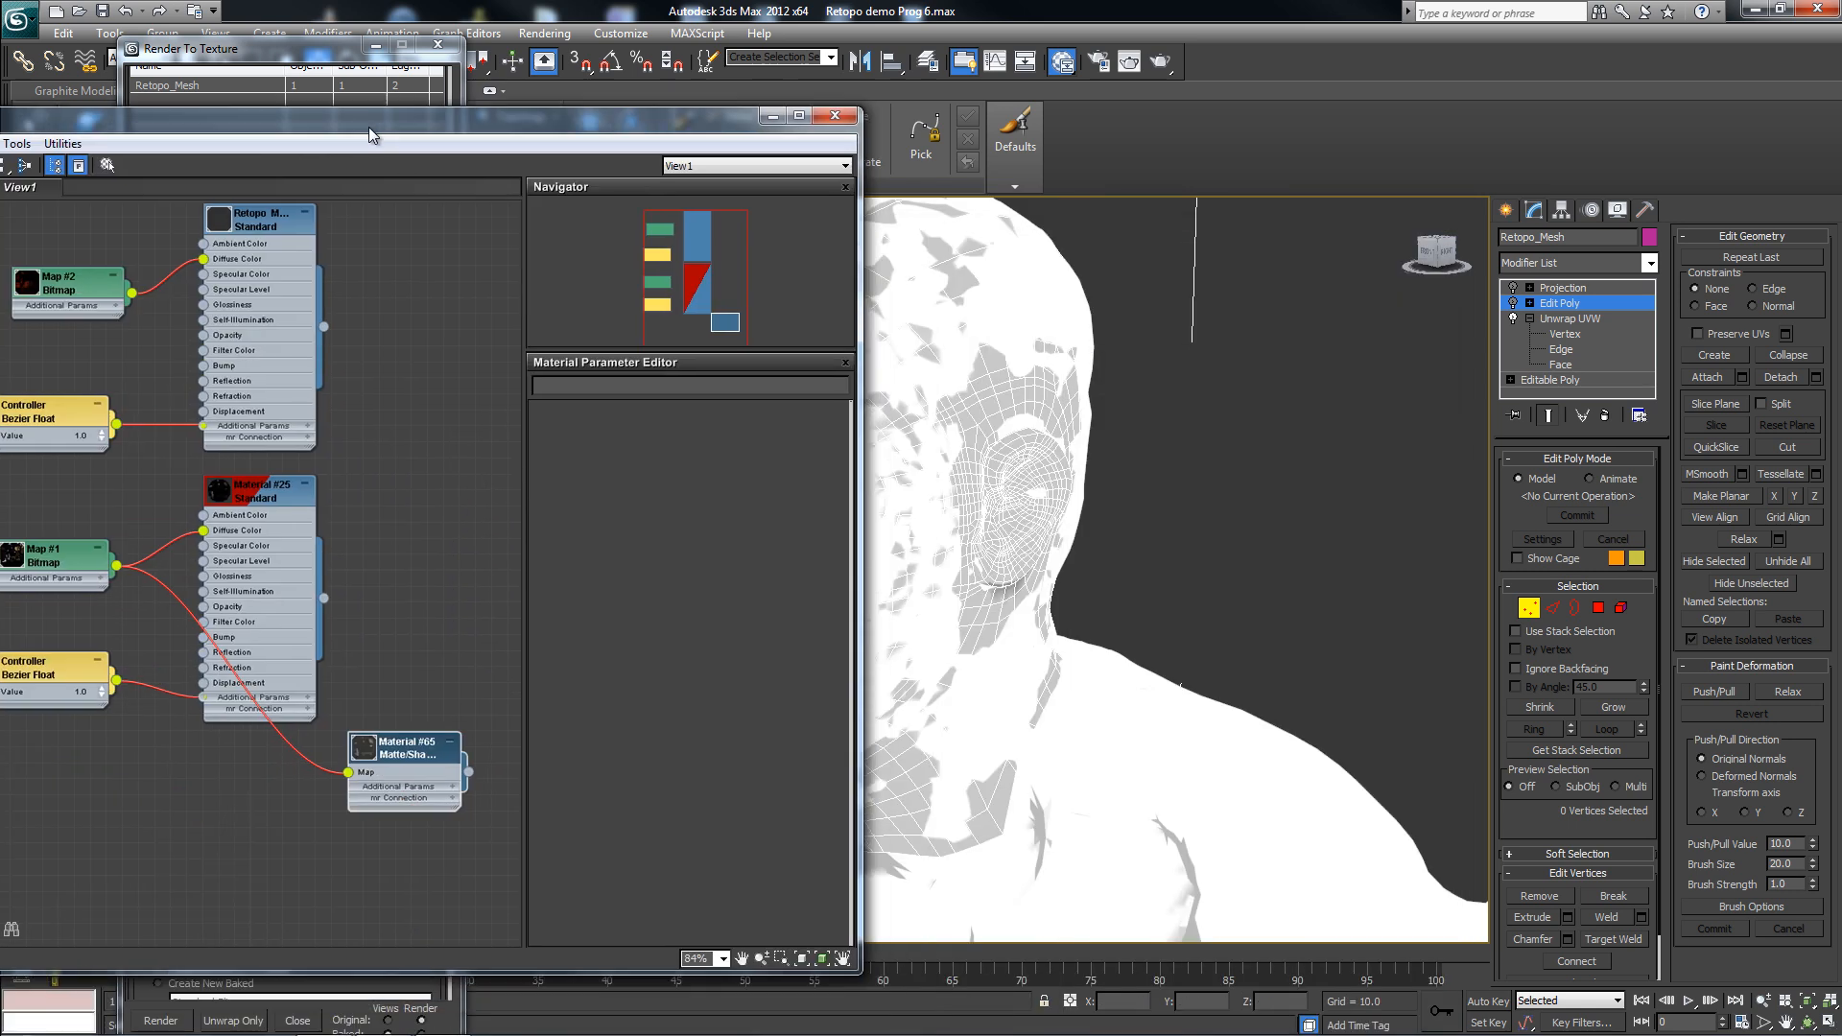
pyautogui.moveTo(324, 328); pyautogui.dragTo(992, 612)
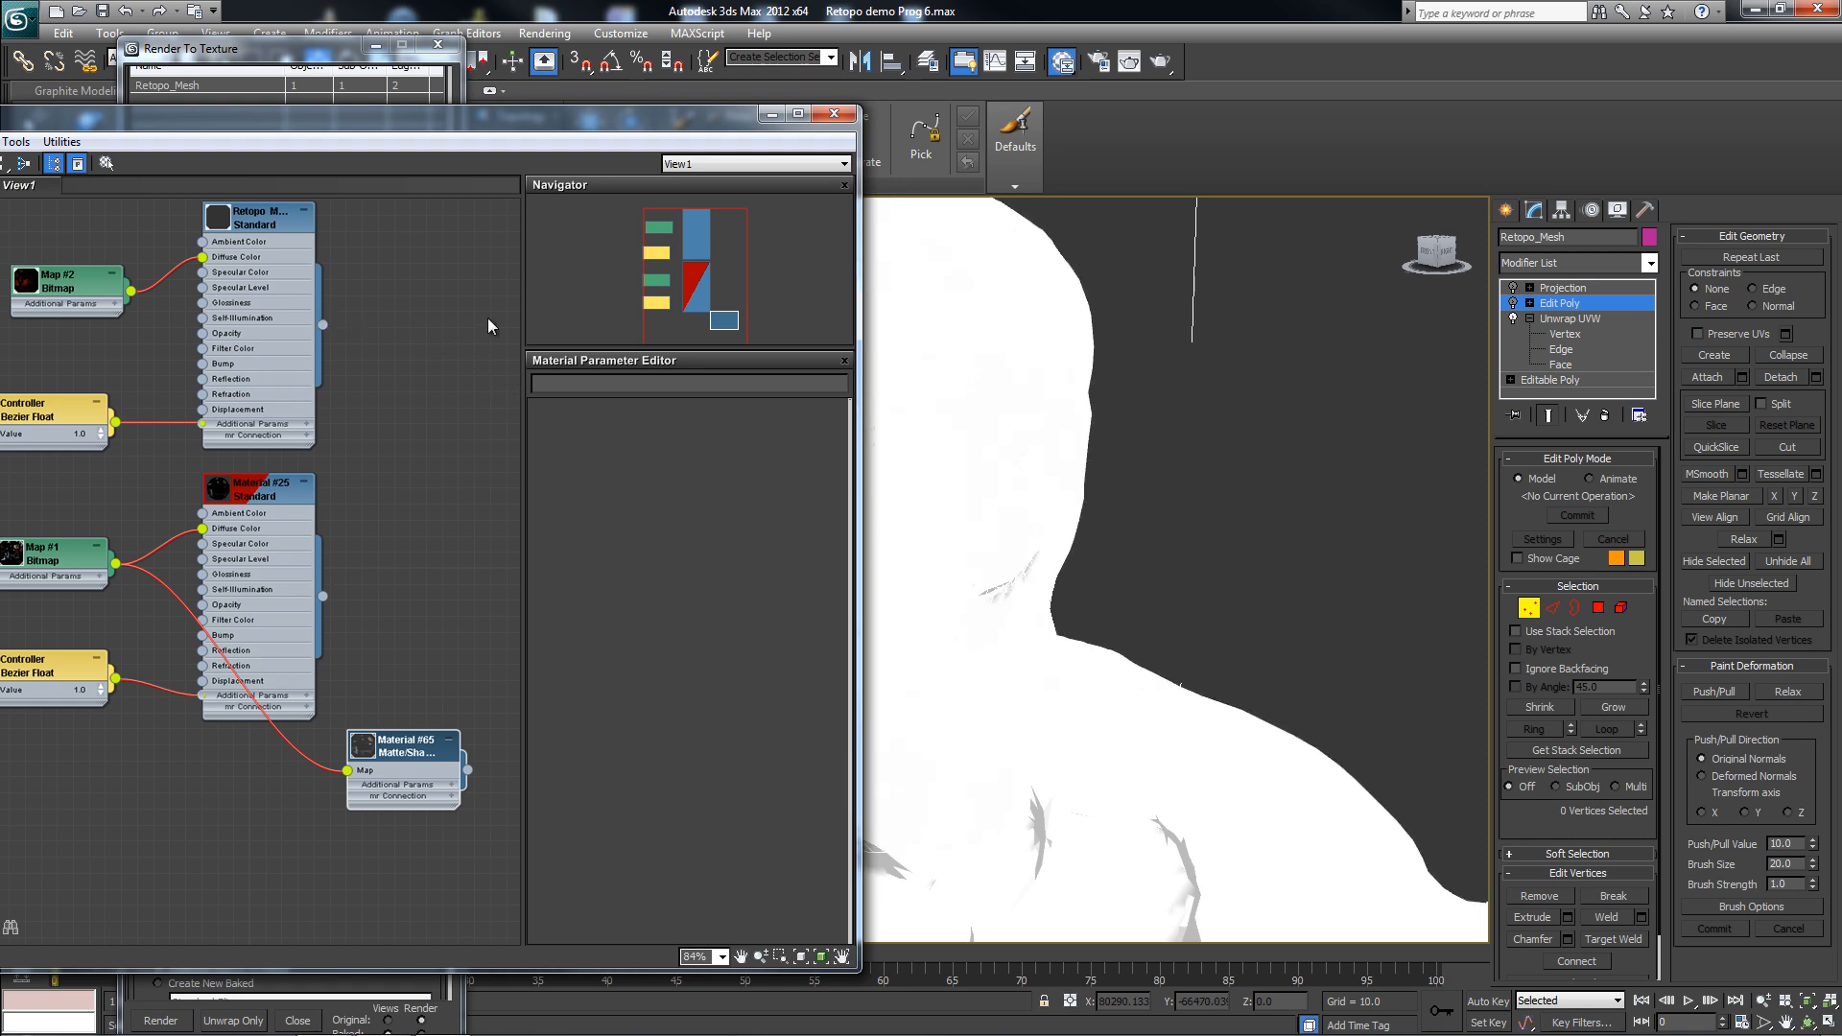
pyautogui.moveTo(221, 119); pyautogui.dragTo(656, 159)
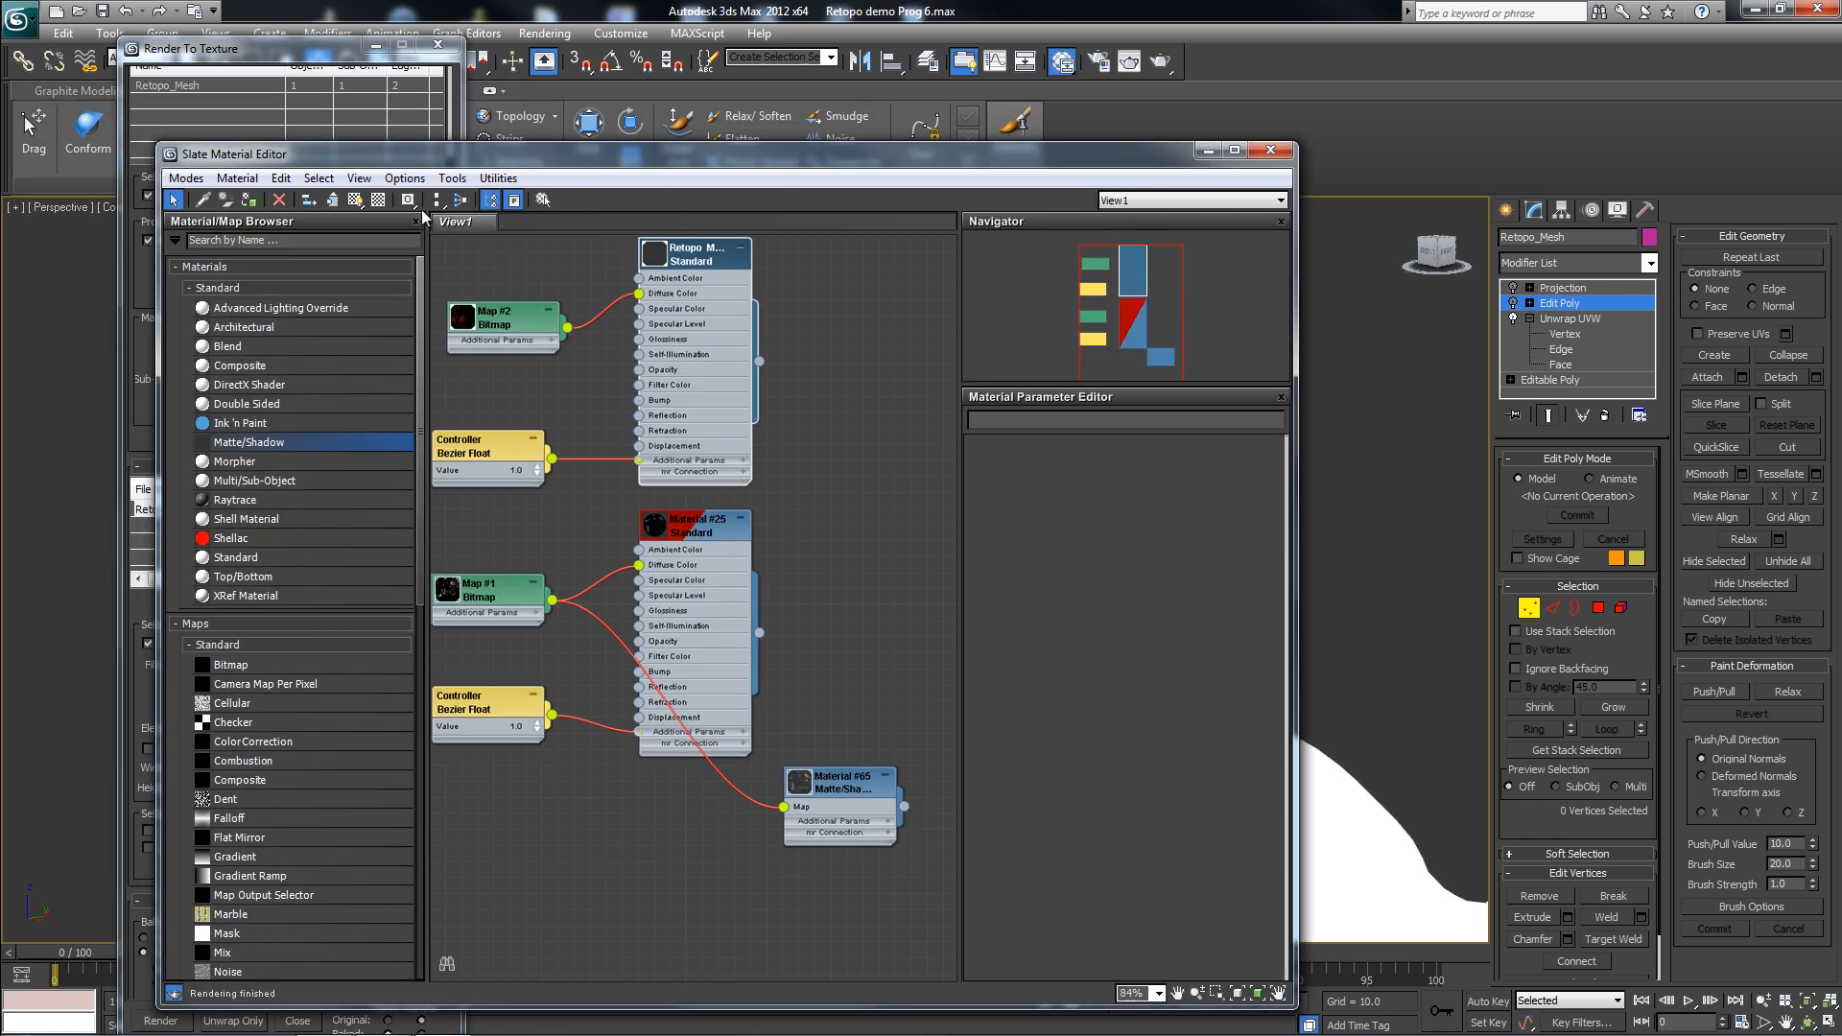
pyautogui.moveTo(1029, 154); pyautogui.dragTo(1170, 211)
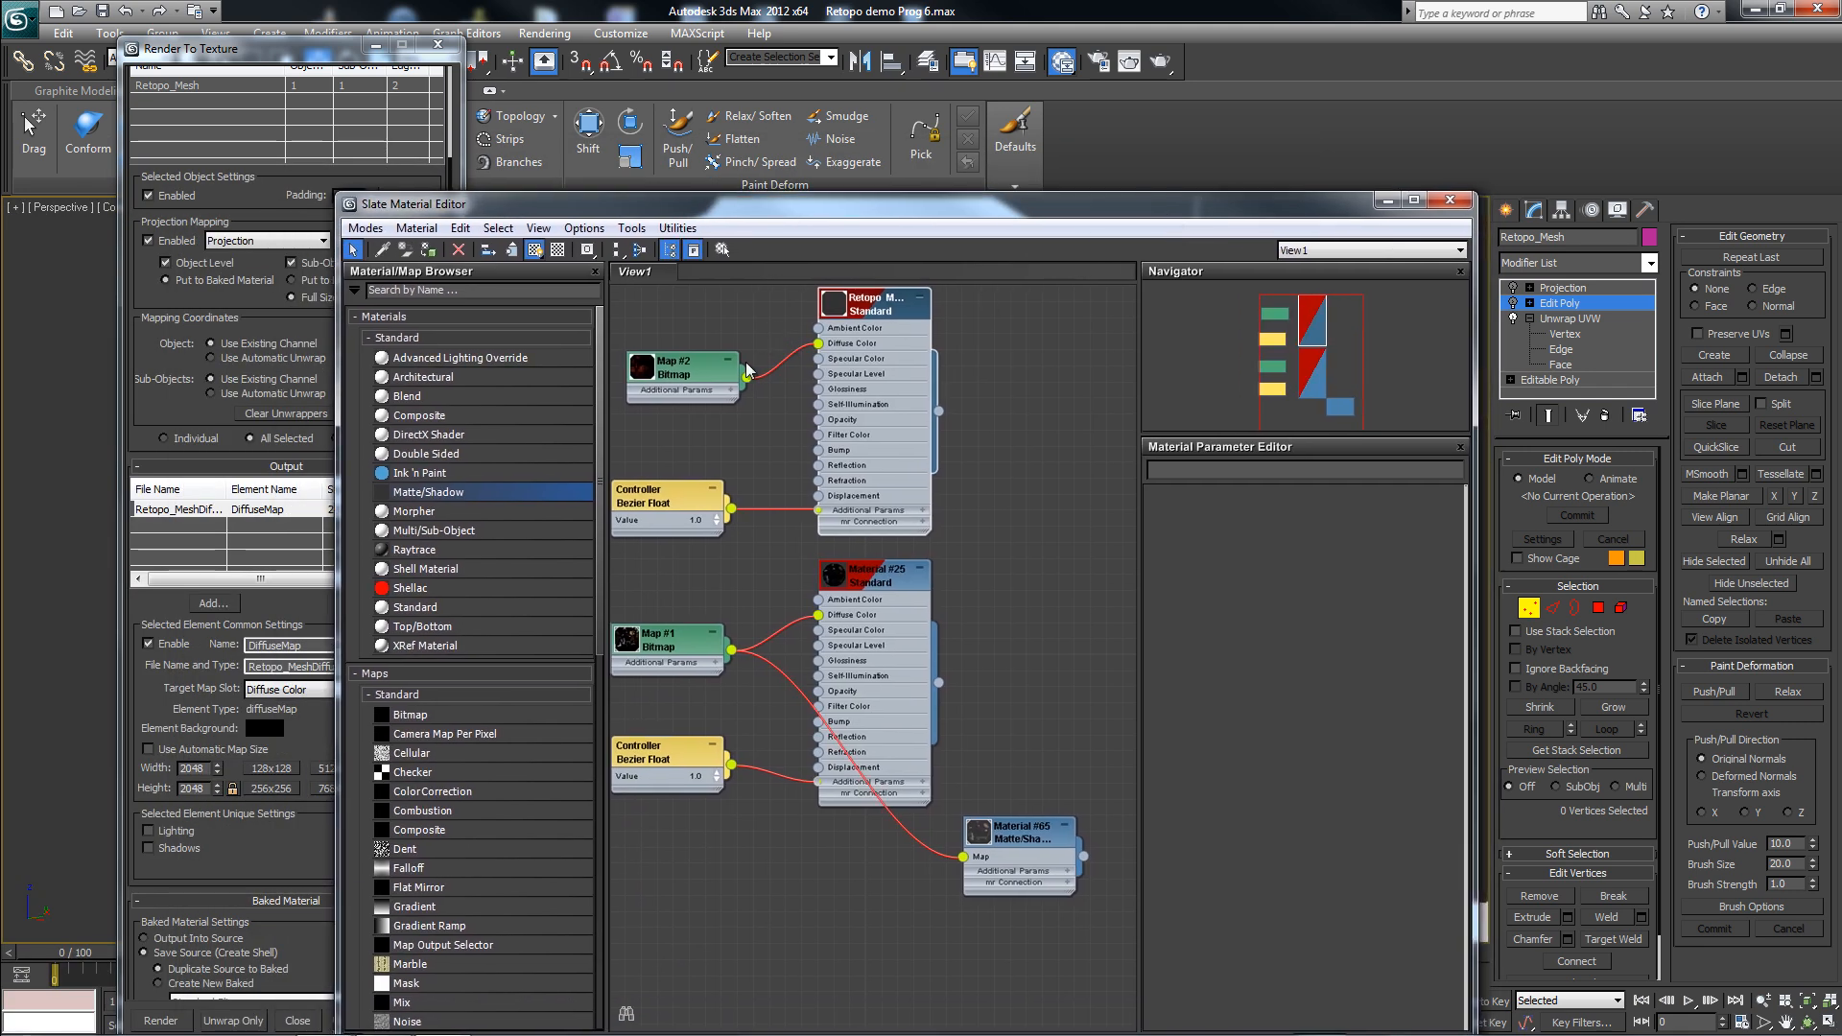
pyautogui.moveTo(914, 228); pyautogui.dragTo(2, 419)
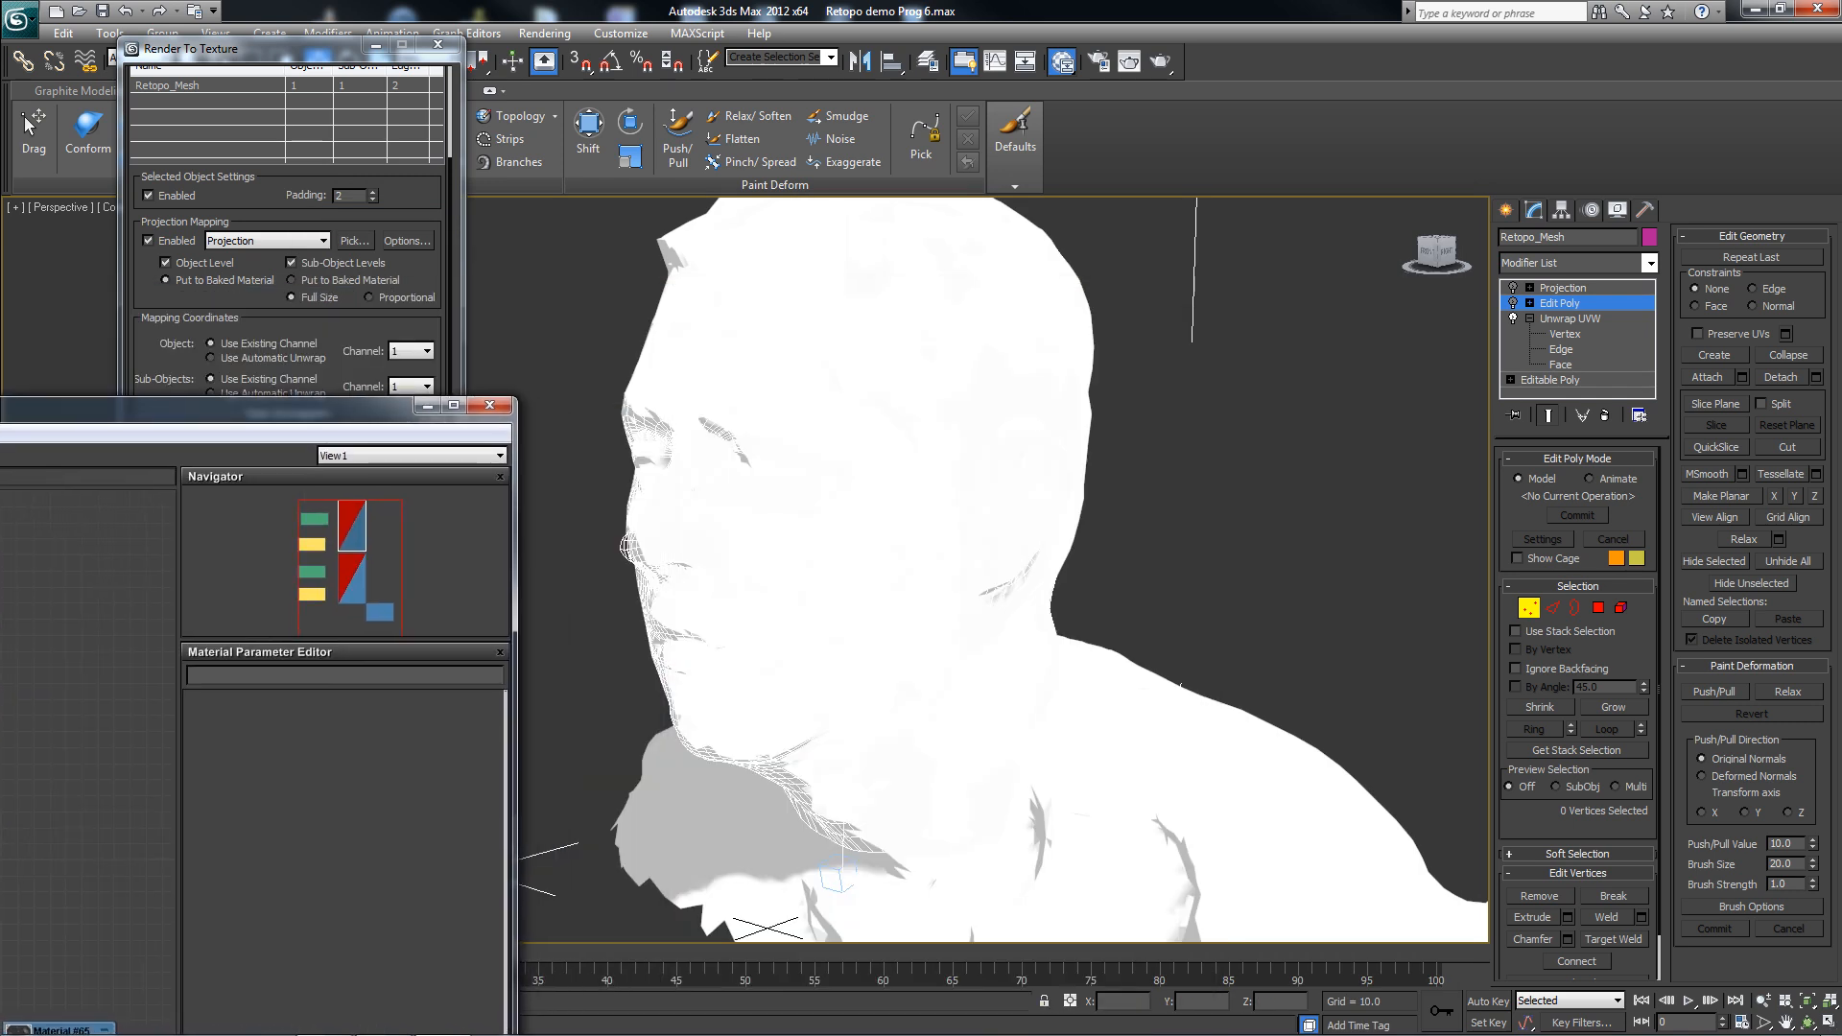
# - Leave modifier editing of the head mesh and keep the perspective view in Consistent Colors shading
pyautogui.keyDown('alt'); pyautogui.moveTo(892, 498); pyautogui.dragTo(854, 539, button='middle'); pyautogui.keyUp('alt')
pyautogui.click(1509, 210)
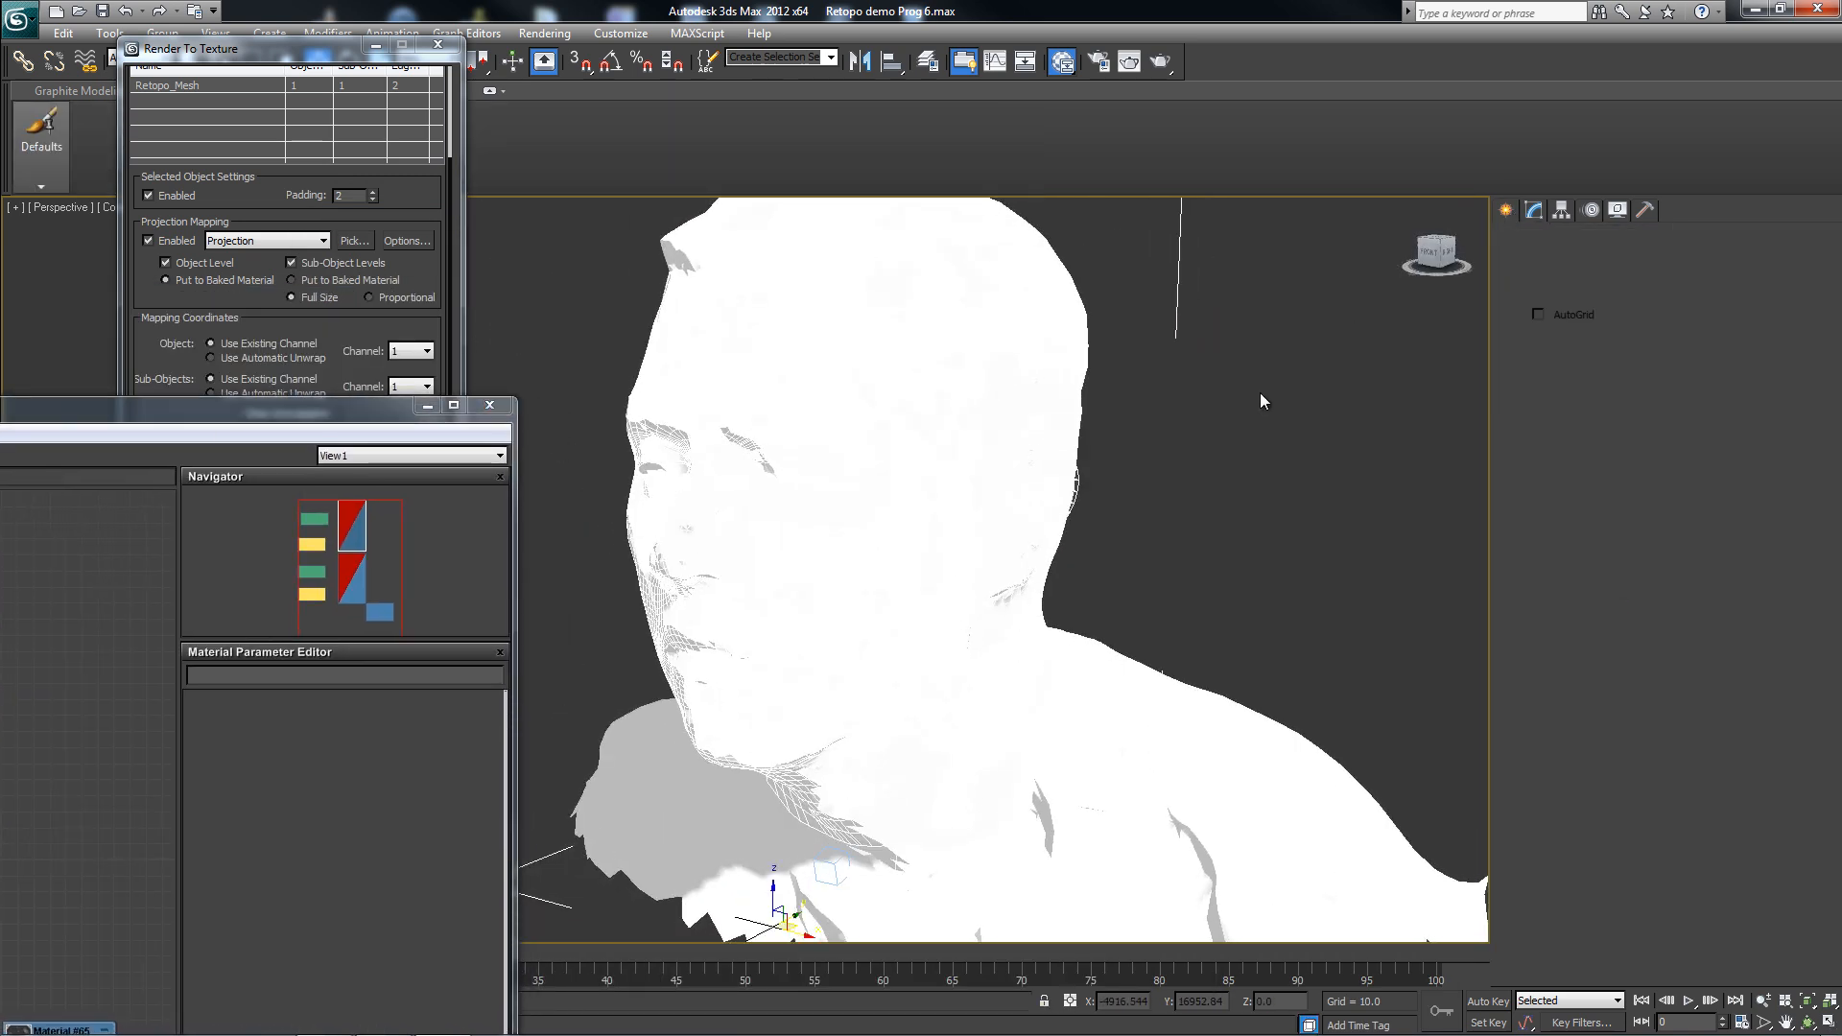
pyautogui.keyDown('alt'); pyautogui.moveTo(1259, 393); pyautogui.dragTo(1184, 451, button='middle'); pyautogui.keyUp('alt')
pyautogui.click(1081, 442)
pyautogui.click(1052, 429)
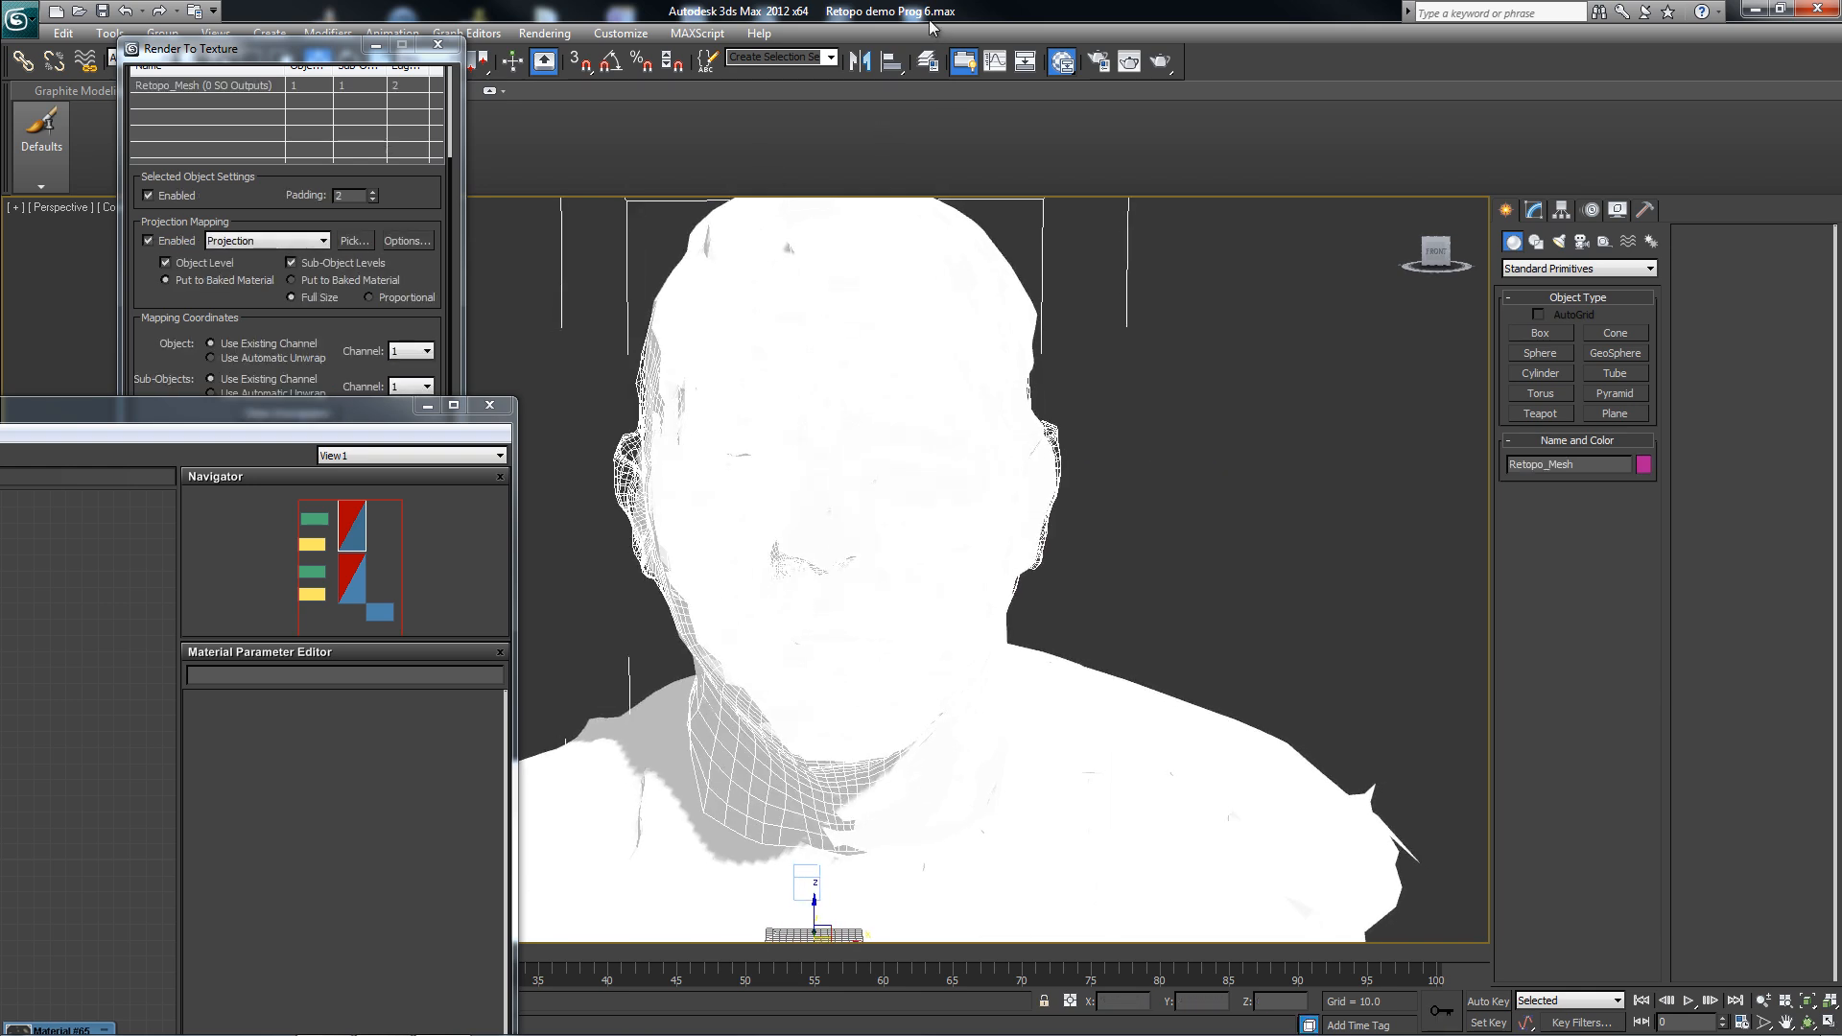
pyautogui.moveTo(298, 46); pyautogui.dragTo(294, 365)
pyautogui.click(141, 208)
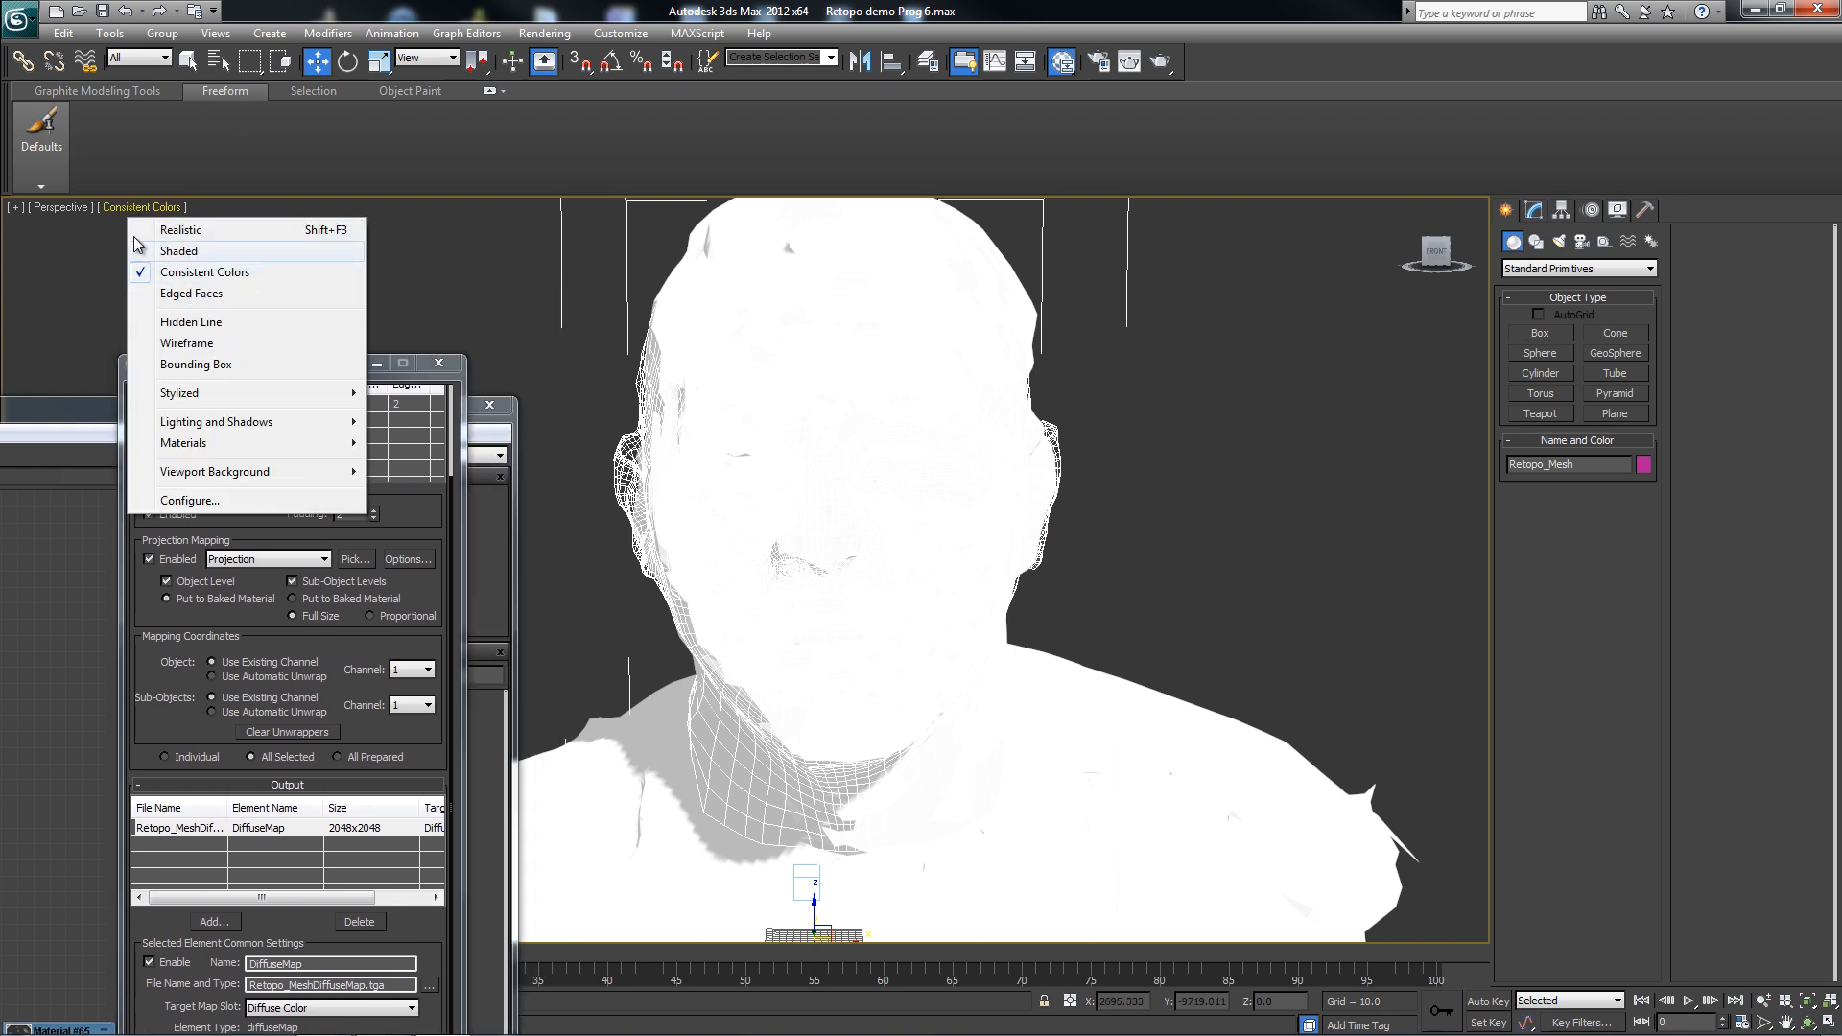
pyautogui.click(244, 273)
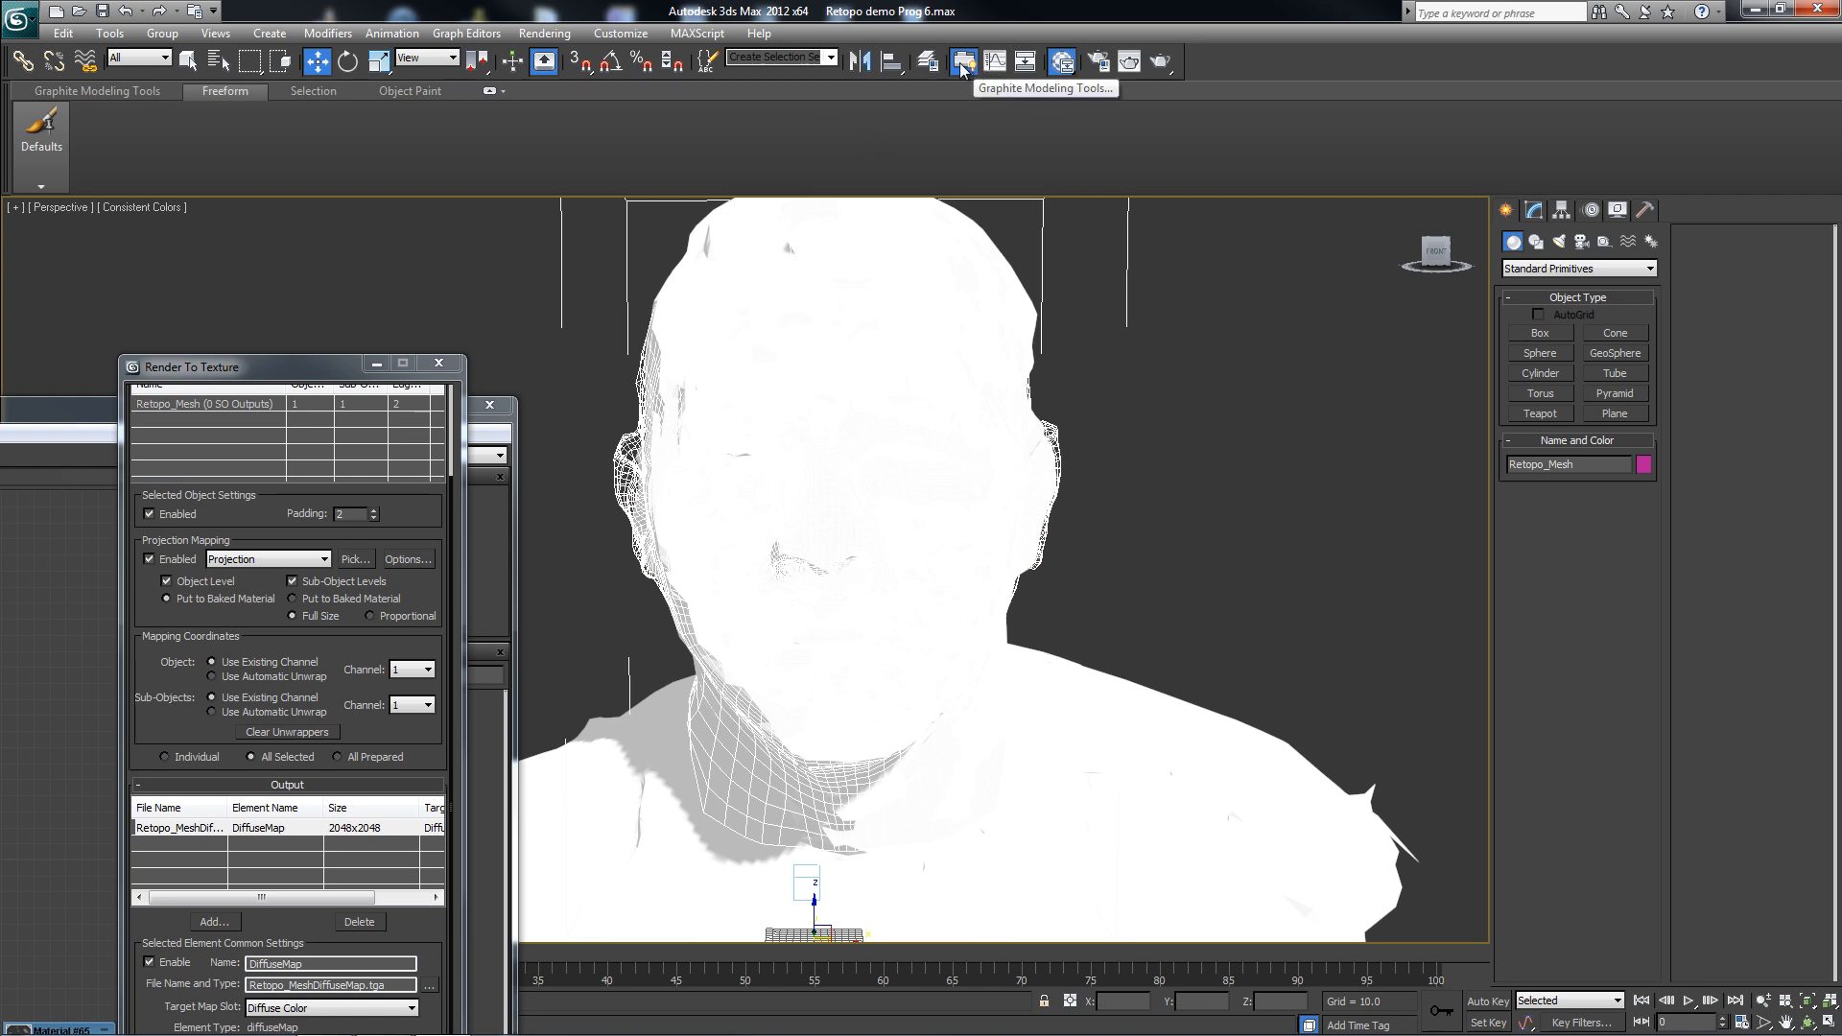
# - Hide the 123d reference layer so that only the retopologized head mesh is displayed
pyautogui.click(929, 64)
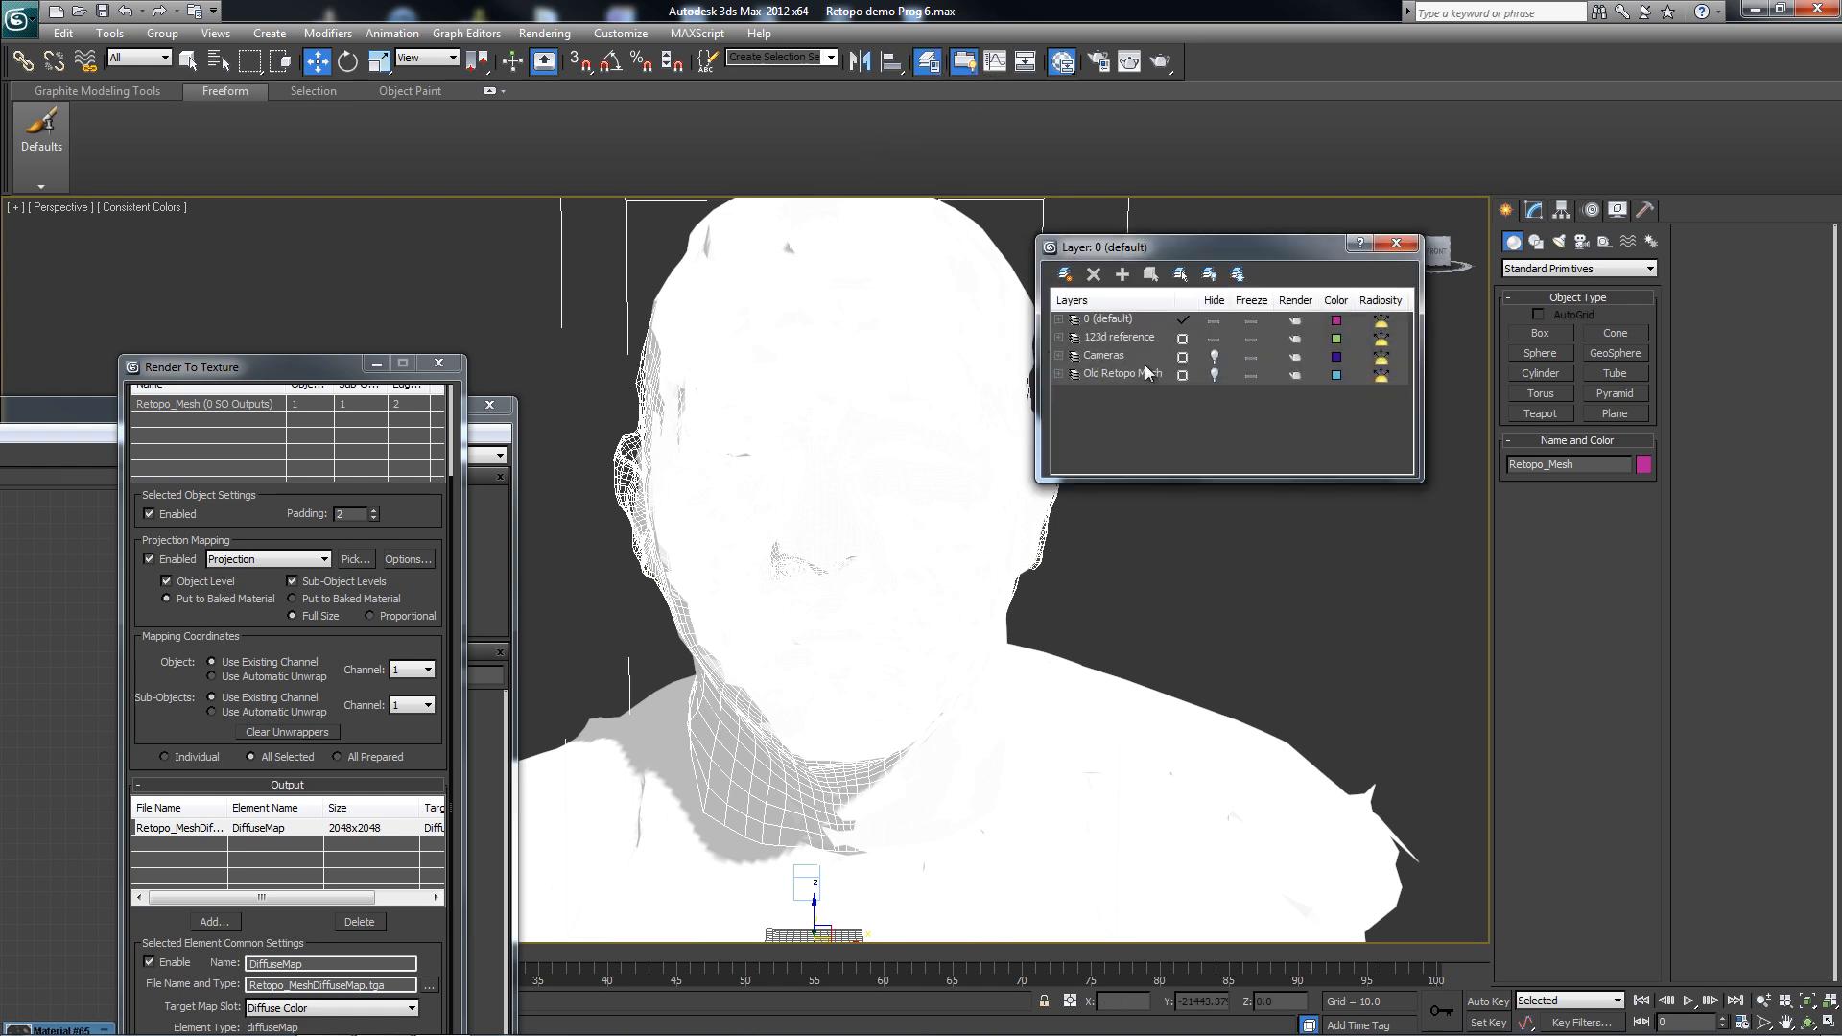
pyautogui.click(1214, 339)
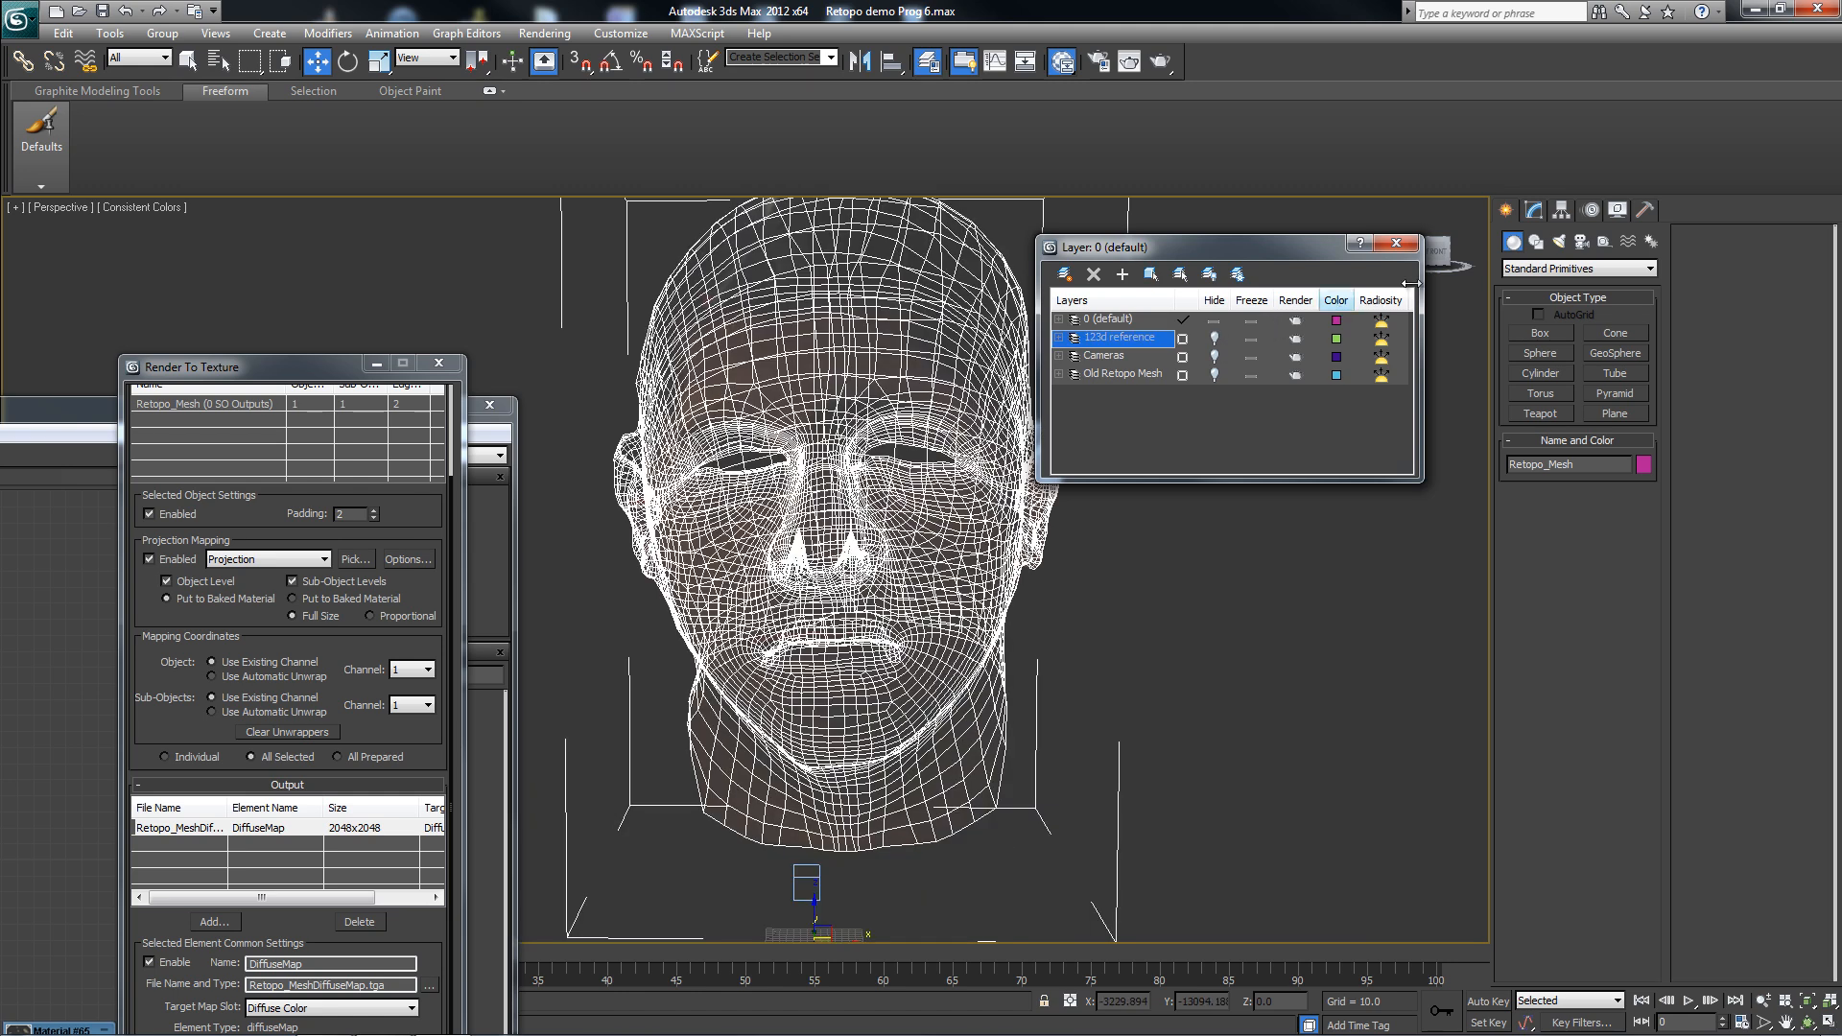
pyautogui.click(1396, 244)
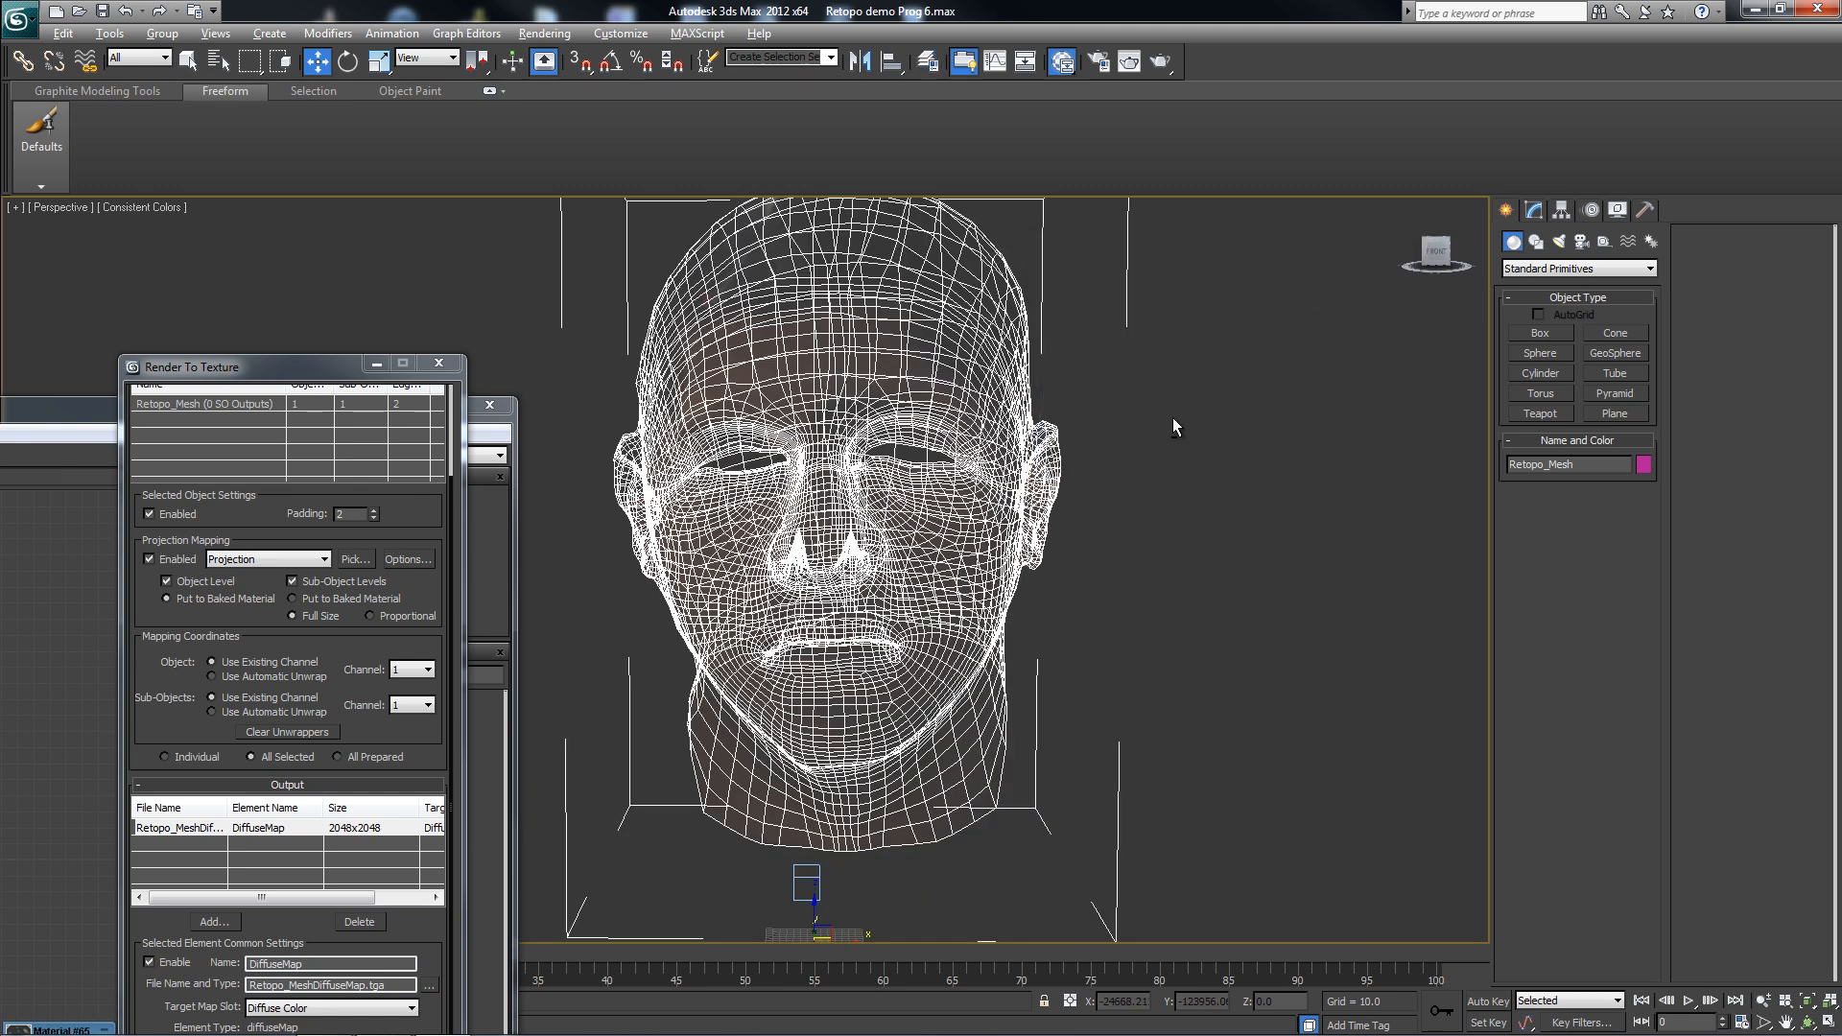
pyautogui.keyDown('alt'); pyautogui.moveTo(1172, 418); pyautogui.dragTo(1275, 548, button='middle'); pyautogui.keyUp('alt')
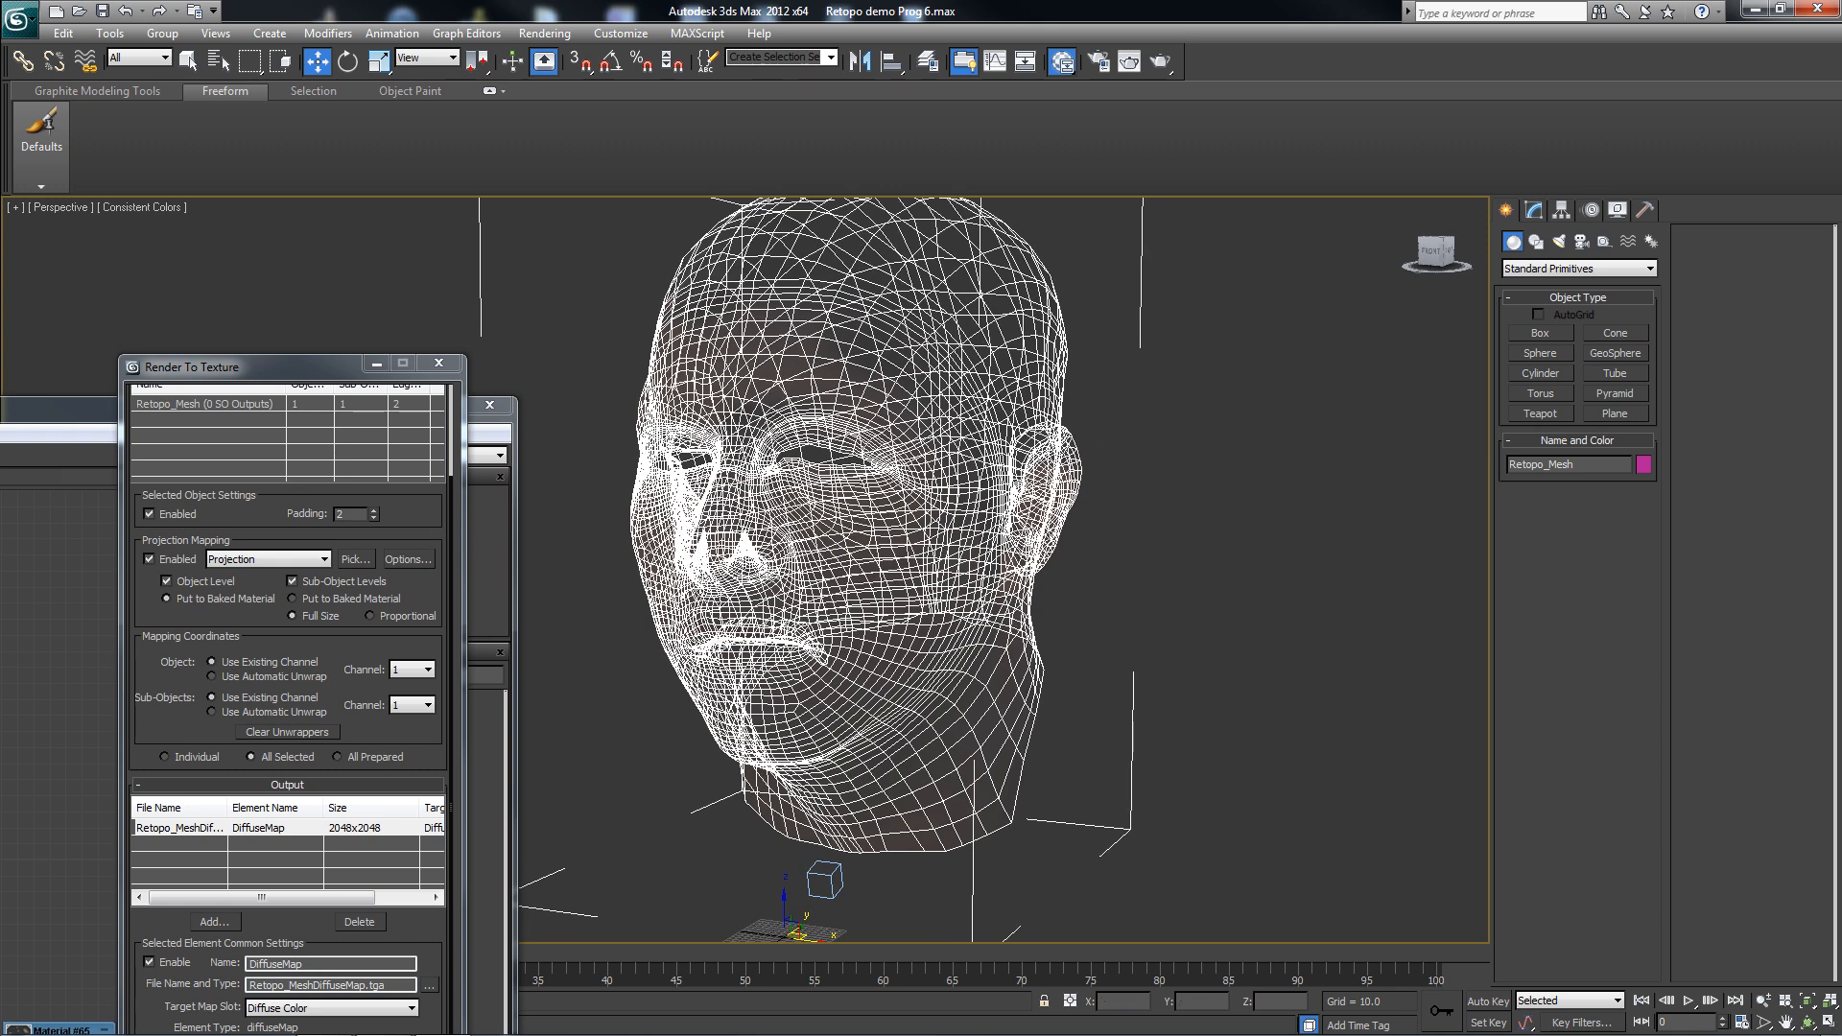
# - Set the opacity of Retopo Material to 100 and move the material editor off the head view
pyautogui.moveTo(0, 410); pyautogui.dragTo(743, 267)
pyautogui.doubleClick(876, 367)
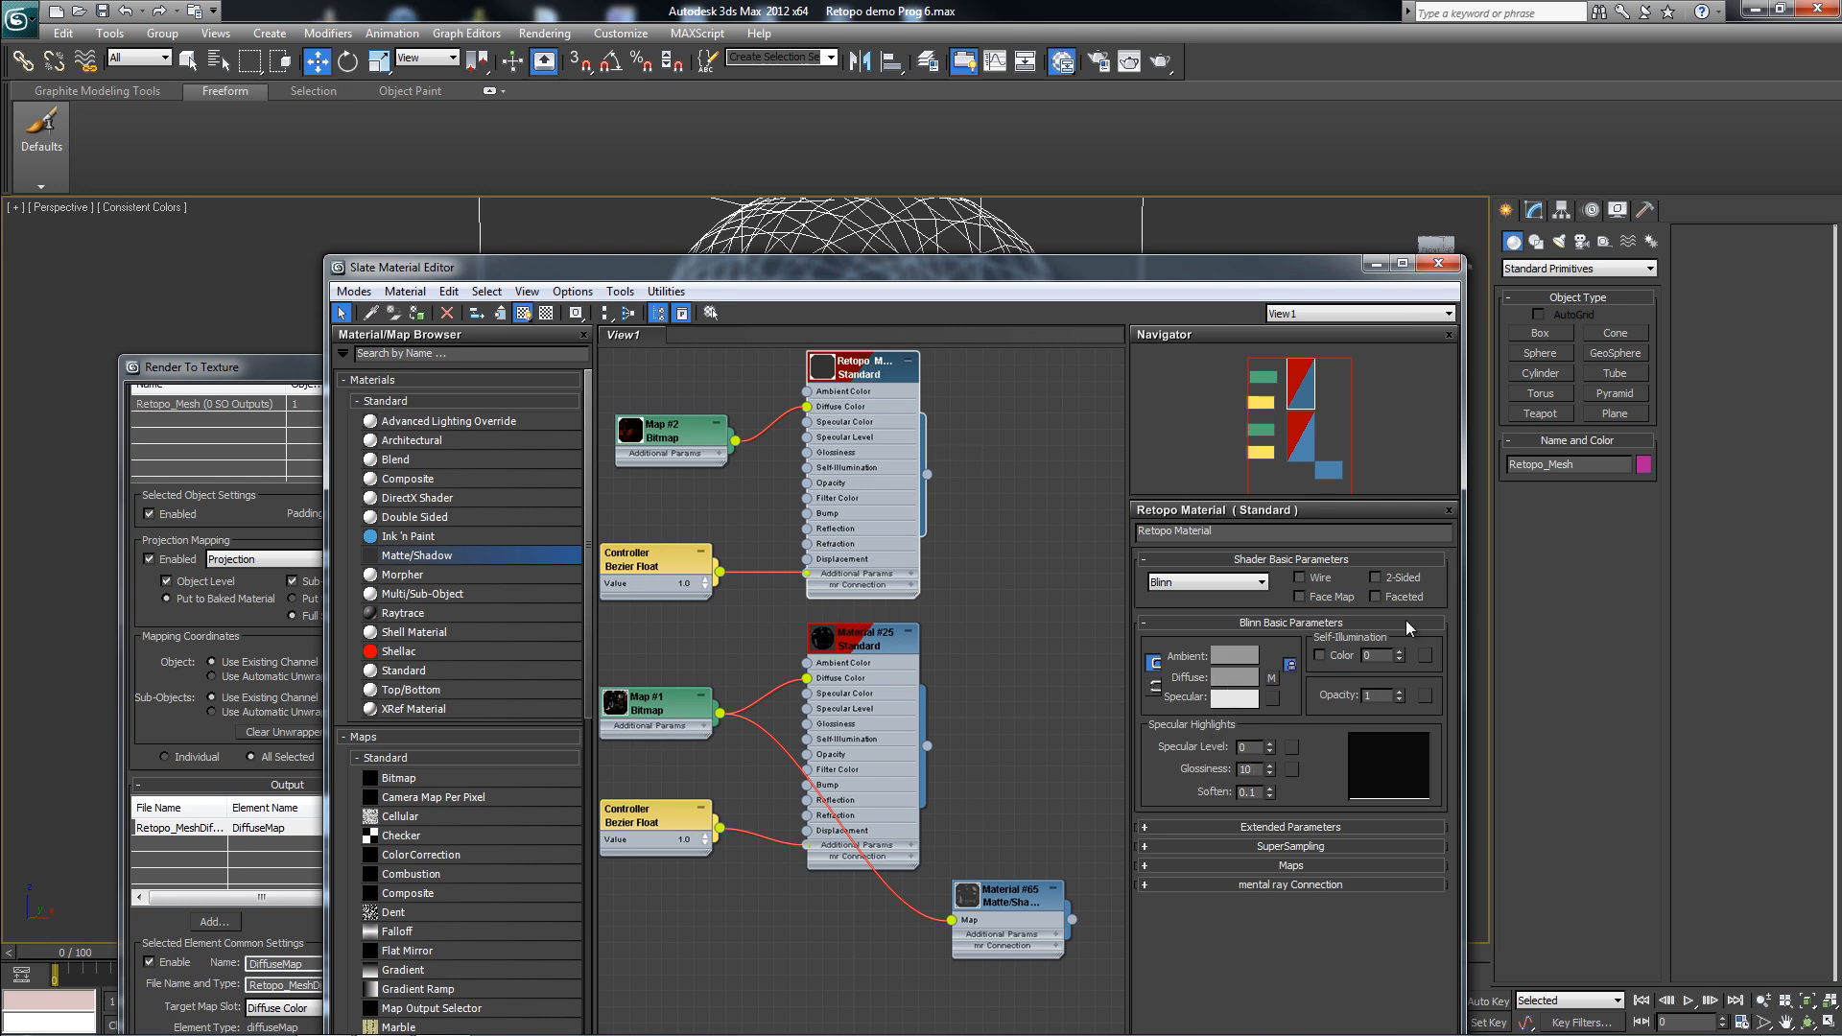
pyautogui.moveTo(1406, 697); pyautogui.dragTo(1404, 556)
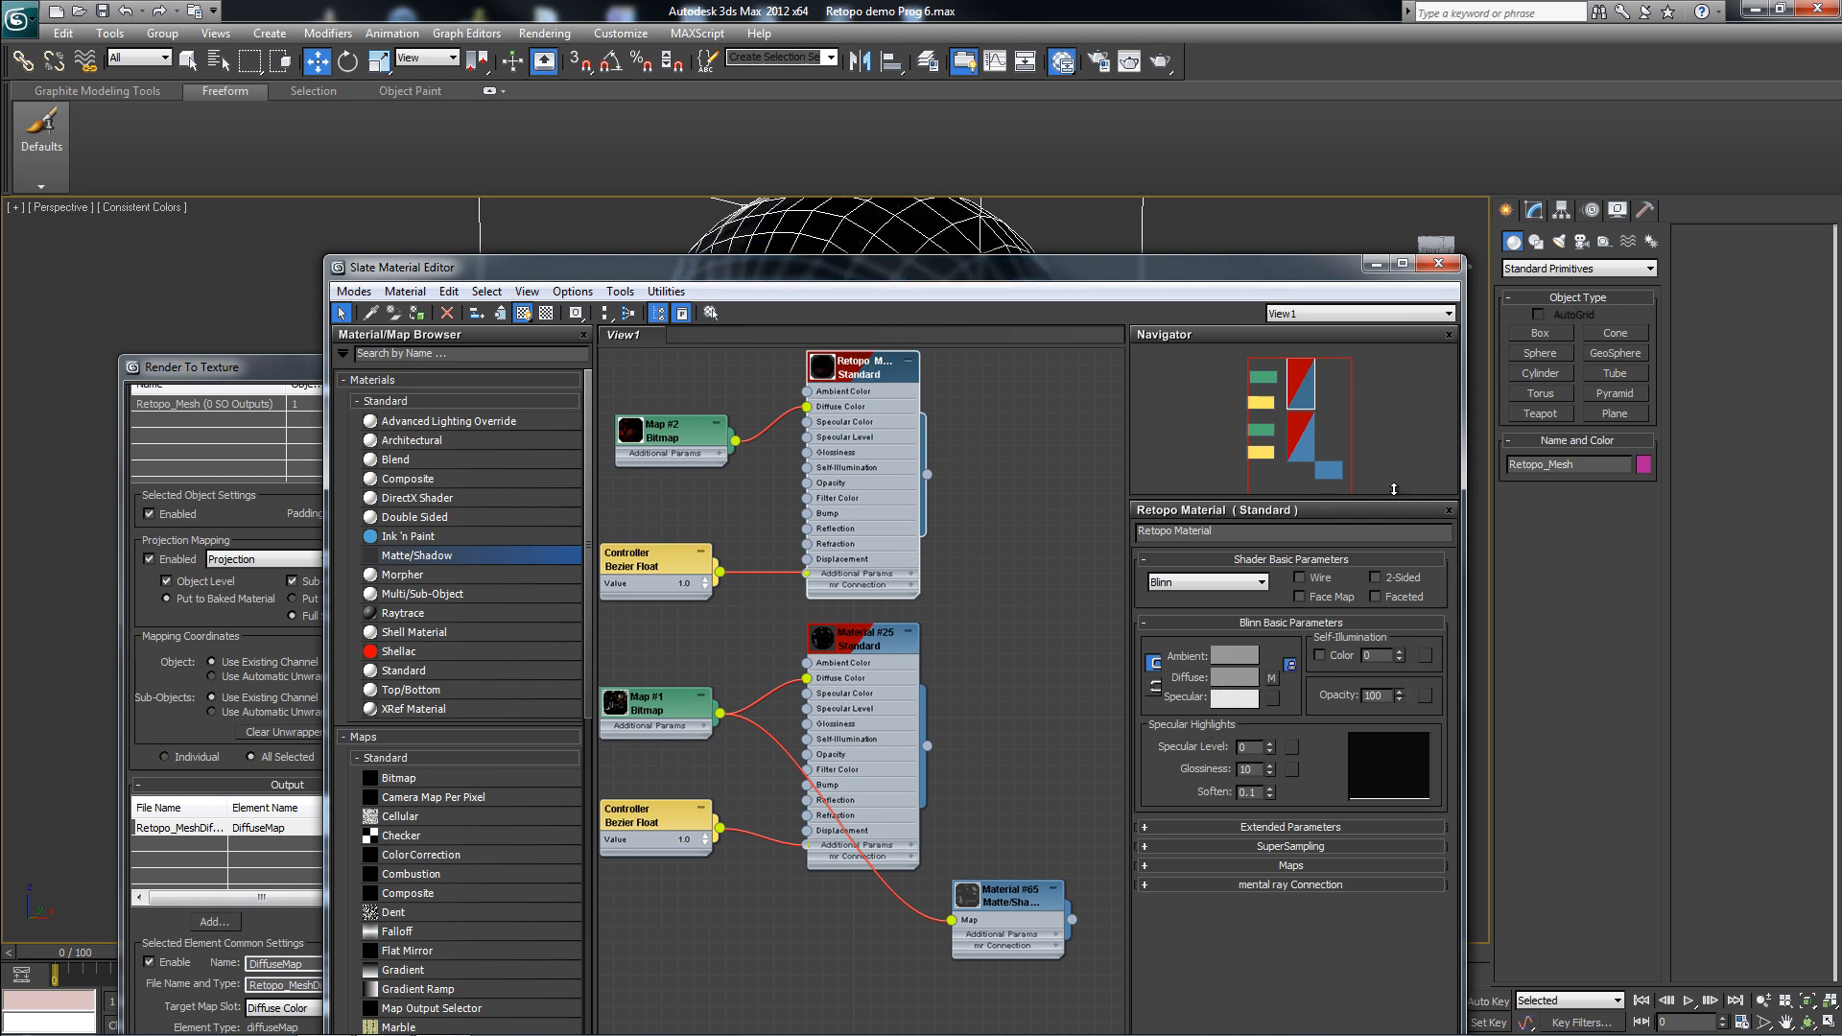
pyautogui.moveTo(1118, 269); pyautogui.dragTo(0, 528)
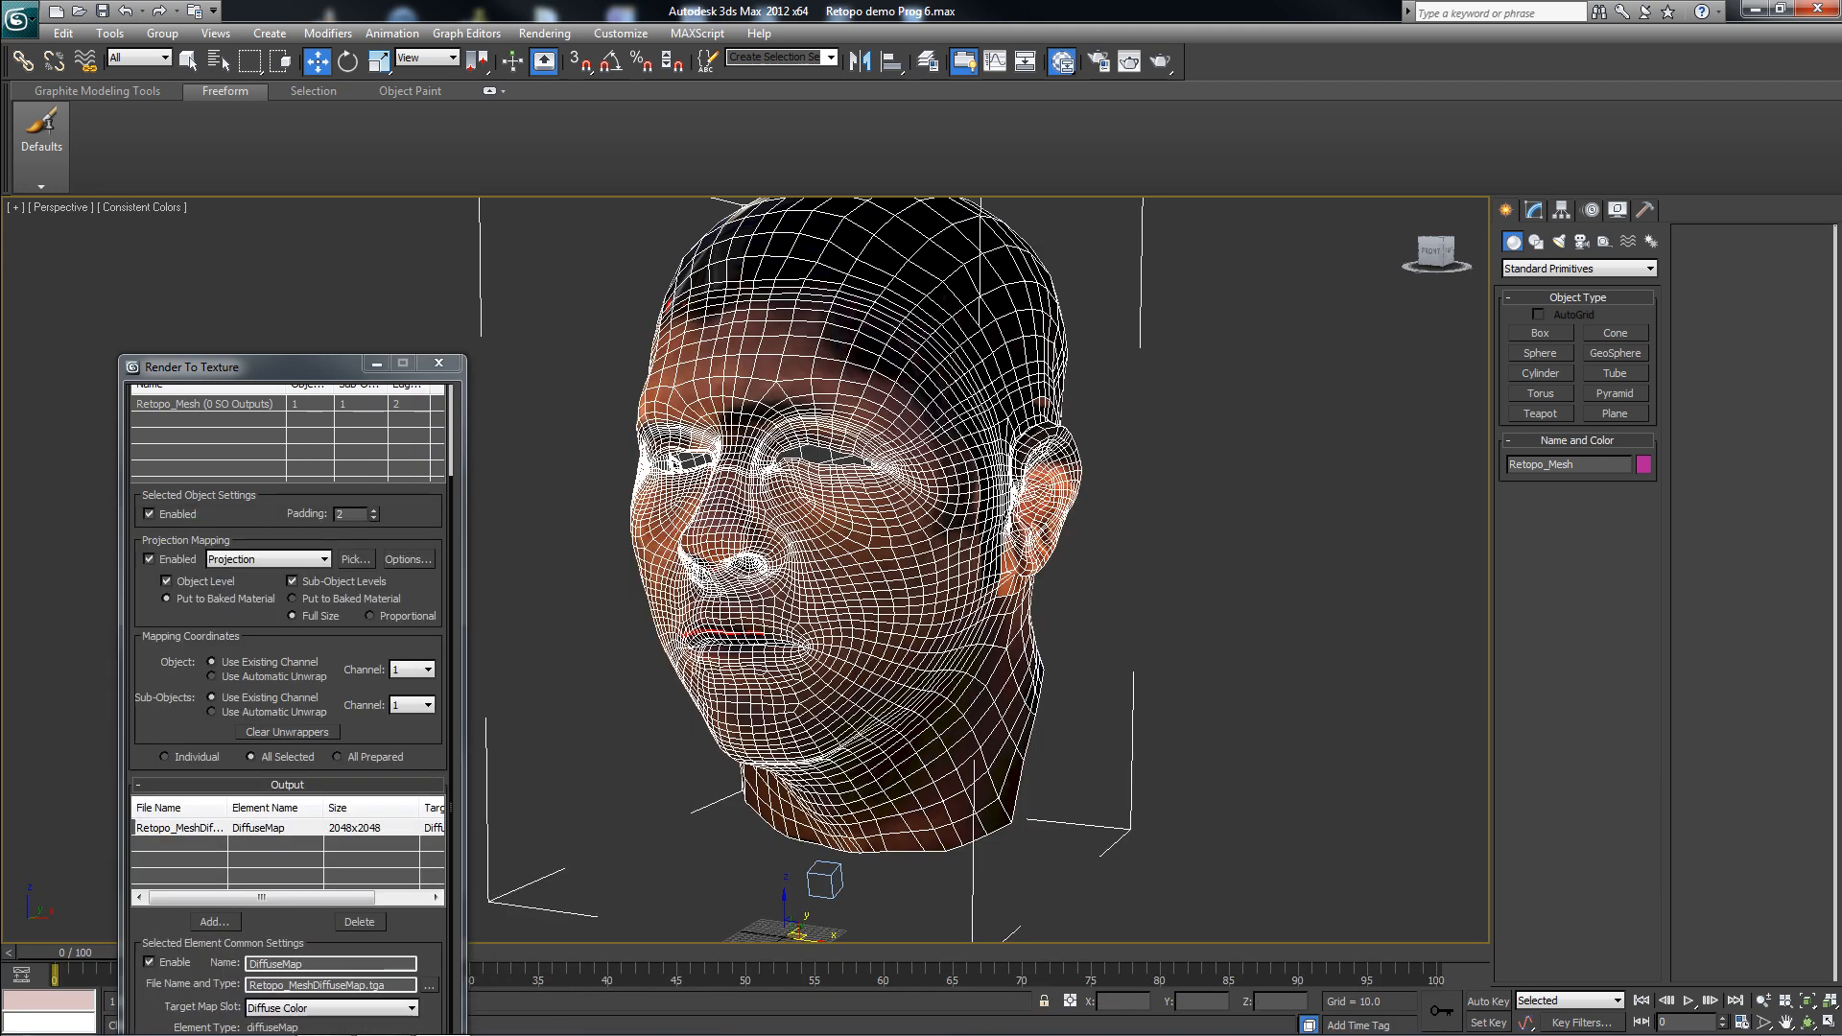
# - Close the Render To Texture dialog and deselect the head mesh
pyautogui.moveTo(305, 358); pyautogui.dragTo(134, 303)
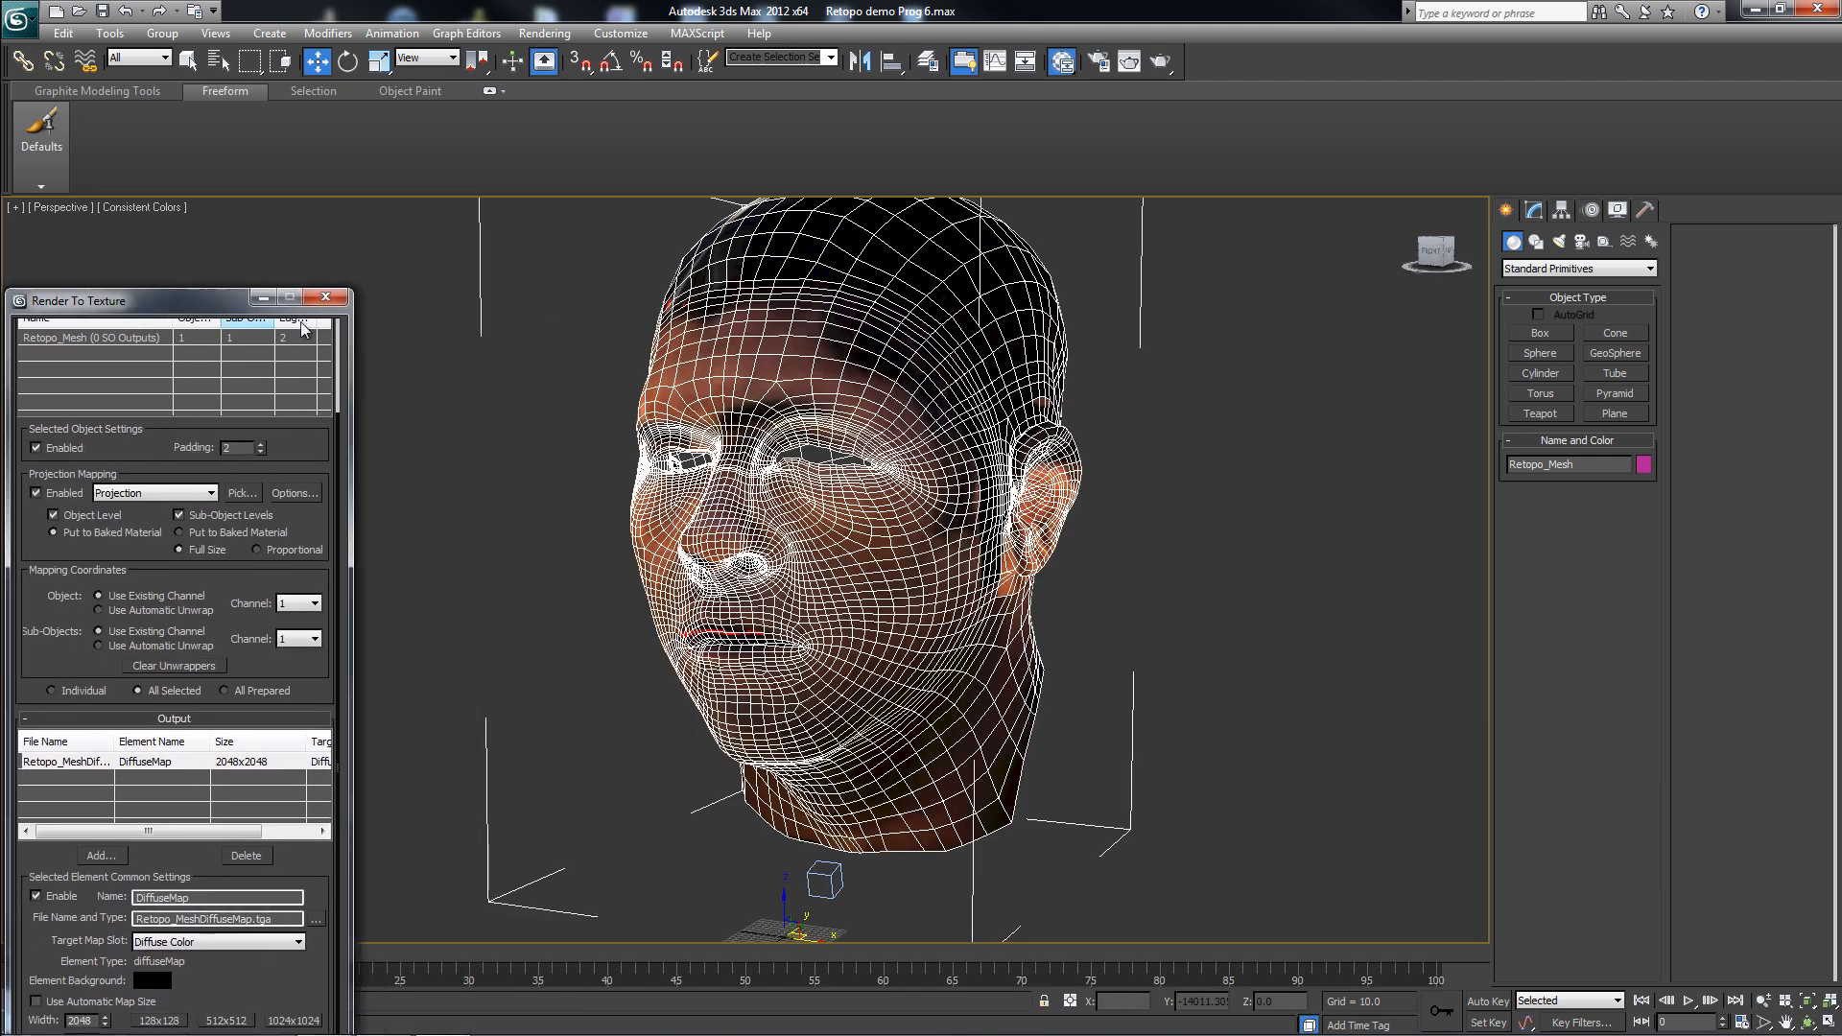
pyautogui.click(332, 297)
pyautogui.keyDown('alt'); pyautogui.moveTo(531, 401); pyautogui.dragTo(514, 403, button='middle'); pyautogui.keyUp('alt')
pyautogui.click(1280, 516)
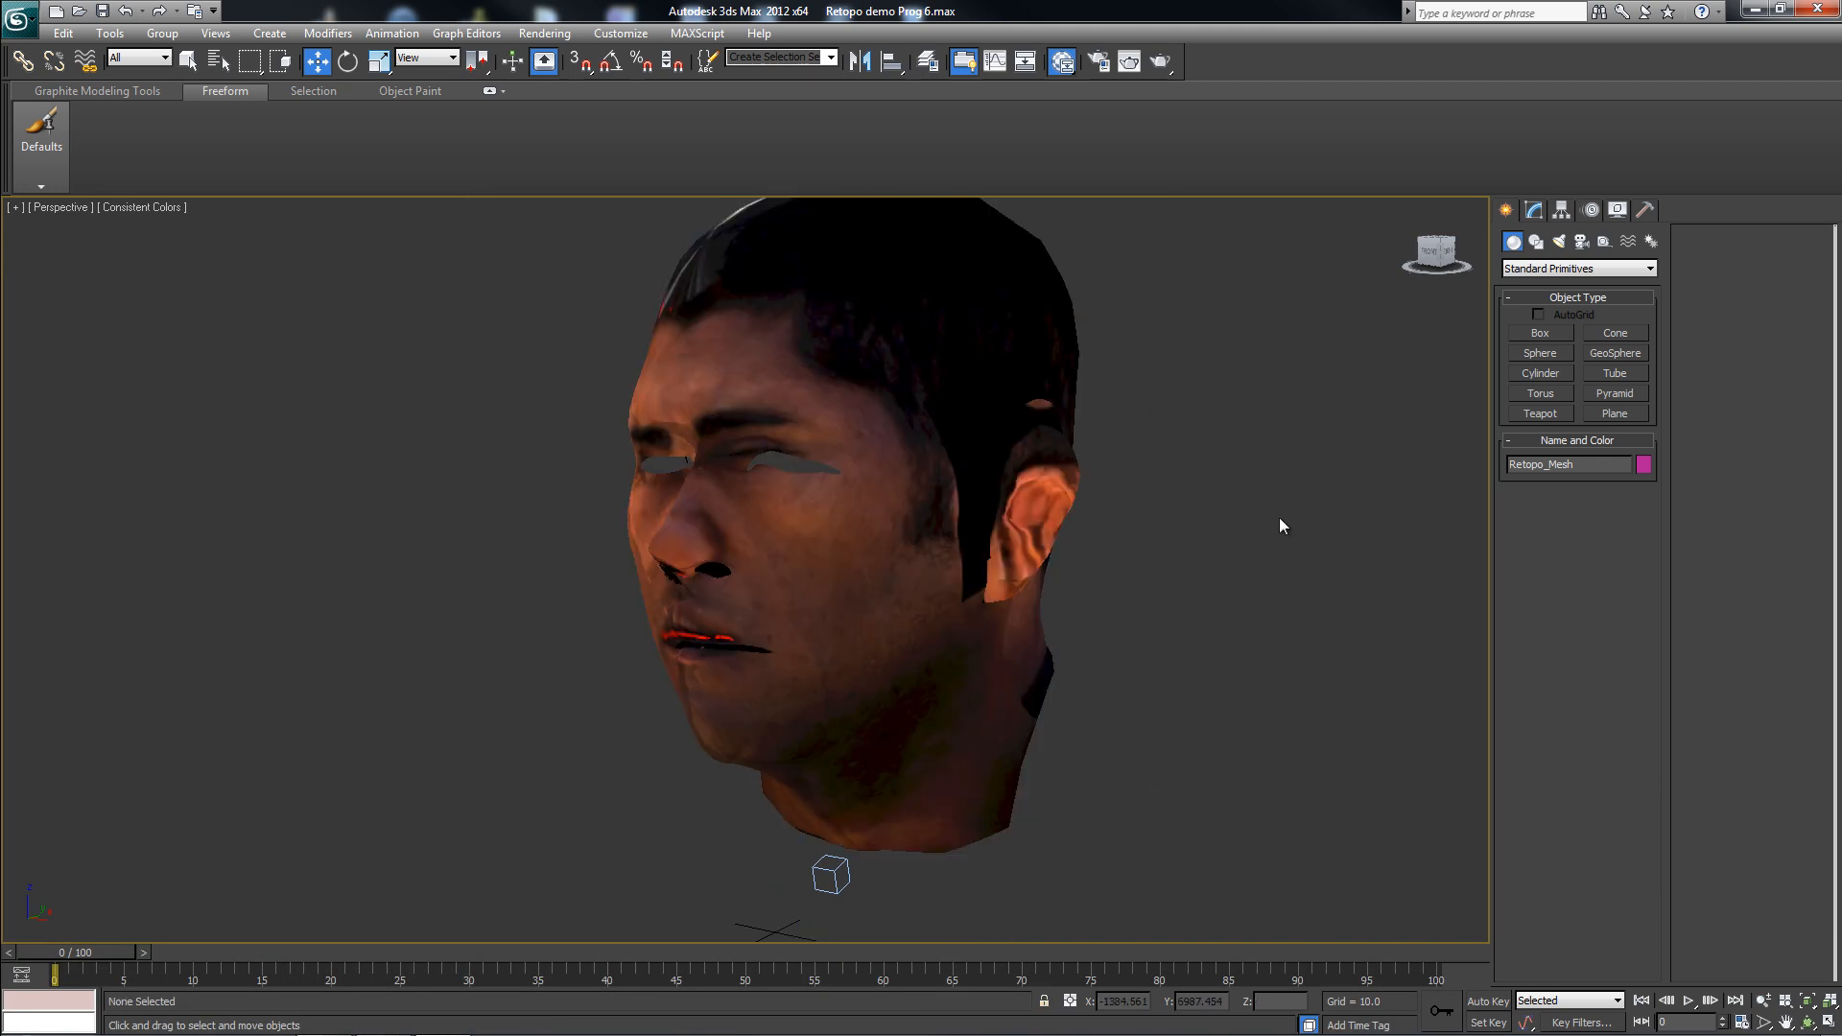
# - Examine the baked diffuse texture on the head from several sides, including around the ear
pyautogui.keyDown('alt'); pyautogui.moveTo(1218, 505); pyautogui.dragTo(683, 634, button='middle'); pyautogui.keyUp('alt')
pyautogui.scroll(-5, 804, 636)
pyautogui.scroll(5, 758, 667)
pyautogui.scroll(2, 758, 667)
pyautogui.scroll(-5, 808, 638)
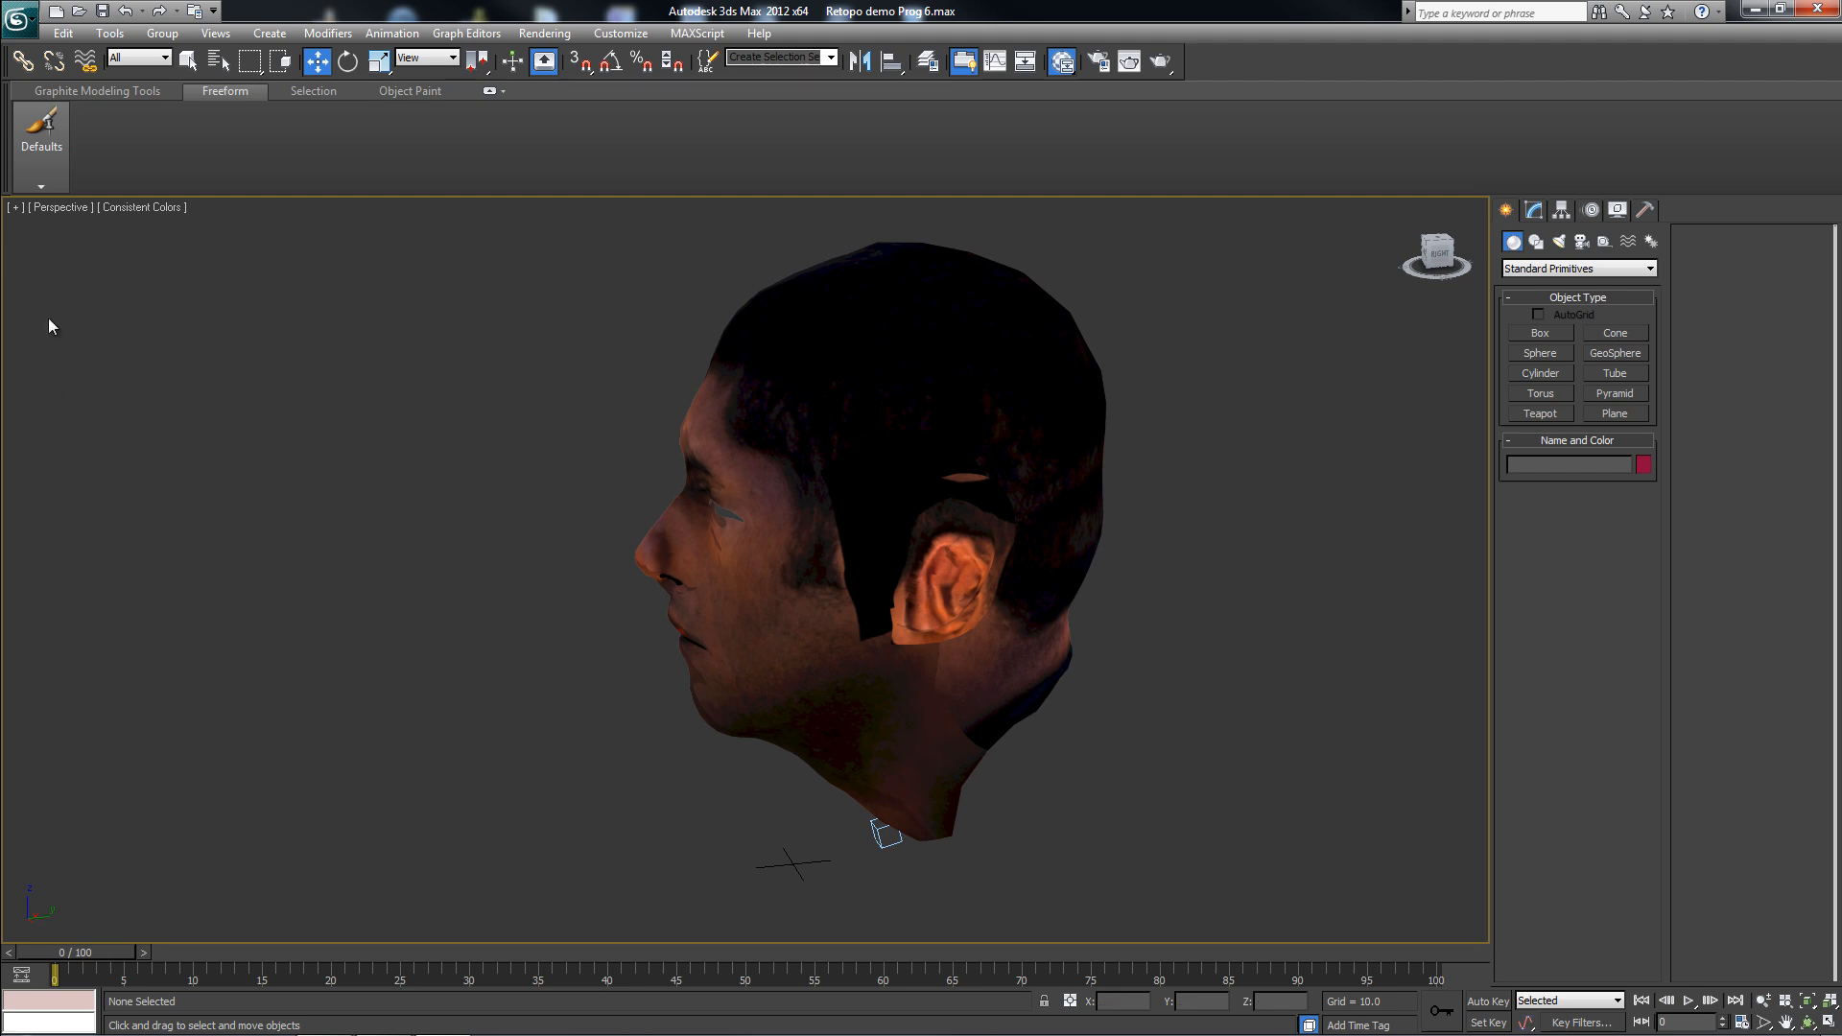
# - Browse for a new bitmap for Map #2 and delete the Retopo MeshDiffuseMap512 JPEG from the images folder
pyautogui.press('m')
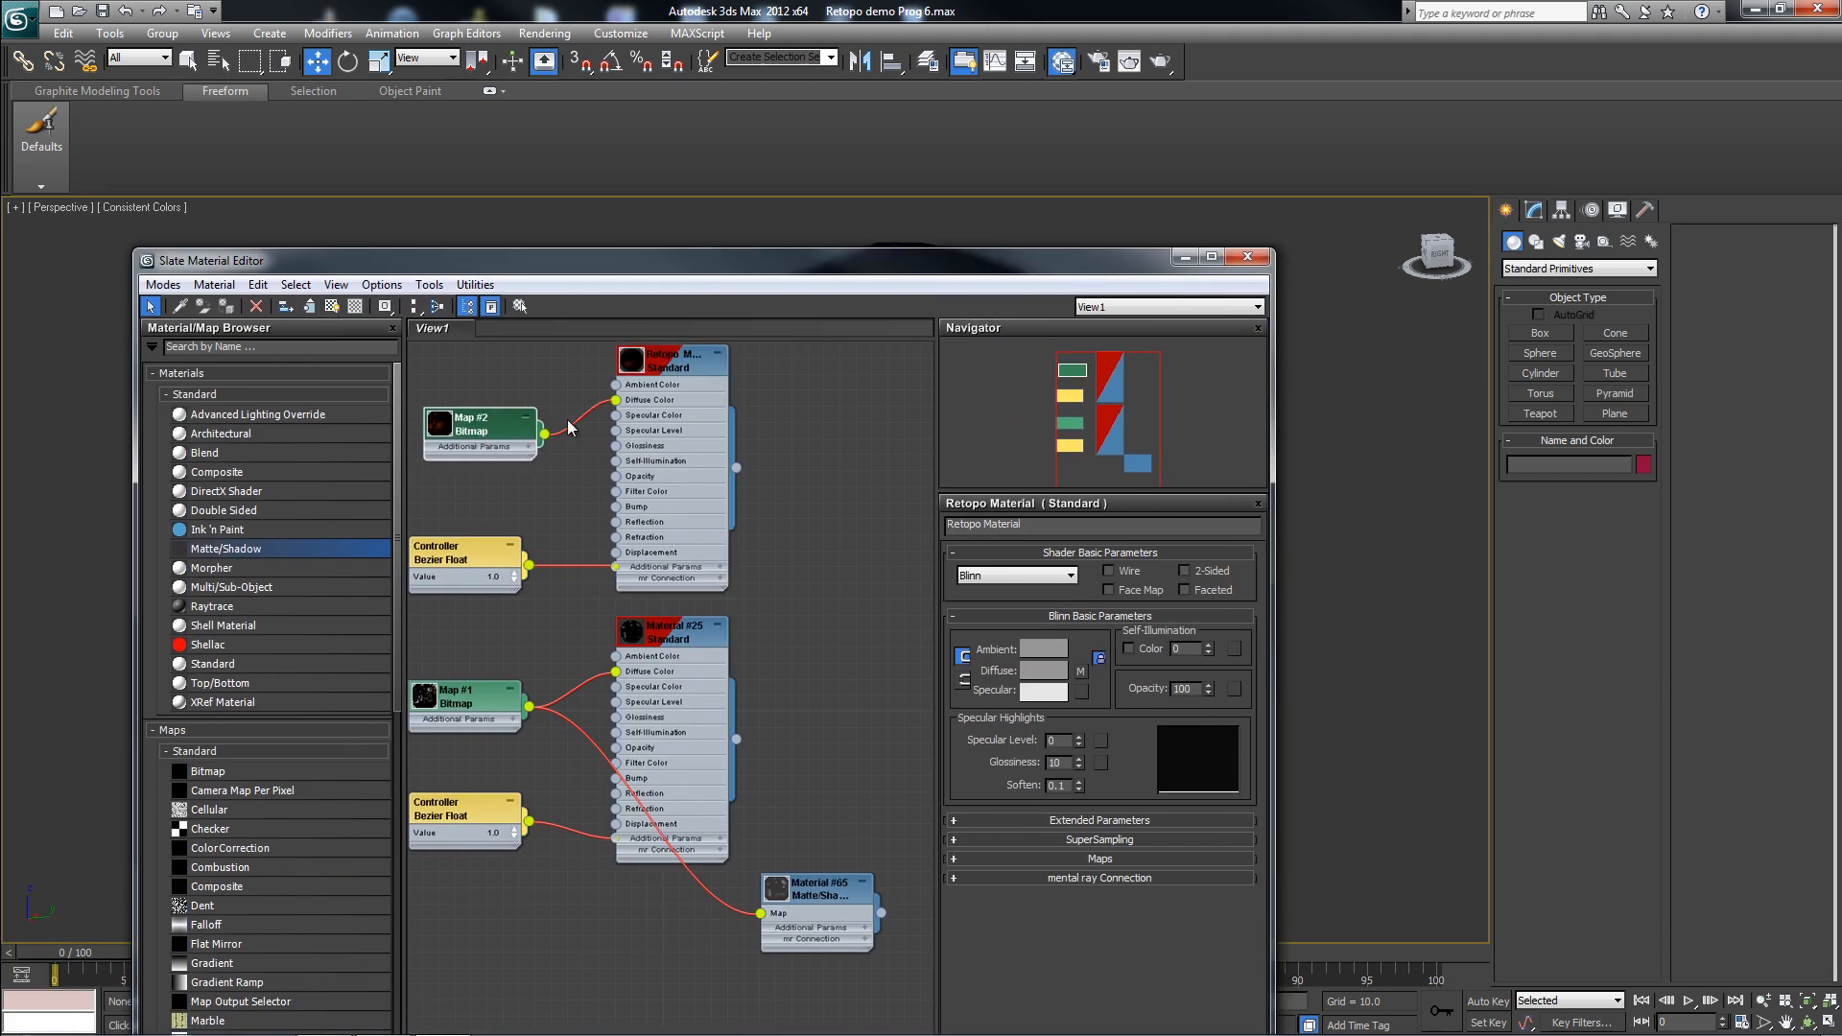
pyautogui.doubleClick(492, 428)
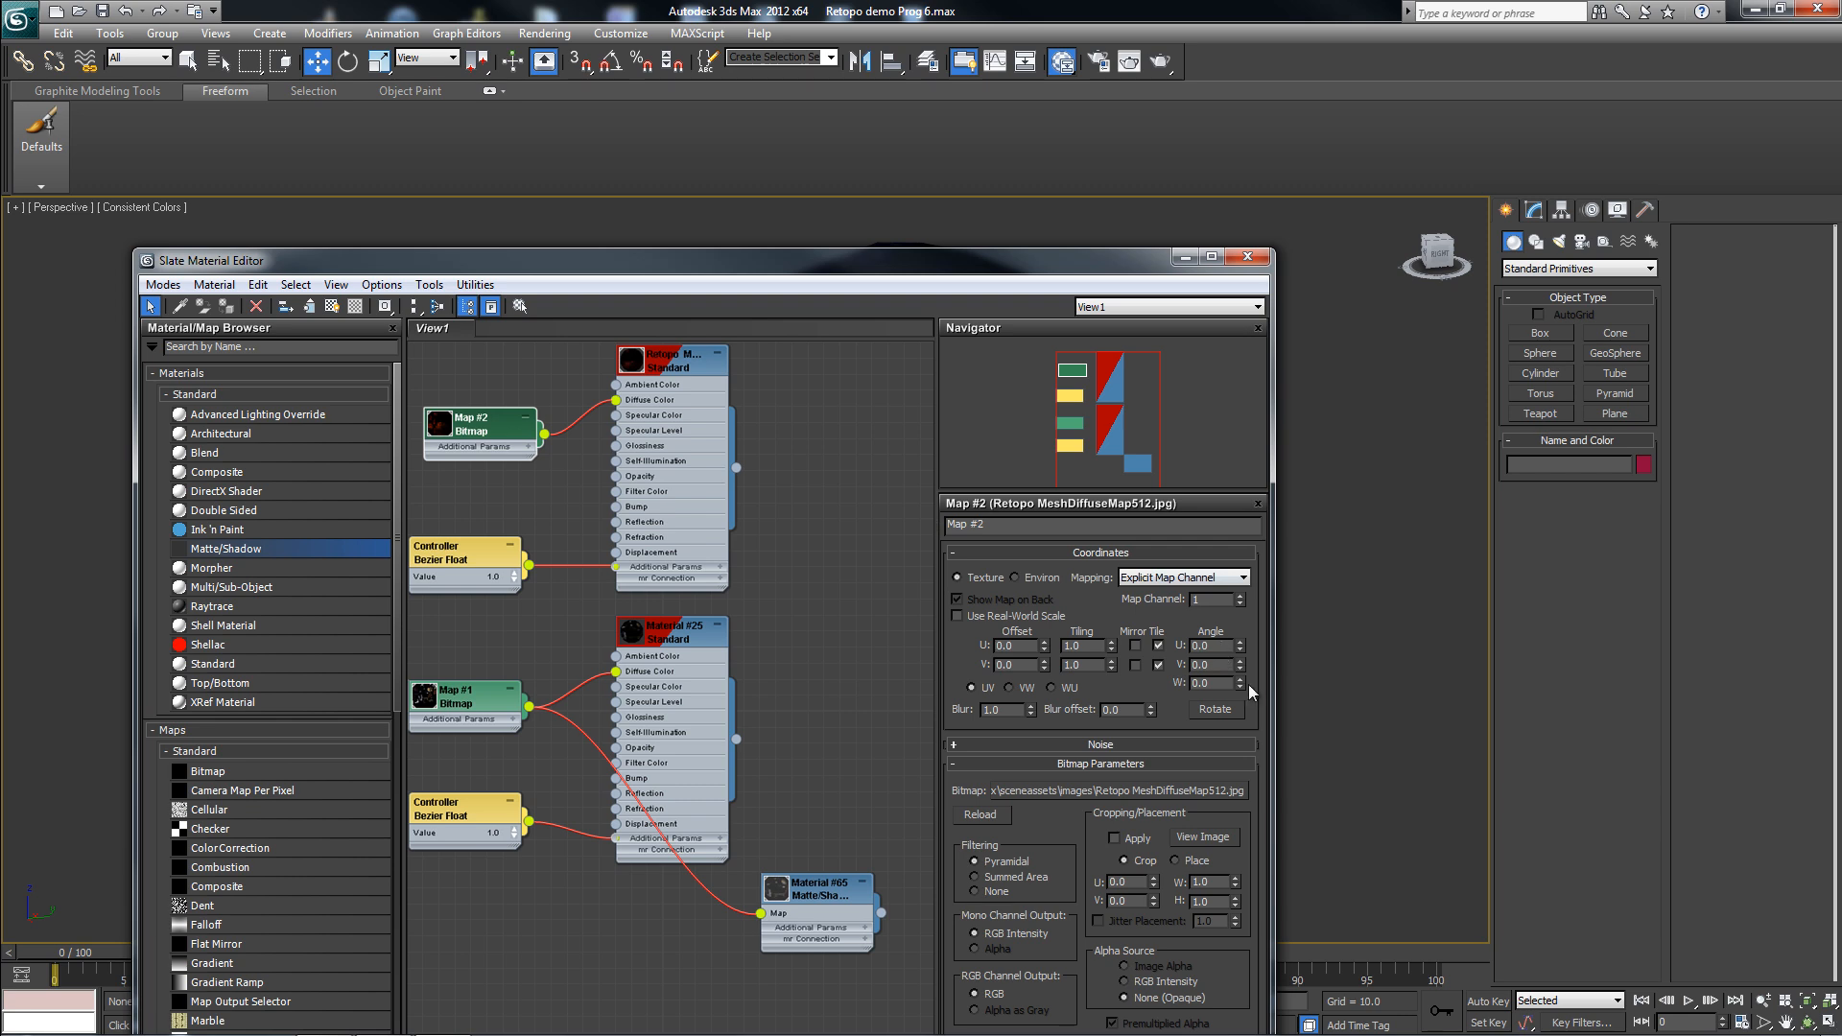
pyautogui.click(1169, 790)
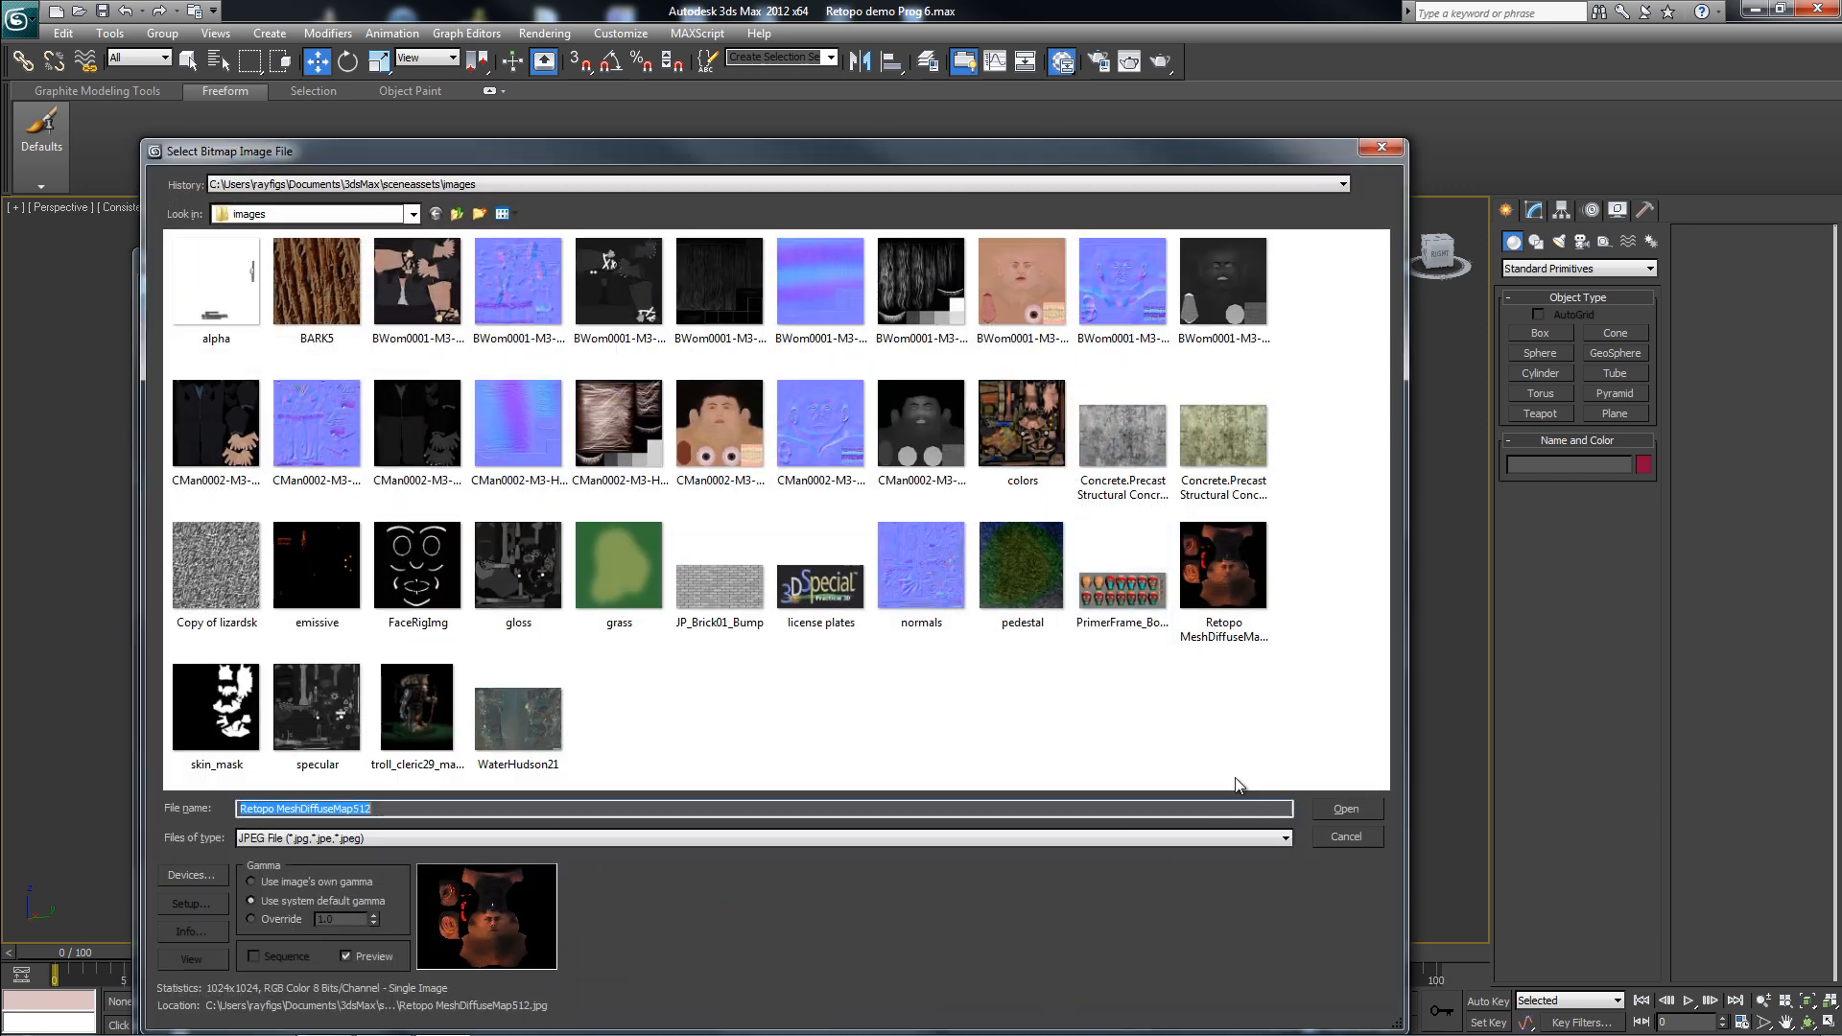
pyautogui.click(823, 725)
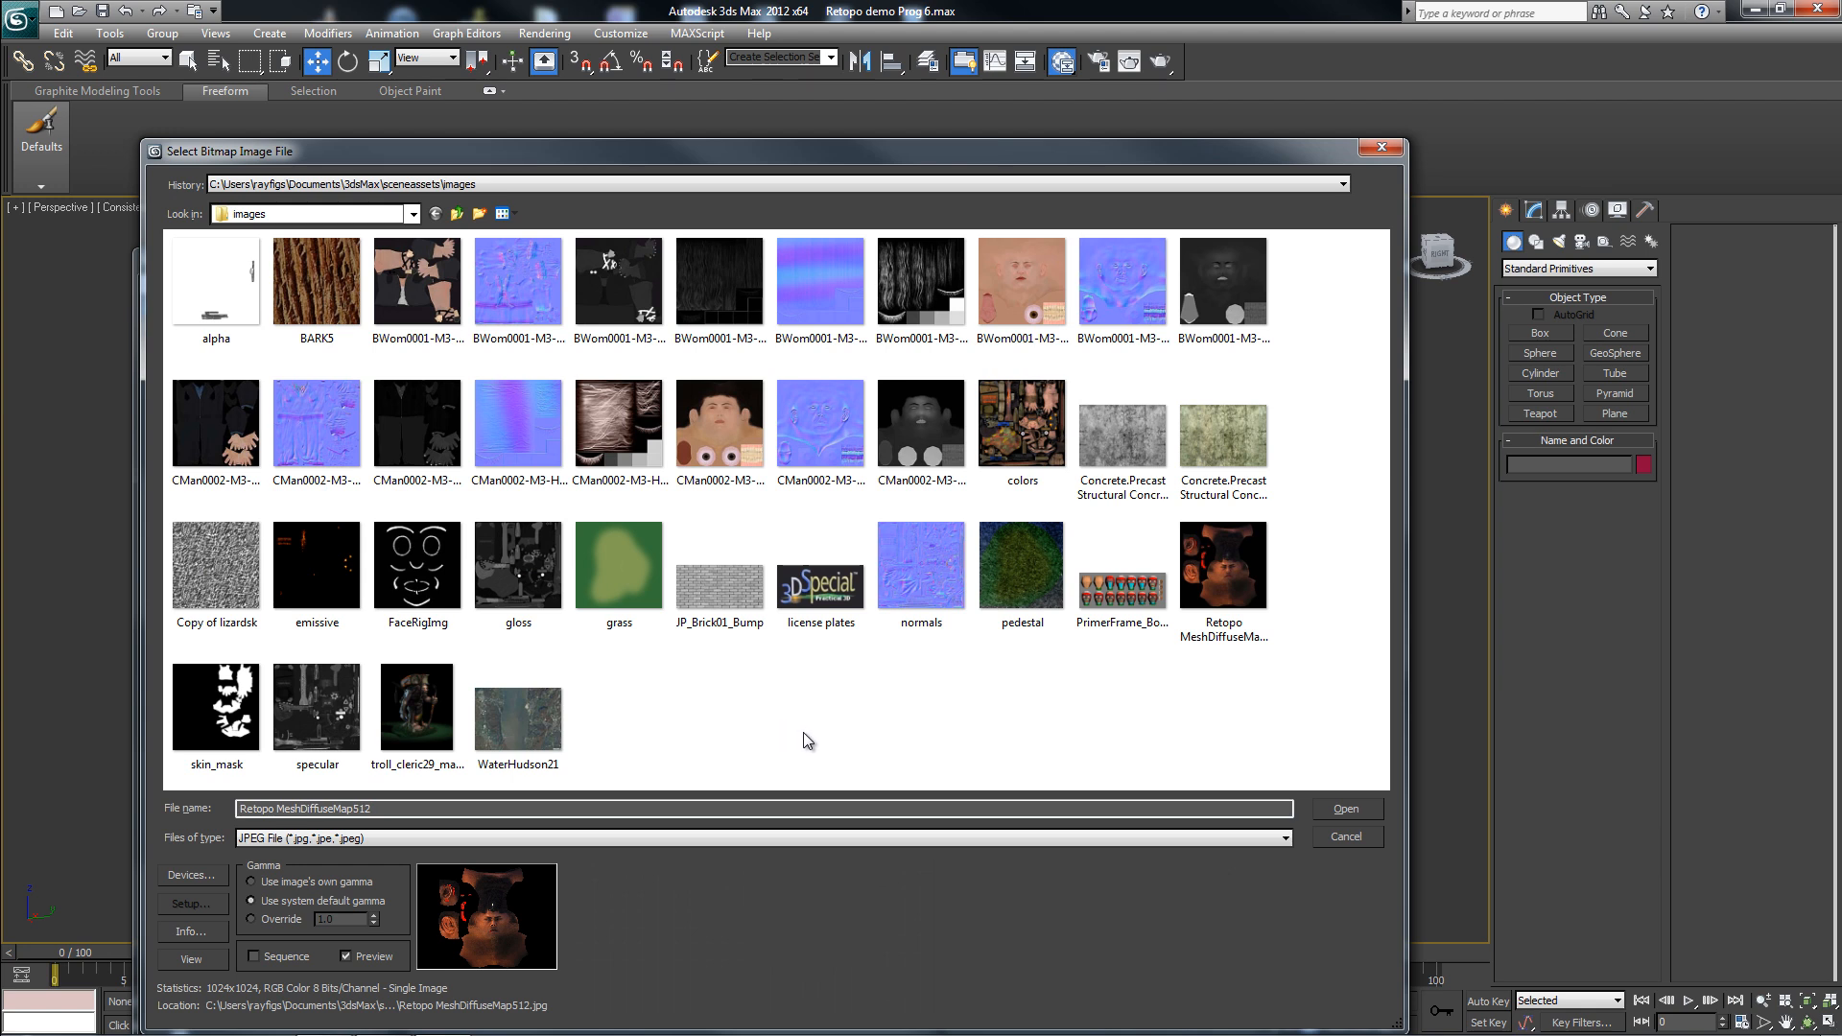
pyautogui.click(1229, 584)
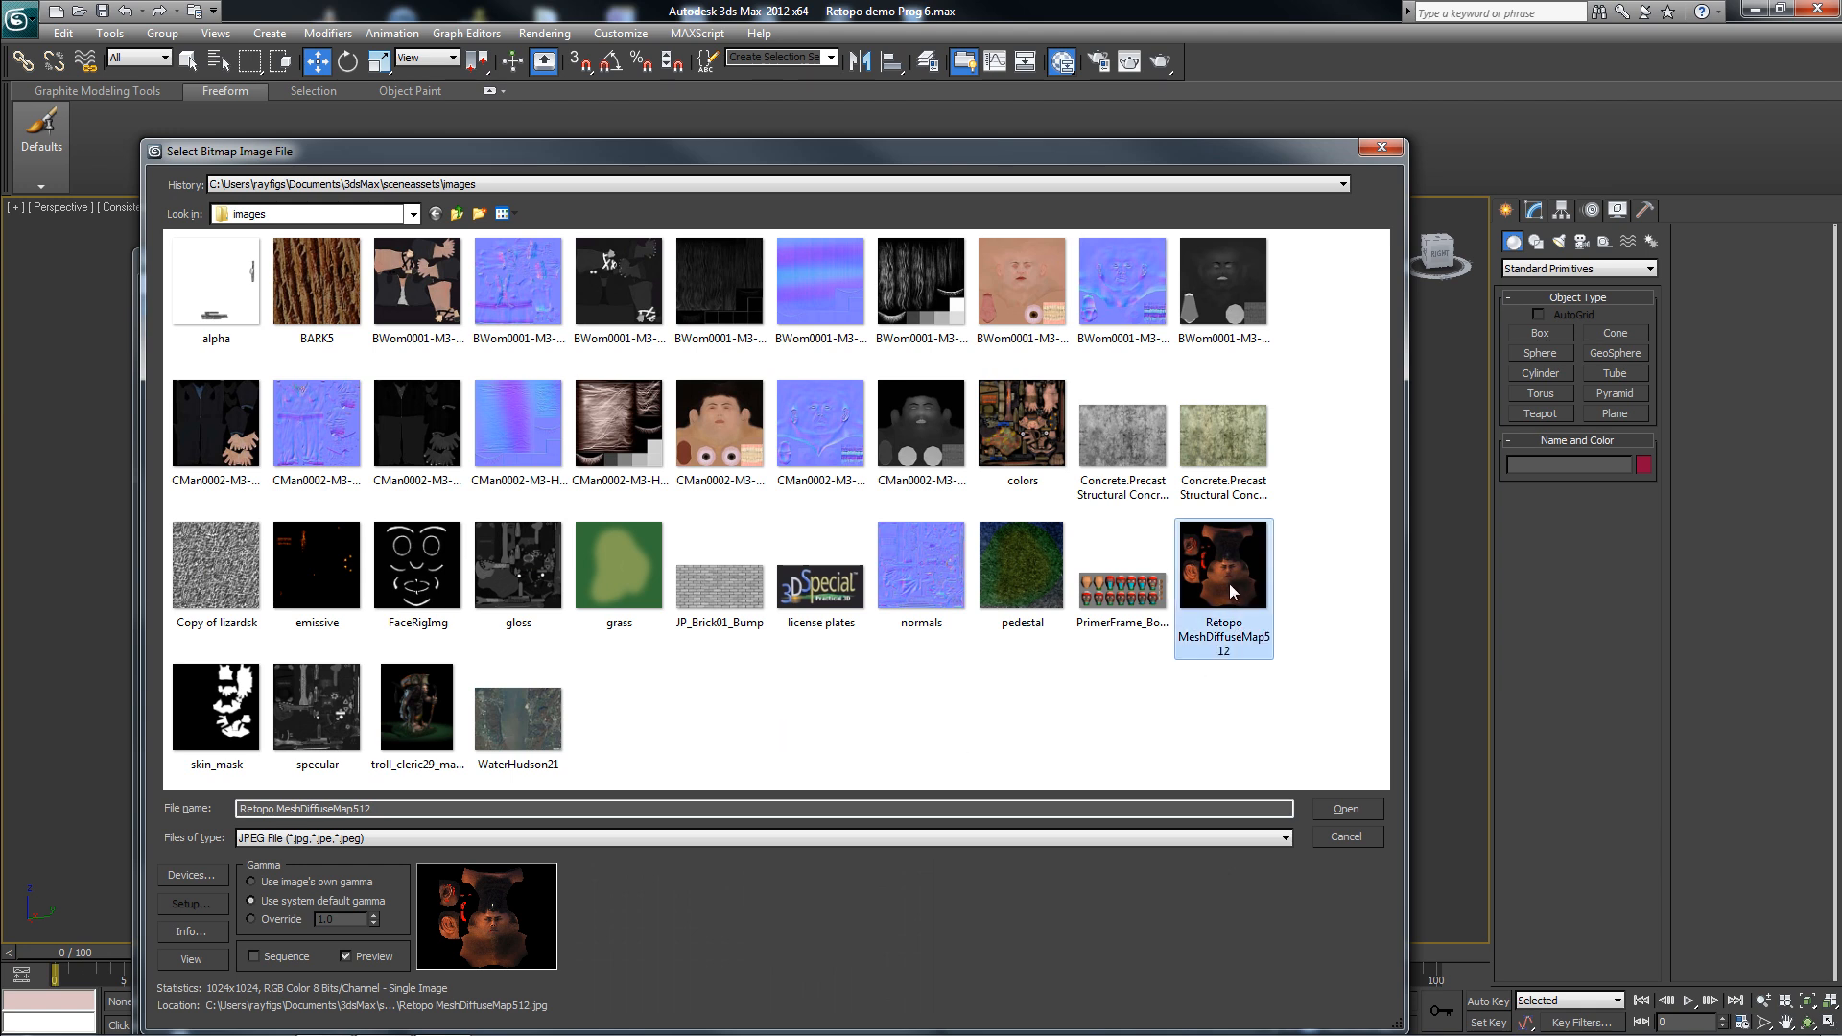
pyautogui.press('Delete')
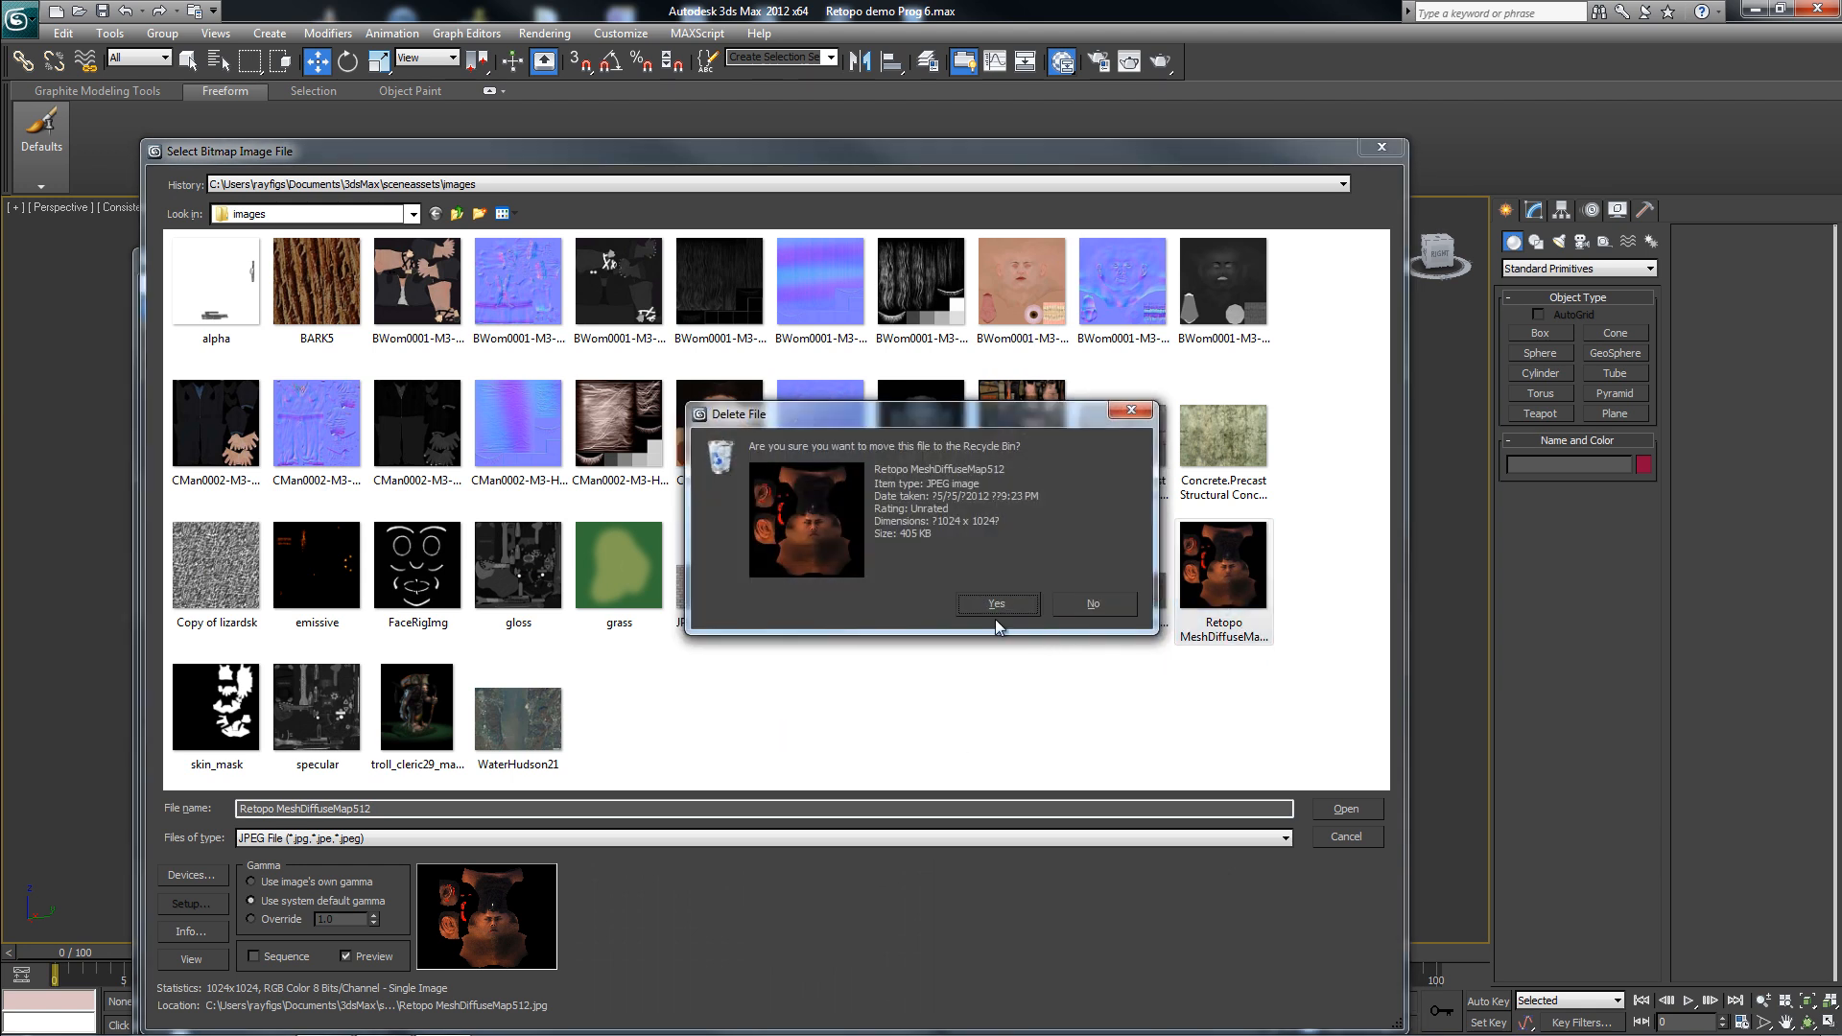
pyautogui.click(994, 604)
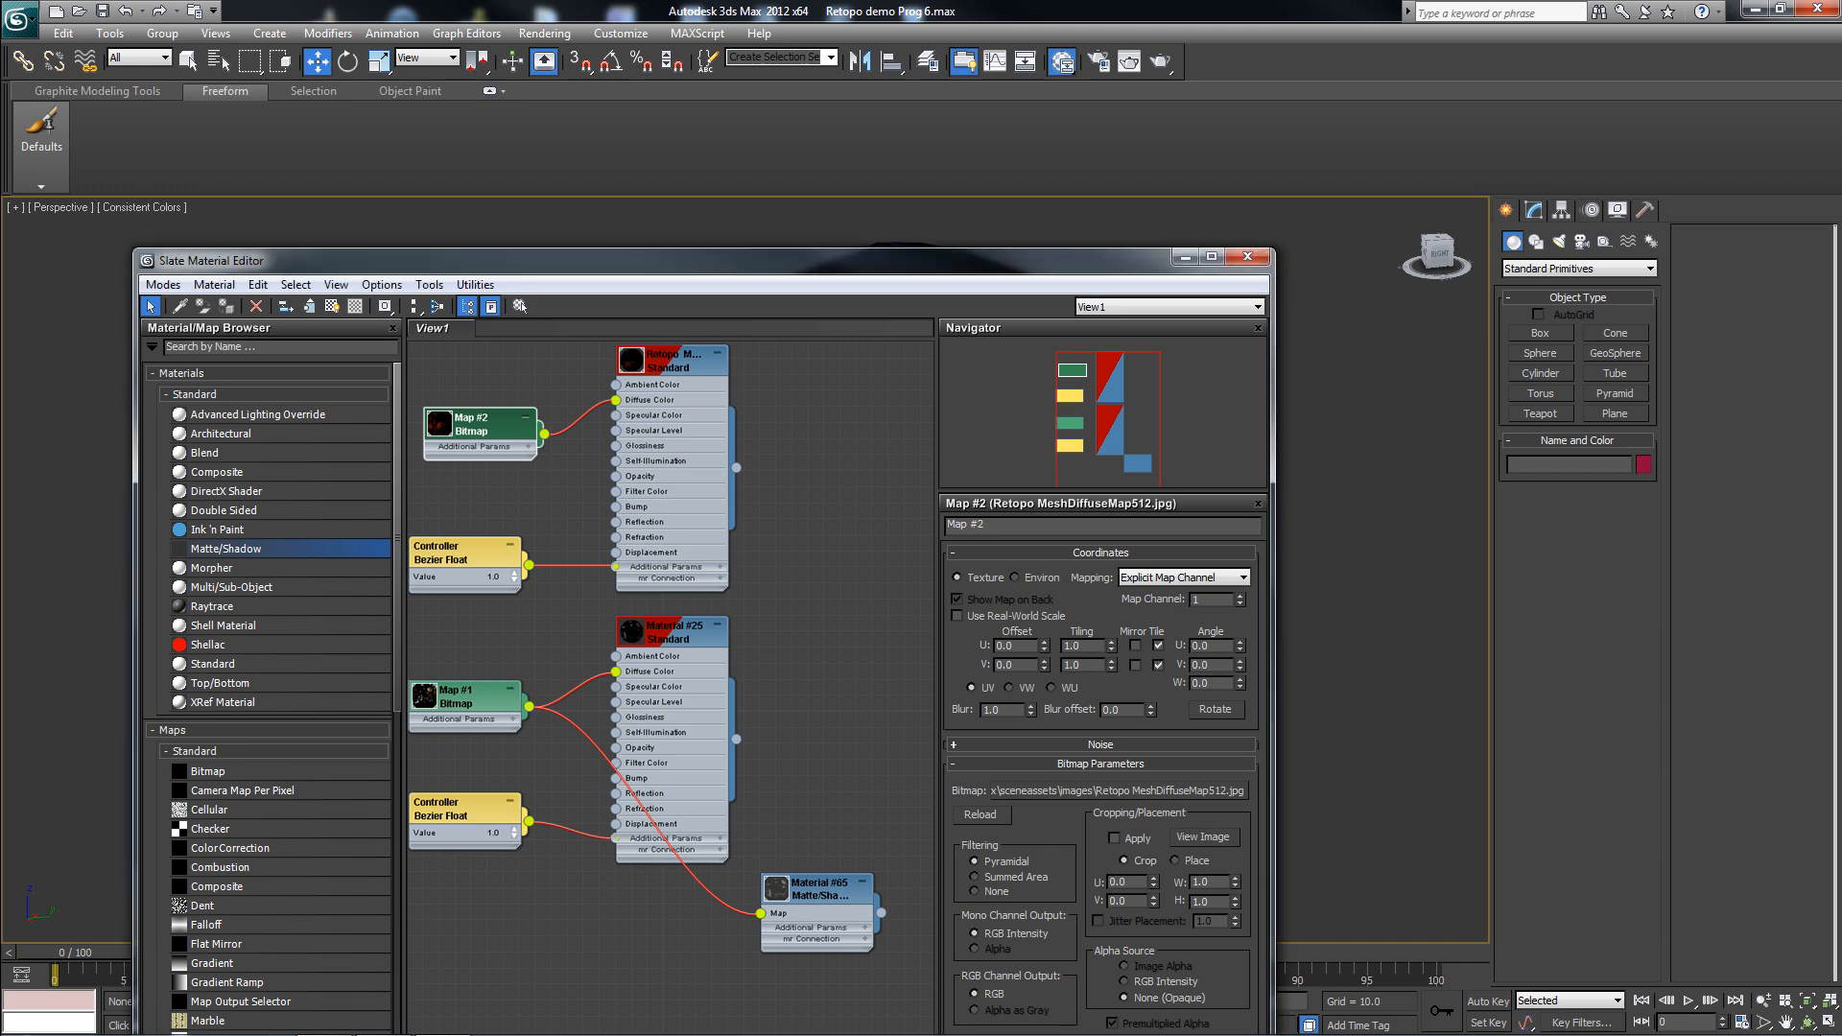
pyautogui.click(775, 372)
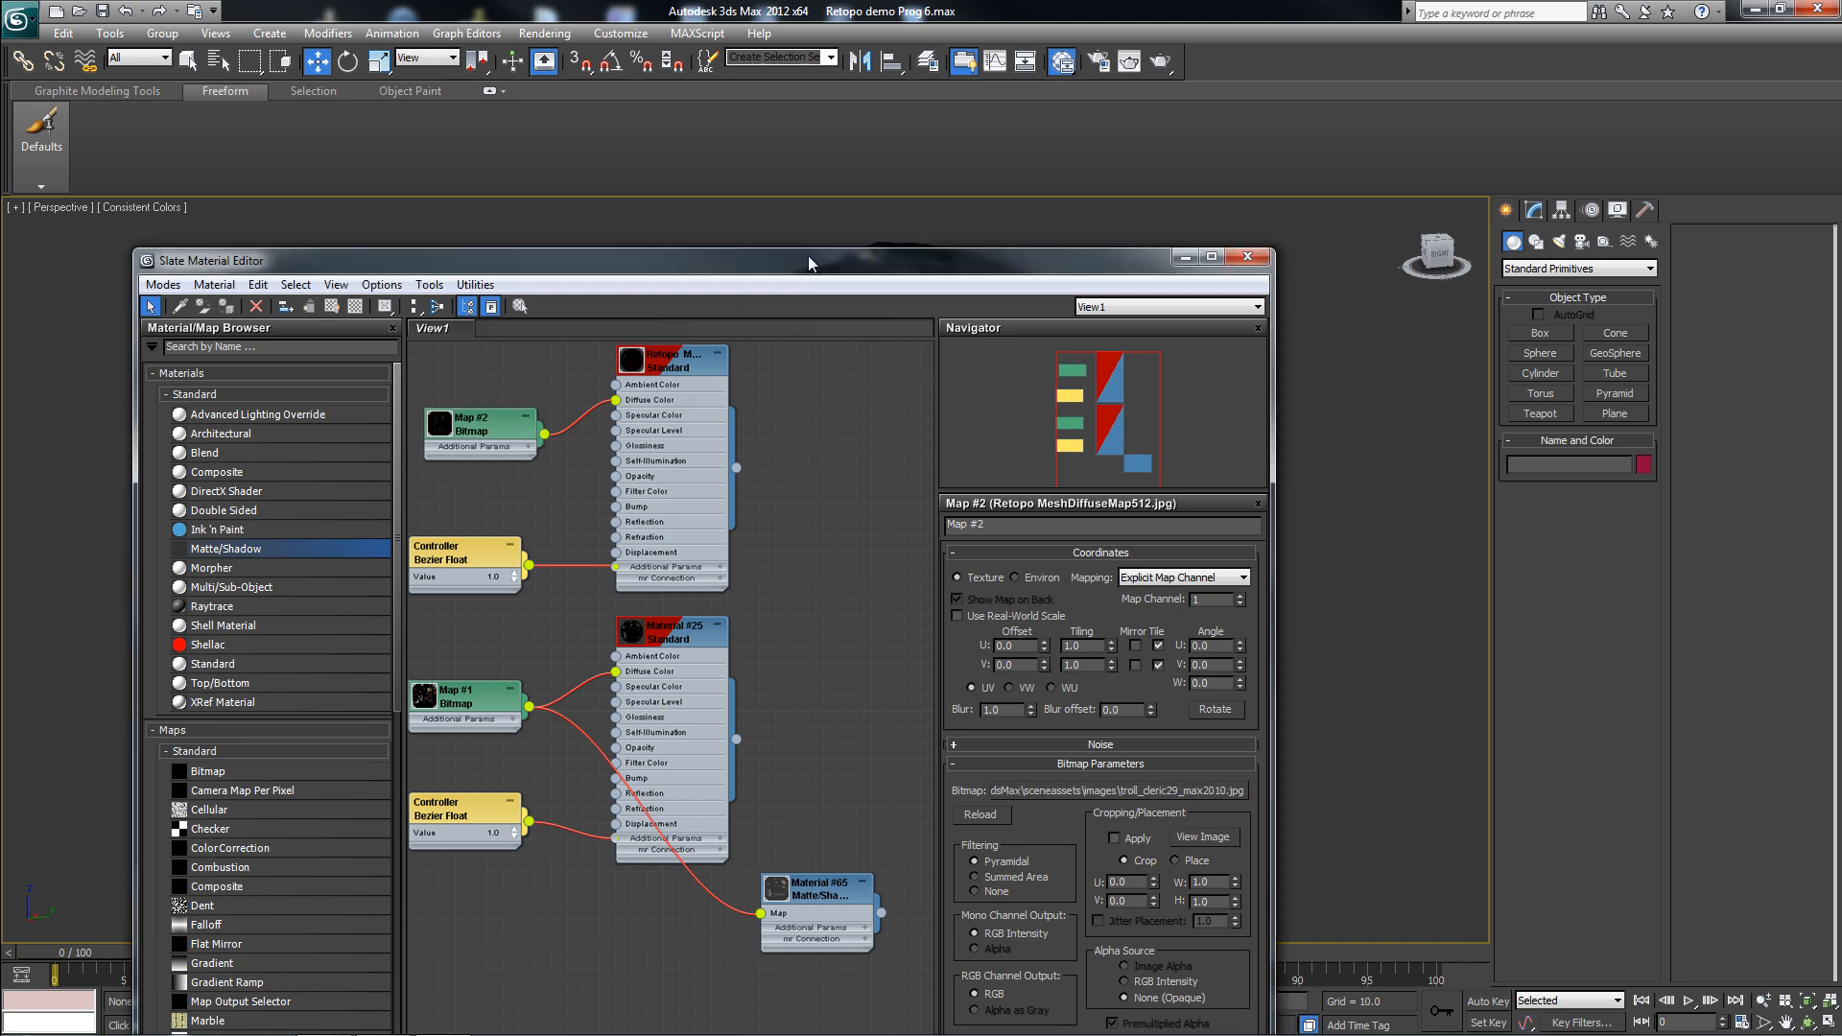
# - Move the material editor off the head, select the head mesh and bring up its Render To Texture settings
pyautogui.moveTo(808, 255); pyautogui.dragTo(1381, 178)
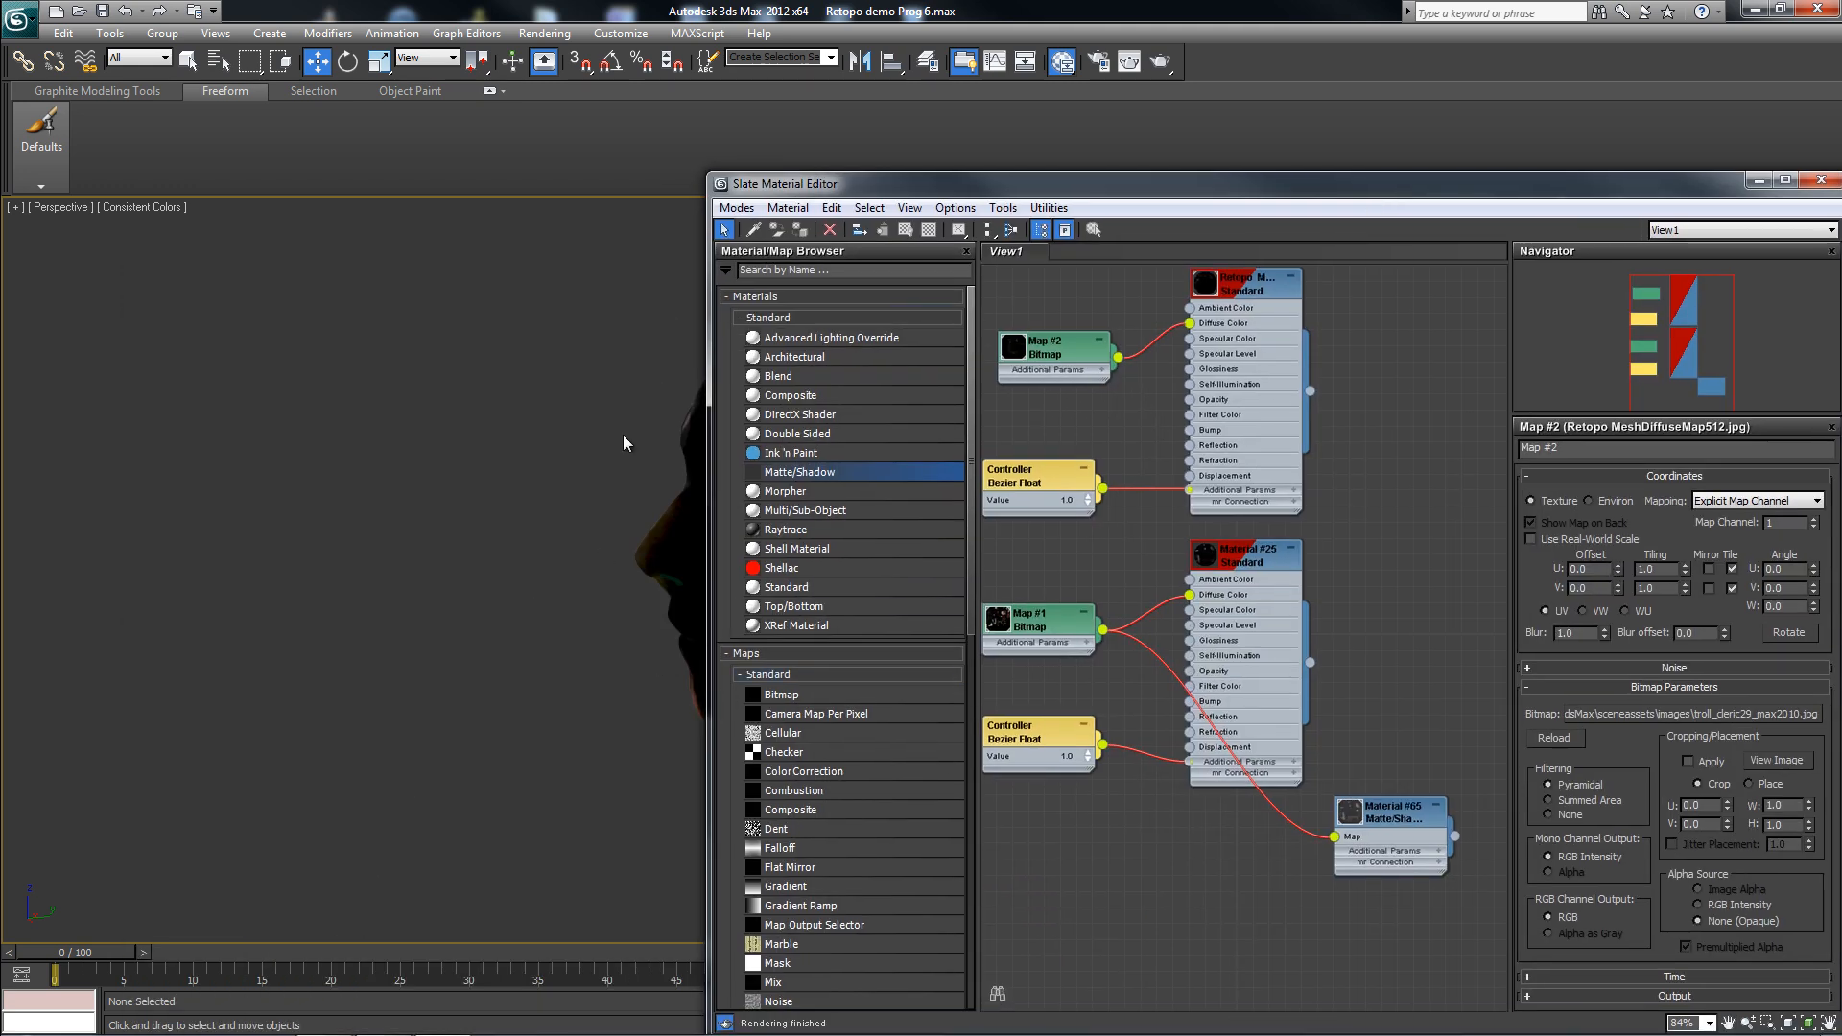
pyautogui.click(677, 554)
pyautogui.press('q')
pyautogui.press('0')
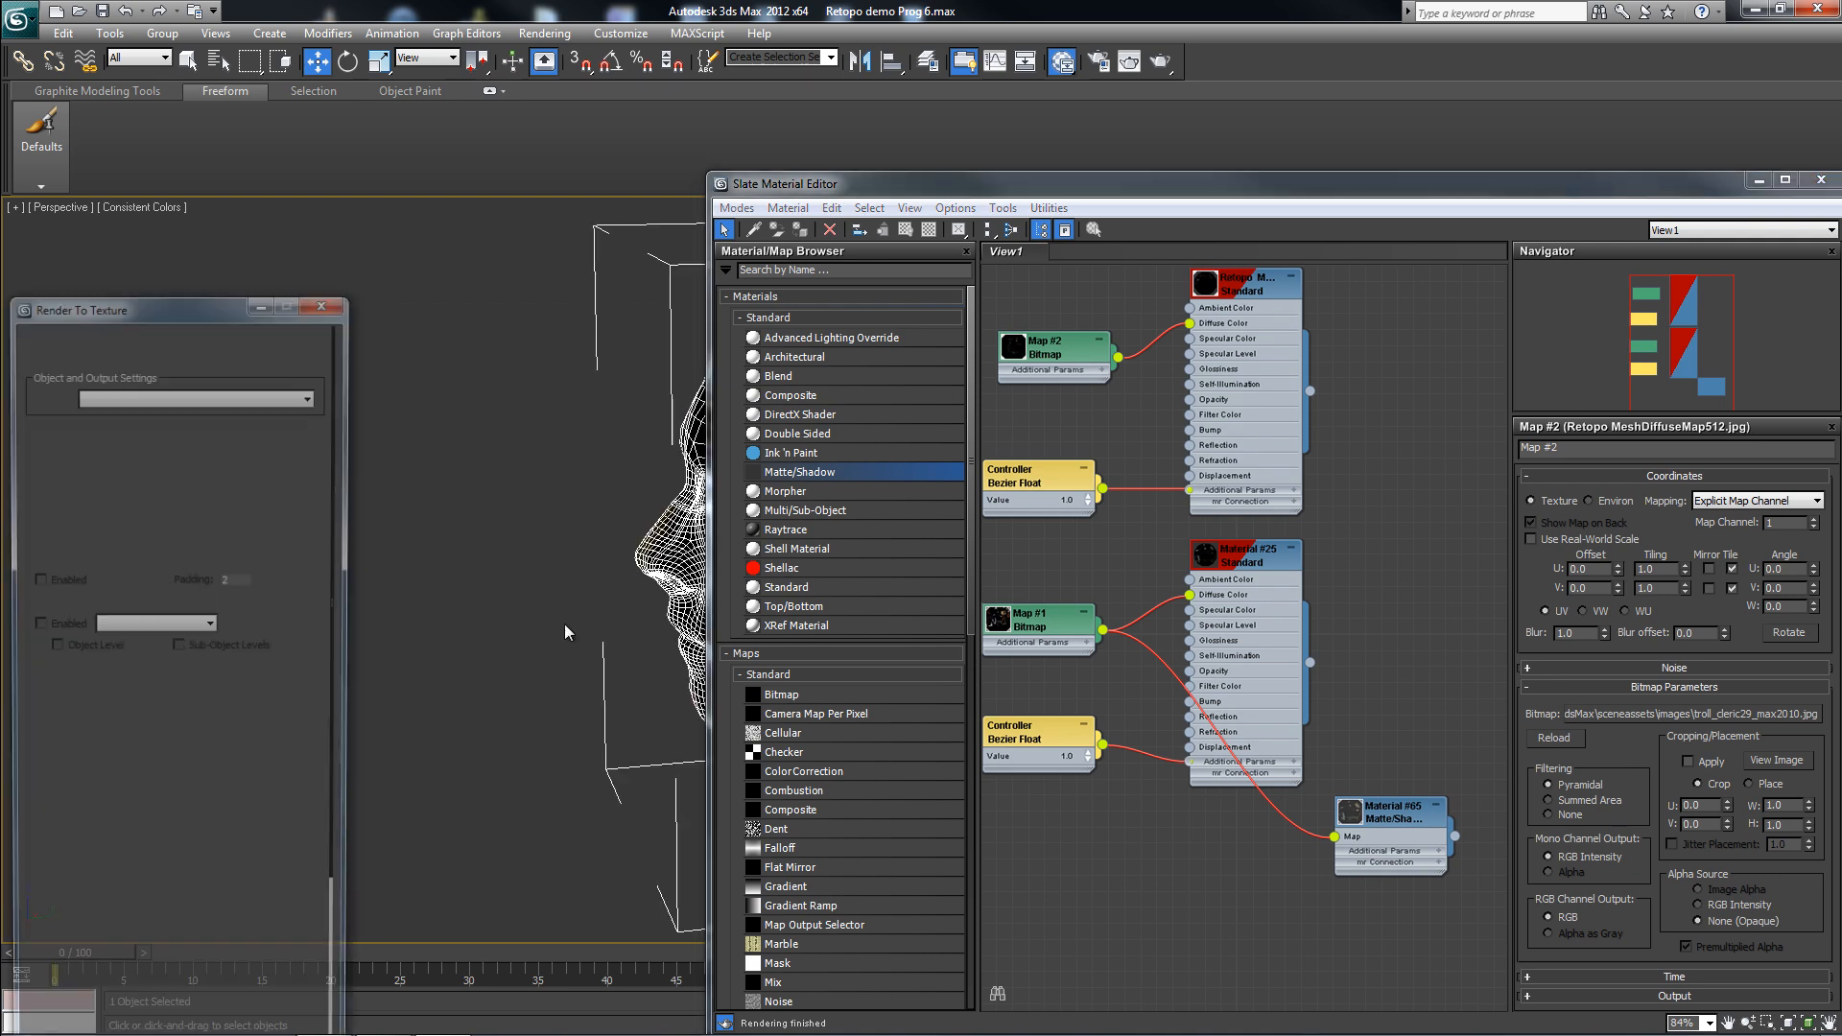
pyautogui.moveTo(190, 307); pyautogui.dragTo(391, 150)
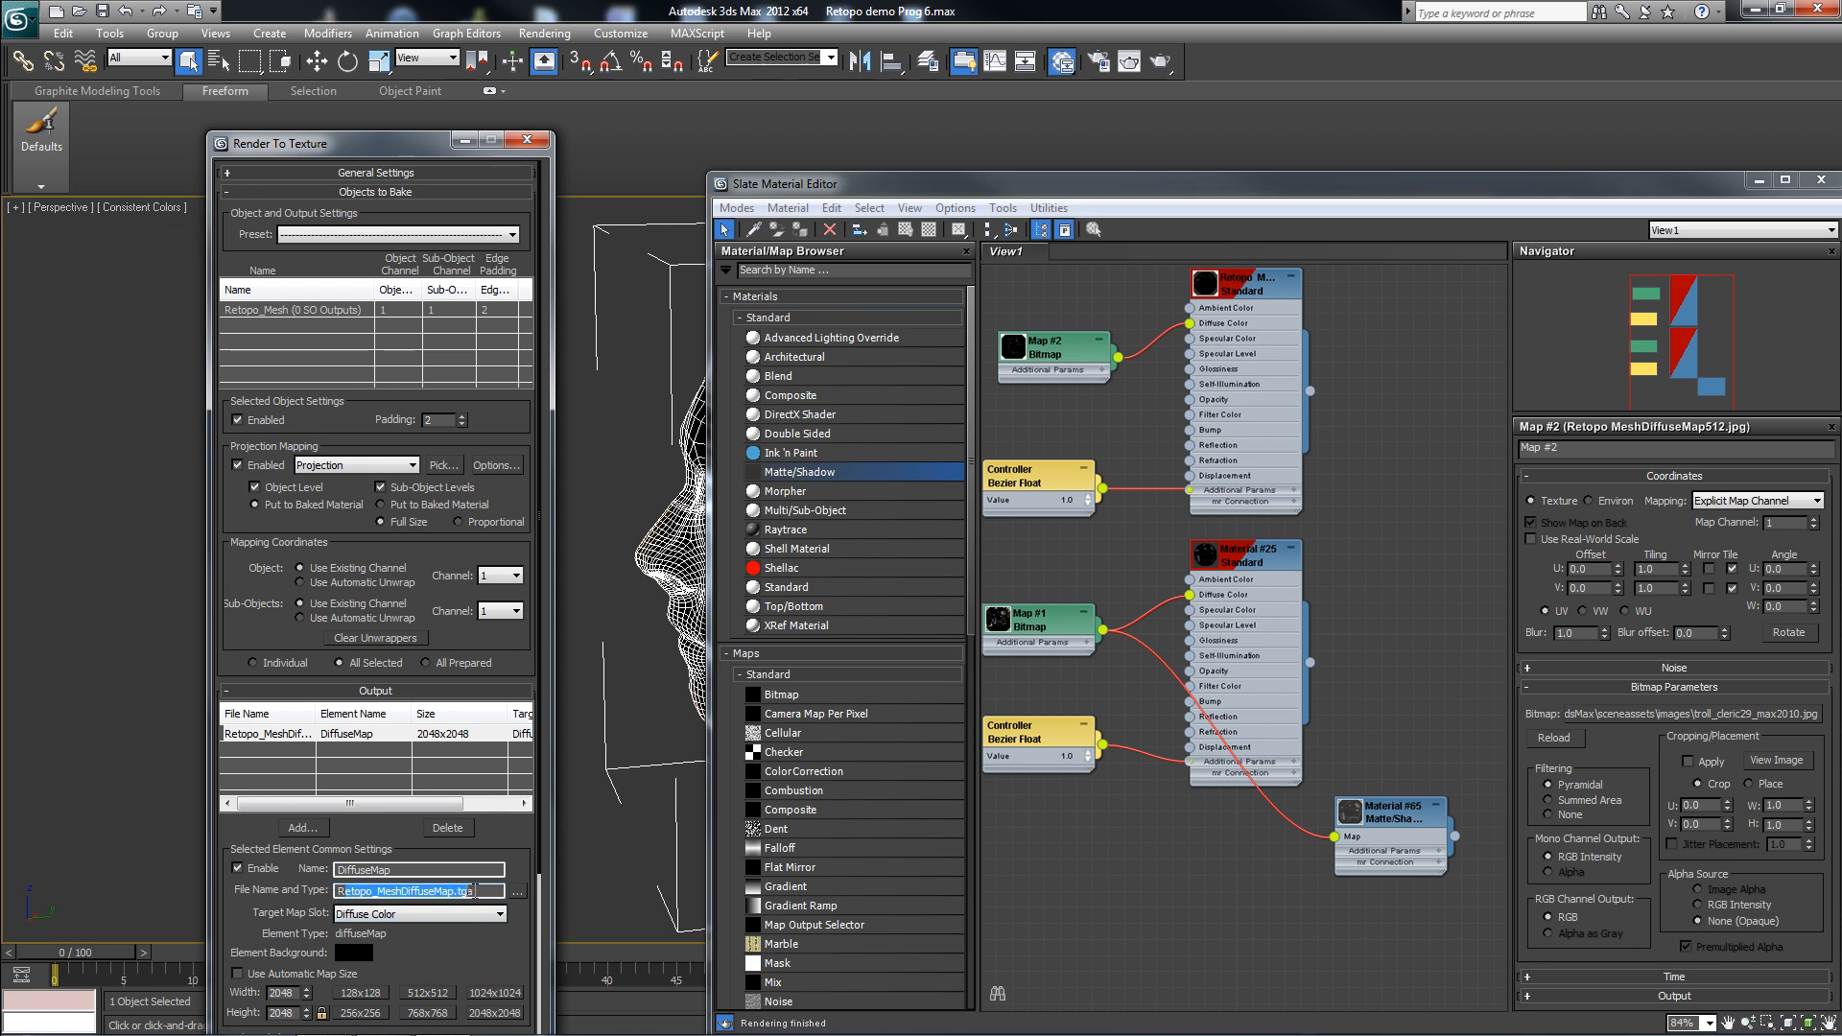
# - Preview the existing Targa files in the images folder for the diffuse output, and leave without choosing another file
pyautogui.click(522, 893)
pyautogui.click(432, 400)
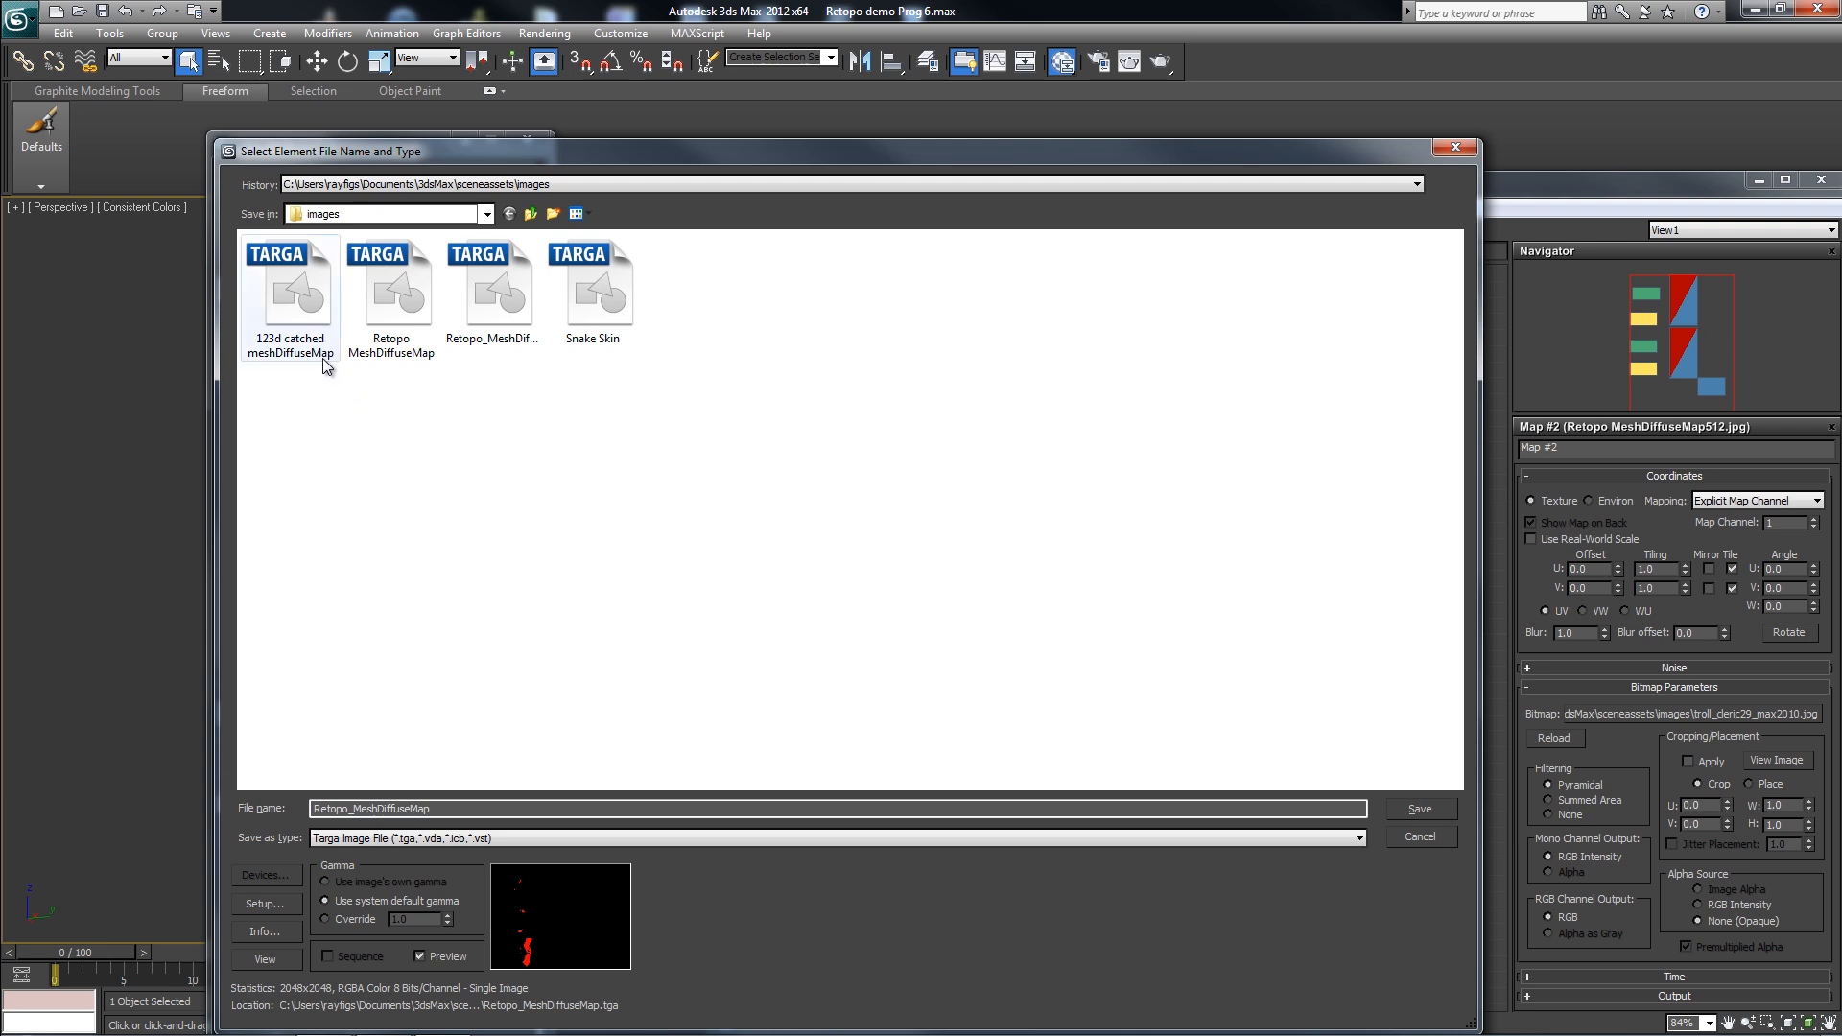
pyautogui.click(307, 338)
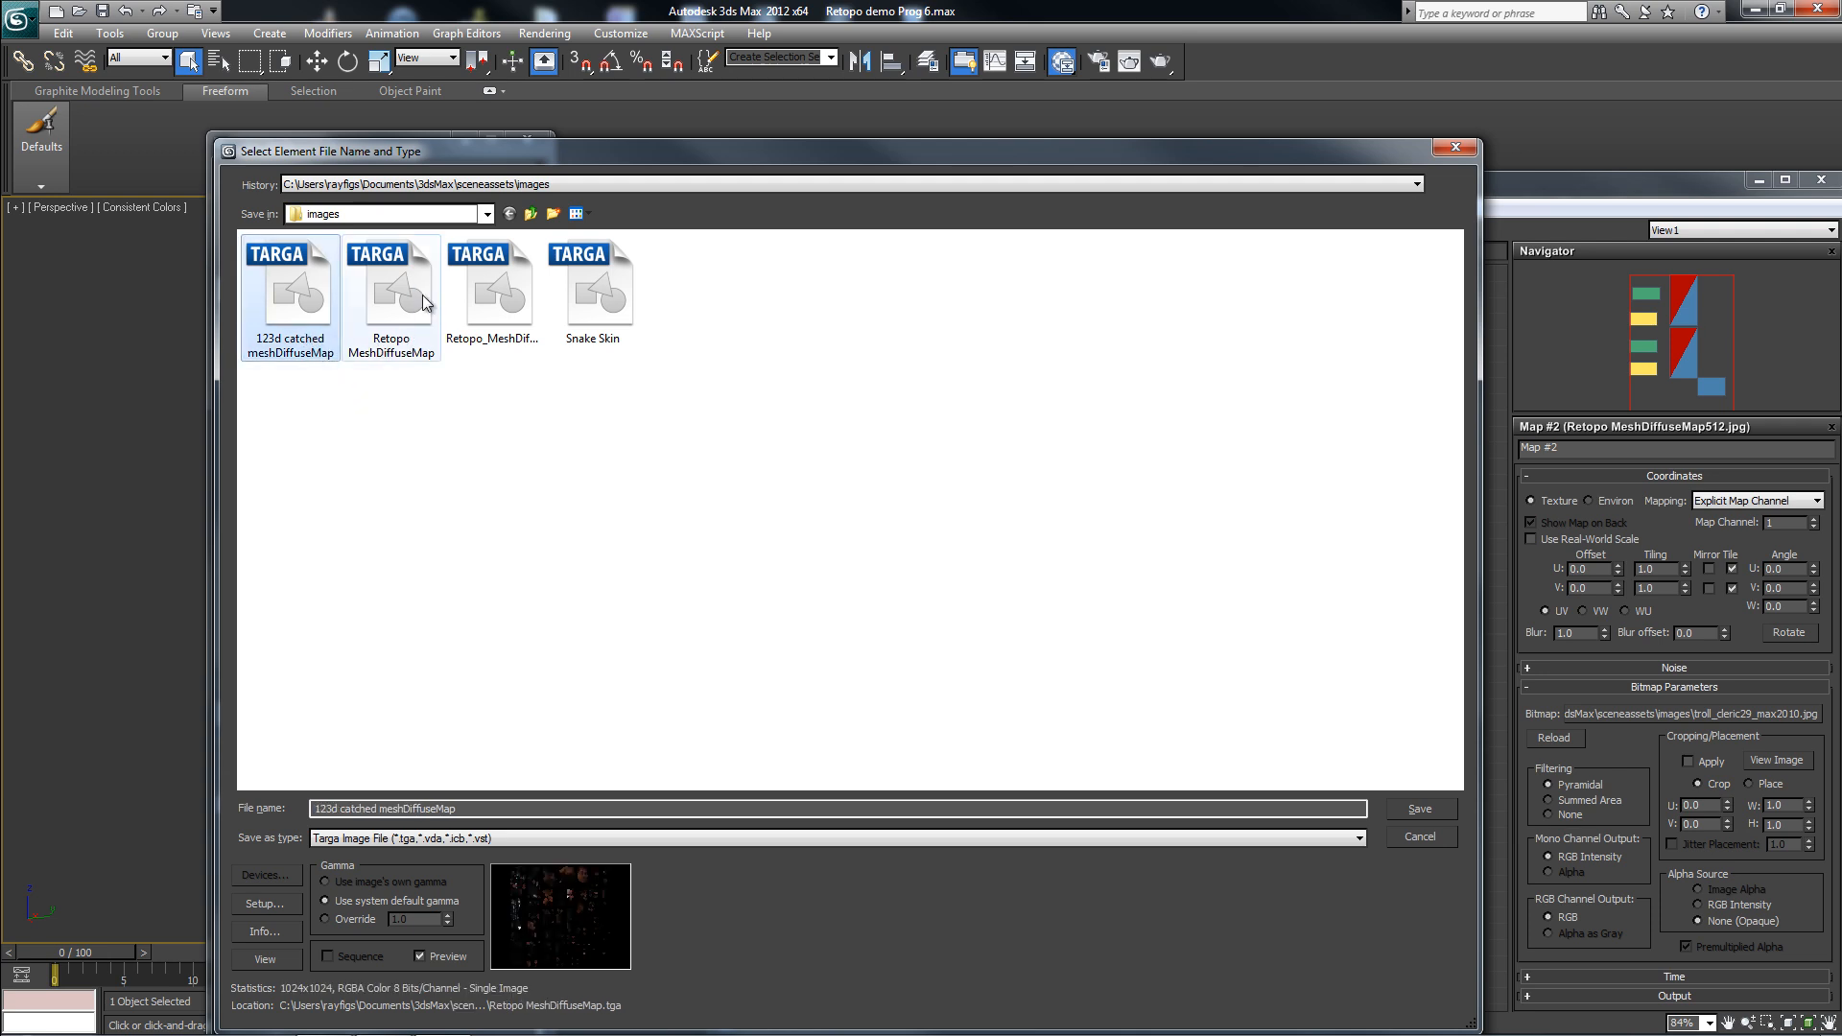
pyautogui.click(422, 295)
pyautogui.click(514, 295)
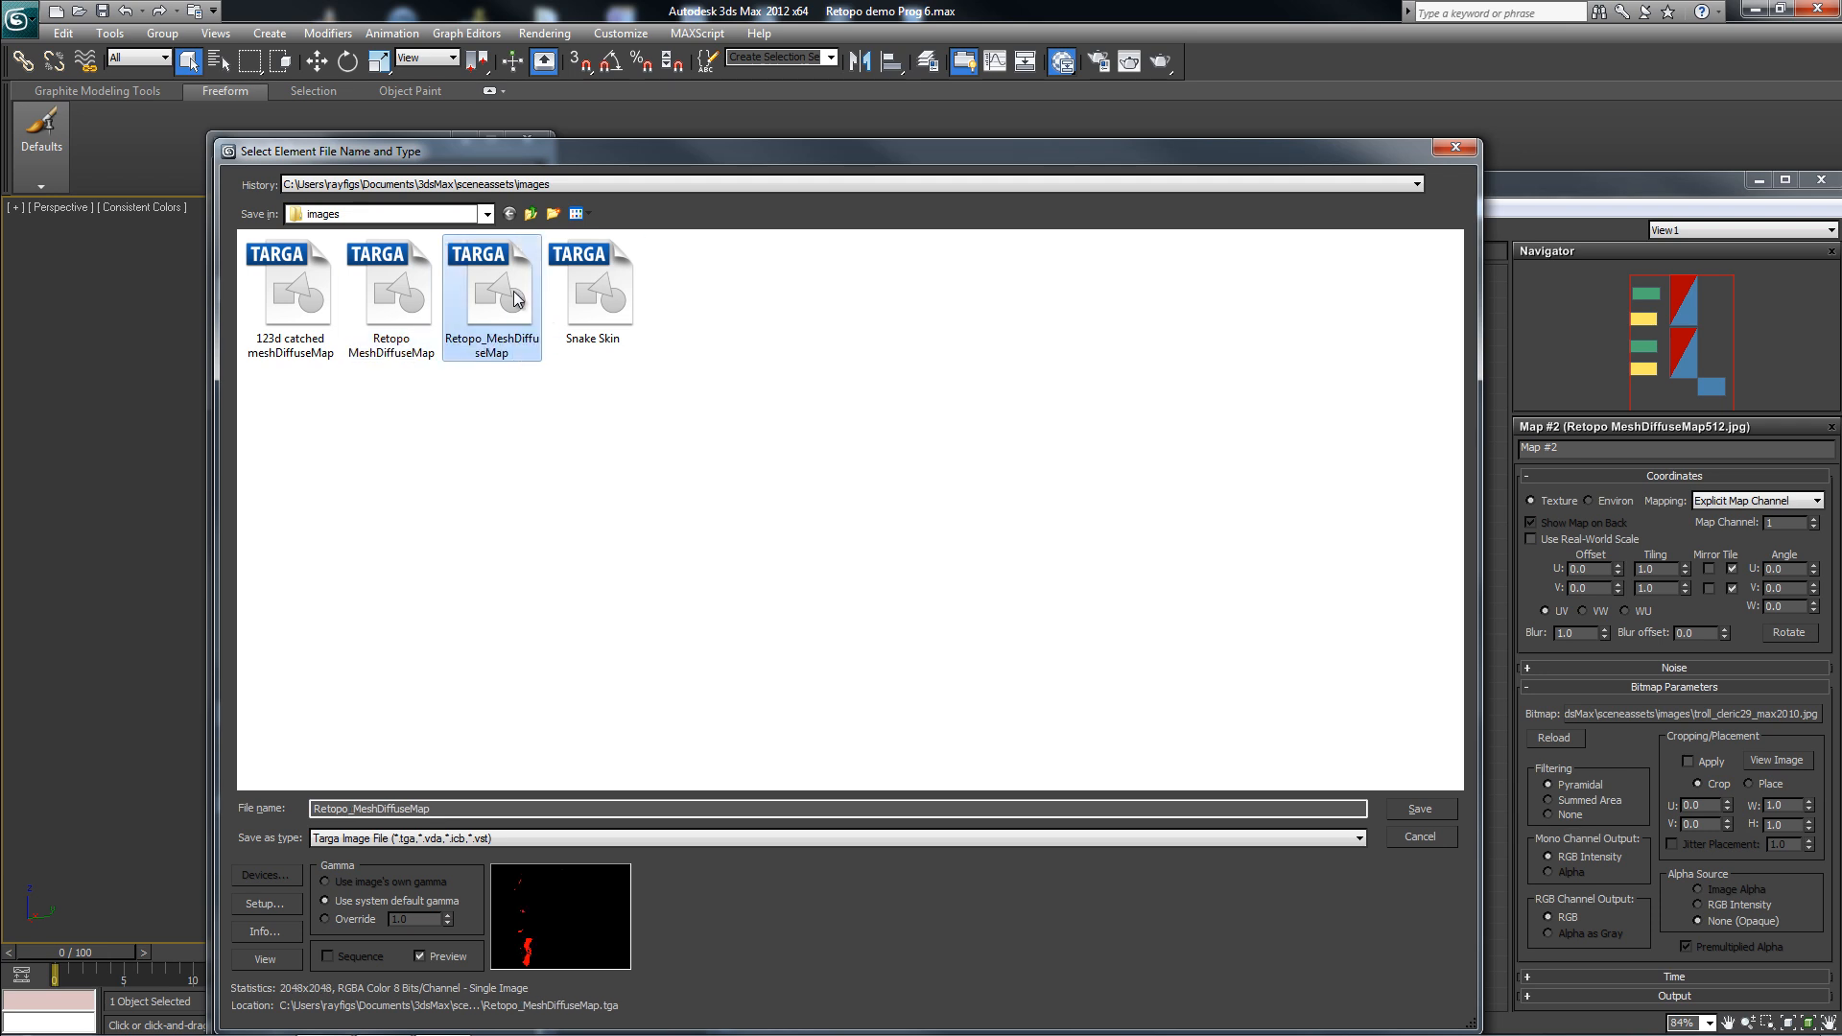
pyautogui.click(592, 289)
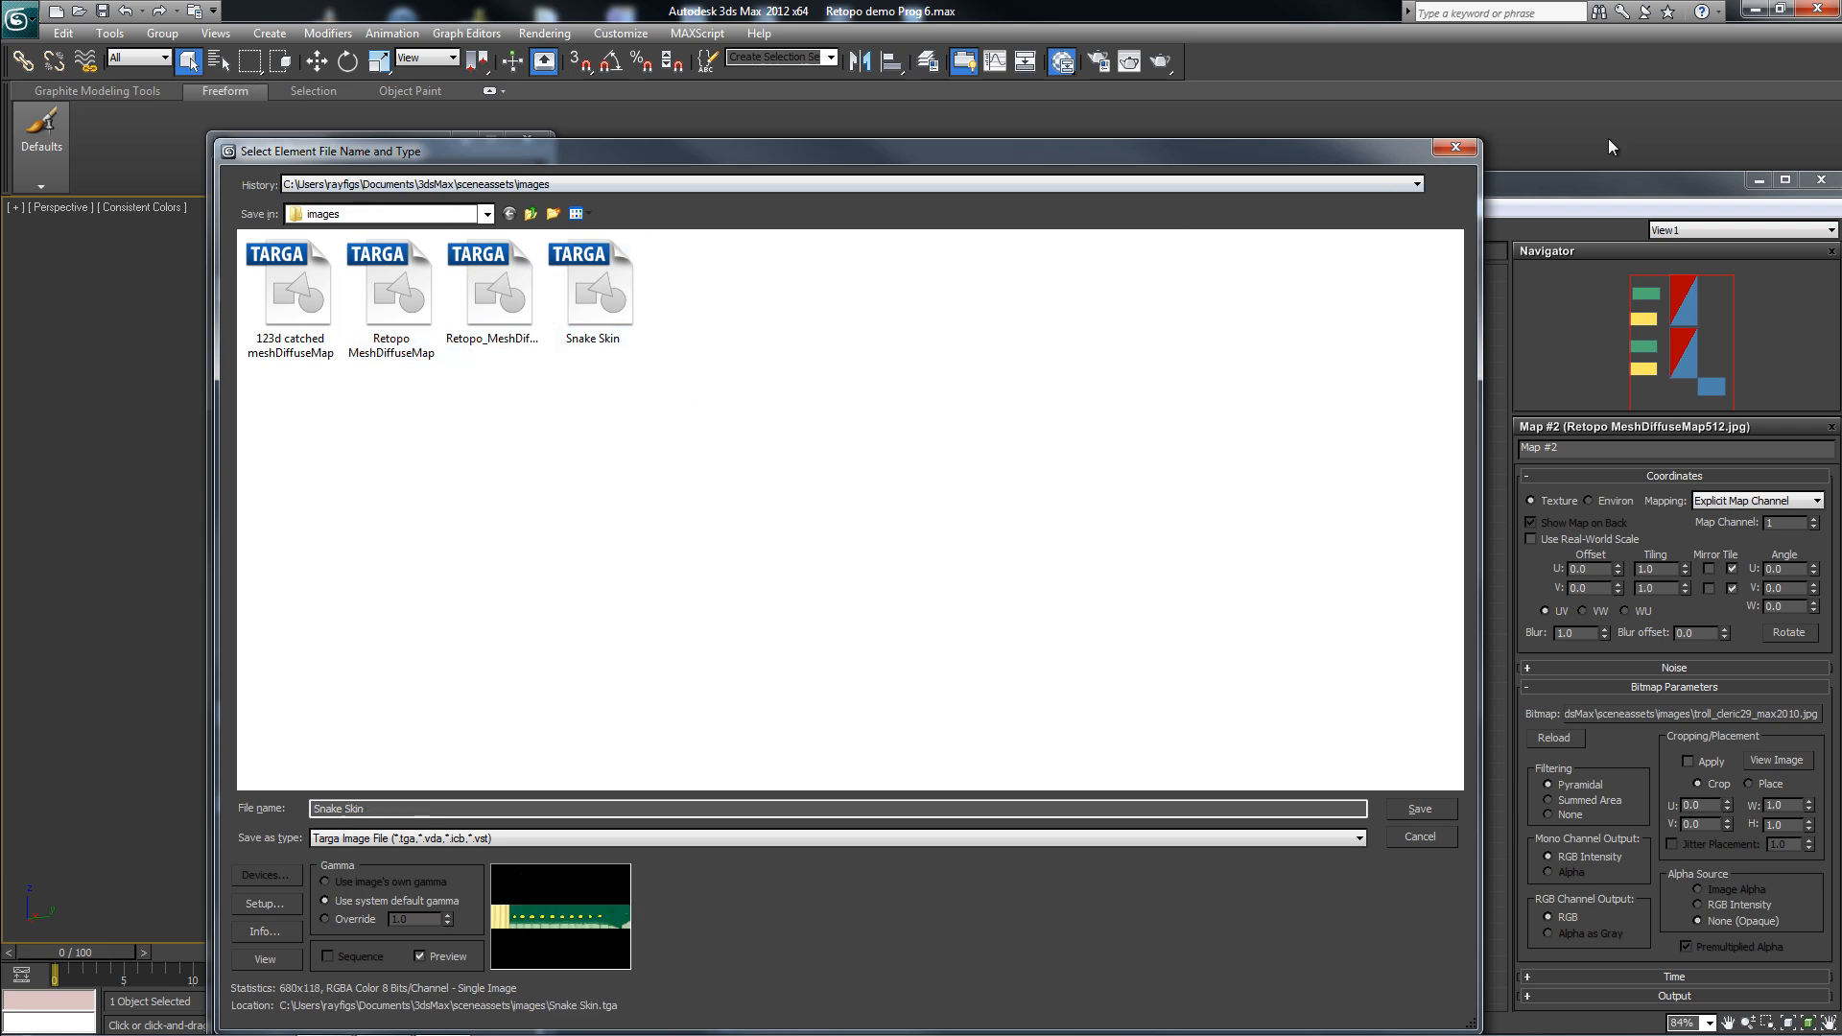
pyautogui.click(1455, 147)
# - Render the 2048x2048 diffuse map of the head mesh, overwriting Retopo_MeshDiffuseMap.tga, and dismiss the render message
pyautogui.moveTo(342, 163); pyautogui.dragTo(439, 13)
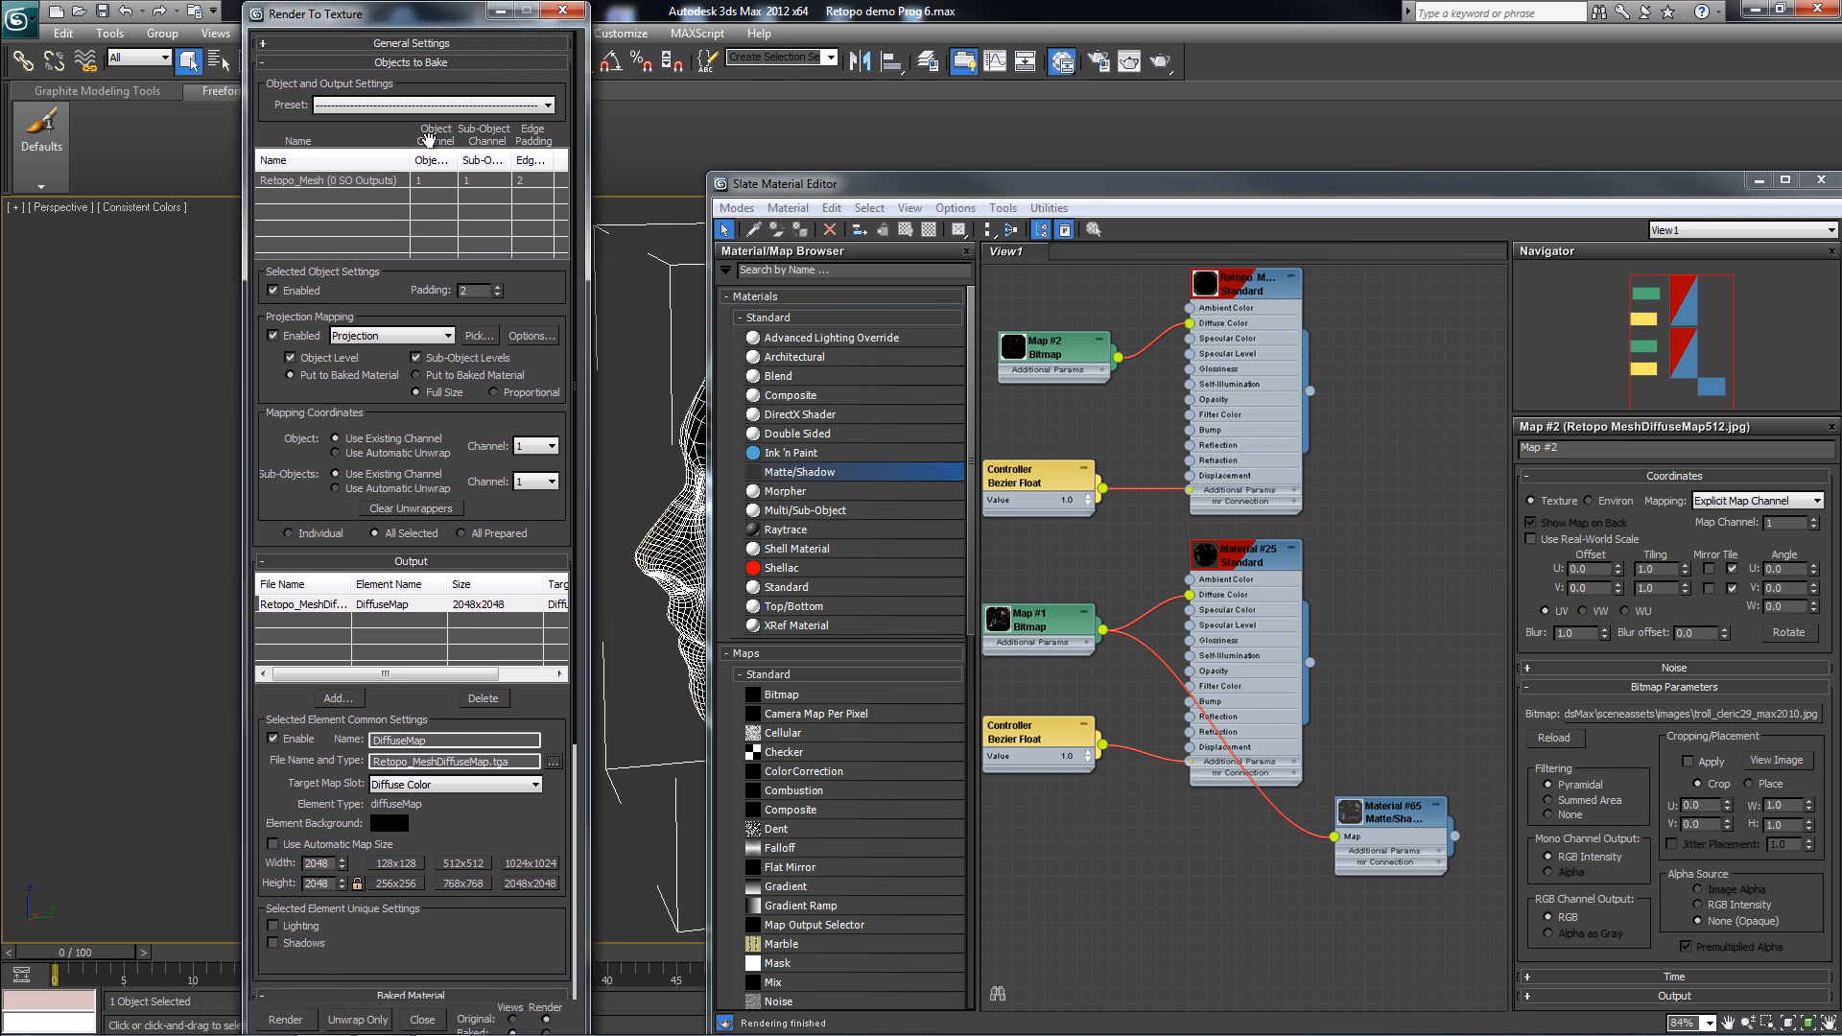
pyautogui.click(285, 1020)
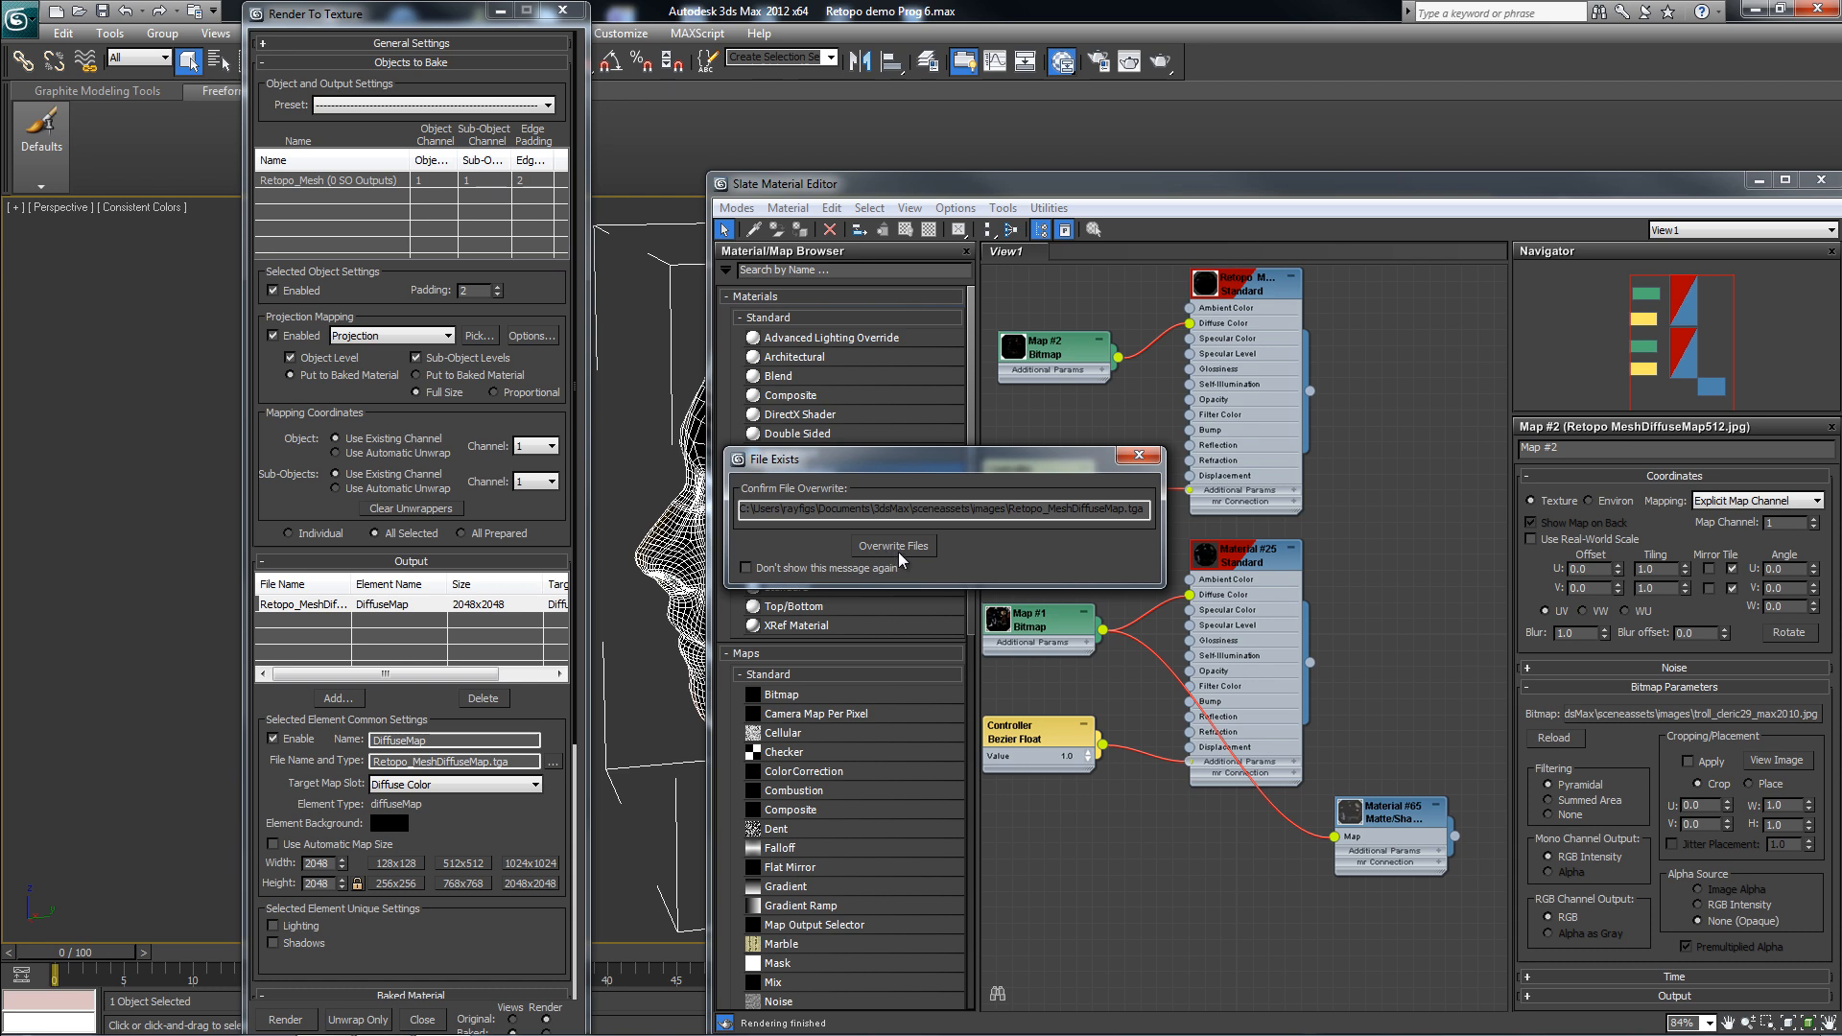
pyautogui.click(898, 550)
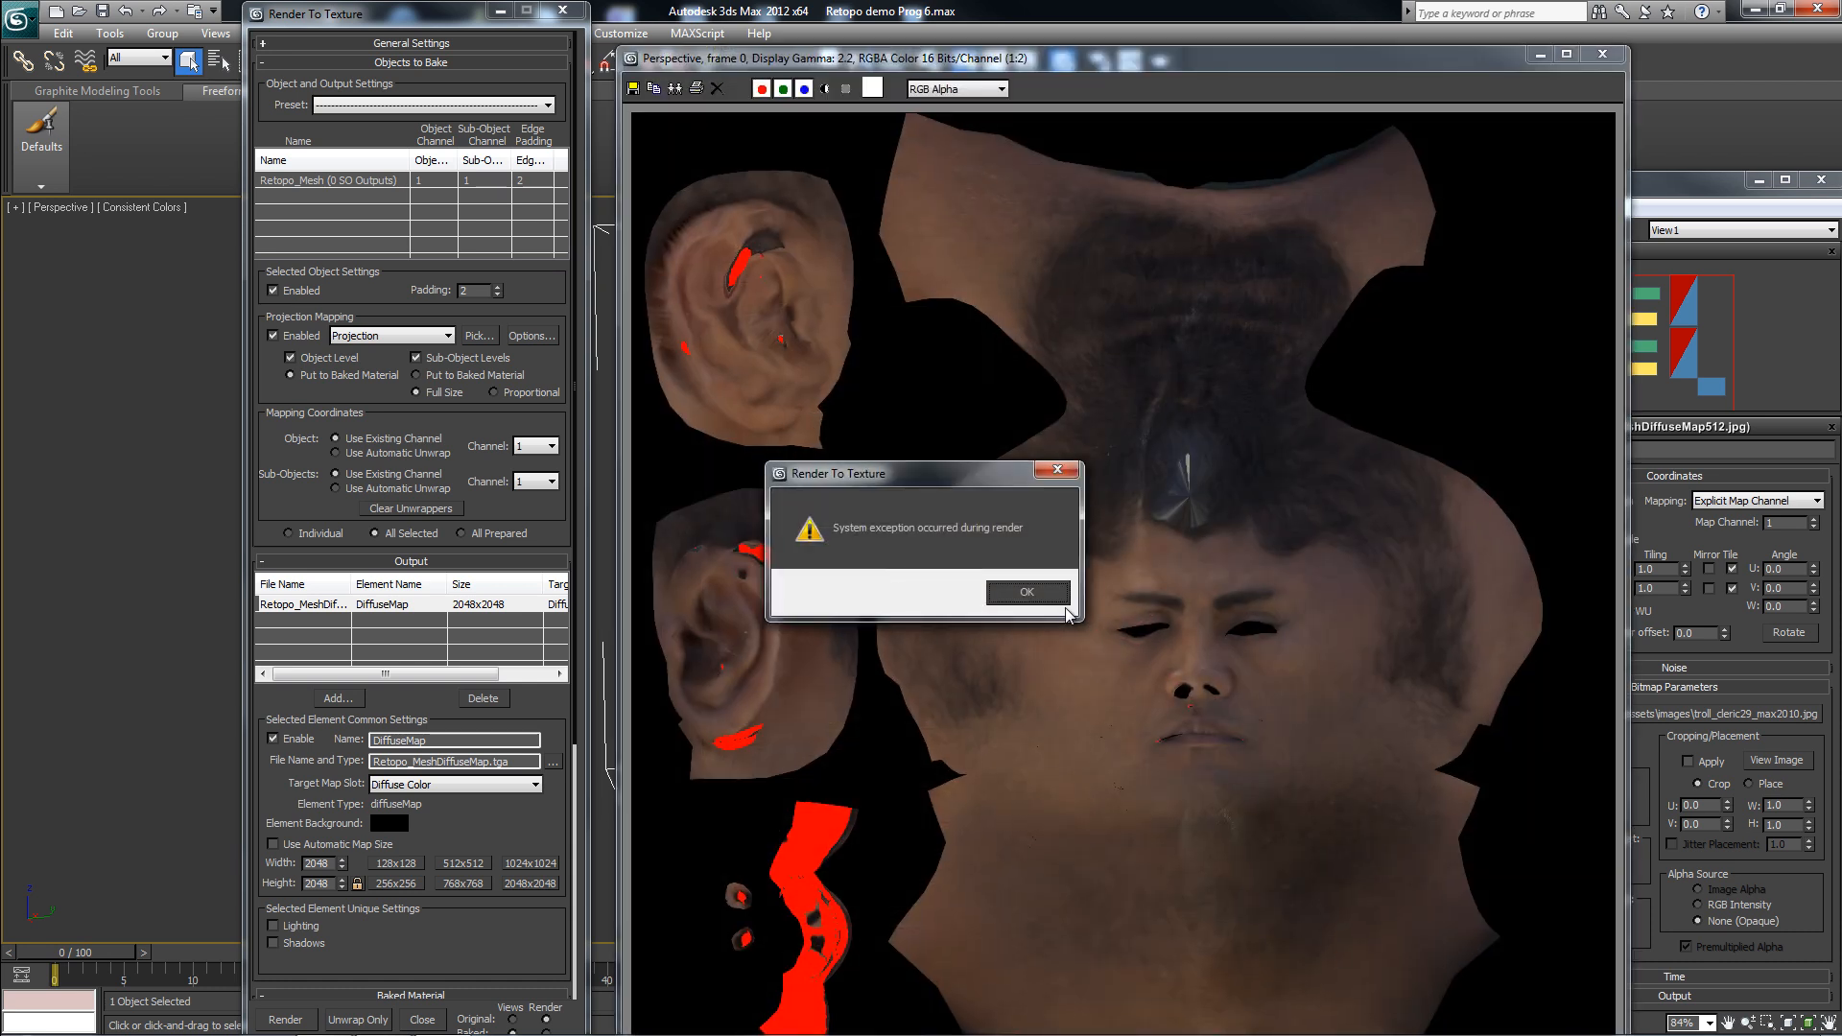
pyautogui.click(1058, 595)
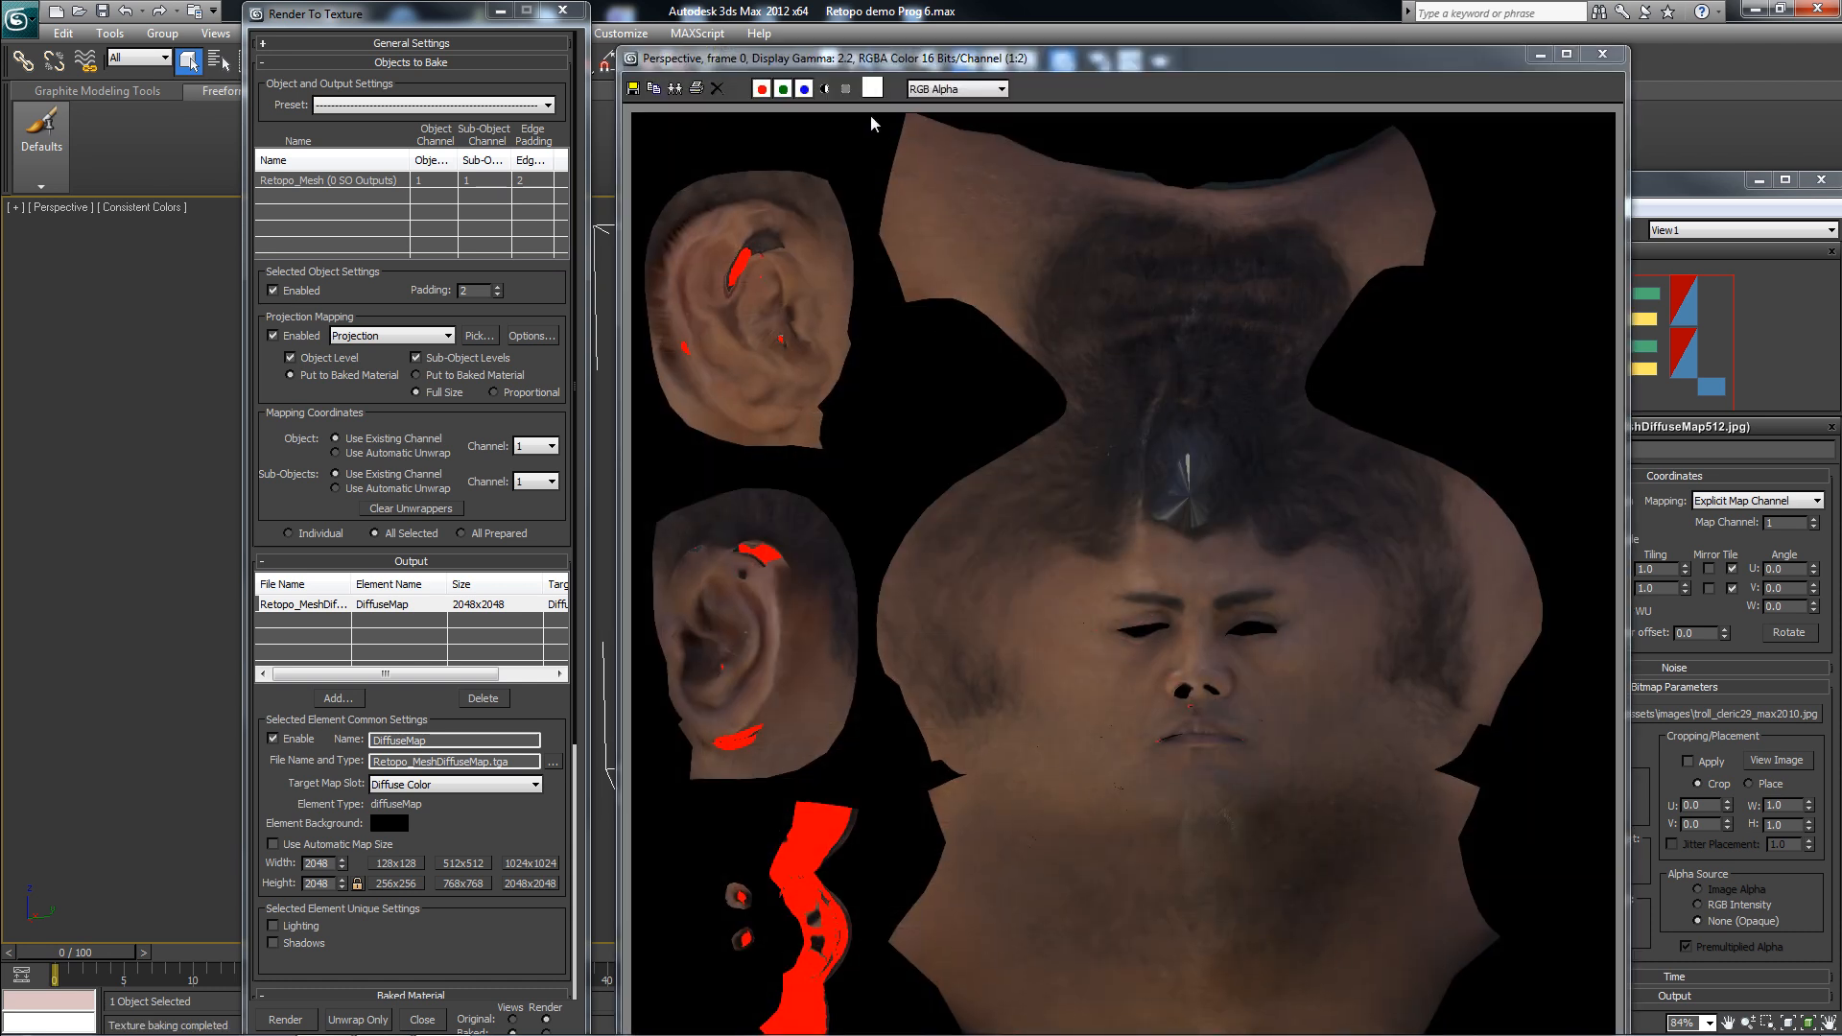
# - Save the rendered texture over 123d catched meshDiffuseMap.tga as a compressed 32-bit Targa and close the render window
pyautogui.moveTo(870, 59); pyautogui.dragTo(839, 40)
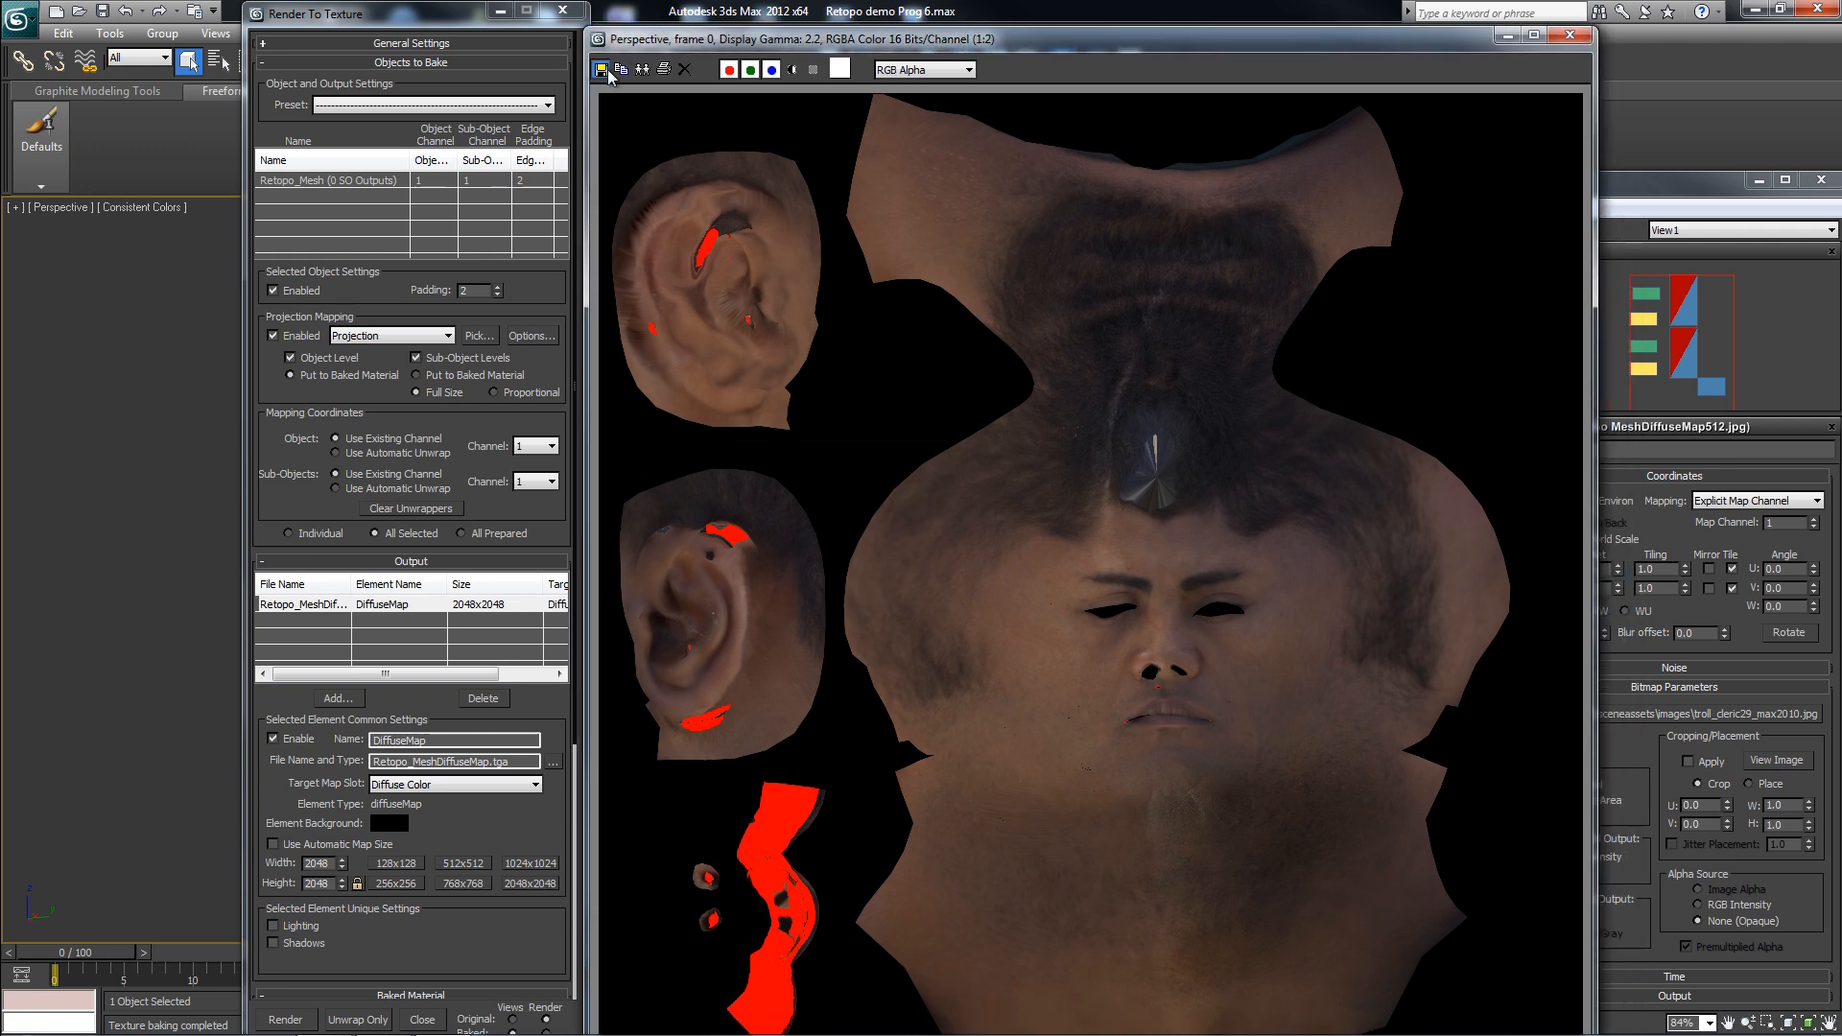
pyautogui.click(601, 70)
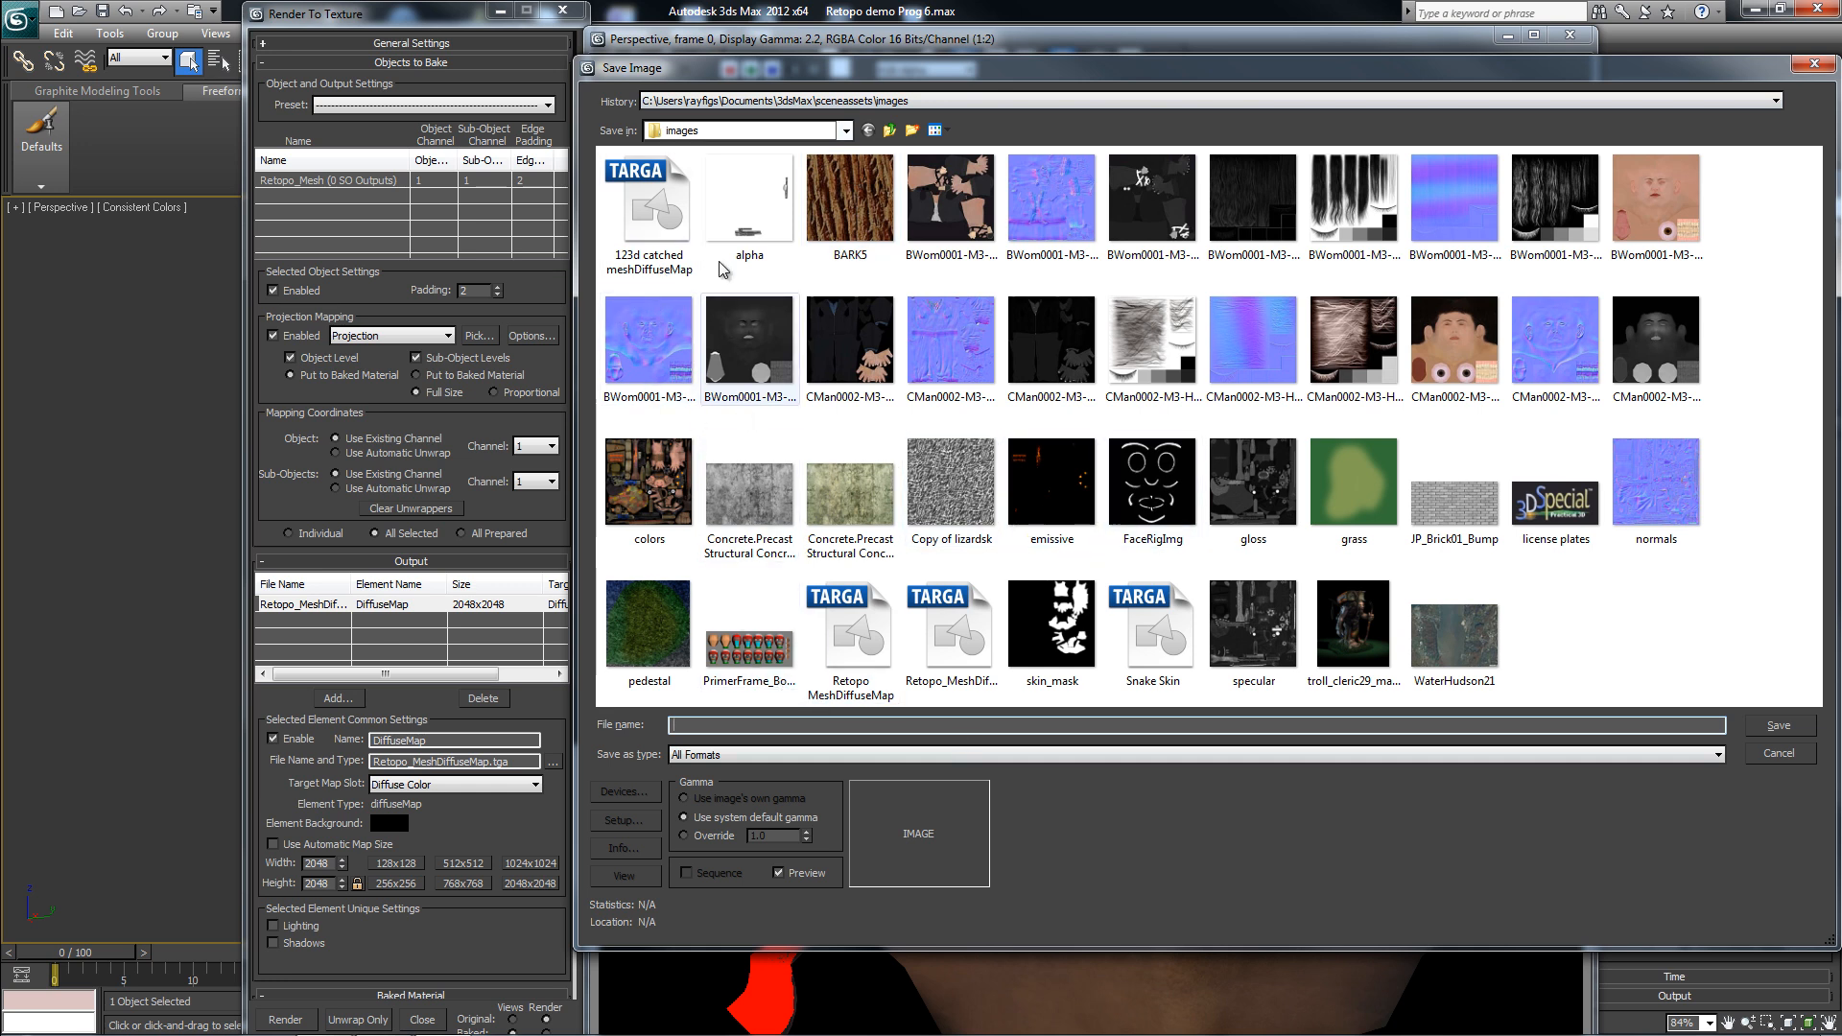
pyautogui.click(651, 206)
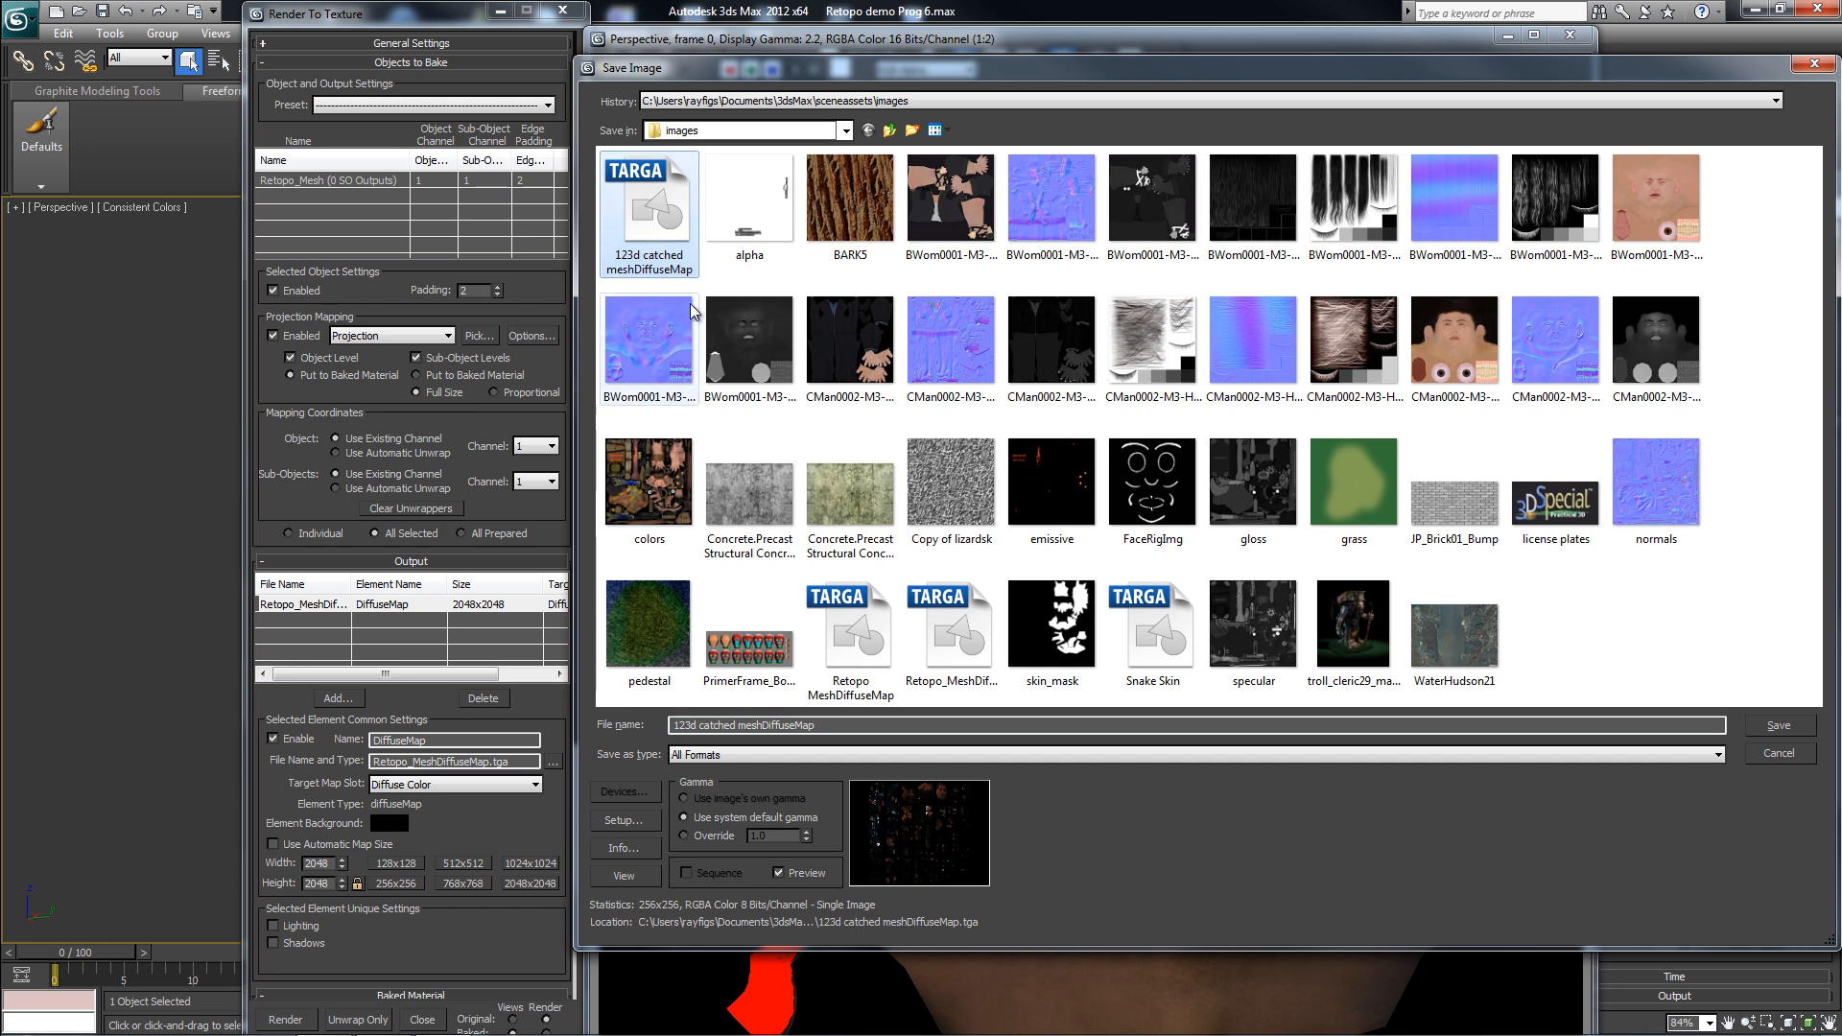
pyautogui.click(1777, 726)
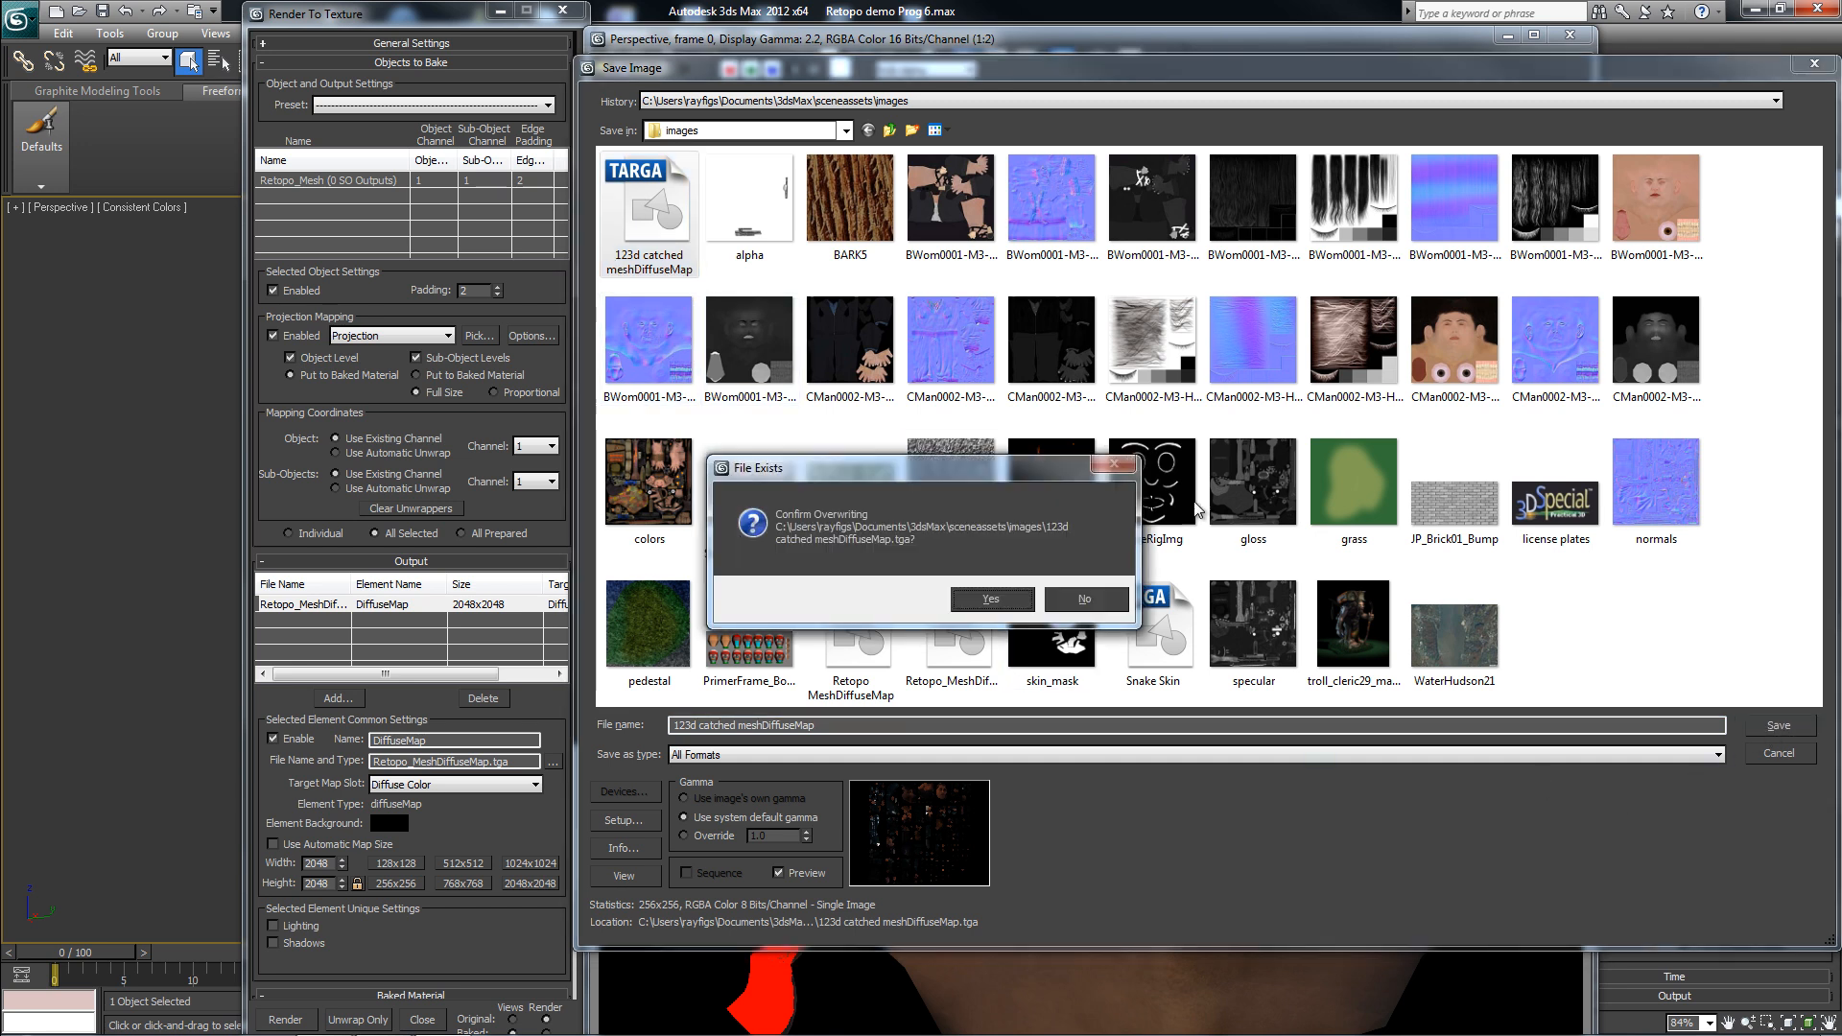
pyautogui.click(982, 597)
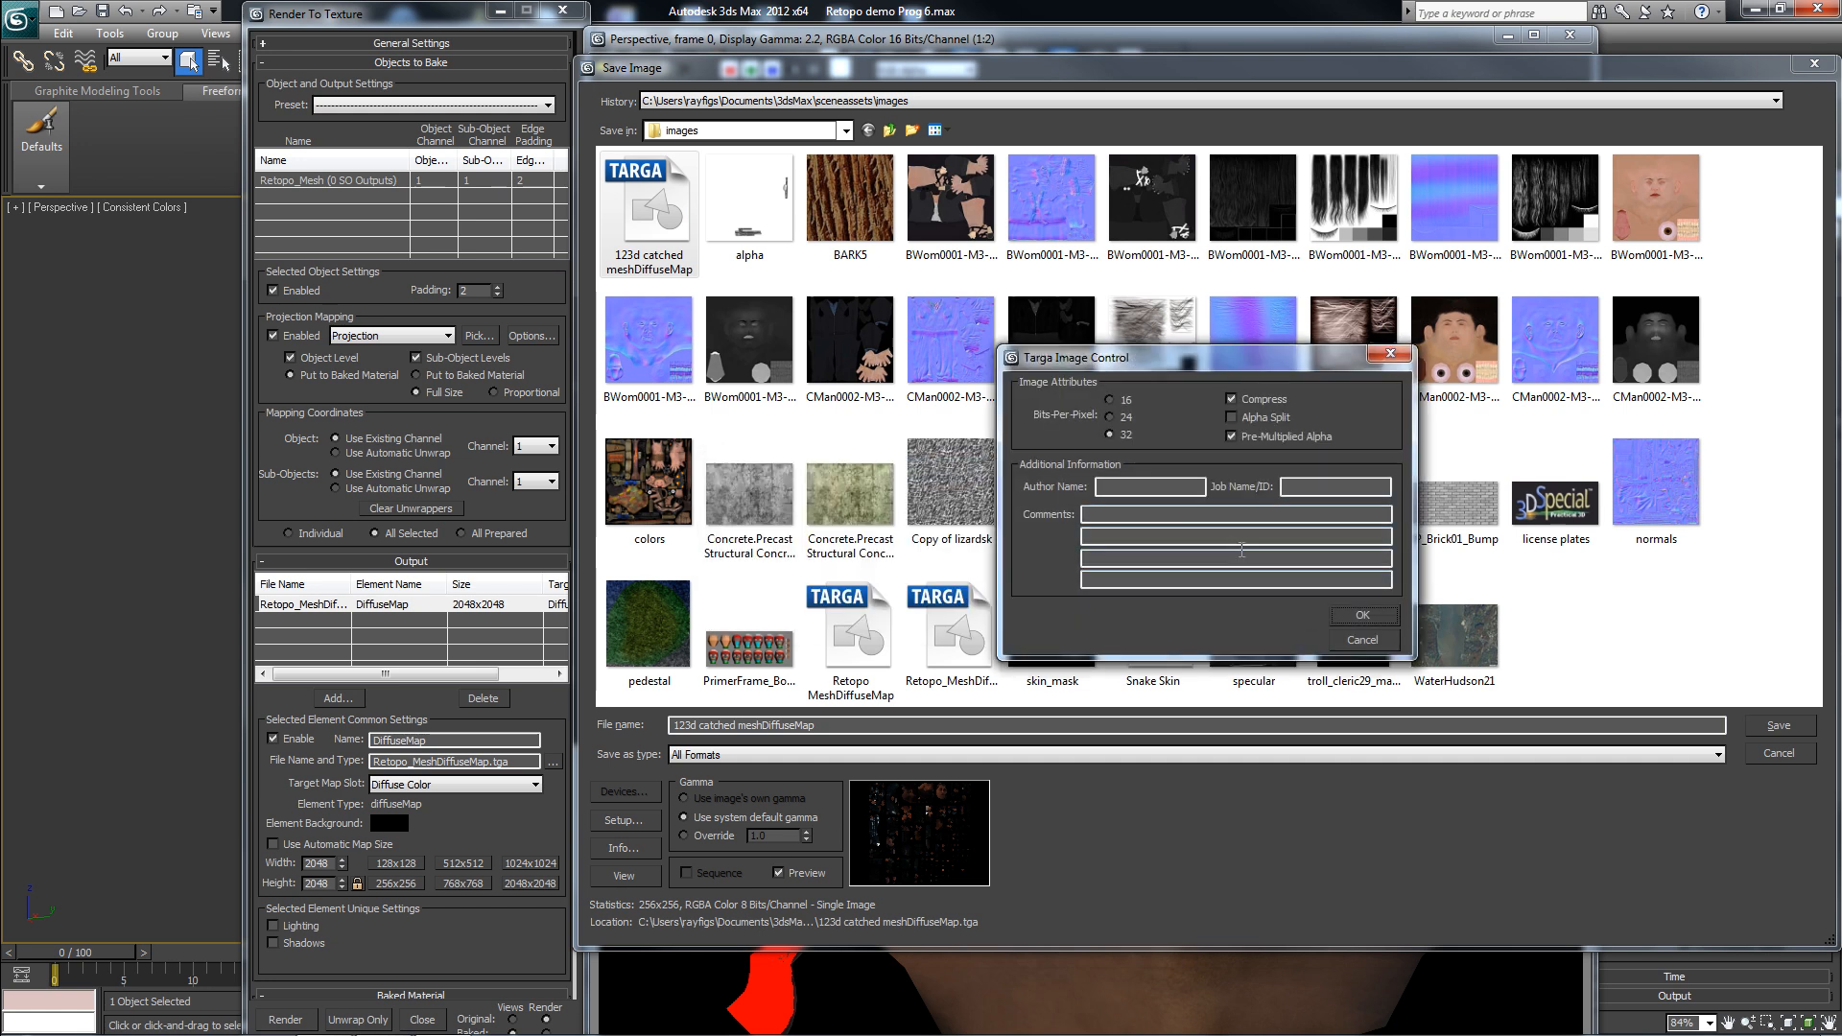
pyautogui.click(1359, 615)
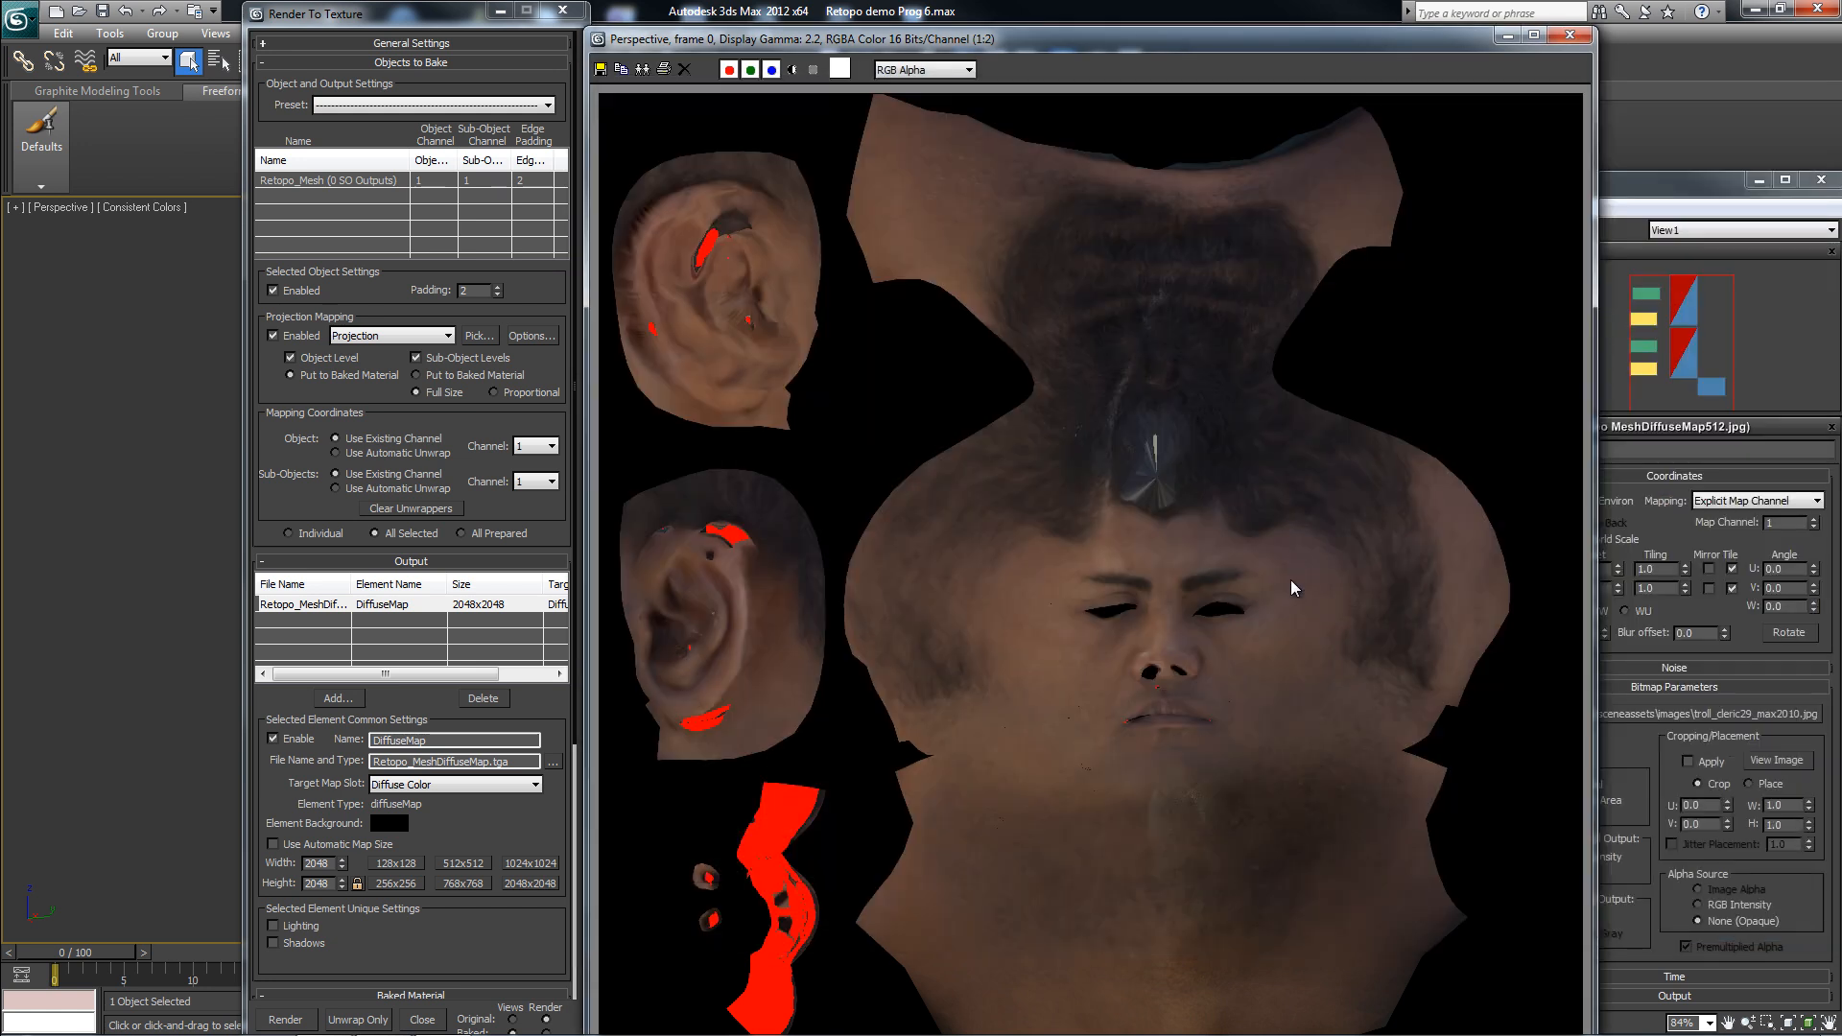
pyautogui.click(1569, 34)
# - Show all image formats and load 123d catched meshDiffuseMap.tga as the bitmap of Map #2
pyautogui.click(1060, 352)
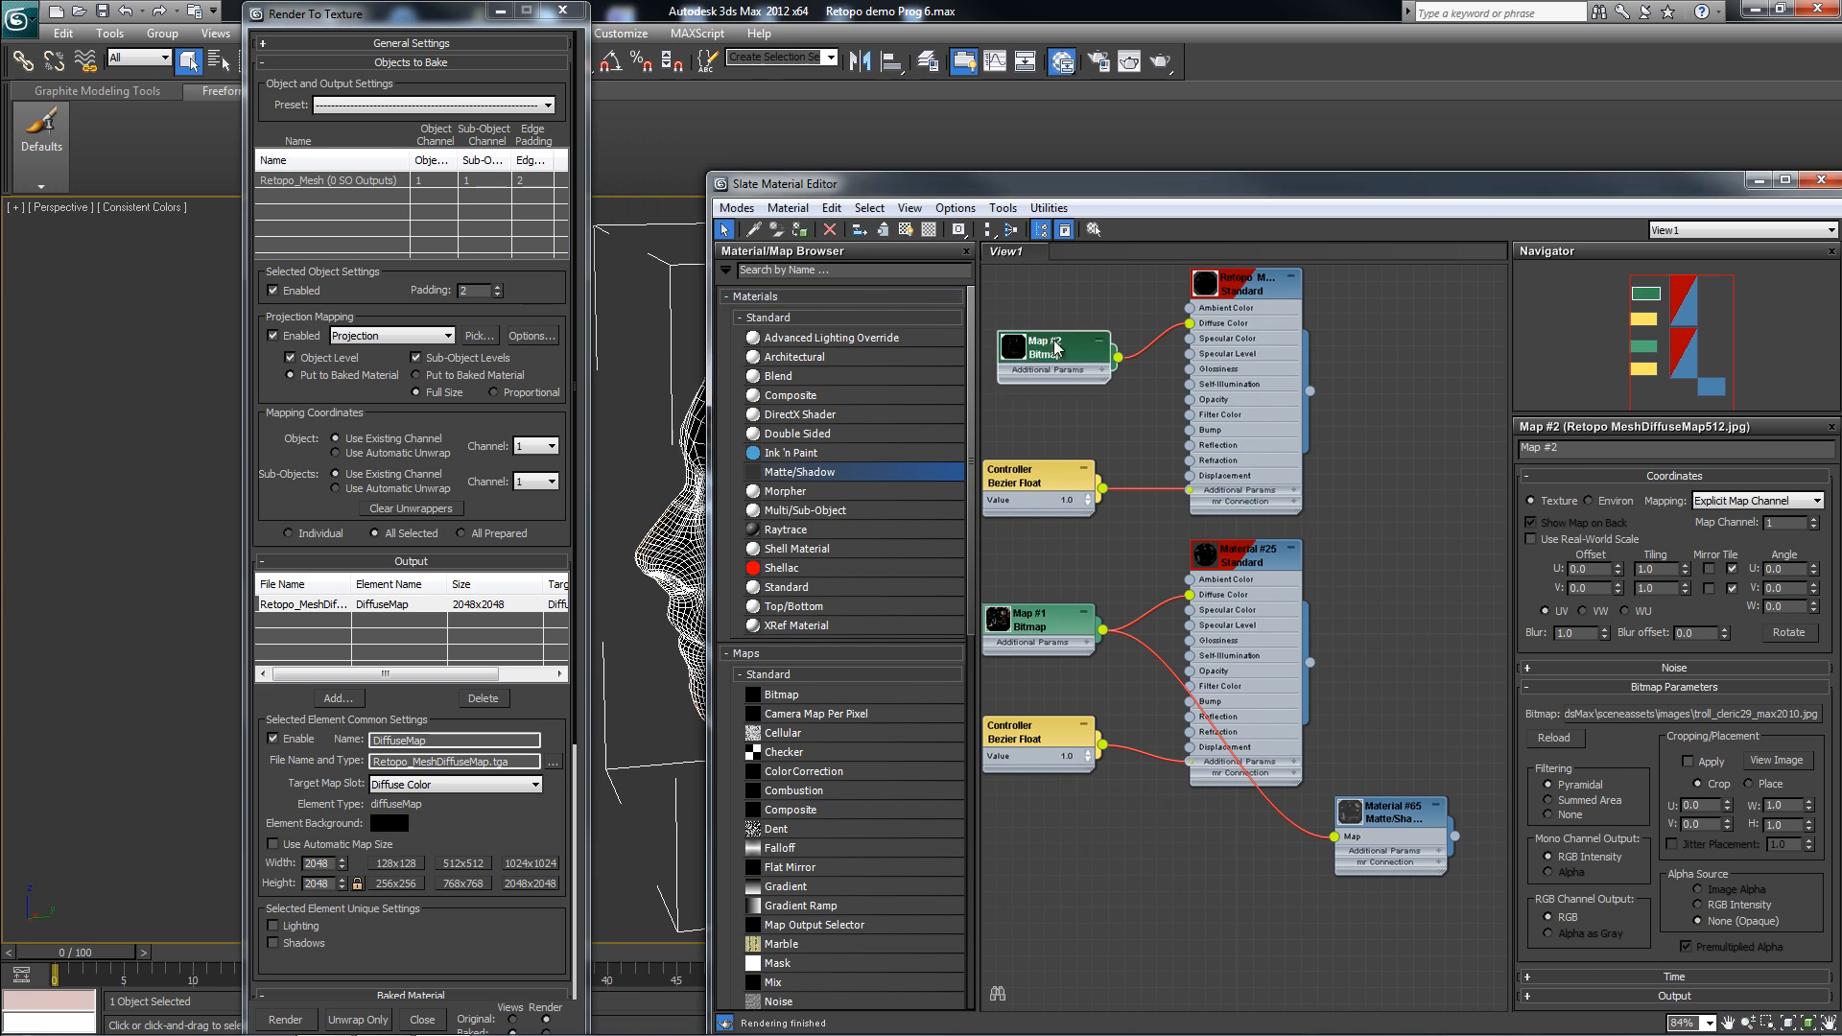
pyautogui.click(1737, 717)
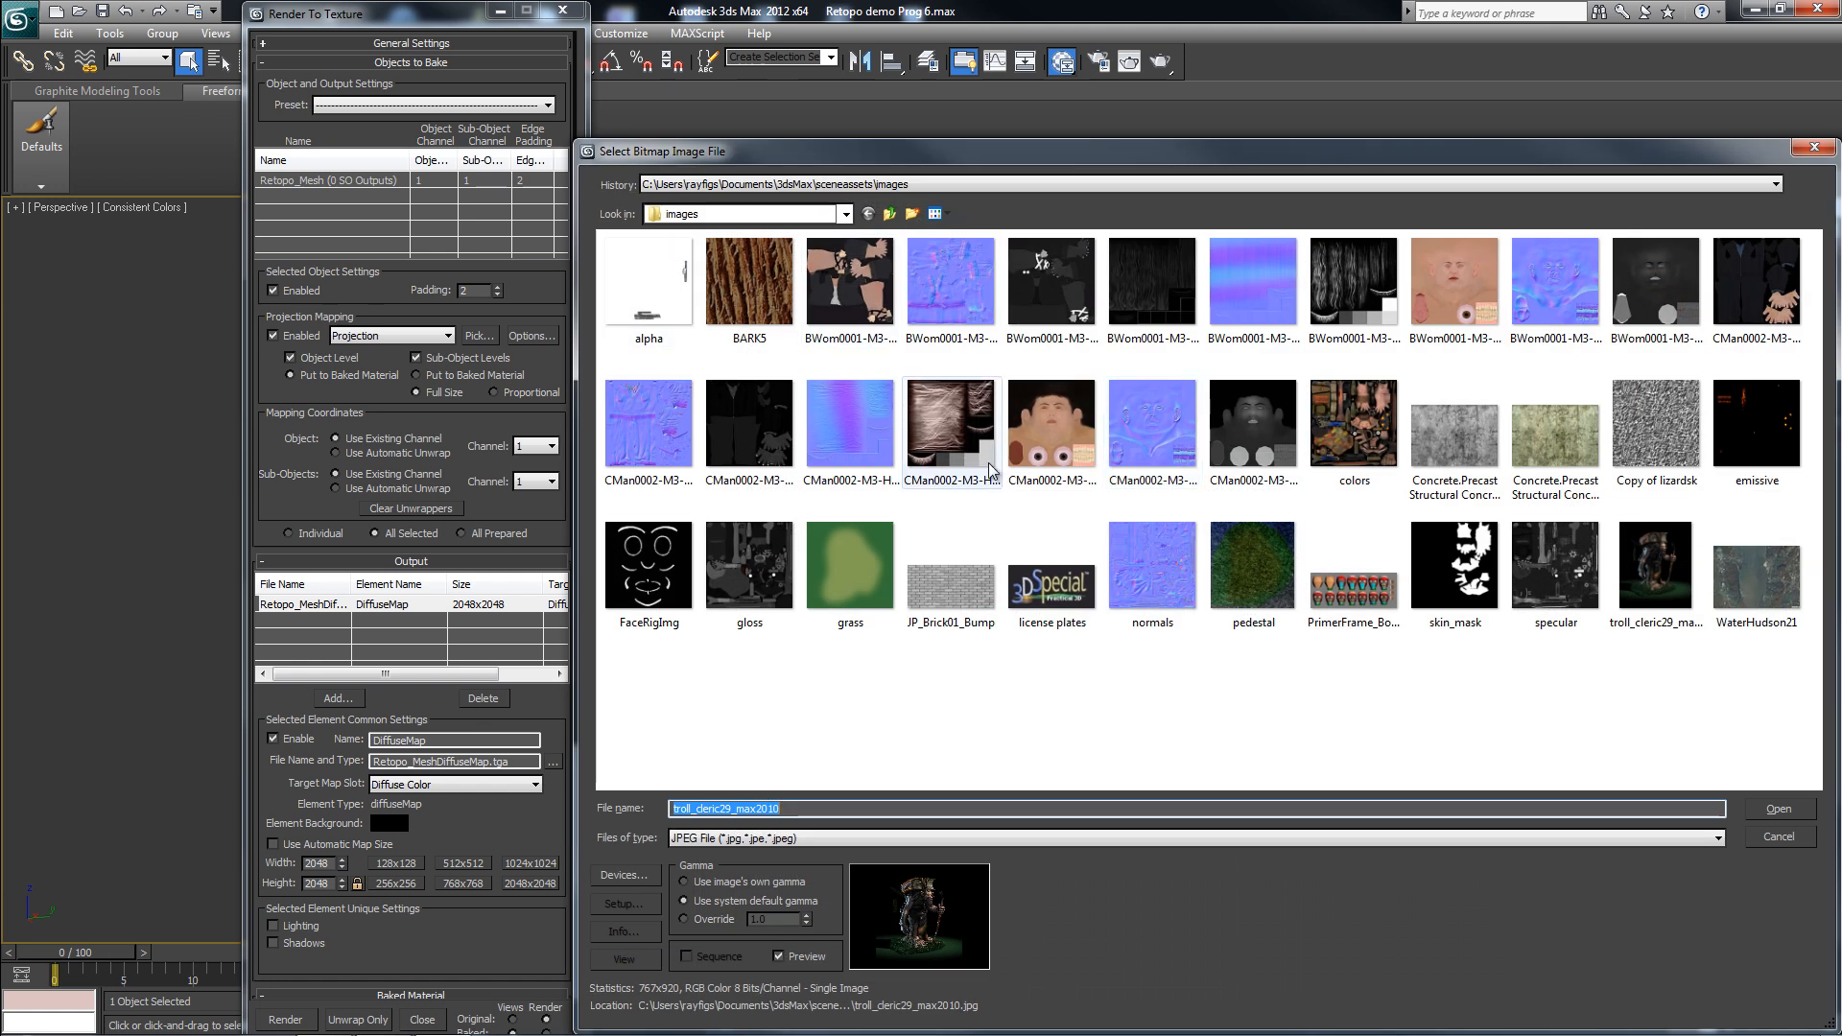
pyautogui.click(1088, 683)
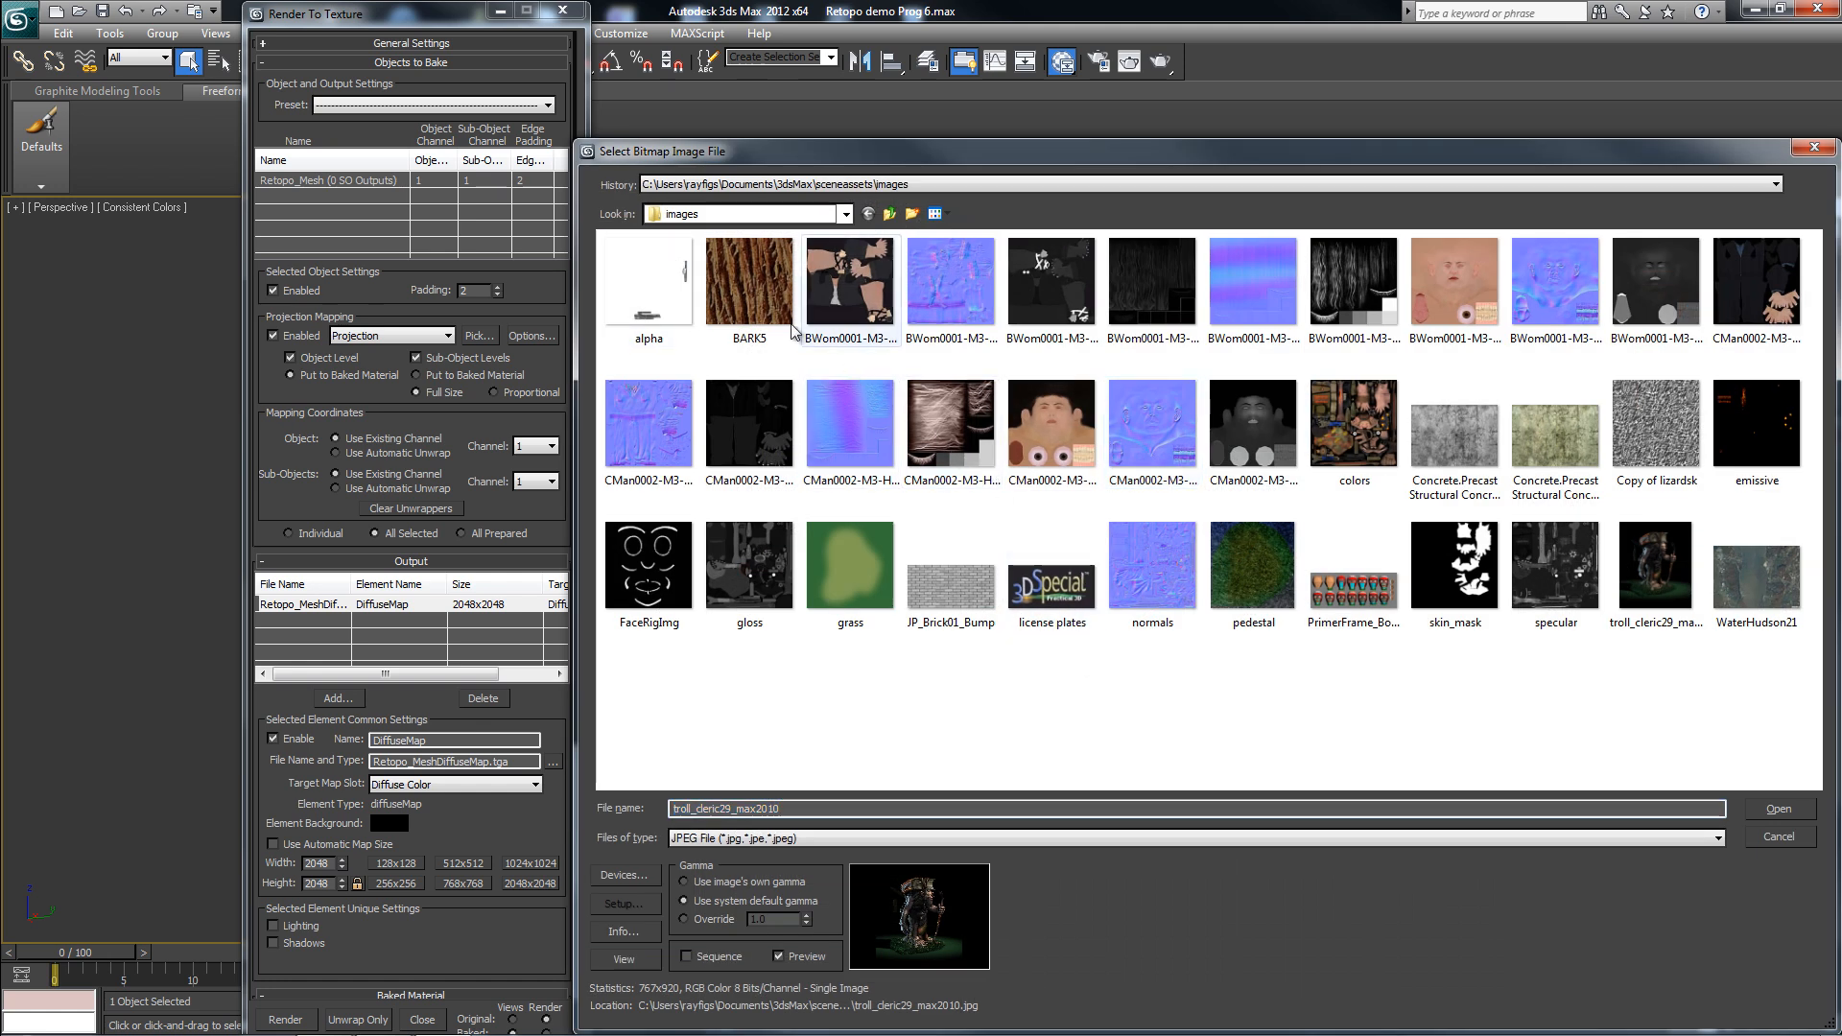
pyautogui.click(1056, 838)
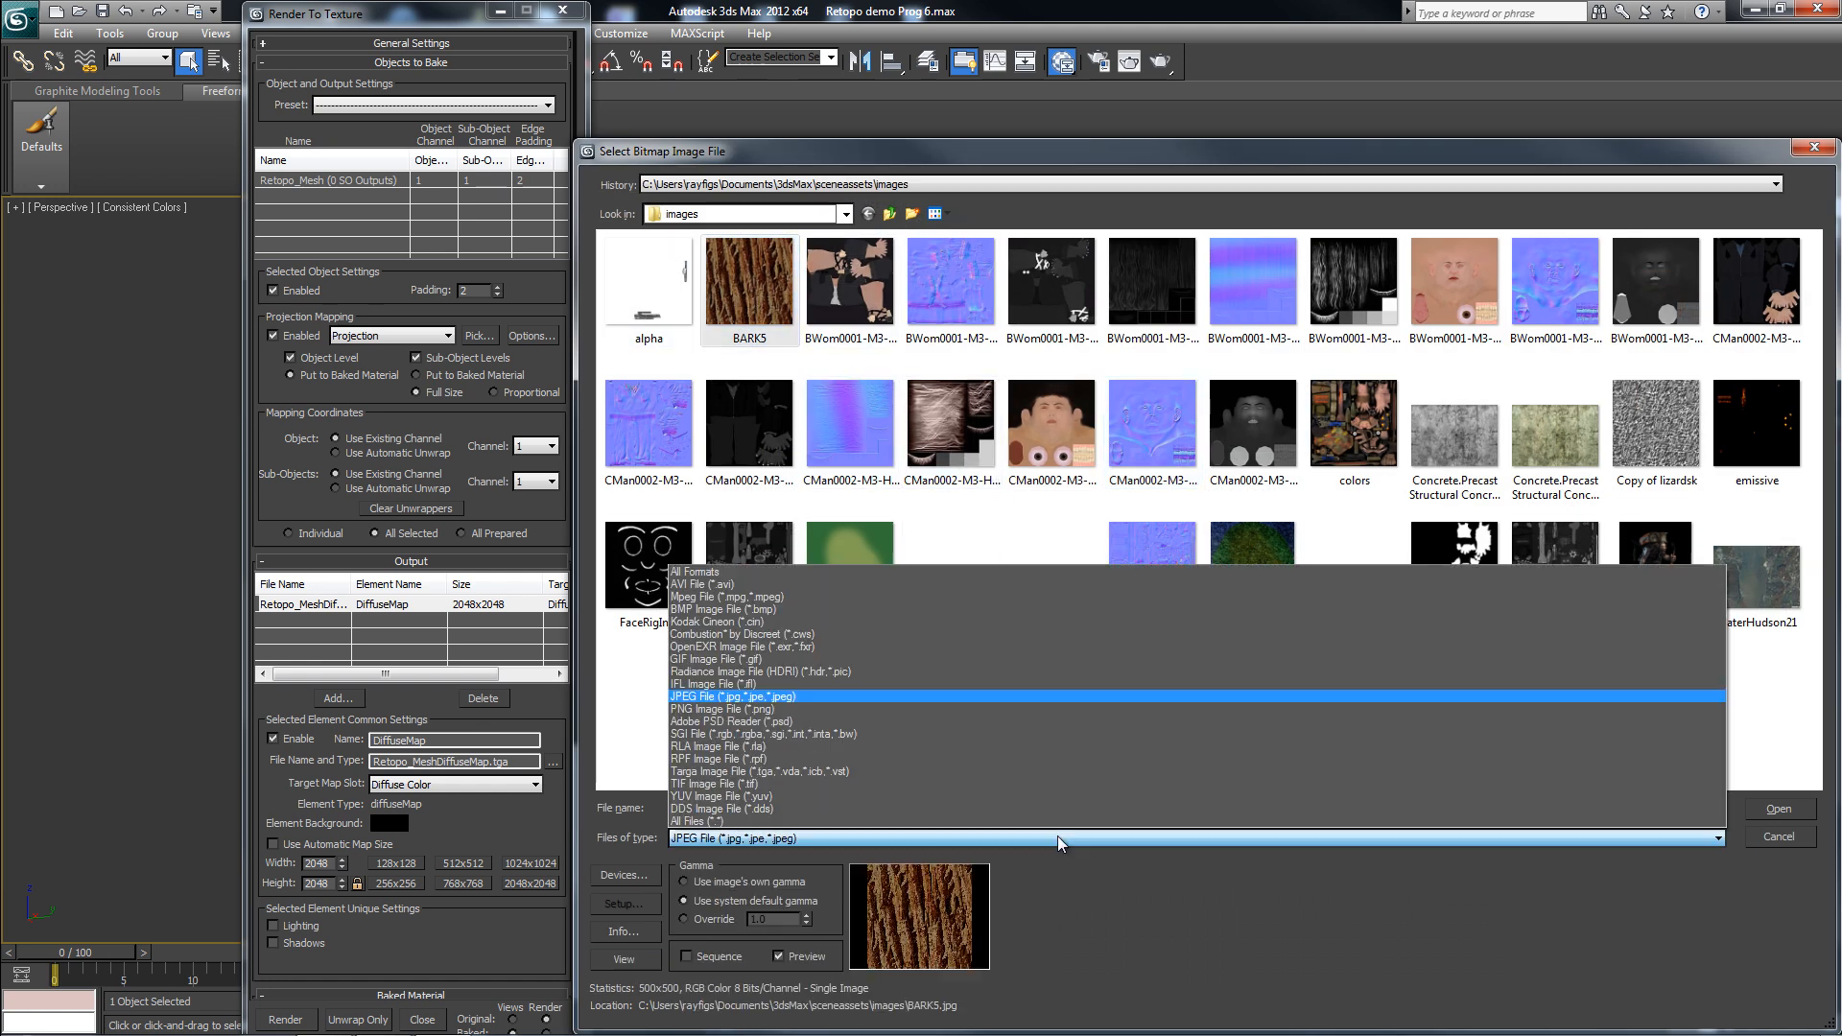
pyautogui.click(677, 564)
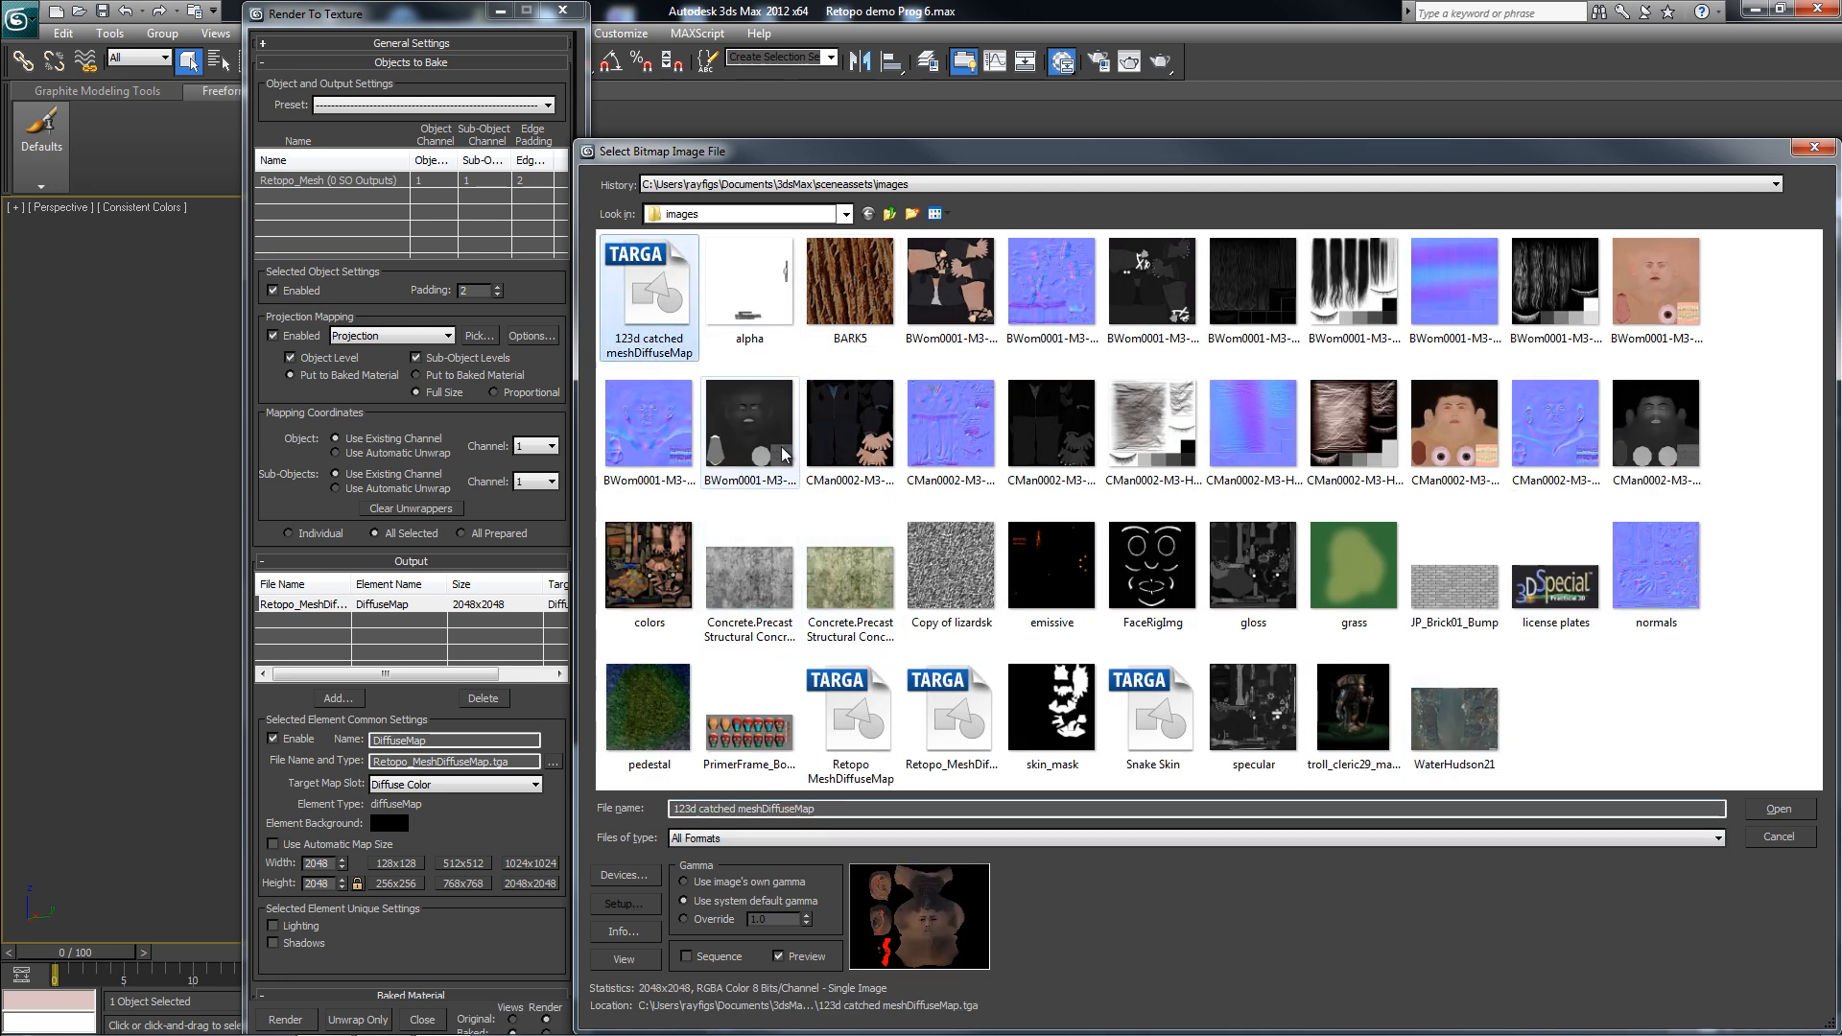
pyautogui.click(1778, 808)
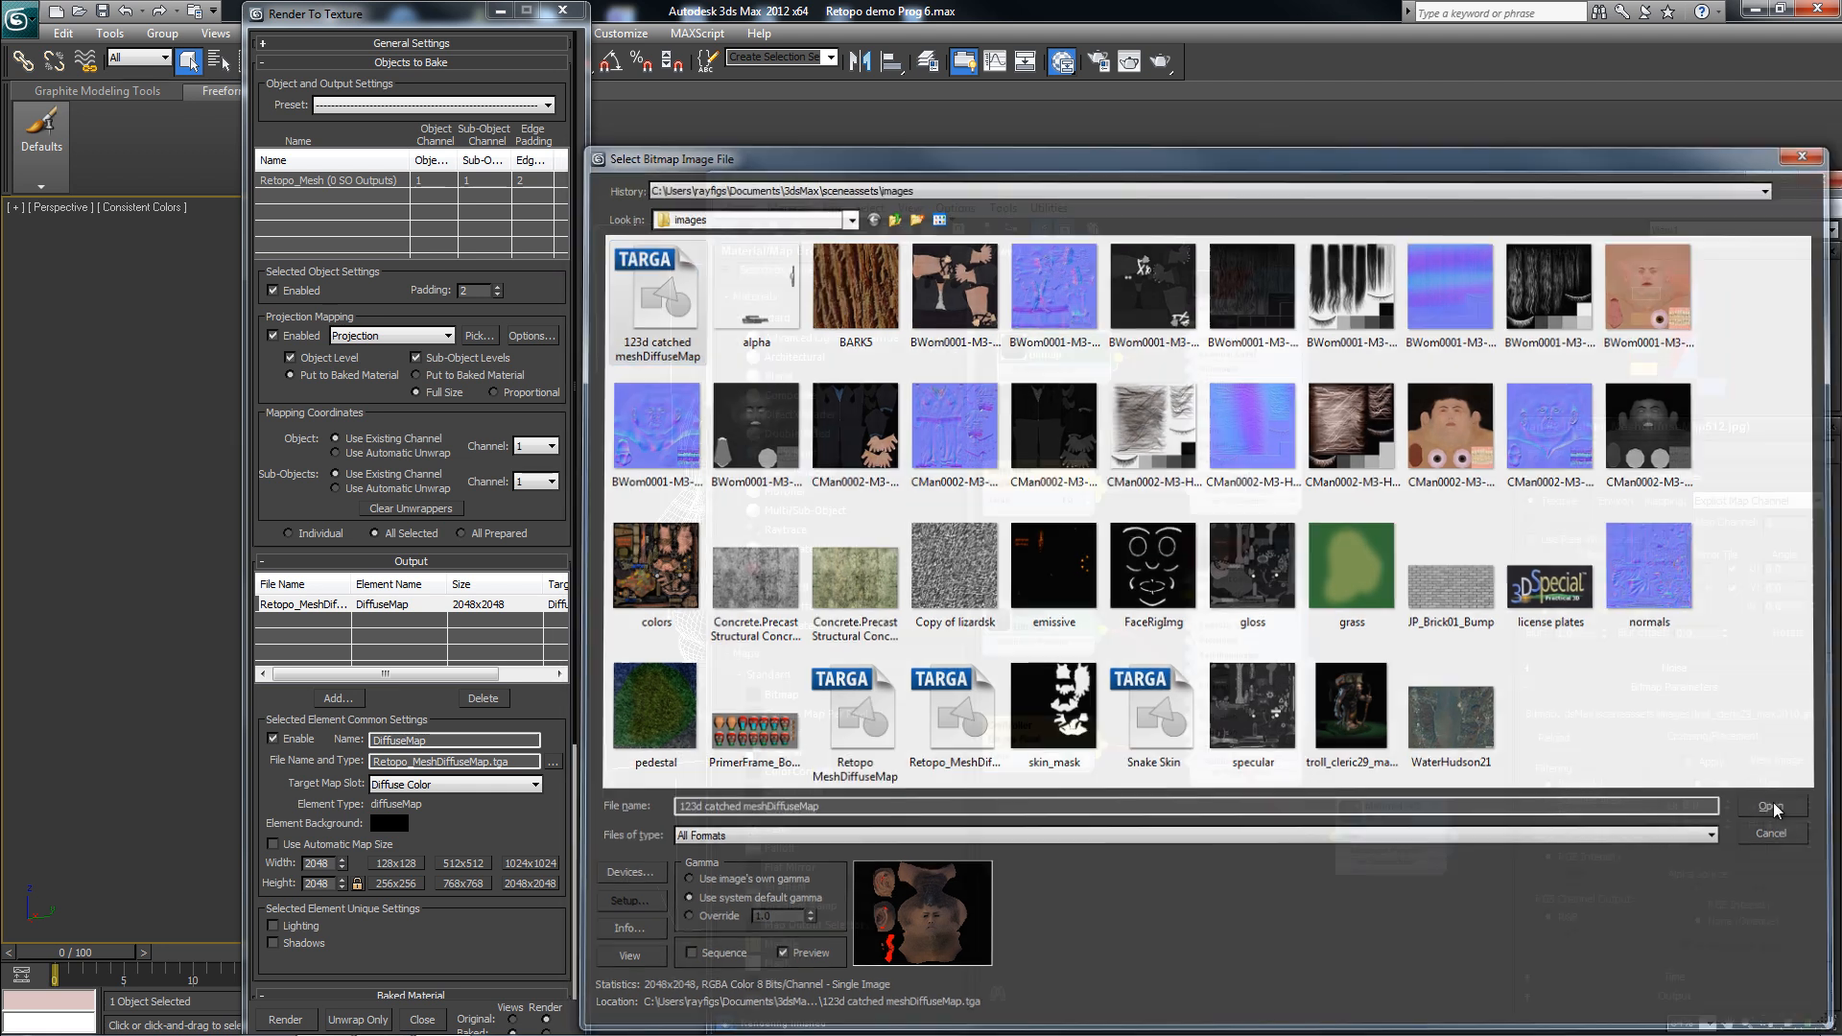
# - Clear the material editor and the Render To Texture dialog from the viewport and deselect the head mesh
pyautogui.moveTo(1656, 183); pyautogui.dragTo(831, 606)
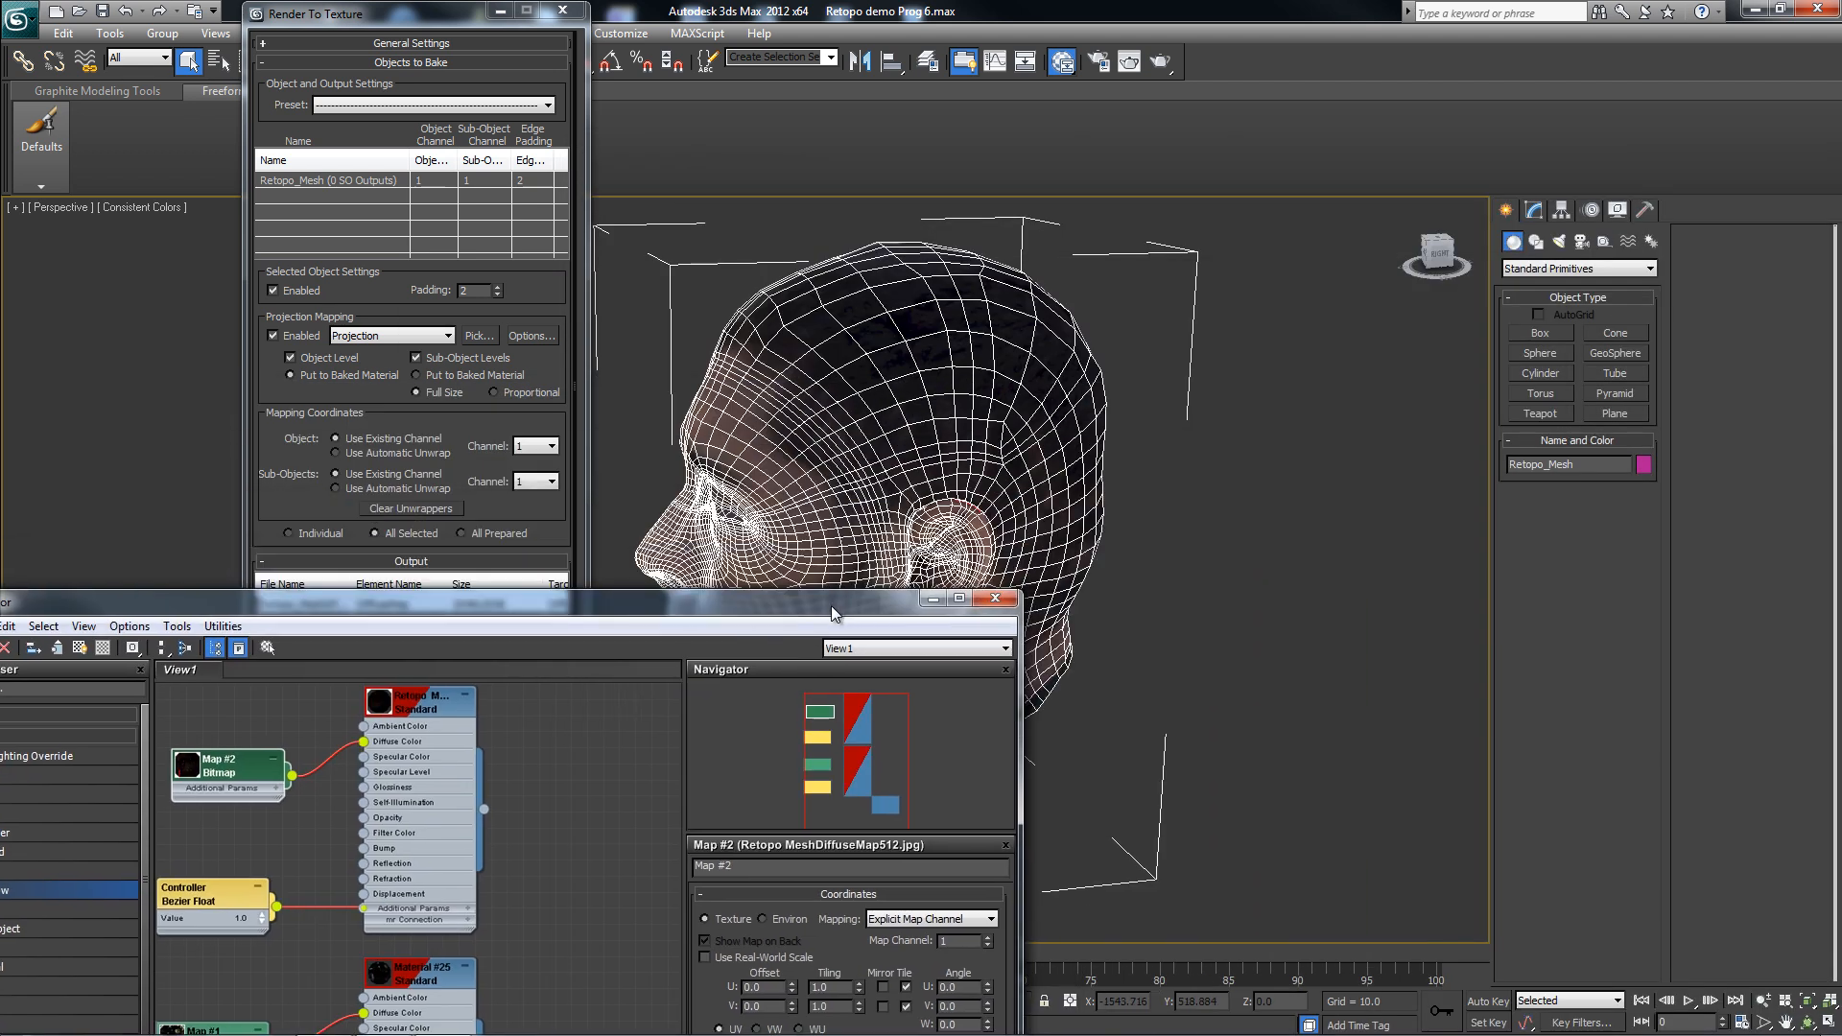
pyautogui.moveTo(435, 21); pyautogui.dragTo(34, 258)
pyautogui.click(159, 245)
pyautogui.click(343, 407)
# - Examine the newly applied diffuse texture on the side of the head, especially the seams and red areas around the ear
pyautogui.keyDown('alt'); pyautogui.moveTo(343, 407); pyautogui.dragTo(510, 397, button='middle'); pyautogui.keyUp('alt')
pyautogui.scroll(2, 605, 489)
pyautogui.keyDown('alt'); pyautogui.moveTo(603, 493); pyautogui.dragTo(538, 493, button='middle'); pyautogui.keyUp('alt')
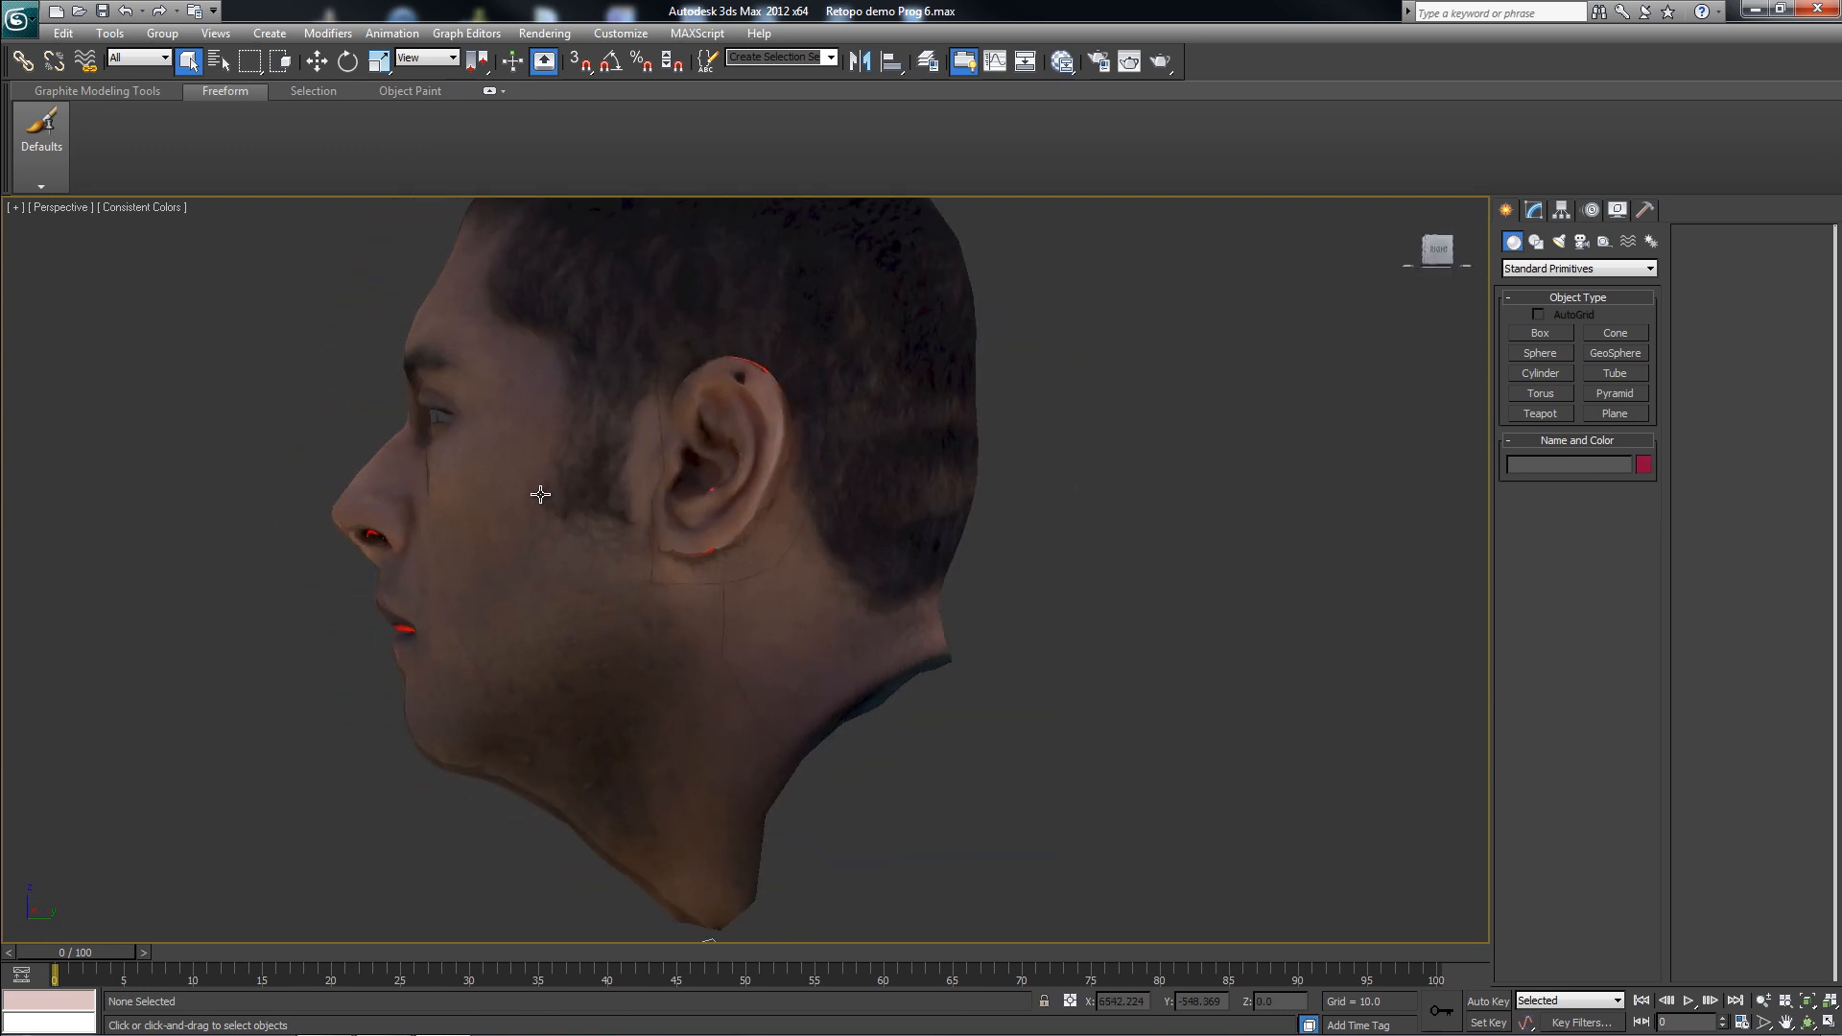
pyautogui.scroll(4, 649, 597)
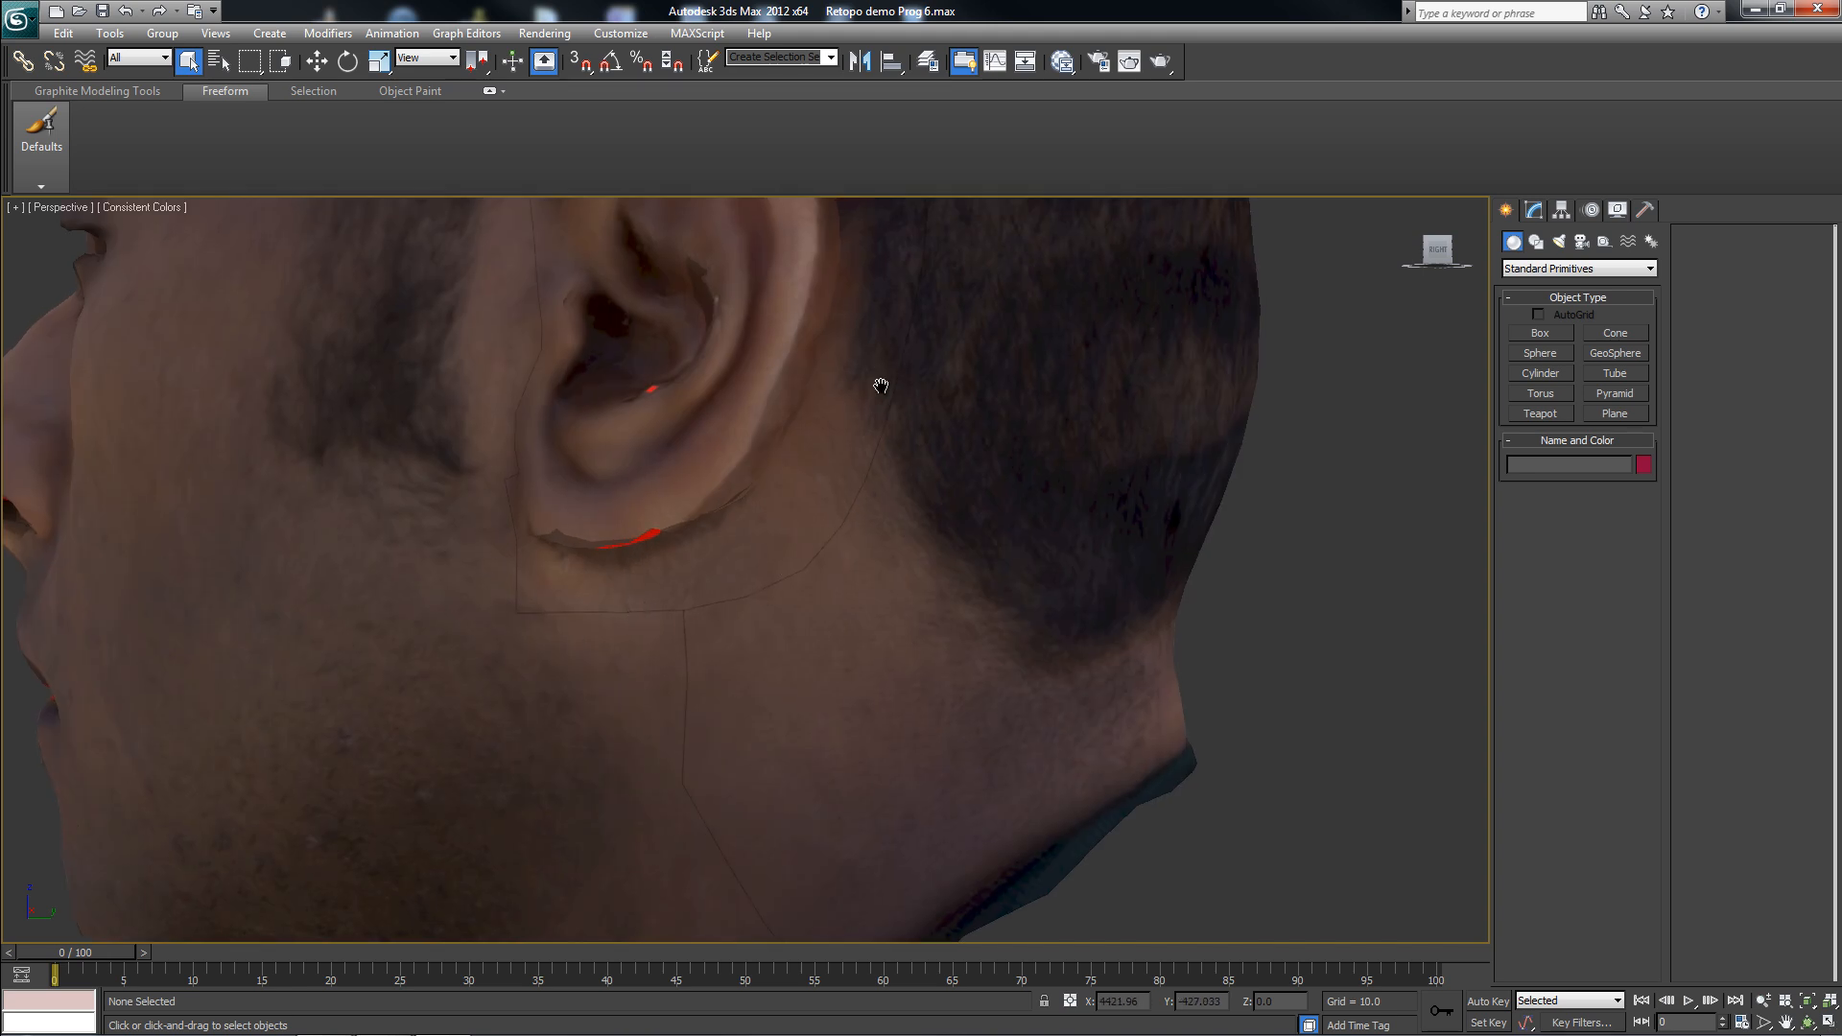
pyautogui.moveTo(881, 386); pyautogui.dragTo(926, 611, button='middle')
pyautogui.moveTo(582, 299); pyautogui.dragTo(577, 376, button='middle')
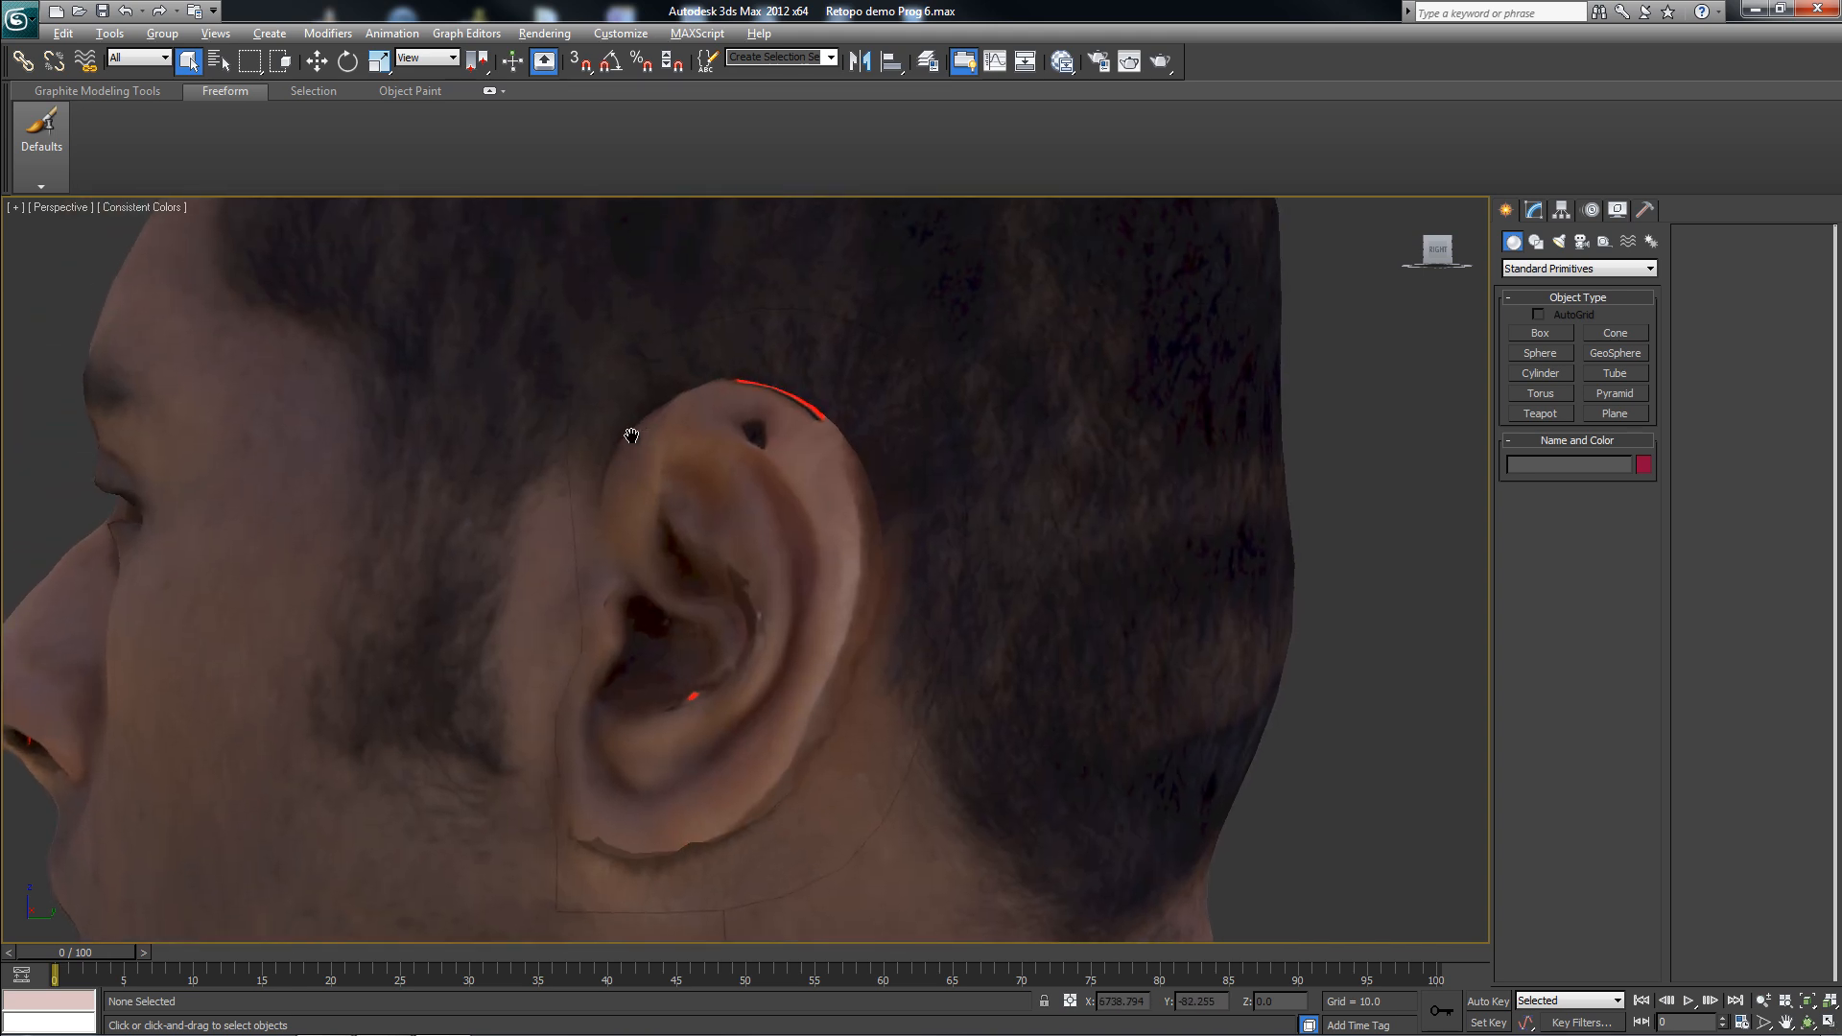
# - Examine the baked diffuse texture across the front of the head, including the eyes, nose, mouth and neck
pyautogui.keyDown('alt'); pyautogui.moveTo(632, 435); pyautogui.dragTo(743, 387, button='middle'); pyautogui.keyUp('alt')
pyautogui.scroll(-5, 677, 409)
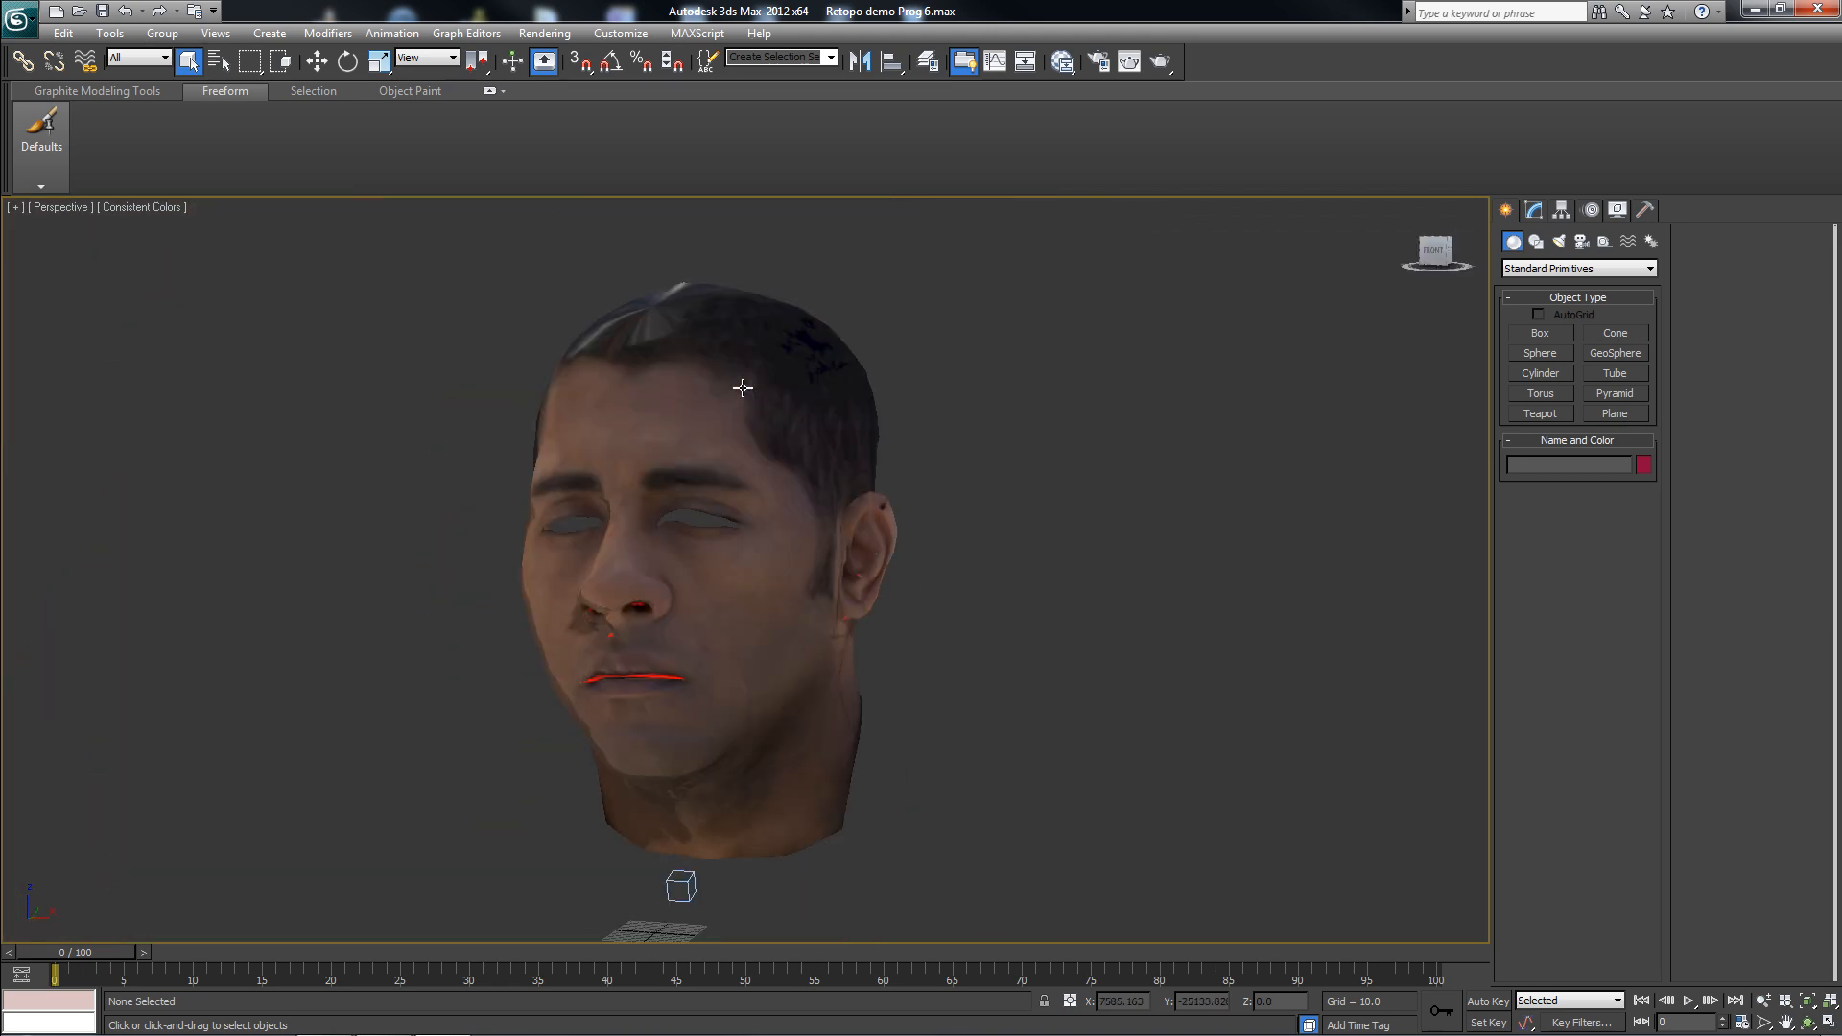
pyautogui.click(653, 453)
pyautogui.keyDown('alt'); pyautogui.moveTo(653, 453); pyautogui.dragTo(583, 451, button='middle'); pyautogui.keyUp('alt')
pyautogui.moveTo(619, 740)
pyautogui.keyDown('alt'); pyautogui.mouseDown(button='middle')
pyautogui.moveTo(549, 752)
pyautogui.moveTo(629, 735)
pyautogui.mouseUp(button='middle'); pyautogui.keyUp('alt')
pyautogui.scroll(3, 618, 746)
pyautogui.click(988, 592)
pyautogui.keyDown('alt'); pyautogui.moveTo(708, 609); pyautogui.dragTo(691, 488, button='middle'); pyautogui.keyUp('alt')
pyautogui.keyDown('alt'); pyautogui.moveTo(727, 707); pyautogui.dragTo(709, 750, button='middle'); pyautogui.keyUp('alt')
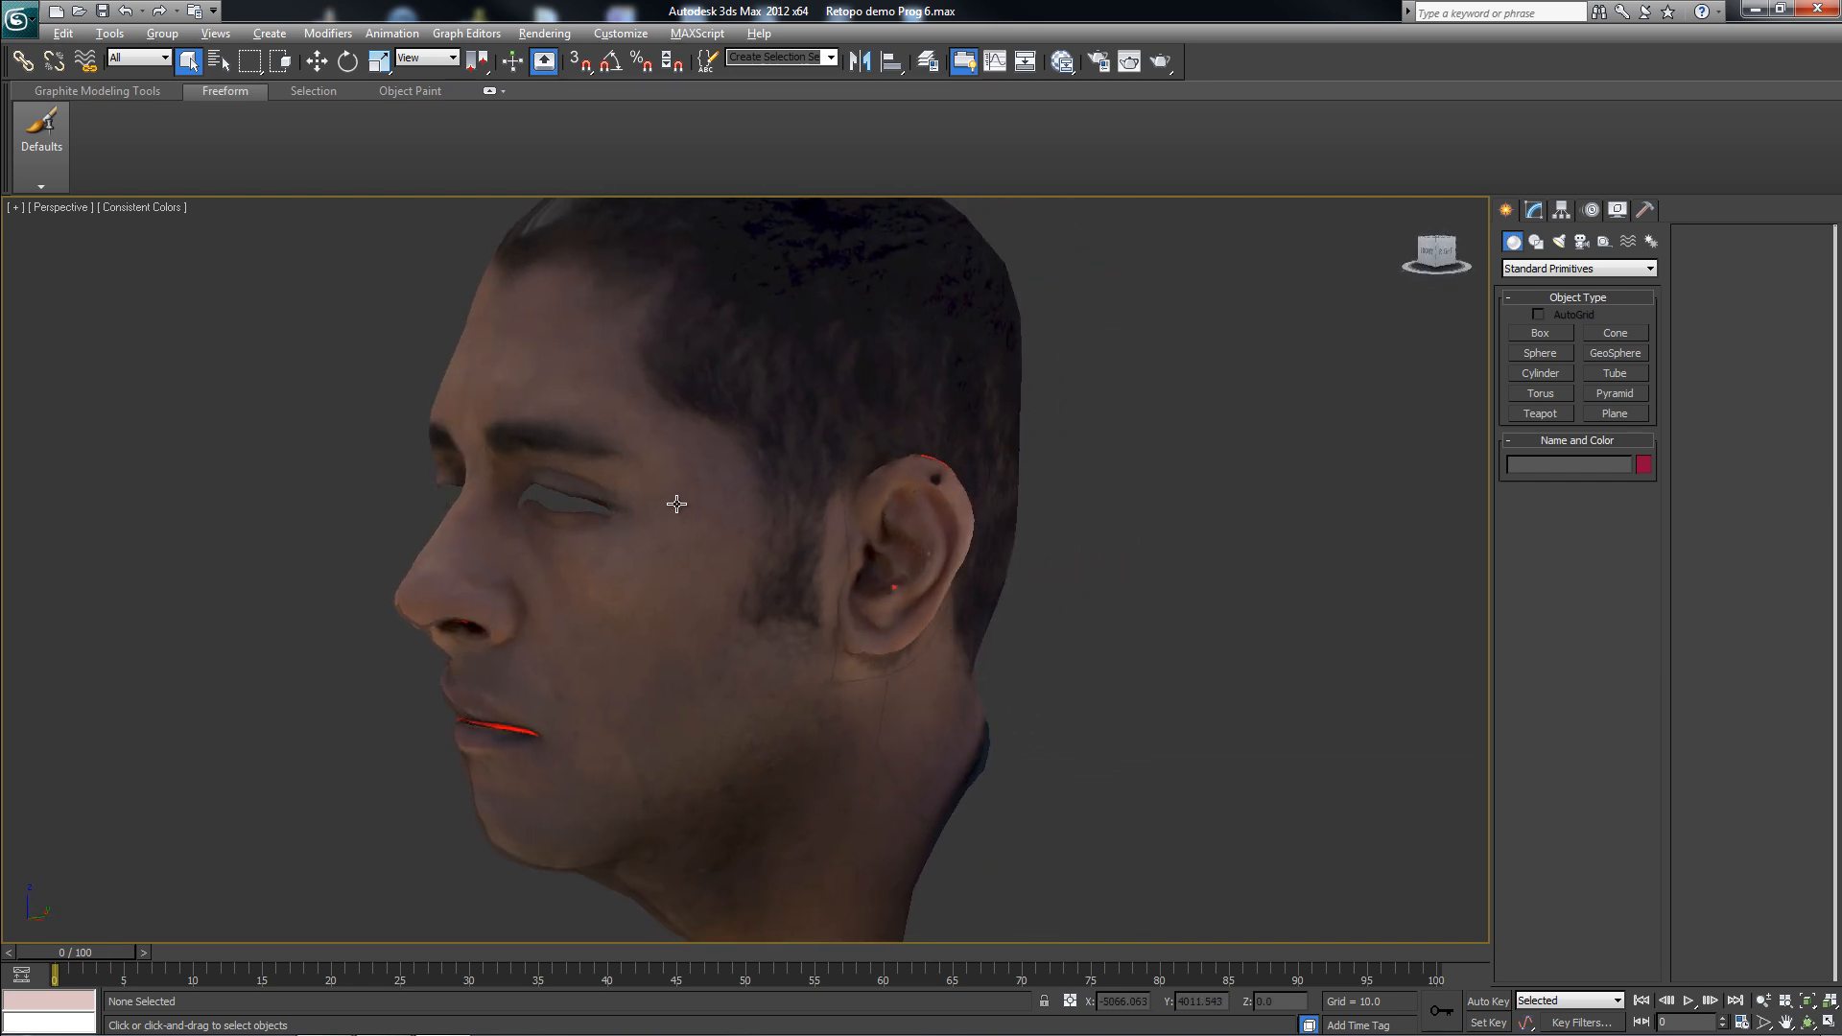
# - Compare the baked texture on both sides of the face, checking the ears, nostrils and lip line for red unbaked areas
pyautogui.scroll(3, 686, 537)
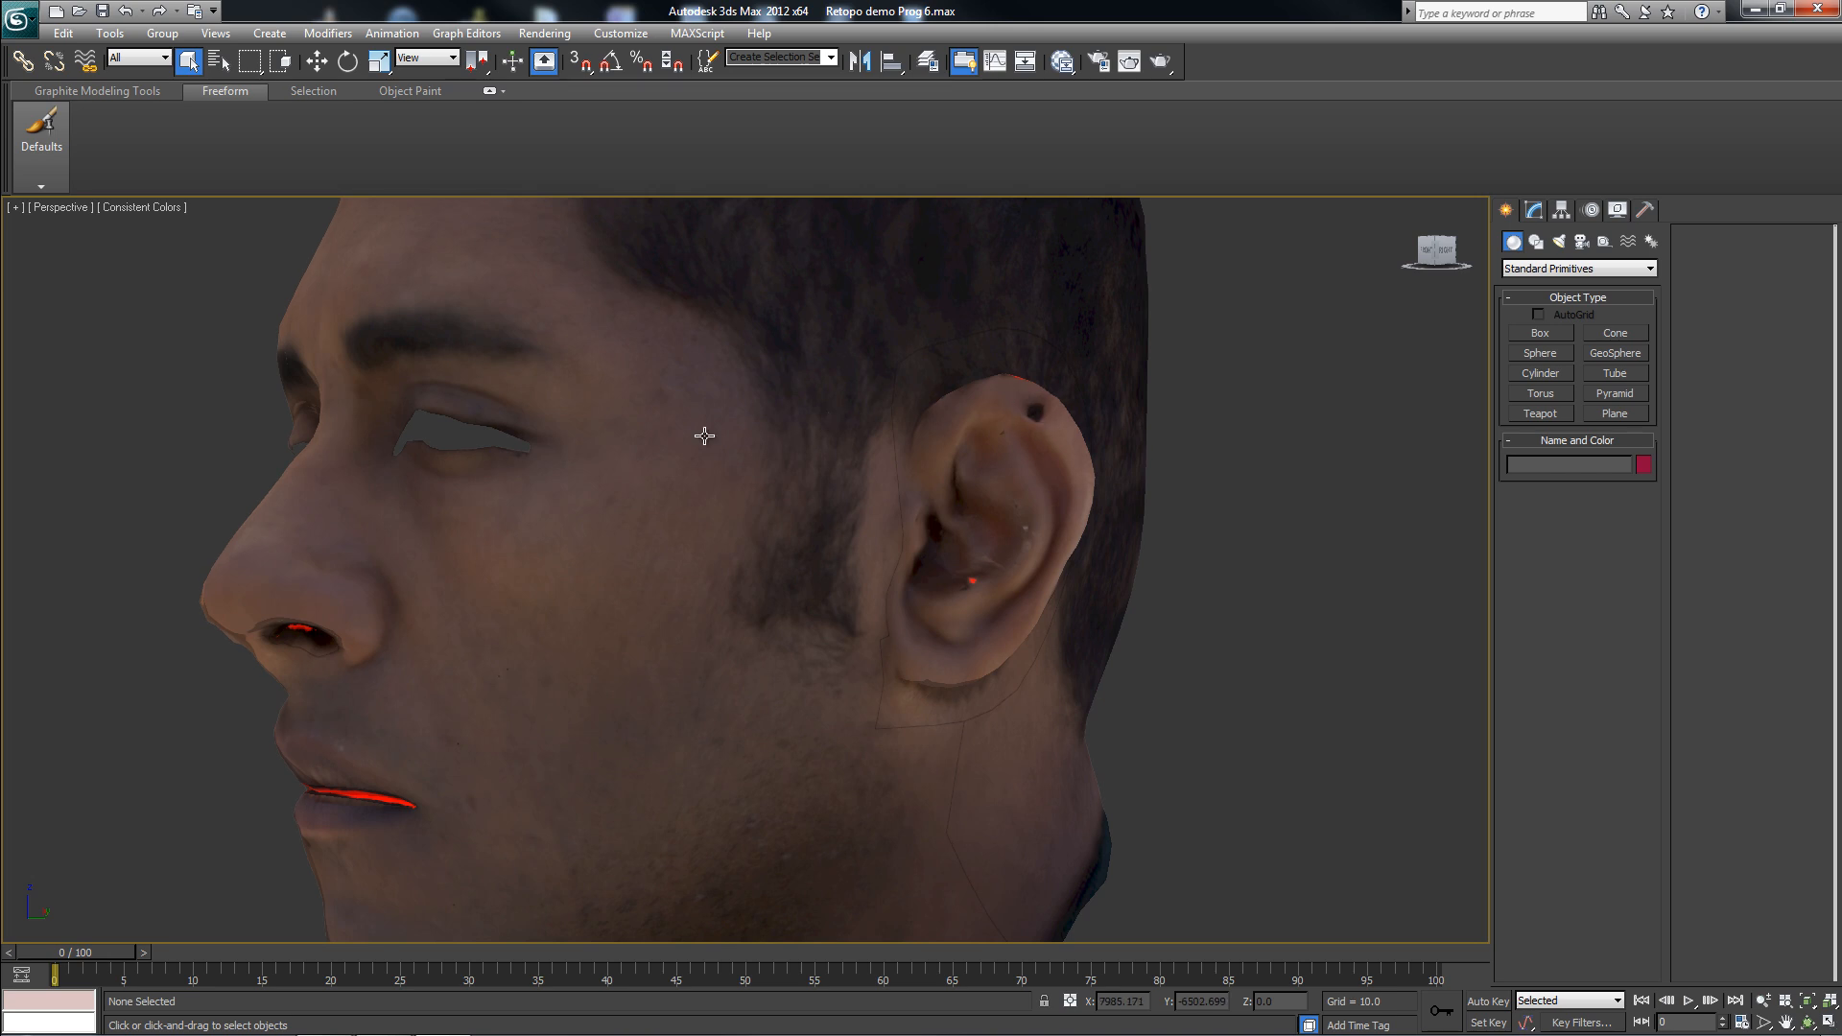
pyautogui.keyDown('alt'); pyautogui.moveTo(704, 436); pyautogui.dragTo(787, 413, button='middle'); pyautogui.keyUp('alt')
pyautogui.keyDown('alt'); pyautogui.moveTo(799, 620); pyautogui.dragTo(888, 610, button='middle'); pyautogui.keyUp('alt')
pyautogui.scroll(-3, 889, 609)
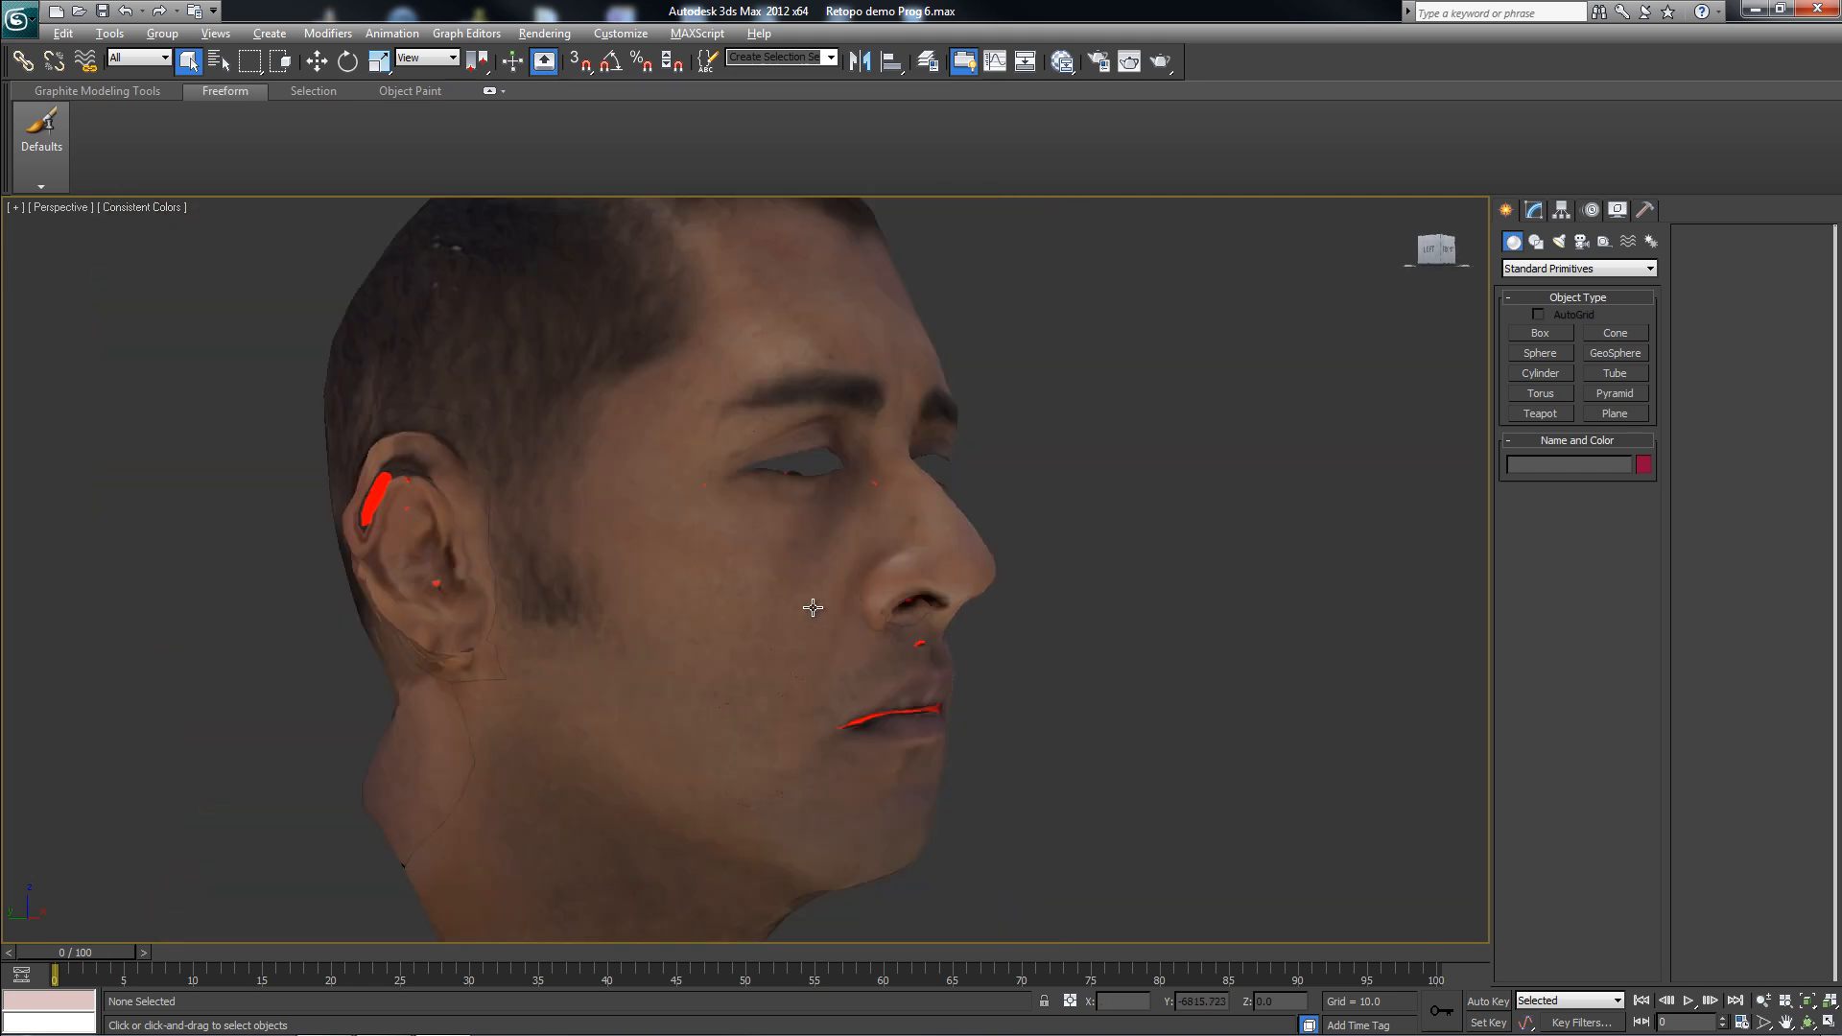
pyautogui.keyDown('alt'); pyautogui.moveTo(661, 611); pyautogui.dragTo(783, 617, button='middle'); pyautogui.keyUp('alt')
# - Select Retopo_Mesh with its wireframe shown over the texture and examine the topology from both sides and the front
pyautogui.scroll(2, 668, 576)
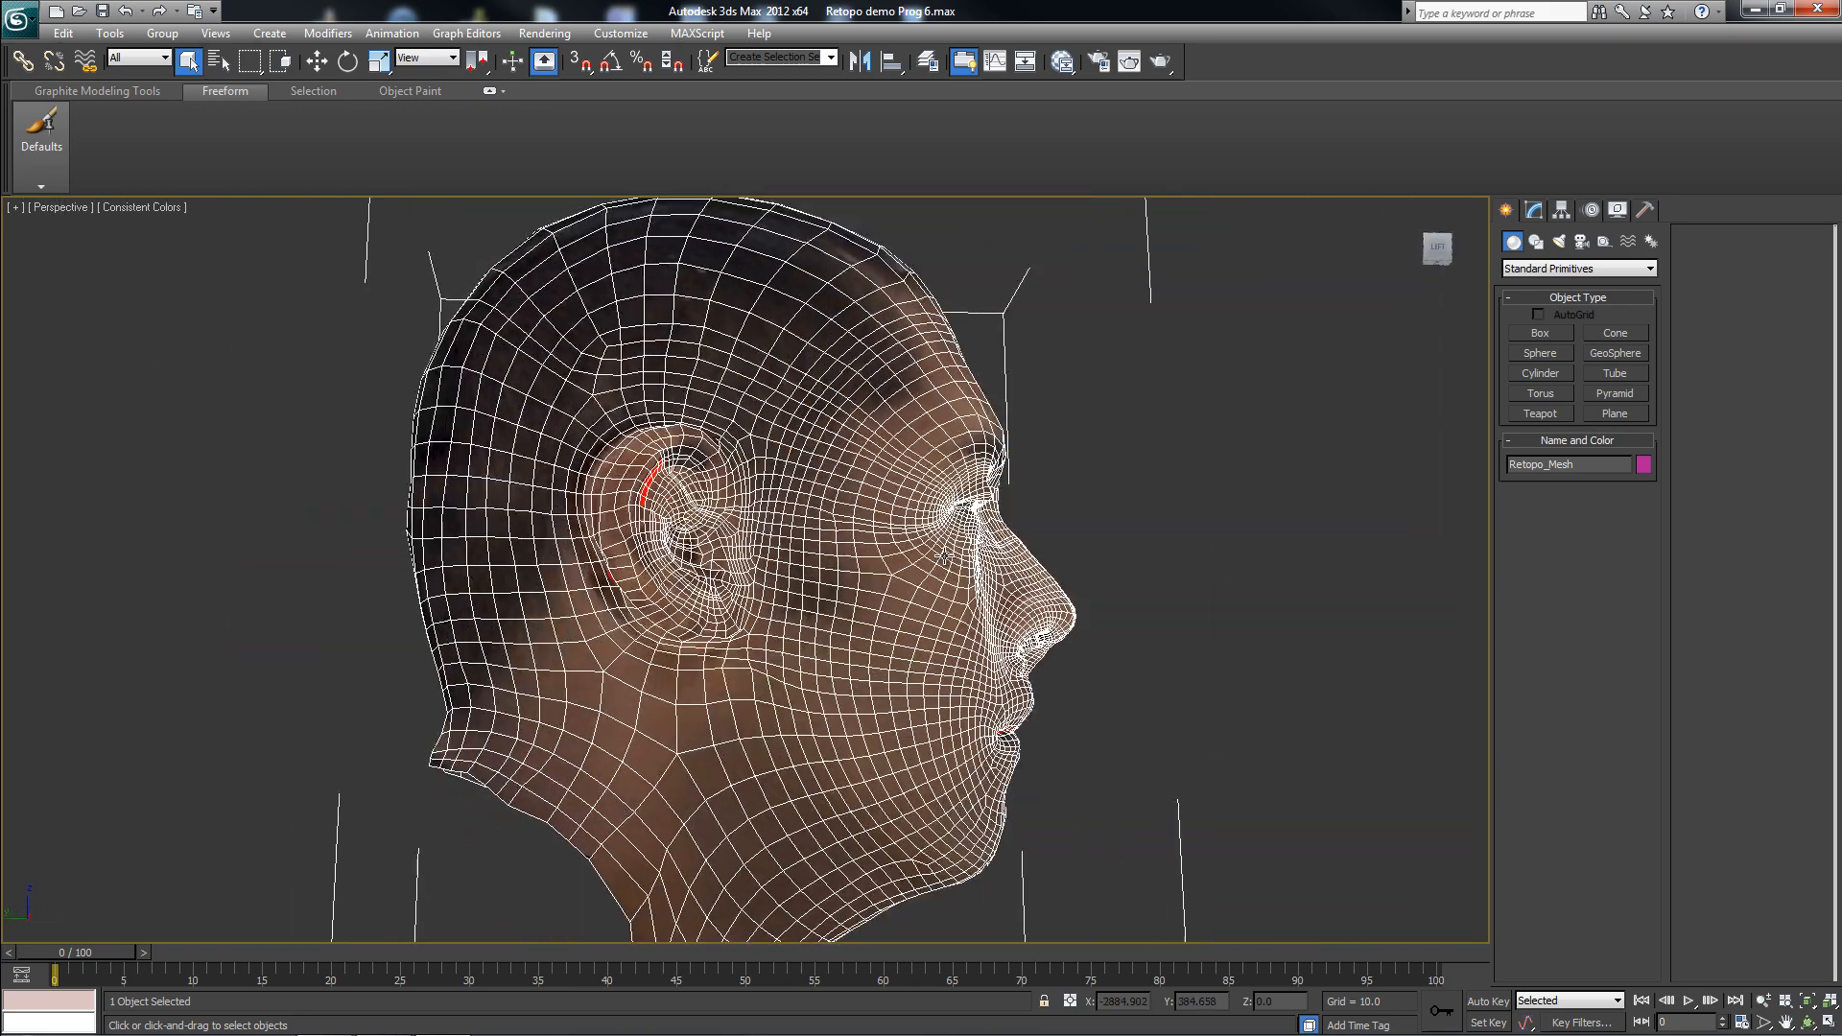
pyautogui.scroll(5, 691, 624)
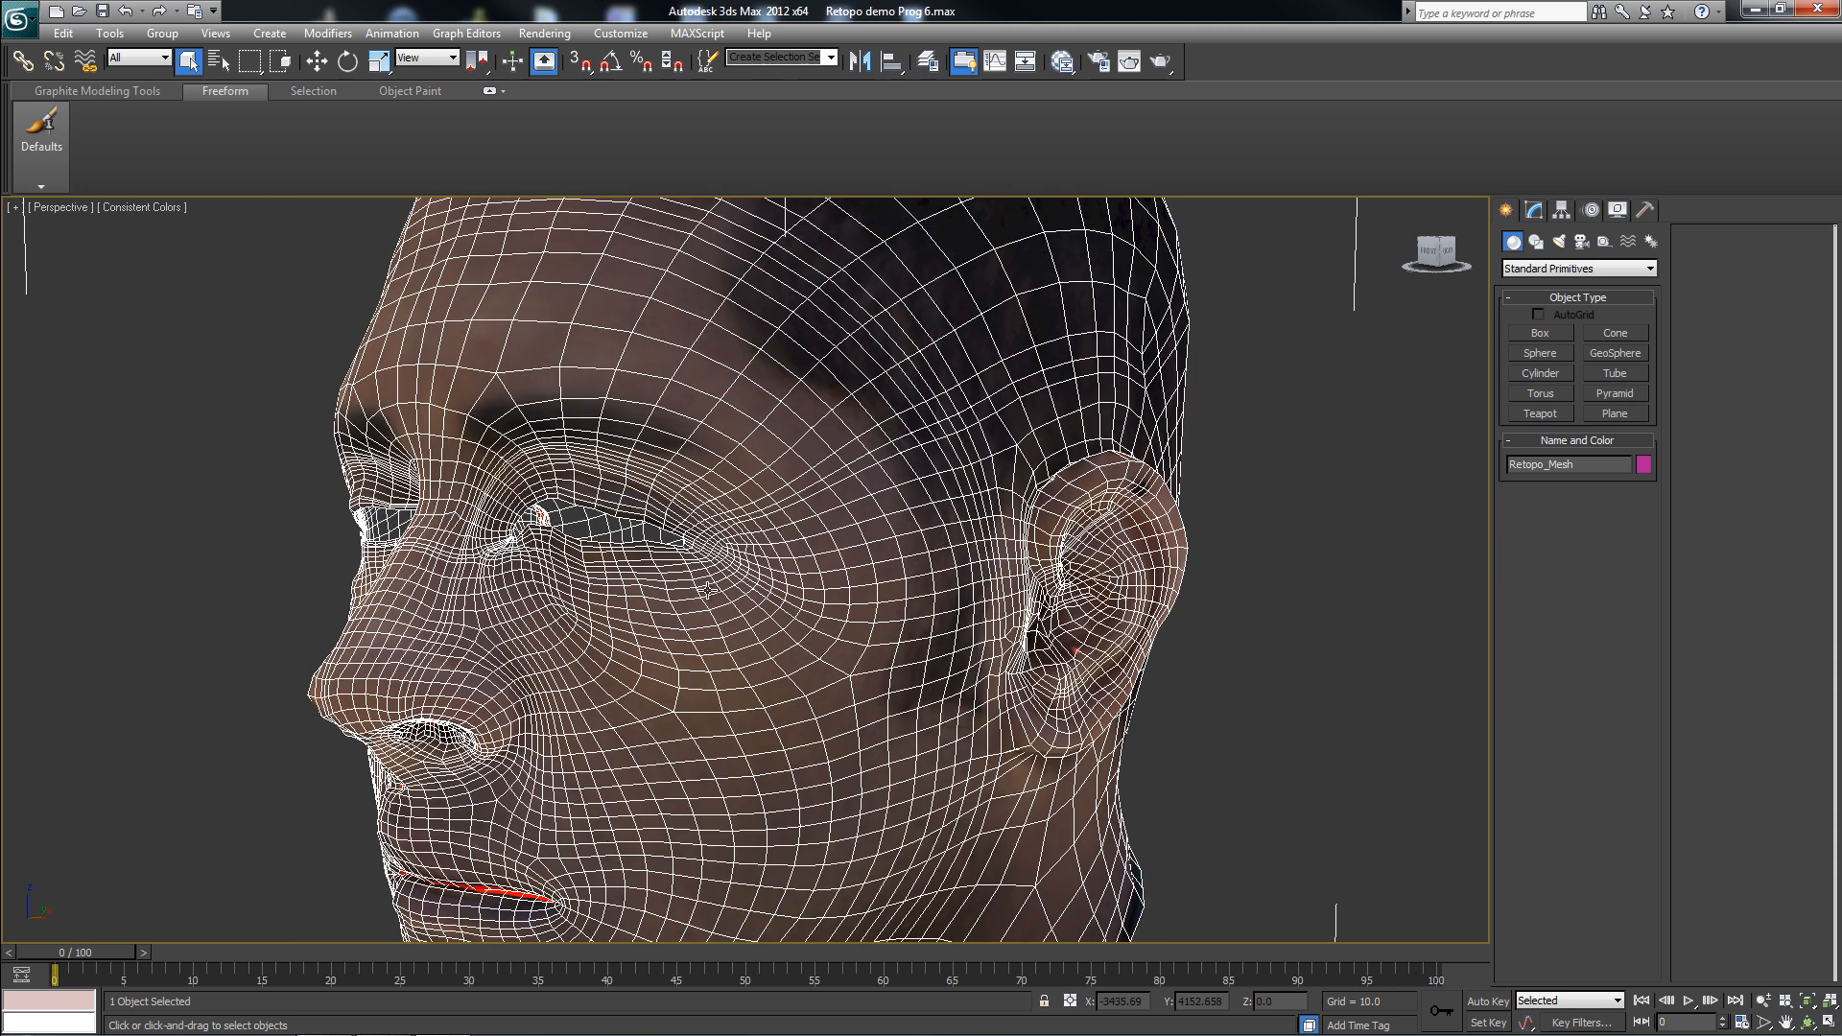
pyautogui.scroll(-3, 717, 625)
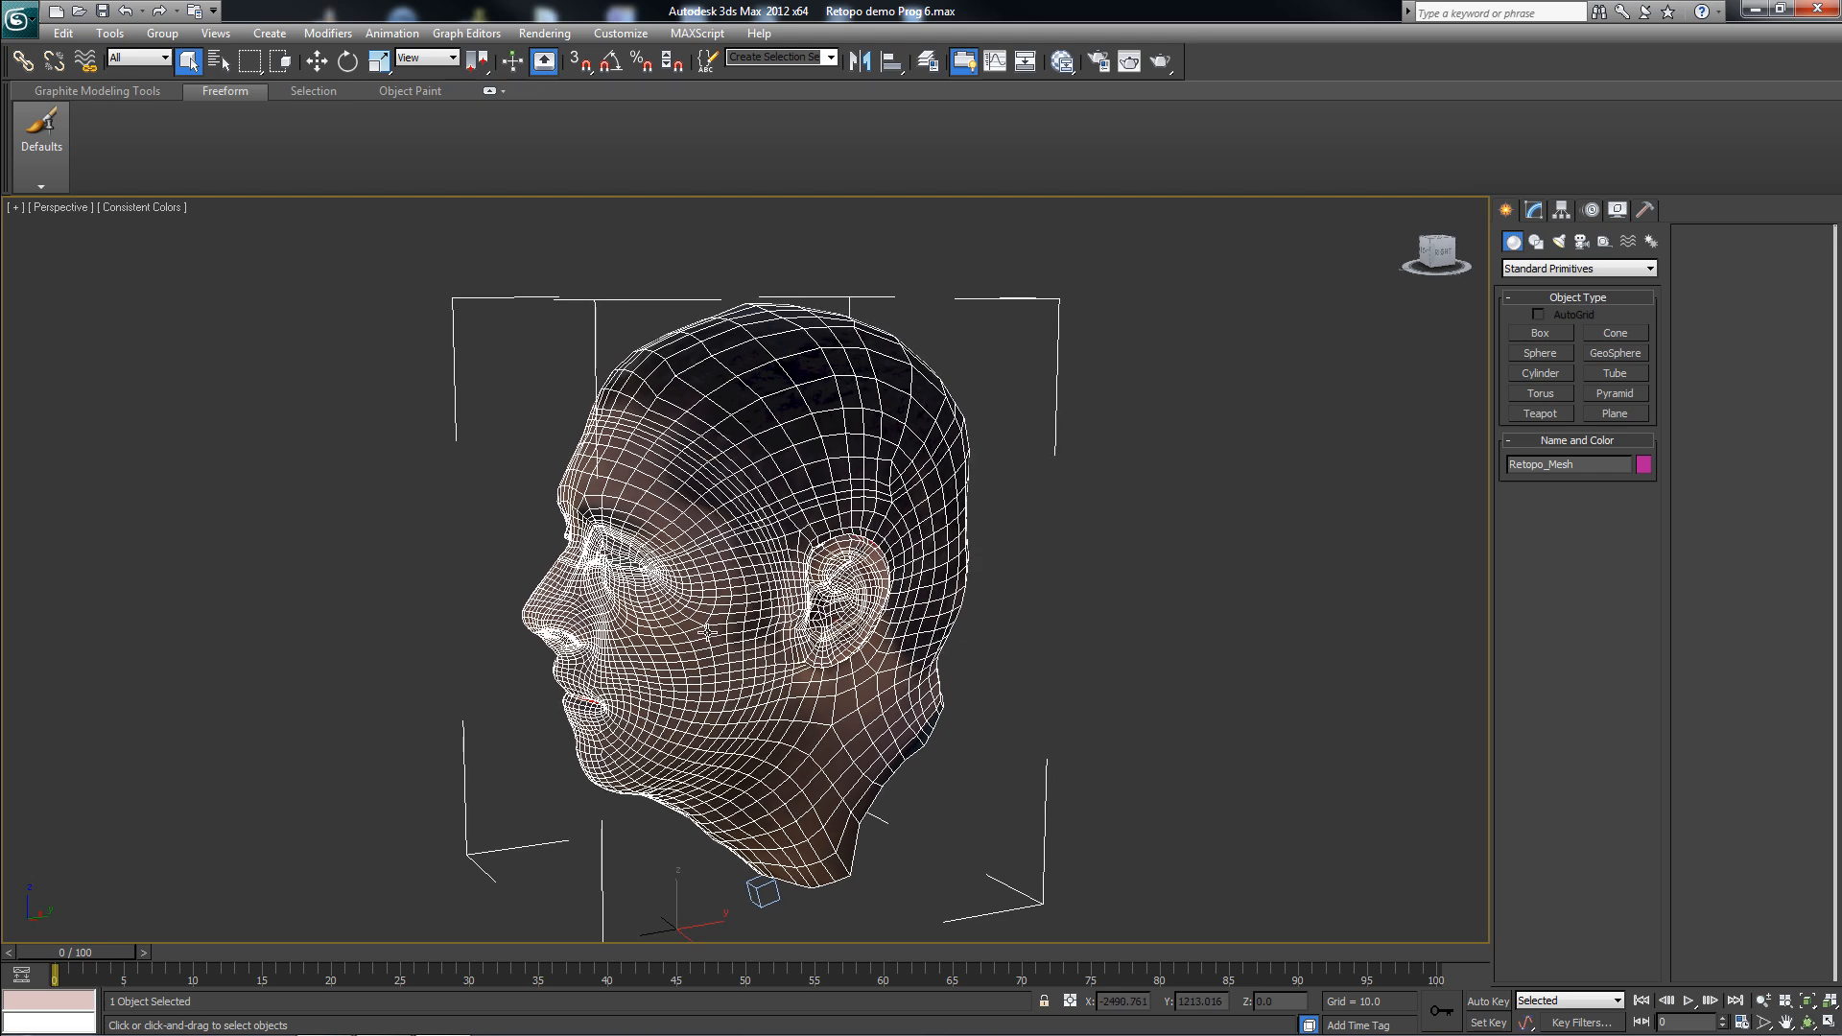
pyautogui.keyDown('alt'); pyautogui.moveTo(718, 595); pyautogui.dragTo(832, 586, button='middle'); pyautogui.keyUp('alt')
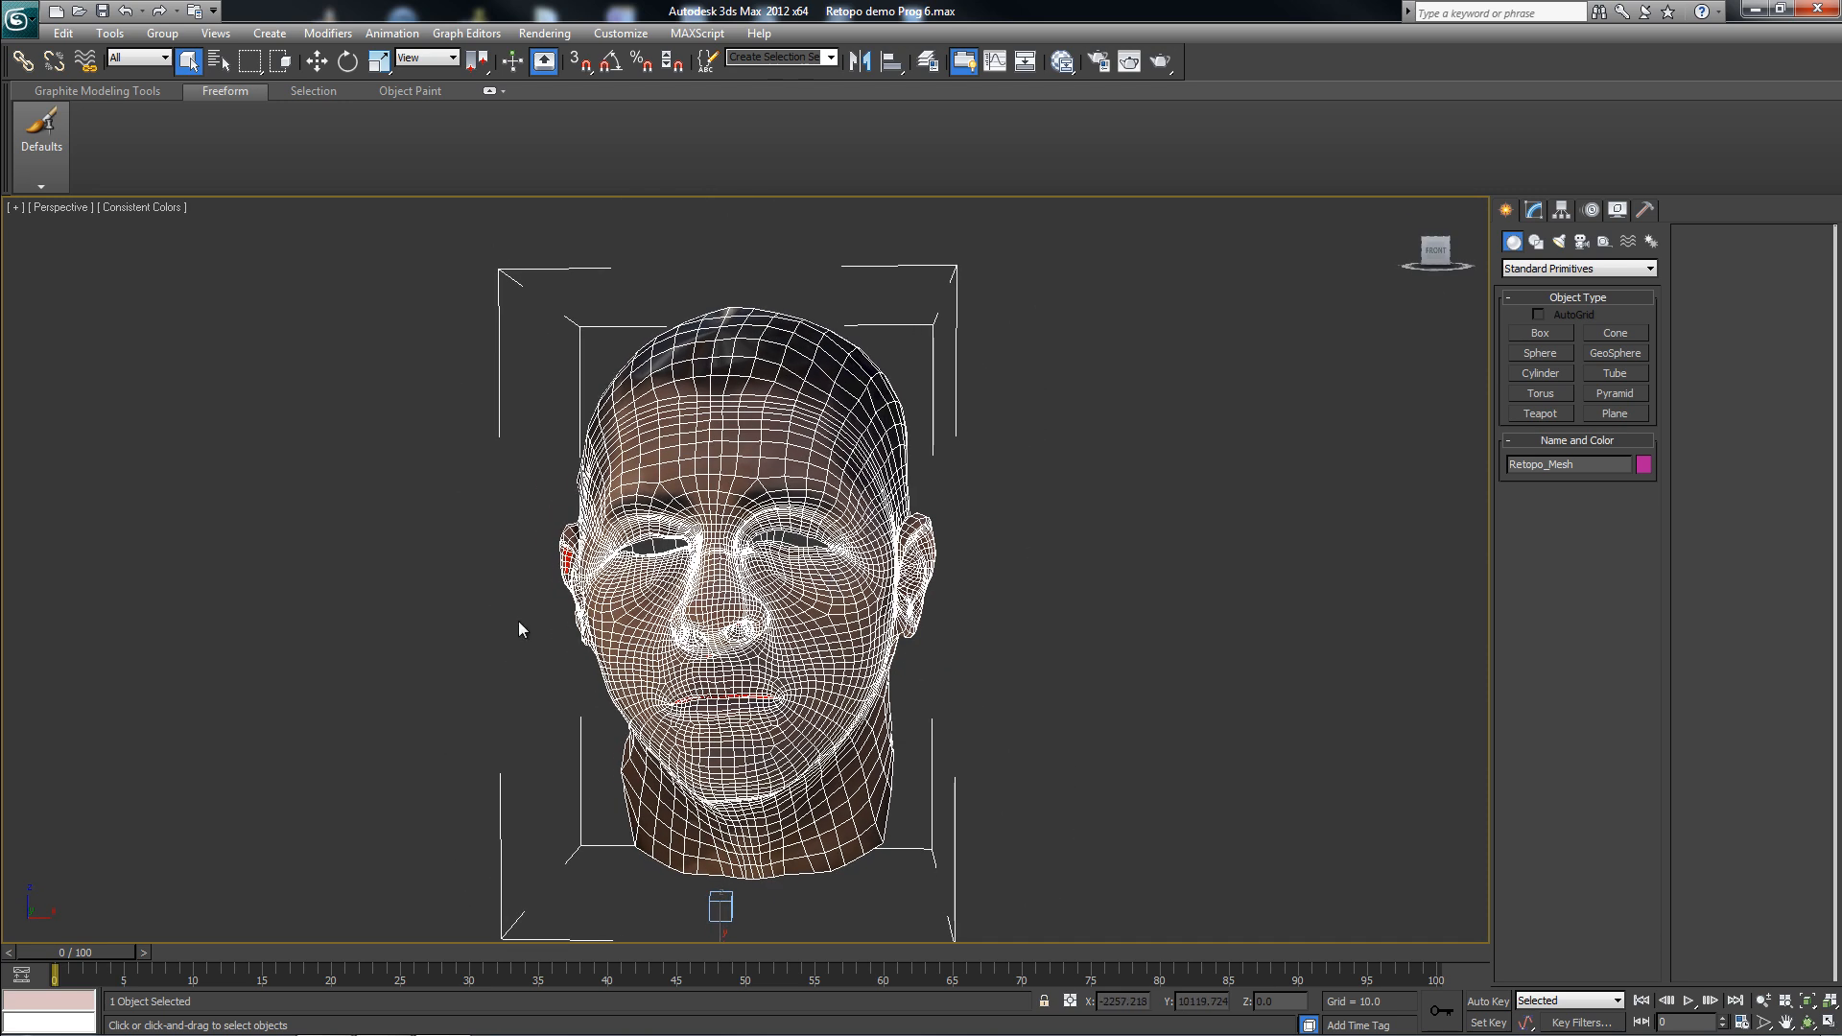